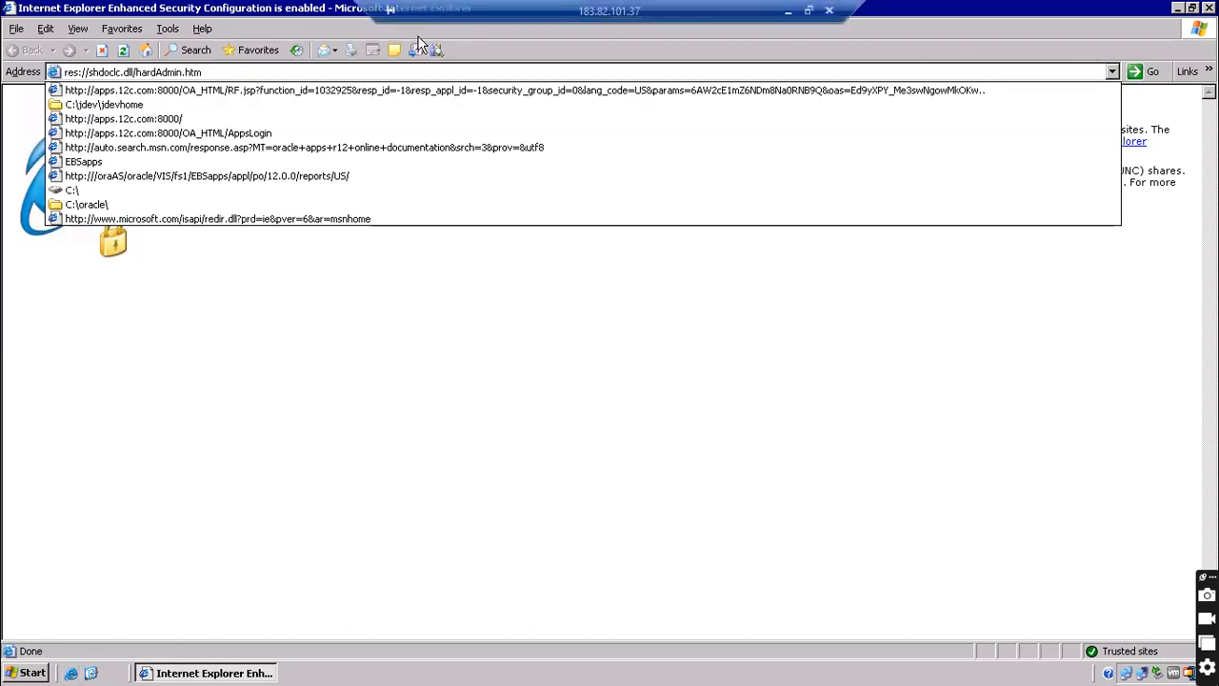
Load the Oracle login page from address history and sign in with the user name and password
{"action": "left_click", "coordinate": [216, 74]}
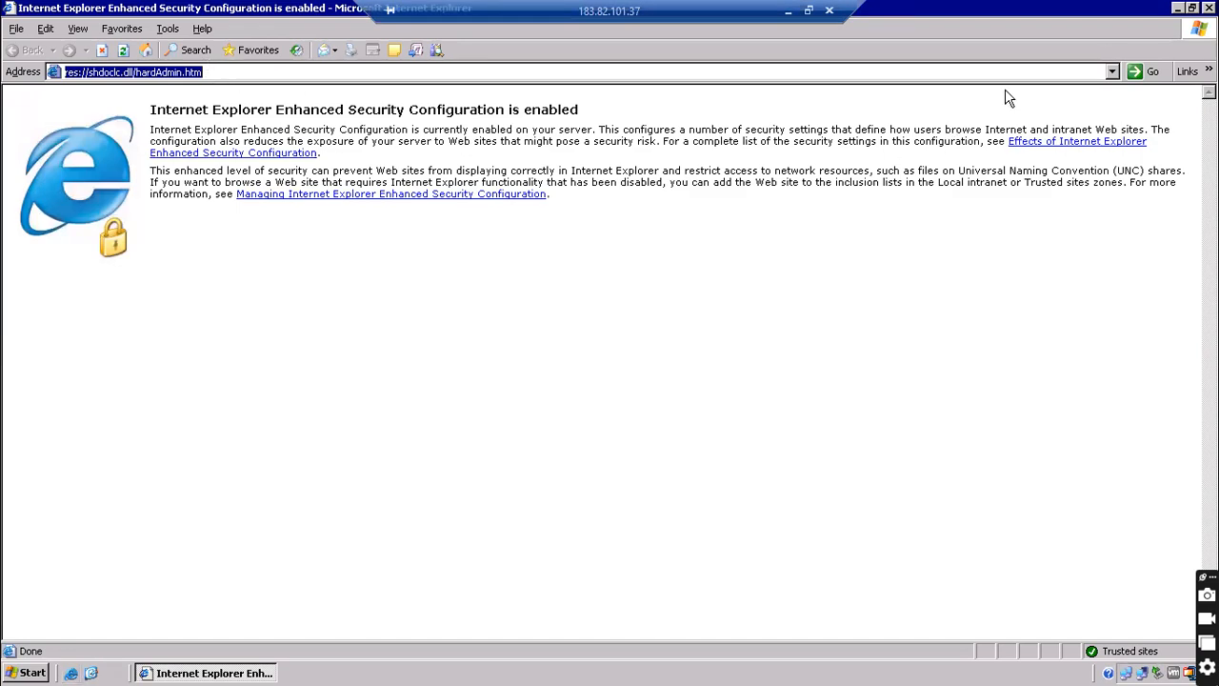
{"action": "left_click", "coordinate": [1111, 71]}
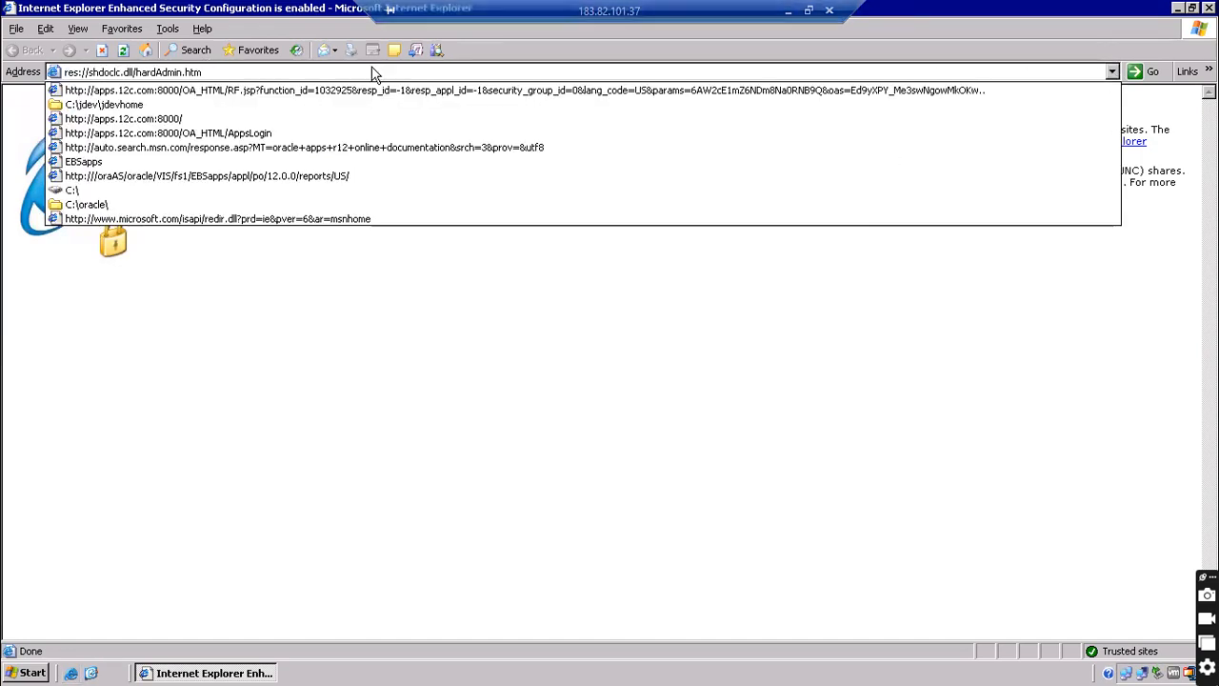
{"action": "left_click", "coordinate": [122, 89]}
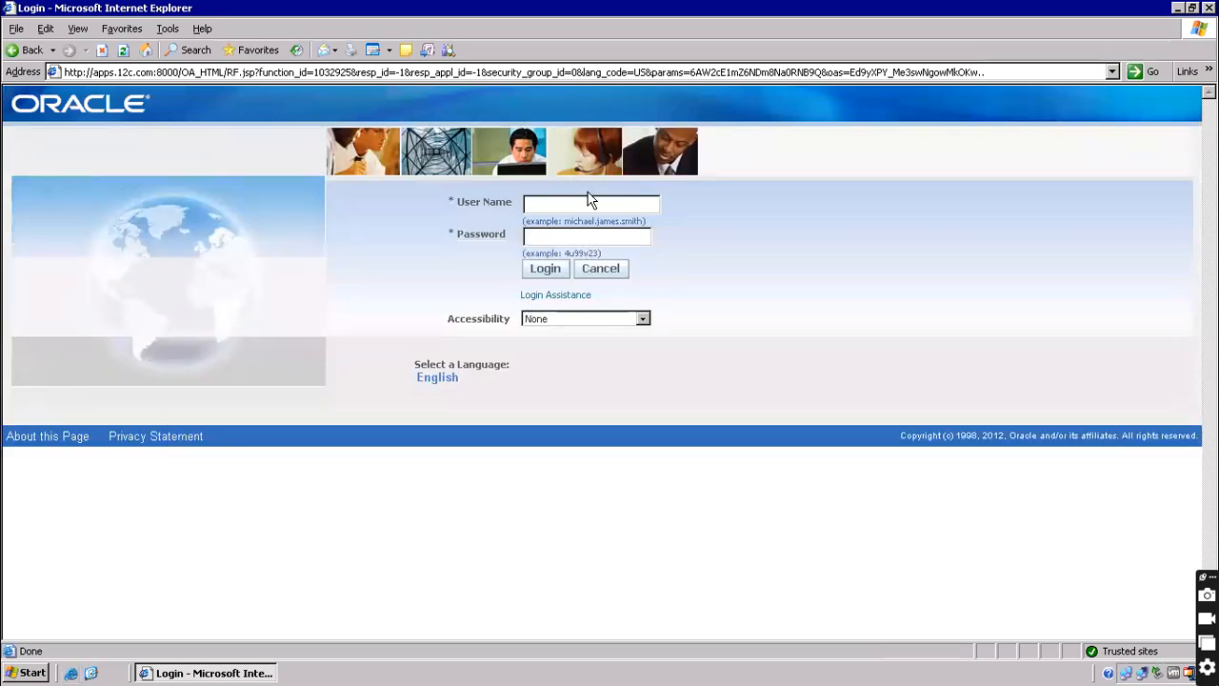
{"action": "left_click", "coordinate": [602, 203]}
{"action": "type", "text": "per"}
{"action": "type", "text": "opera"}
{"action": "type", "text": "tions"}
{"action": "key", "text": "Tab"}
{"action": "type", "text": "*******"}
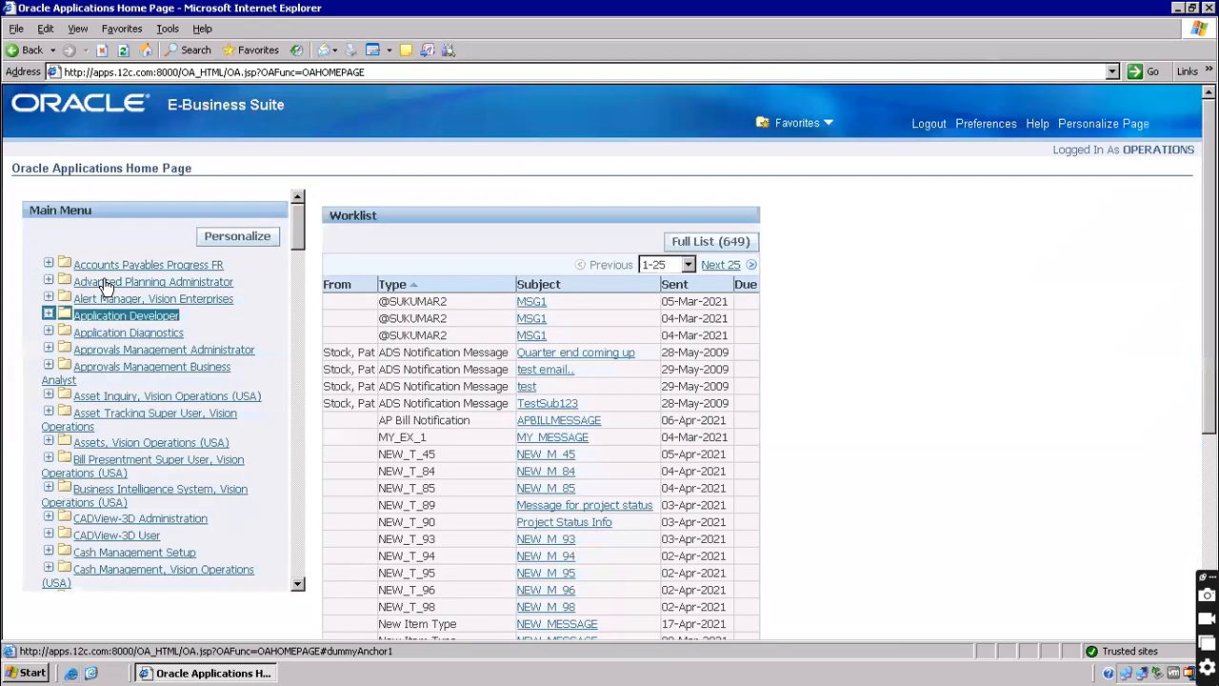
Open and close Alert Manager's Distribution List form, bring up Switch Responsibility, then show the desktop
{"action": "left_click", "coordinate": [103, 299]}
{"action": "left_click", "coordinate": [109, 317]}
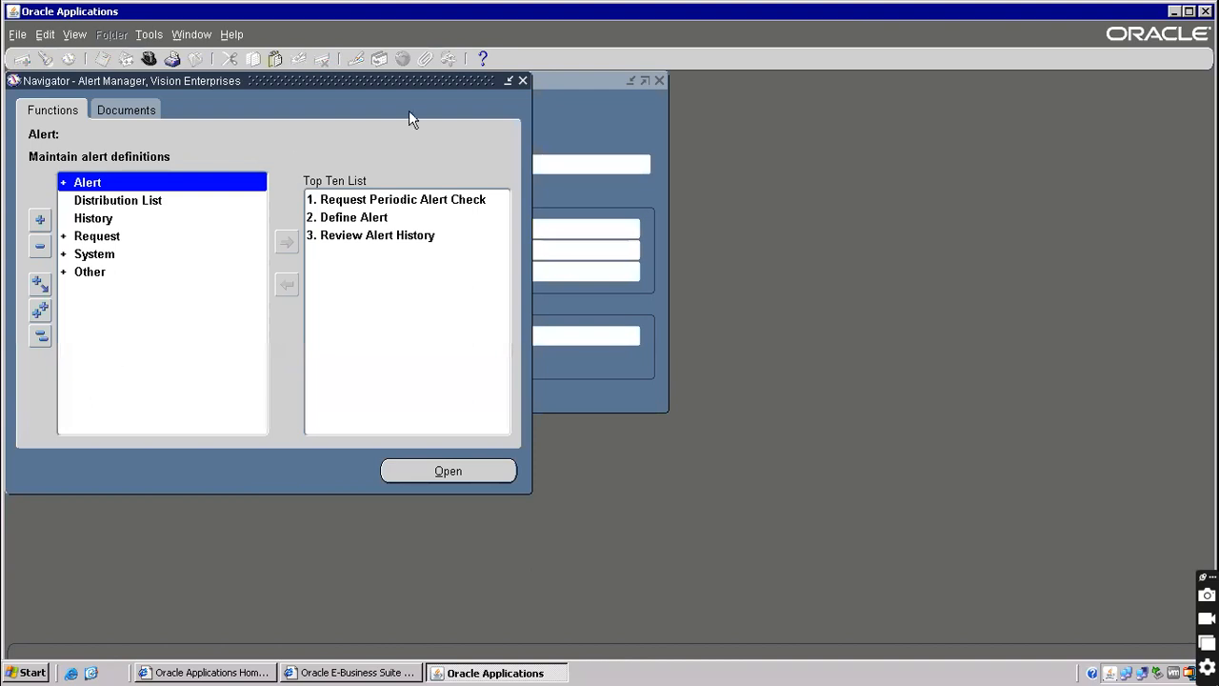
{"action": "left_click", "coordinate": [196, 58]}
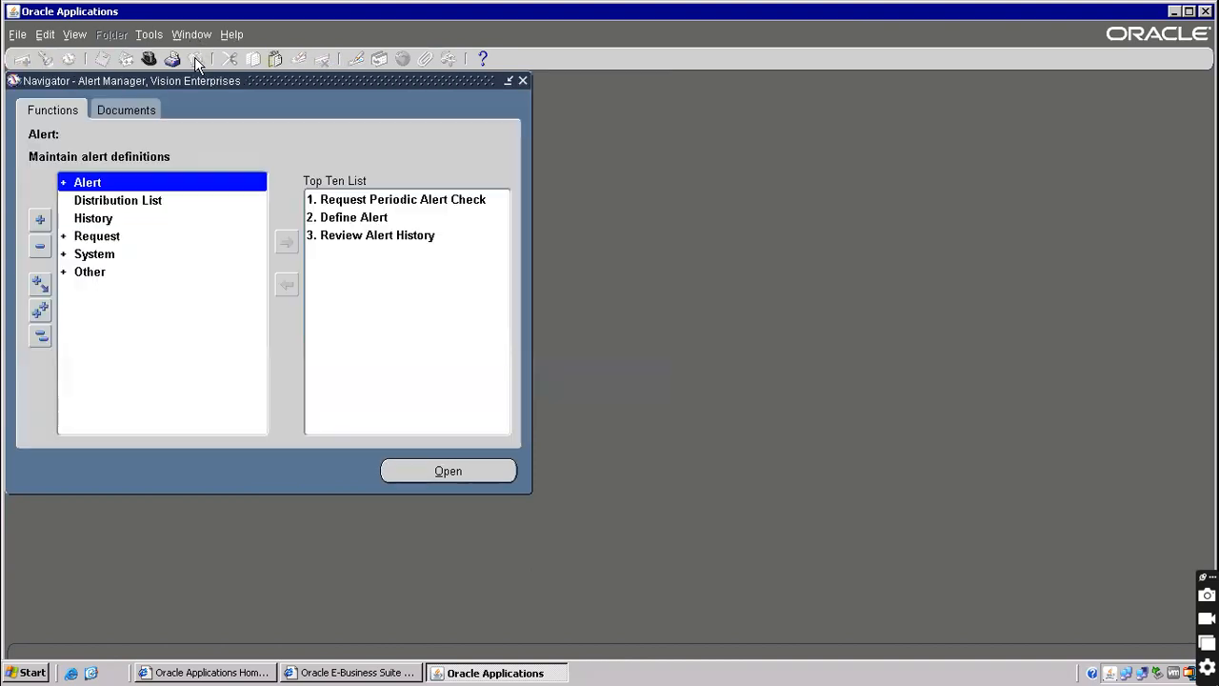
{"action": "left_click", "coordinate": [149, 59]}
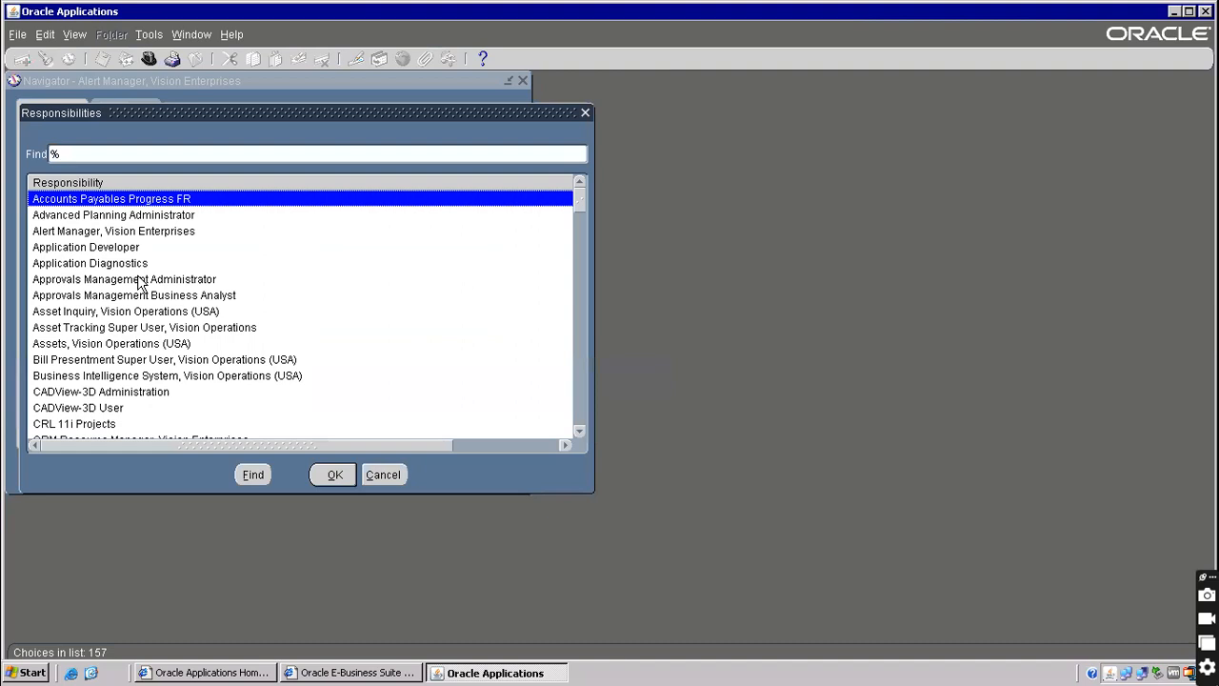
{"action": "left_click", "coordinate": [92, 673]}
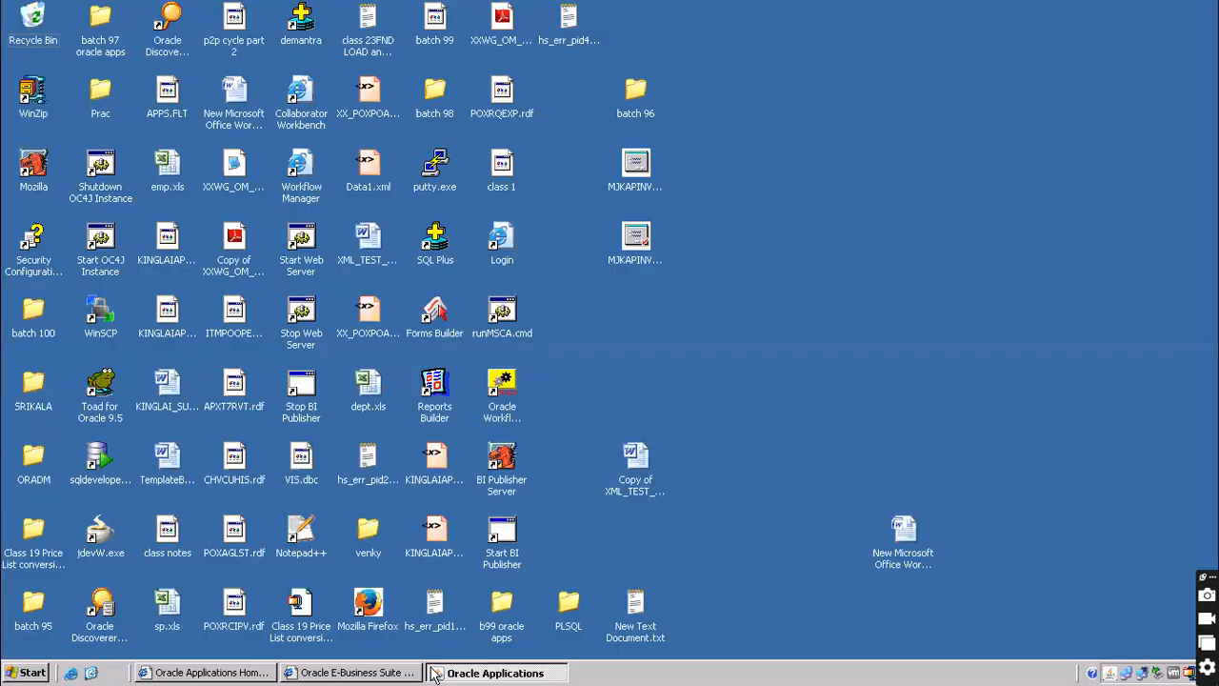
Create the Word document 'class 6 internal sales order' in the batch 100 folder and open it
{"action": "double_click", "coordinate": [36, 312]}
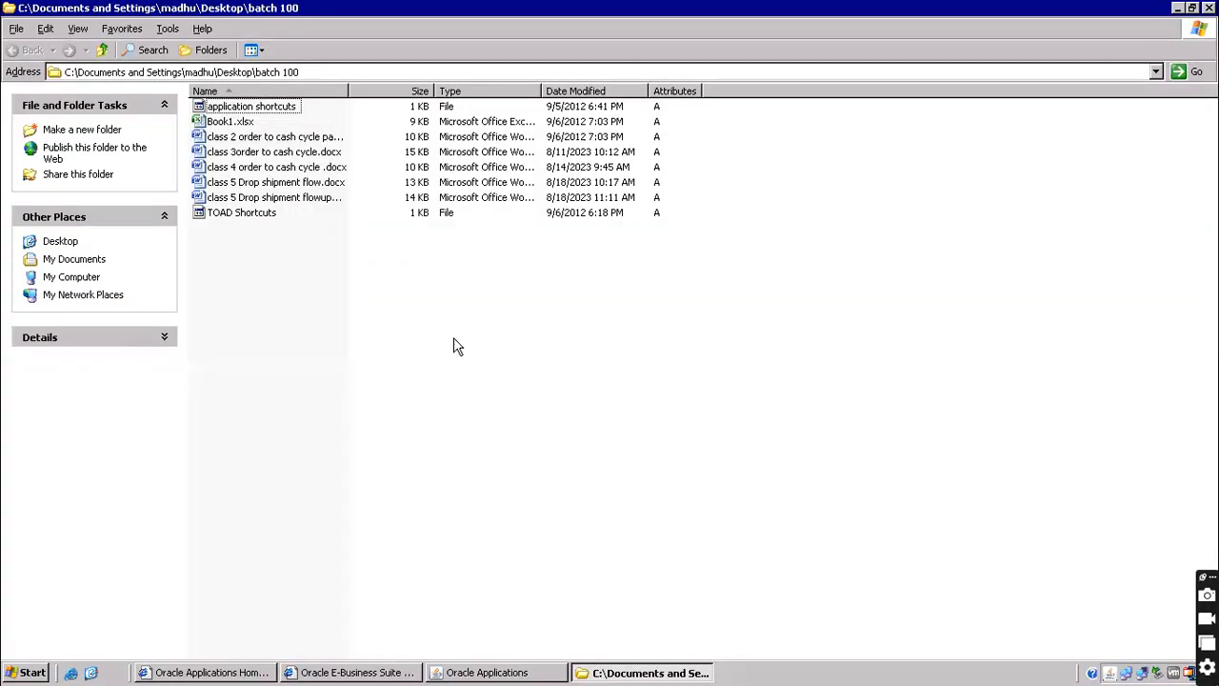
{"action": "right_click", "coordinate": [303, 305]}
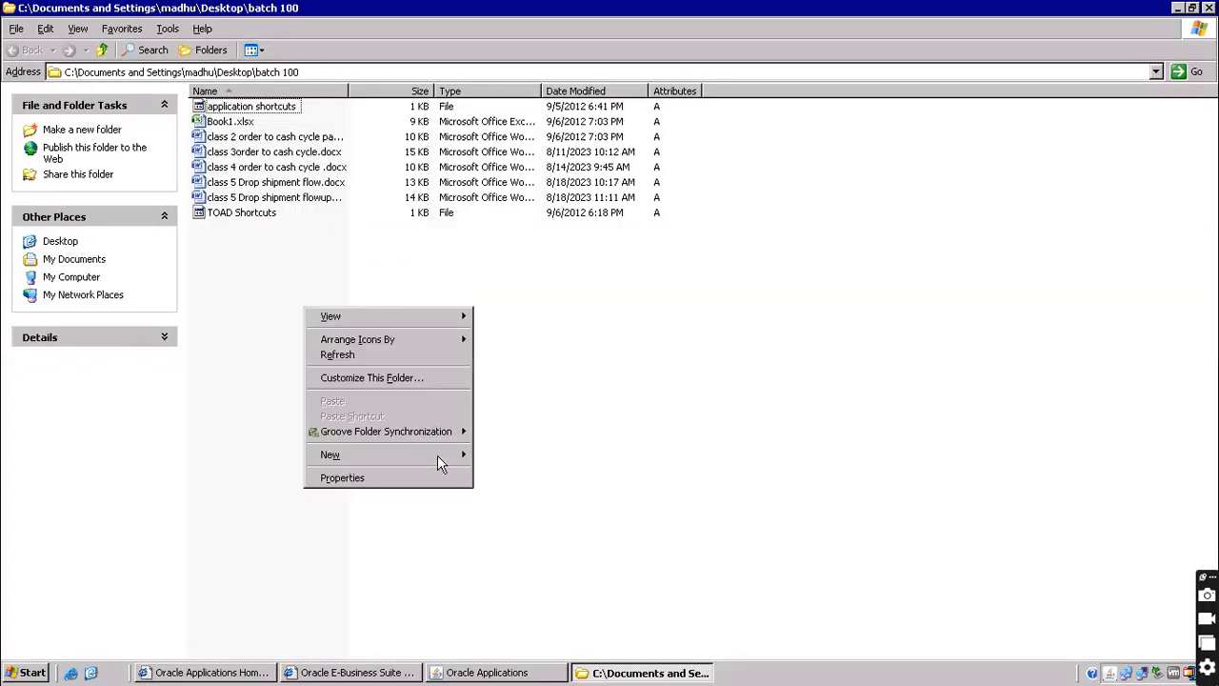
{"action": "mouse_move", "coordinate": [437, 455]}
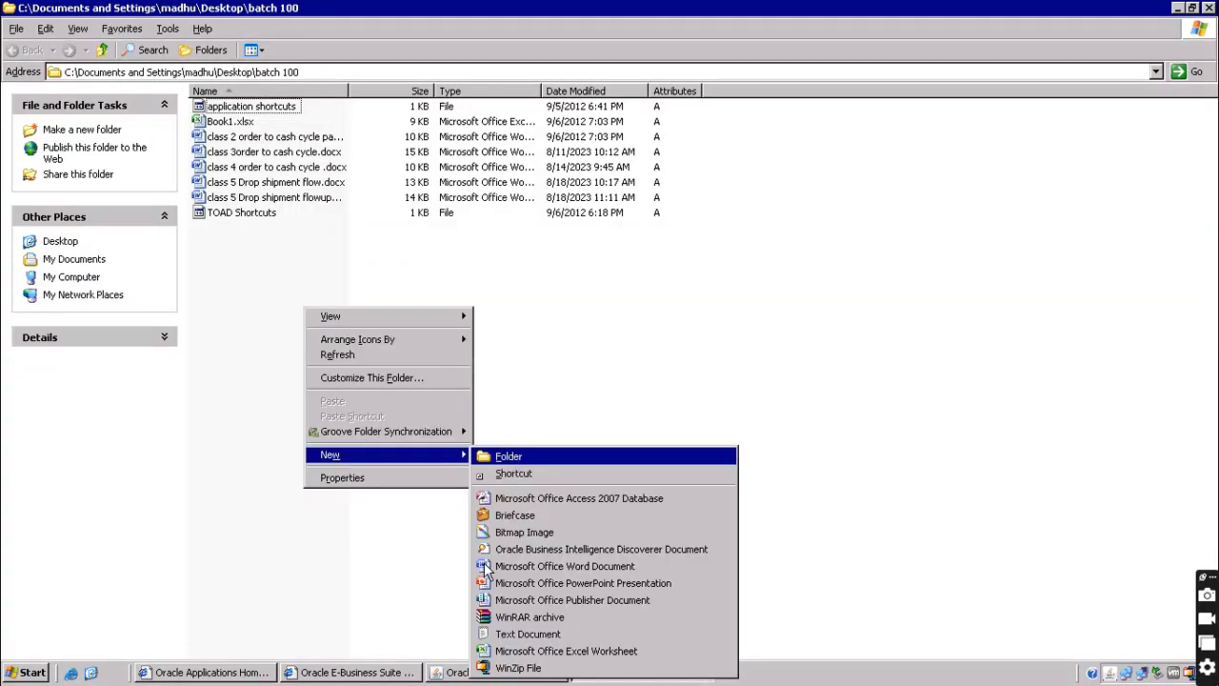
{"action": "left_click", "coordinate": [487, 565]}
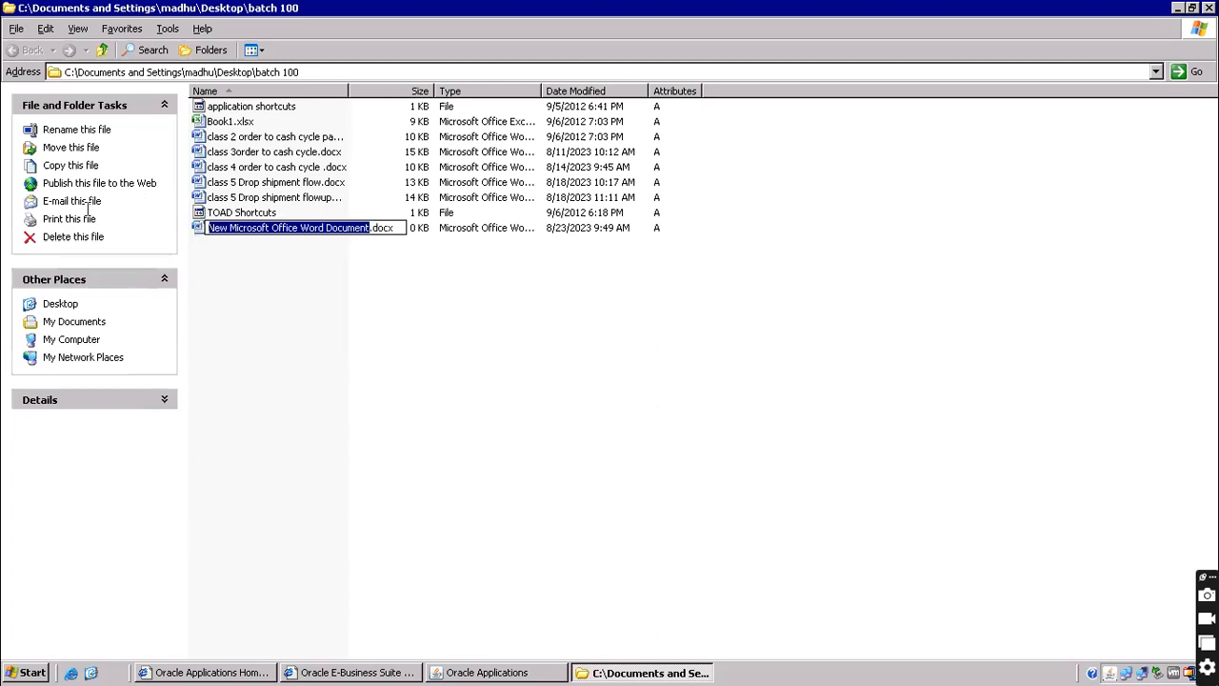
{"action": "type", "text": "class "}
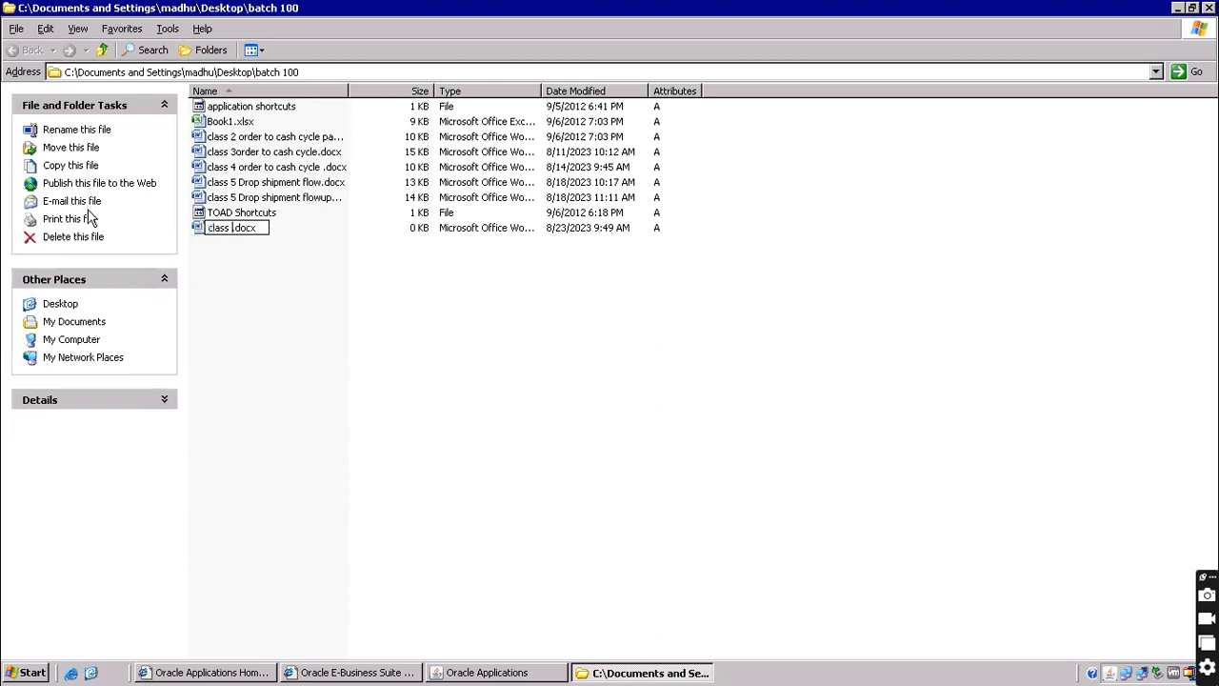
{"action": "type", "text": "6 internal sales order"}
{"action": "key", "text": "Return"}
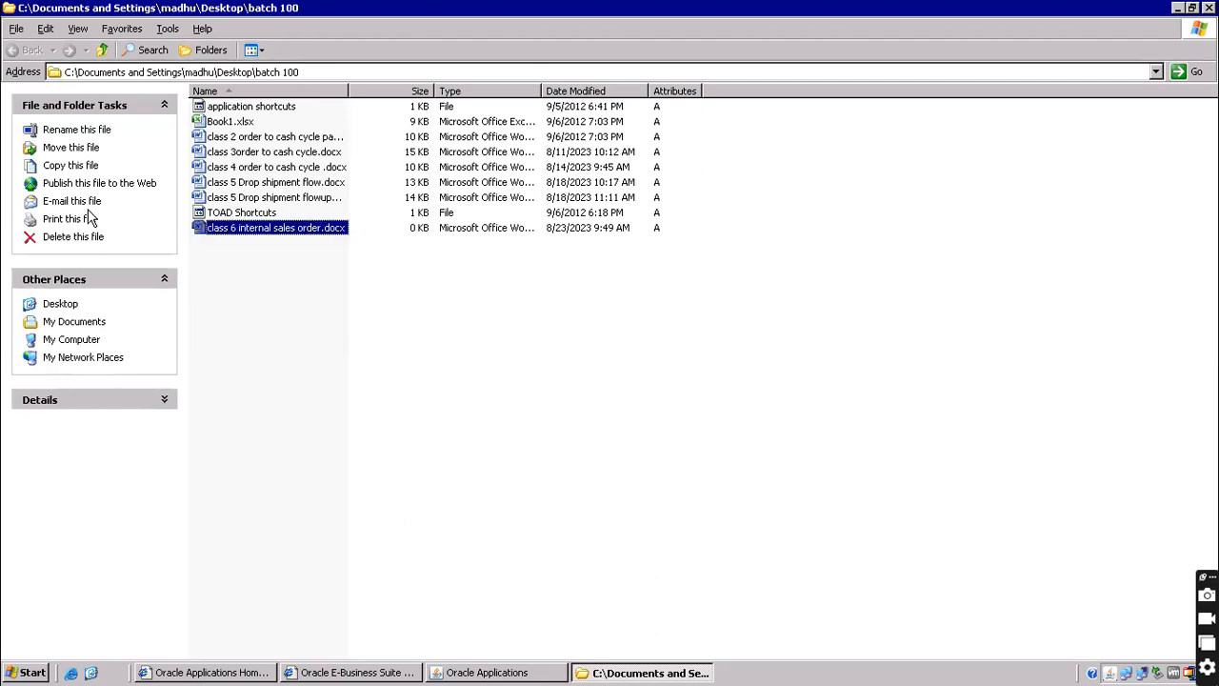
{"action": "key", "text": "Return"}
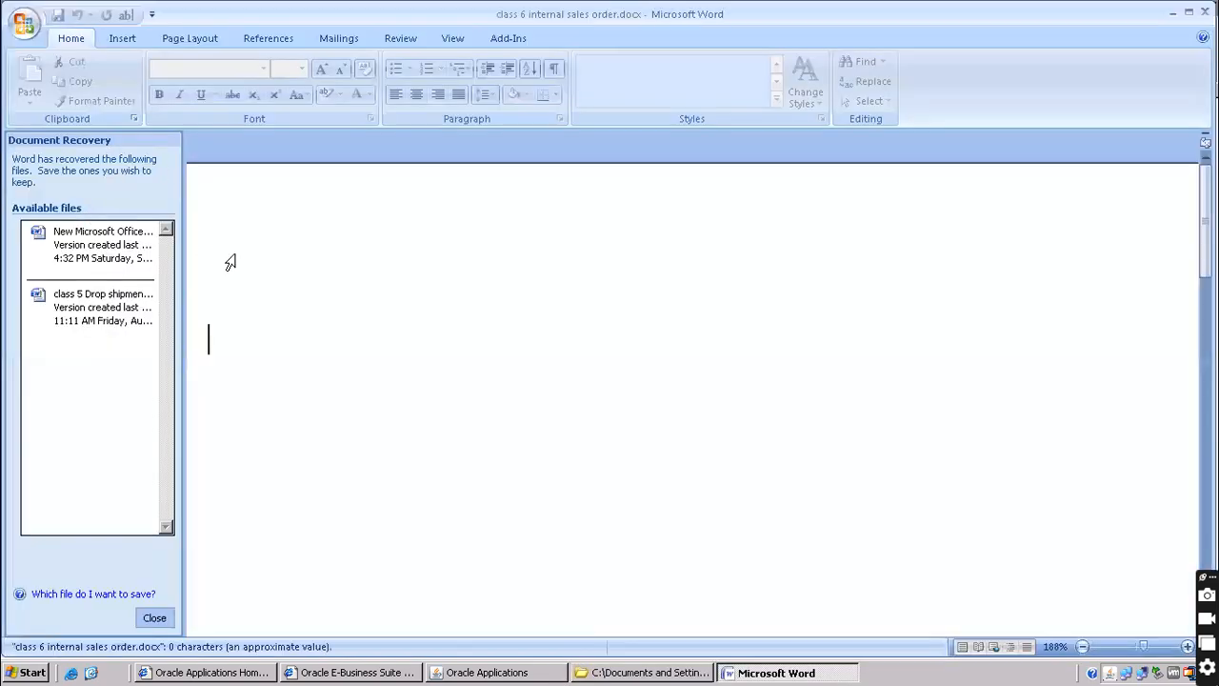
Dismiss document recovery and type 'Internal sales order--(ISO)' with a hyphen-row horizontal rule beneath
{"action": "left_click", "coordinate": [153, 617]}
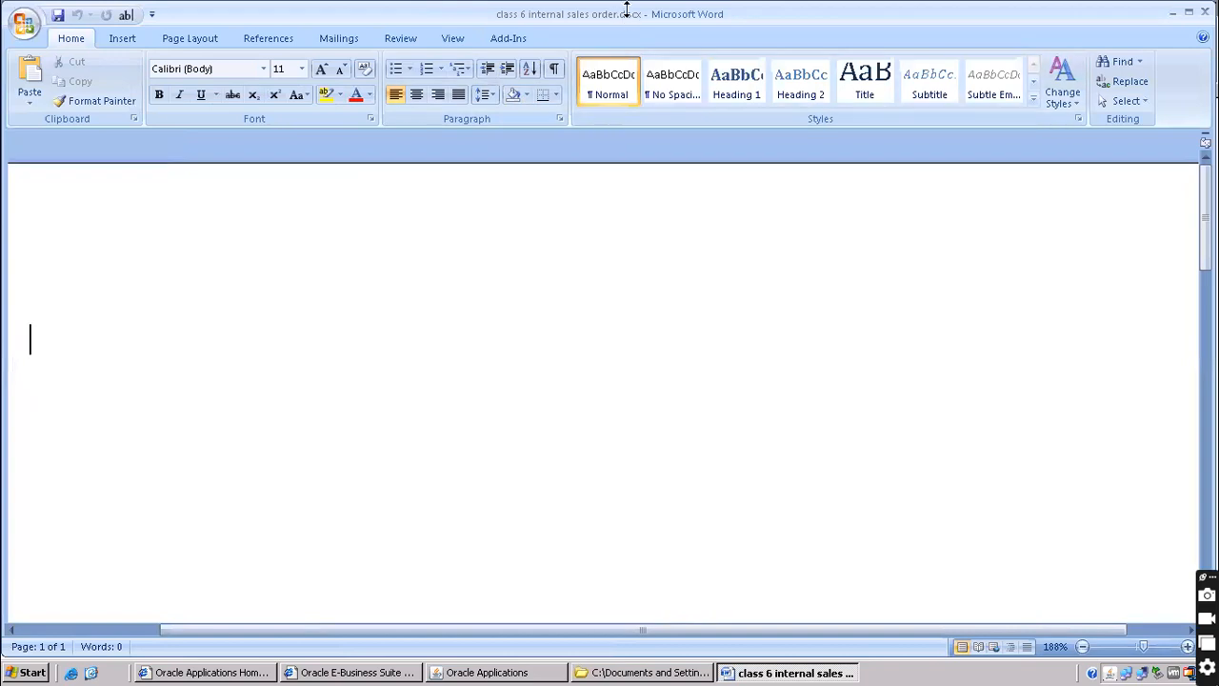
{"action": "mouse_move", "coordinate": [626, 7]}
{"action": "type", "text": "Inte"}
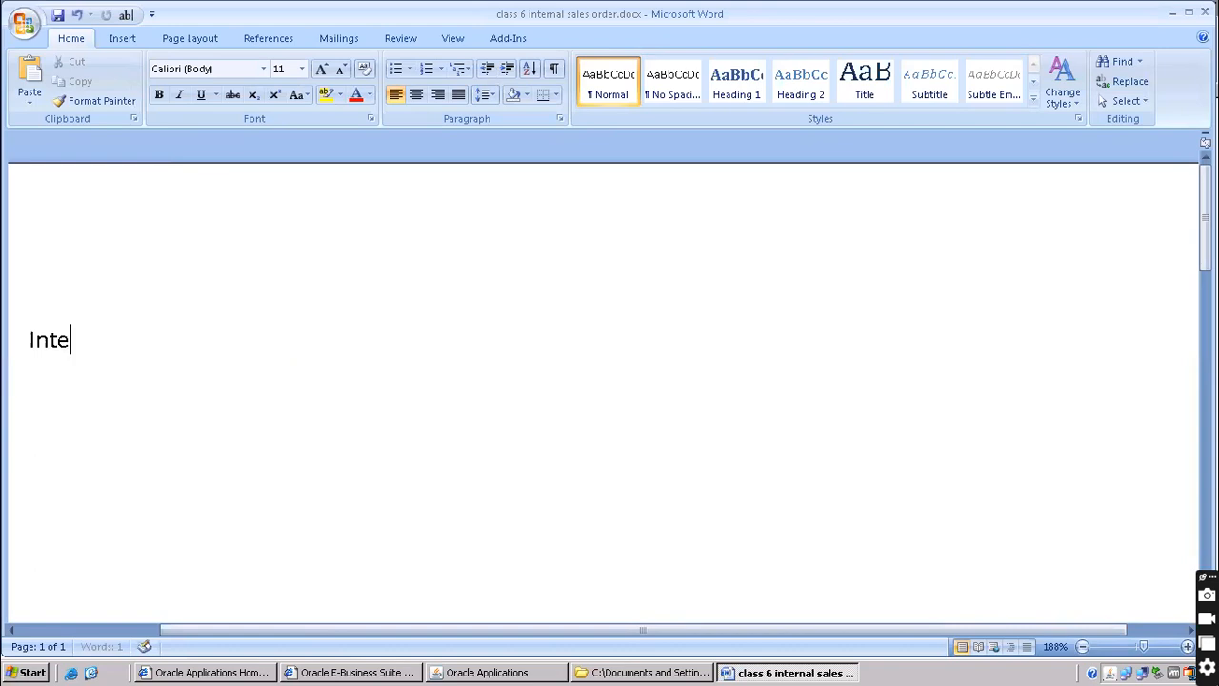
{"action": "type", "text": "rnal sales ord"}
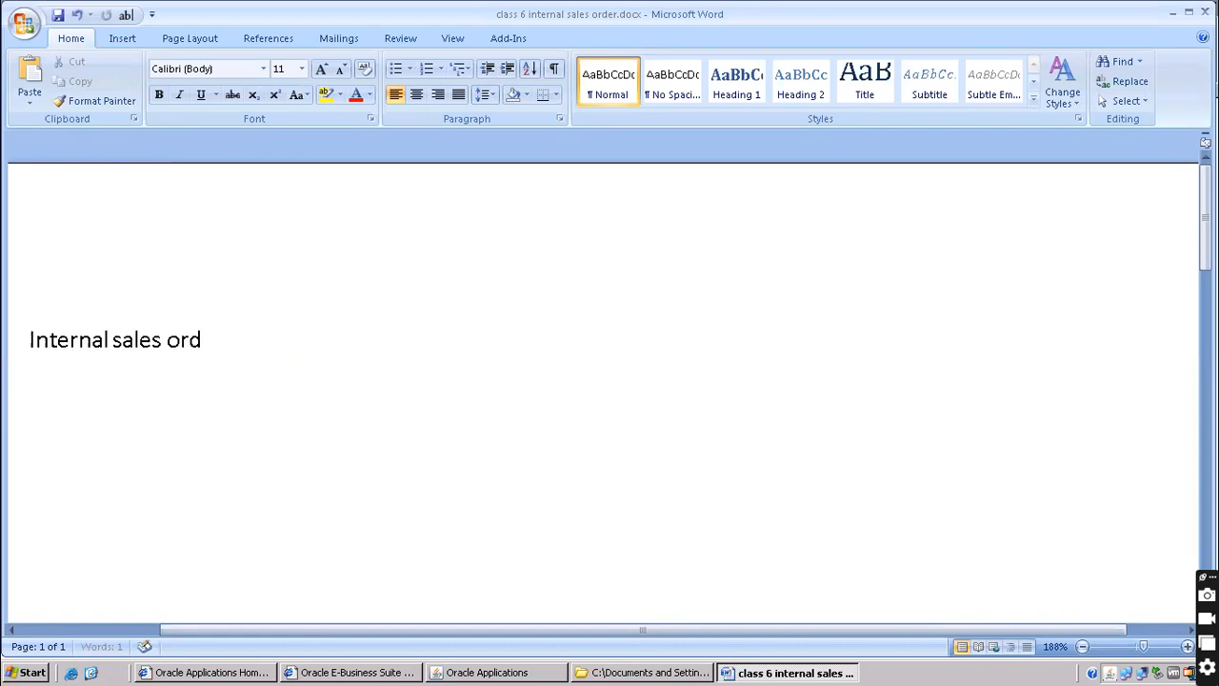
{"action": "type", "text": "er--"}
{"action": "type", "text": "(ISO"}
{"action": "type", "text": ")"}
{"action": "key", "text": "Return"}
{"action": "type", "text": "---------------"}
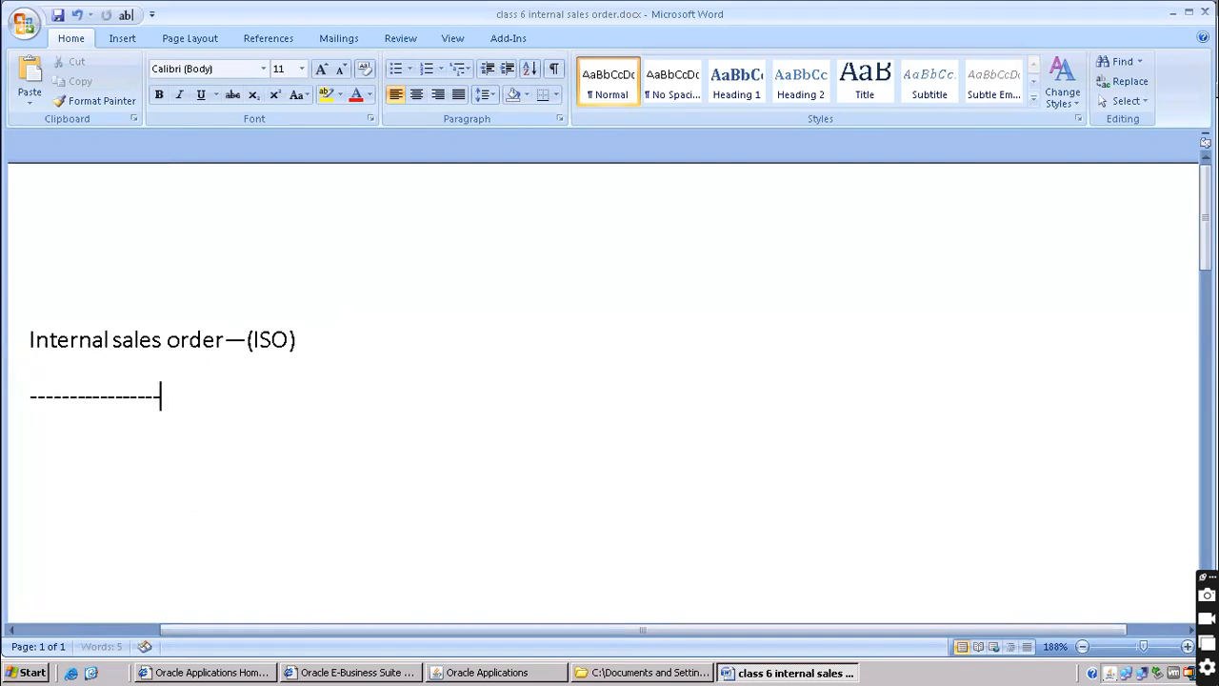
{"action": "key", "text": "Return"}
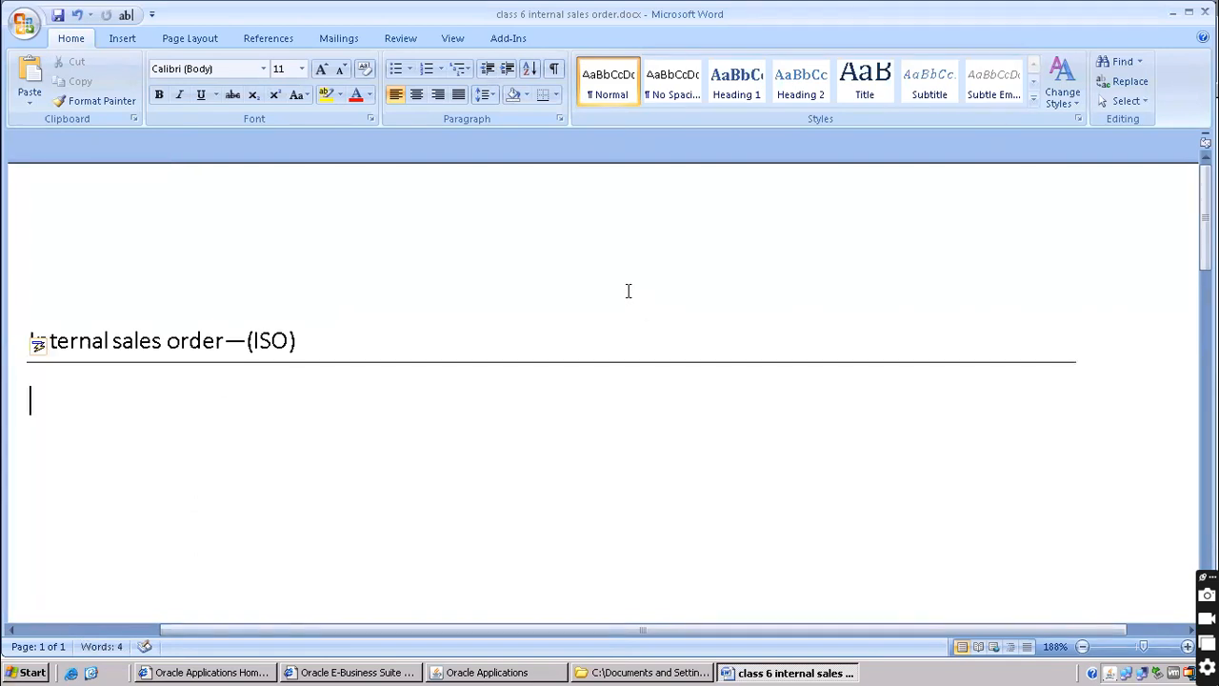
Type 'Order entry', 'booking---------M1' and 'Pick release' on separate lines
{"action": "scroll", "coordinate": [409, 271], "scroll_direction": "down", "scroll_amount": 3}
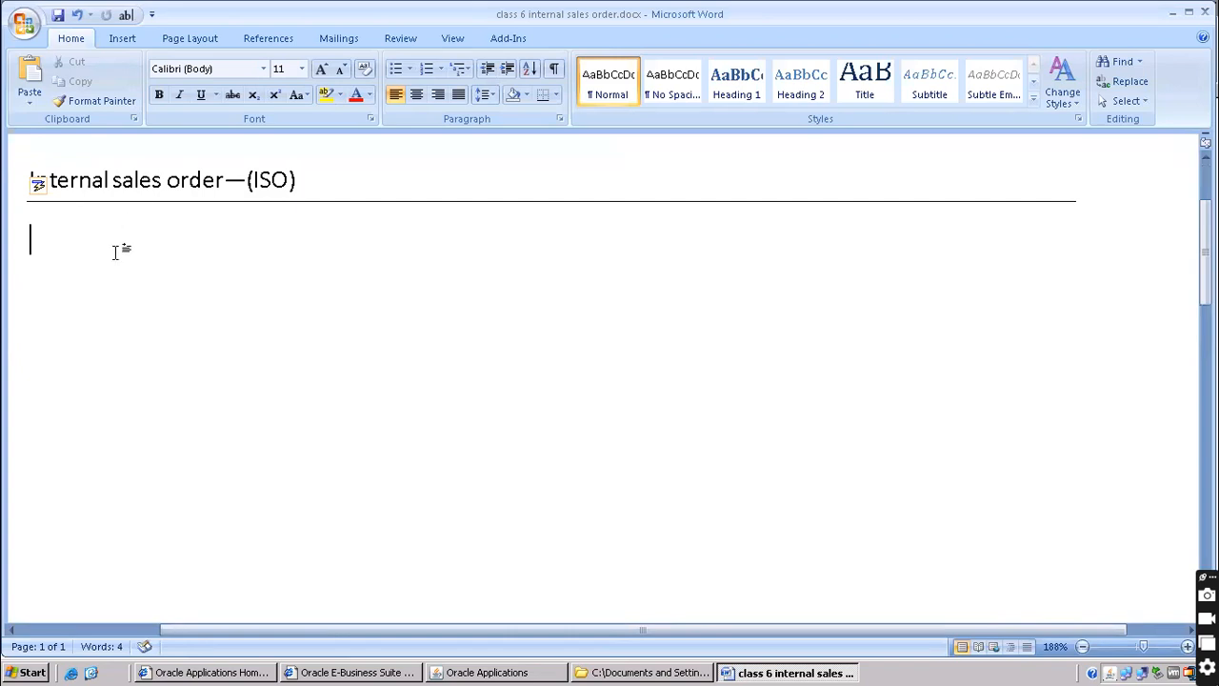
{"action": "type", "text": "Order entry"}
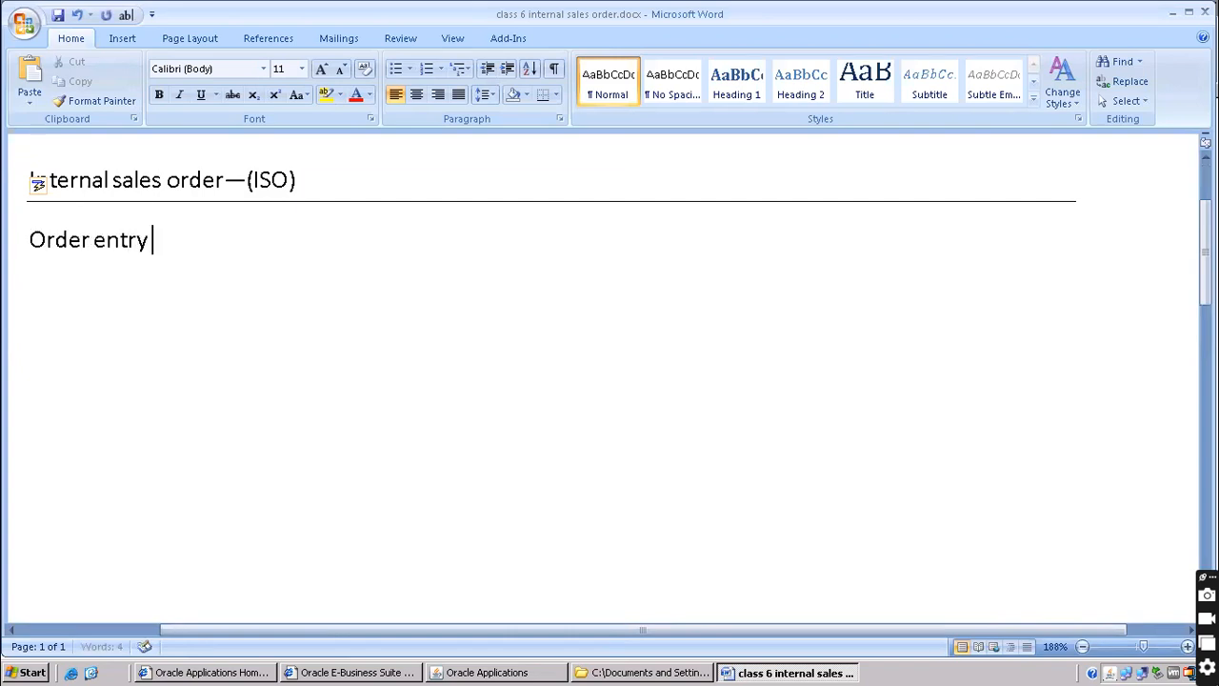
{"action": "key", "text": "Return"}
{"action": "type", "text": "booking"}
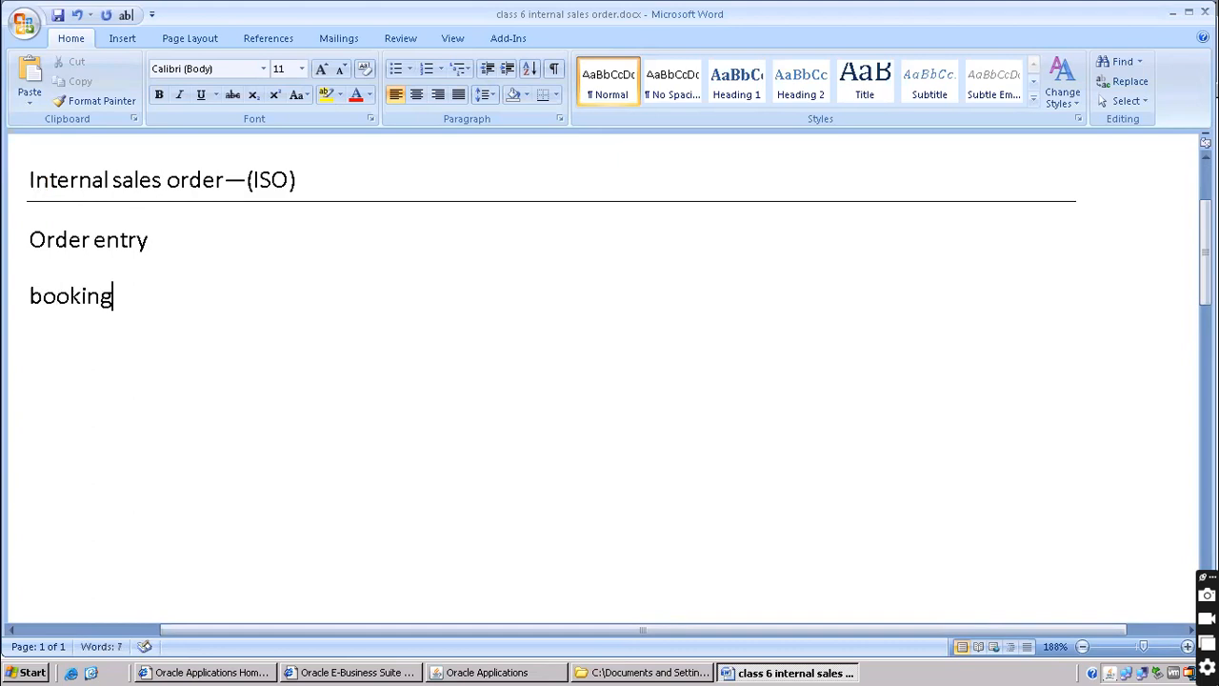
{"action": "type", "text": "---------M1"}
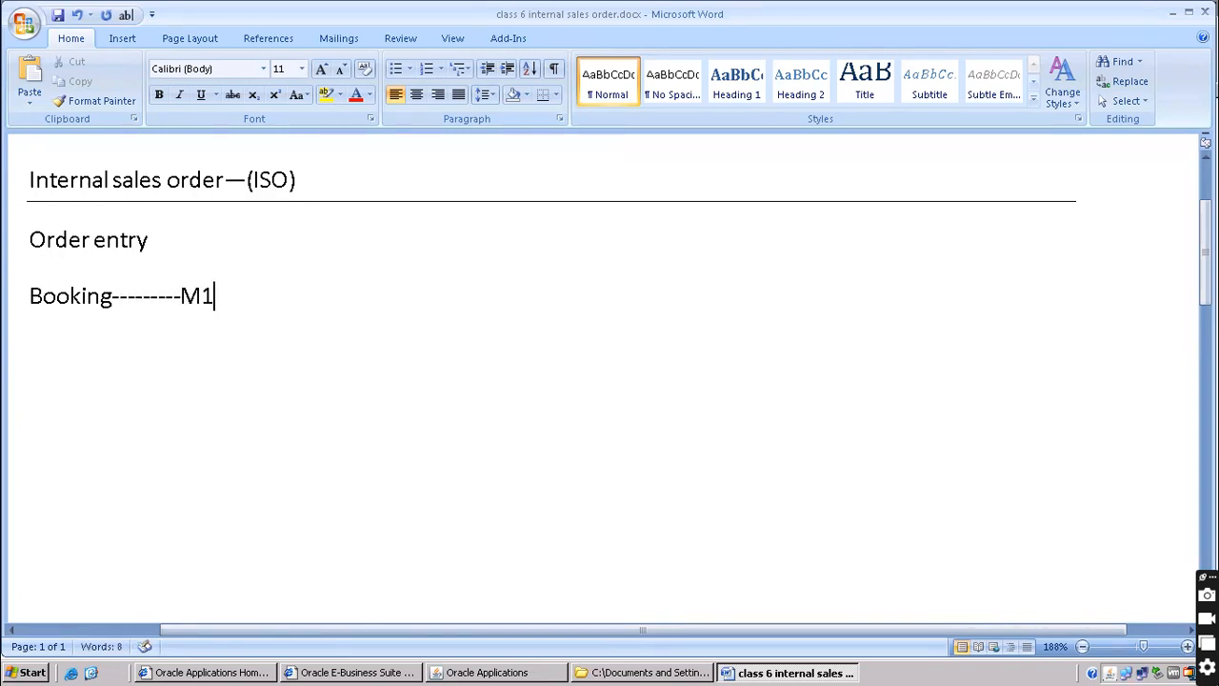
{"action": "key", "text": "Return"}
{"action": "type", "text": "Pick rel"}
{"action": "key", "text": "BackSpace"}
{"action": "key", "text": "BackSpace"}
{"action": "type", "text": "relase"}
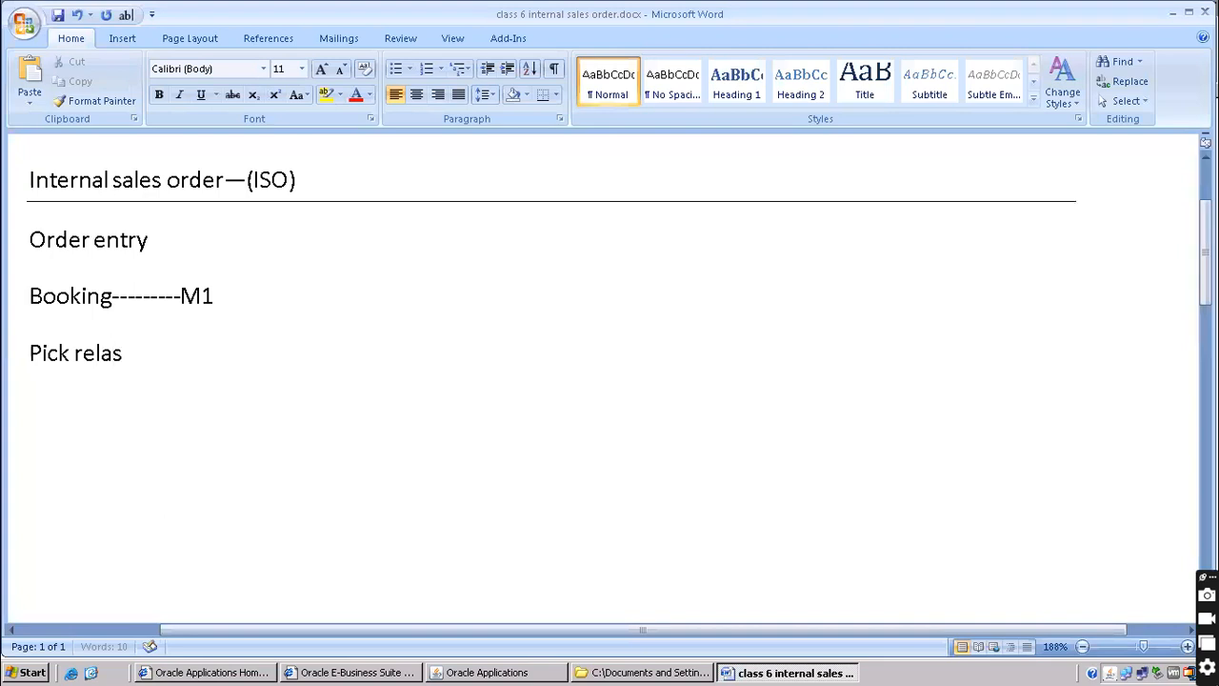
{"action": "key", "text": "BackSpace"}
{"action": "key", "text": "BackSpace"}
{"action": "key", "text": "BackSpace"}
{"action": "key", "text": "BackSpace"}
{"action": "type", "text": "ease"}
Complete the Booking line as 'M1<--------M2' and select that flow for copying
{"action": "key", "text": "Up"}
{"action": "key", "text": "End"}
{"action": "type", "text": "---------"}
{"action": "type", "text": "<"}
{"action": "key", "text": "BackSpace"}
{"action": "key", "text": "BackSpace"}
{"action": "type", "text": "M2"}
{"action": "key", "text": "Left"}
{"action": "key", "text": "Left"}
{"action": "key", "text": "Left"}
{"action": "key", "text": "Left"}
{"action": "key", "text": "Left"}
{"action": "key", "text": "Left"}
{"action": "key", "text": "Left"}
{"action": "key", "text": "Left"}
{"action": "key", "text": "Left"}
{"action": "key", "text": "Left"}
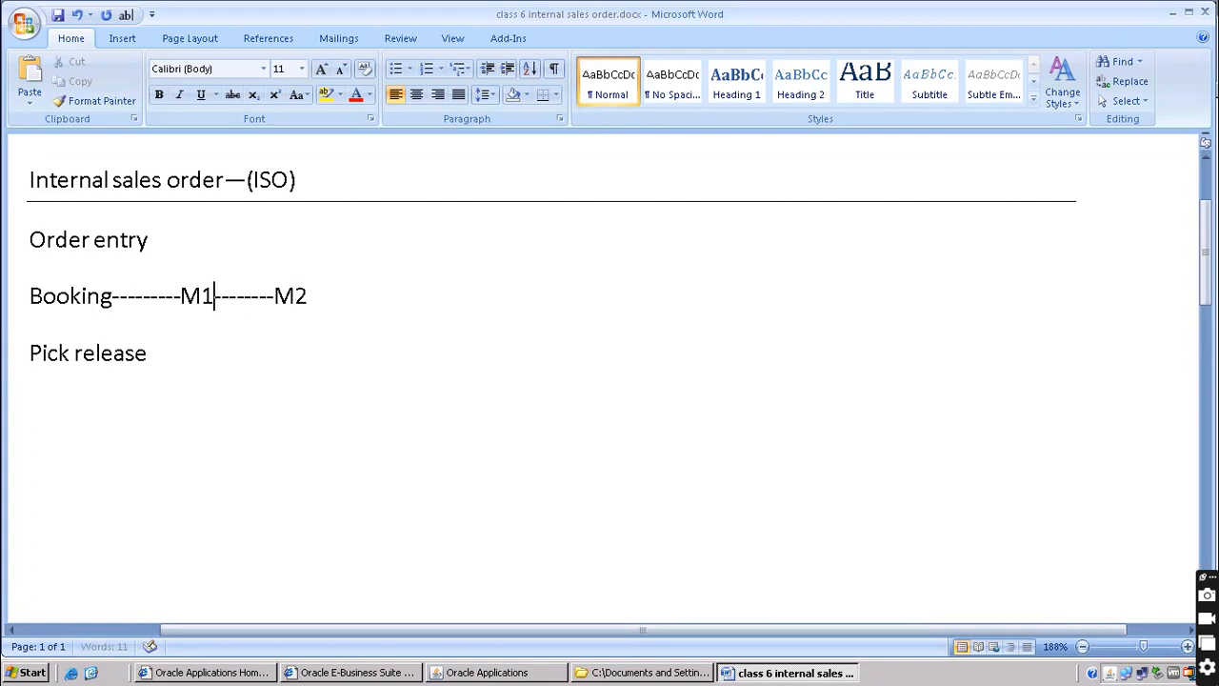
{"action": "type", "text": "<"}
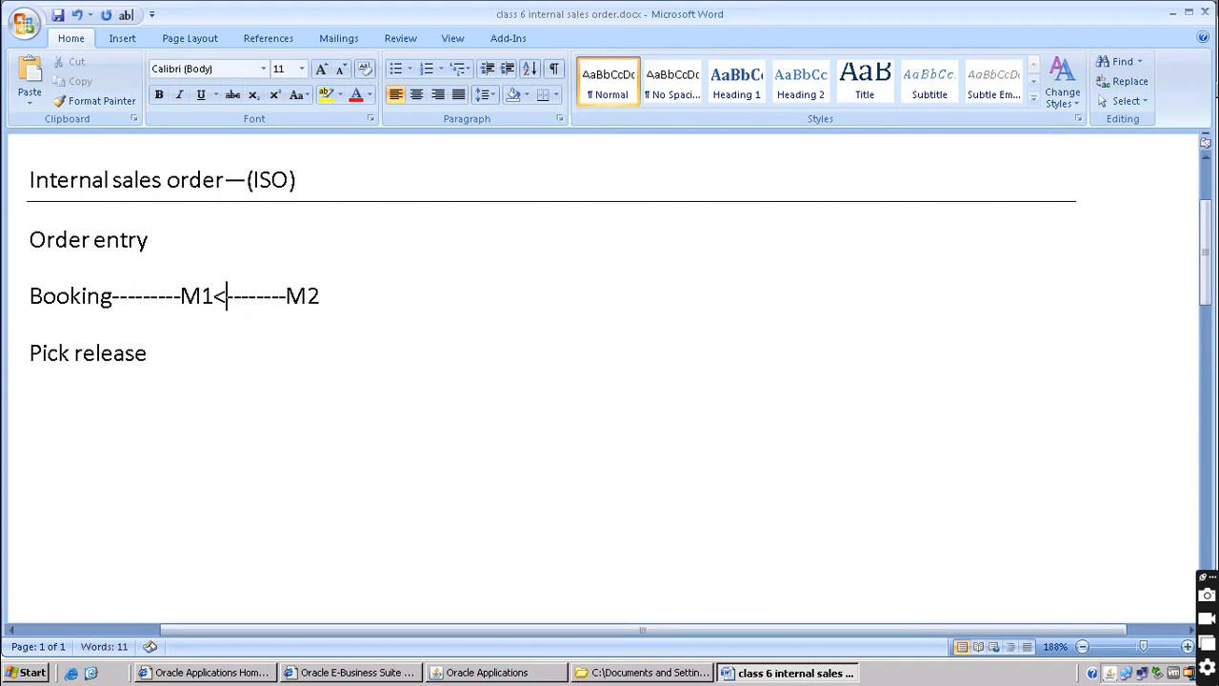
{"action": "left_click_drag", "start_coordinate": [178, 292], "coordinate": [342, 294]}
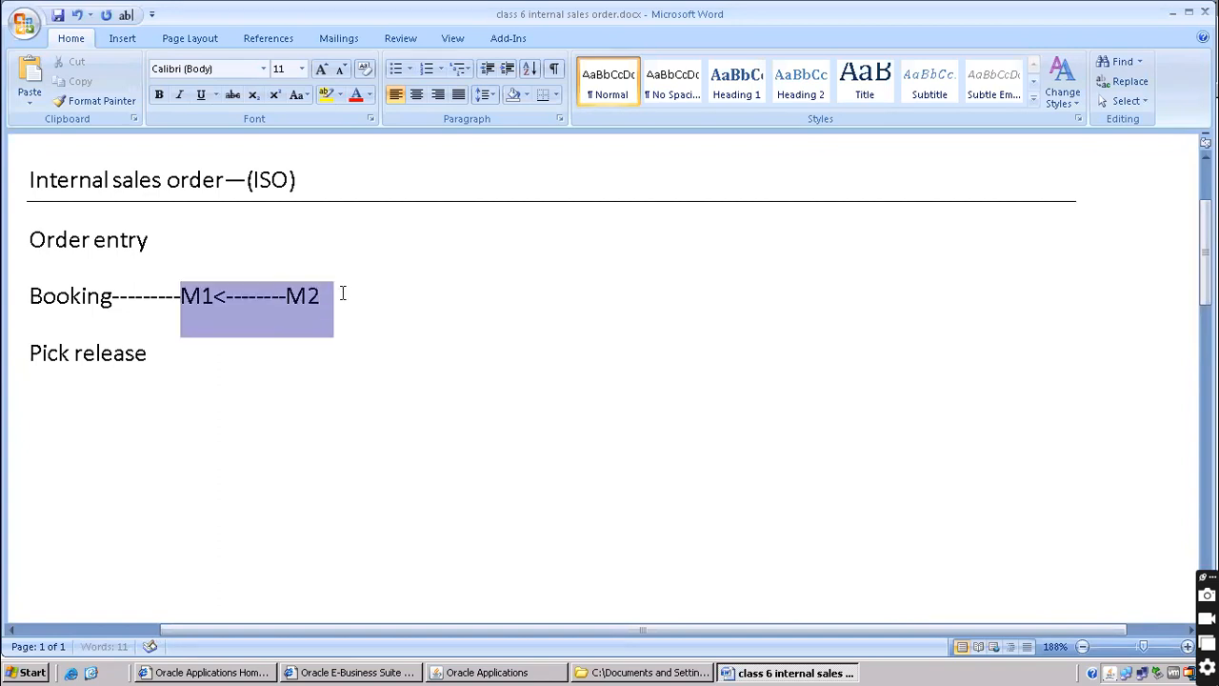
{"action": "left_click", "coordinate": [322, 301]}
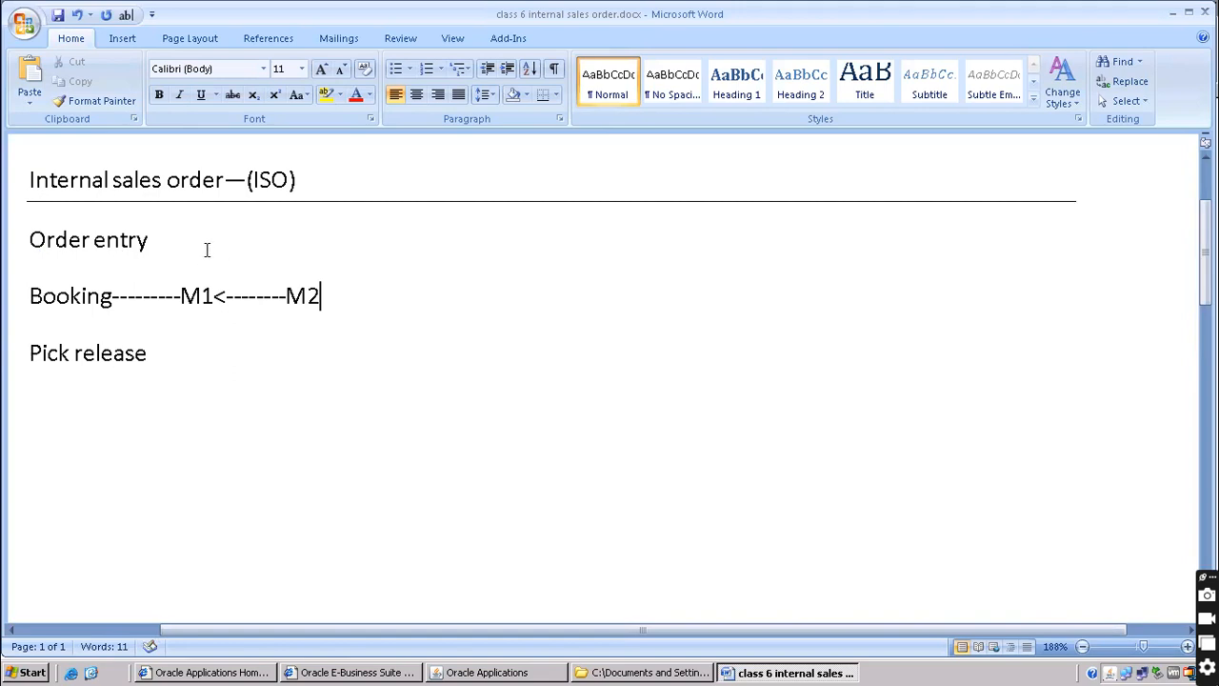
{"action": "left_click_drag", "start_coordinate": [174, 297], "coordinate": [337, 296]}
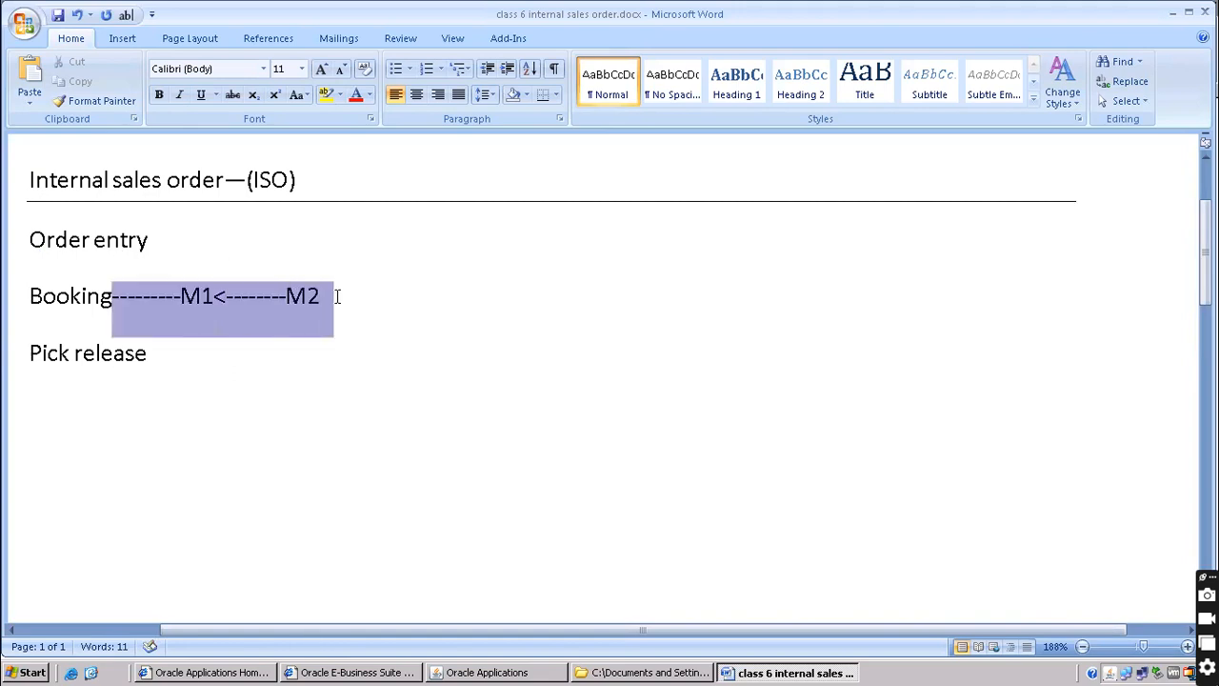
{"action": "left_click", "coordinate": [195, 296]}
{"action": "left_click_drag", "start_coordinate": [181, 295], "coordinate": [247, 295]}
{"action": "left_click_drag", "start_coordinate": [337, 295], "coordinate": [337, 295]}
{"action": "key", "text": "ctrl+c"}
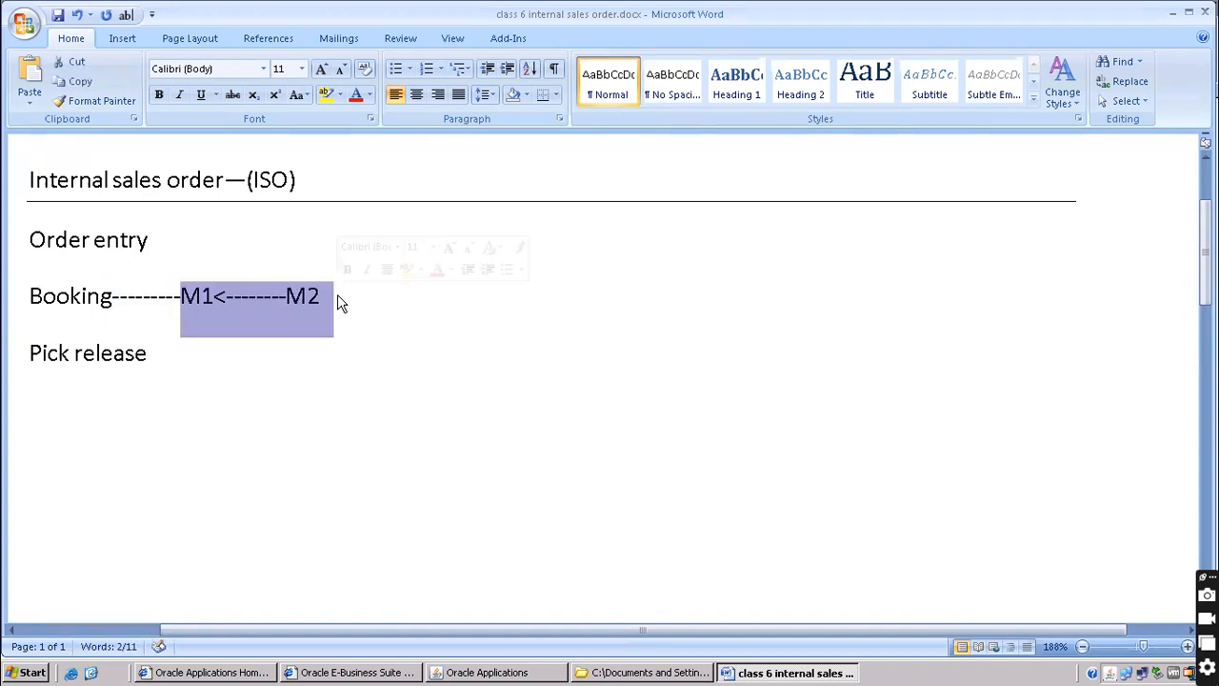
{"action": "left_click", "coordinate": [309, 181]}
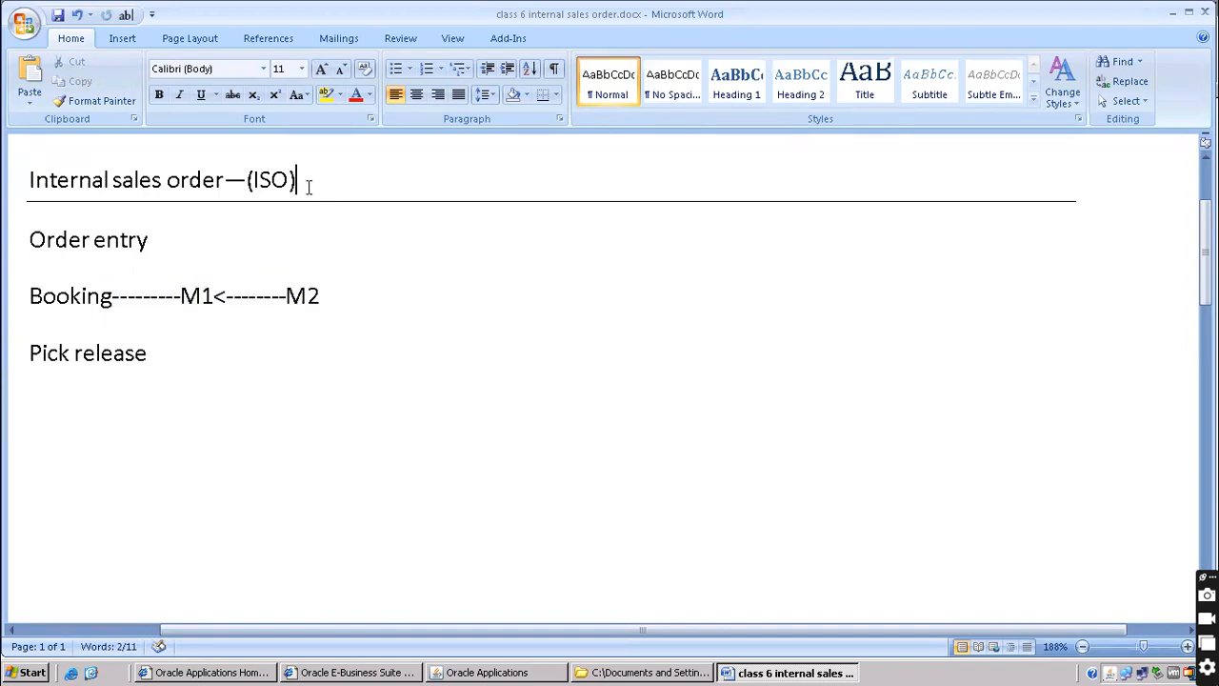
Append '--' and the pasted M1<--------M2 flow to the ISO heading, removing the empty paragraph
{"action": "type", "text": "---"}
{"action": "key", "text": "ctrl+v"}
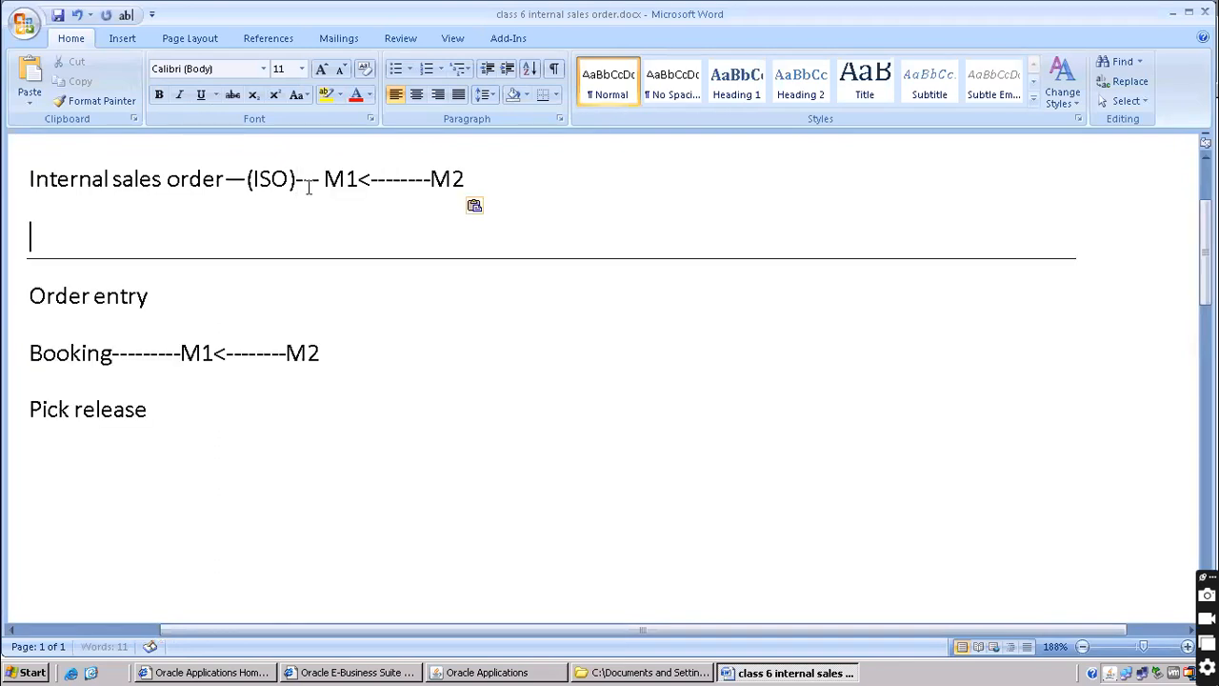
{"action": "key", "text": "Delete"}
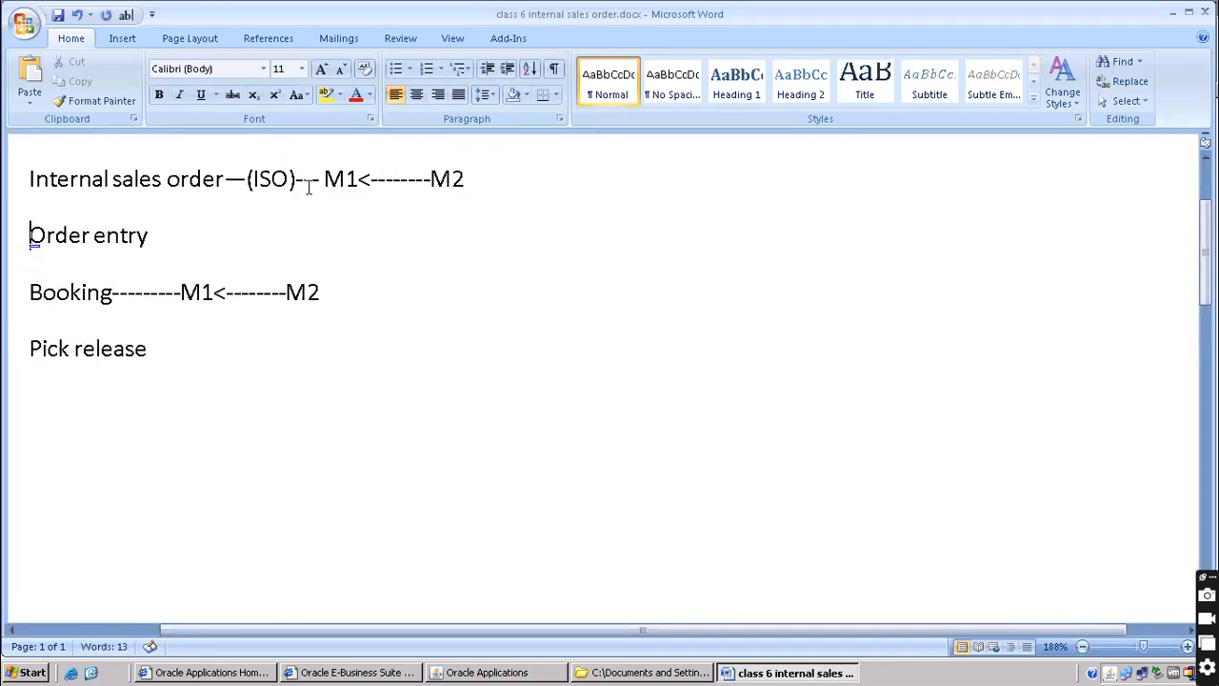
Highlight the heading line yellow and add blank lines beneath it
{"action": "left_click_drag", "start_coordinate": [24, 181], "coordinate": [536, 184]}
{"action": "left_click", "coordinate": [263, 230]}
{"action": "left_click_drag", "start_coordinate": [18, 180], "coordinate": [493, 180]}
{"action": "left_click", "coordinate": [325, 99]}
{"action": "left_click", "coordinate": [291, 225]}
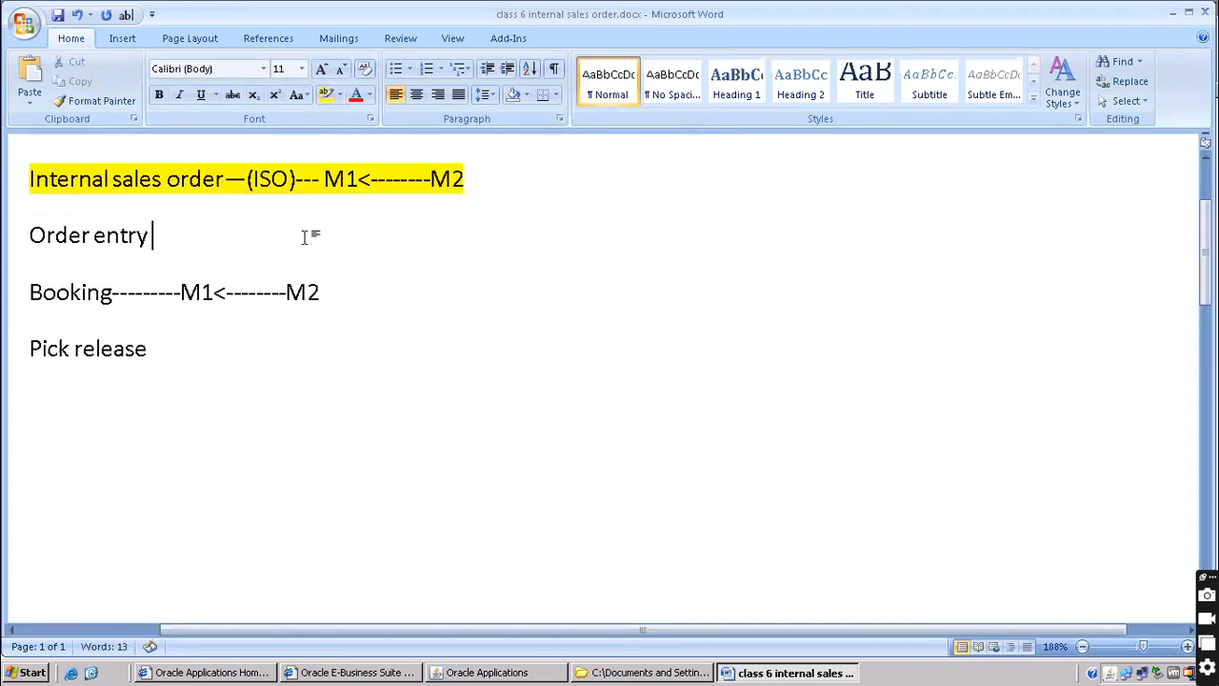
{"action": "left_click_drag", "start_coordinate": [33, 233], "coordinate": [182, 228]}
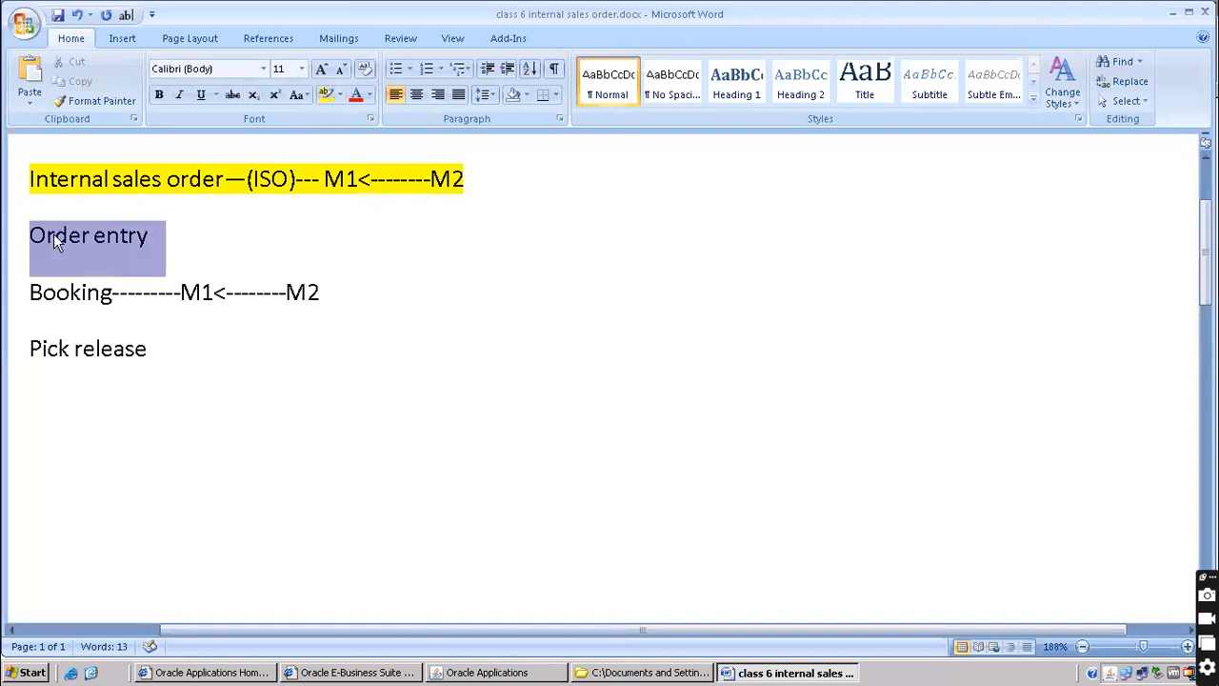
{"action": "left_click", "coordinate": [481, 185]}
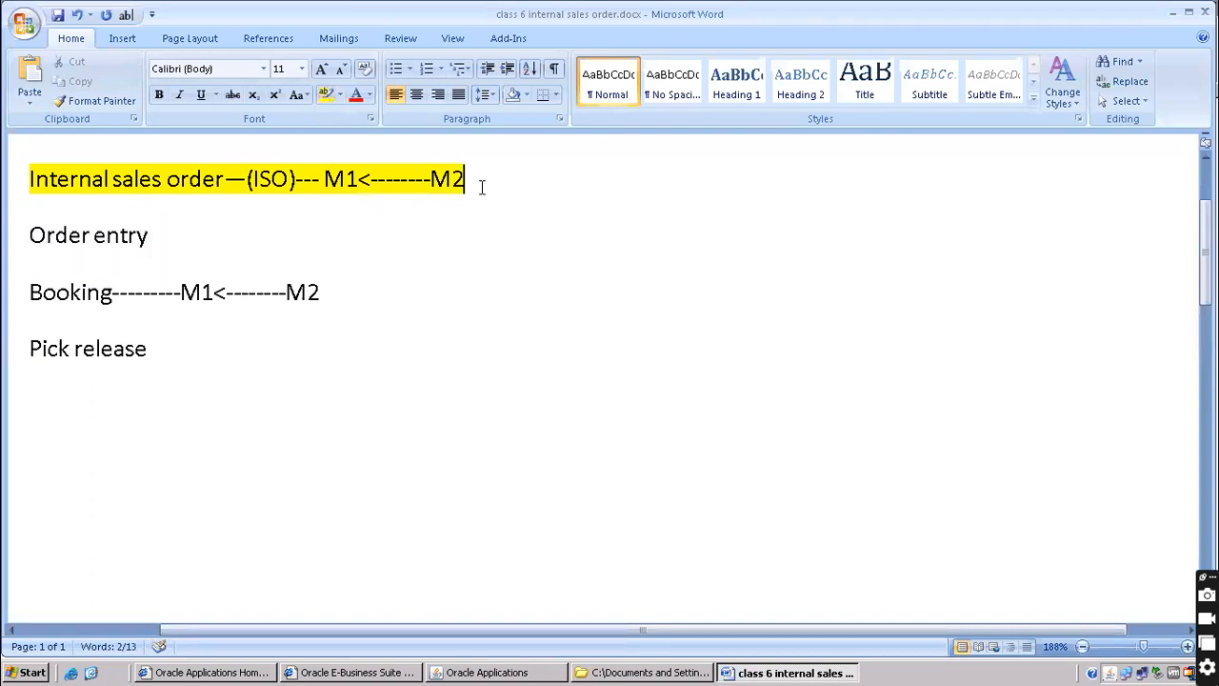
{"action": "key", "text": "Return"}
{"action": "key", "text": "Return"}
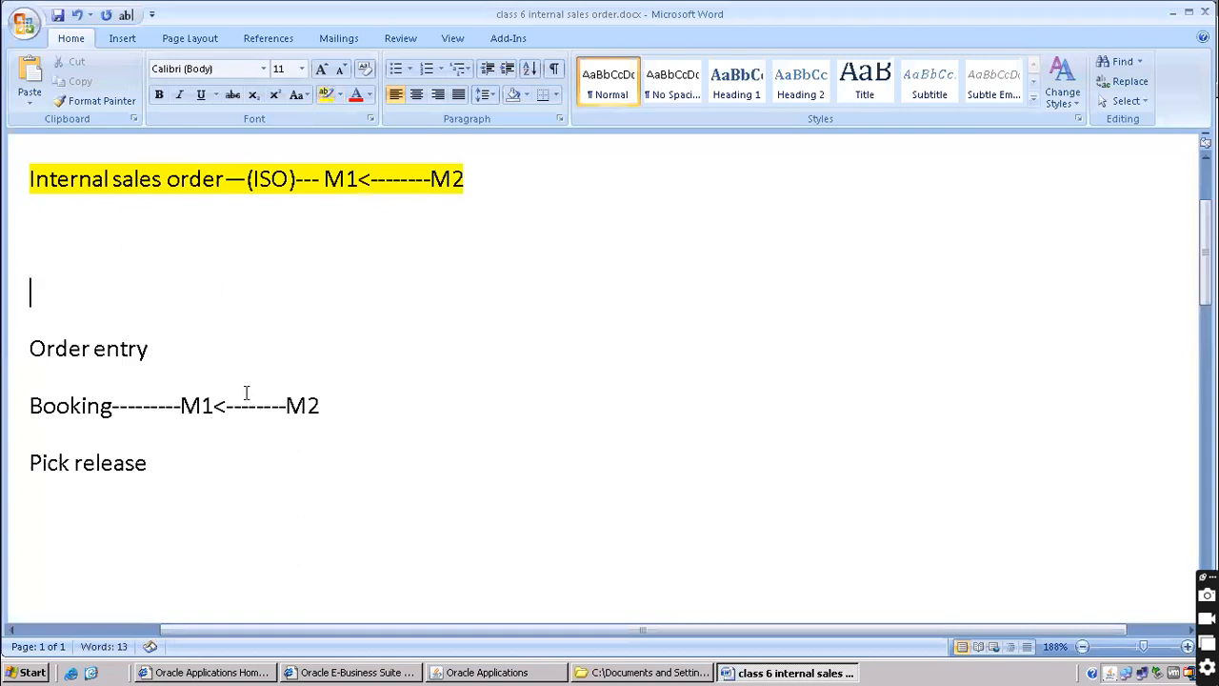
Type 'Requisition --------purchase,internal' on the blank line below the heading
{"action": "left_click_drag", "start_coordinate": [180, 403], "coordinate": [224, 400]}
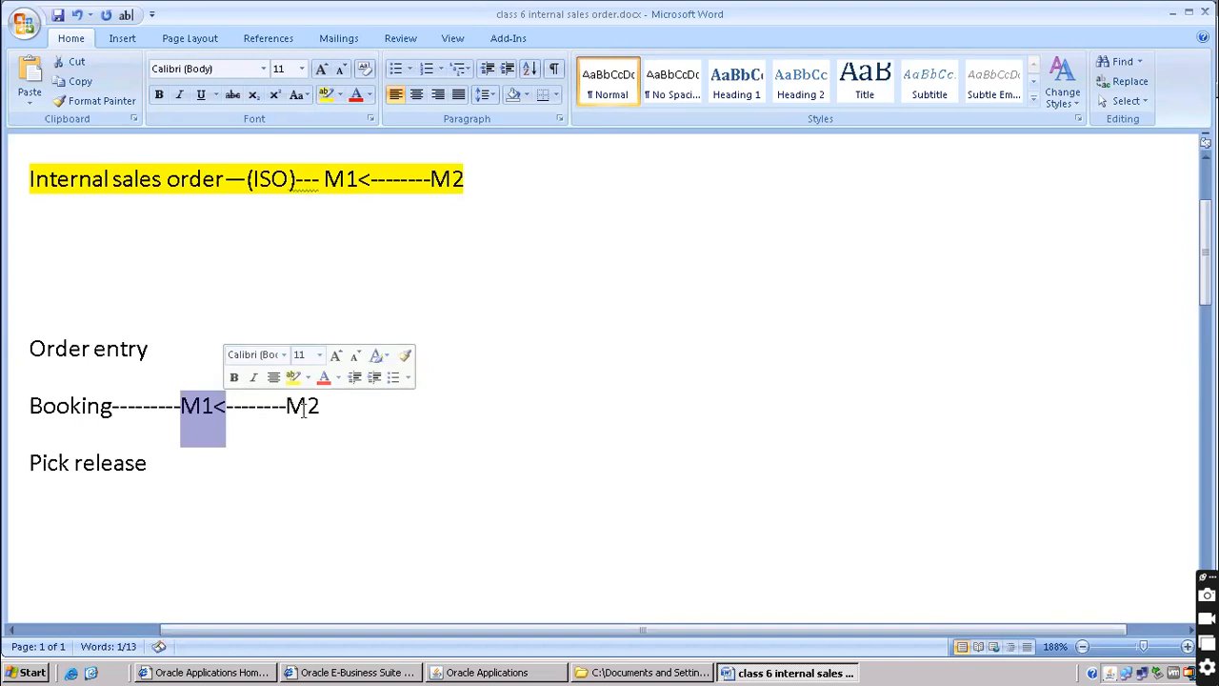
{"action": "left_click", "coordinate": [288, 406]}
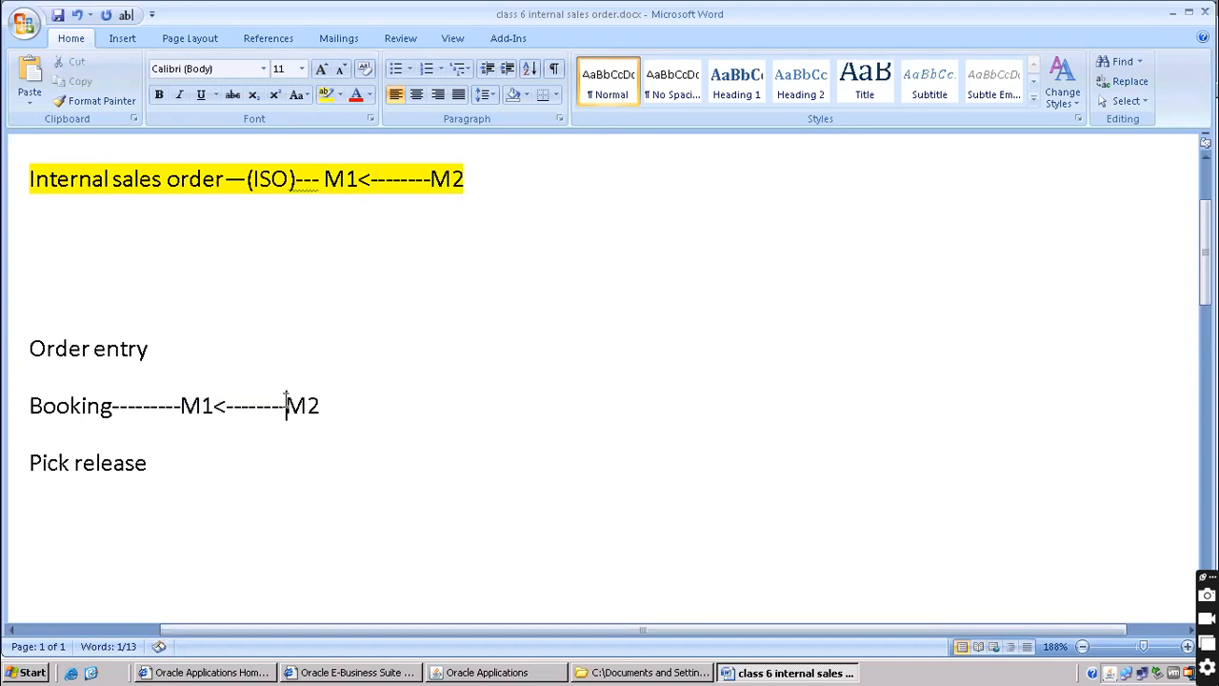
{"action": "left_click_drag", "start_coordinate": [288, 406], "coordinate": [334, 409]}
{"action": "left_click", "coordinate": [68, 243]}
{"action": "type", "text": "qu"}
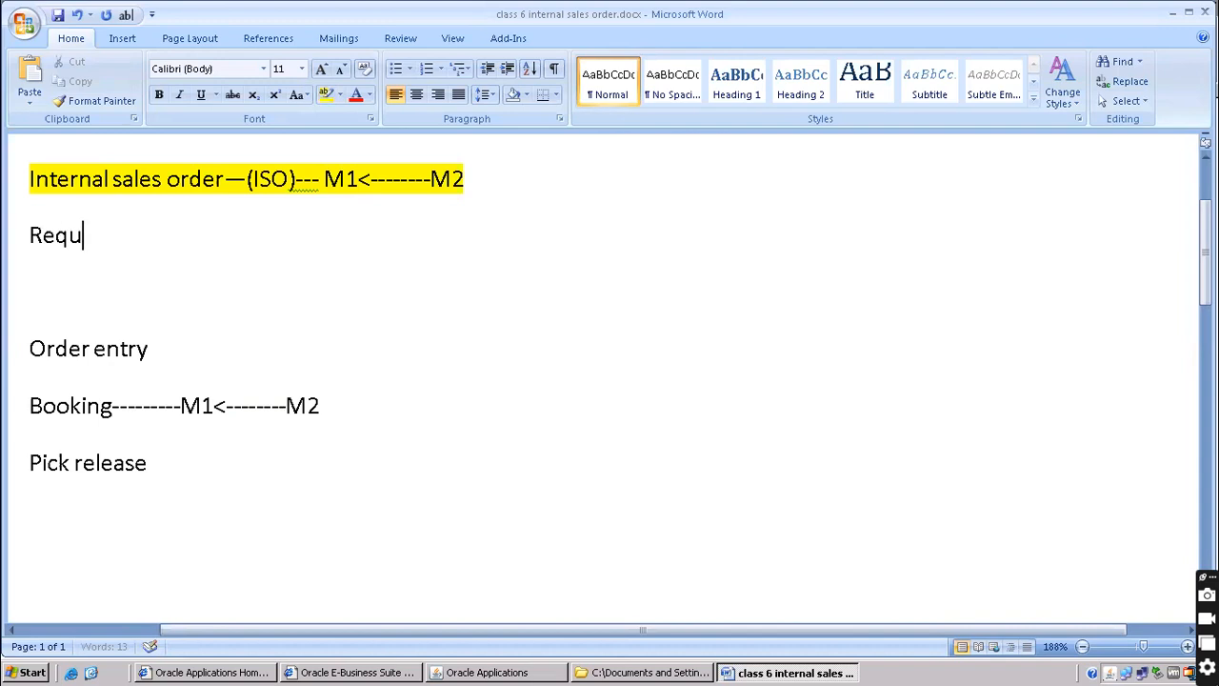
{"action": "type", "text": "isition --------"}
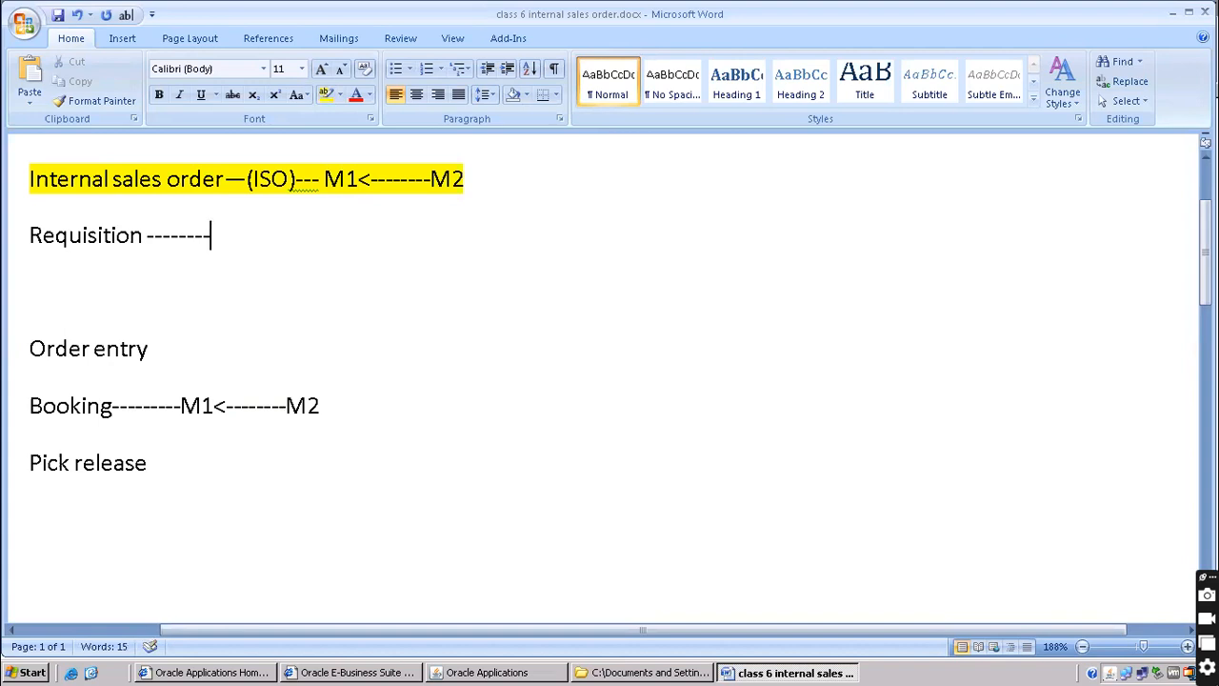
{"action": "type", "text": "purchase,"}
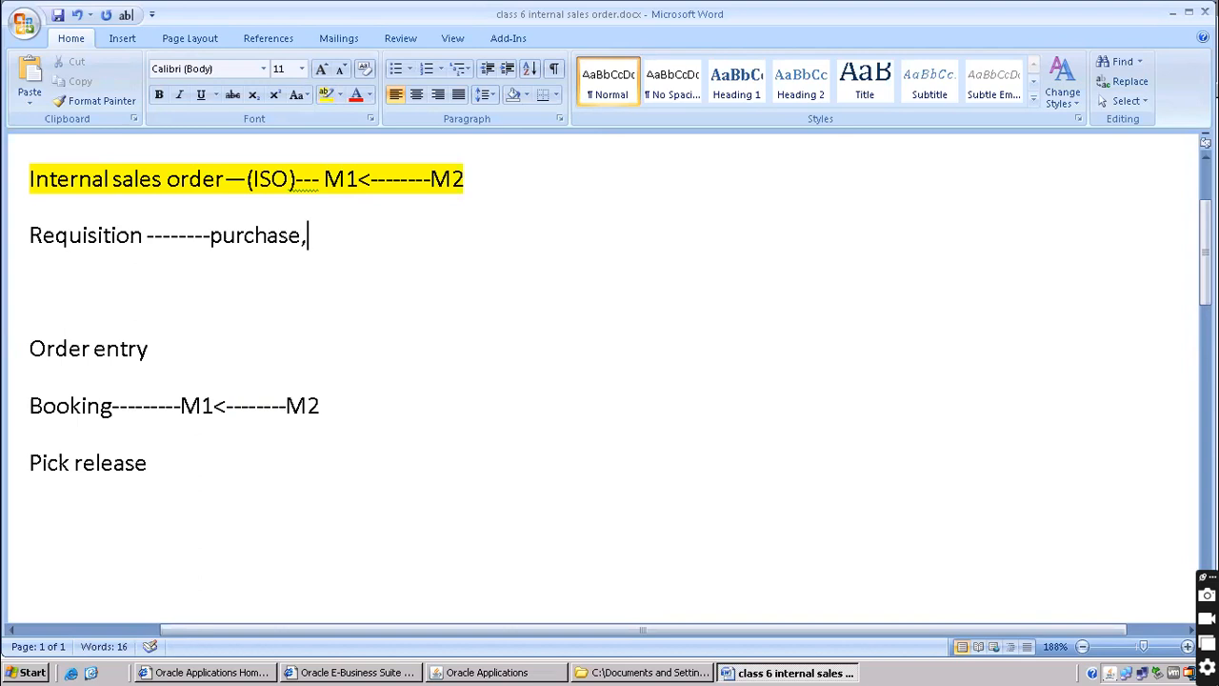
{"action": "type", "text": "internal"}
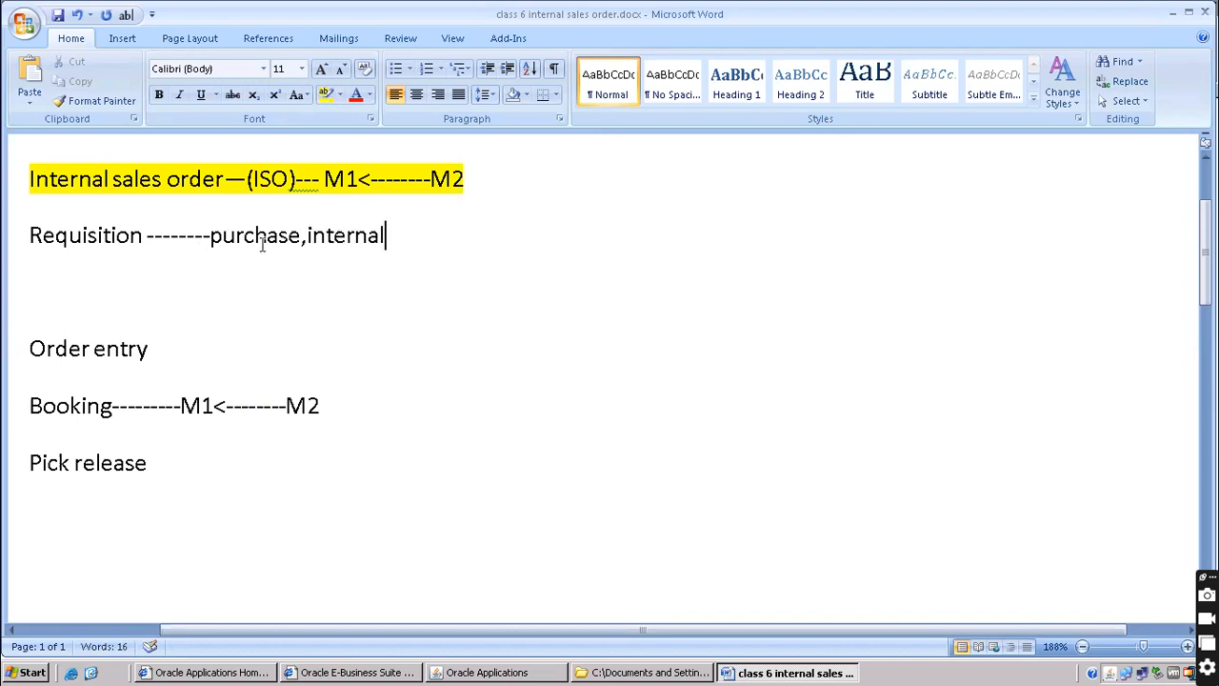
{"action": "left_click_drag", "start_coordinate": [147, 235], "coordinate": [419, 234]}
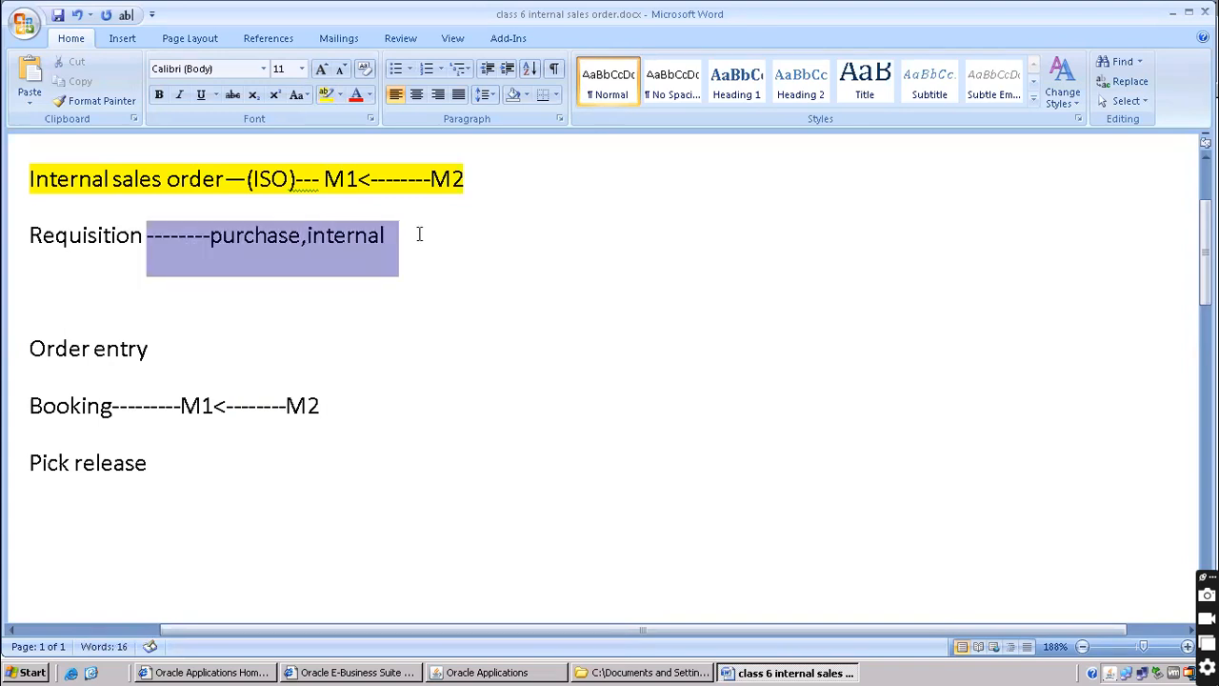
{"action": "left_click", "coordinate": [303, 275]}
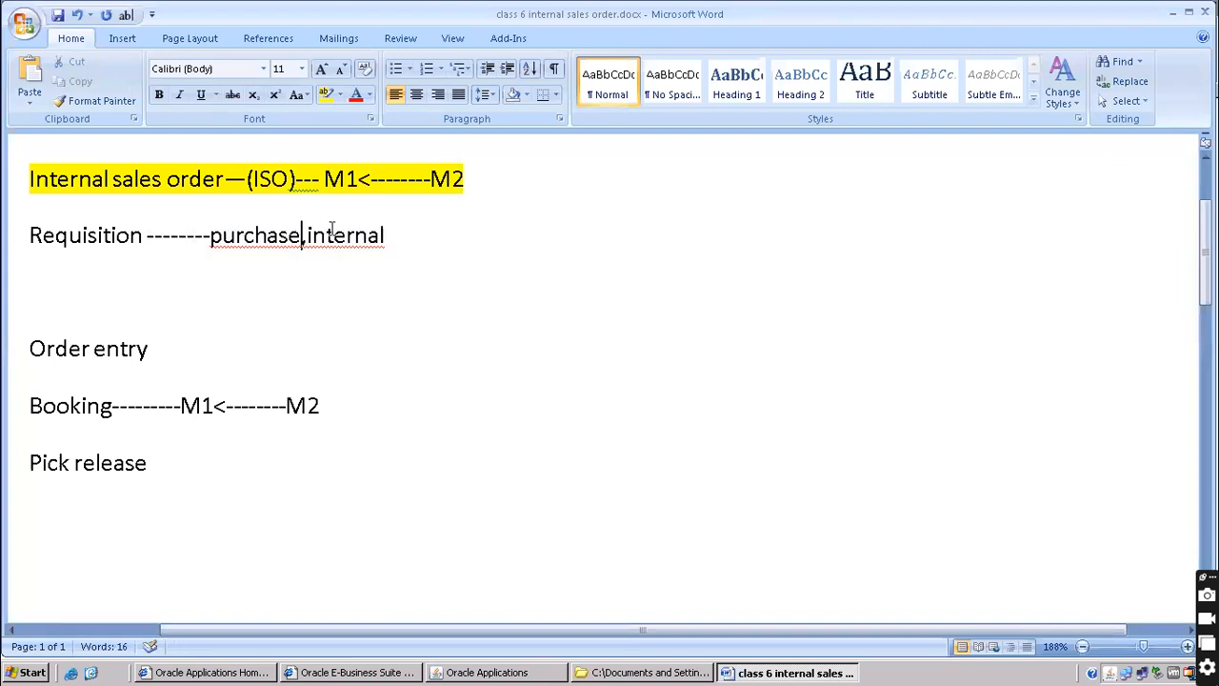
{"action": "left_click", "coordinate": [501, 672]}
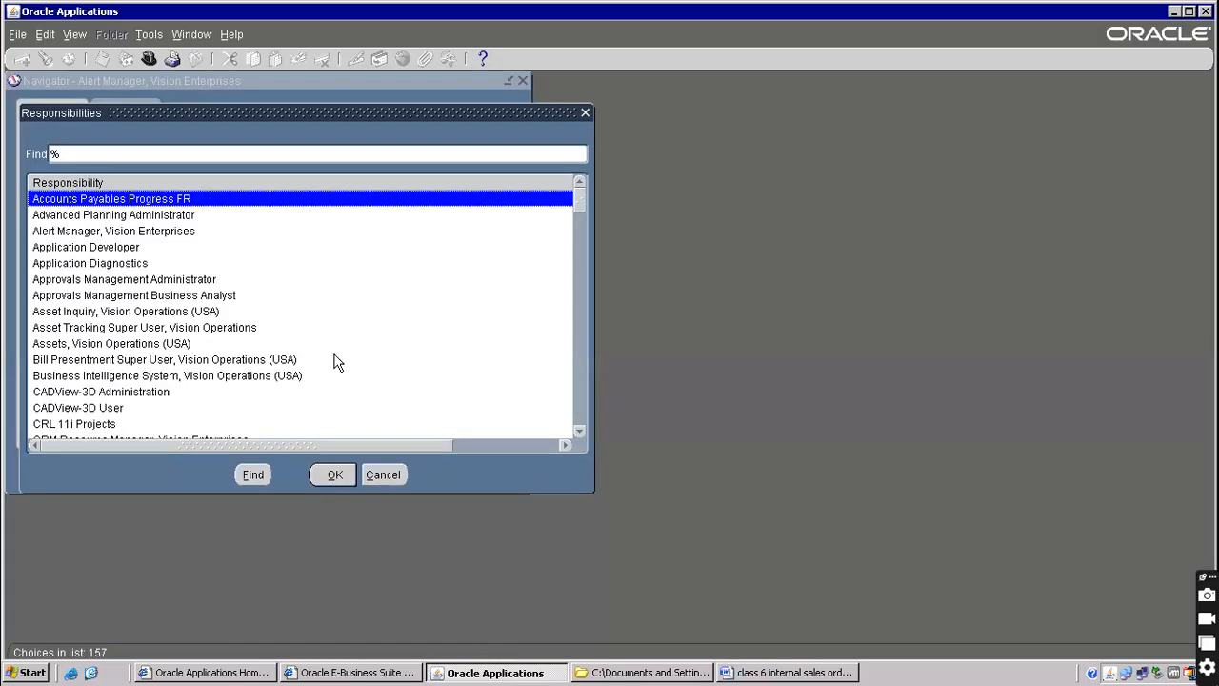
Choose the Purchasing, Vision Operations (USA) responsibility and open a new Requisitions form
{"action": "type", "text": "purchasing"}
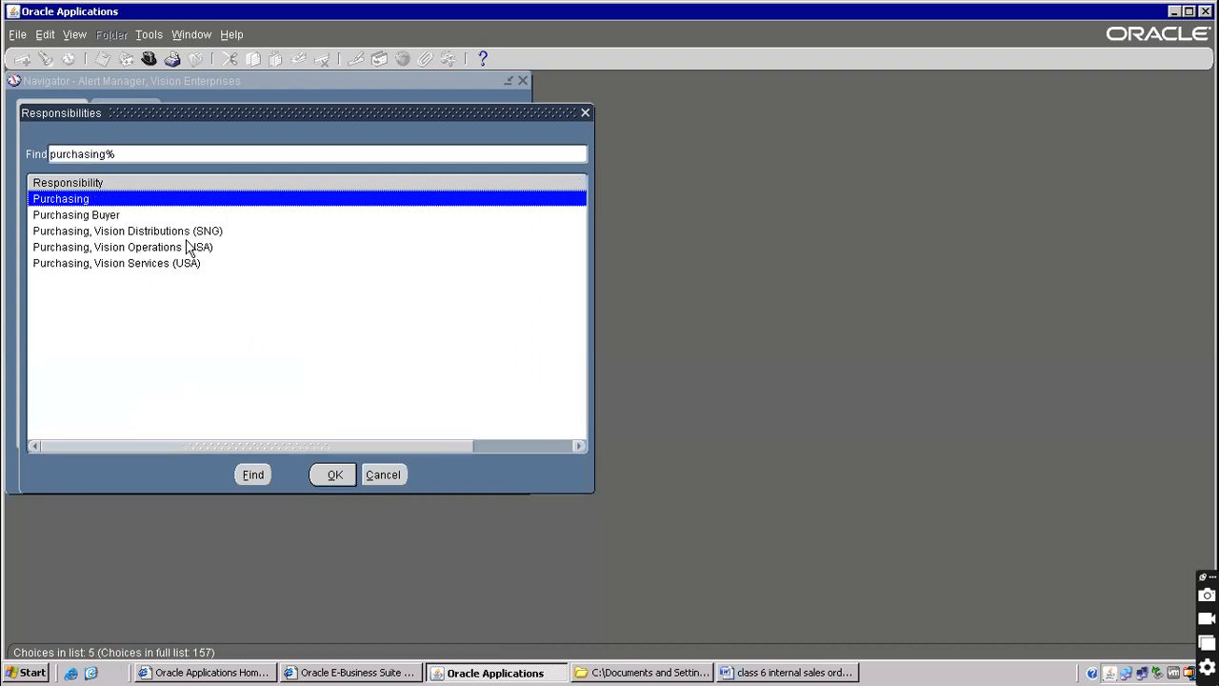
{"action": "double_click", "coordinate": [187, 246]}
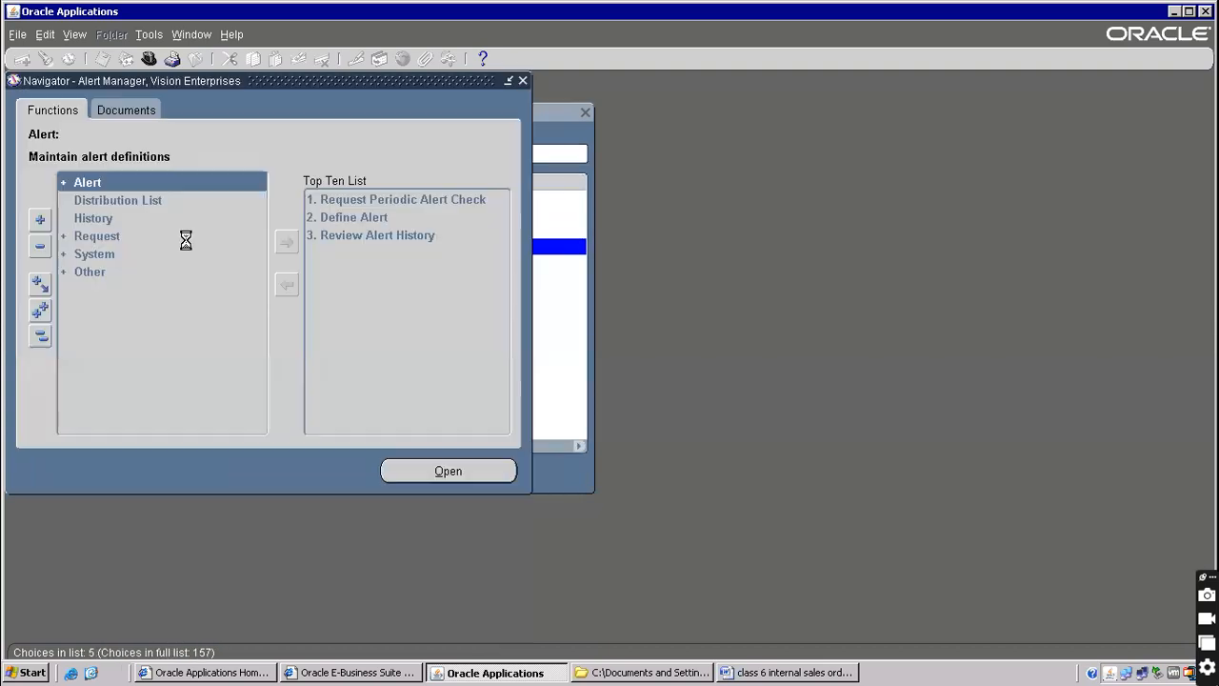
{"action": "double_click", "coordinate": [130, 238]}
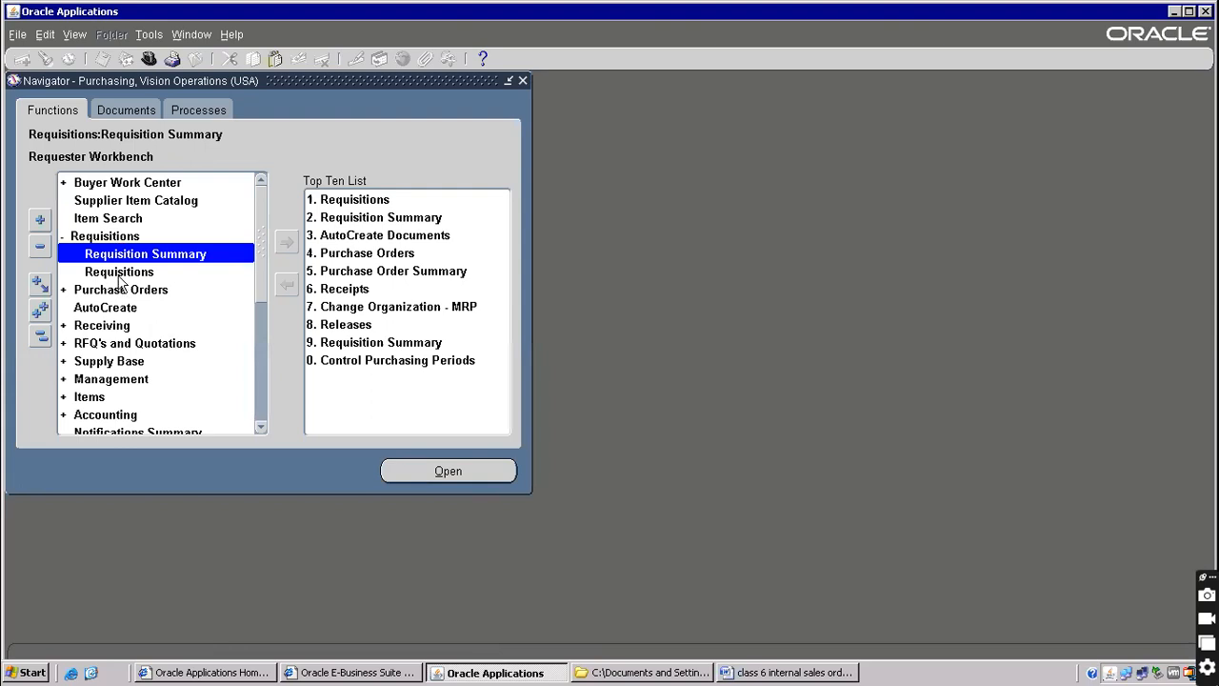
{"action": "double_click", "coordinate": [122, 272]}
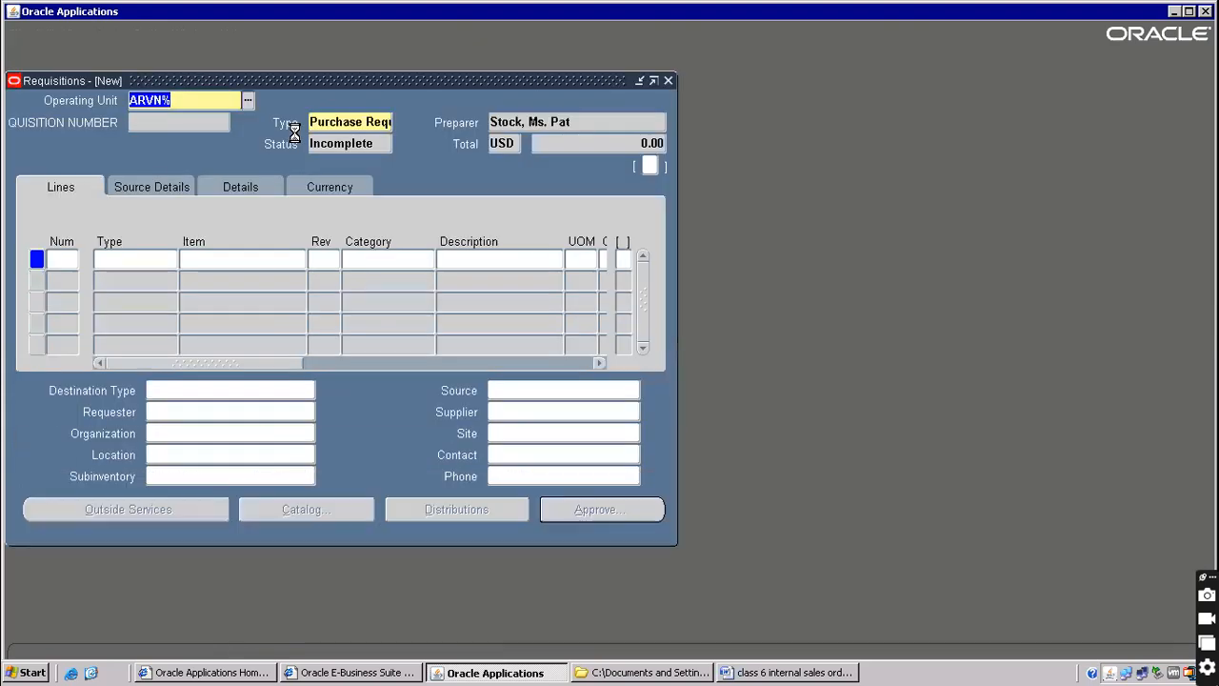
Show the requisition Type list to compare Purchase Requisition with Internal Requisition
{"action": "left_click", "coordinate": [351, 121]}
{"action": "left_click", "coordinate": [385, 120]}
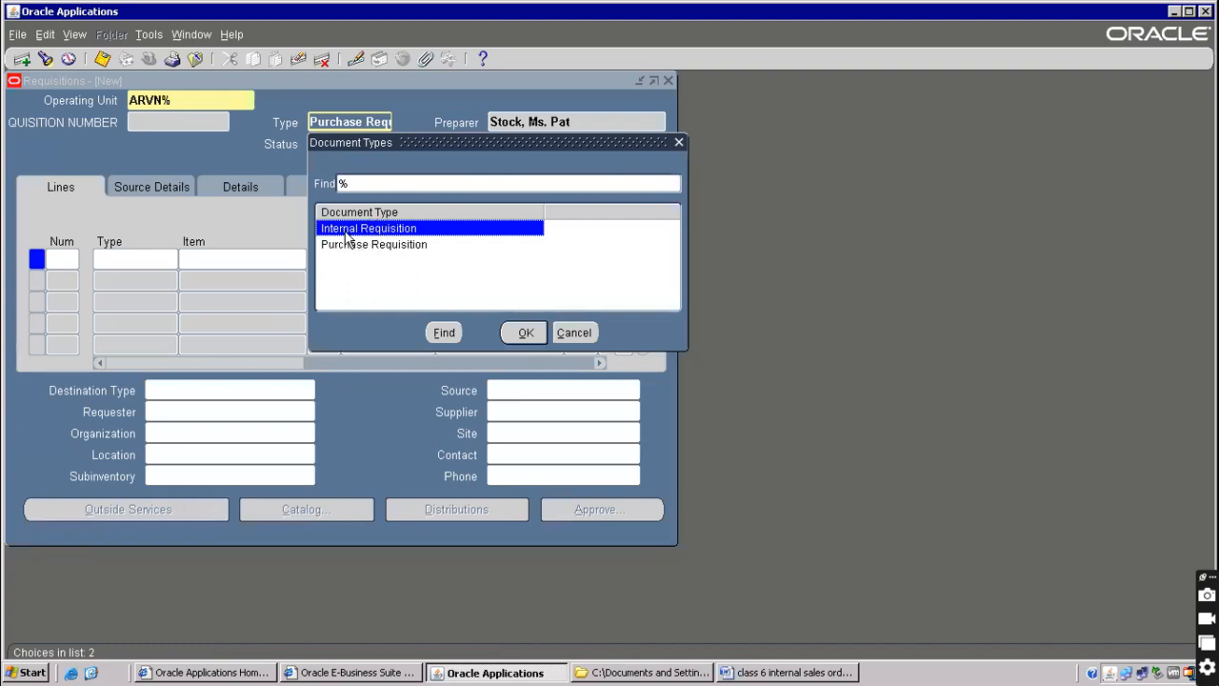
{"action": "left_click", "coordinate": [348, 251]}
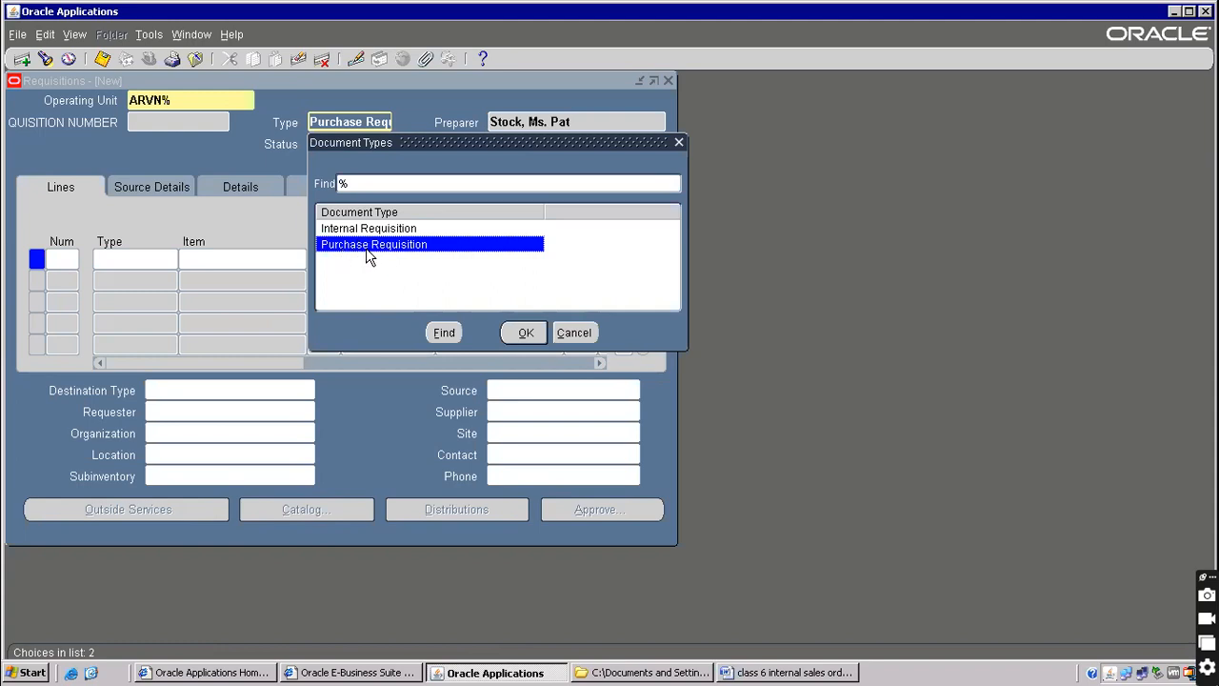
{"action": "left_click_drag", "start_coordinate": [437, 139], "coordinate": [578, 118]}
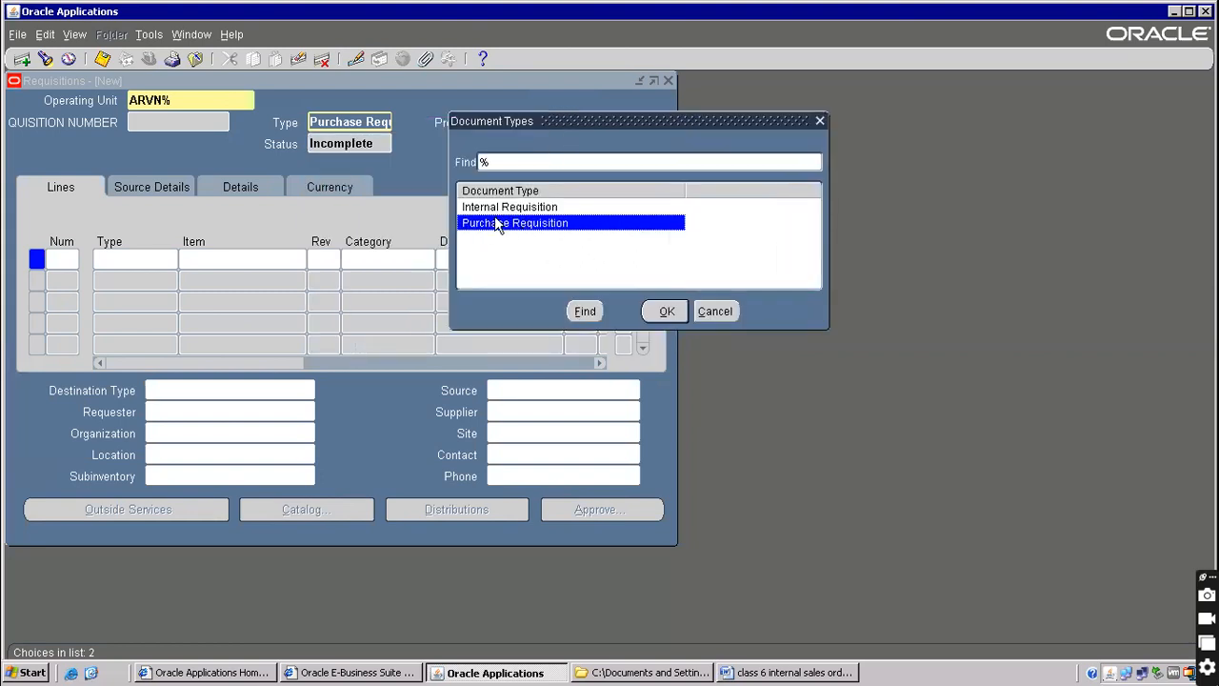
{"action": "left_click", "coordinate": [496, 212]}
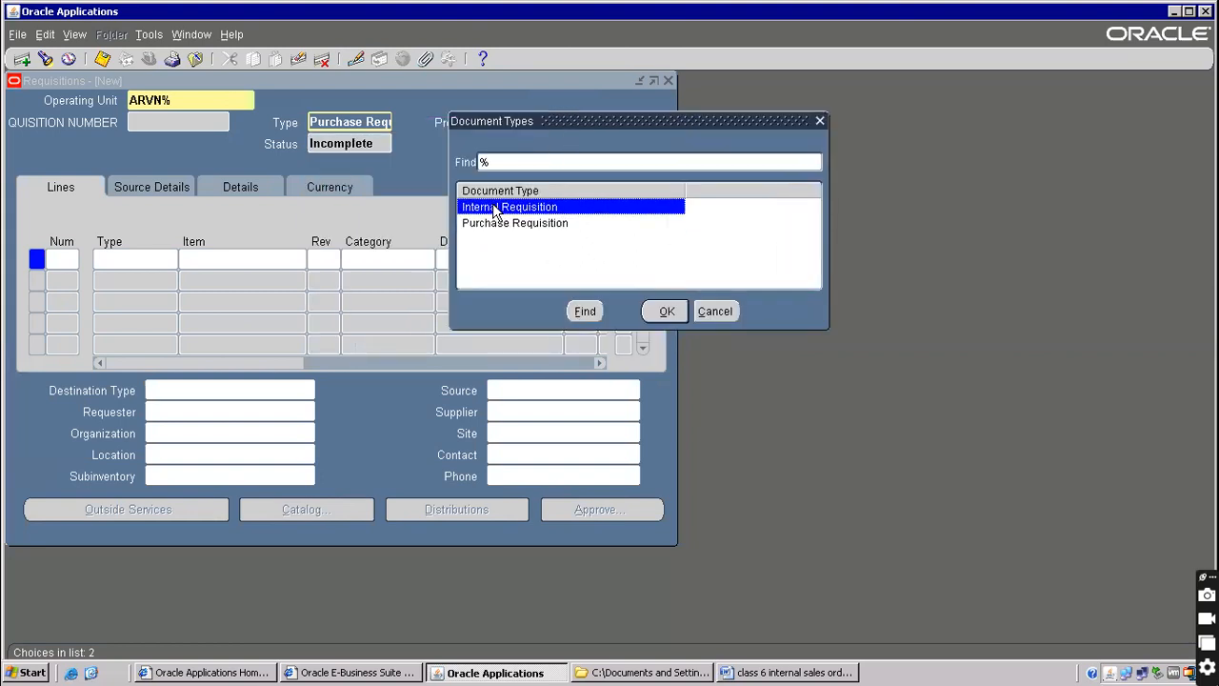
{"action": "left_click", "coordinate": [754, 663]}
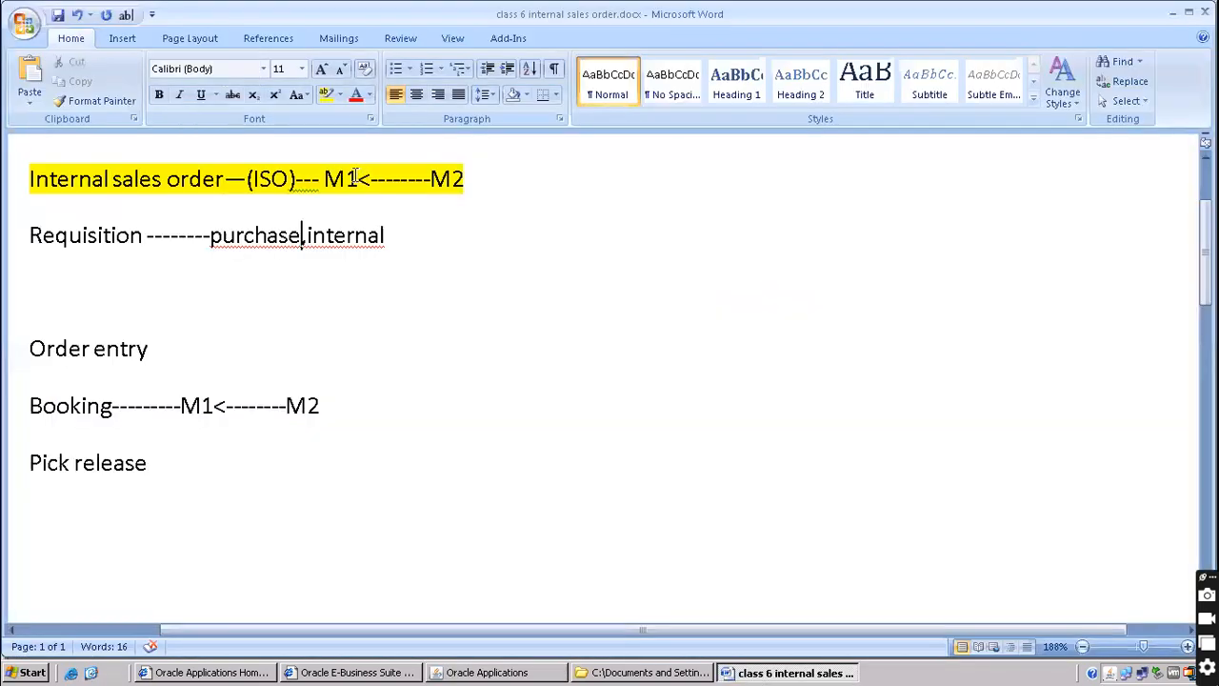
Insert blank lines above the Requisition line and start the numbered entry '1) Item'
{"action": "left_click_drag", "start_coordinate": [337, 177], "coordinate": [485, 168]}
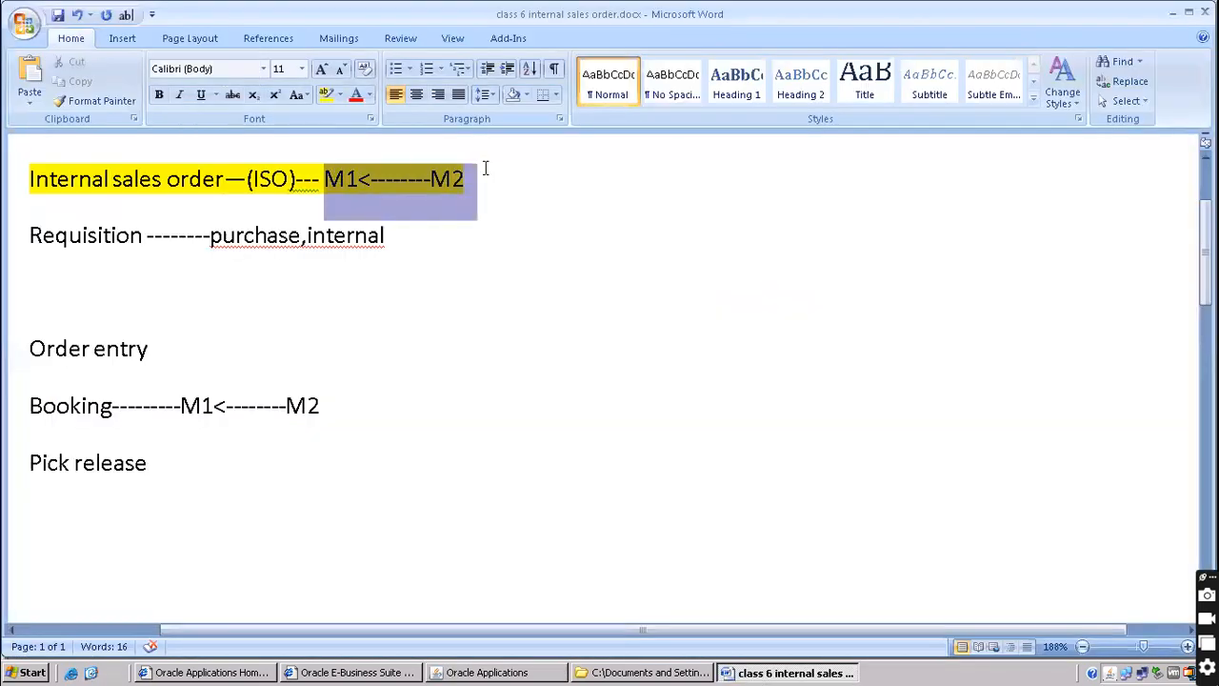
{"action": "left_click", "coordinate": [142, 235]}
{"action": "scroll", "coordinate": [34, 267], "scroll_direction": "up", "scroll_amount": 3}
{"action": "left_click", "coordinate": [18, 389]}
{"action": "key", "text": "Return"}
{"action": "key", "text": "Return"}
{"action": "key", "text": "Up"}
{"action": "key", "text": "Up"}
{"action": "key", "text": "Up"}
{"action": "key", "text": "Down"}
{"action": "type", "text": "1) ite"}
{"action": "type", "text": "r"}
{"action": "key", "text": "BackSpace"}
{"action": "type", "text": "m"}
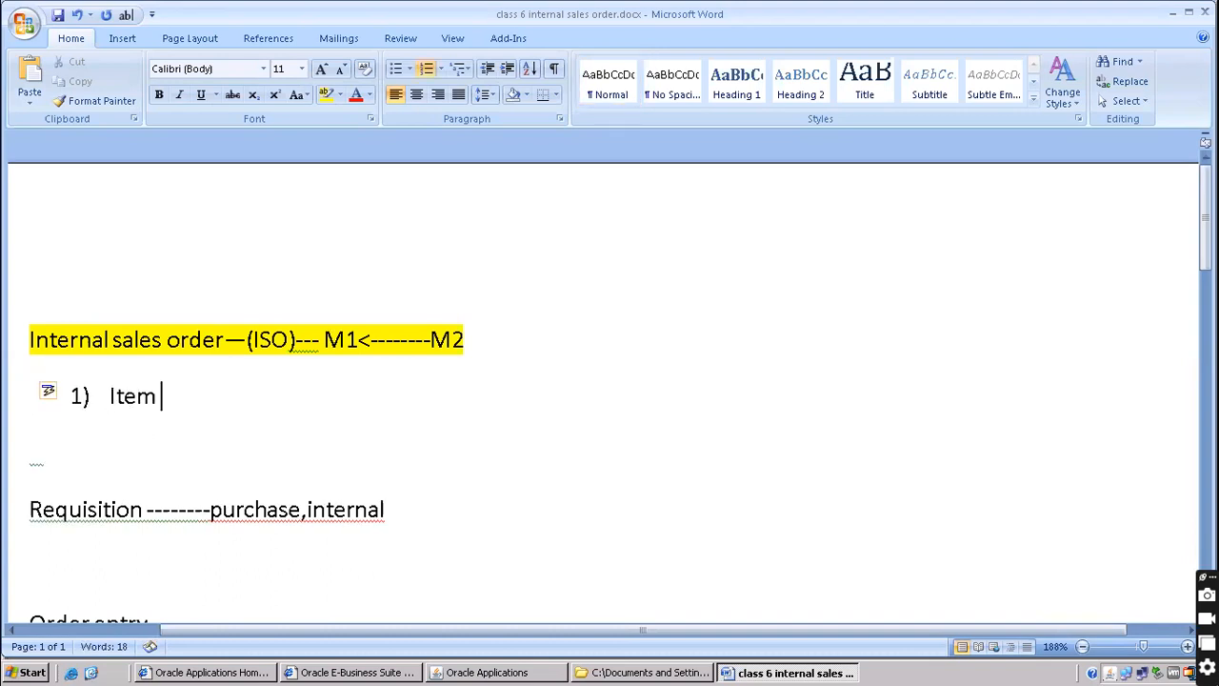
{"action": "scroll", "coordinate": [241, 302], "scroll_direction": "down", "scroll_amount": 2}
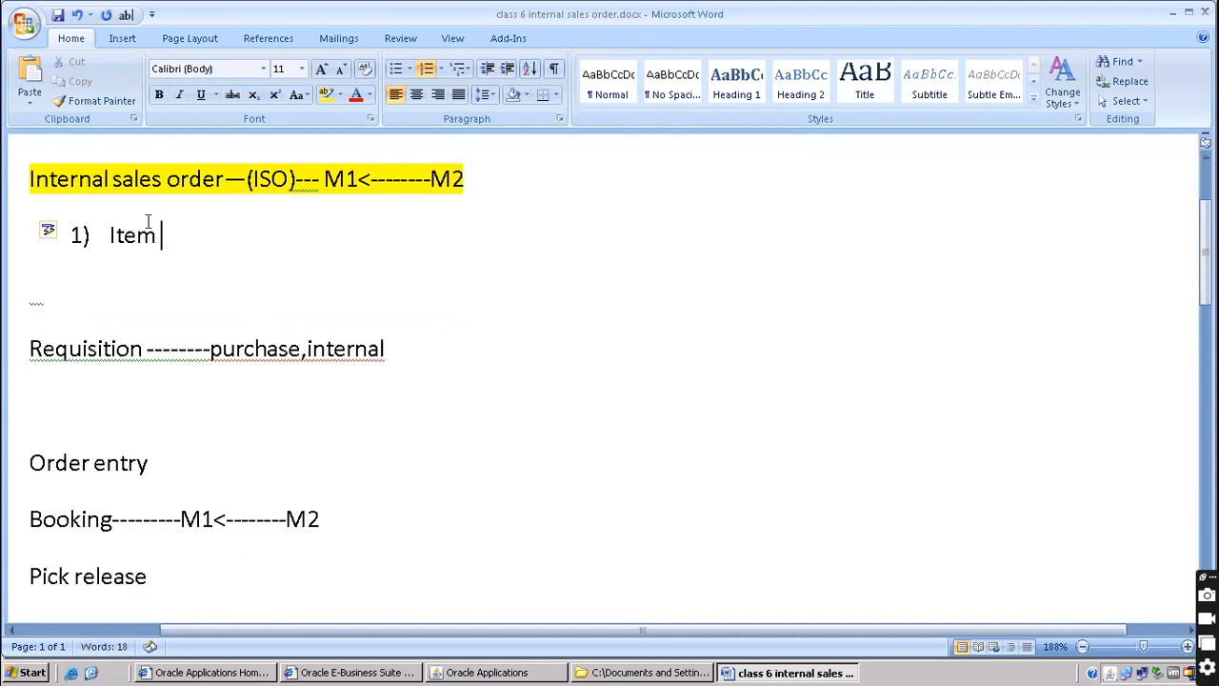
{"action": "left_click", "coordinate": [476, 672]}
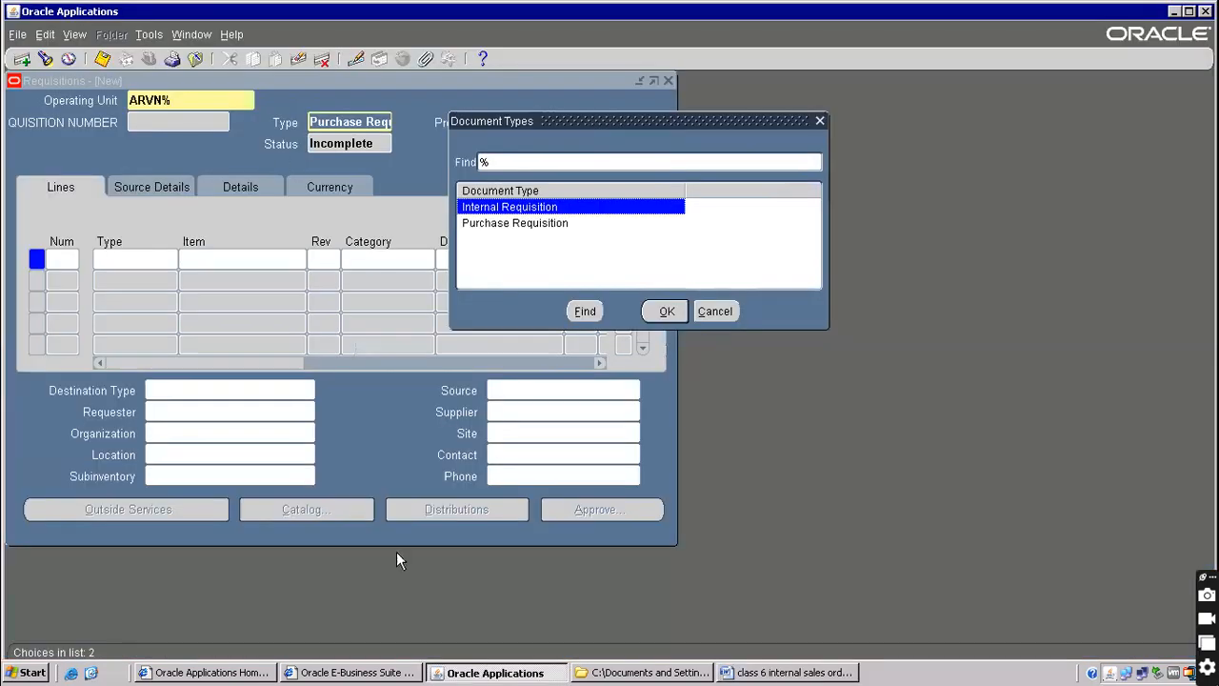
Close the Requisitions form and switch to the Inventory, Vision Operations (USA) responsibility
{"action": "left_click", "coordinate": [702, 310]}
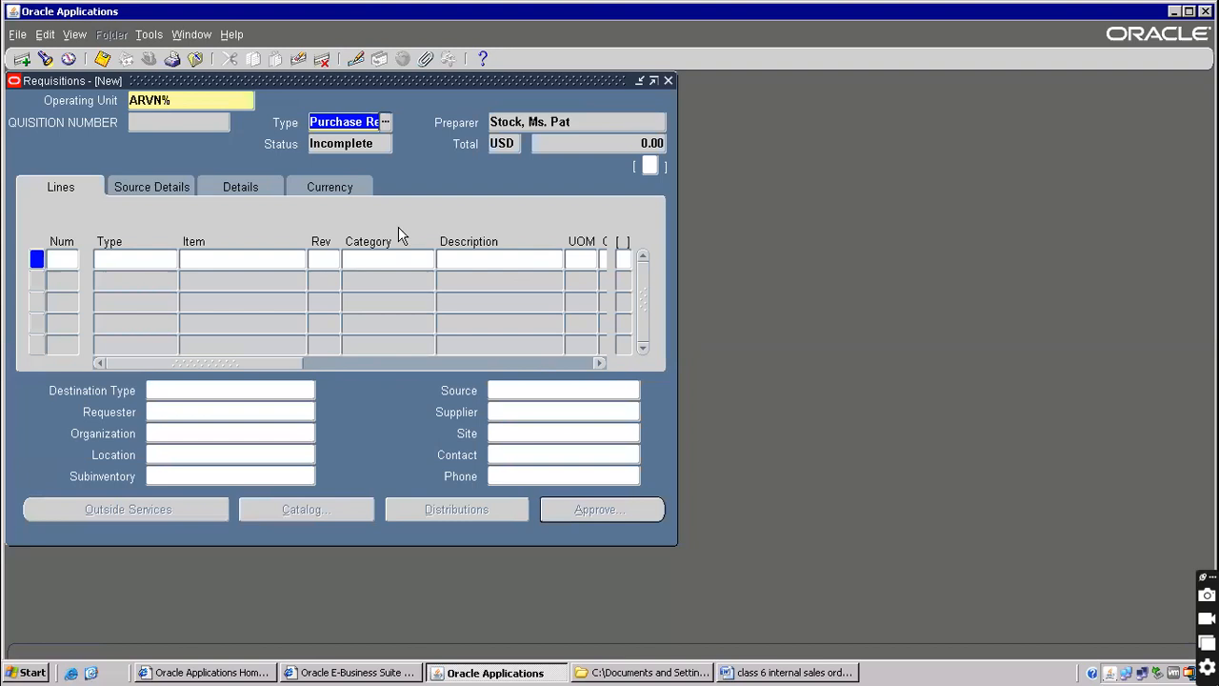
{"action": "key", "text": "F4"}
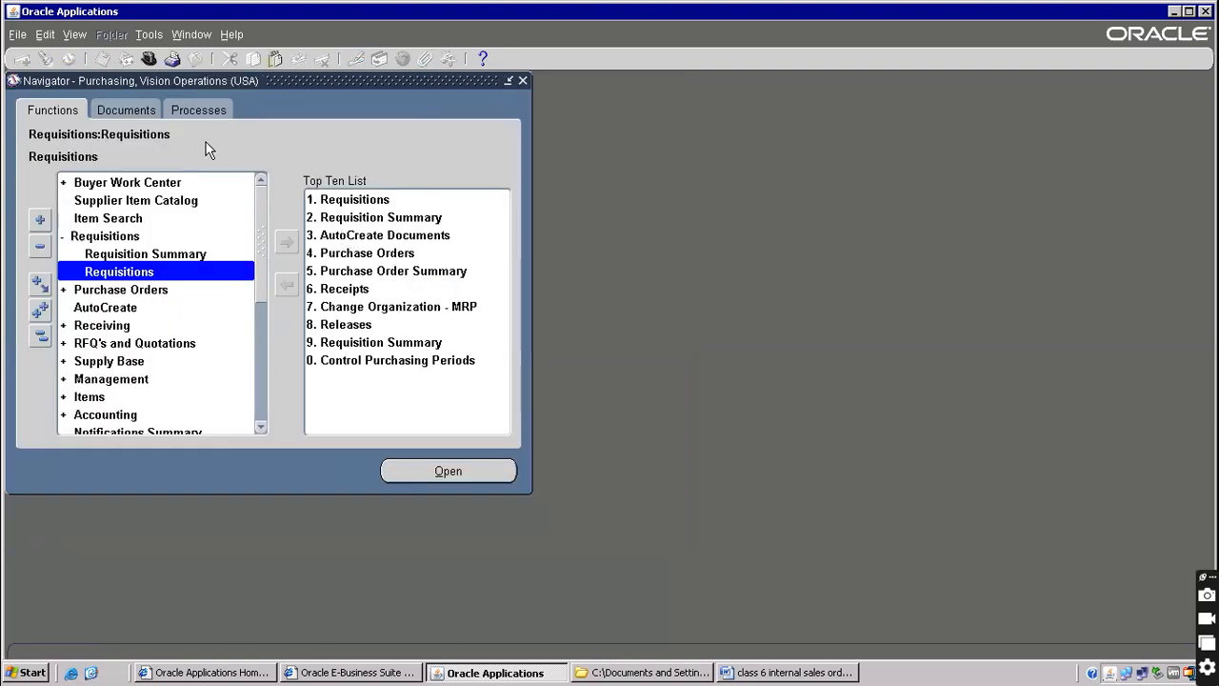
{"action": "left_click", "coordinate": [146, 65]}
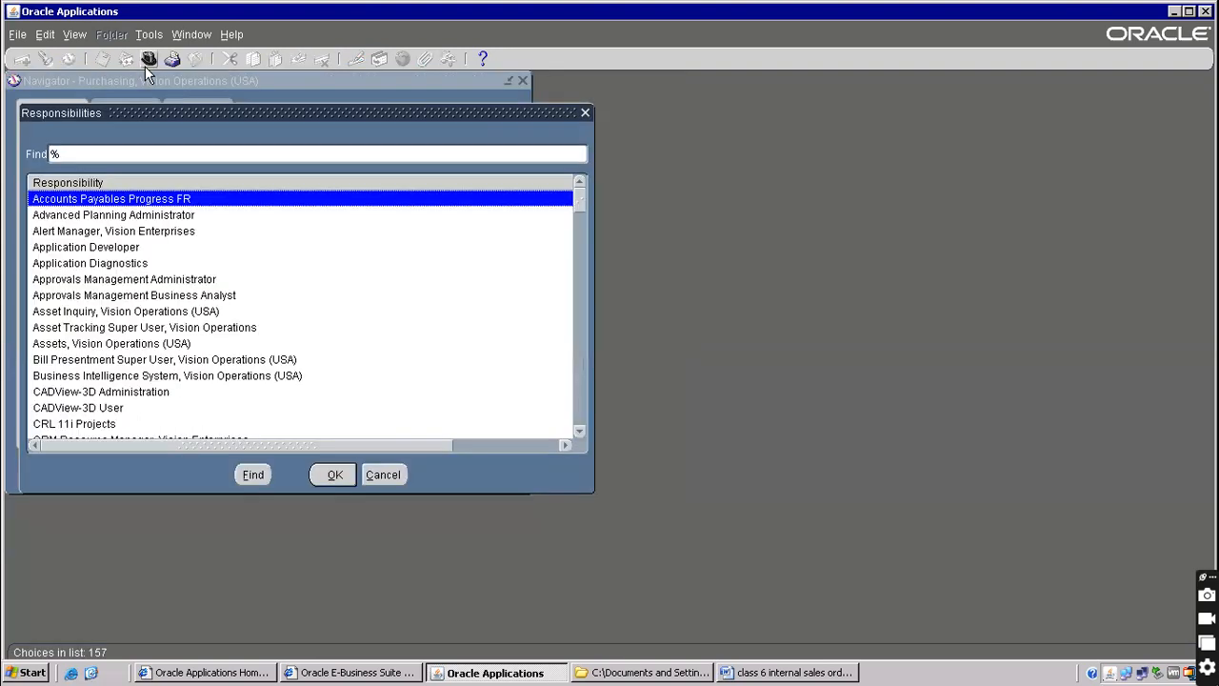
{"action": "type", "text": "in"}
{"action": "key", "text": "Down"}
{"action": "key", "text": "Down"}
{"action": "key", "text": "Down"}
{"action": "key", "text": "Down"}
{"action": "key", "text": "Down"}
{"action": "key", "text": "Down"}
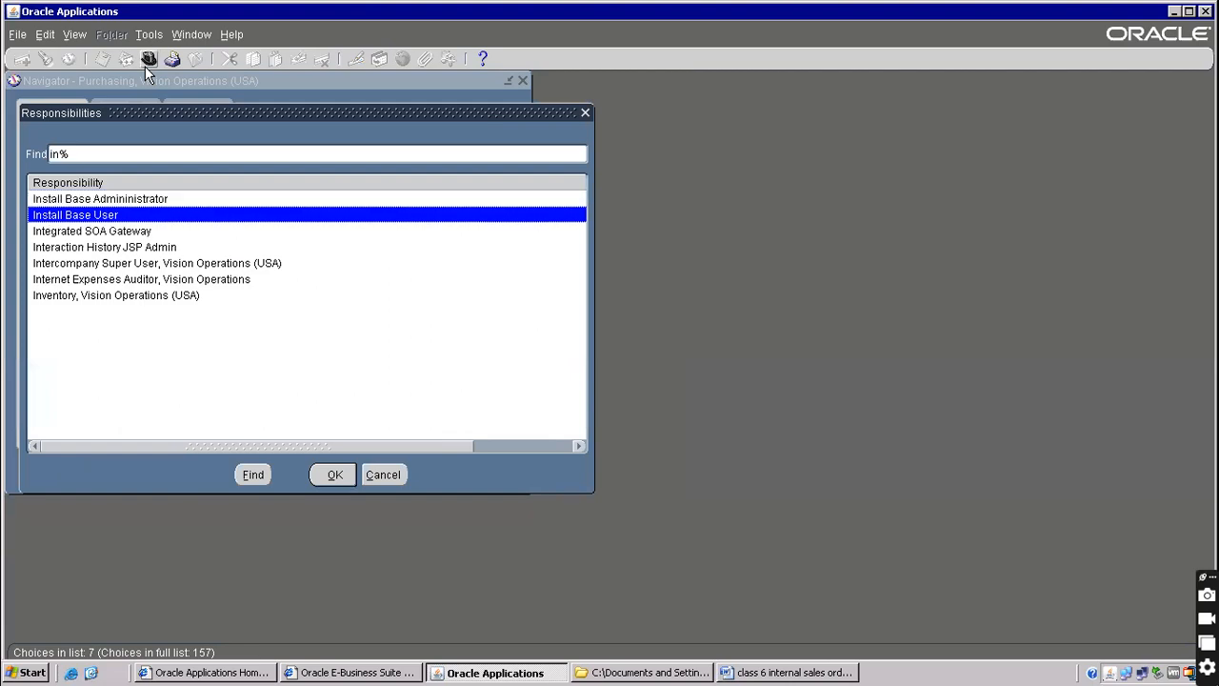
{"action": "key", "text": "Return"}
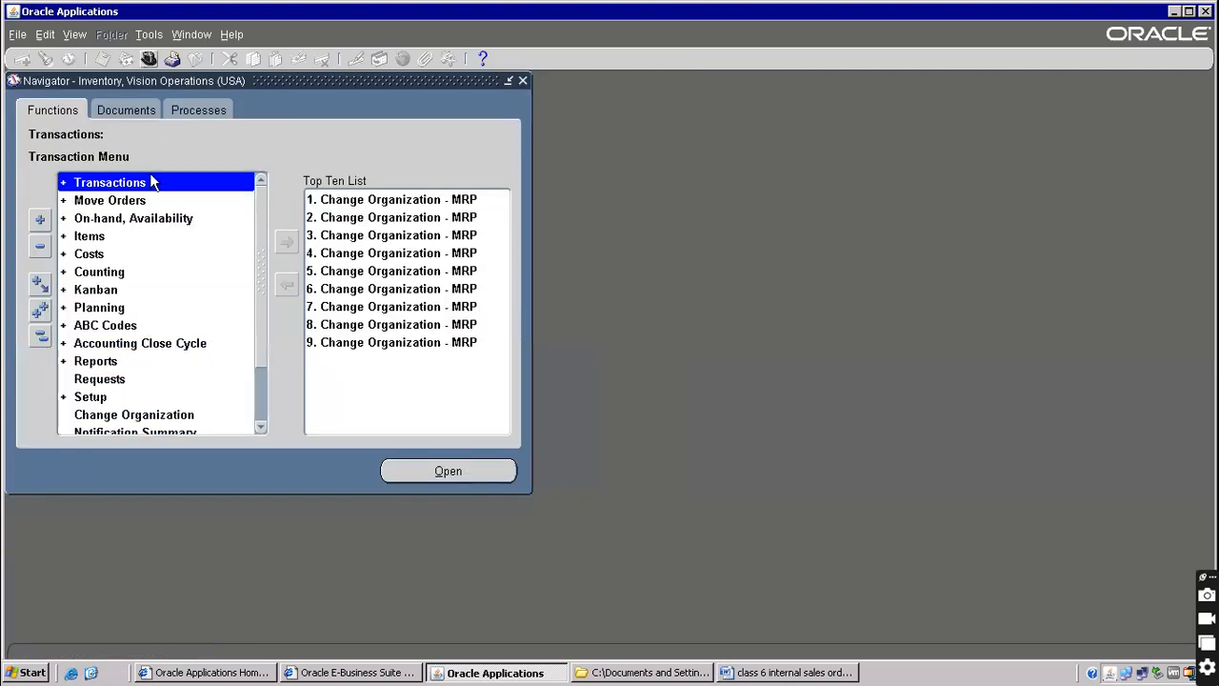
Open Master Items for organization V1, then close the Master Item form
{"action": "left_click", "coordinate": [83, 240]}
{"action": "double_click", "coordinate": [83, 240]}
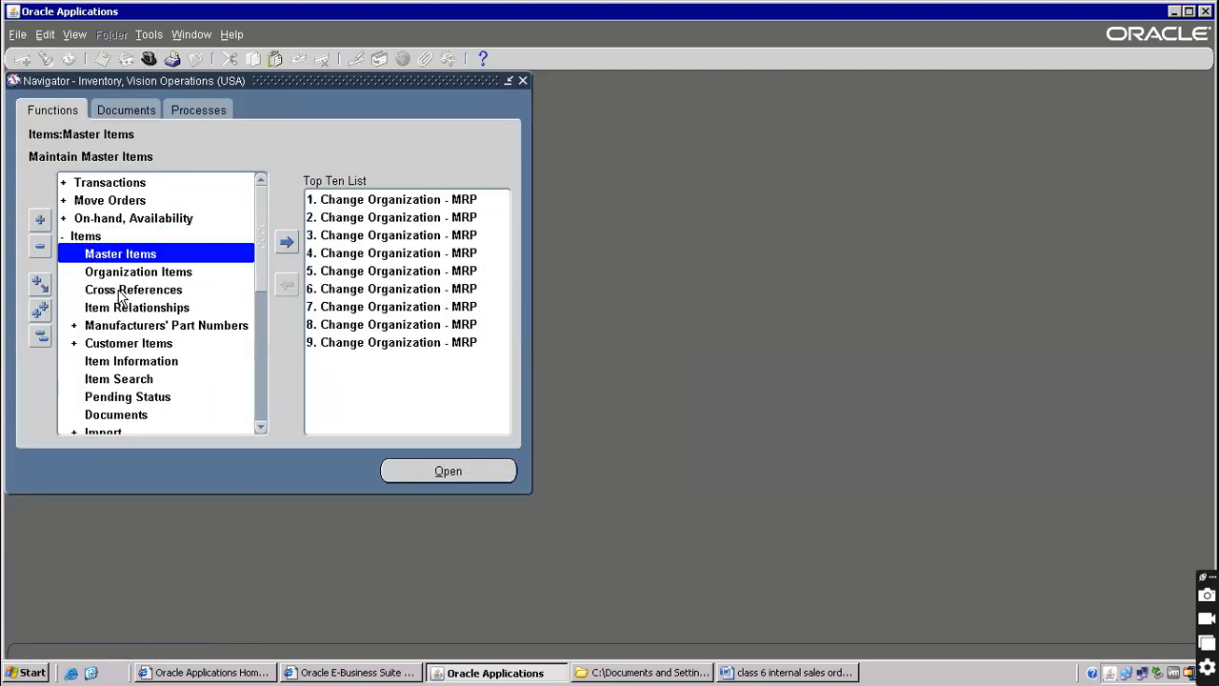
{"action": "double_click", "coordinate": [128, 255]}
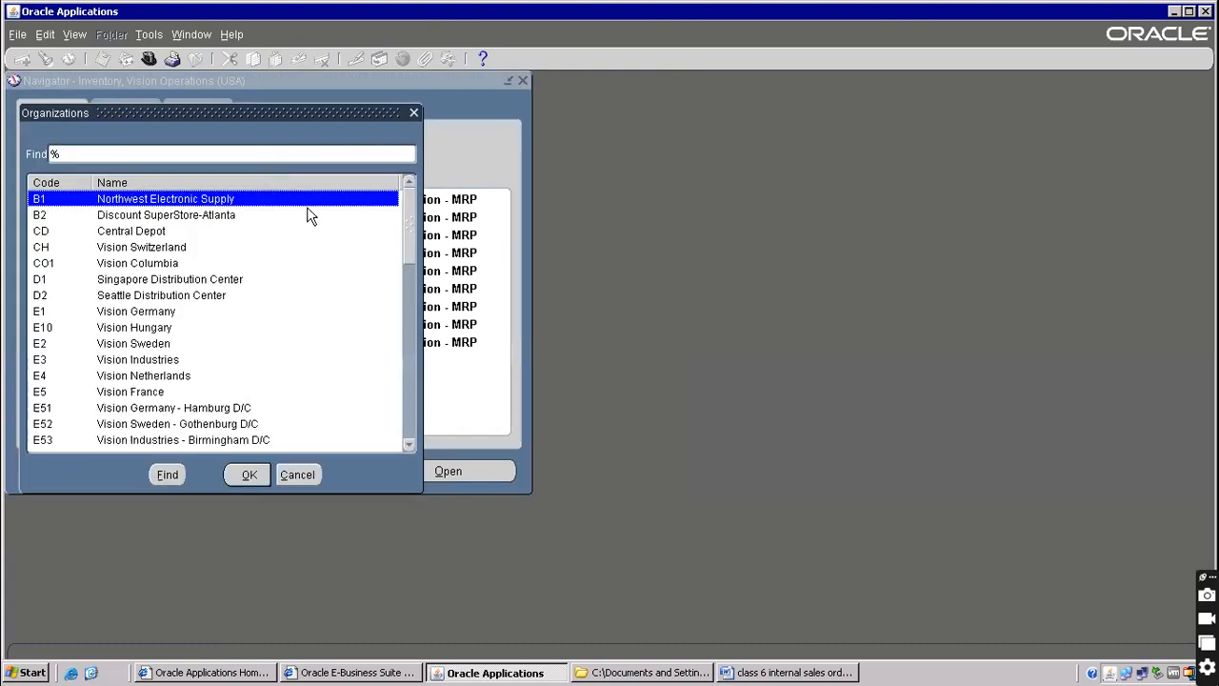
{"action": "type", "text": "v"}
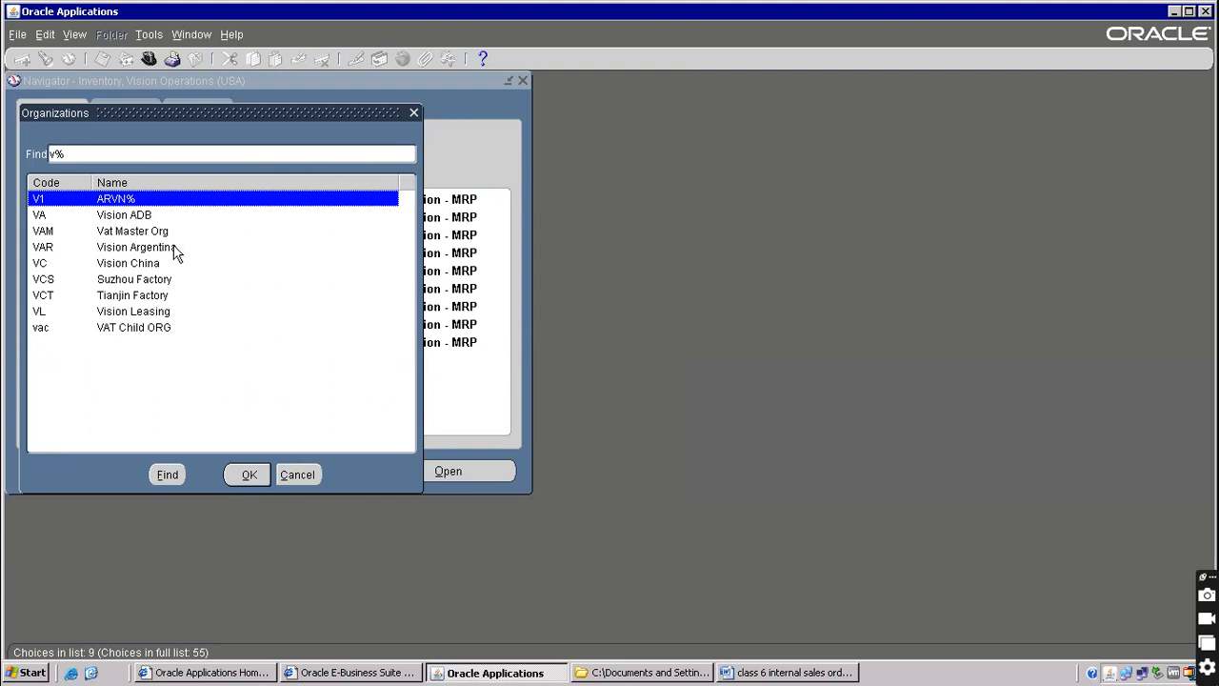
{"action": "double_click", "coordinate": [119, 200]}
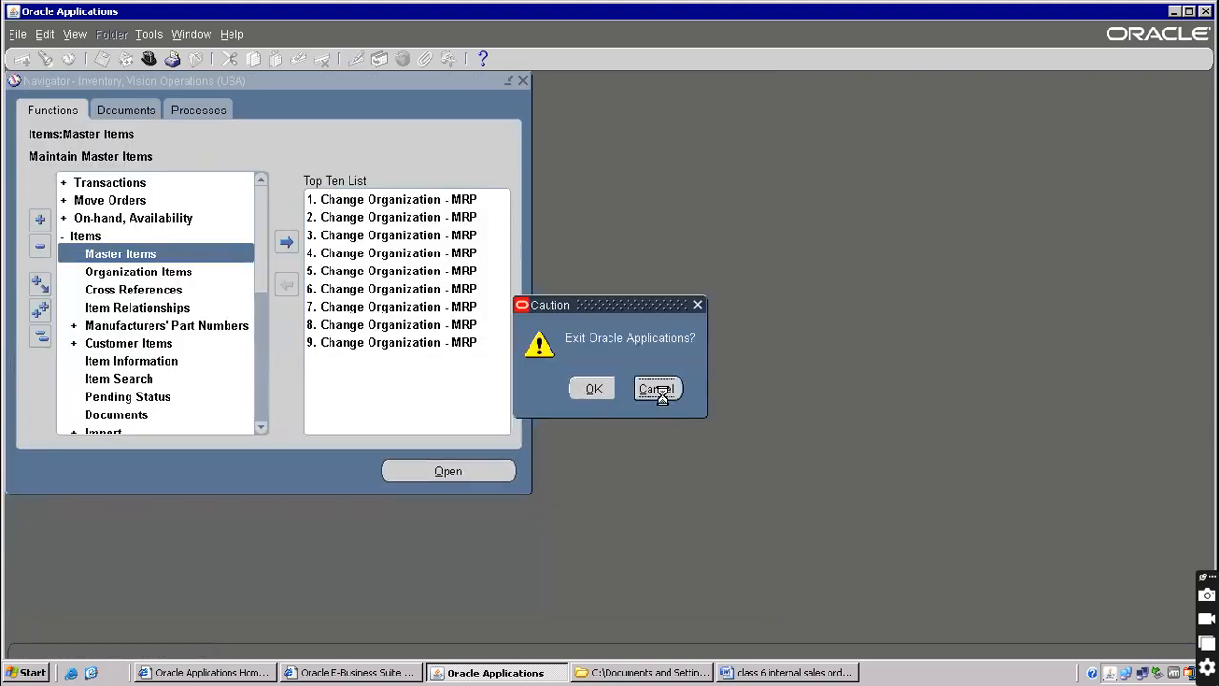
{"action": "left_click", "coordinate": [656, 388]}
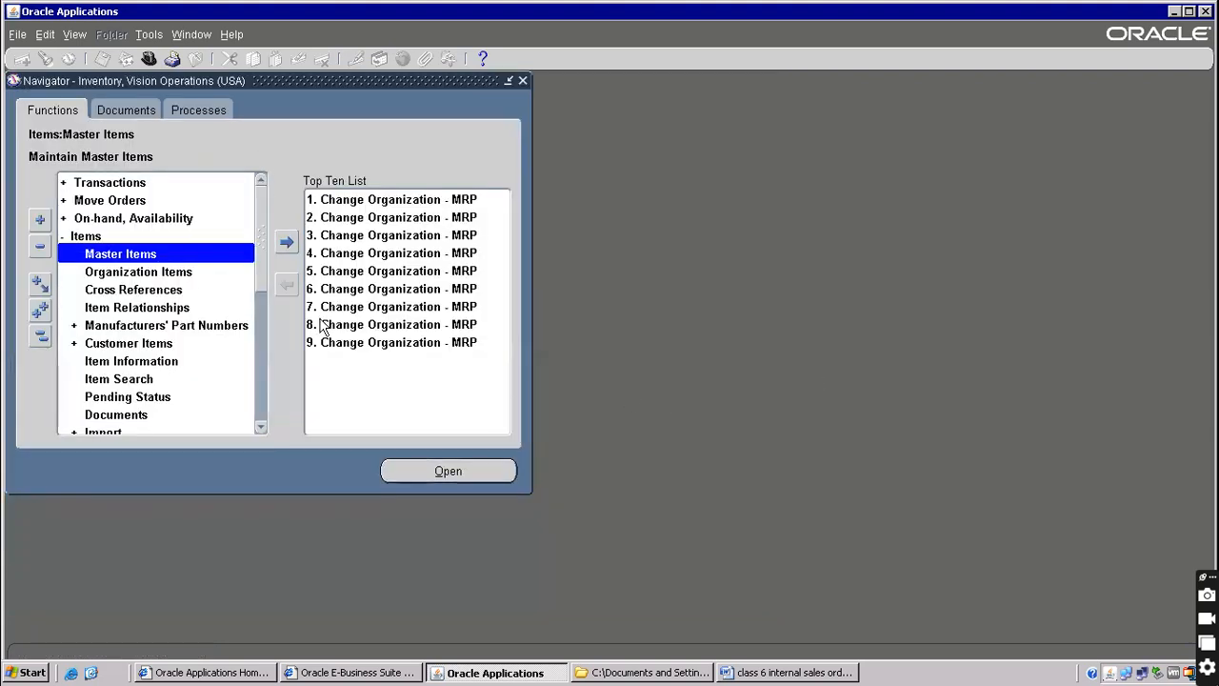
Filter the form functions by 'org' and open Define Organization
{"action": "key", "text": "ctrl+l"}
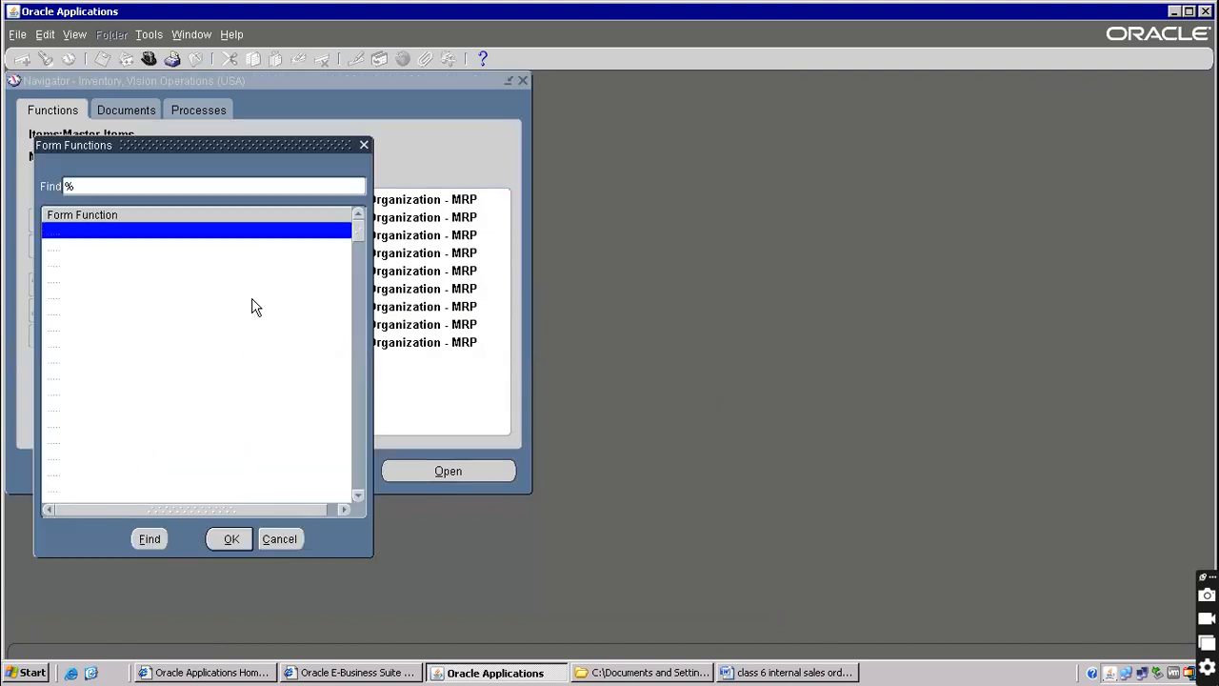
{"action": "left_click", "coordinate": [151, 179]}
{"action": "type", "text": "org"}
{"action": "key", "text": "Return"}
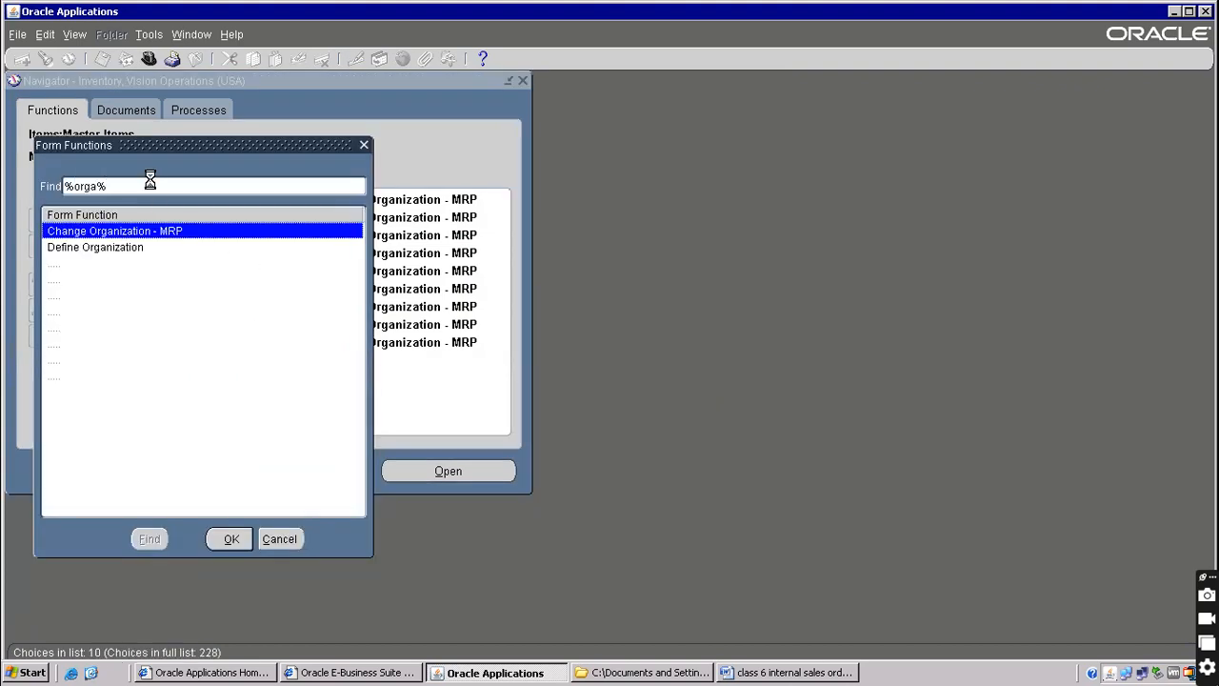
{"action": "double_click", "coordinate": [101, 248]}
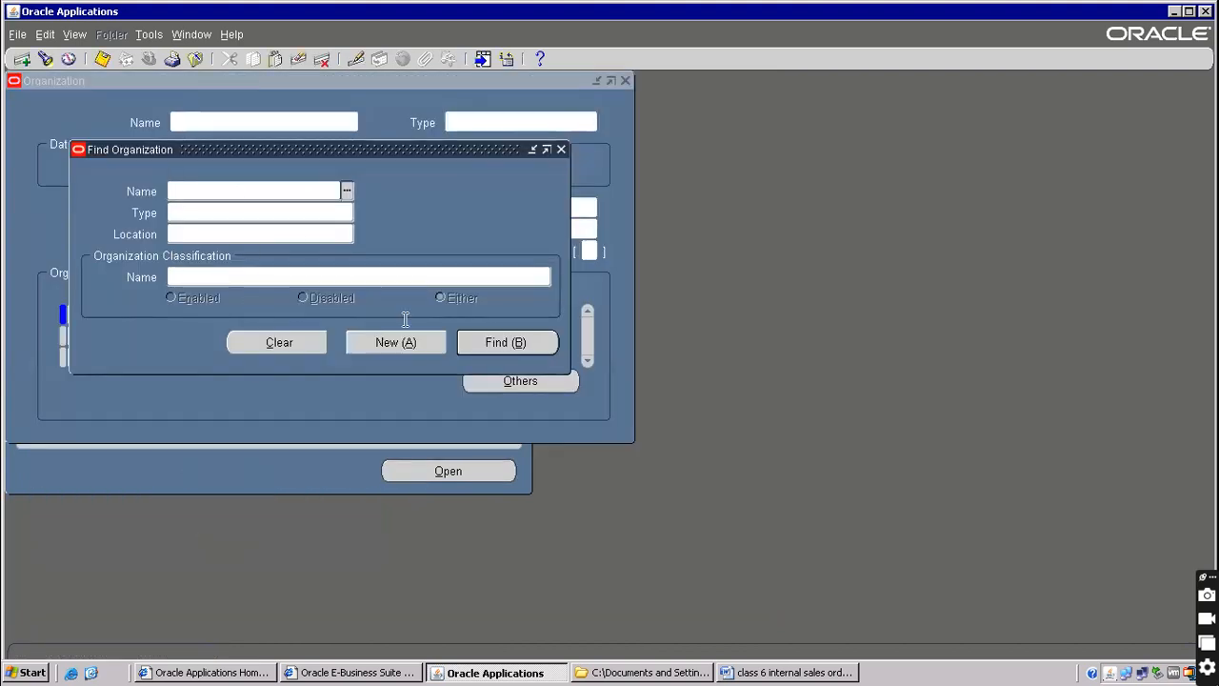
Query organizations matching AR% and select the ARVN% record
{"action": "left_click", "coordinate": [498, 345]}
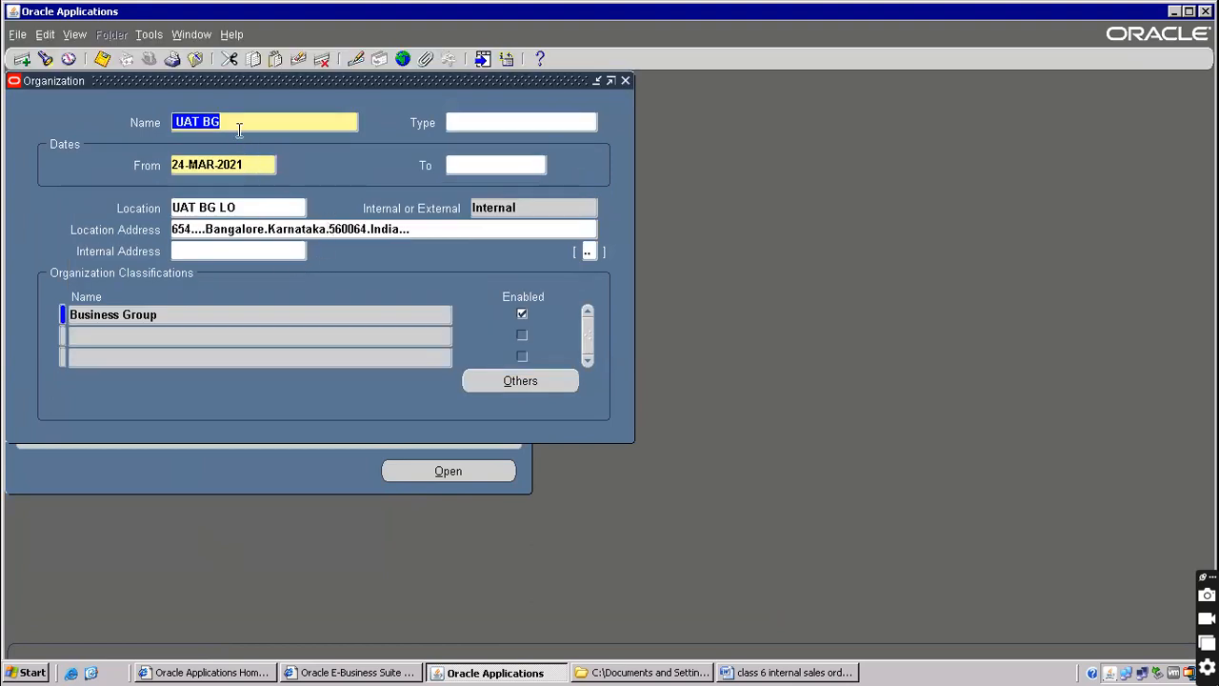
{"action": "key", "text": "F11"}
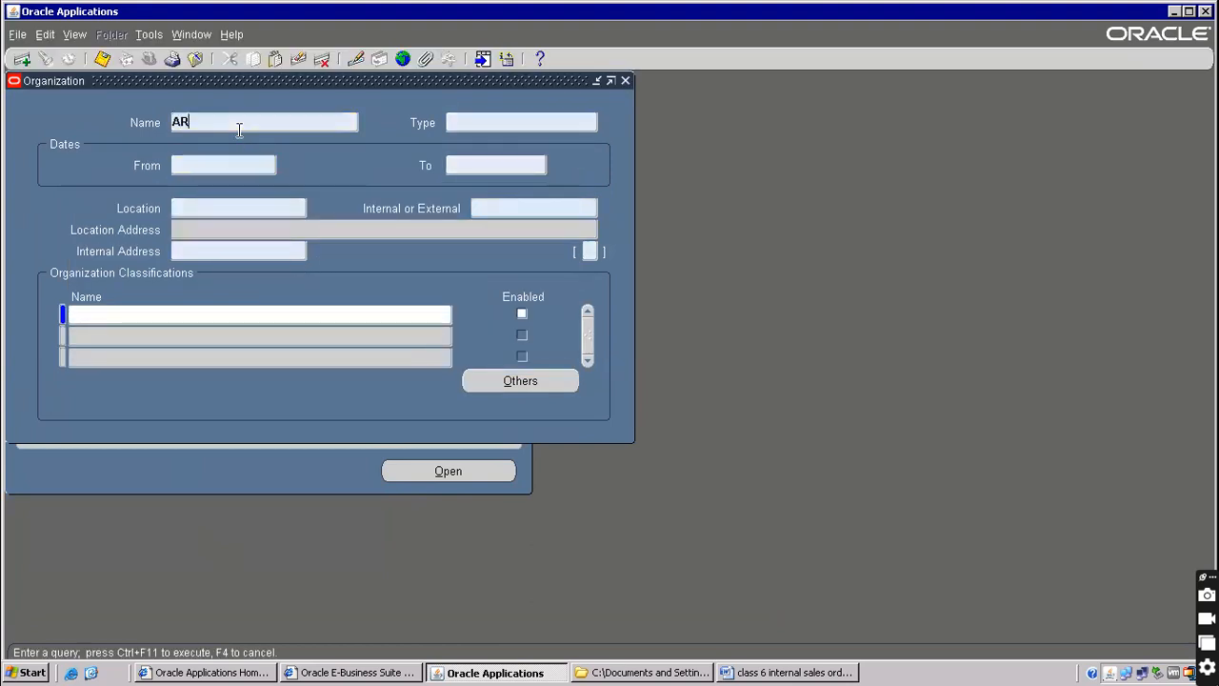
{"action": "type", "text": "AR%"}
{"action": "key", "text": "ctrl+F11"}
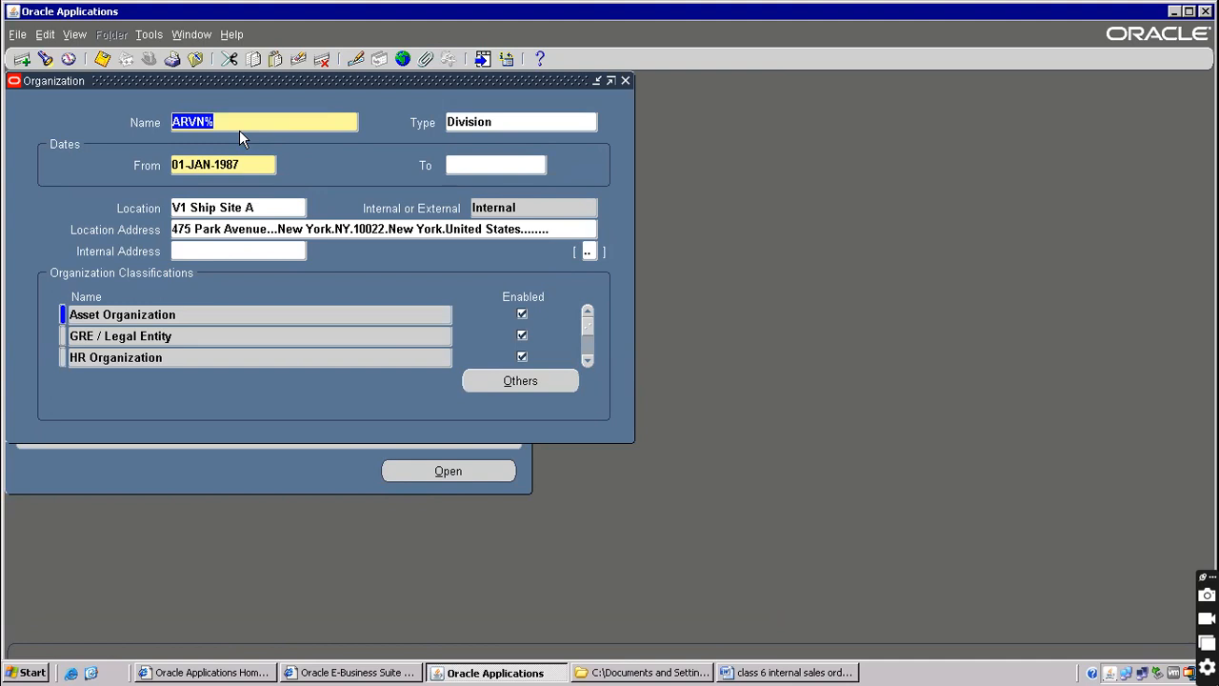
{"action": "key", "text": "Down"}
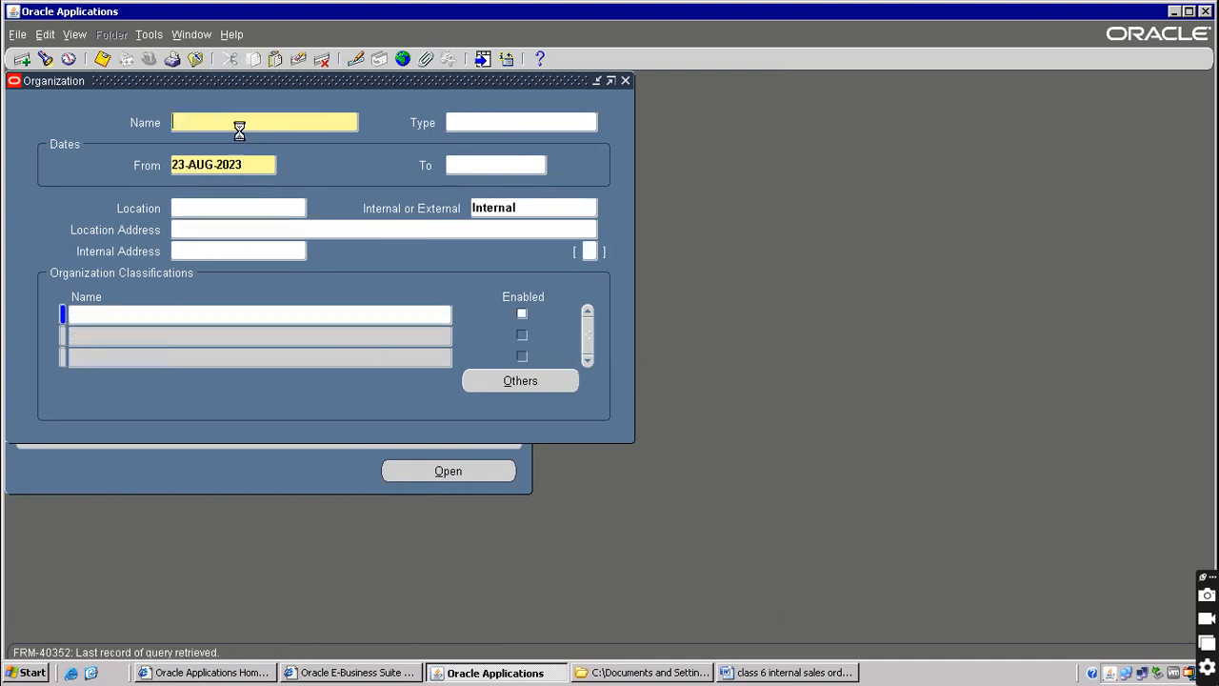
{"action": "key", "text": "Up"}
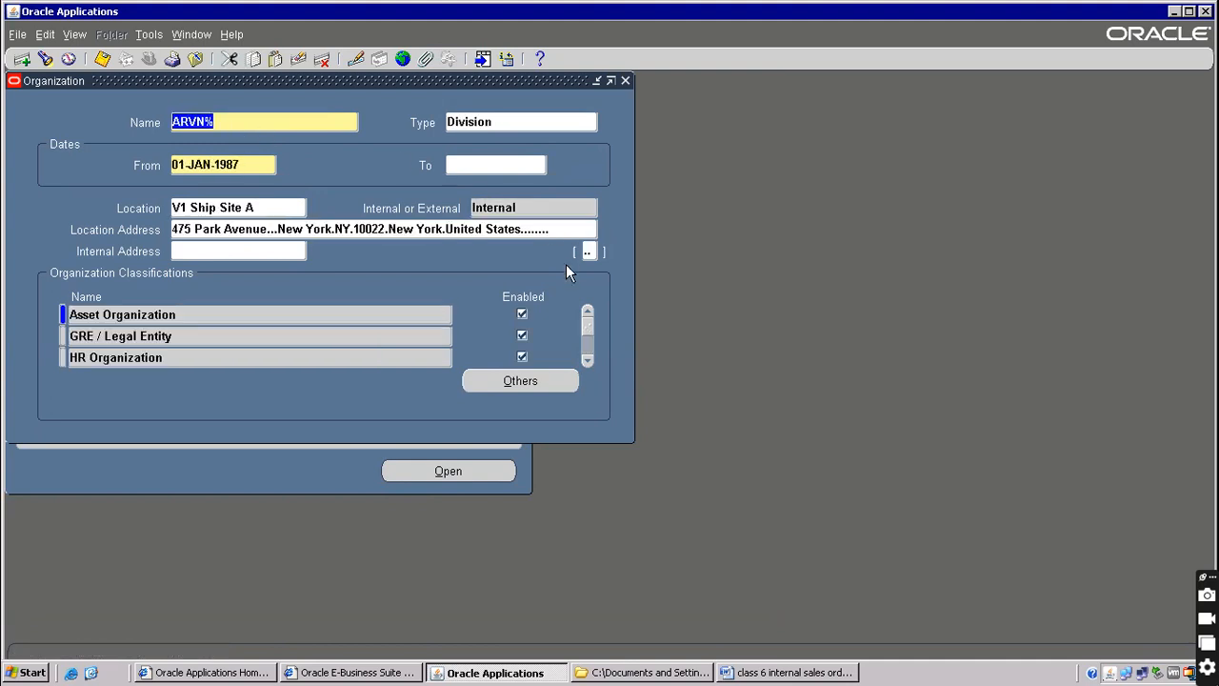
Rename the ARVN% organization to Vision Operations and close the Organization form
{"action": "left_click", "coordinate": [531, 389]}
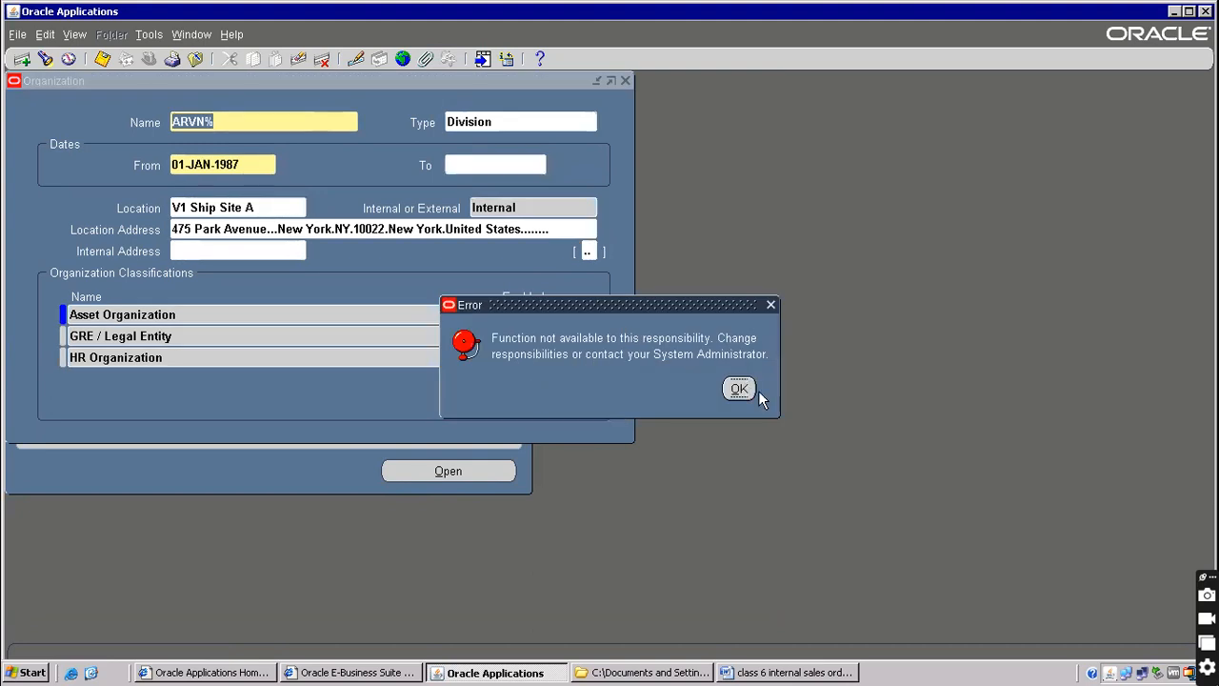
{"action": "left_click", "coordinate": [750, 390]}
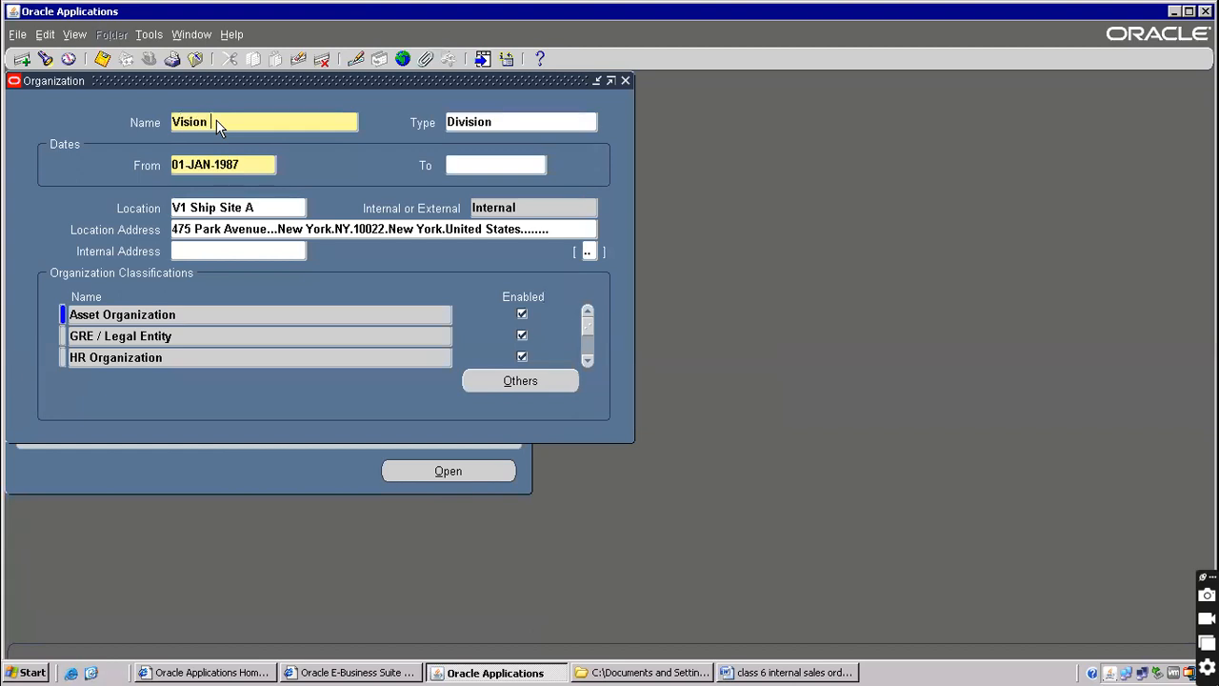
{"action": "type", "text": "rations"}
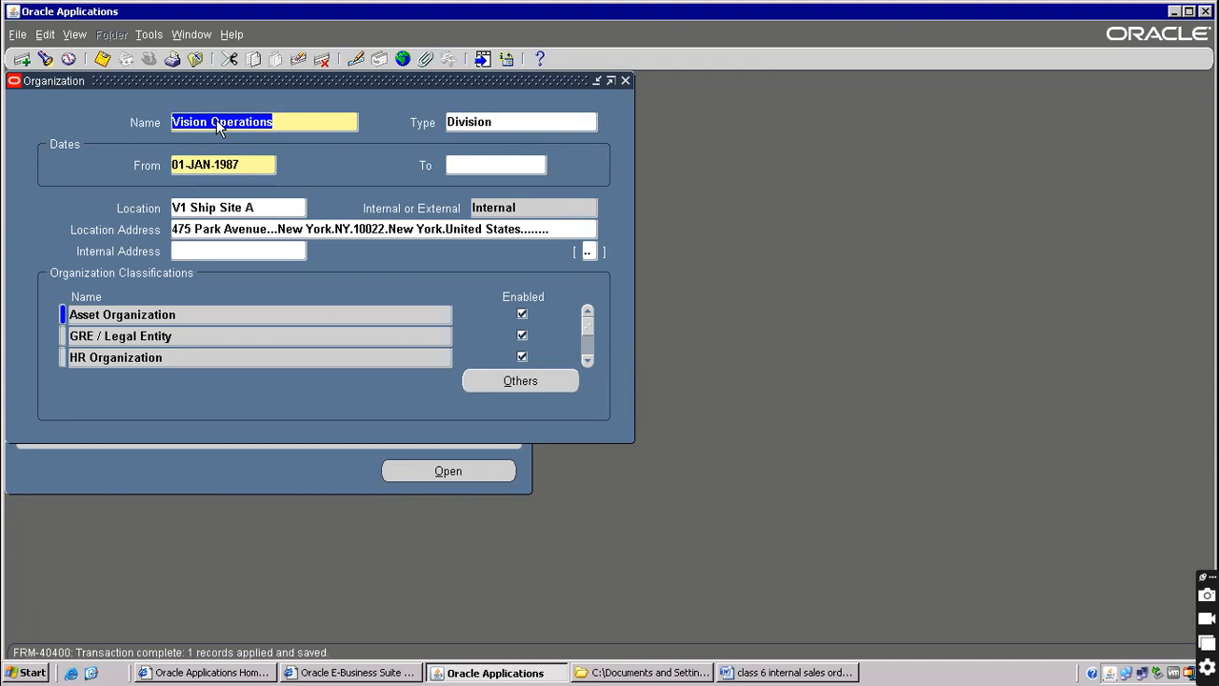
{"action": "key", "text": "F4"}
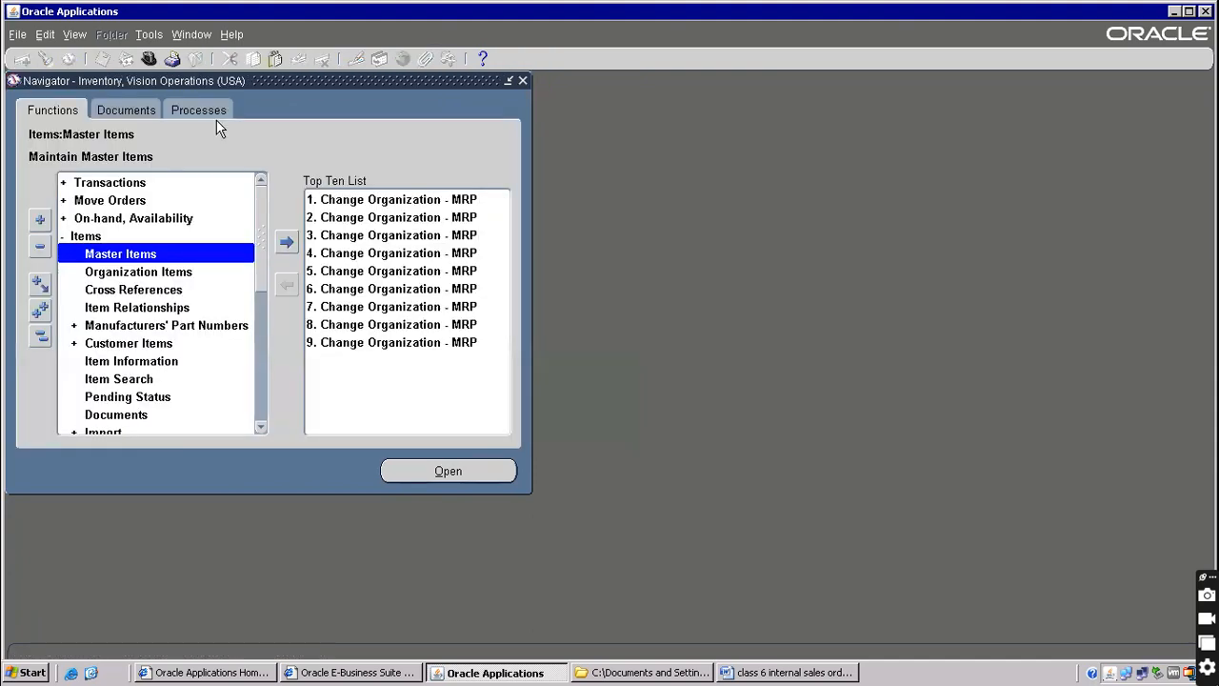
Confirm Master Items shows V1 Vision Operations, then filter form functions by org% and pick Define Organization
{"action": "double_click", "coordinate": [130, 249]}
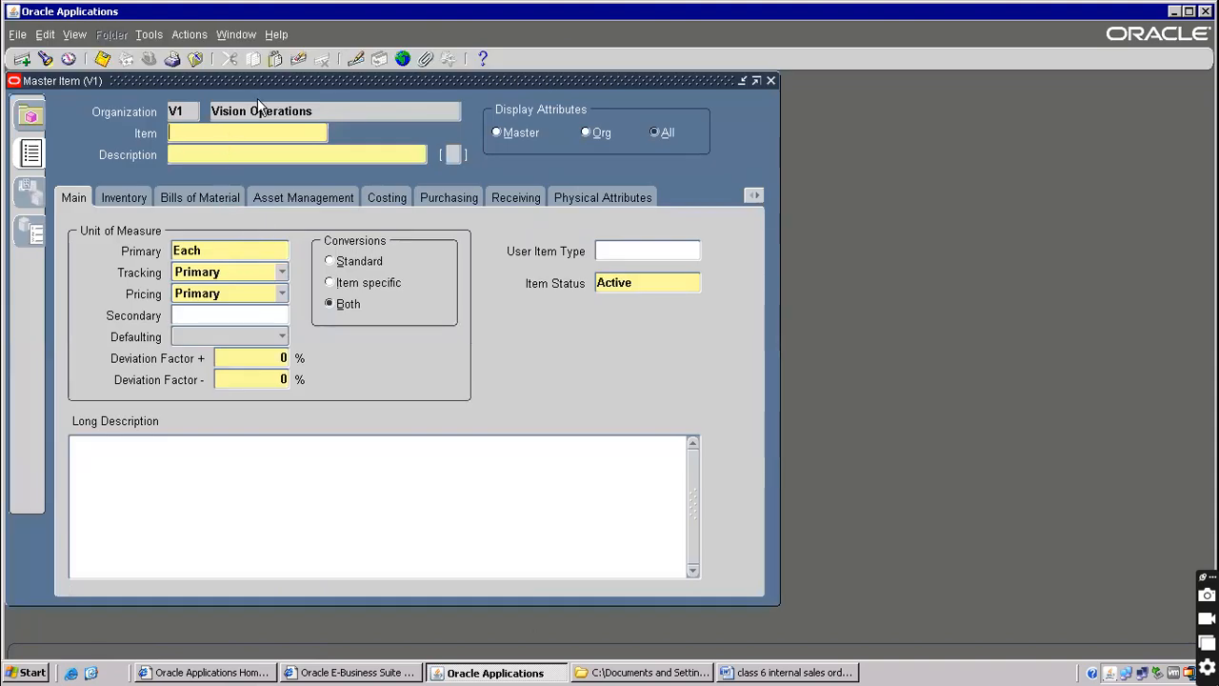
{"action": "left_click", "coordinate": [196, 59]}
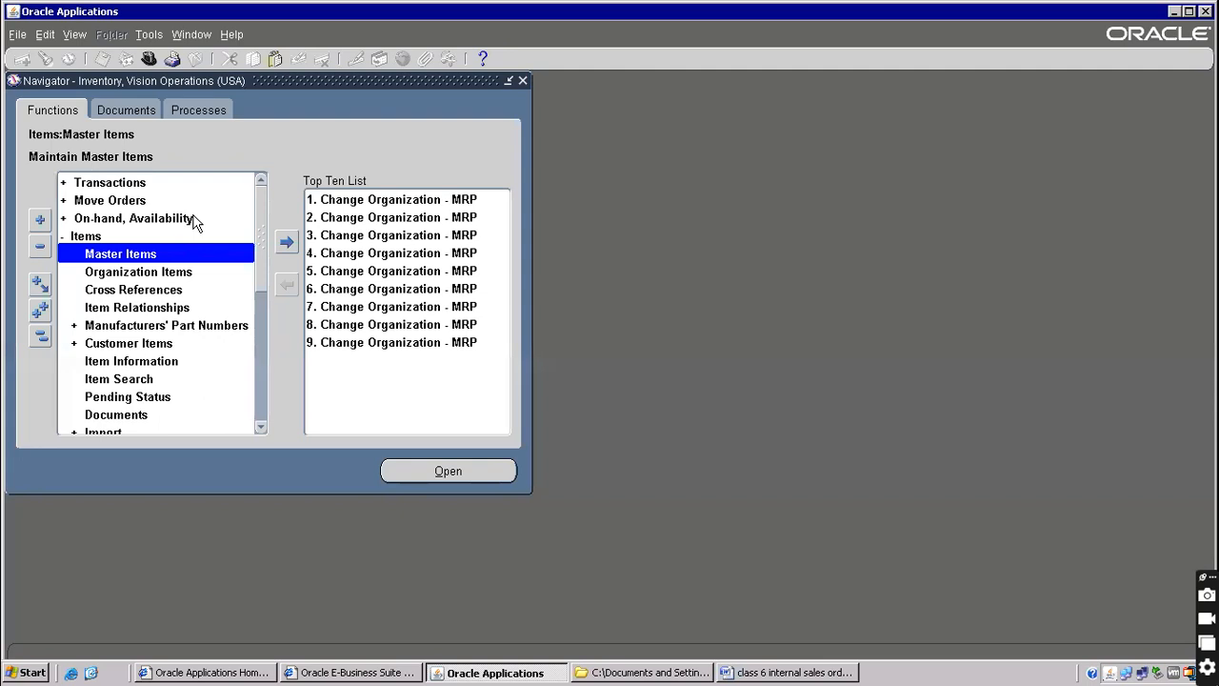
{"action": "key", "text": "ctrl+l"}
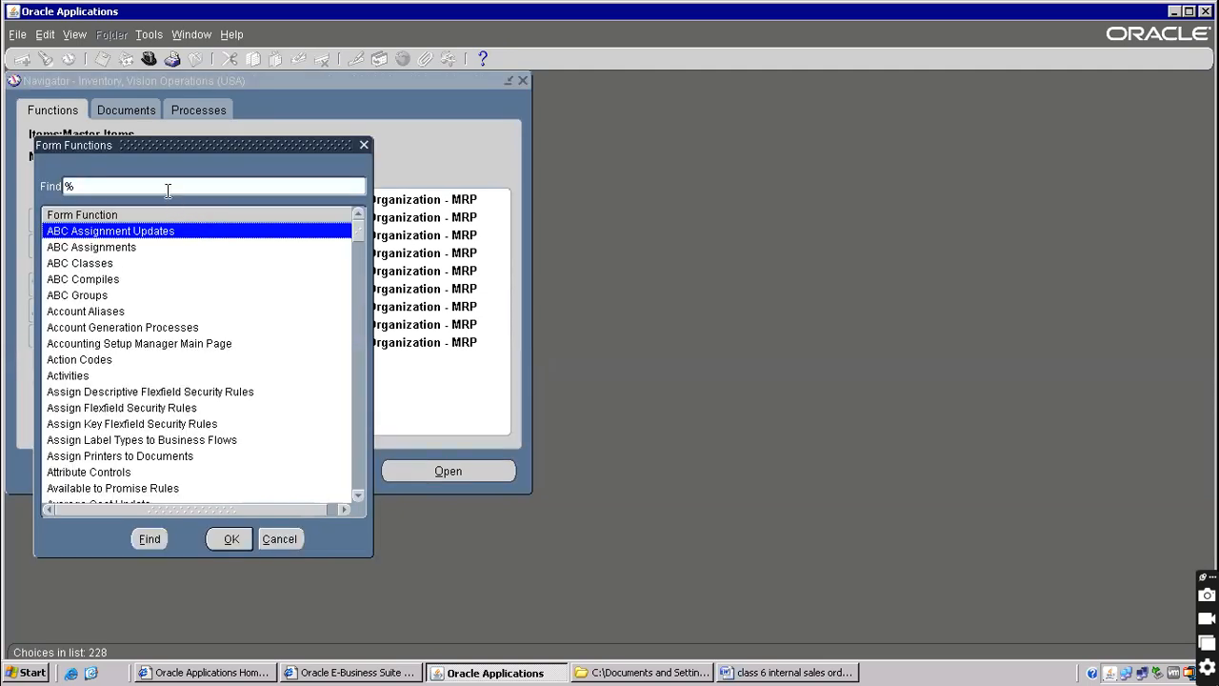
{"action": "type", "text": "org%"}
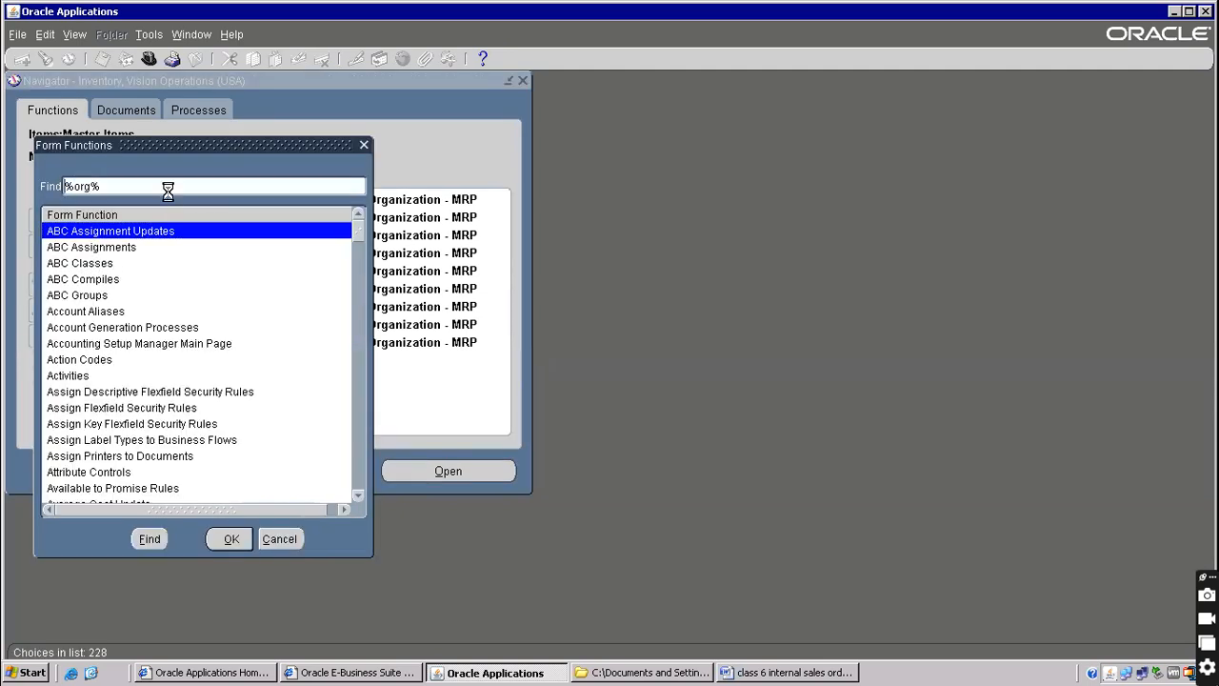
{"action": "key", "text": "Return"}
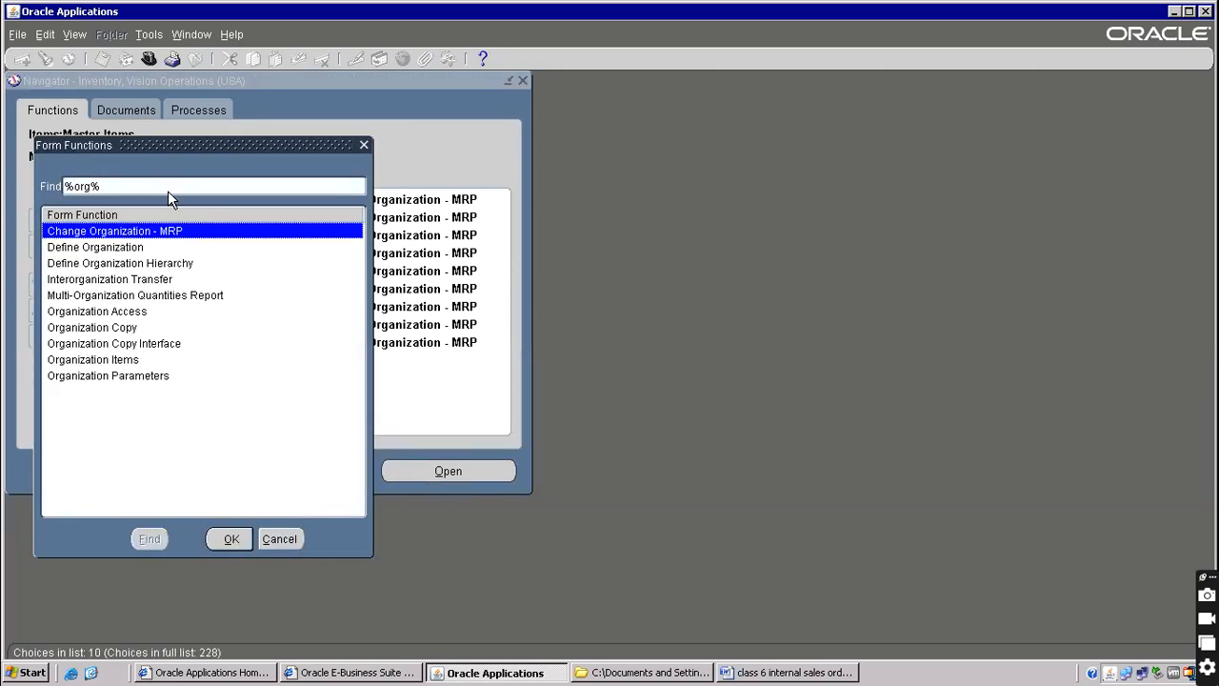
{"action": "left_click", "coordinate": [117, 250]}
Open Define Organization and browse the existing organization records
{"action": "double_click", "coordinate": [117, 250]}
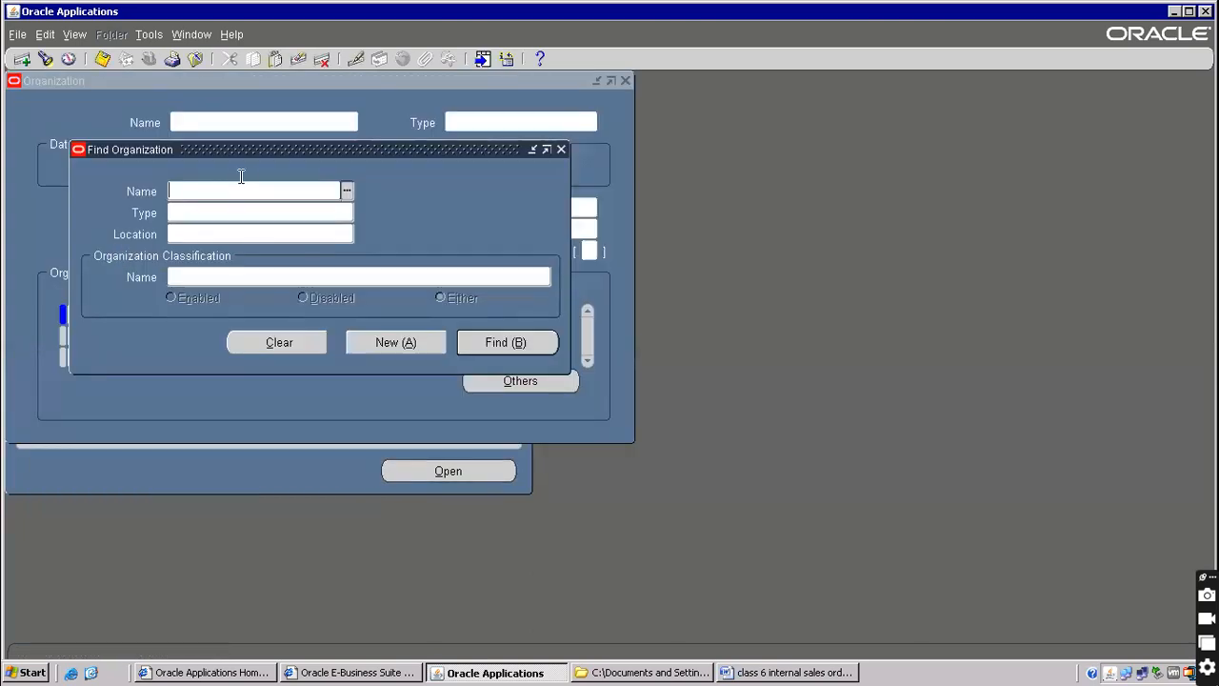
{"action": "left_click", "coordinate": [463, 342]}
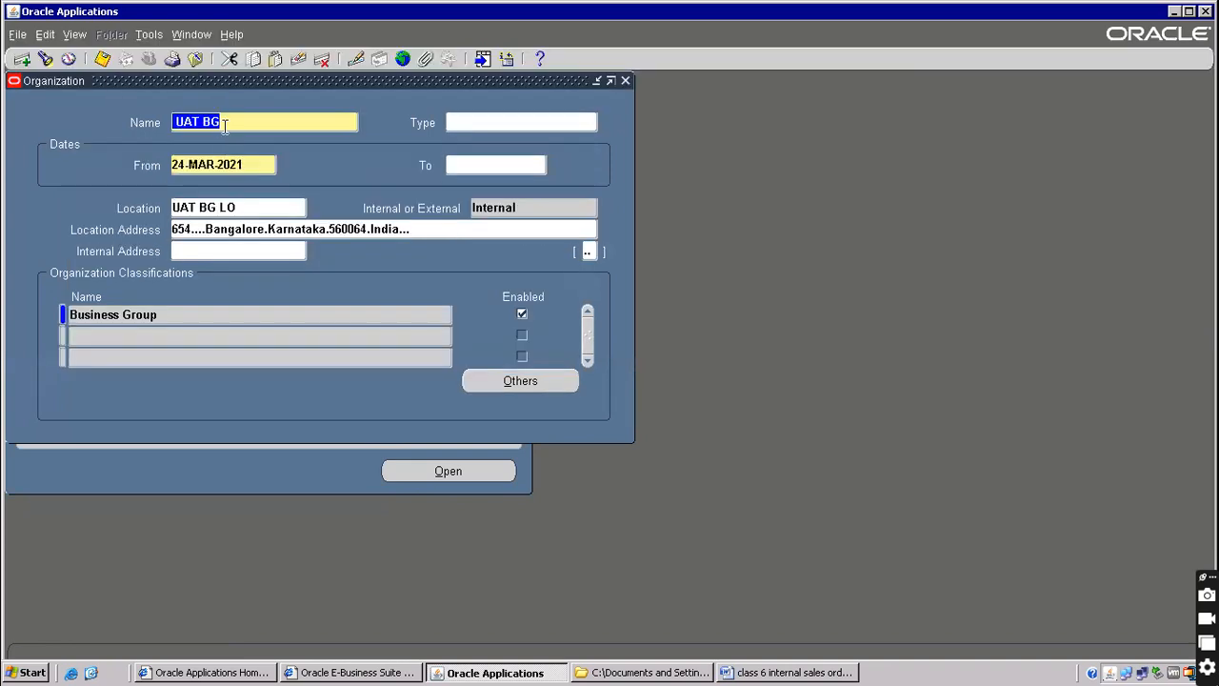
{"action": "key", "text": "Down"}
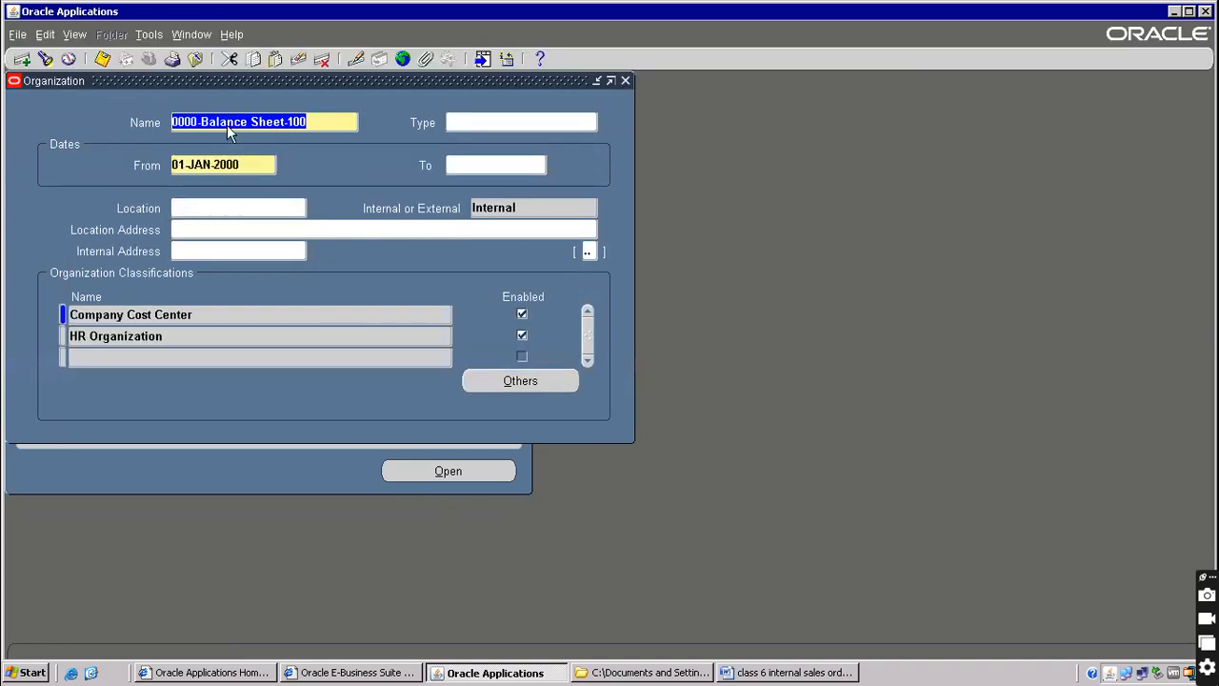
{"action": "key", "text": "Down"}
{"action": "key", "text": "Down"}
{"action": "key", "text": "Down"}
{"action": "key", "text": "Down"}
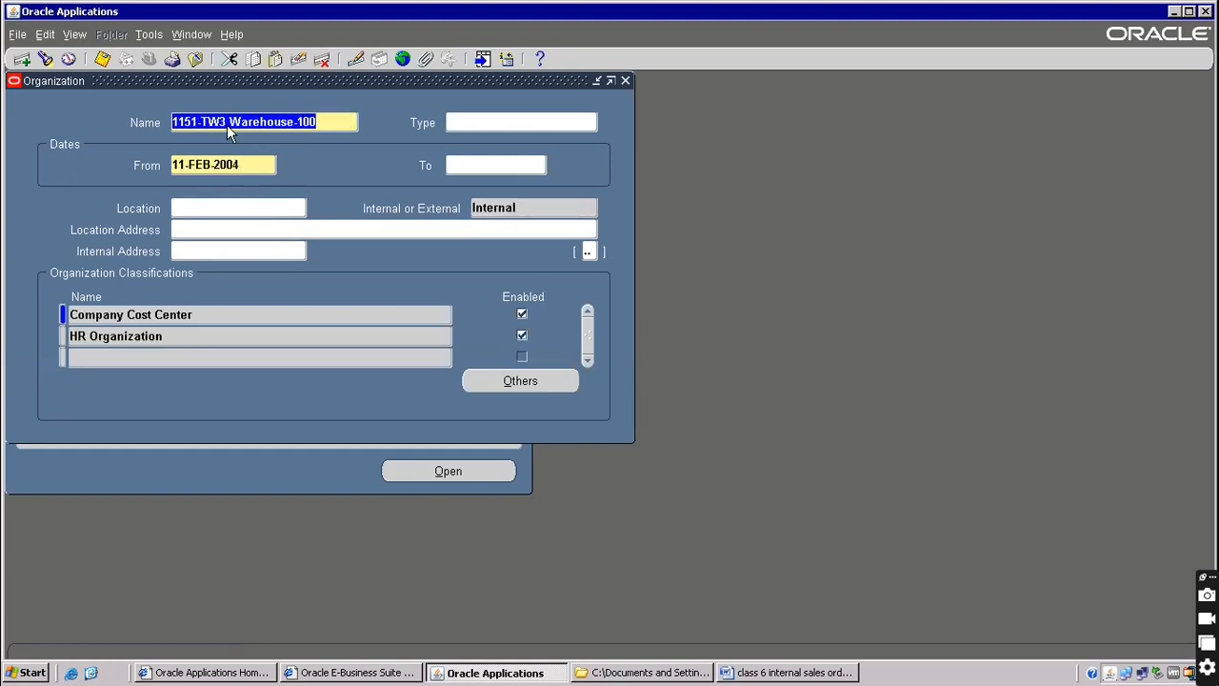
Query organizations whose names start with Vision%
{"action": "key", "text": "F11"}
{"action": "type", "text": "visi"}
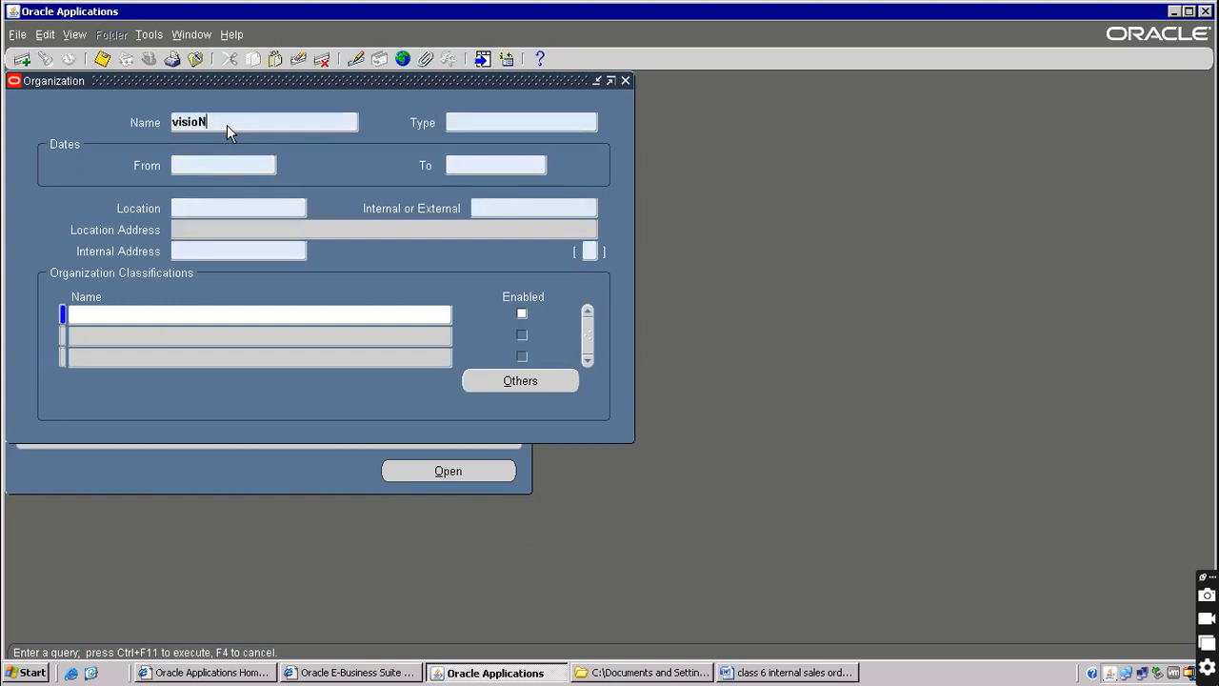
{"action": "type", "text": "on%"}
{"action": "key", "text": "ctrl+F11"}
{"action": "key", "text": "Home"}
{"action": "type", "text": "Visi"}
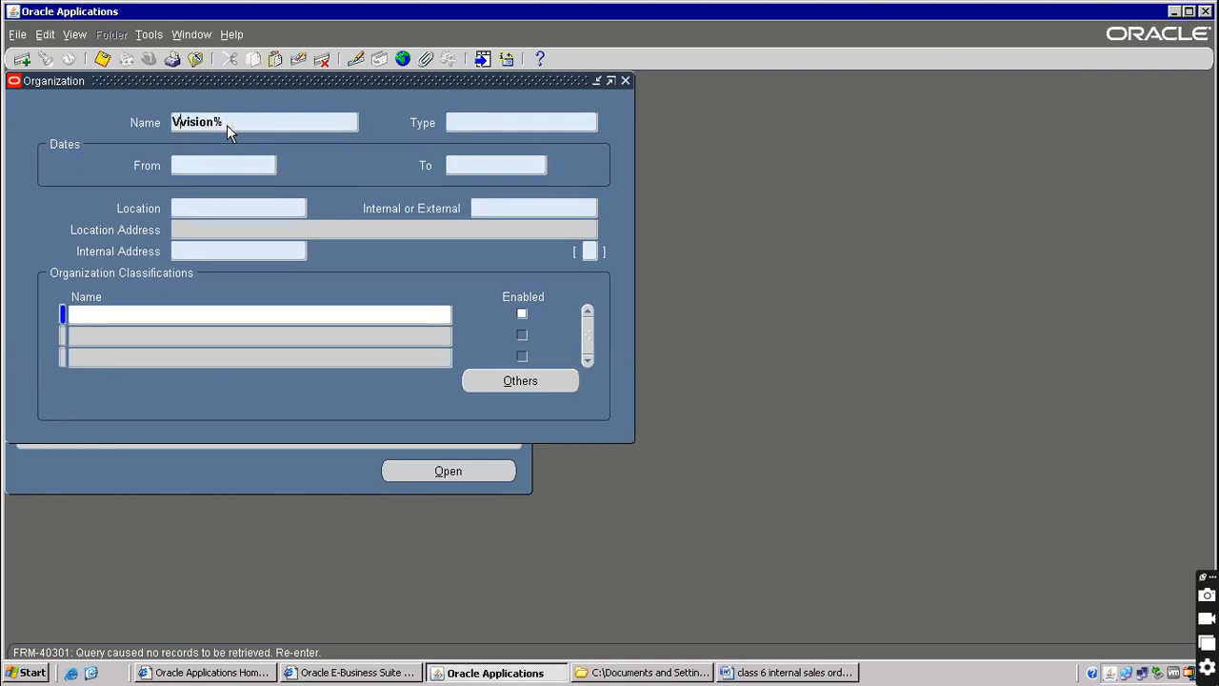
{"action": "type", "text": "on%"}
{"action": "key", "text": "shift+End"}
{"action": "key", "text": "Delete"}
{"action": "key", "text": "ctrl+F11"}
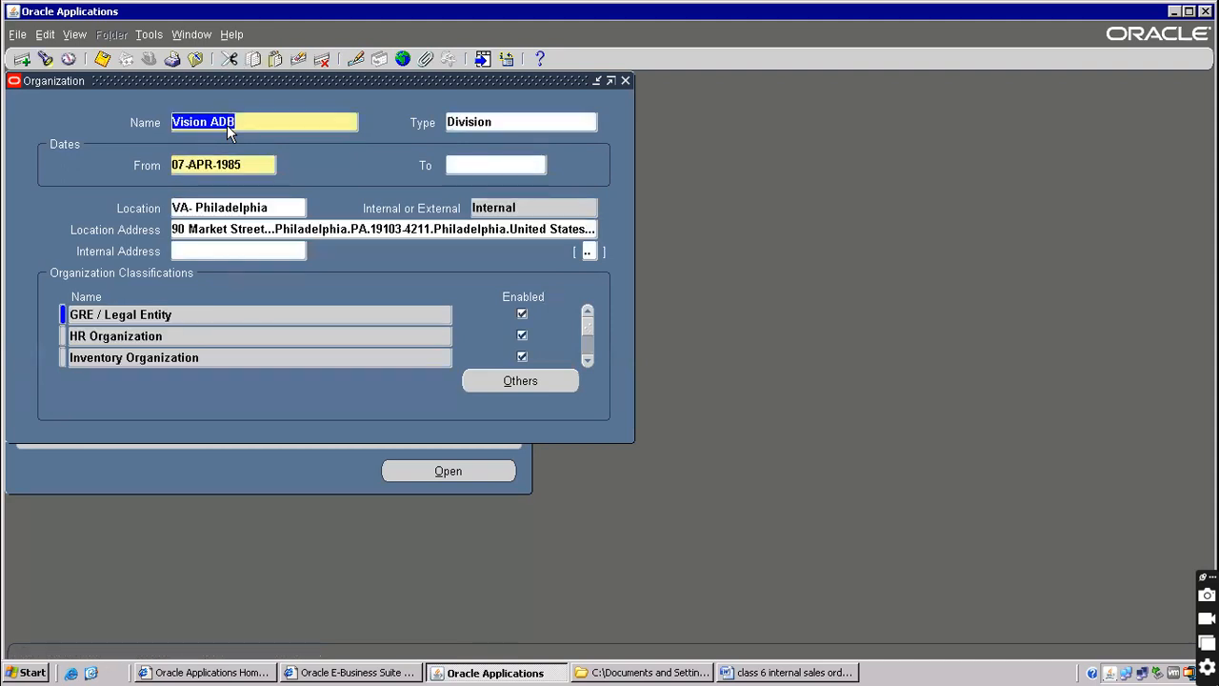
Step through the Vision organization records, dismissing the missing-combination errors
{"action": "key", "text": "Down"}
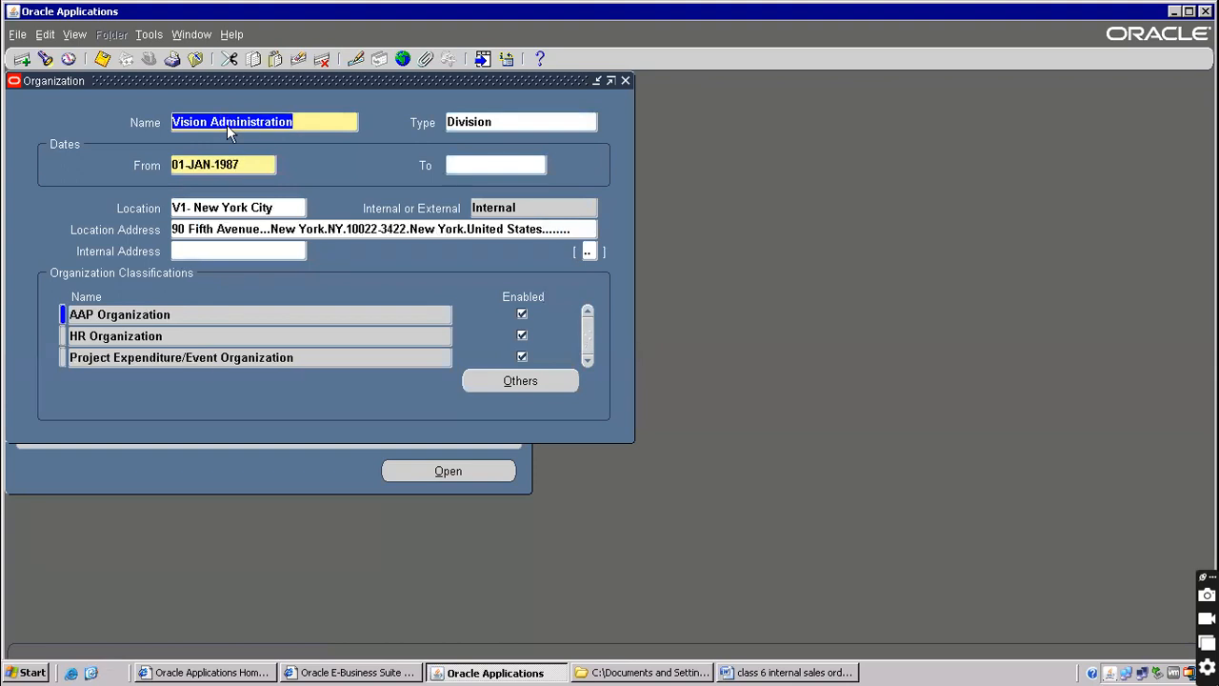
{"action": "key", "text": "Down"}
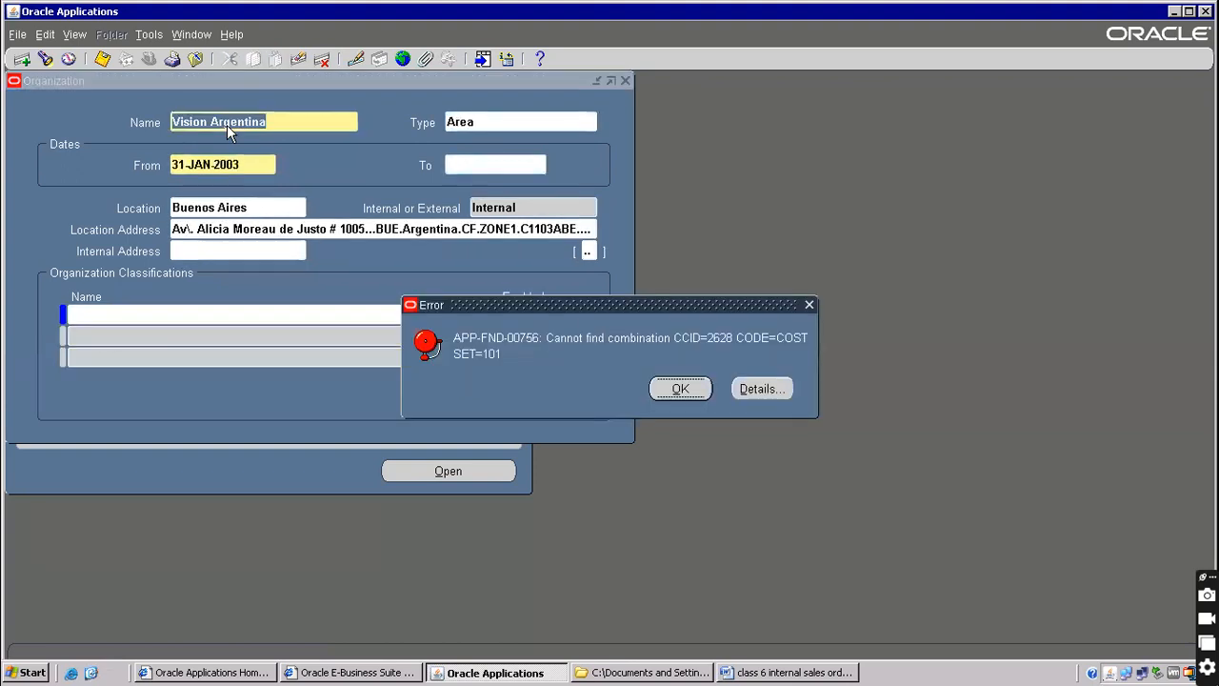
{"action": "left_click", "coordinate": [661, 390]}
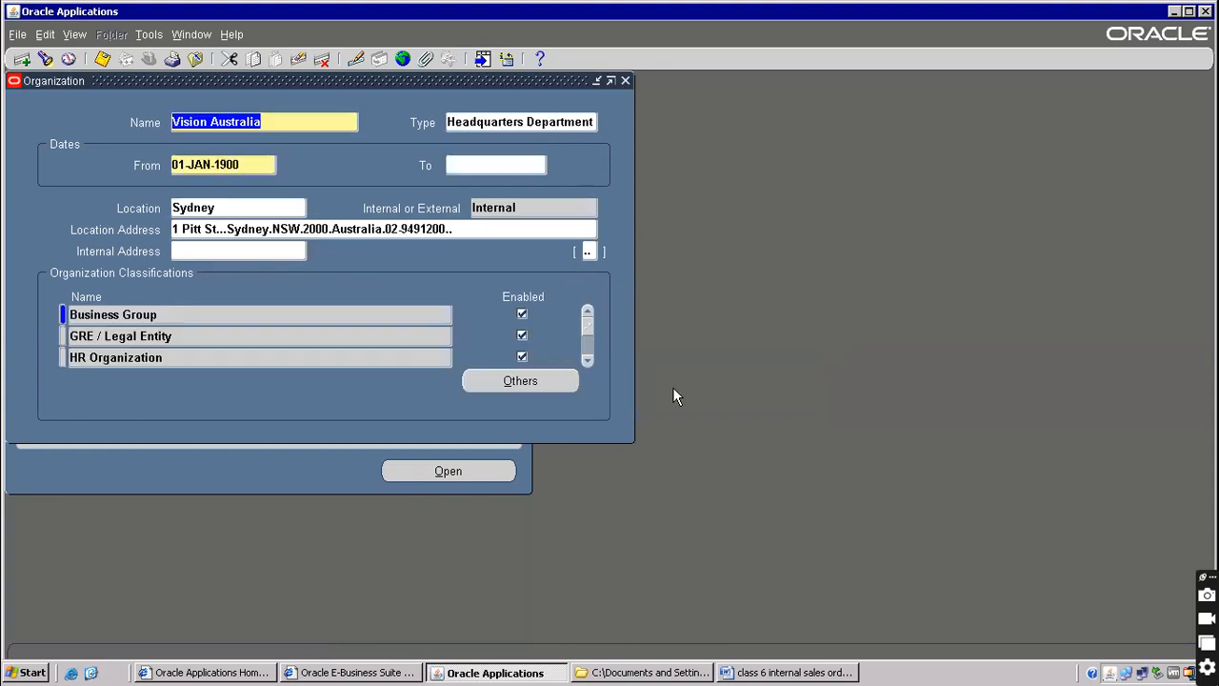
{"action": "key", "text": "Down"}
{"action": "key", "text": "Down"}
{"action": "key", "text": "Down"}
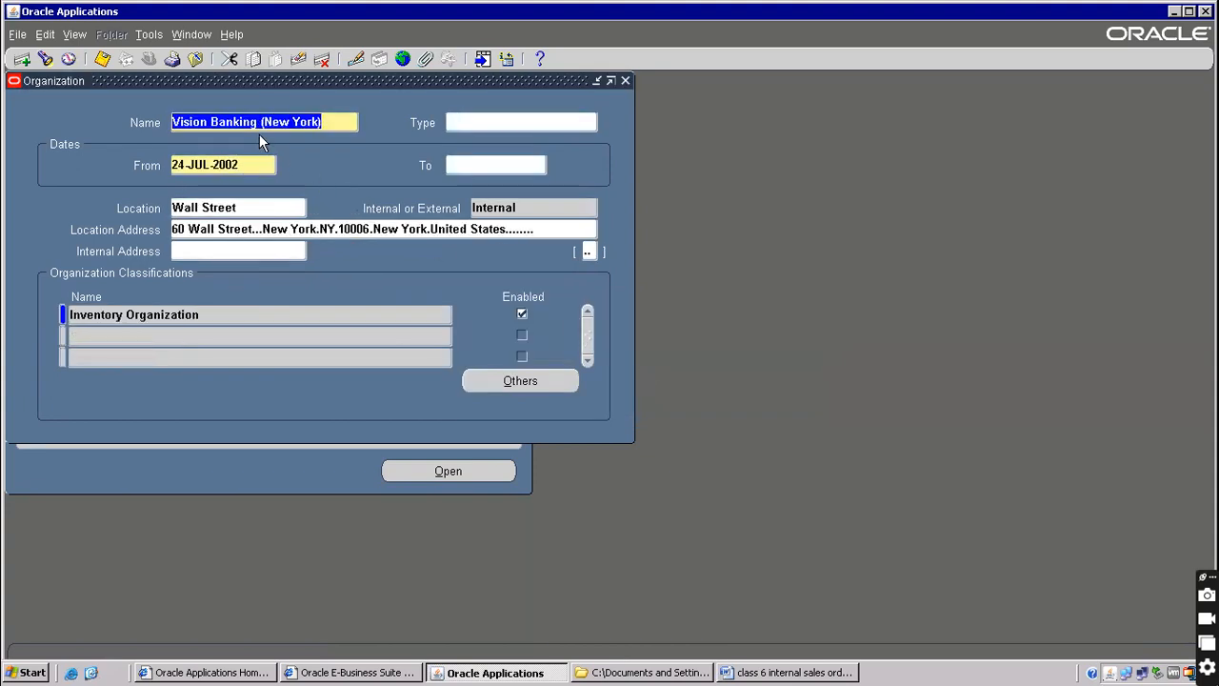
{"action": "key", "text": "Down"}
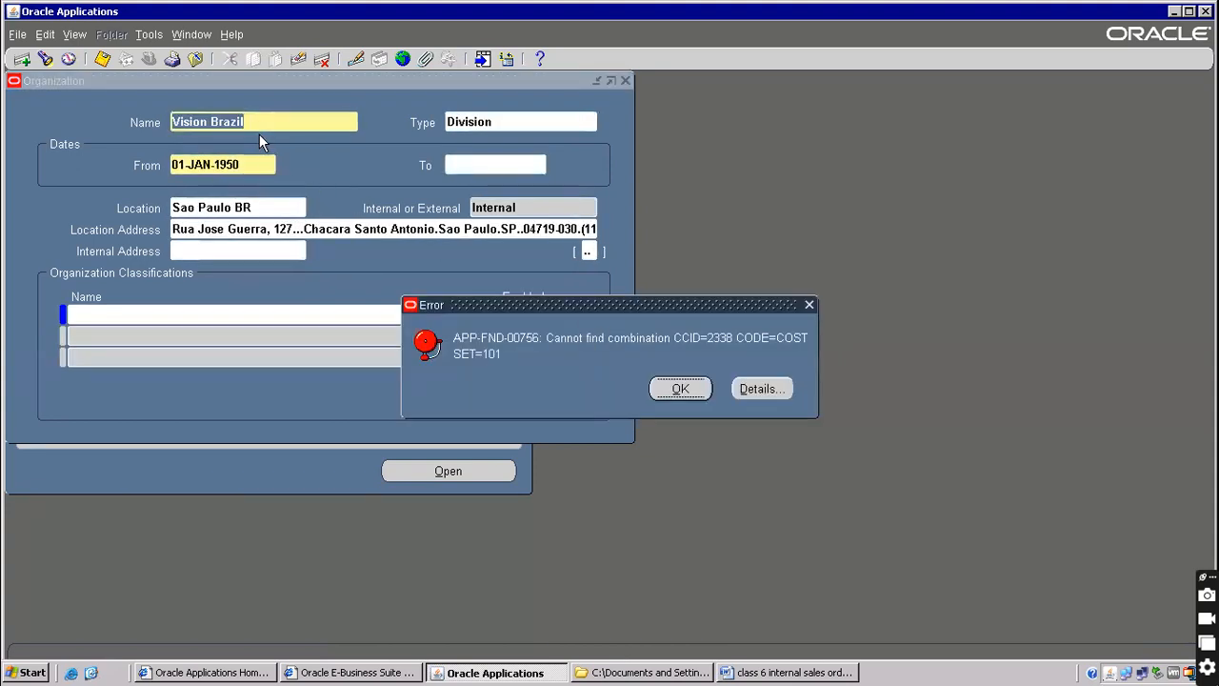
{"action": "key", "text": "Return"}
{"action": "key", "text": "Down"}
{"action": "key", "text": "Down"}
{"action": "key", "text": "Down"}
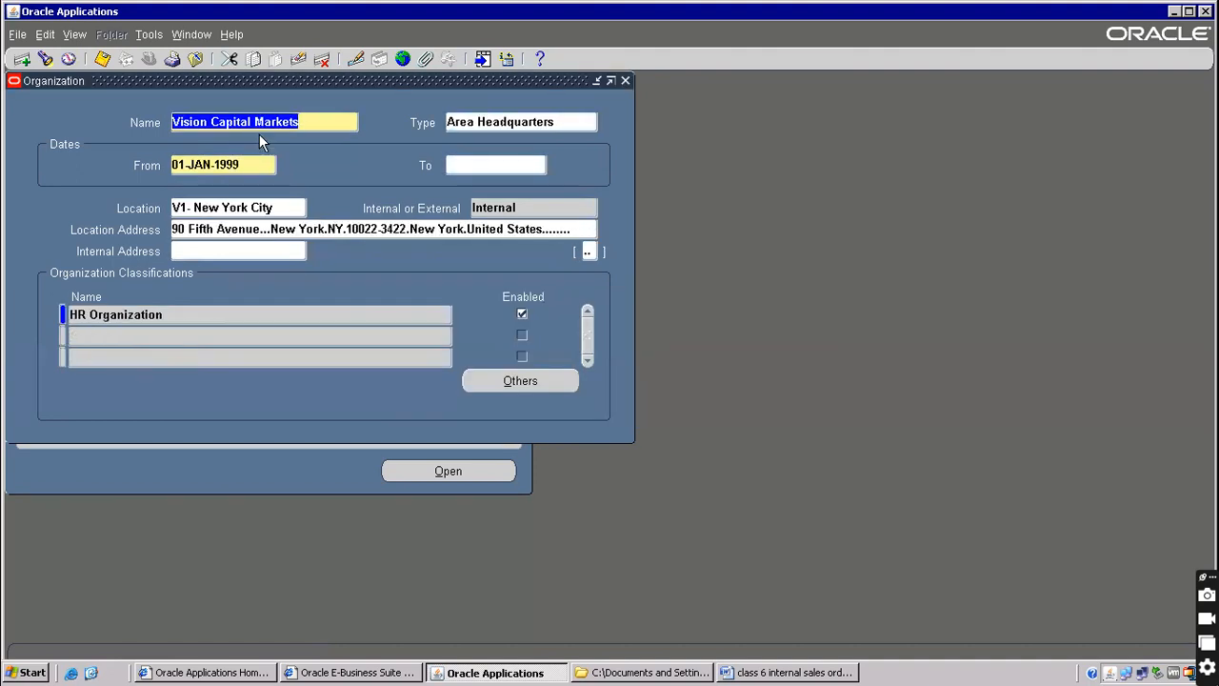
{"action": "key", "text": "Down"}
{"action": "key", "text": "Down"}
{"action": "key", "text": "Down"}
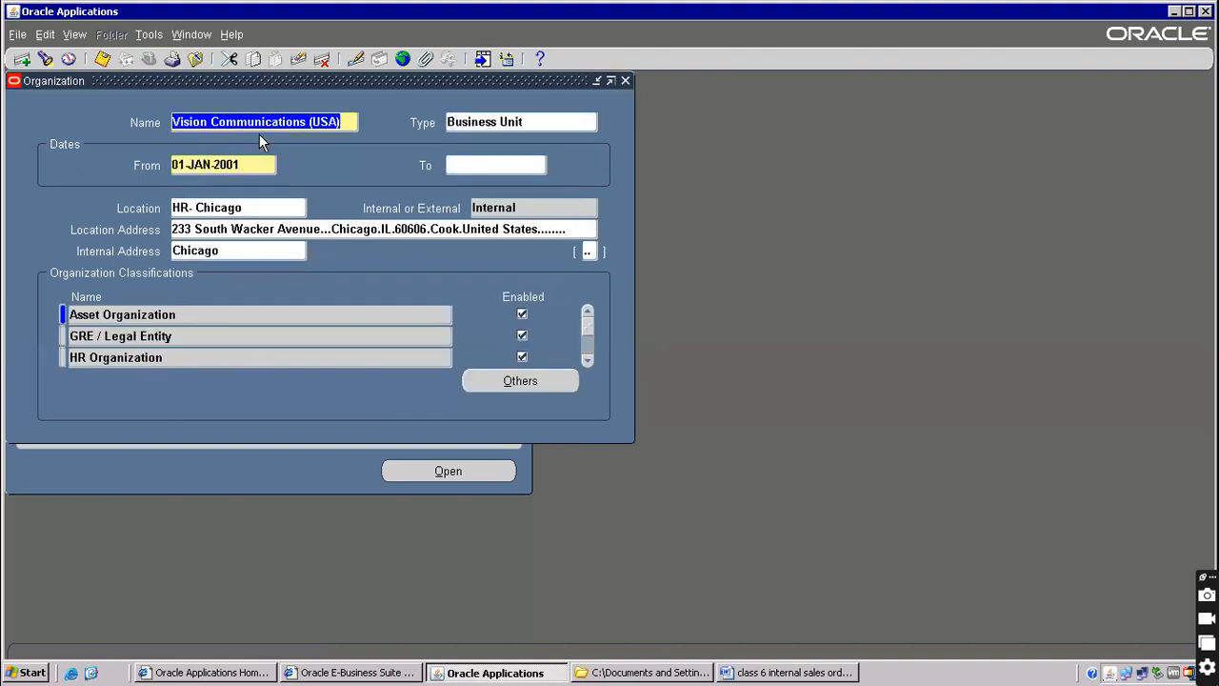
{"action": "key", "text": "Return"}
{"action": "key", "text": "Down"}
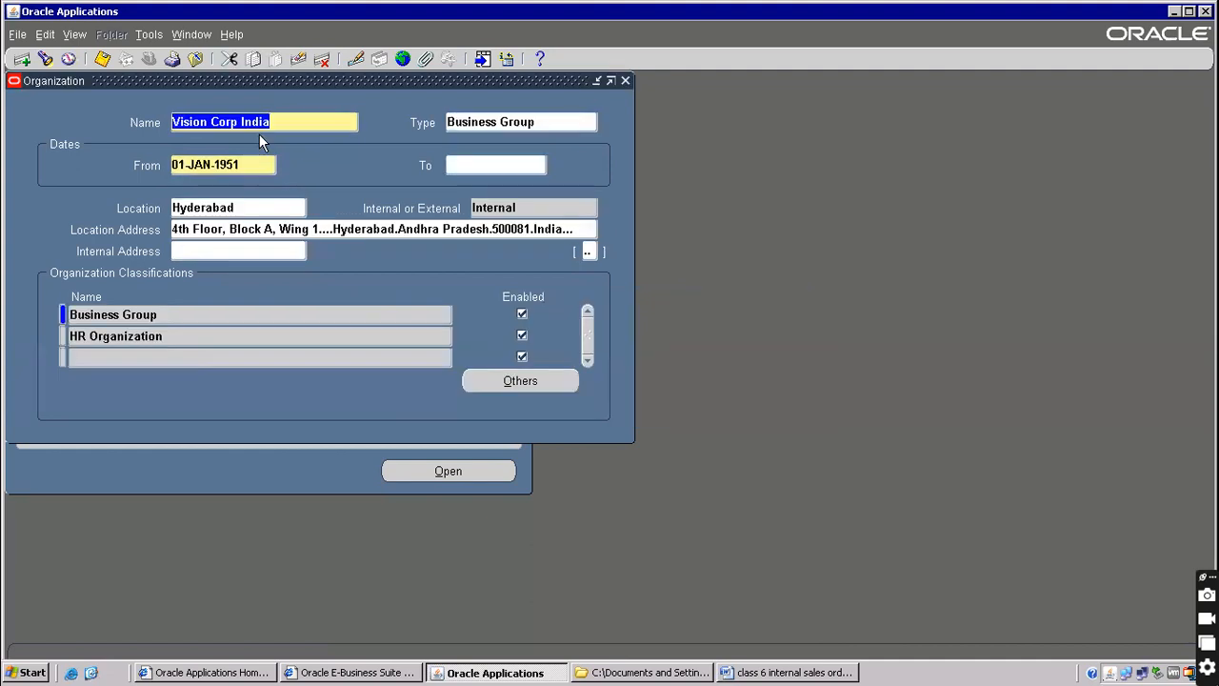
Query 'Vision%O' to find Vision Operations, then close the Organization windows
{"action": "key", "text": "F11"}
{"action": "type", "text": "vISION"}
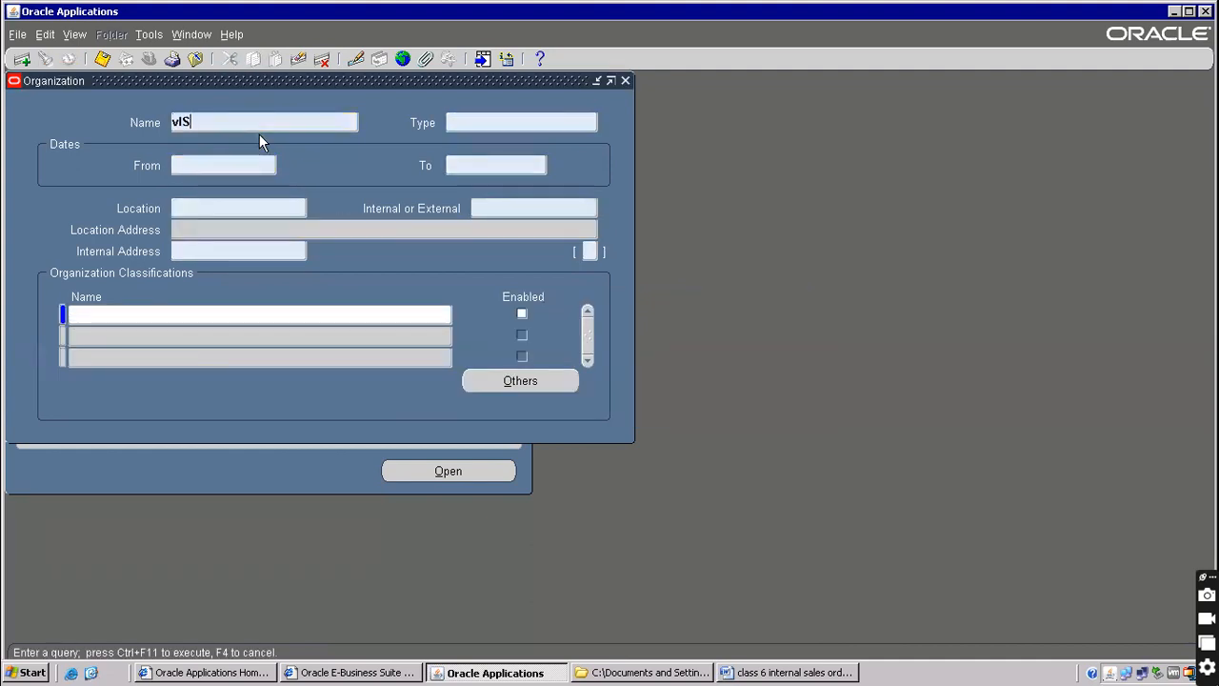
{"action": "key", "text": "BackSpace"}
{"action": "key", "text": "BackSpace"}
{"action": "key", "text": "BackSpace"}
{"action": "key", "text": "BackSpace"}
{"action": "key", "text": "BackSpace"}
{"action": "key", "text": "BackSpace"}
{"action": "type", "text": "Vision%O"}
{"action": "key", "text": "ctrl+F11"}
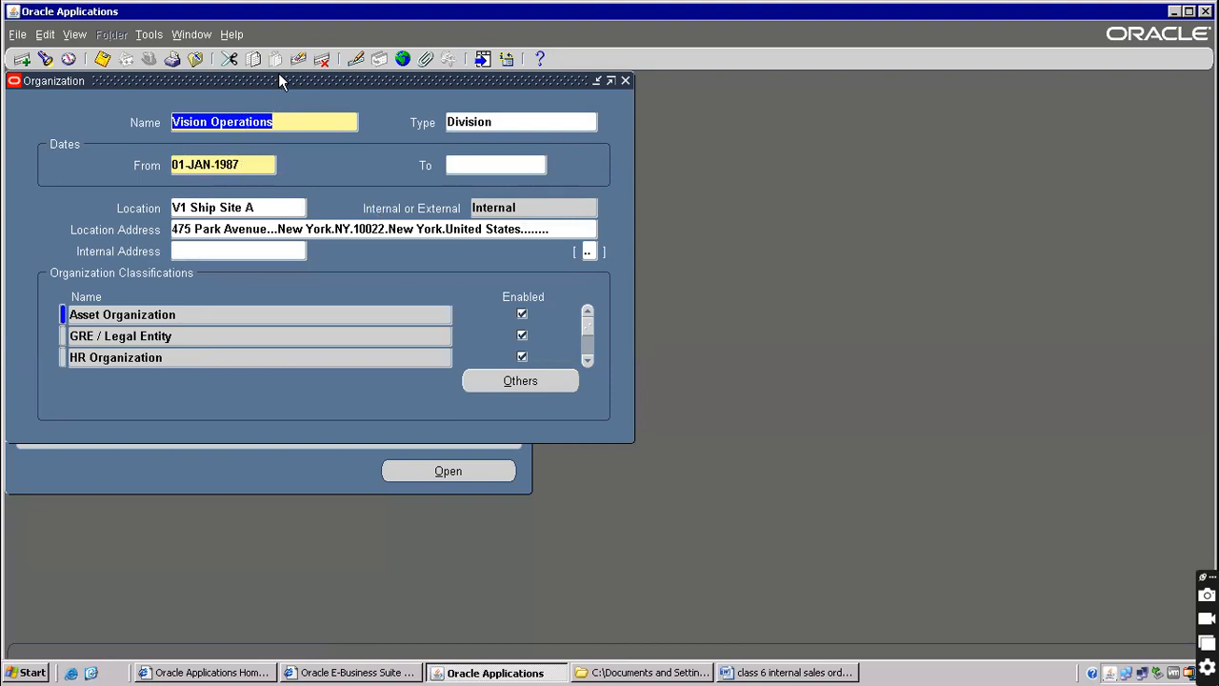
{"action": "left_click_drag", "start_coordinate": [271, 80], "coordinate": [549, 186]}
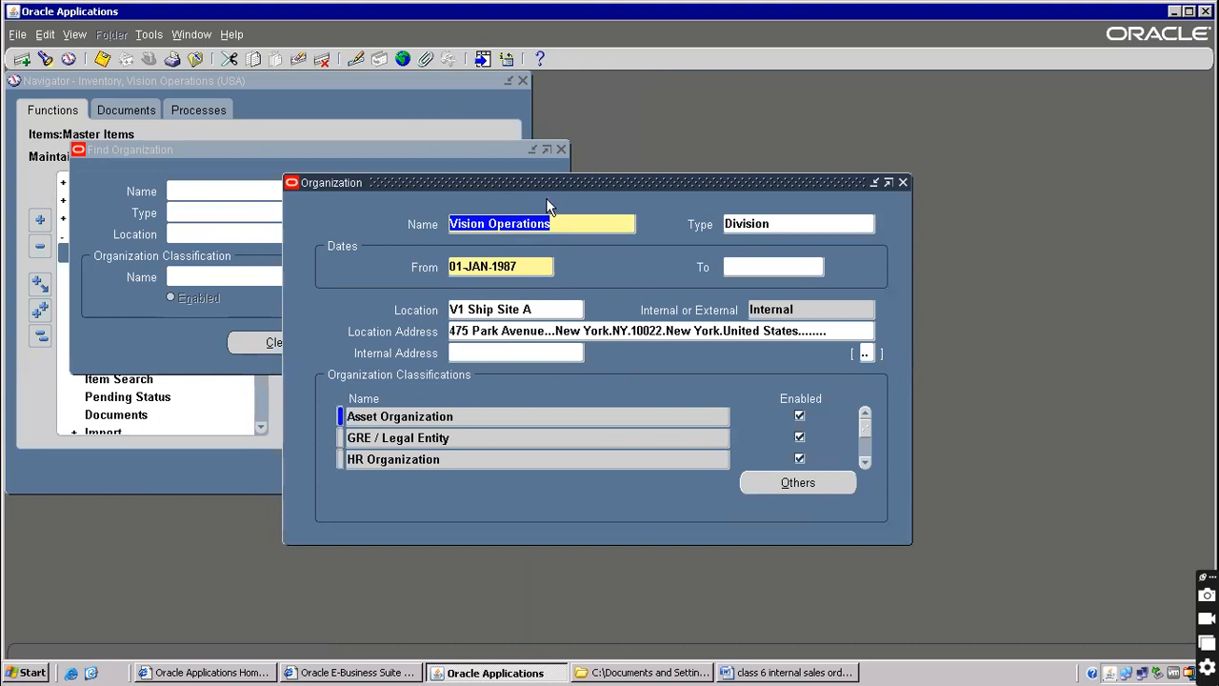
{"action": "left_click_drag", "start_coordinate": [596, 182], "coordinate": [562, 142]}
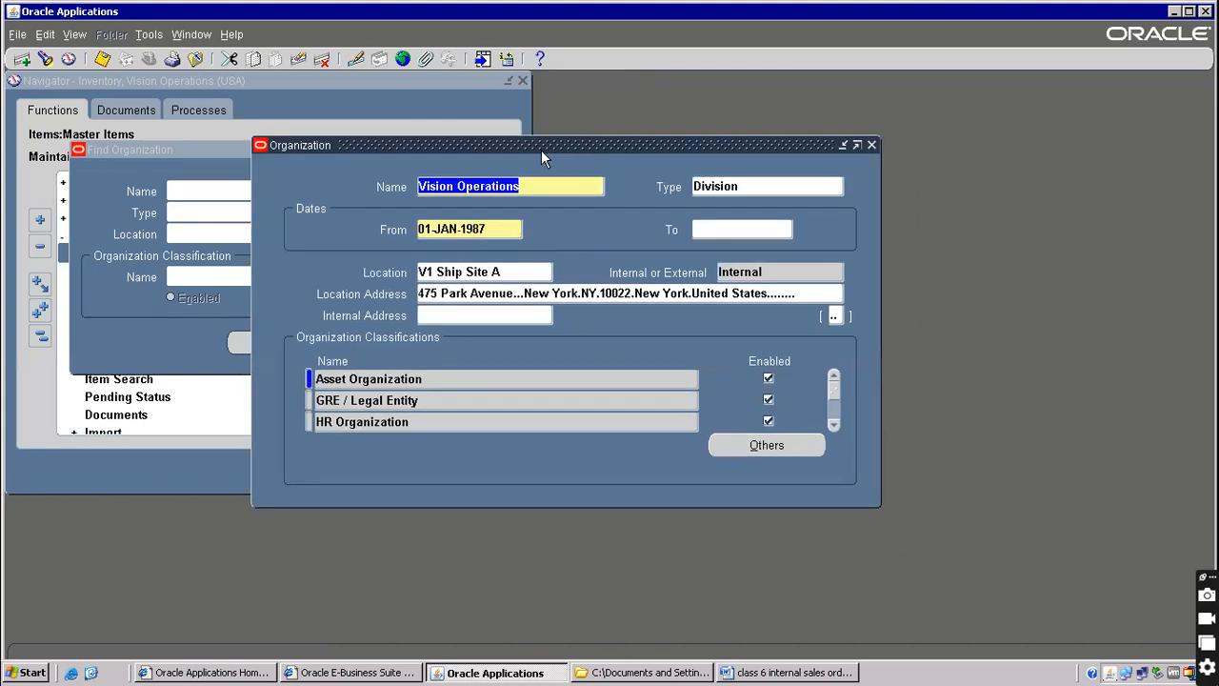
{"action": "key", "text": "F4"}
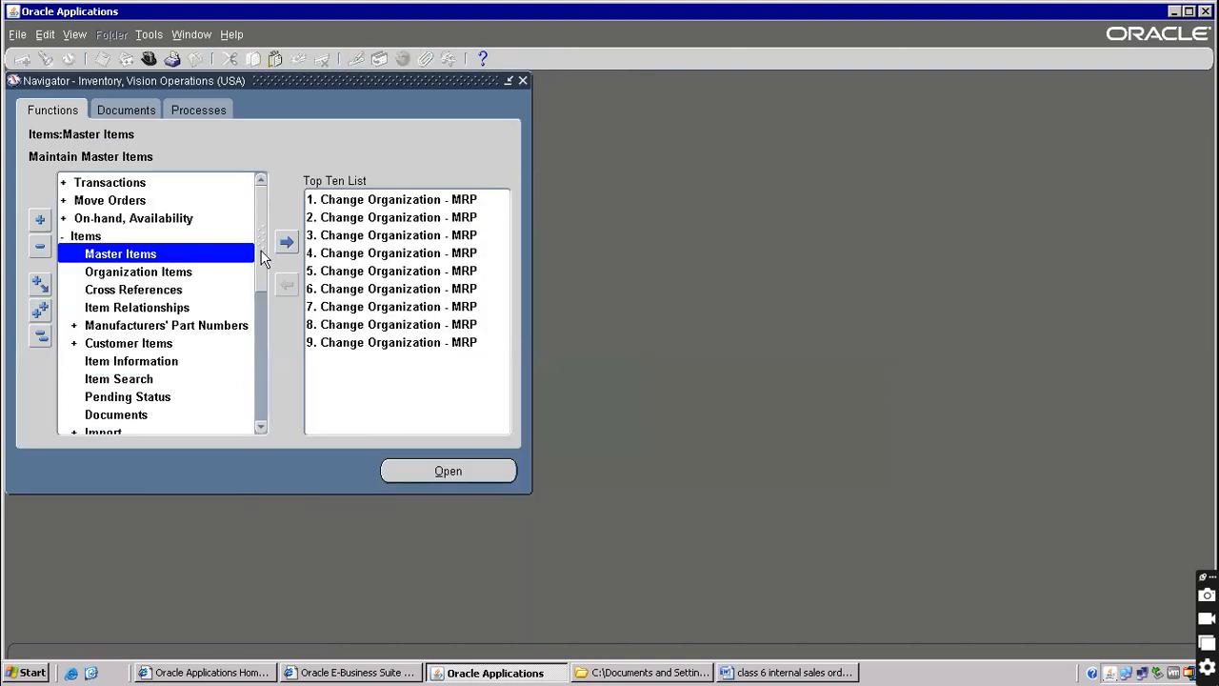
Create master item IS066 described 'Temporary item for internal sales order' and save it
{"action": "left_click", "coordinate": [796, 672]}
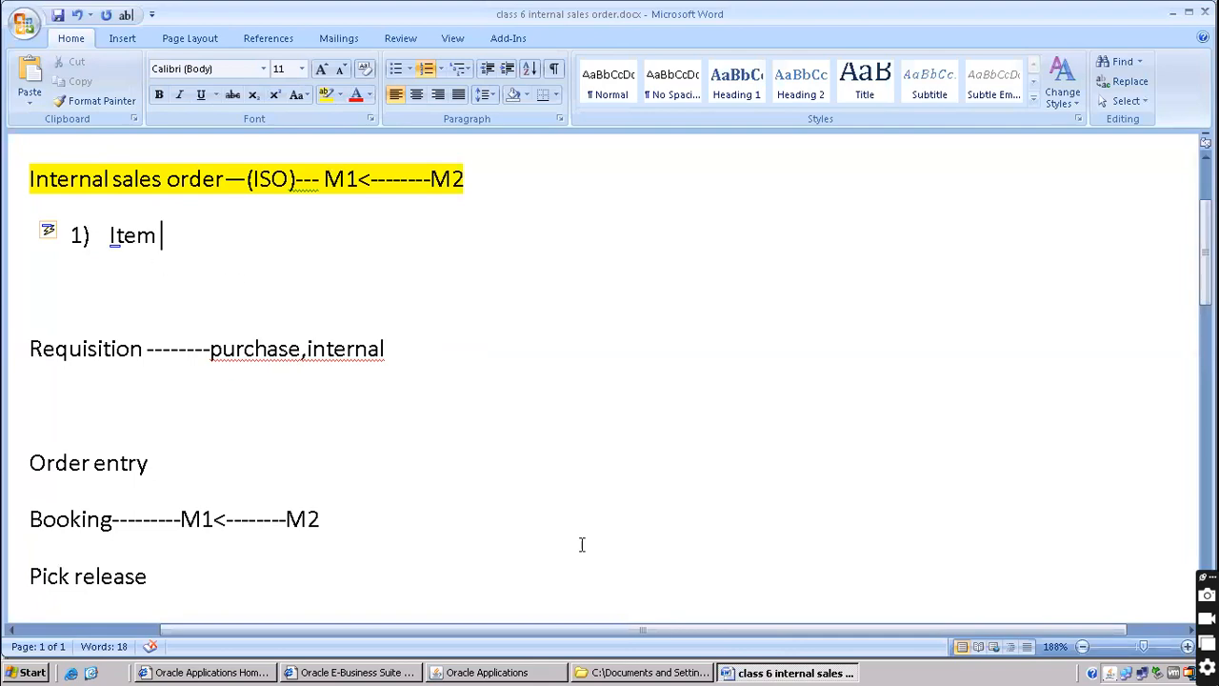
{"action": "left_click", "coordinate": [539, 673]}
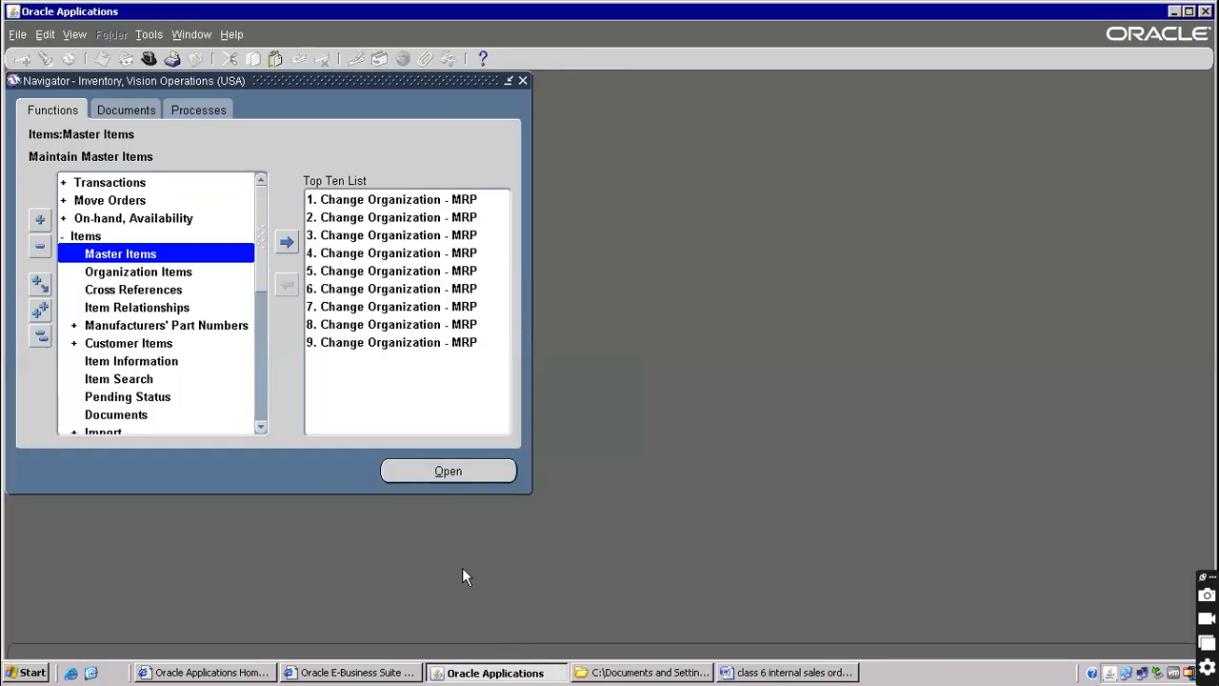
{"action": "double_click", "coordinate": [148, 253]}
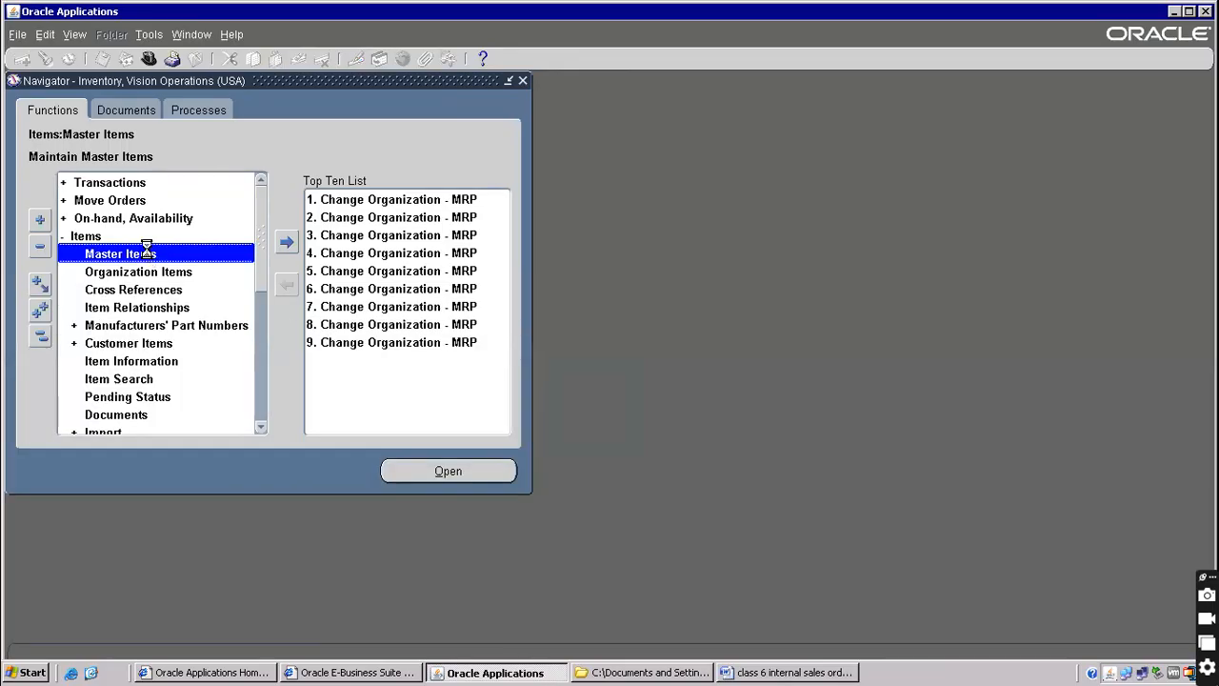
{"action": "type", "text": "IS066"}
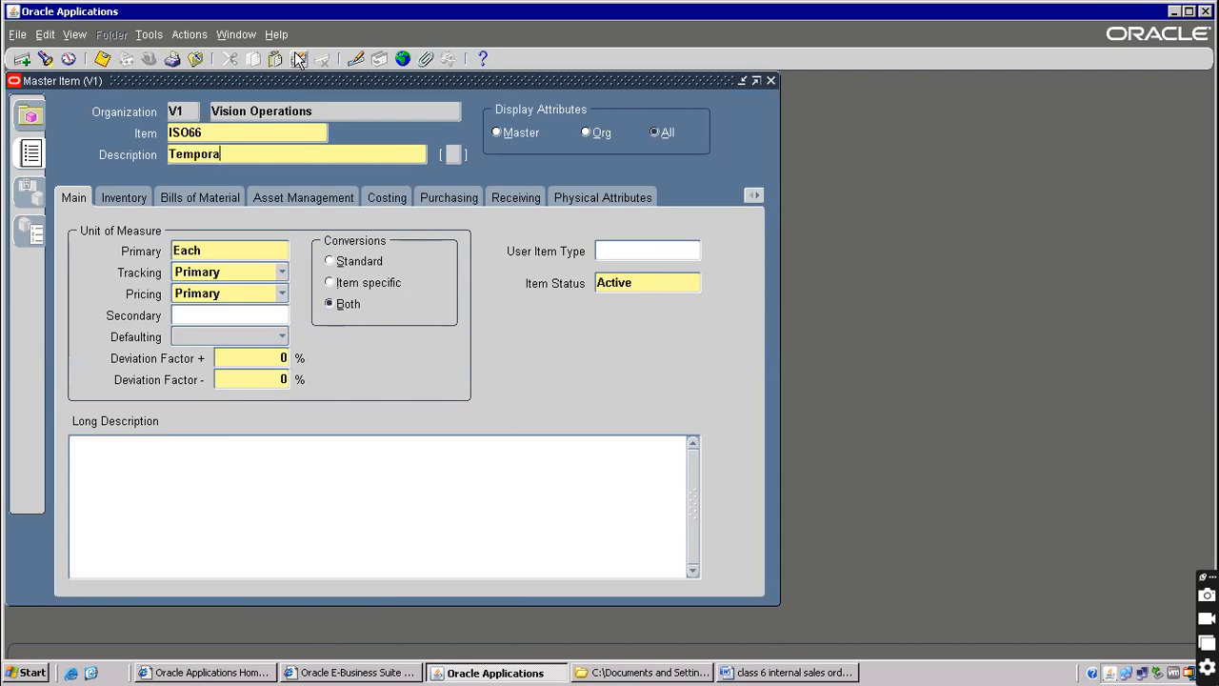
{"action": "type", "text": "Temporary item for"}
{"action": "type", "text": " internal sales "}
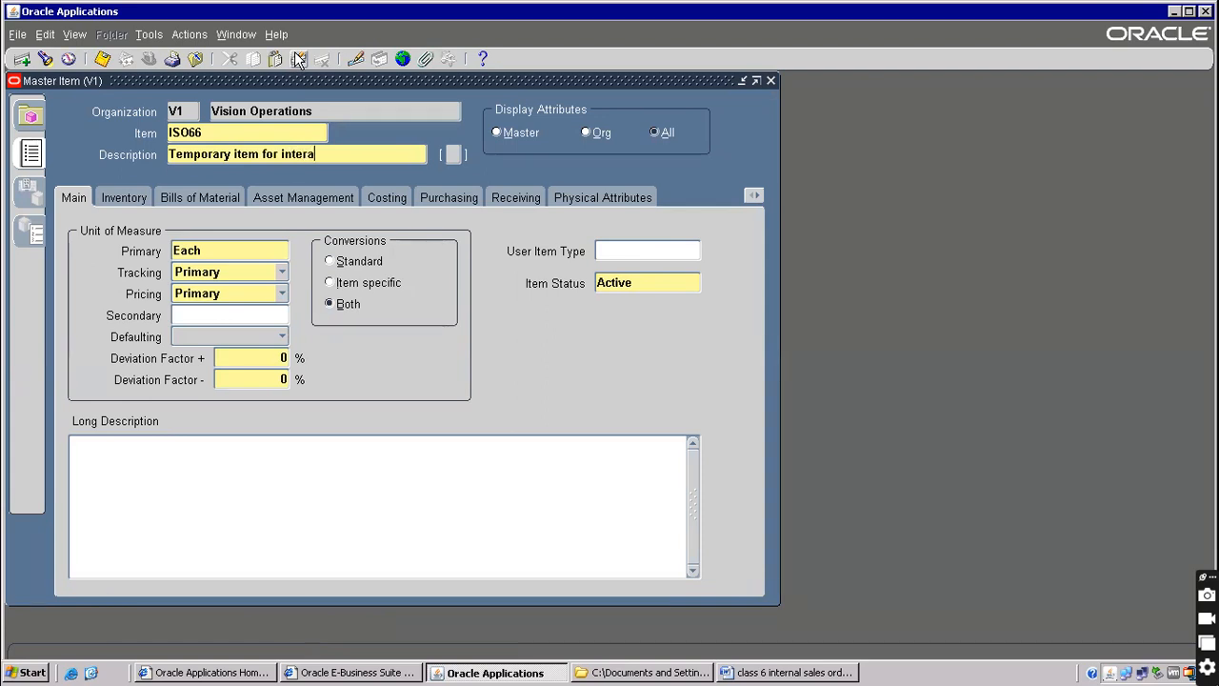
{"action": "type", "text": "order"}
{"action": "left_click", "coordinate": [298, 59]}
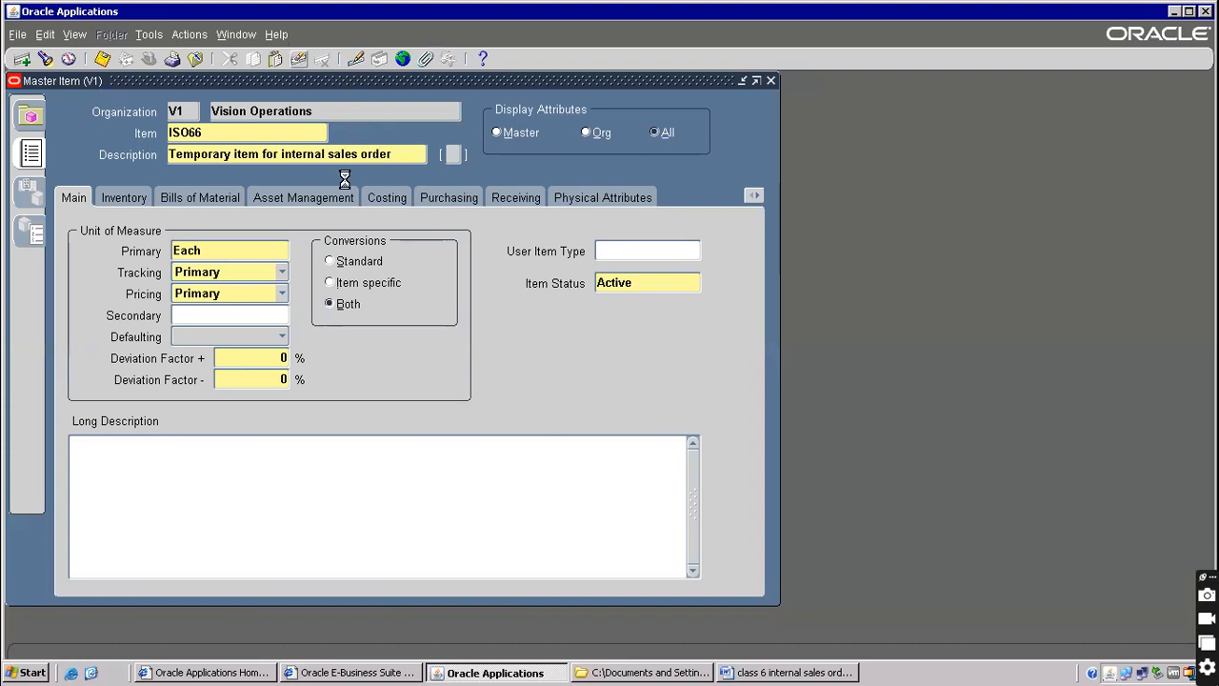
{"action": "left_click", "coordinate": [203, 131]}
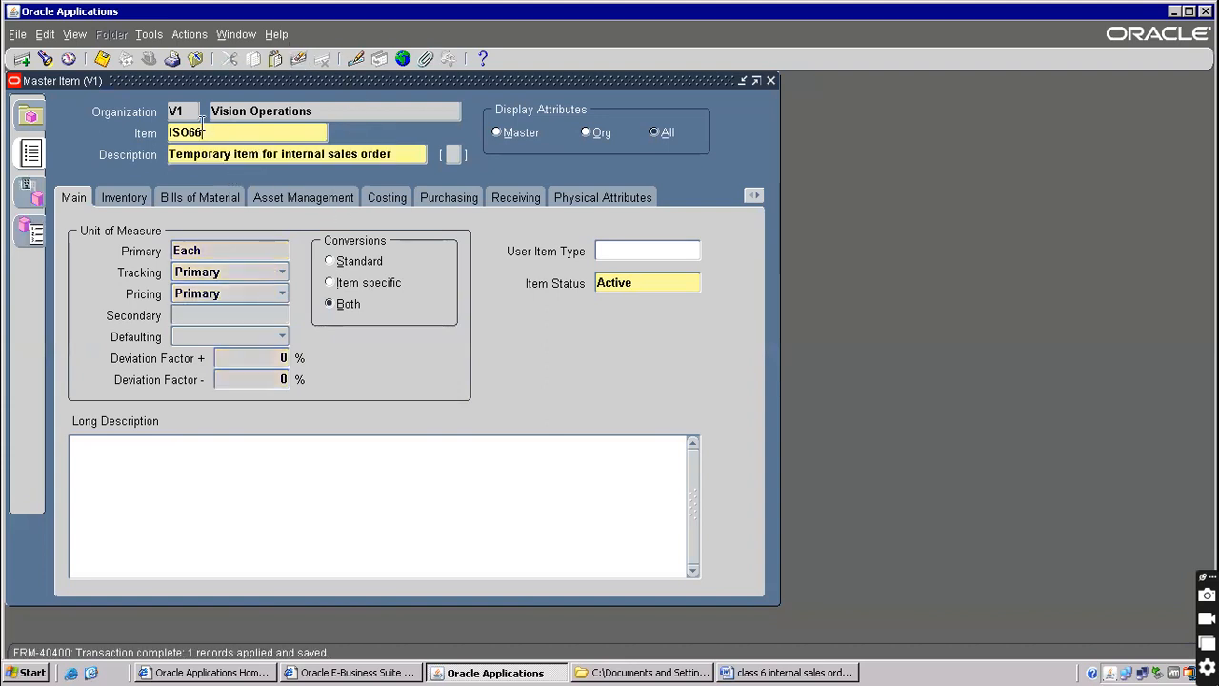
Copy the Finished Good template onto IS066, acknowledging the item costs note
{"action": "left_click", "coordinate": [148, 35]}
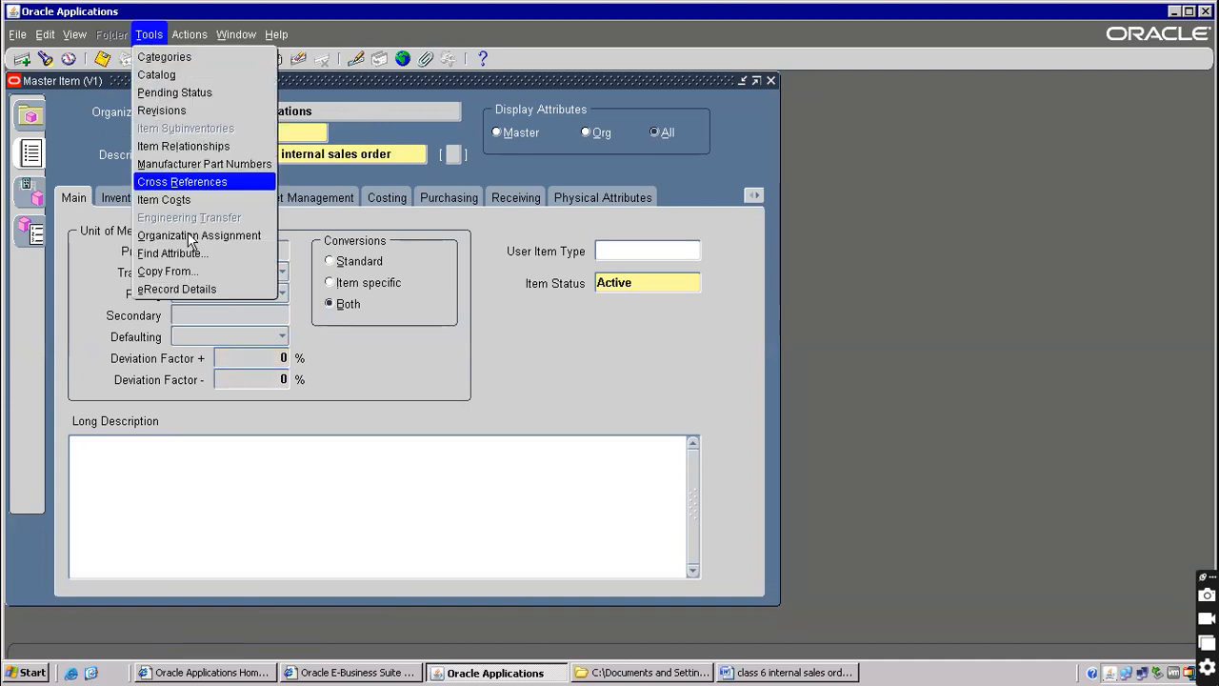
{"action": "left_click", "coordinate": [167, 271]}
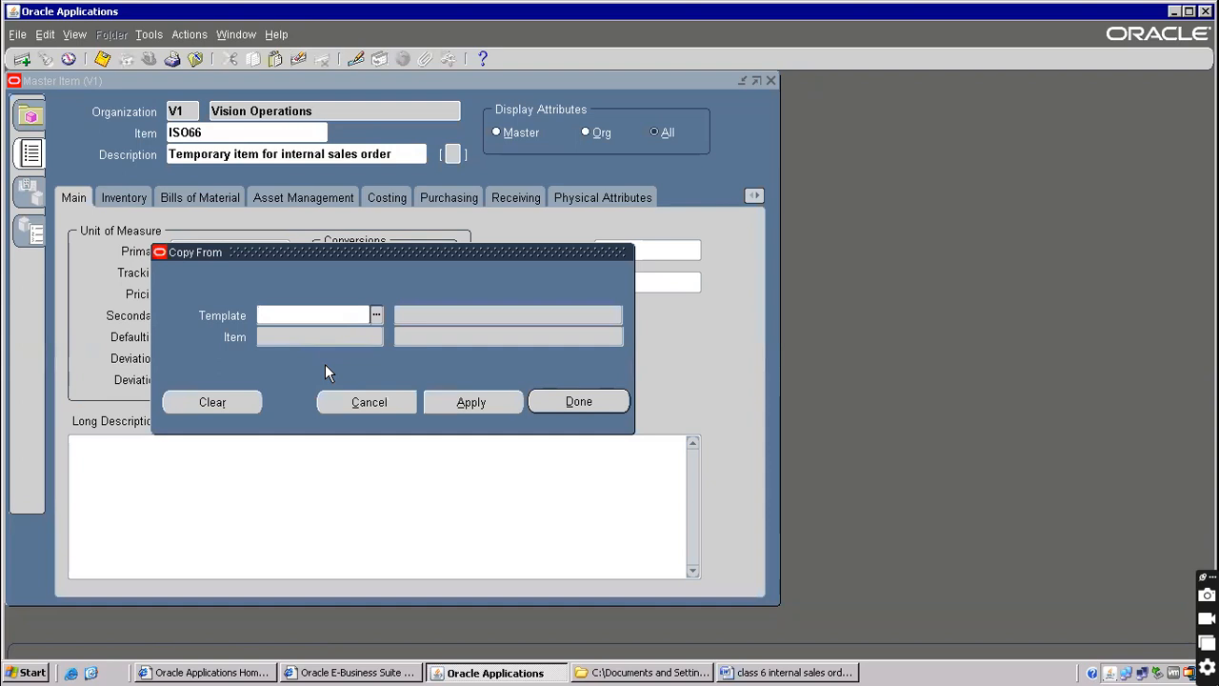
{"action": "type", "text": "Fin"}
{"action": "key", "text": "Tab"}
{"action": "left_click", "coordinate": [498, 400]}
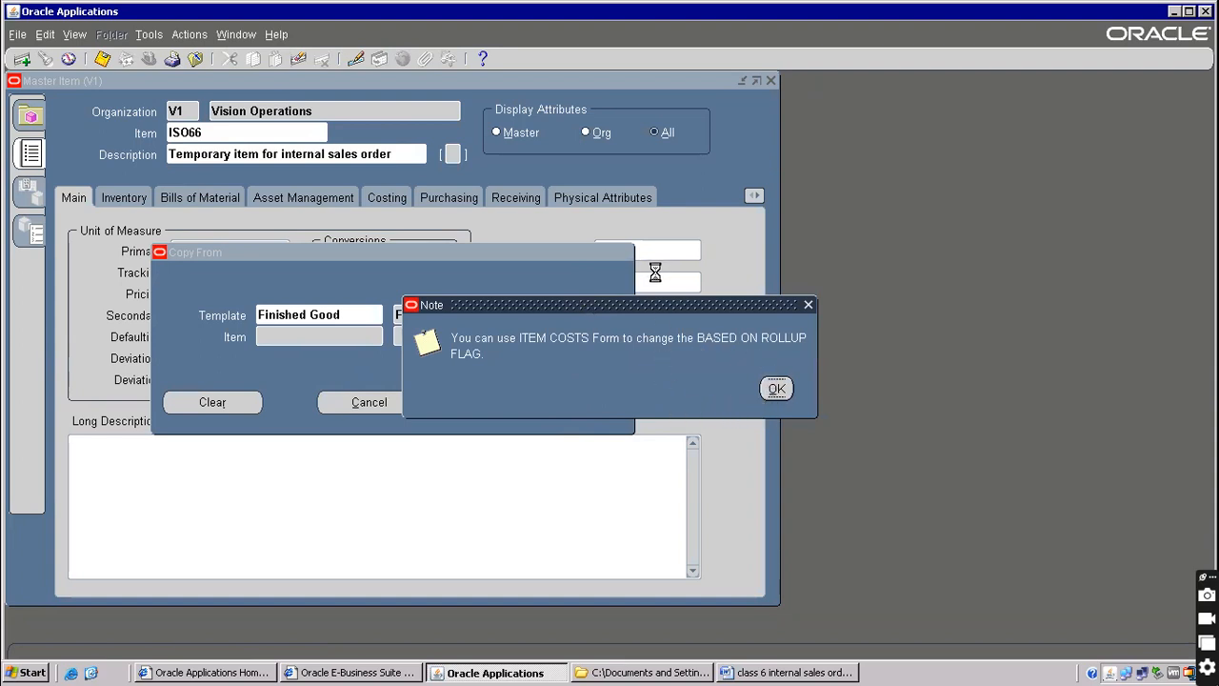
{"action": "left_click", "coordinate": [774, 386]}
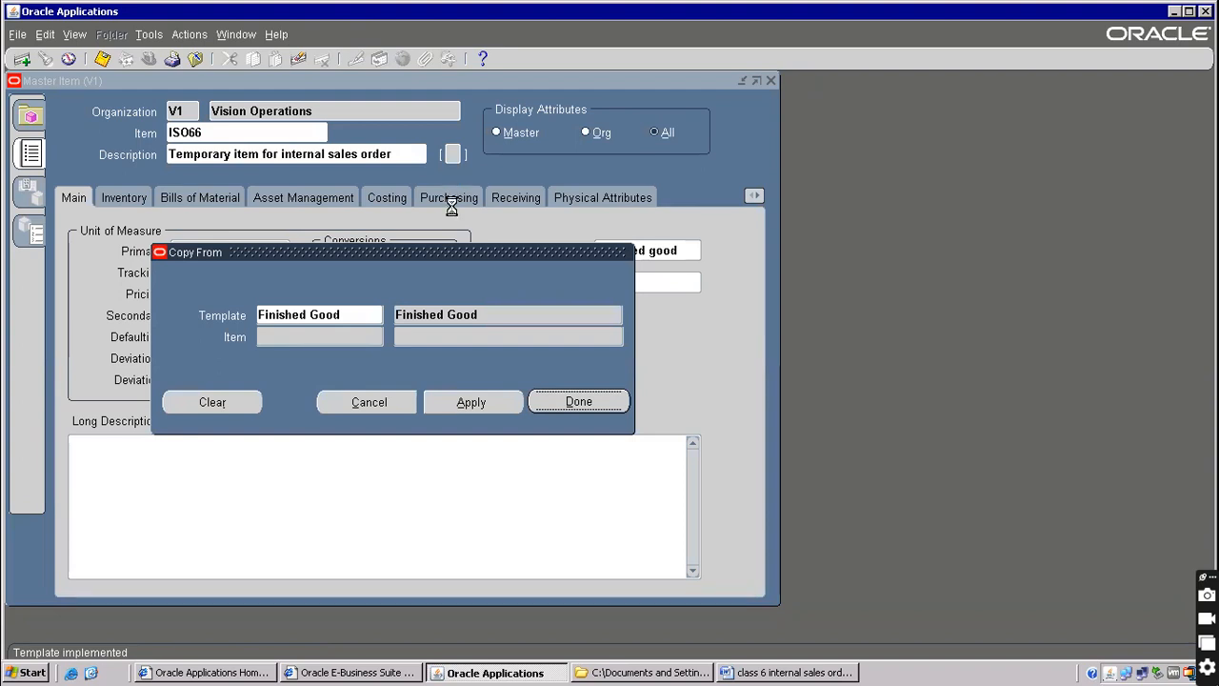
{"action": "left_click", "coordinate": [578, 401]}
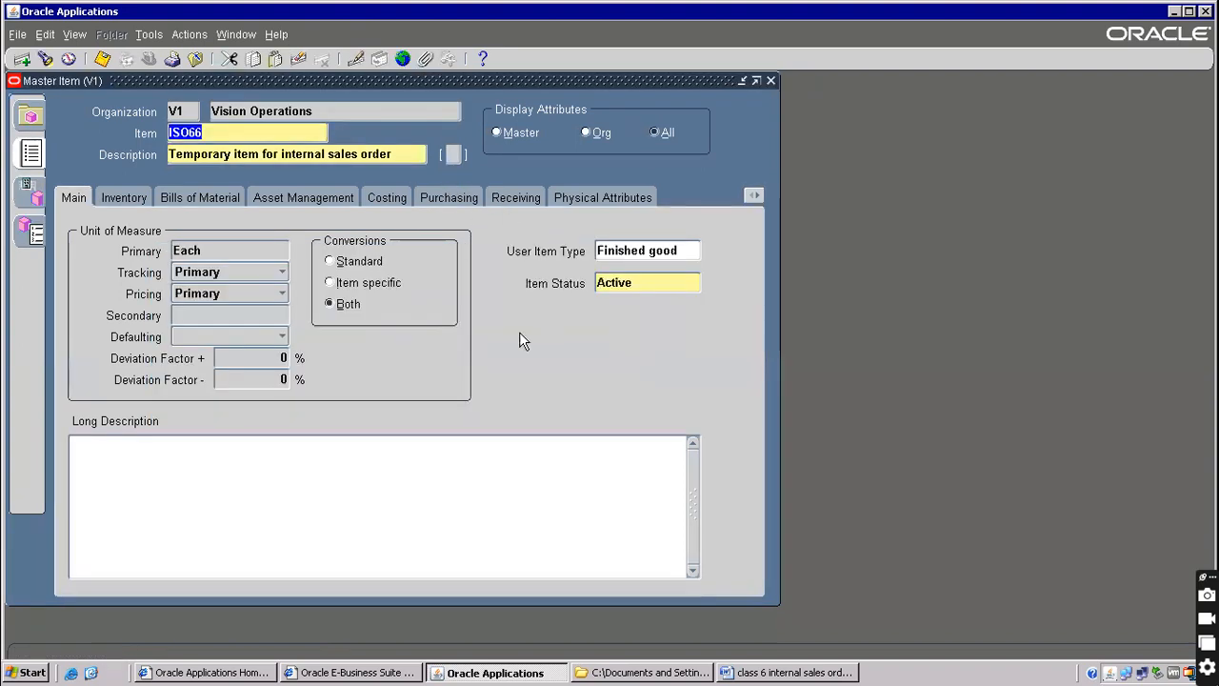
Review IS066's Purchasing attributes, including Default Buyer and List Price
{"action": "left_click", "coordinate": [444, 196]}
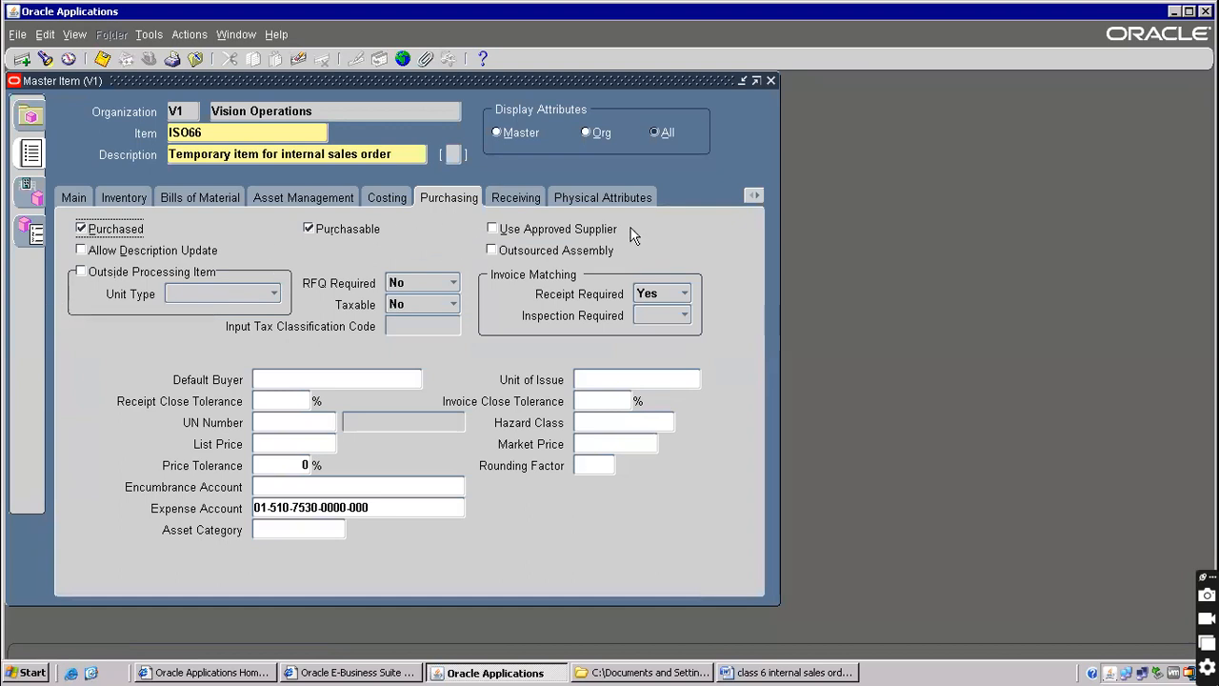
{"action": "left_click", "coordinate": [276, 378]}
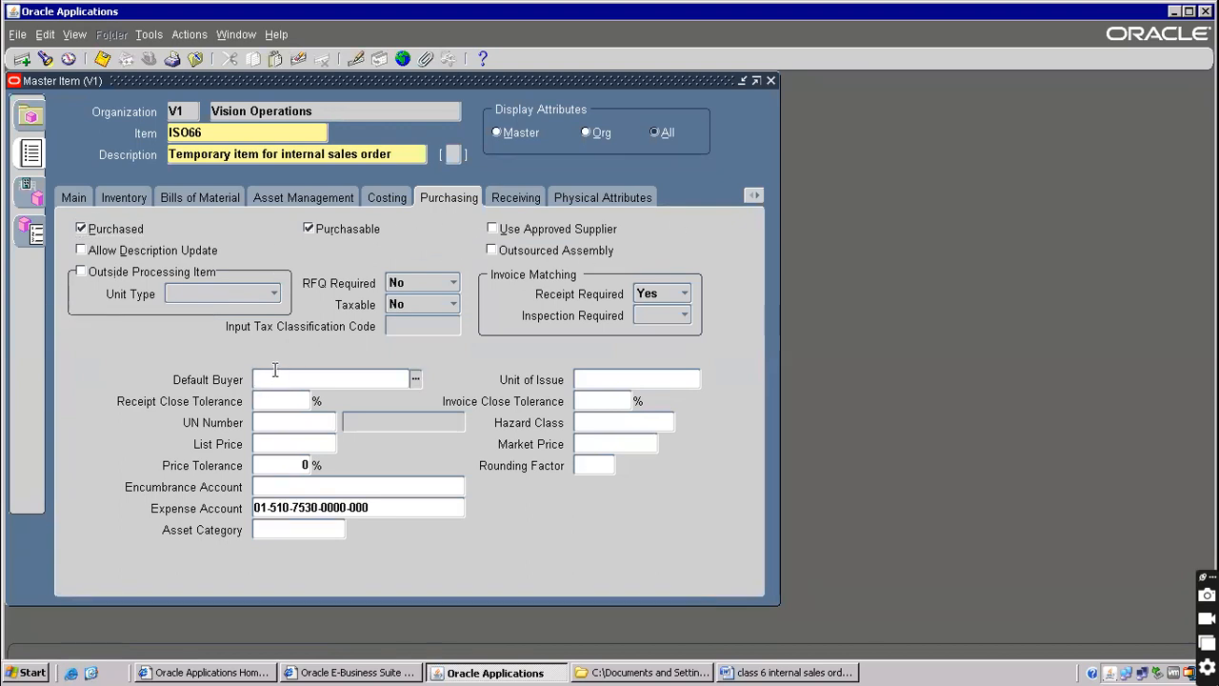
{"action": "left_click", "coordinate": [287, 445]}
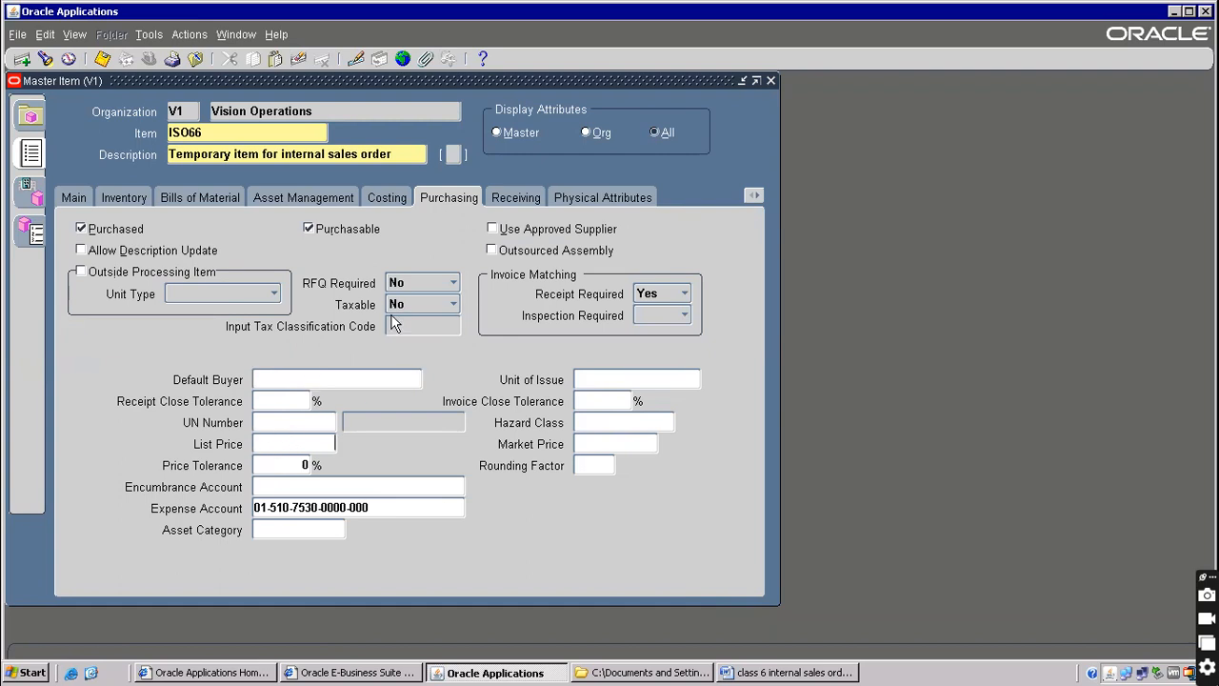
Show IS066's Order Management attributes to check the internal ordering flags
{"action": "left_click", "coordinate": [755, 194]}
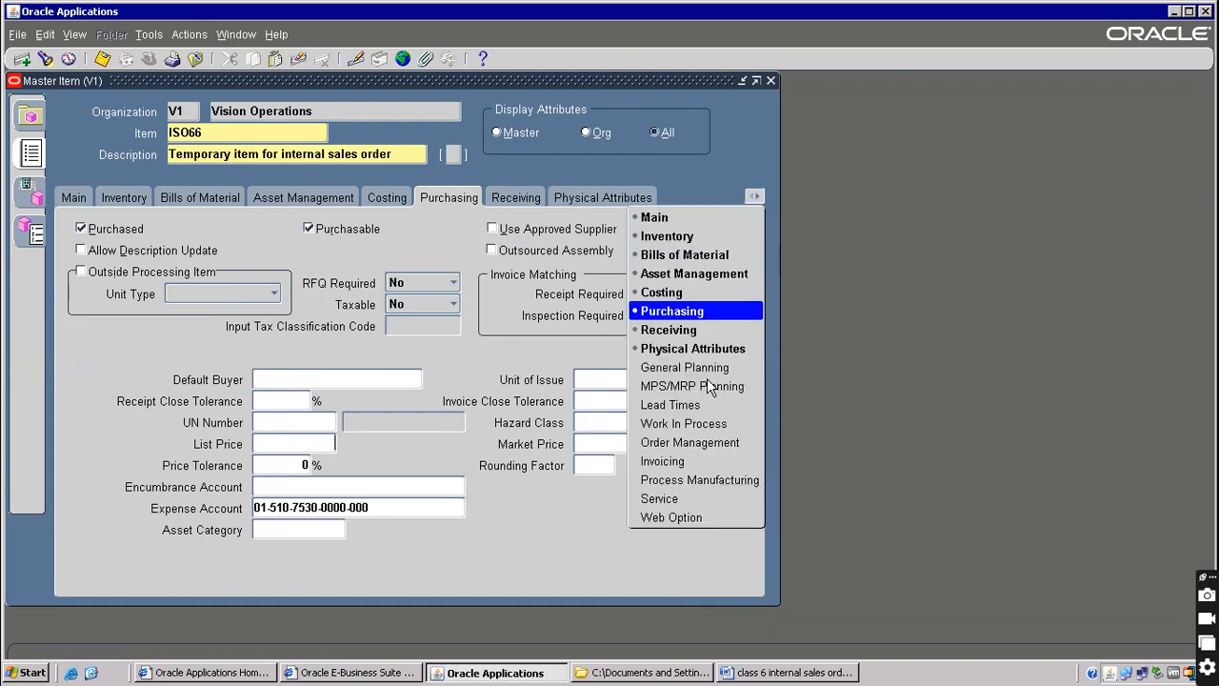
{"action": "left_click", "coordinate": [657, 443]}
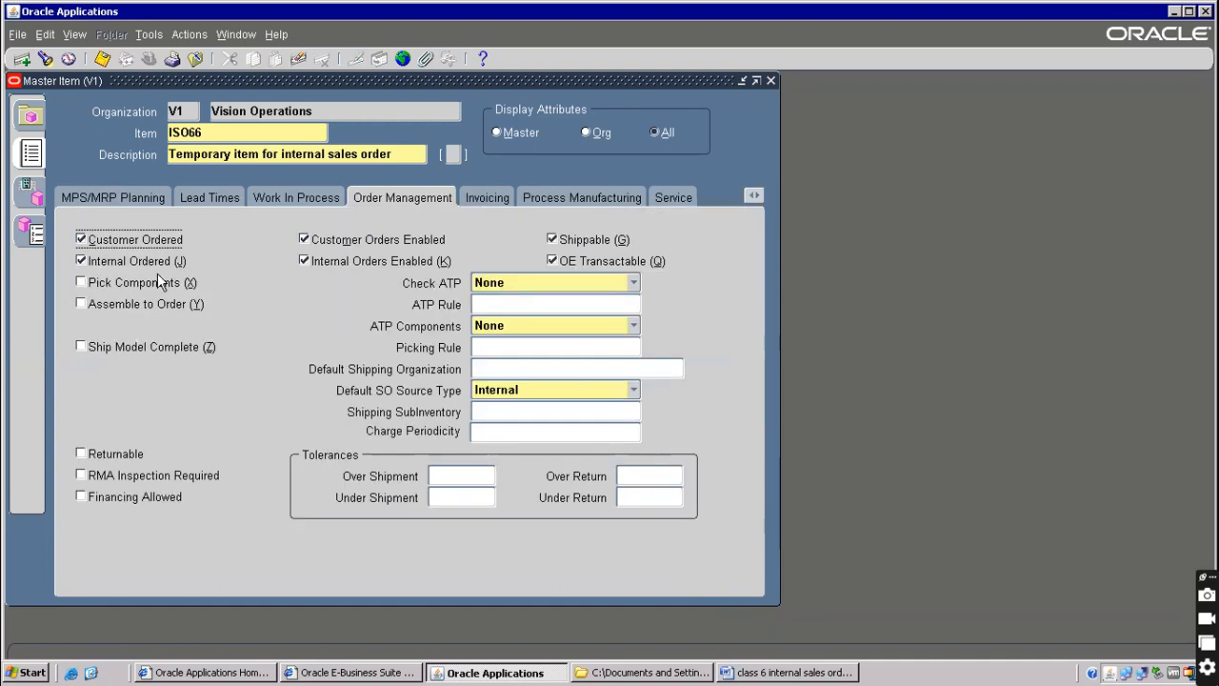
{"action": "double_click", "coordinate": [233, 130]}
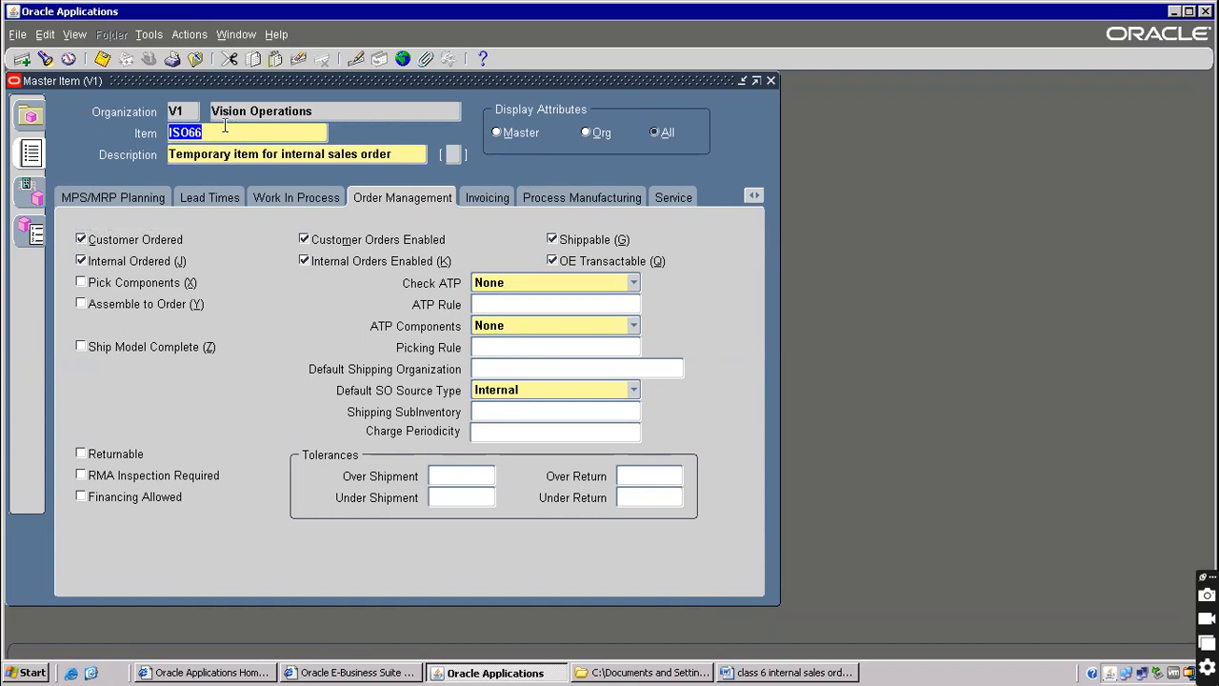
{"action": "left_click", "coordinate": [149, 34]}
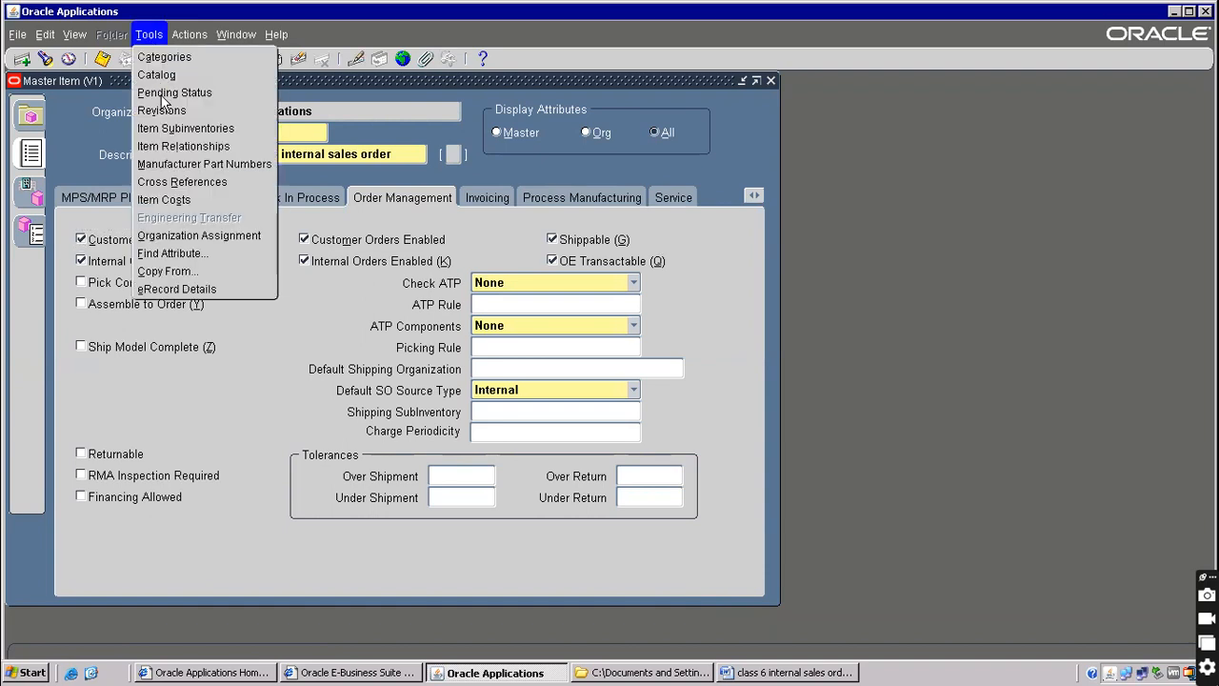
Apply the Purchased Item template to item ISO66 via Copy From
{"action": "left_click", "coordinate": [172, 238]}
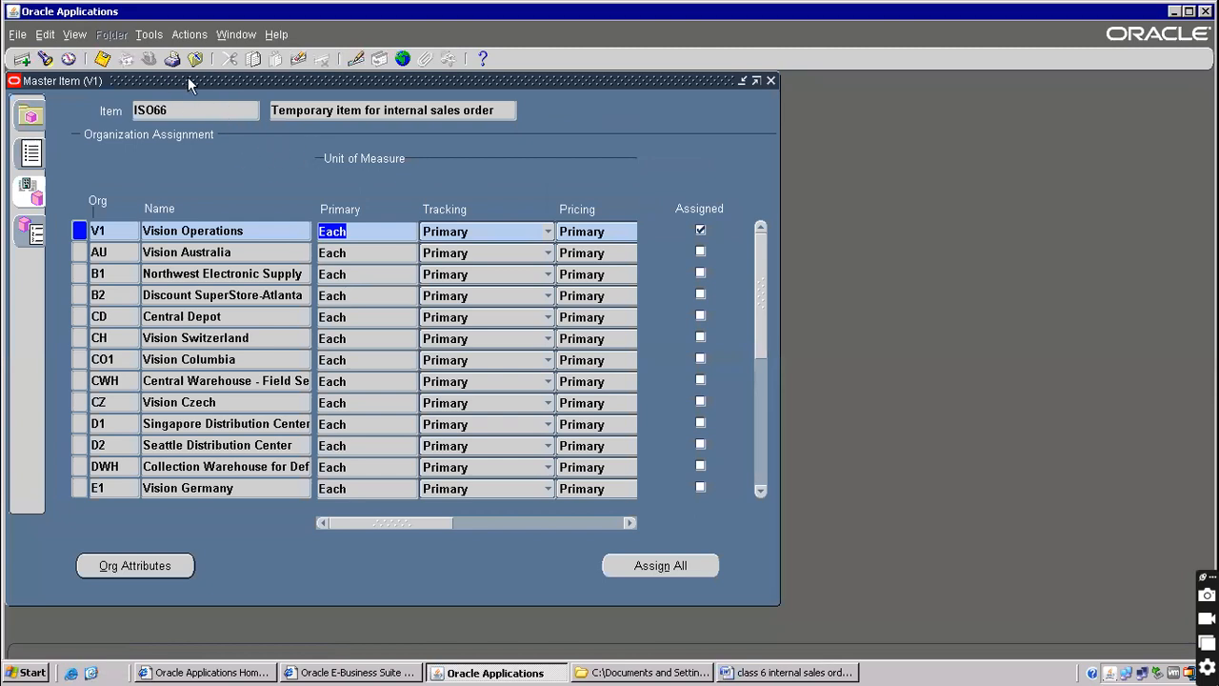
{"action": "left_click", "coordinate": [31, 153]}
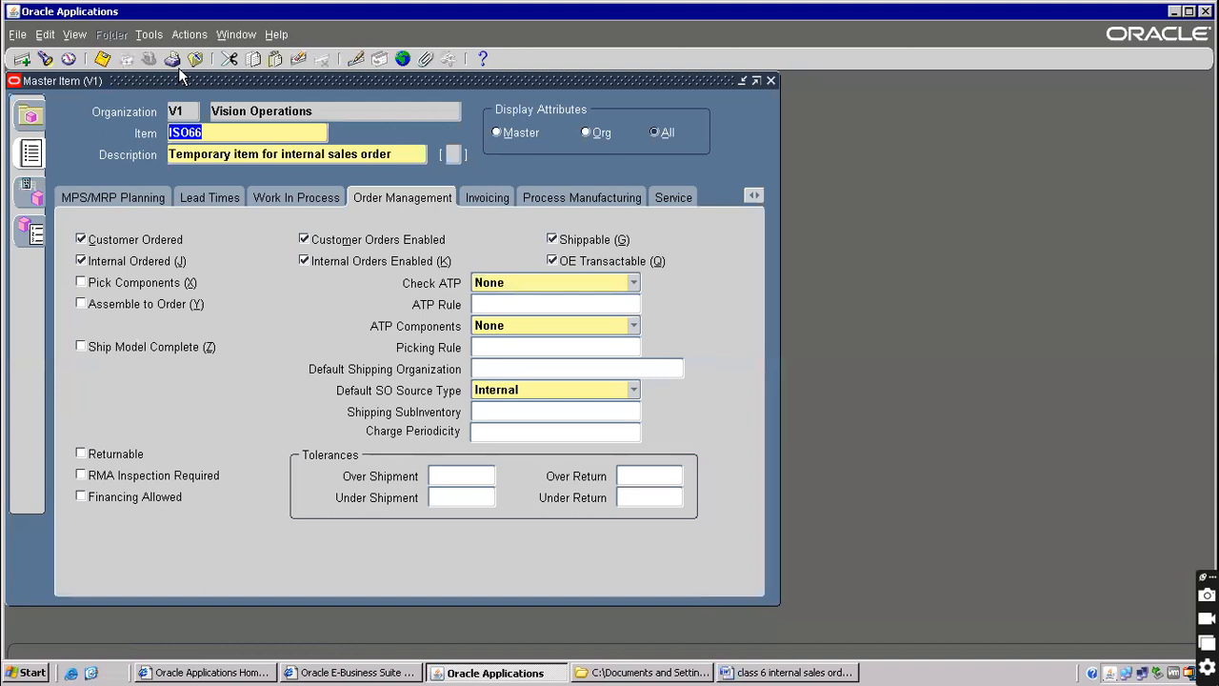
{"action": "left_click", "coordinate": [148, 35]}
{"action": "left_click", "coordinate": [160, 270]}
{"action": "type", "text": "pu"}
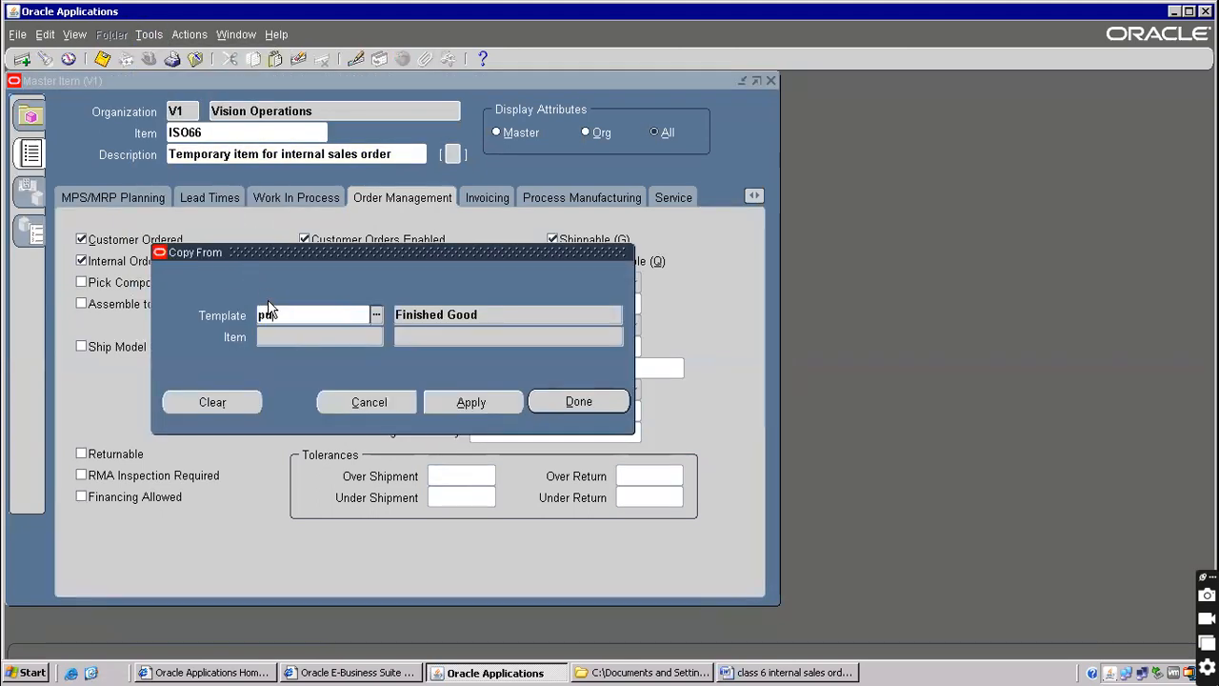
{"action": "key", "text": "Tab"}
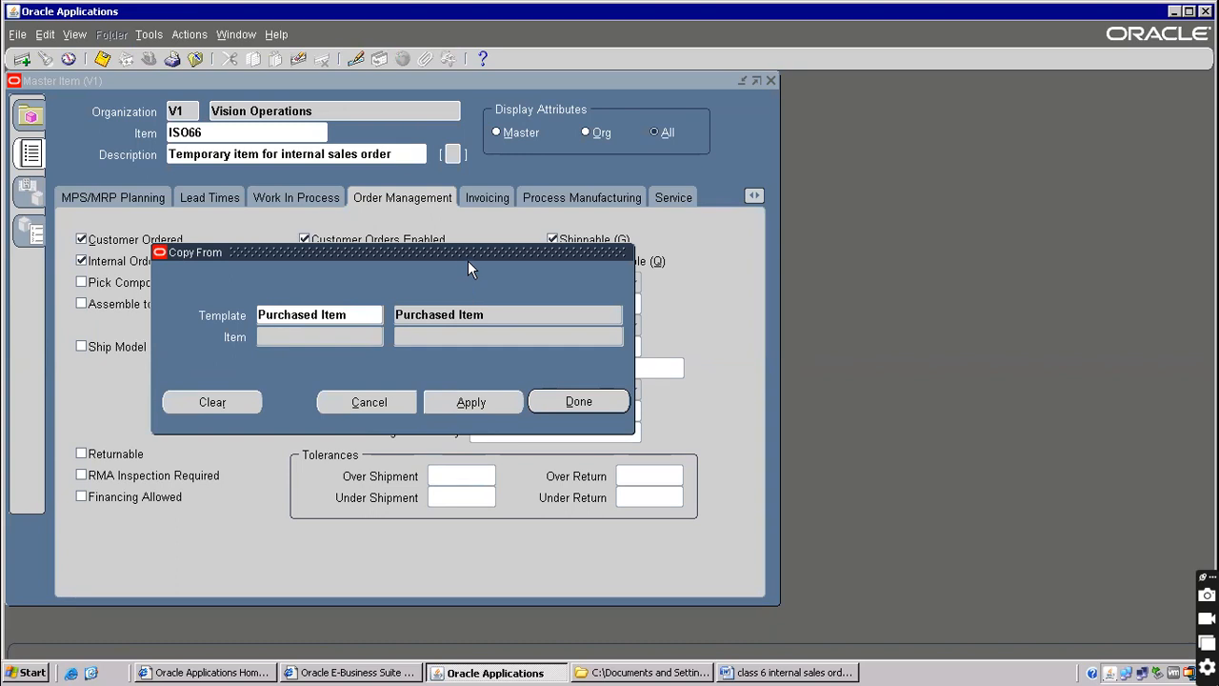
{"action": "left_click_drag", "start_coordinate": [468, 250], "coordinate": [811, 397]}
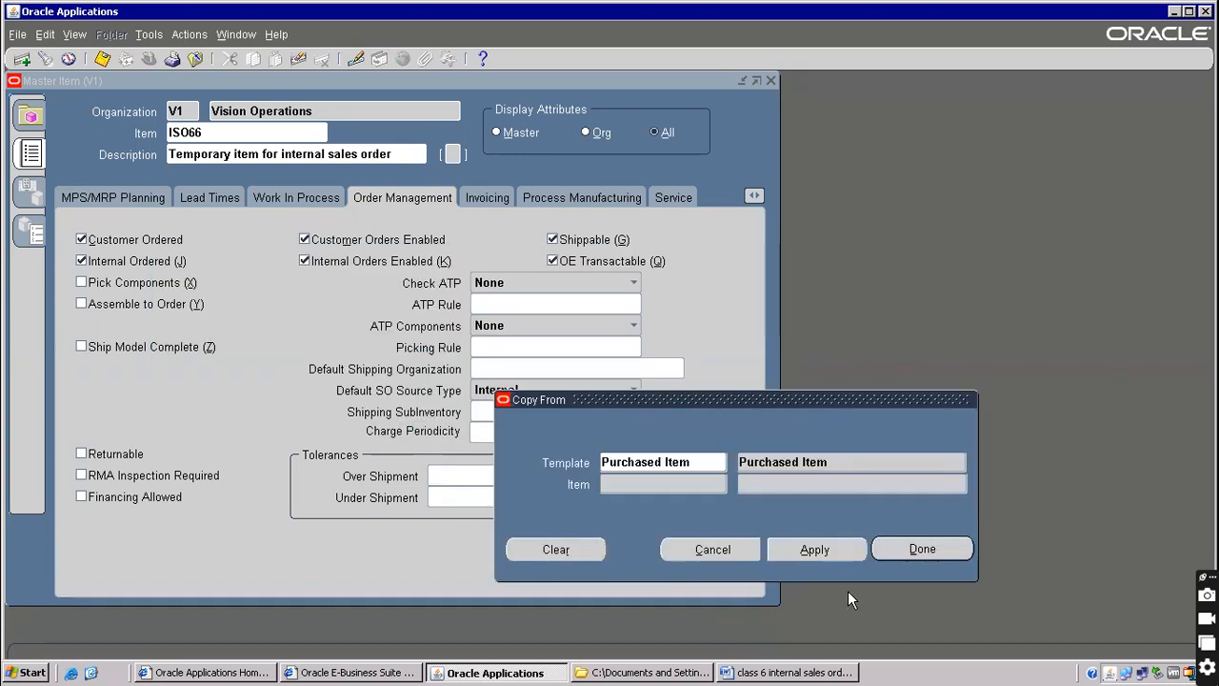
{"action": "left_click", "coordinate": [810, 556]}
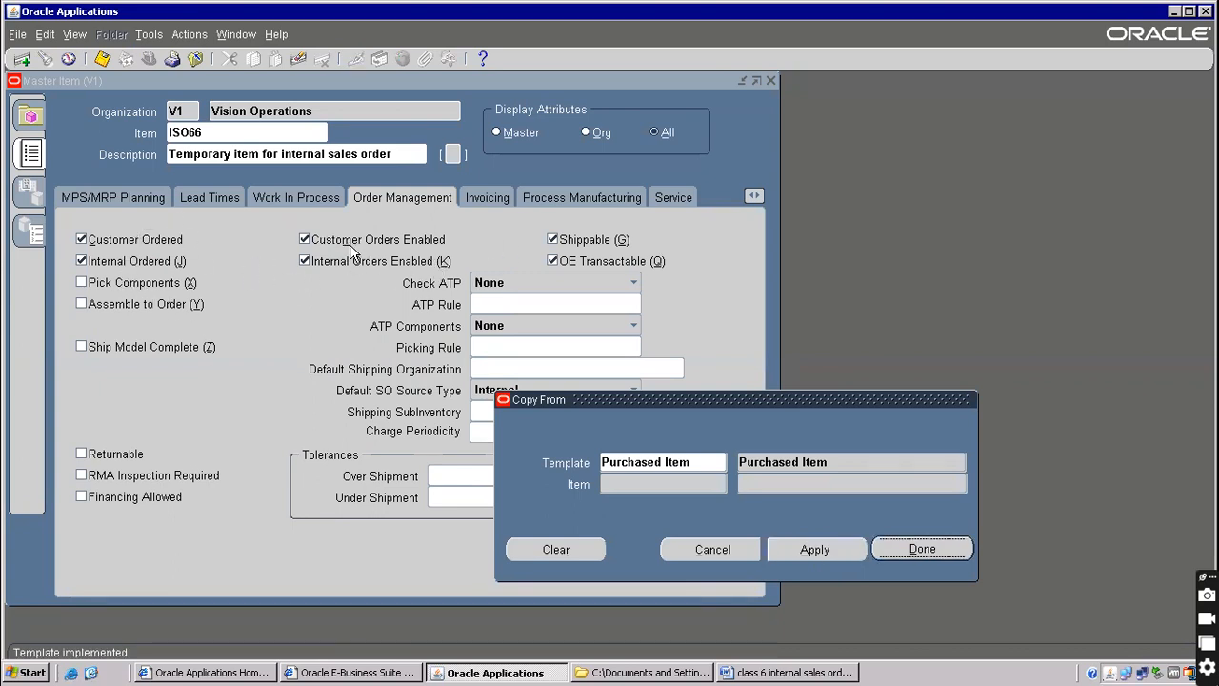
Close the template dialog and the item form, discarding the unsaved ISO66 changes
{"action": "left_click", "coordinate": [805, 550]}
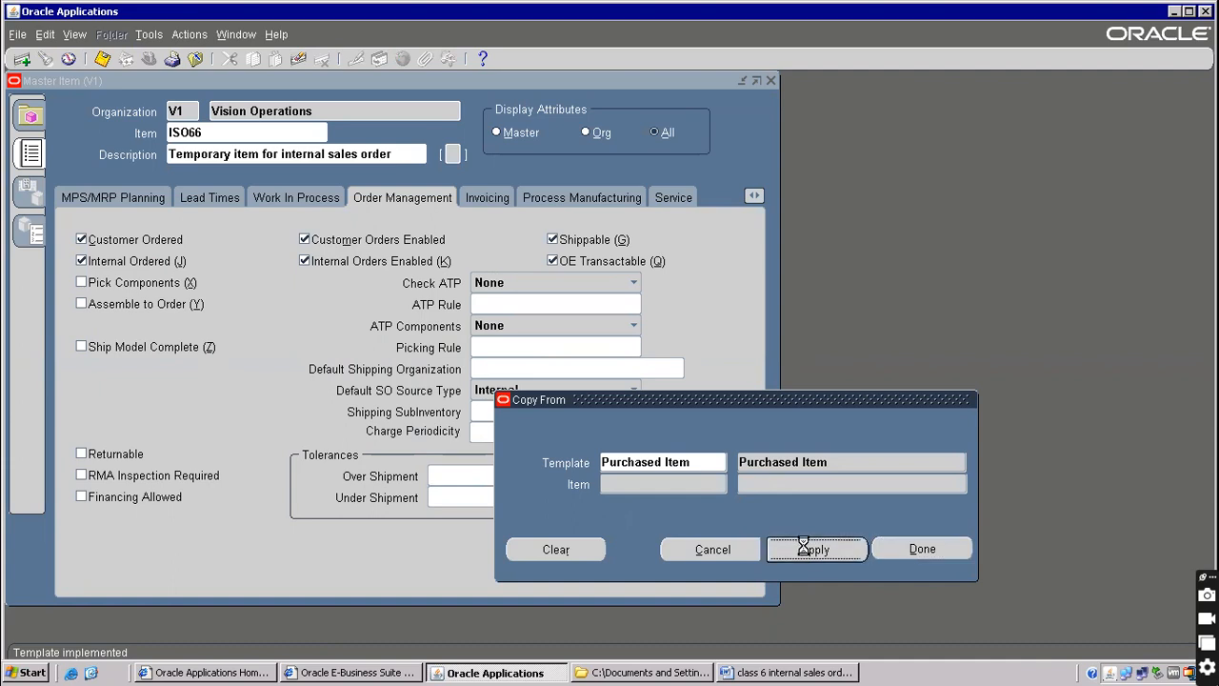
{"action": "left_click", "coordinate": [914, 550]}
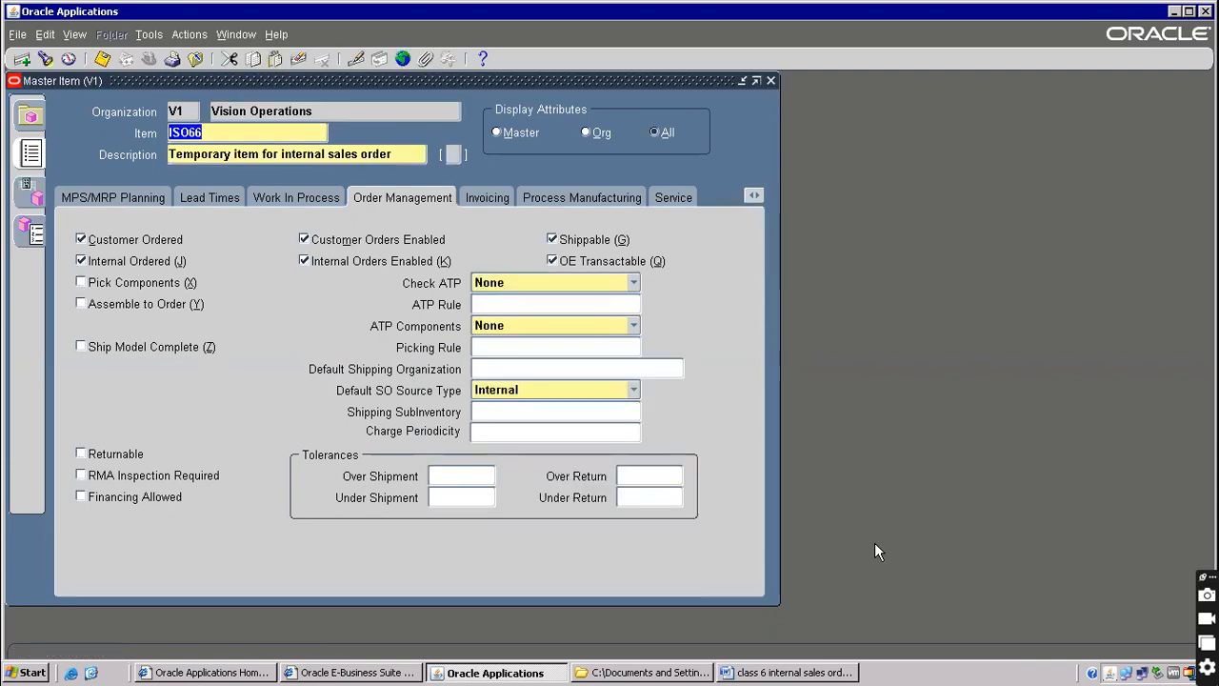
{"action": "key", "text": "F4"}
{"action": "left_click", "coordinate": [650, 405]}
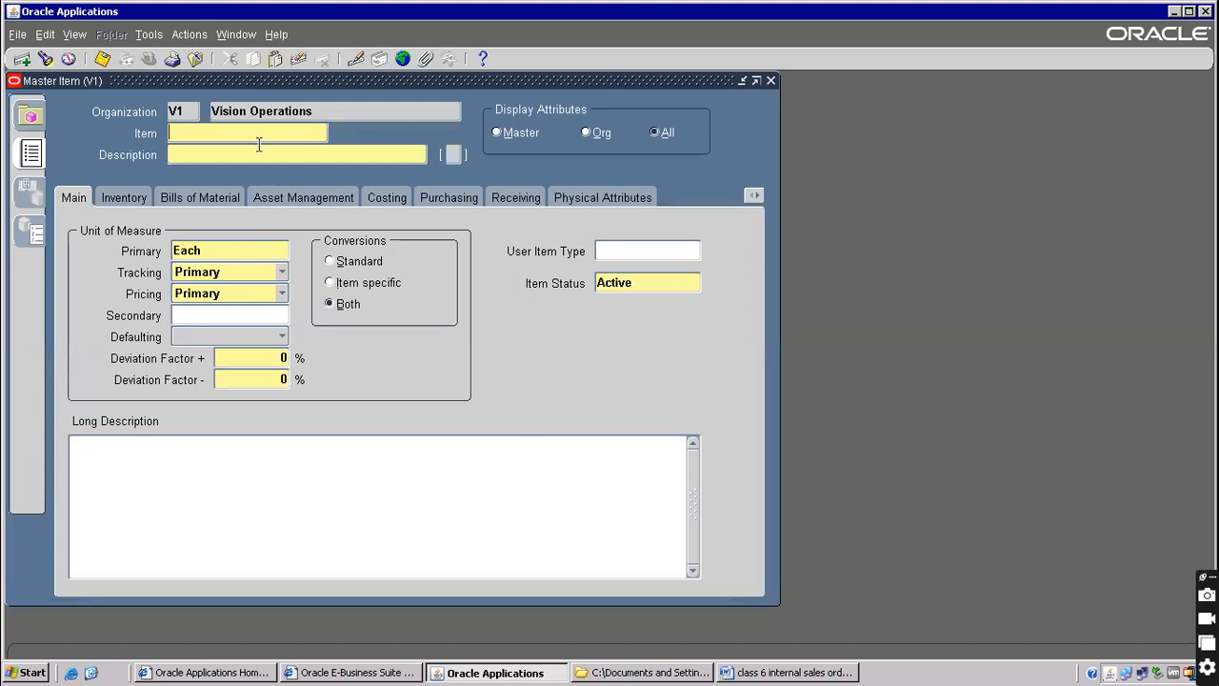
Create master item 565656 with description 'ISO Item' and save it
{"action": "type", "text": "7777"}
{"action": "left_click", "coordinate": [263, 152]}
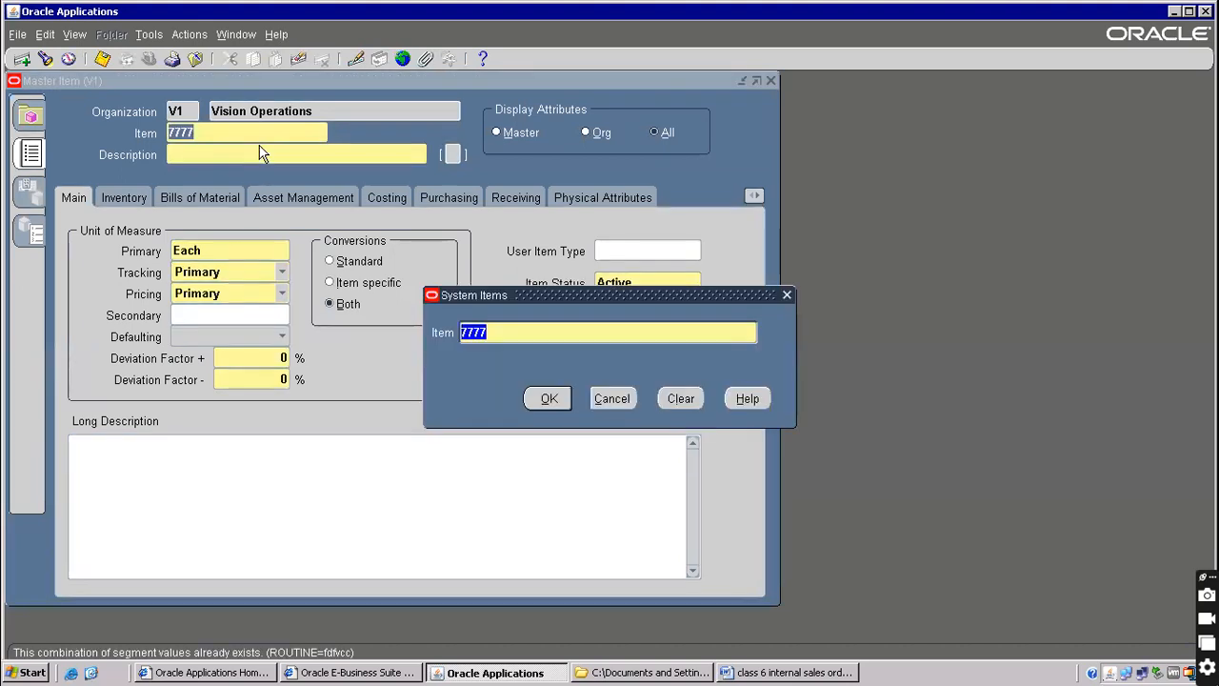
{"action": "type", "text": "565656"}
{"action": "key", "text": "Return"}
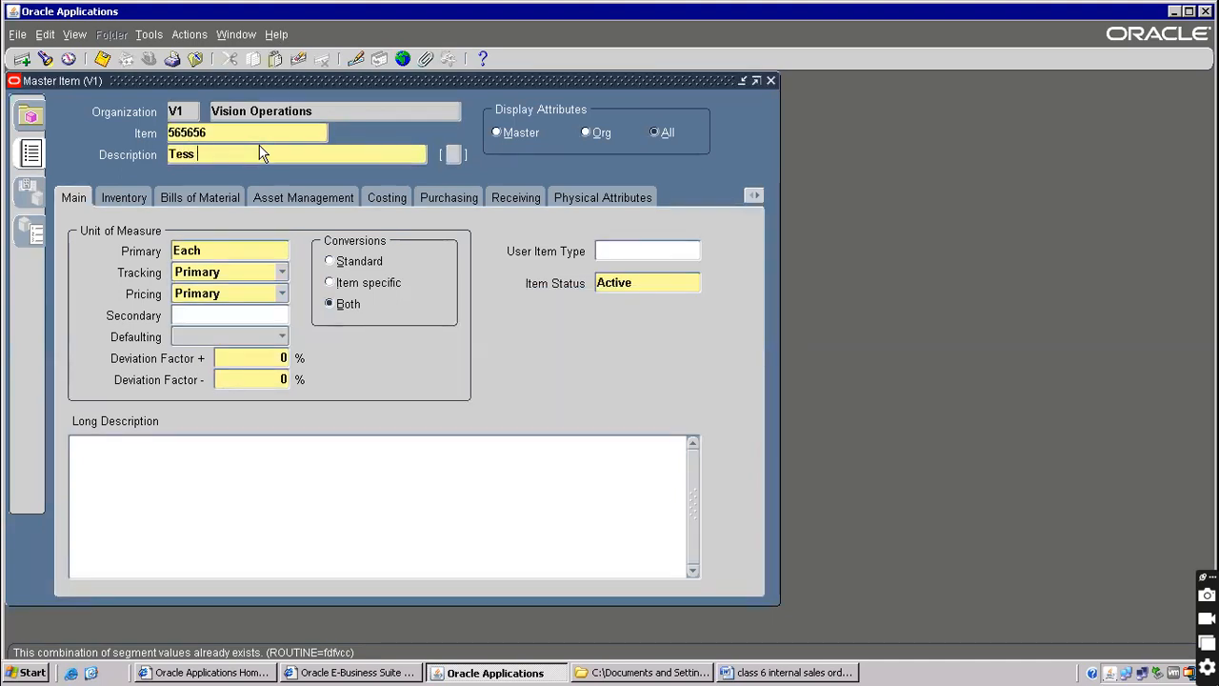
{"action": "key", "text": "BackSpace"}
{"action": "key", "text": "BackSpace"}
{"action": "type", "text": "ISO ITem"}
{"action": "key", "text": "BackSpace"}
{"action": "key", "text": "BackSpace"}
{"action": "key", "text": "BackSpace"}
{"action": "type", "text": "tem"}
{"action": "key", "text": "ctrl+s"}
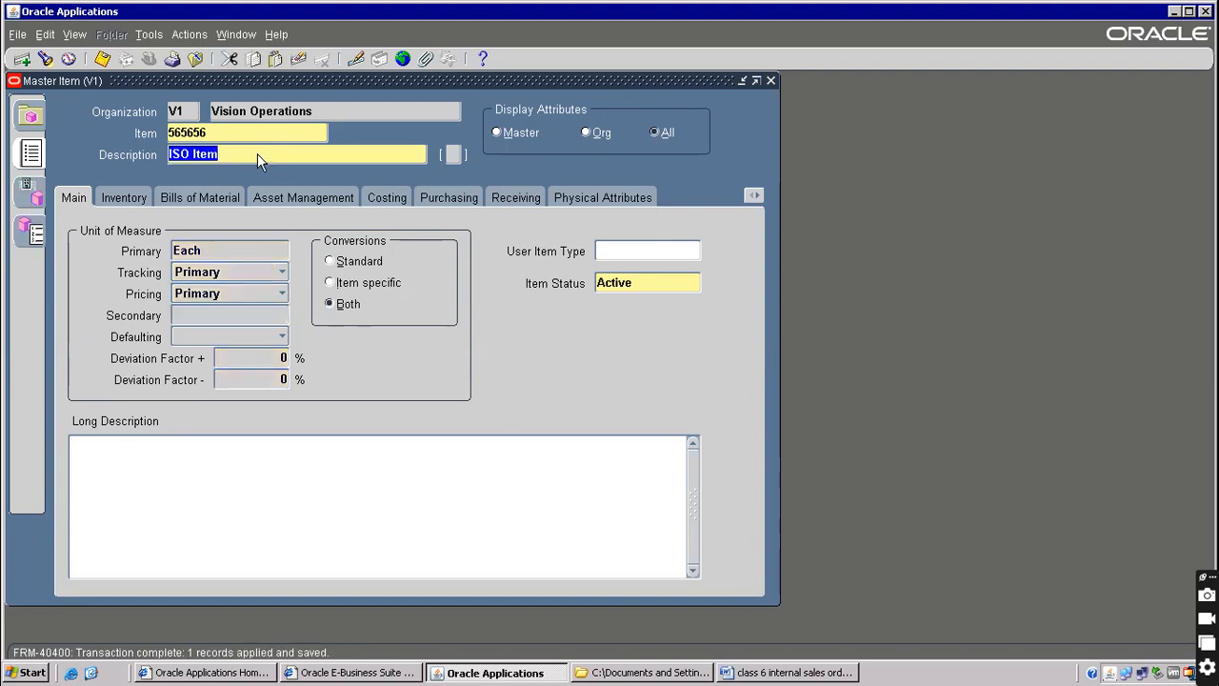
Apply the Purchased Item template to 565656 and show its Order Management attributes
{"action": "left_click", "coordinate": [145, 35]}
{"action": "left_click", "coordinate": [160, 268]}
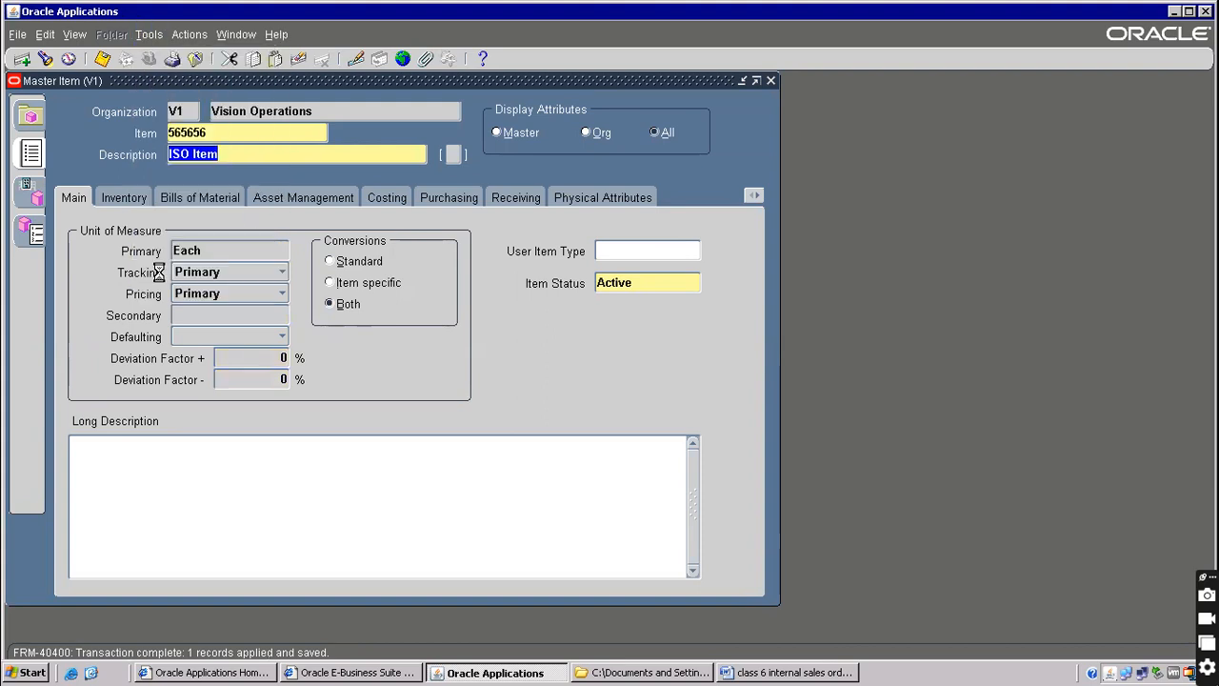
{"action": "type", "text": "p"}
{"action": "key", "text": "Tab"}
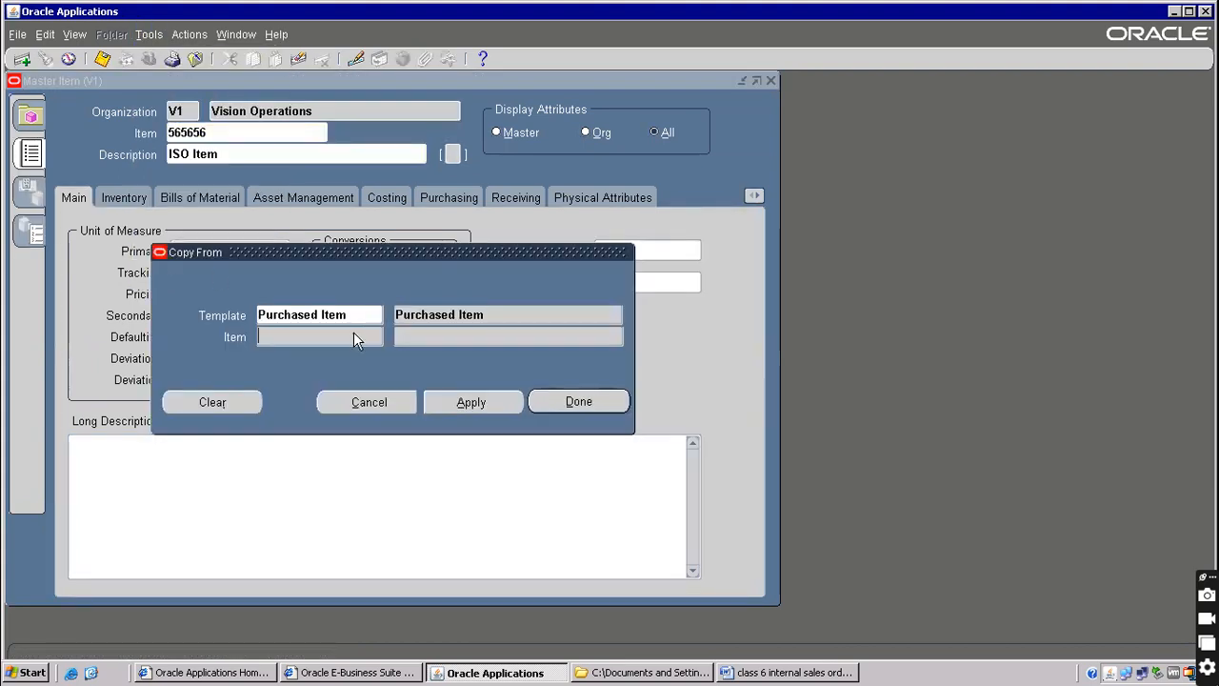
{"action": "left_click", "coordinate": [473, 403]}
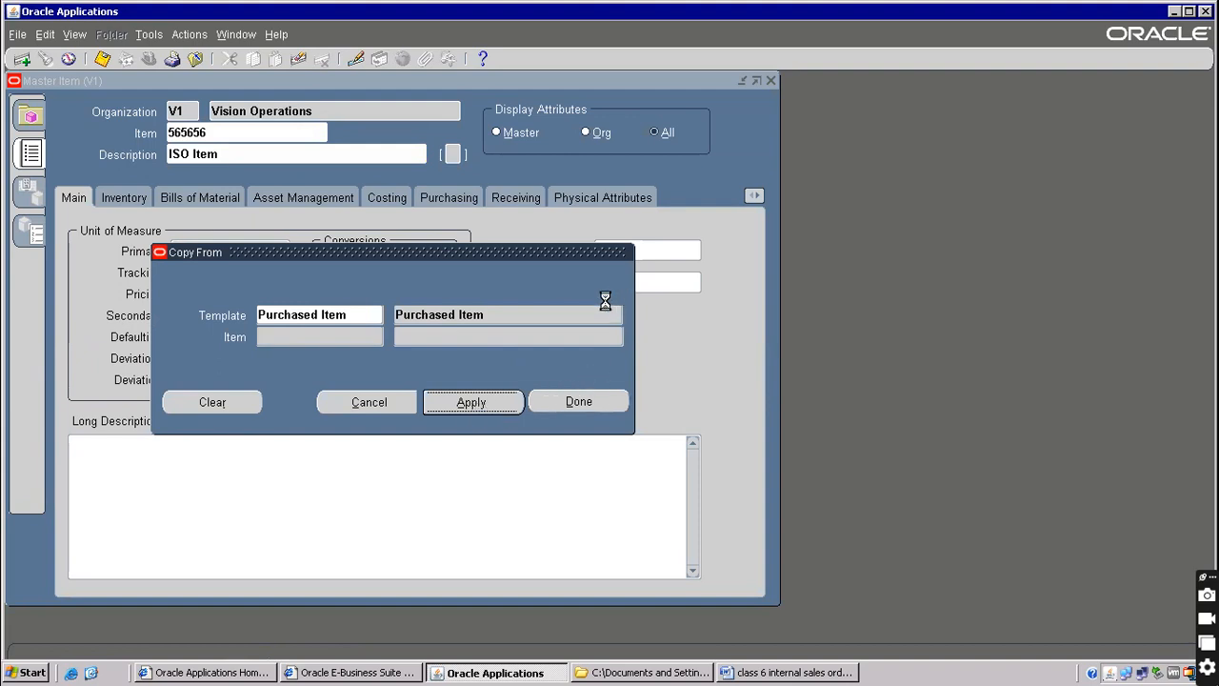
{"action": "left_click", "coordinate": [571, 402]}
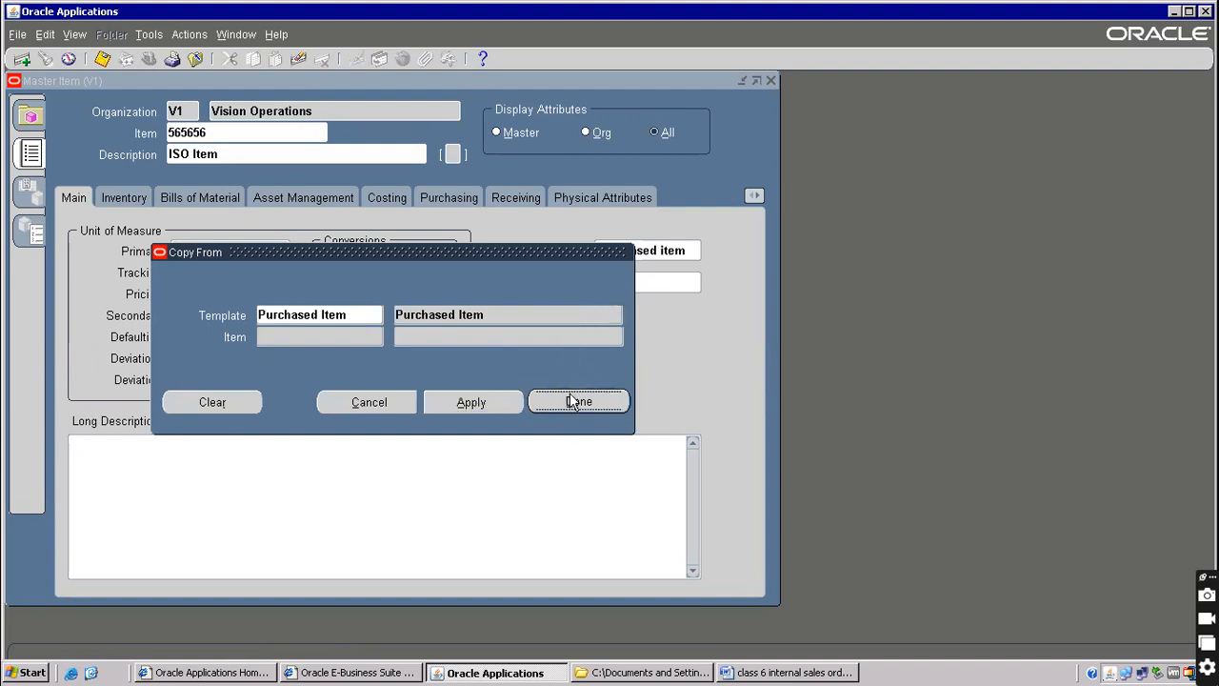
{"action": "left_click", "coordinate": [568, 402]}
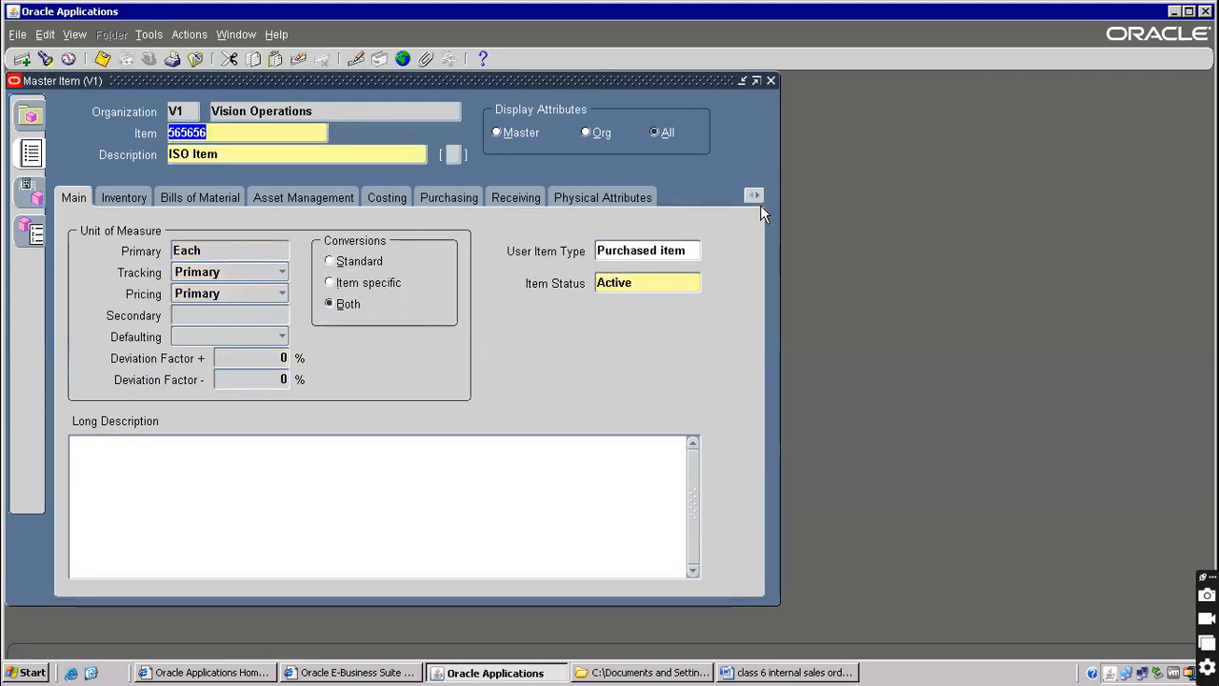
{"action": "left_click", "coordinate": [755, 197]}
{"action": "left_click", "coordinate": [680, 442]}
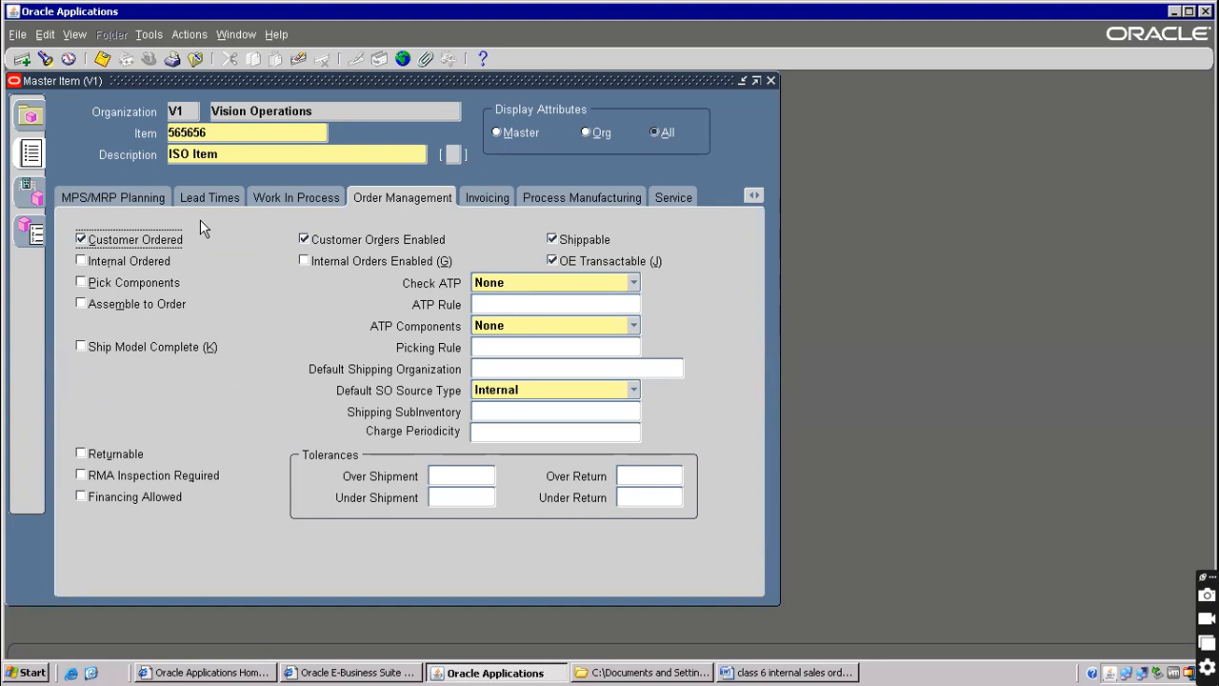
Copy the Finished Good template onto 565656, dismissing the item costs note
{"action": "left_click", "coordinate": [149, 35]}
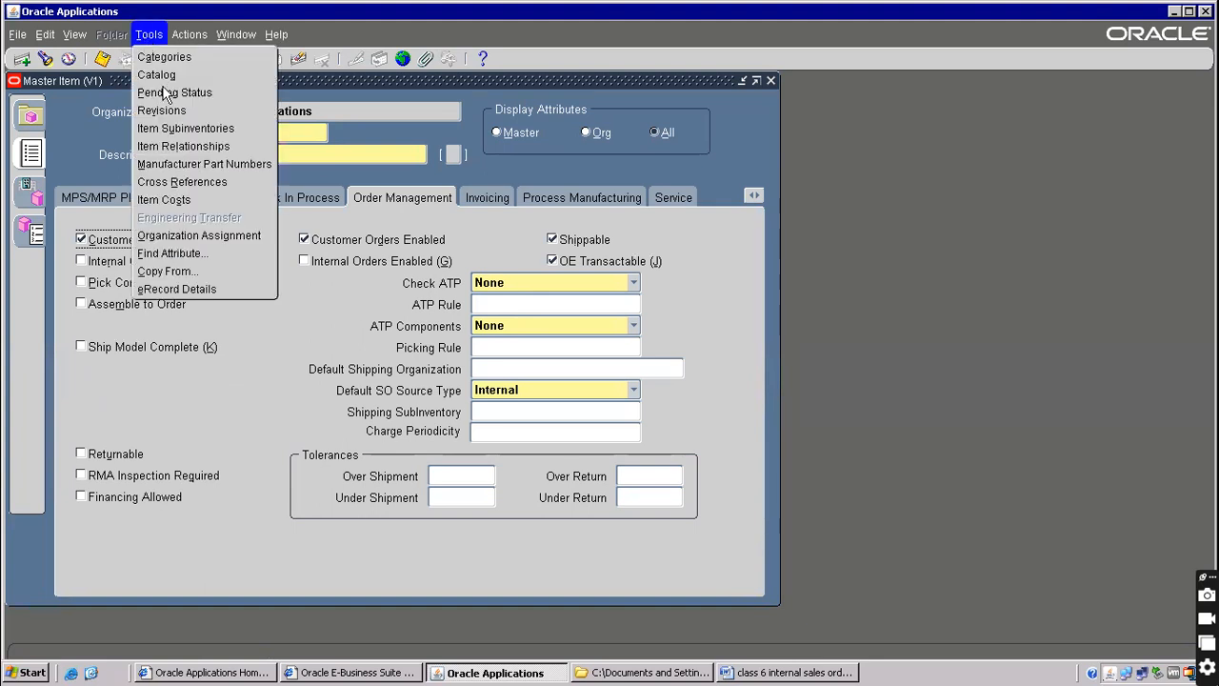
{"action": "left_click", "coordinate": [142, 271]}
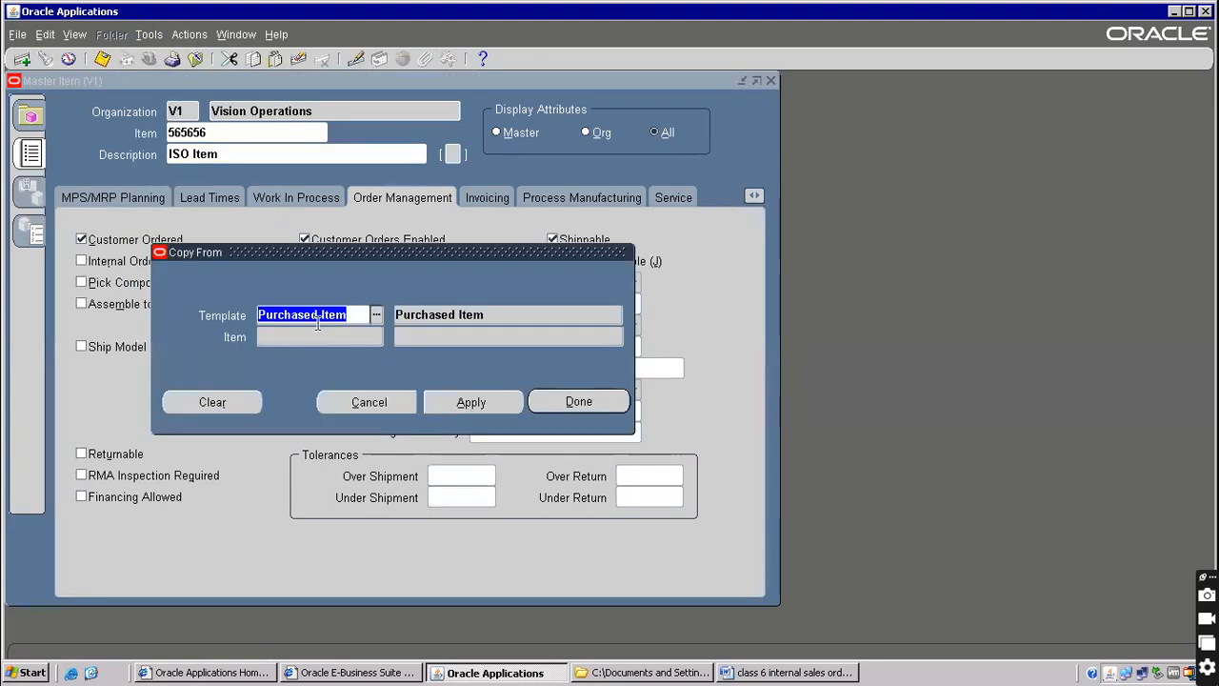
{"action": "type", "text": "Fin"}
{"action": "key", "text": "Tab"}
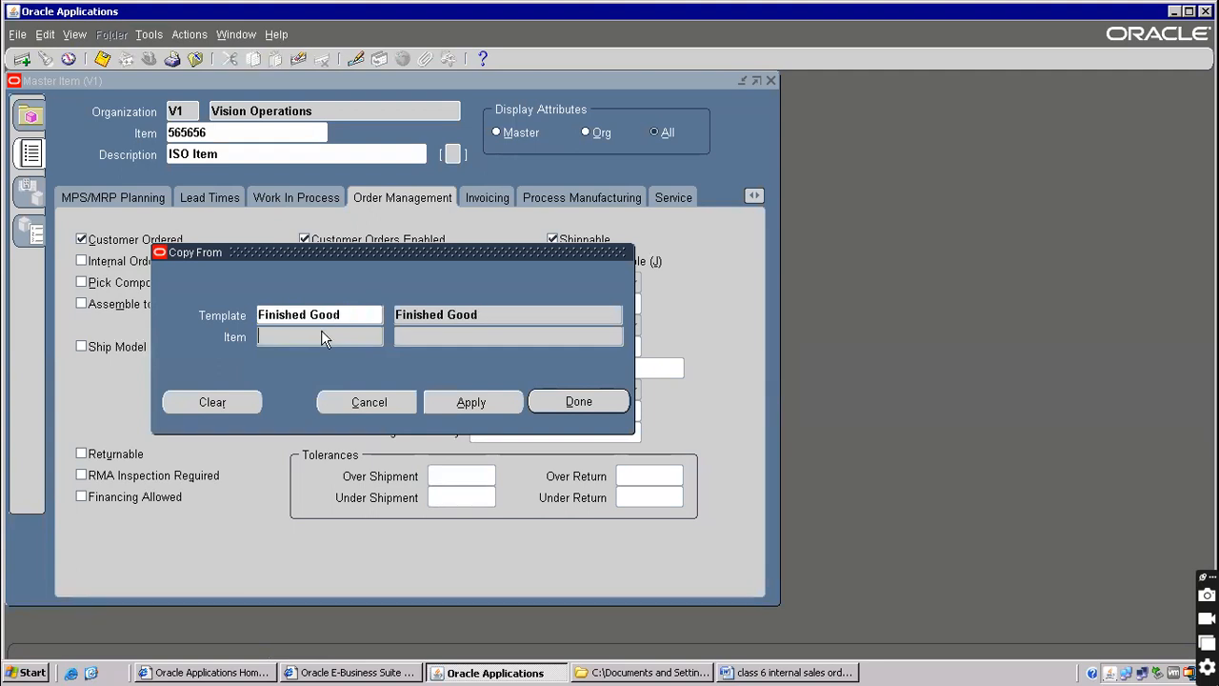
{"action": "left_click", "coordinate": [468, 403]}
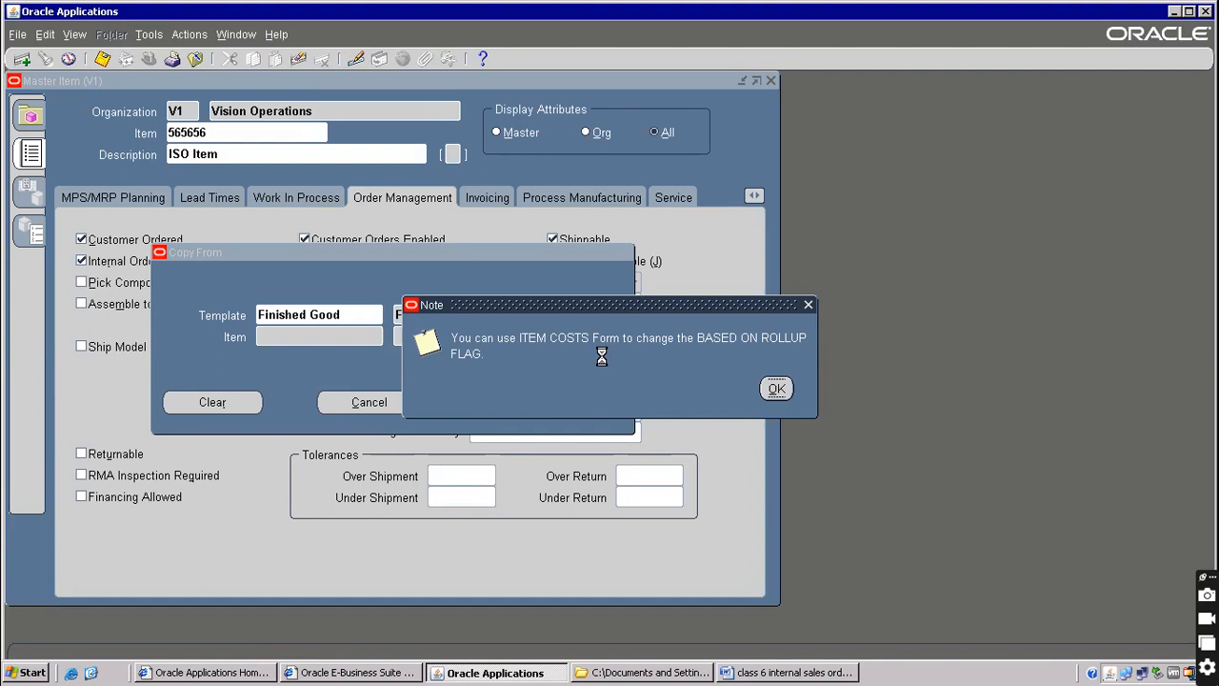
{"action": "key", "text": "Return"}
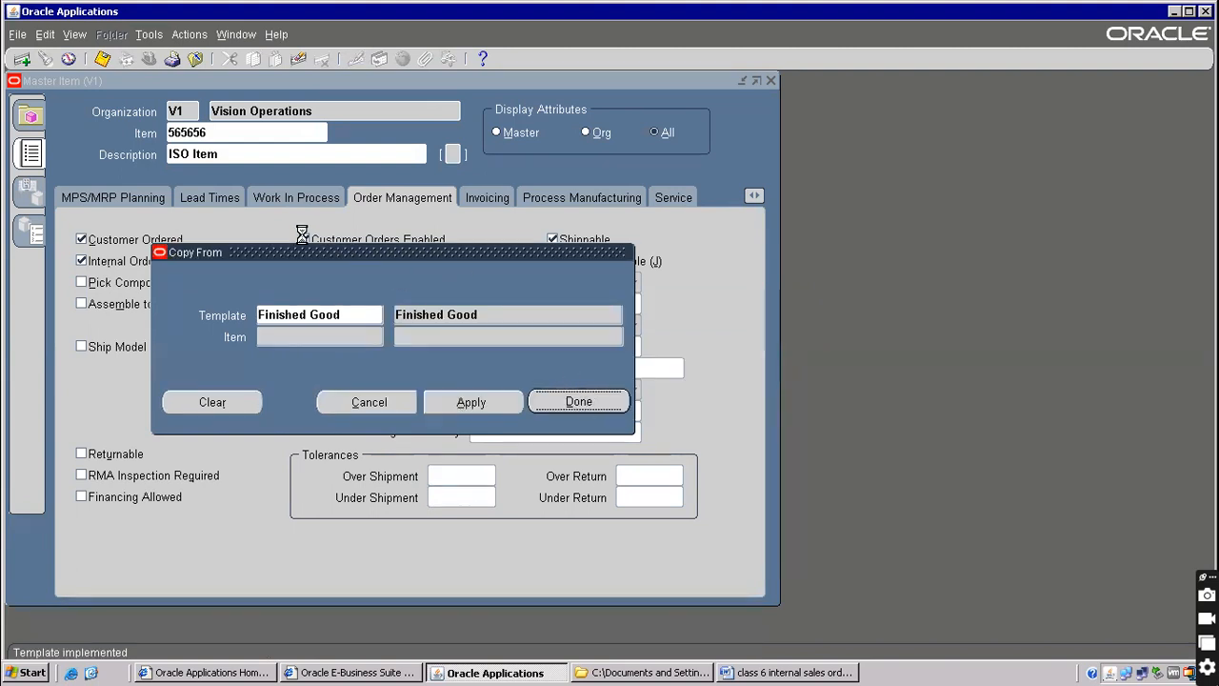
{"action": "left_click", "coordinate": [84, 34]}
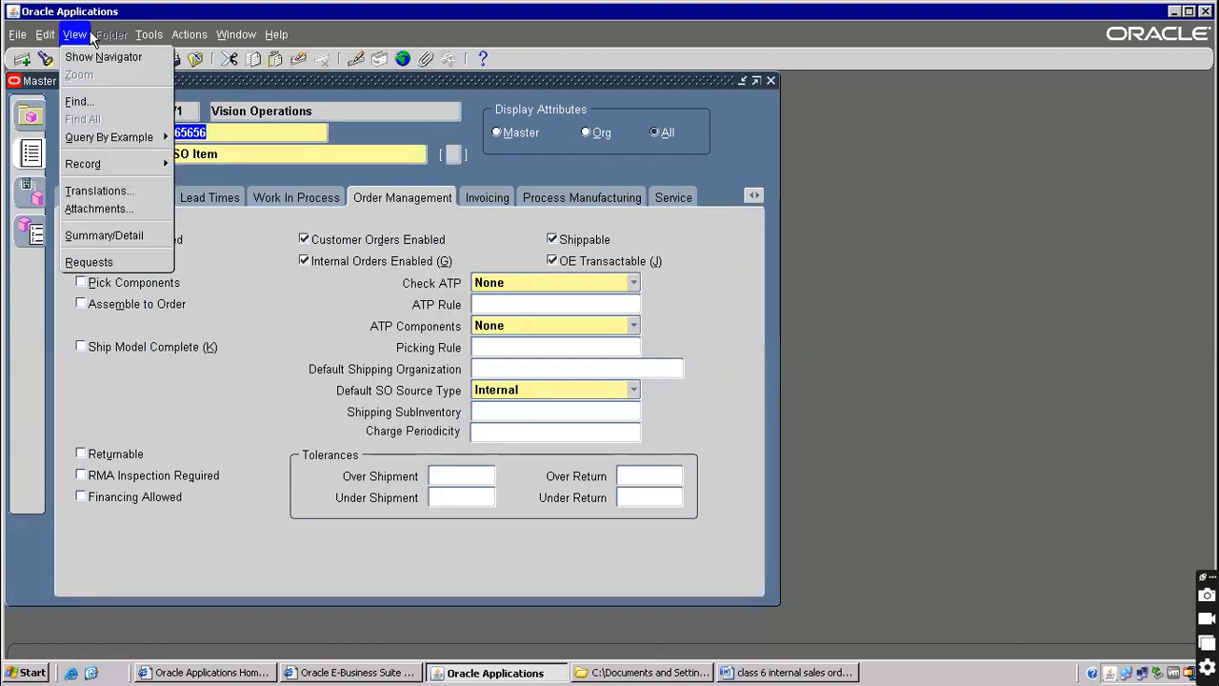
Assign 565656 to Seattle Manufacturing M1 and Boston Manufacturing M2, save, and return to Word
{"action": "mouse_move", "coordinate": [147, 36]}
{"action": "left_click", "coordinate": [171, 235]}
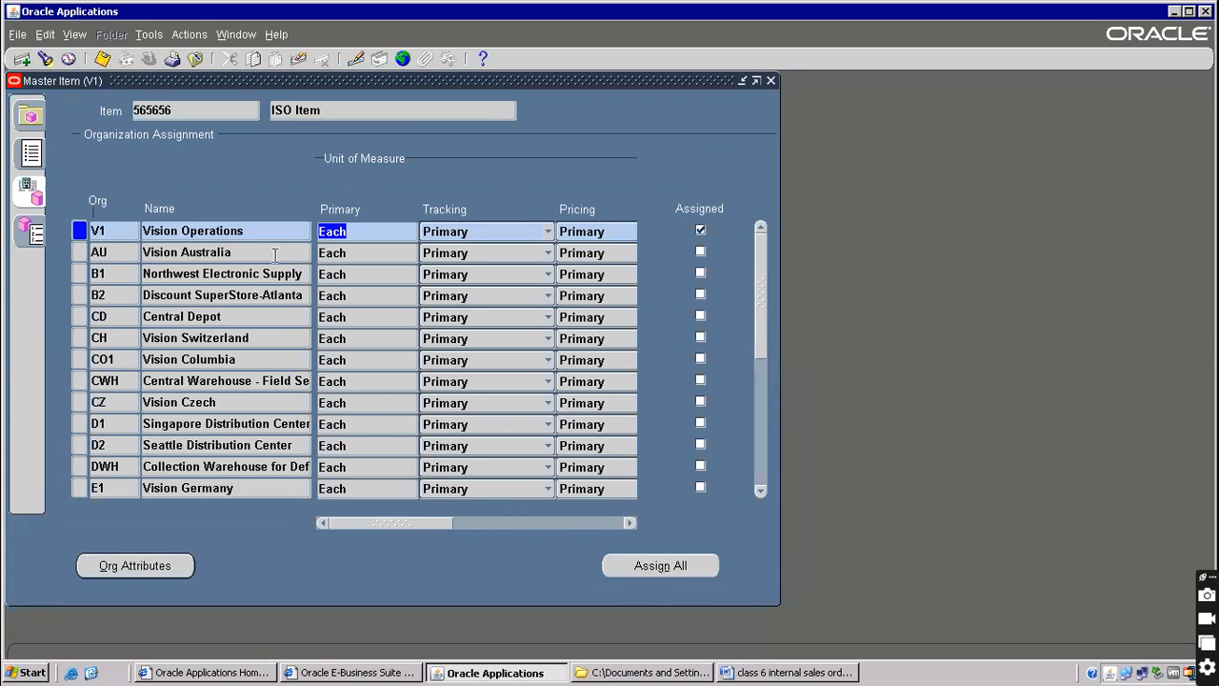
{"action": "key", "text": "F11"}
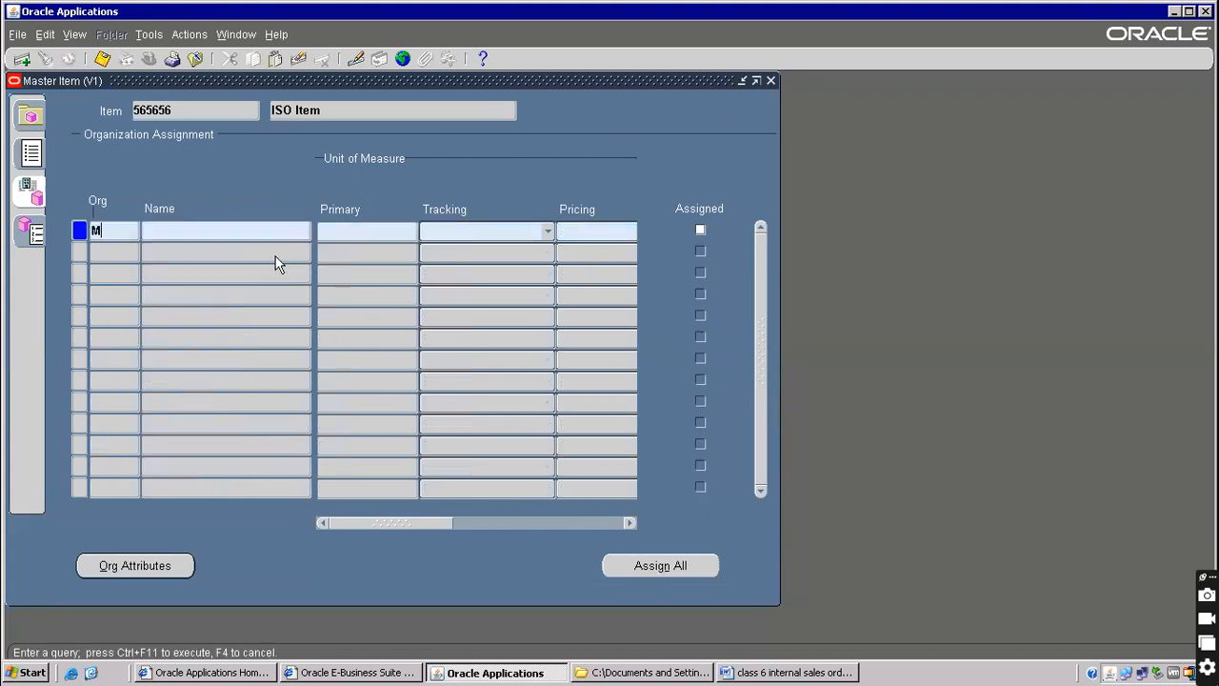
{"action": "type", "text": "M%"}
{"action": "key", "text": "ctrl+F11"}
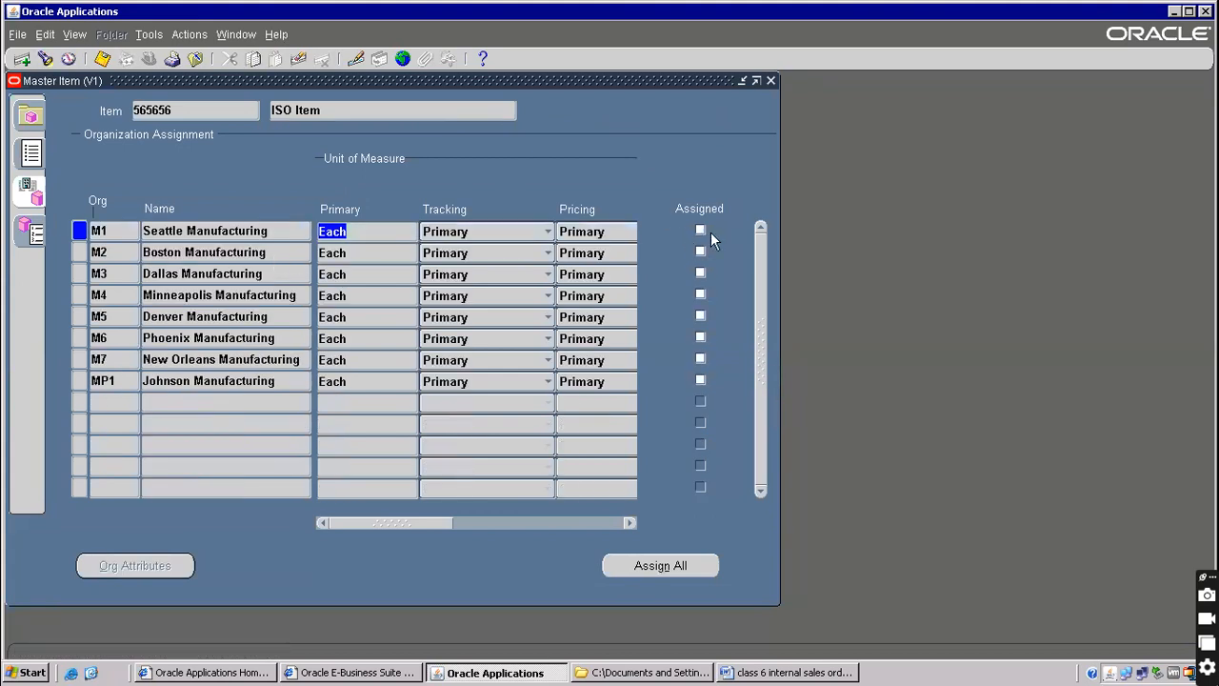
{"action": "left_click", "coordinate": [701, 229]}
{"action": "left_click", "coordinate": [701, 252]}
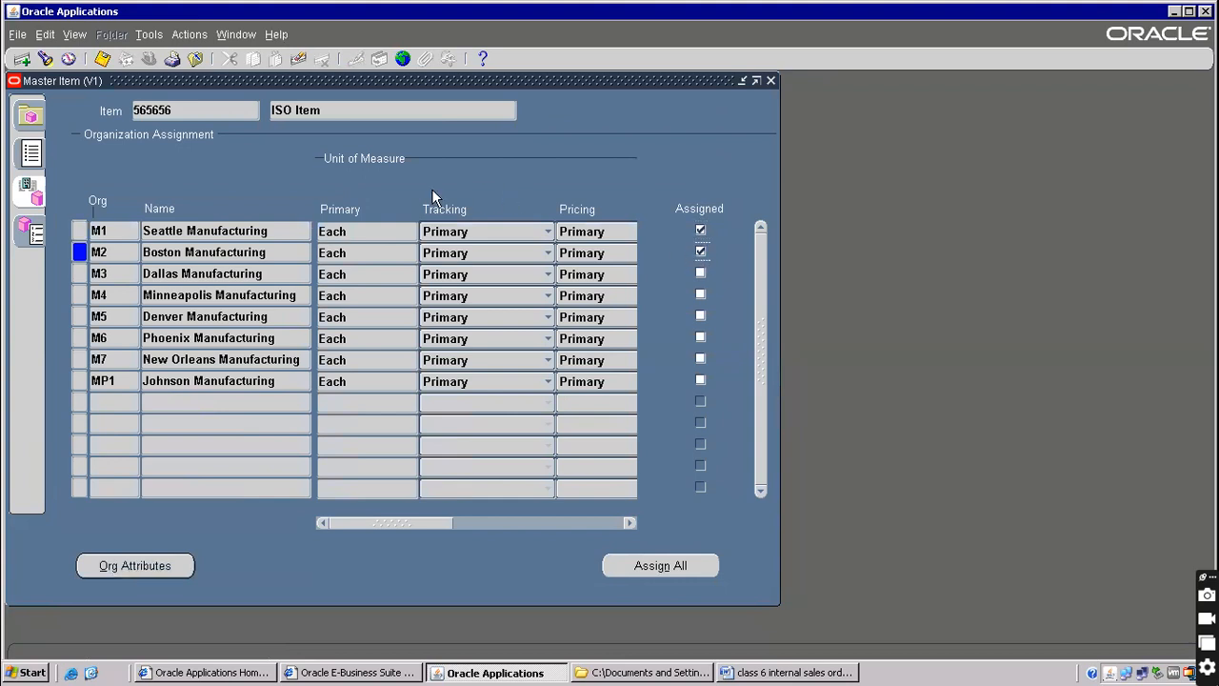
{"action": "left_click", "coordinate": [102, 57]}
{"action": "left_click", "coordinate": [1190, 13]}
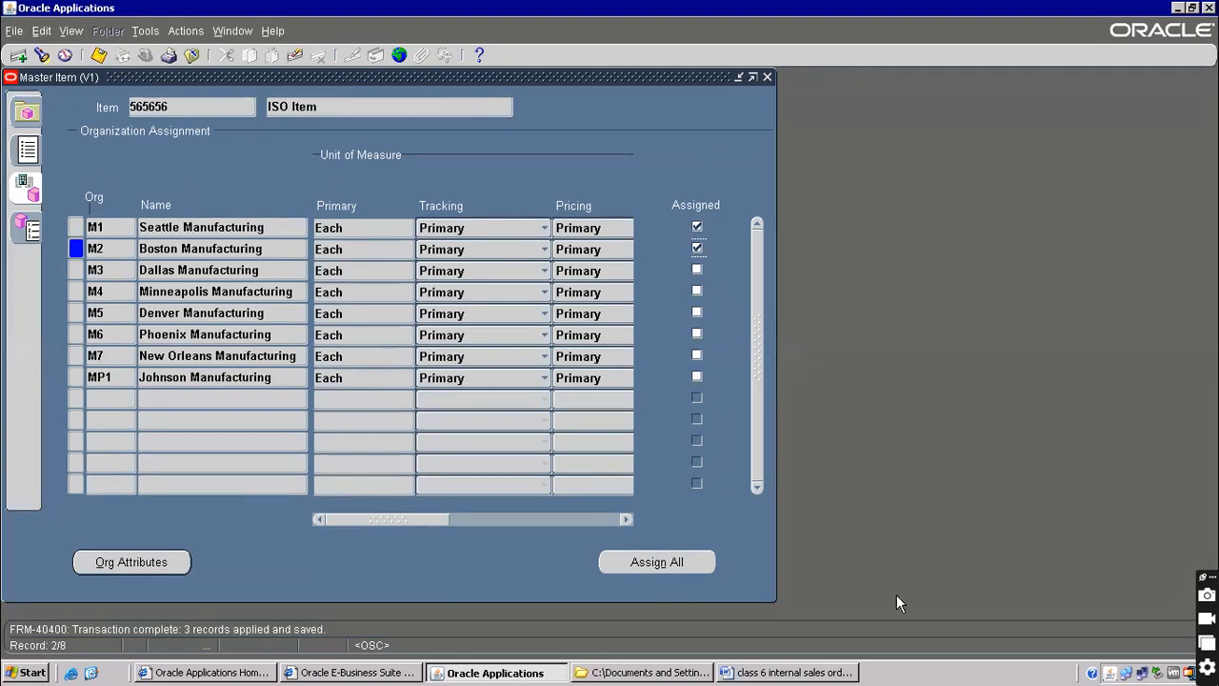
{"action": "left_click", "coordinate": [805, 672]}
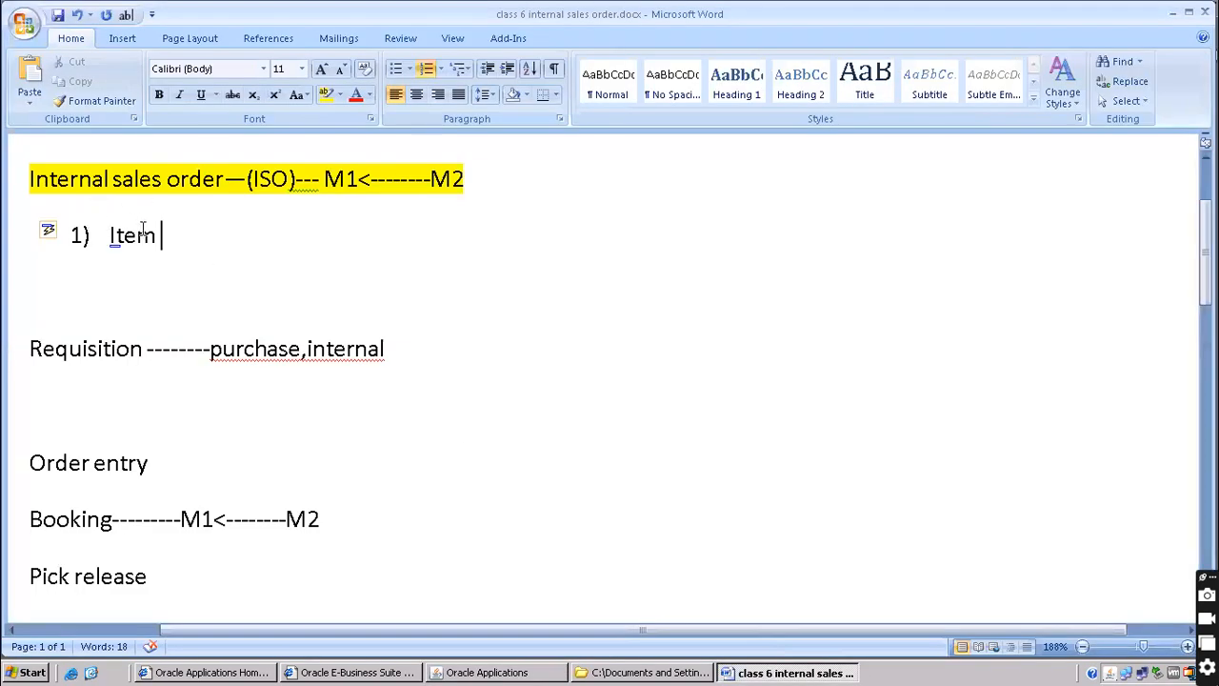
Finish 'Item creation' and add a second list item 'Onhand qty --- -'
{"action": "type", "text": "creation"}
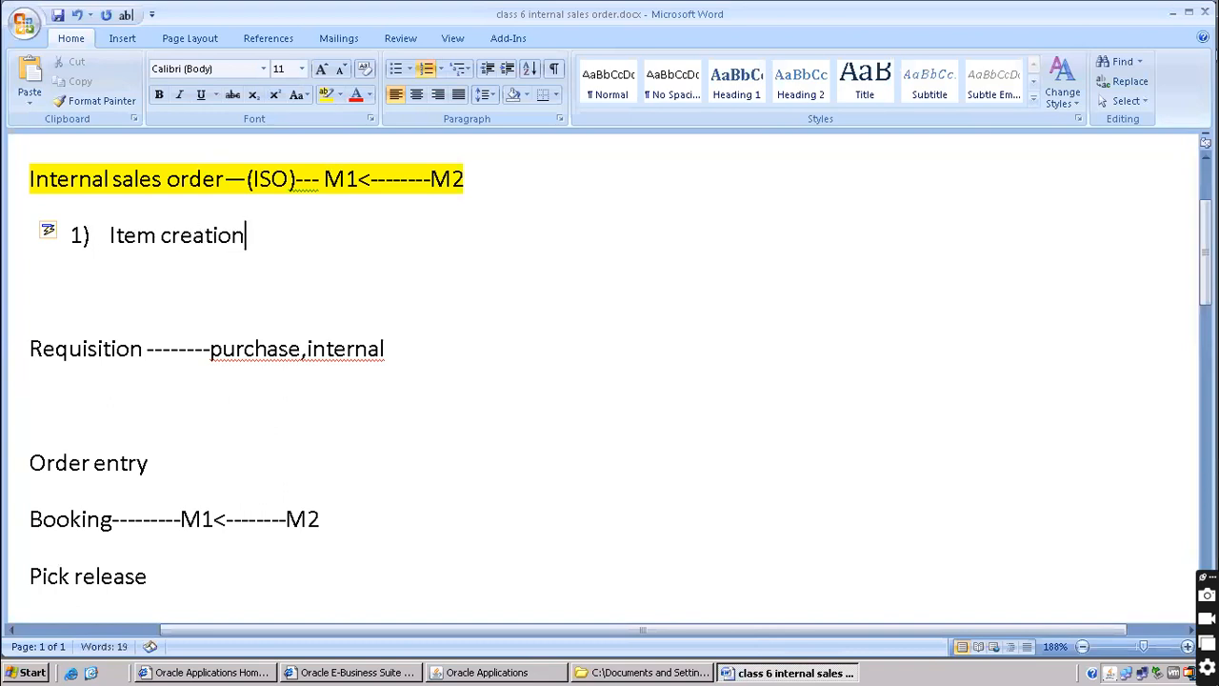
{"action": "key", "text": "Return"}
{"action": "type", "text": "o"}
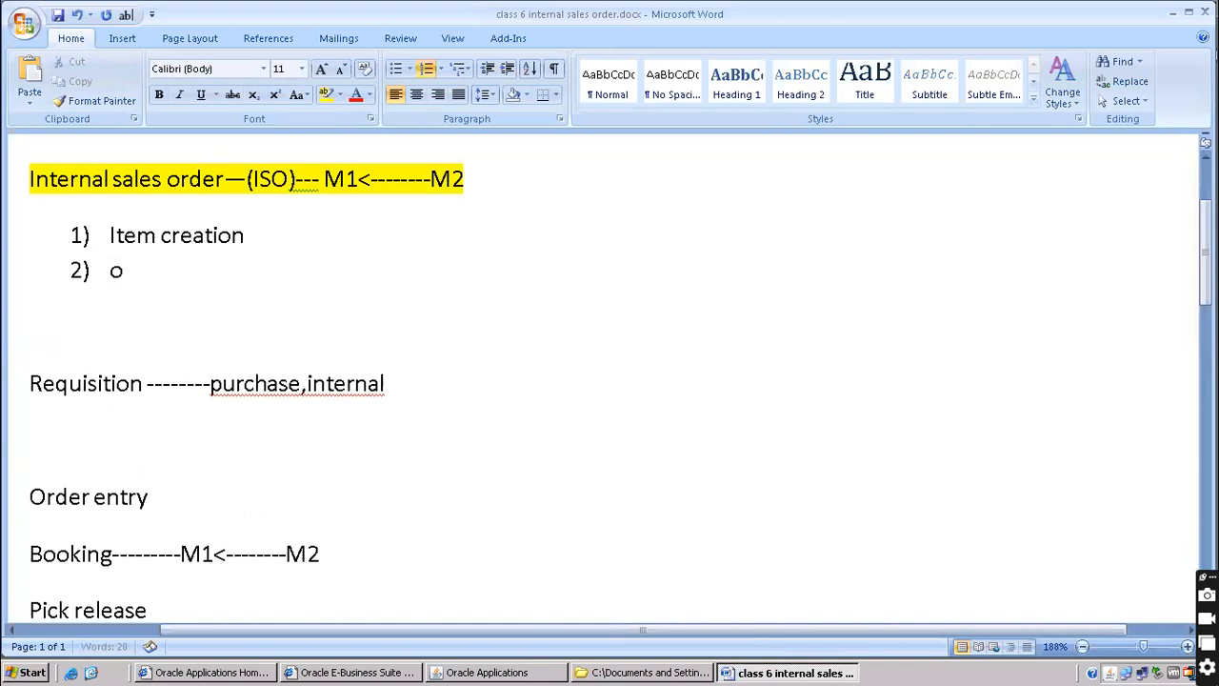
{"action": "type", "text": "nhand qty --- -"}
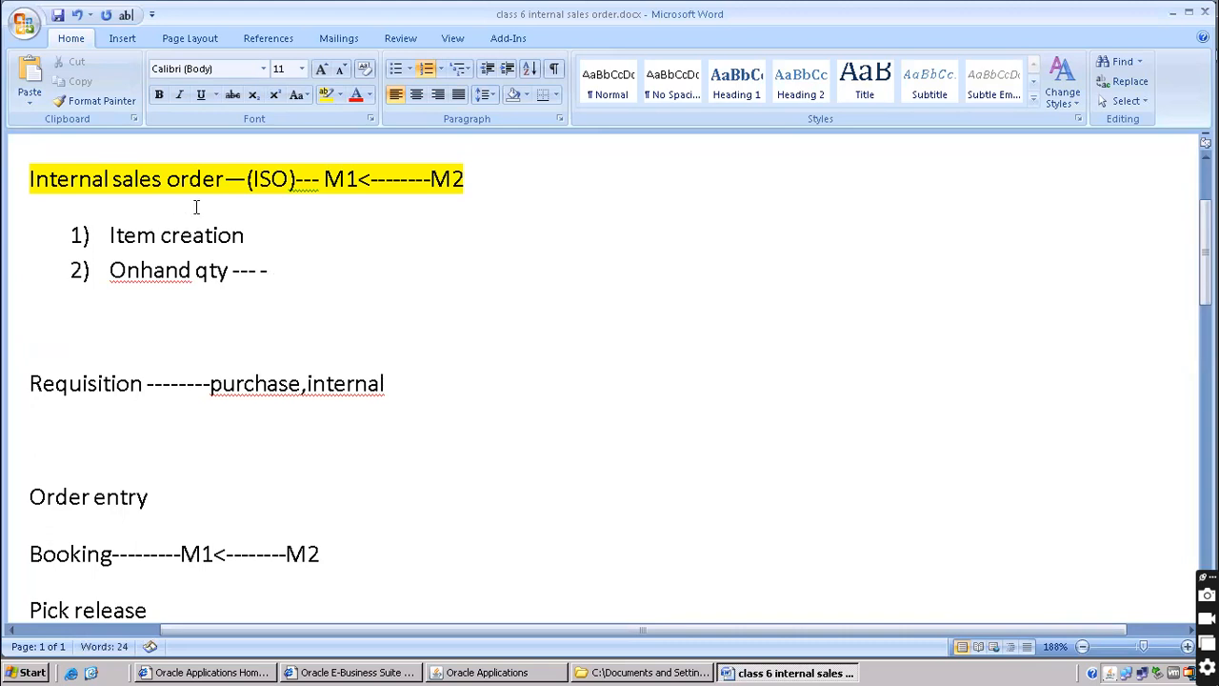
Check the arrow leading from M2 in the ISO heading, then return to Oracle's Master Item form
{"action": "left_click_drag", "start_coordinate": [361, 178], "coordinate": [370, 177]}
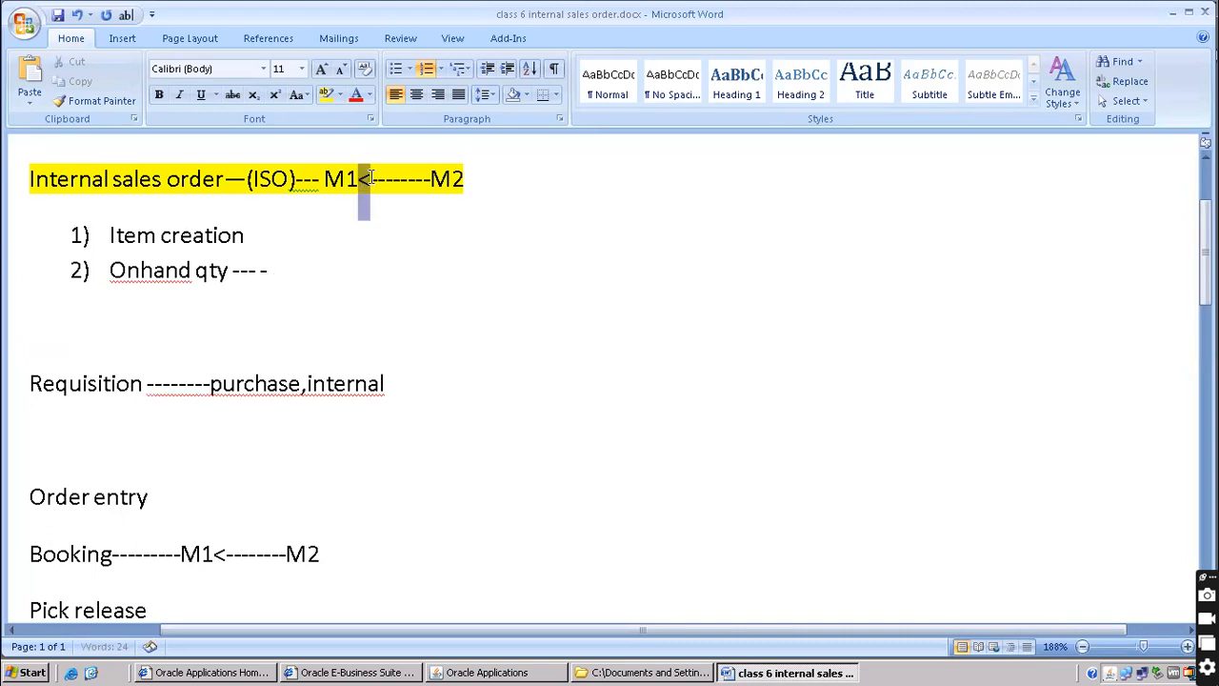
{"action": "left_click", "coordinate": [426, 181]}
{"action": "left_click_drag", "start_coordinate": [455, 179], "coordinate": [365, 193]}
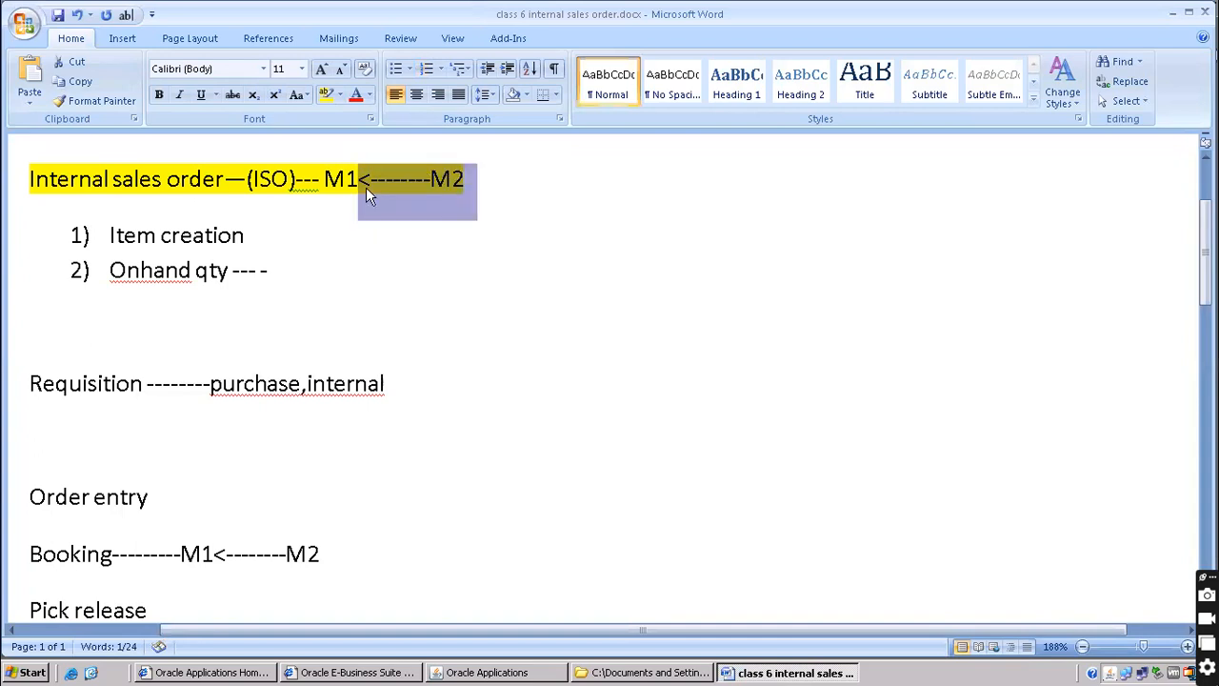
{"action": "left_click", "coordinate": [301, 252]}
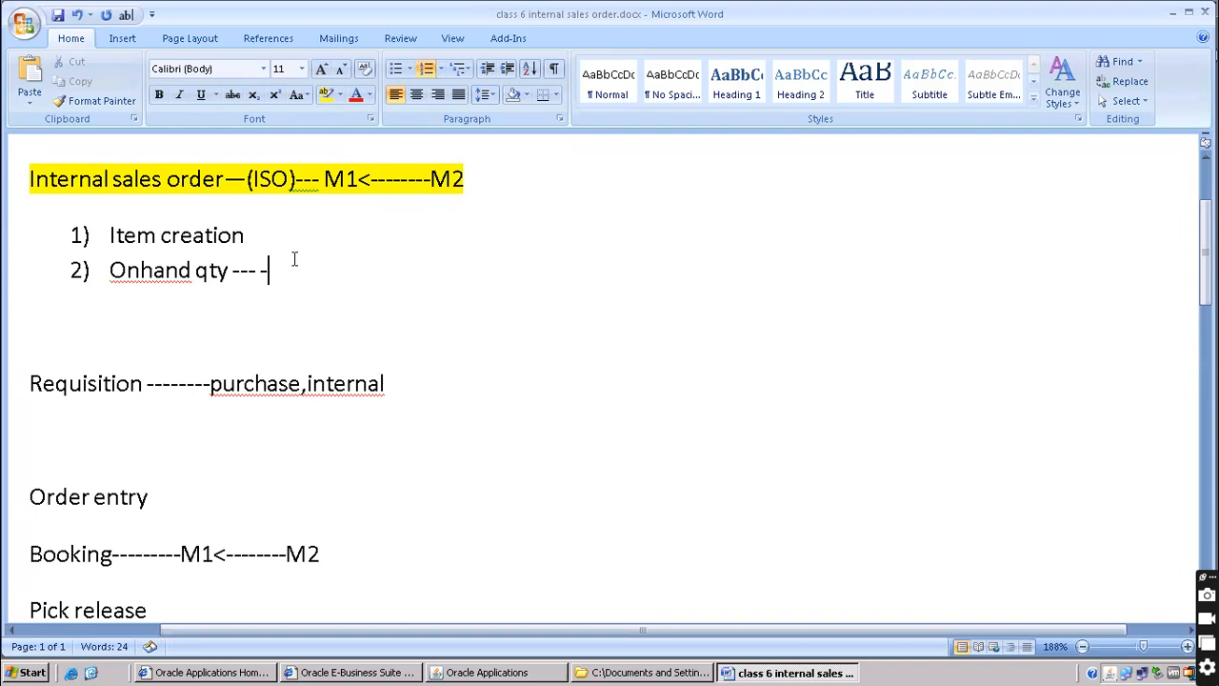
{"action": "left_click", "coordinate": [487, 672]}
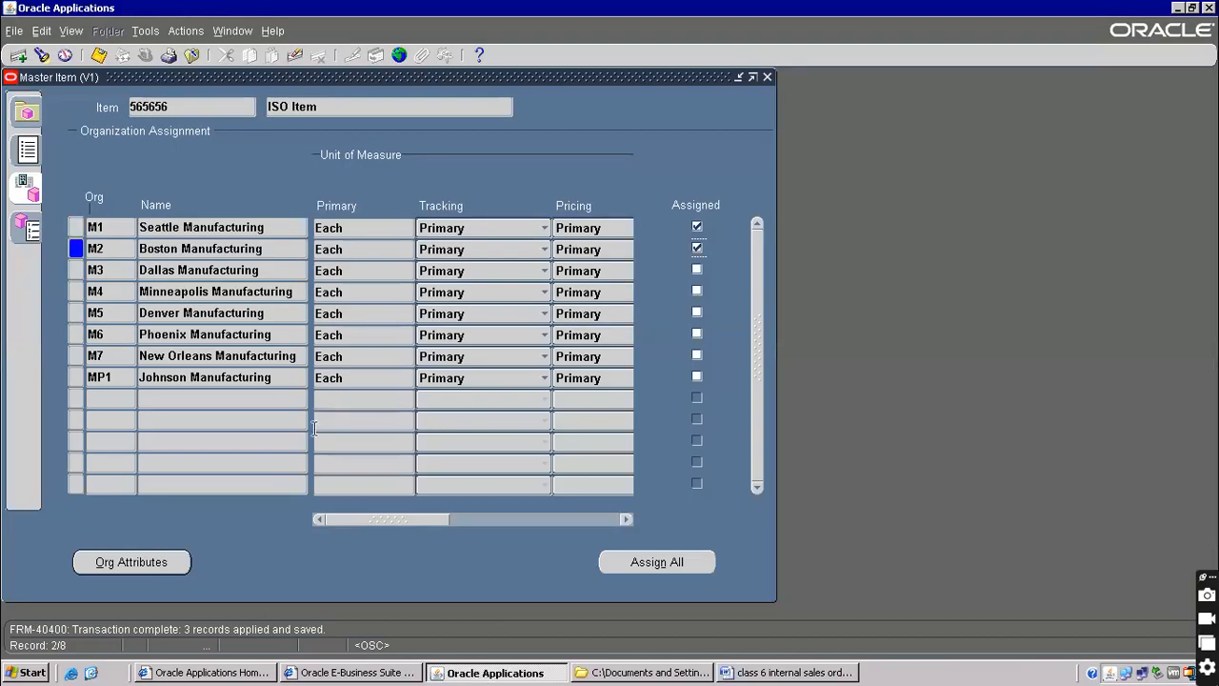
Save item 565656's organization assignments, close Master Item, and close the Miscellaneous Transaction form opened for V1
{"action": "left_click", "coordinate": [98, 58]}
{"action": "left_click", "coordinate": [191, 56]}
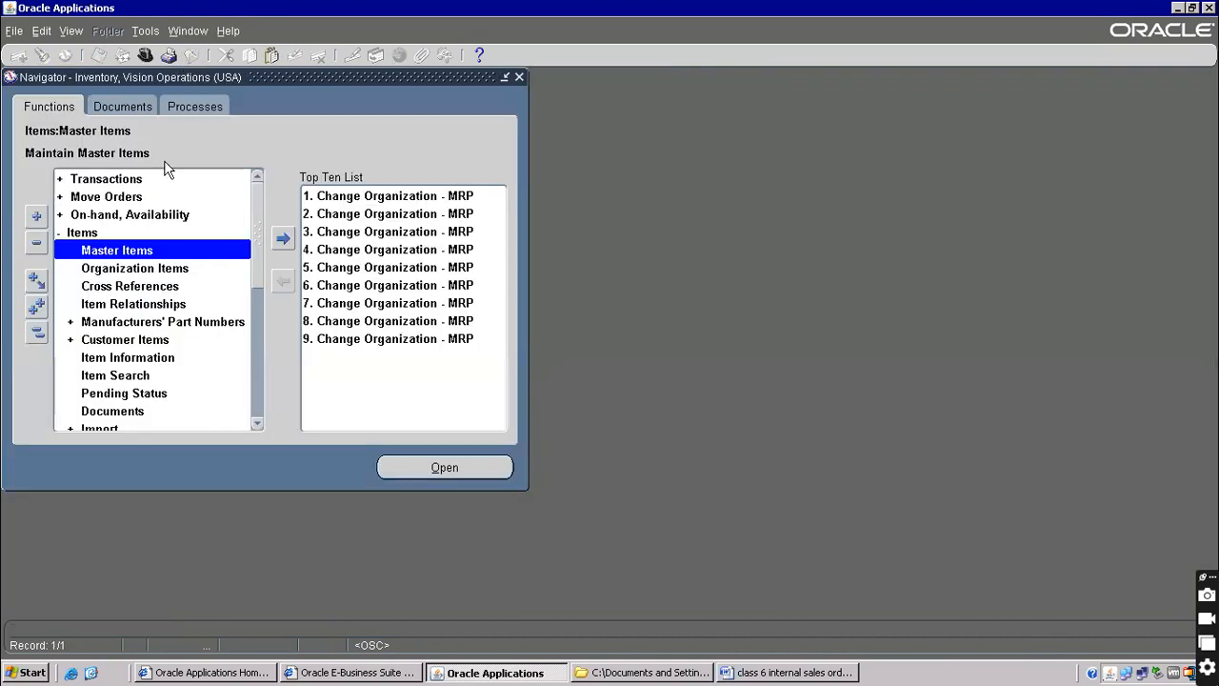
{"action": "double_click", "coordinate": [127, 187]}
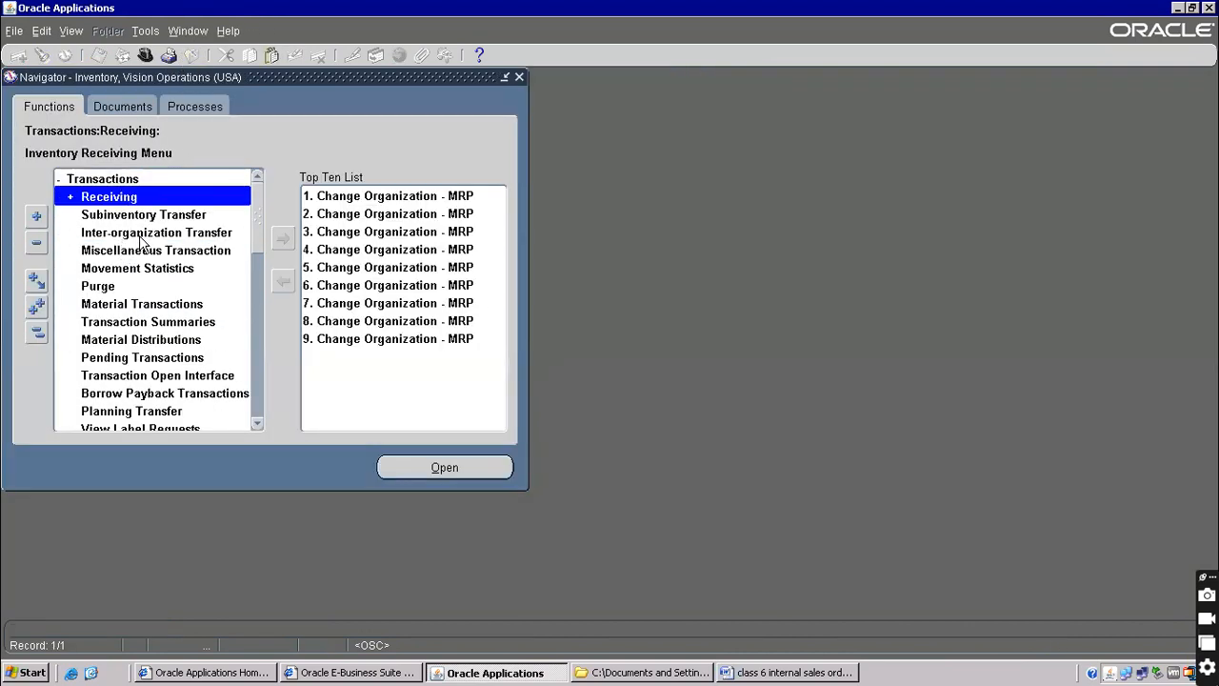
{"action": "left_click", "coordinate": [145, 252]}
{"action": "double_click", "coordinate": [145, 252]}
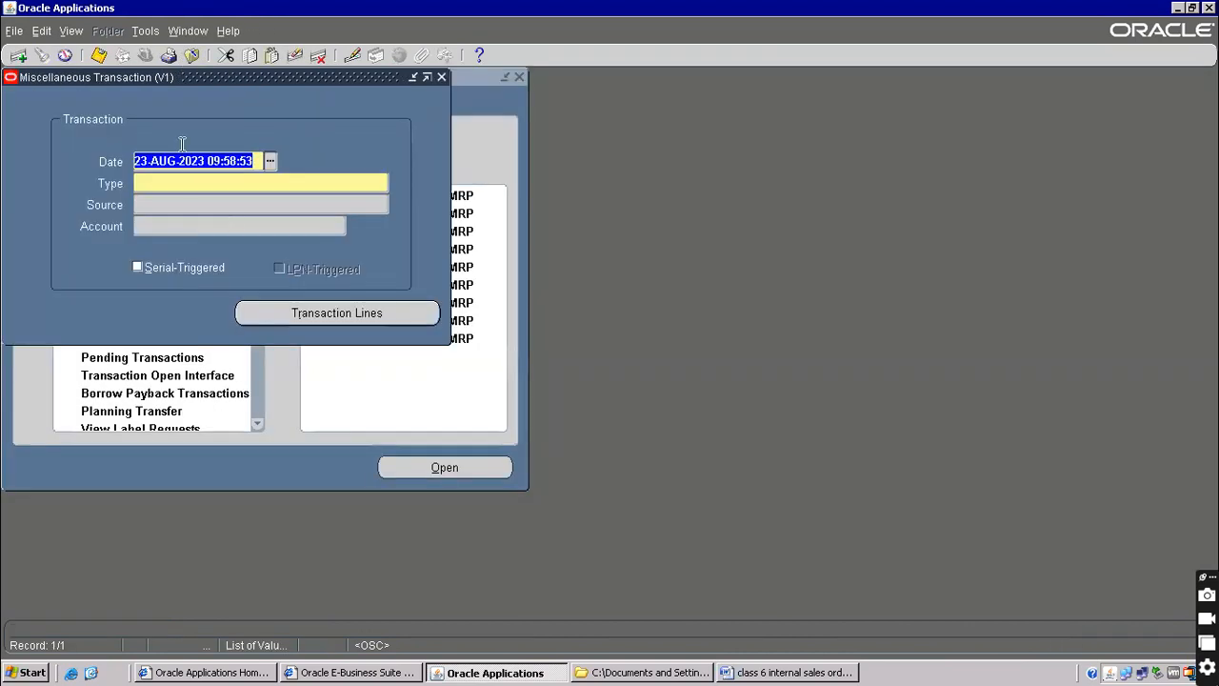
{"action": "left_click_drag", "start_coordinate": [186, 74], "coordinate": [898, 246]}
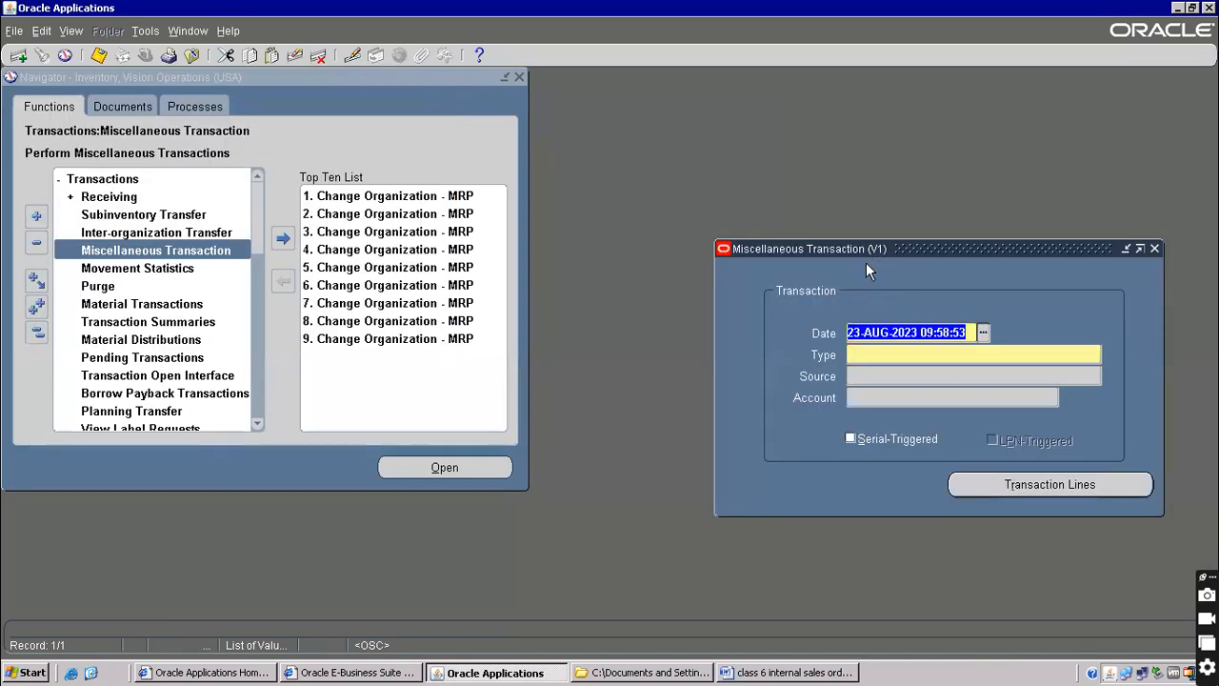
{"action": "key", "text": "F4"}
Change the current organization to M2 and open its Miscellaneous Transaction form
{"action": "left_click", "coordinate": [381, 197]}
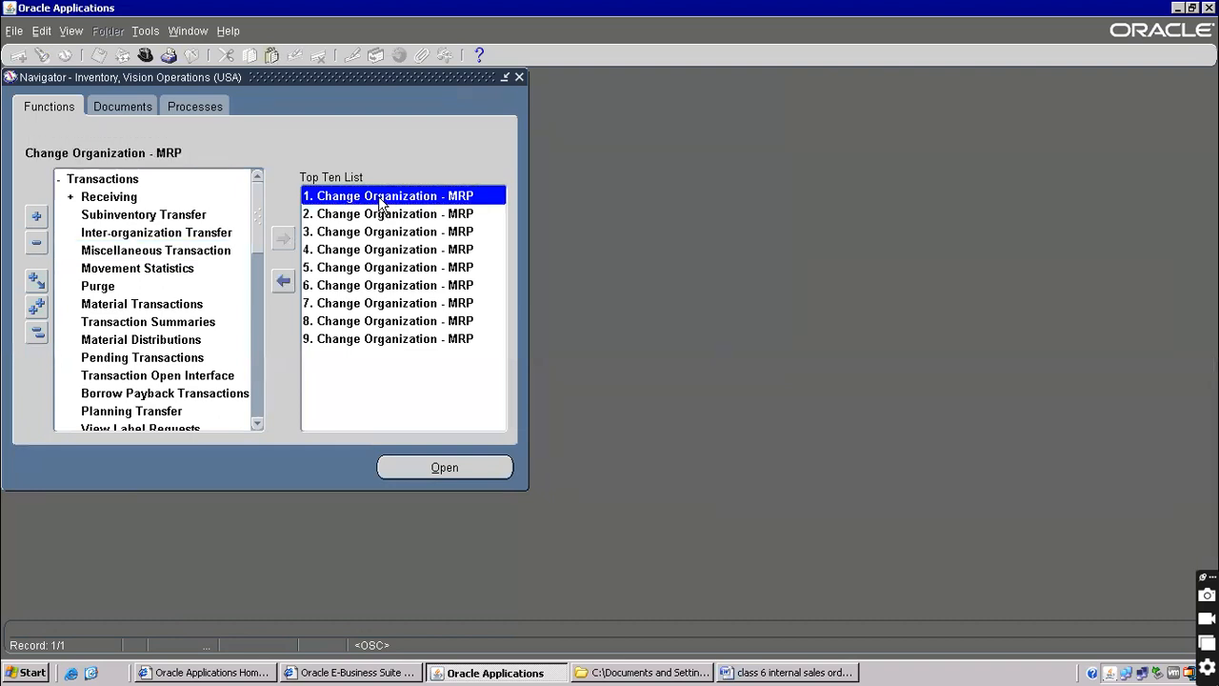
{"action": "left_click_drag", "start_coordinate": [264, 216], "coordinate": [264, 412]}
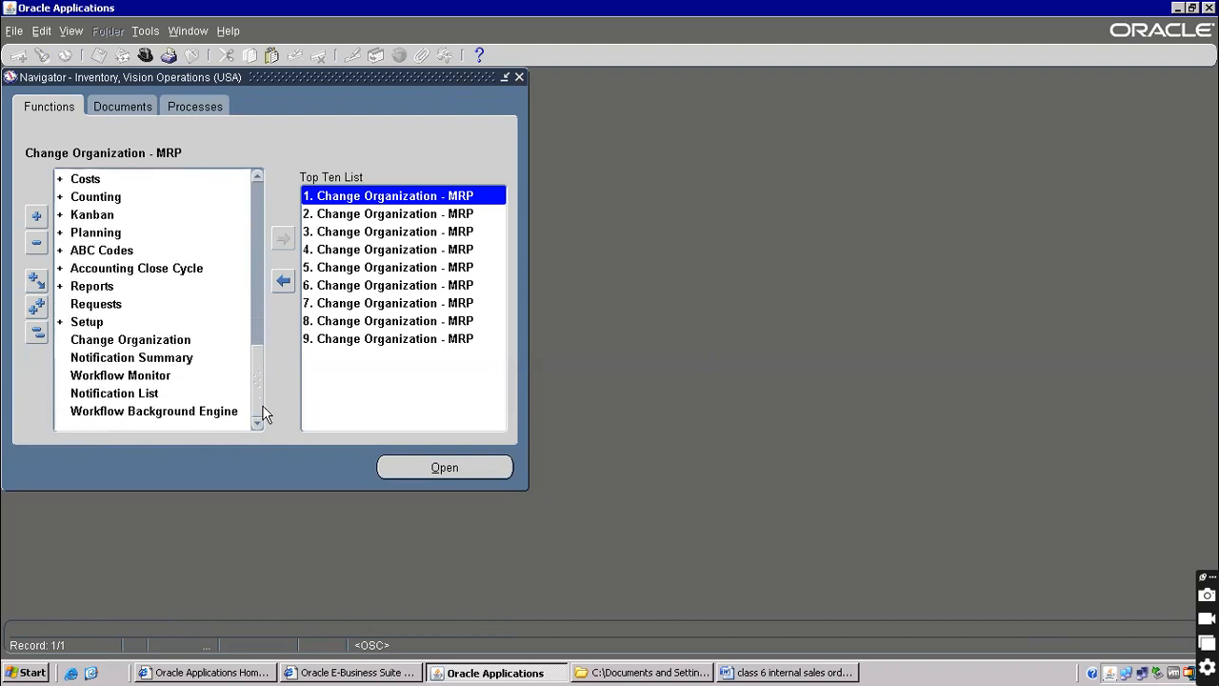
{"action": "left_click", "coordinate": [156, 341]}
{"action": "double_click", "coordinate": [155, 343]}
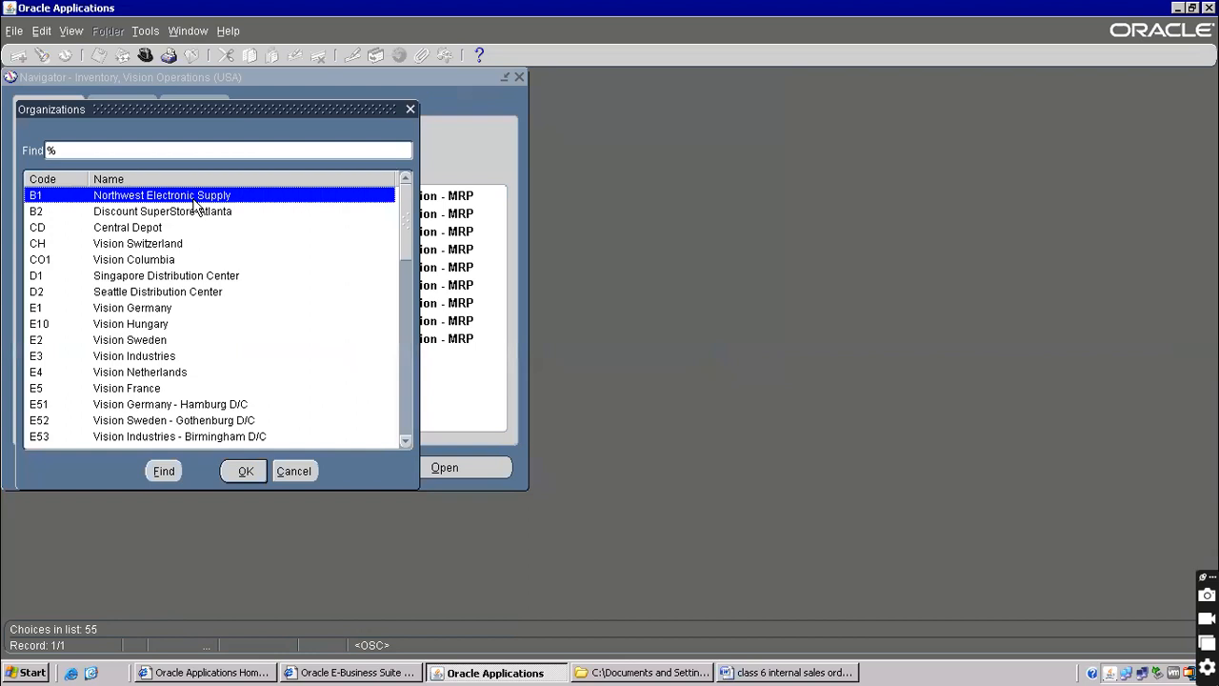
{"action": "type", "text": "M"}
{"action": "double_click", "coordinate": [113, 213]}
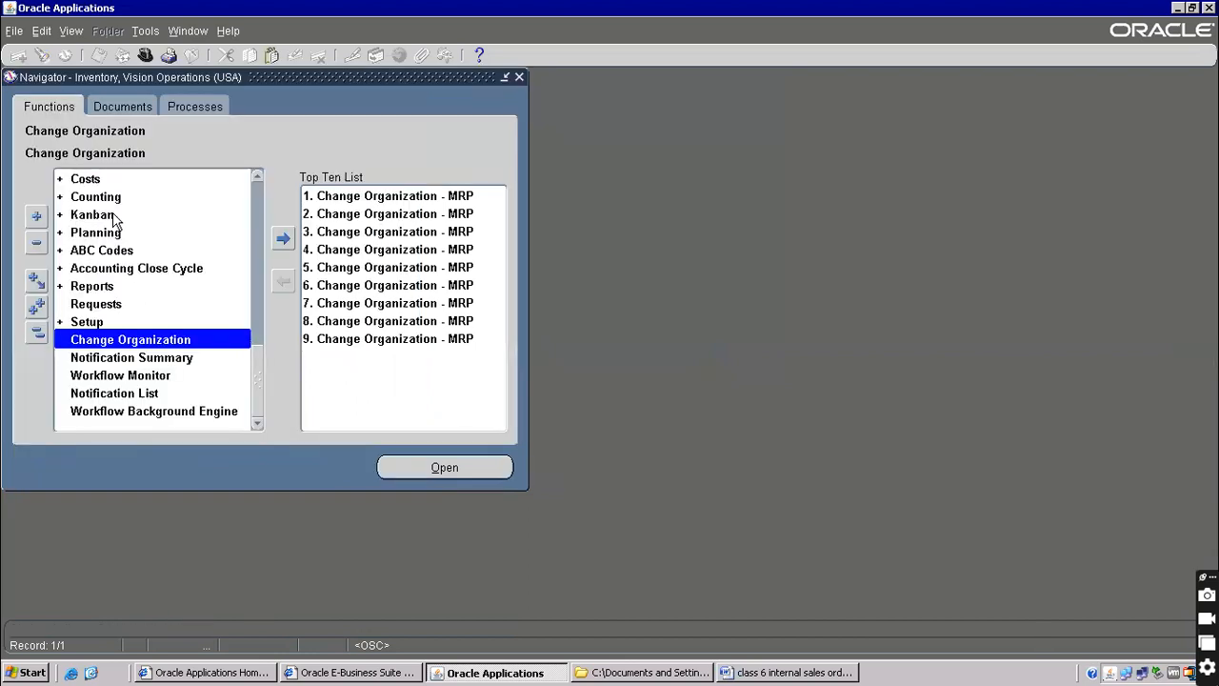
{"action": "left_click_drag", "start_coordinate": [256, 376], "coordinate": [255, 162]}
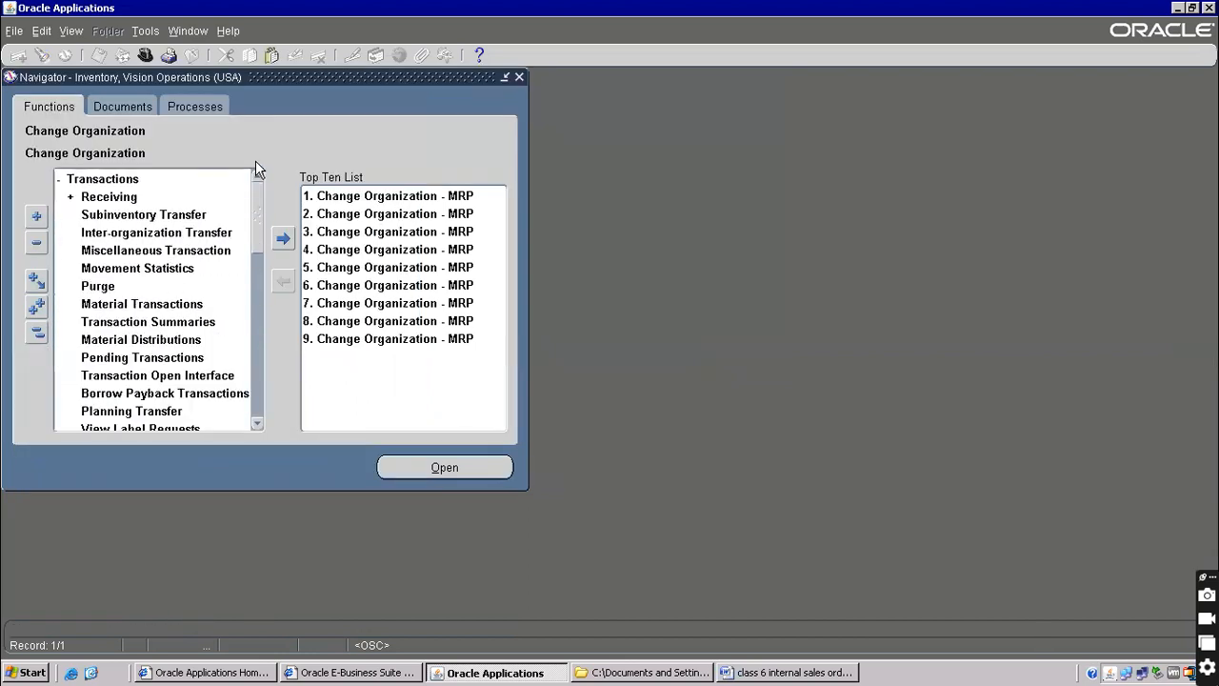
{"action": "left_click", "coordinate": [102, 181]}
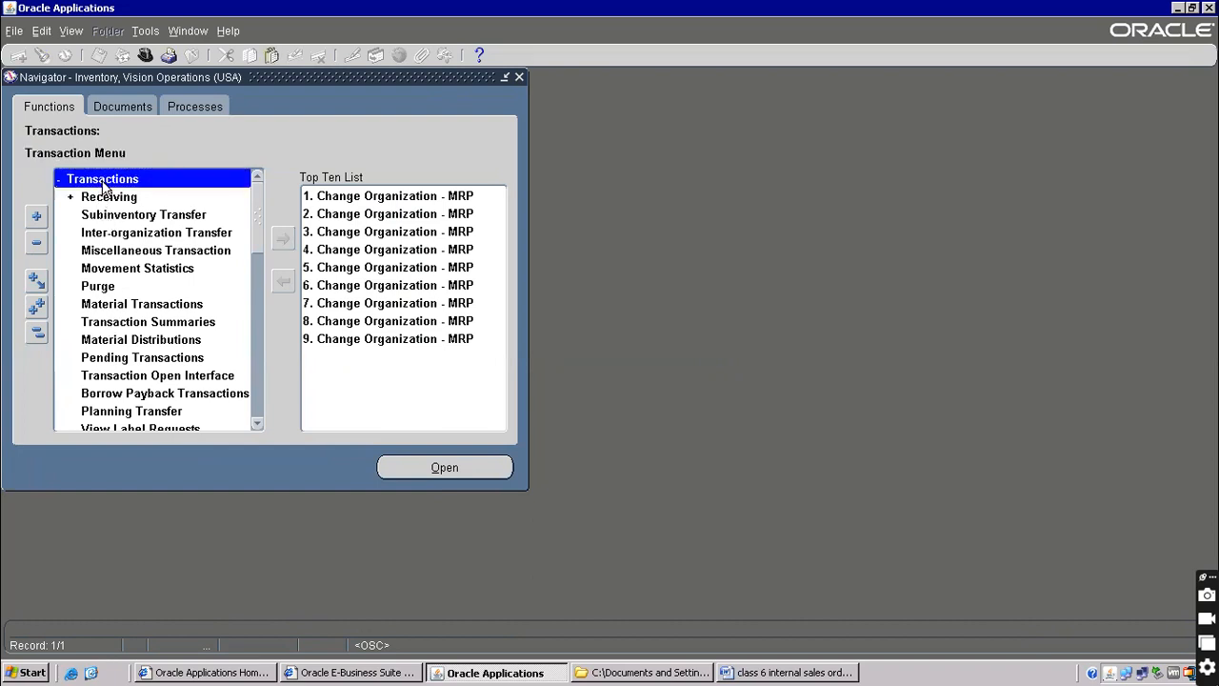
{"action": "double_click", "coordinate": [143, 251]}
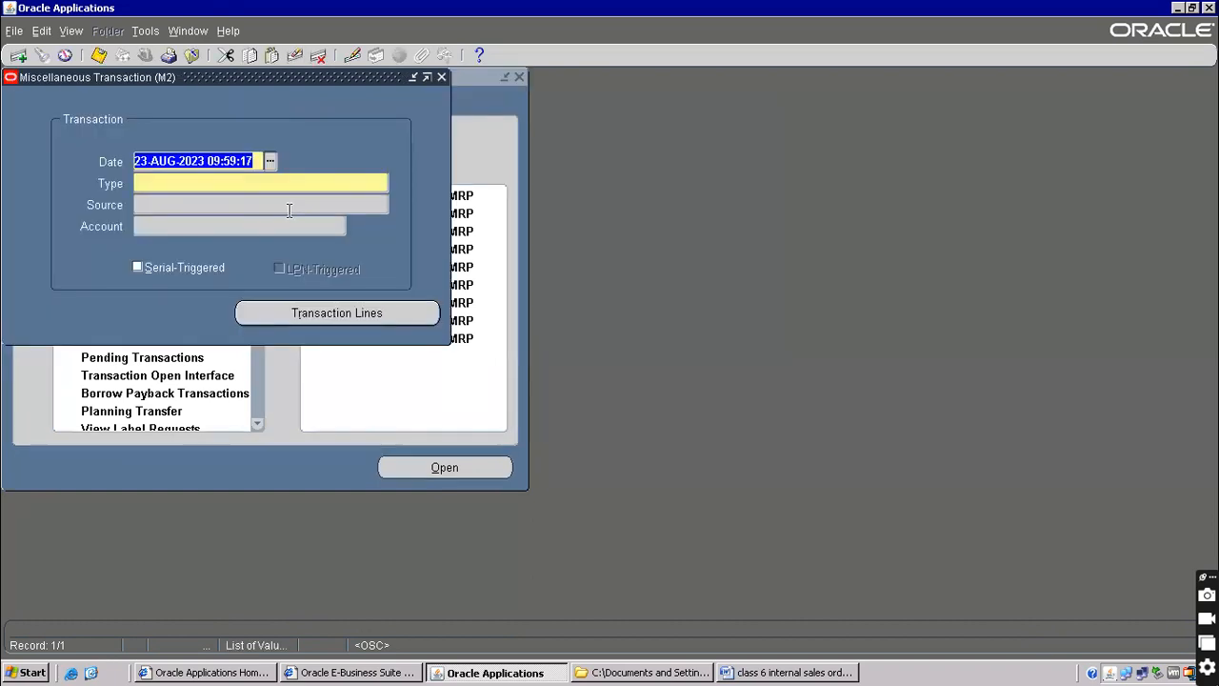
Set the transaction type to Miscellaneous receipt and bring up the empty transaction lines
{"action": "left_click", "coordinate": [182, 184]}
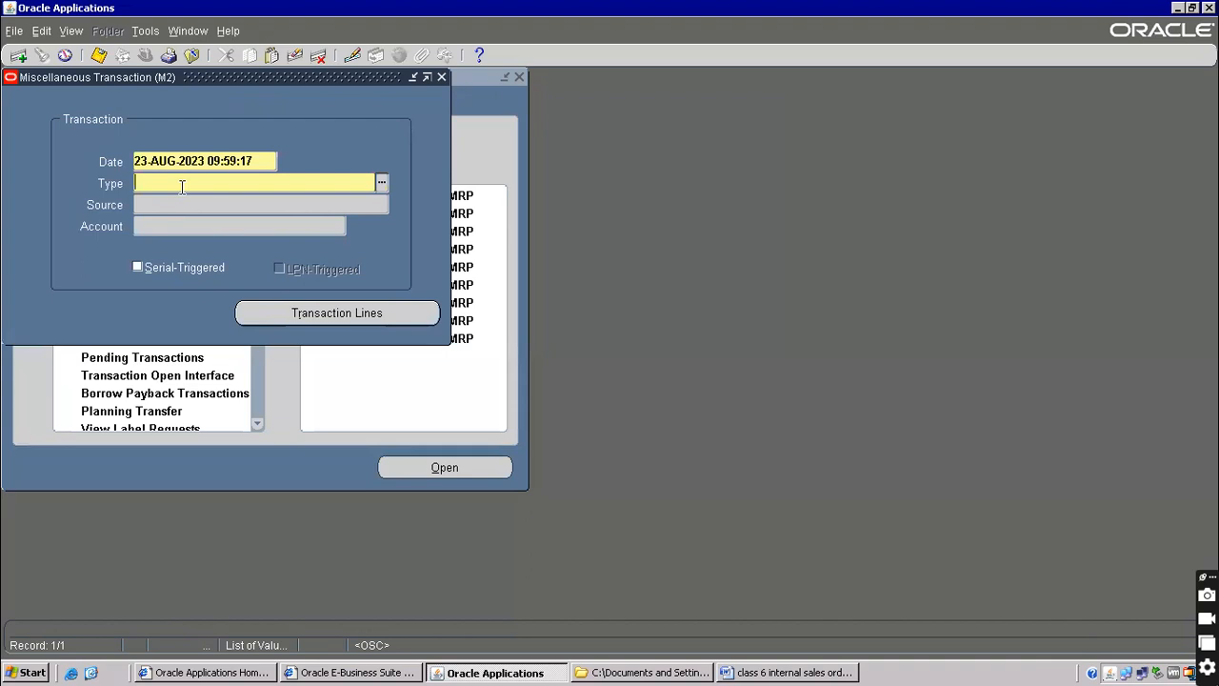
{"action": "type", "text": "mis"}
{"action": "key", "text": "Tab"}
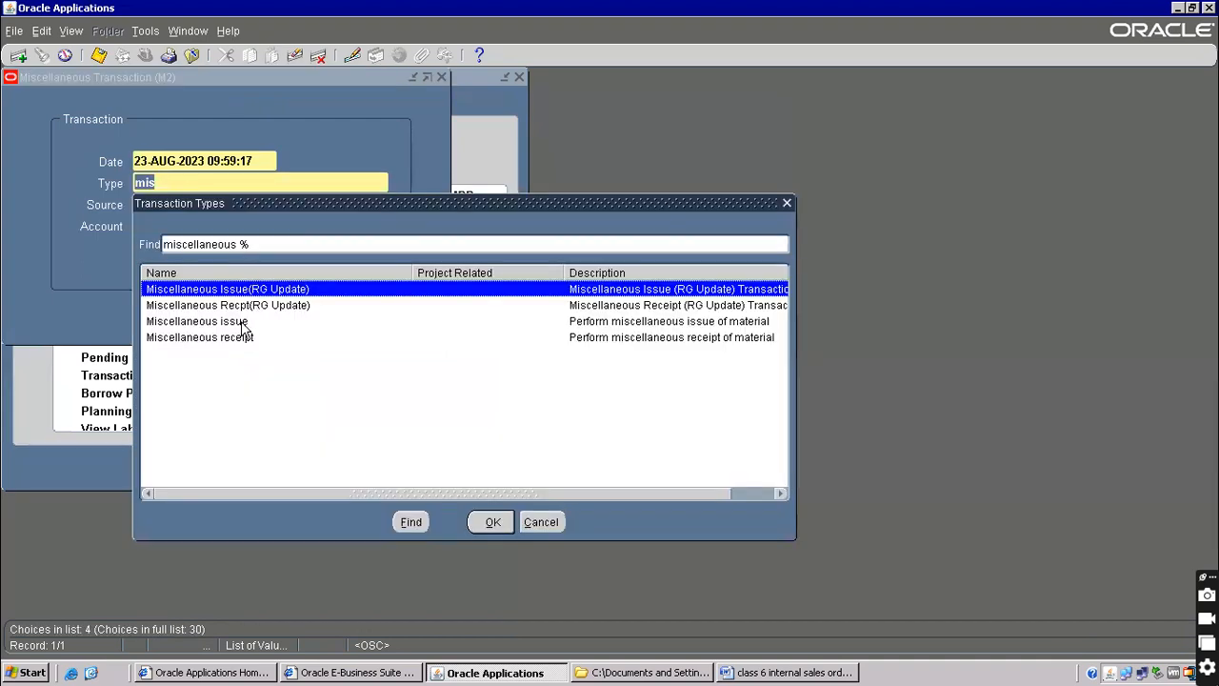
{"action": "key", "text": "Return"}
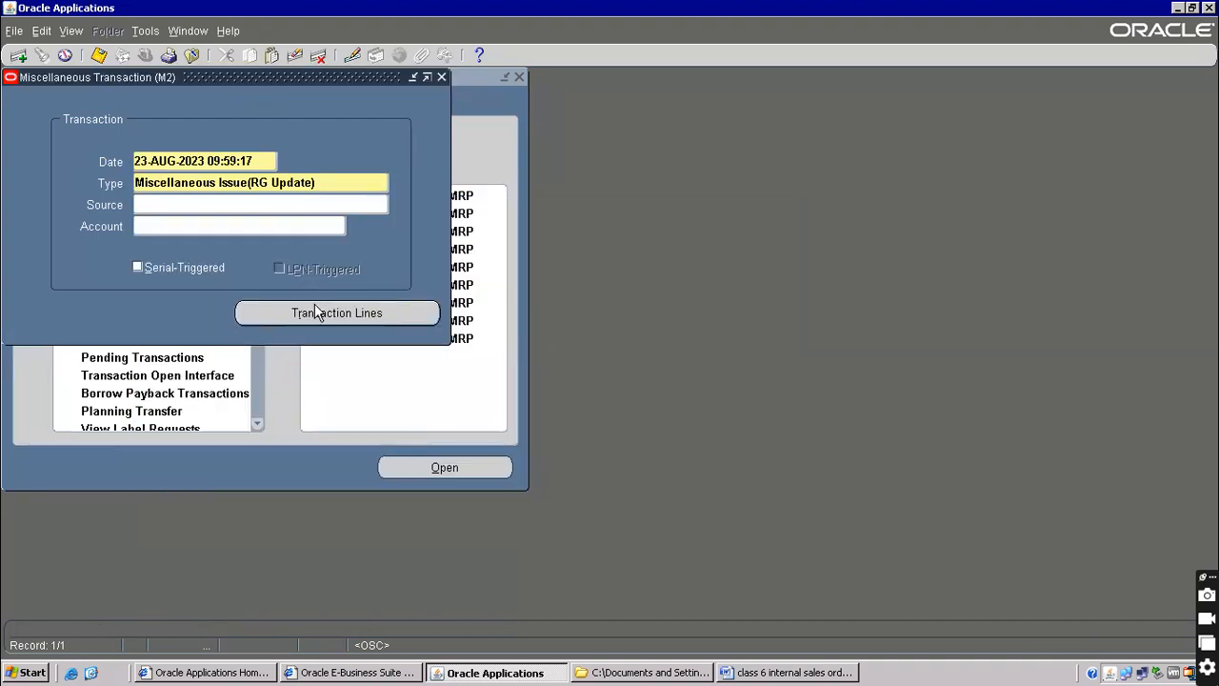
{"action": "left_click", "coordinate": [298, 183]}
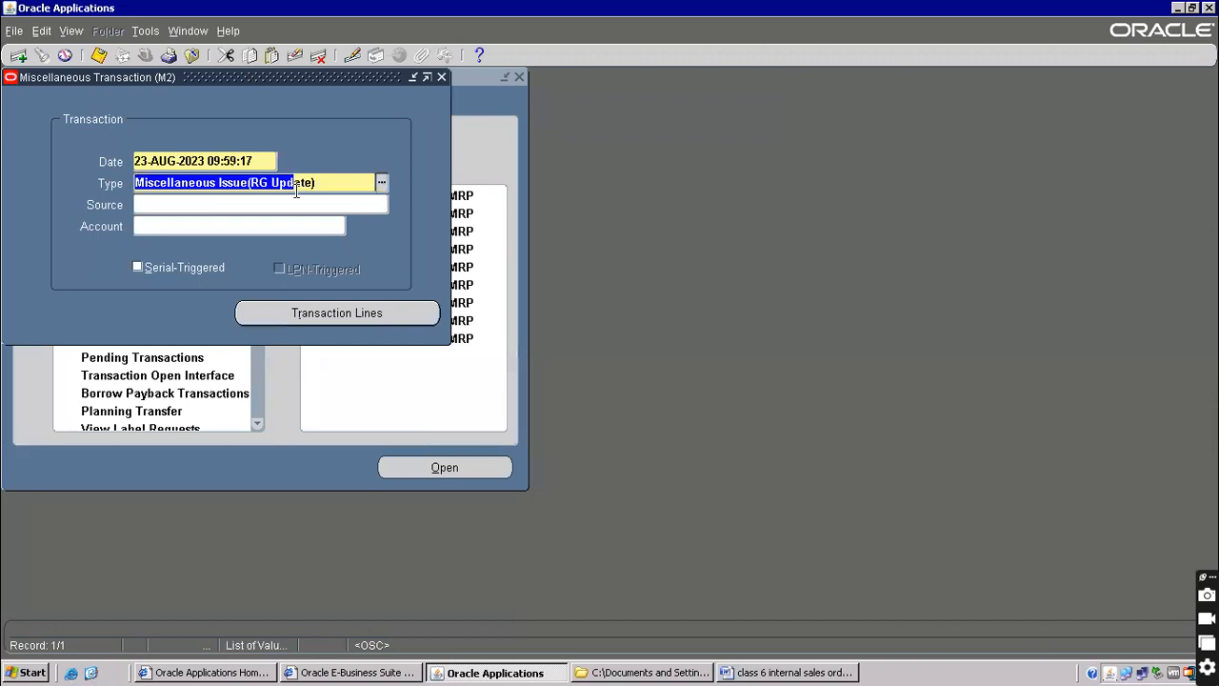
{"action": "key", "text": "BackSpace"}
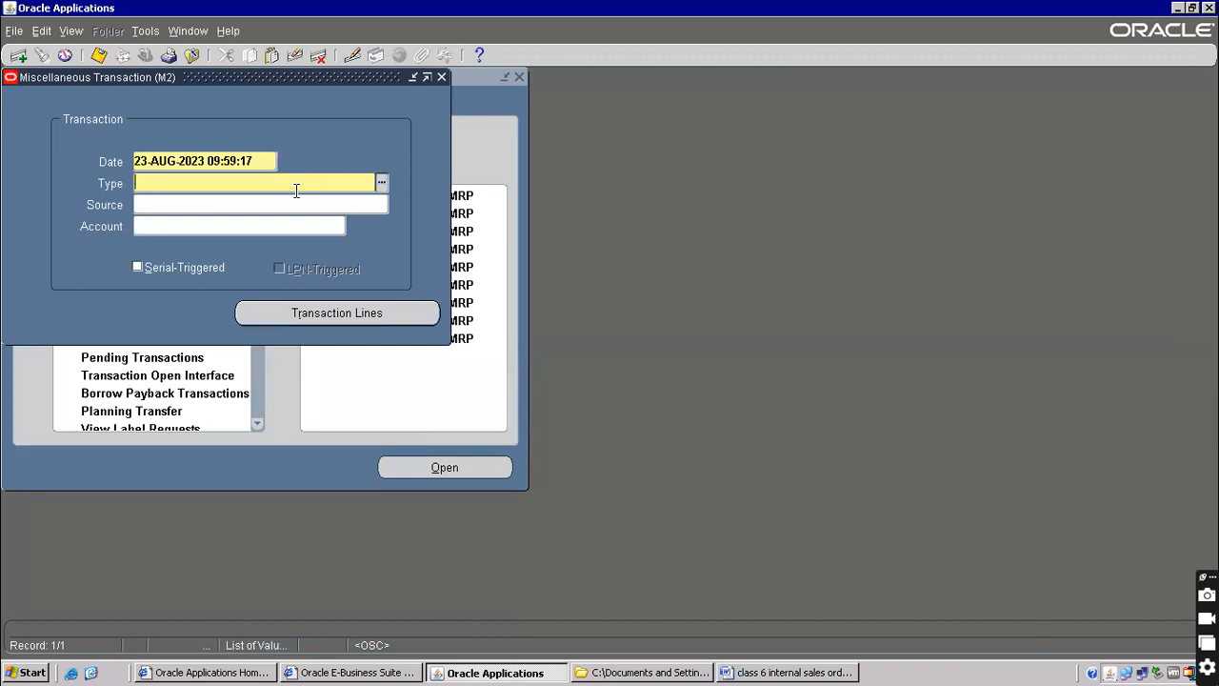
{"action": "type", "text": "mis"}
{"action": "key", "text": "Tab"}
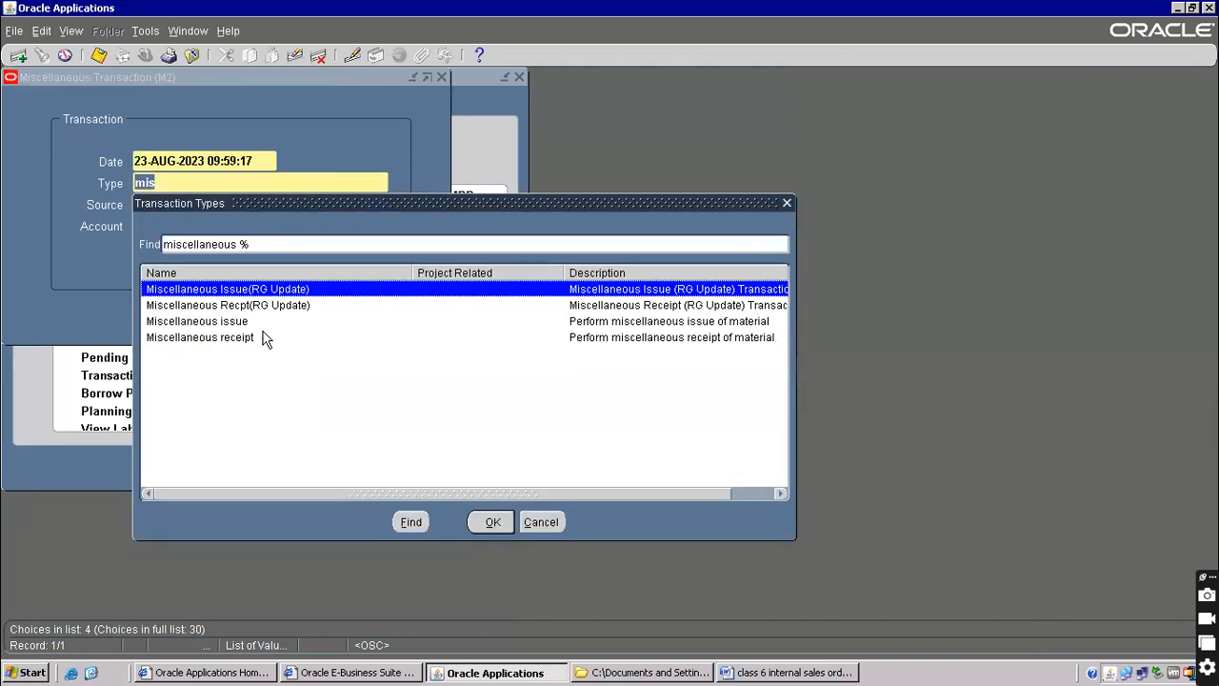
{"action": "double_click", "coordinate": [263, 337]}
{"action": "left_click", "coordinate": [322, 314]}
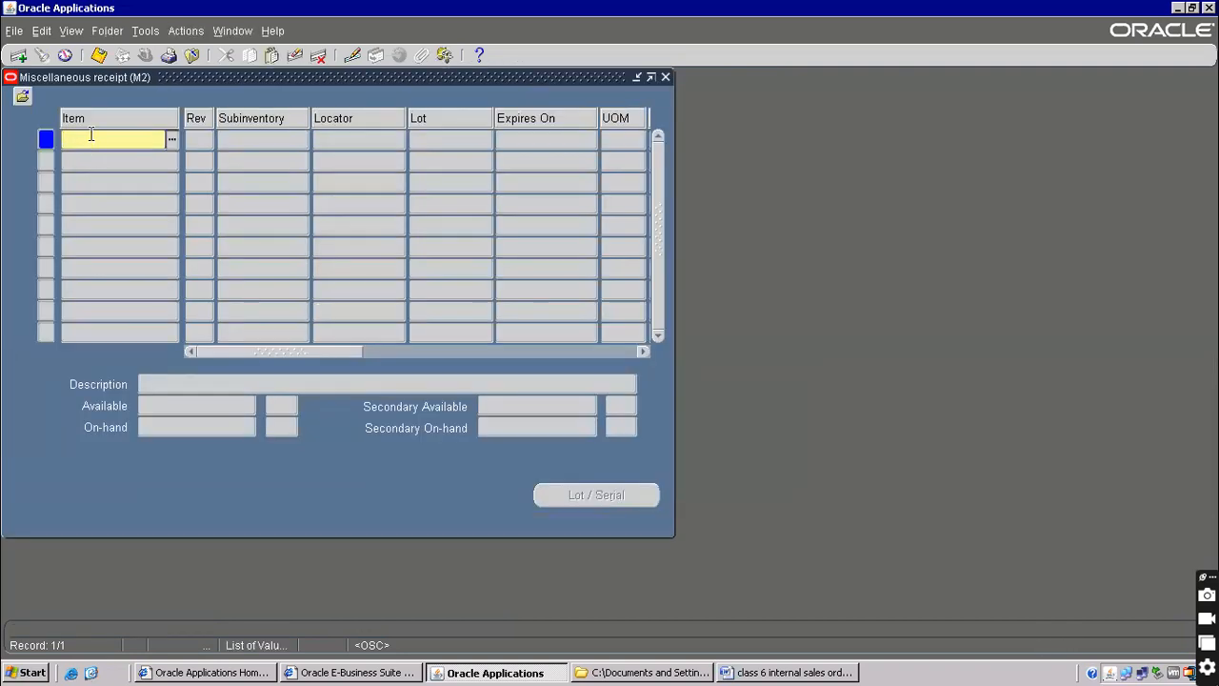
Enter item 565656 with subinventory Stores on the receipt line
{"action": "type", "text": "vision%"}
{"action": "key", "text": "Tab"}
{"action": "type", "text": "565656"}
{"action": "key", "text": "Tab"}
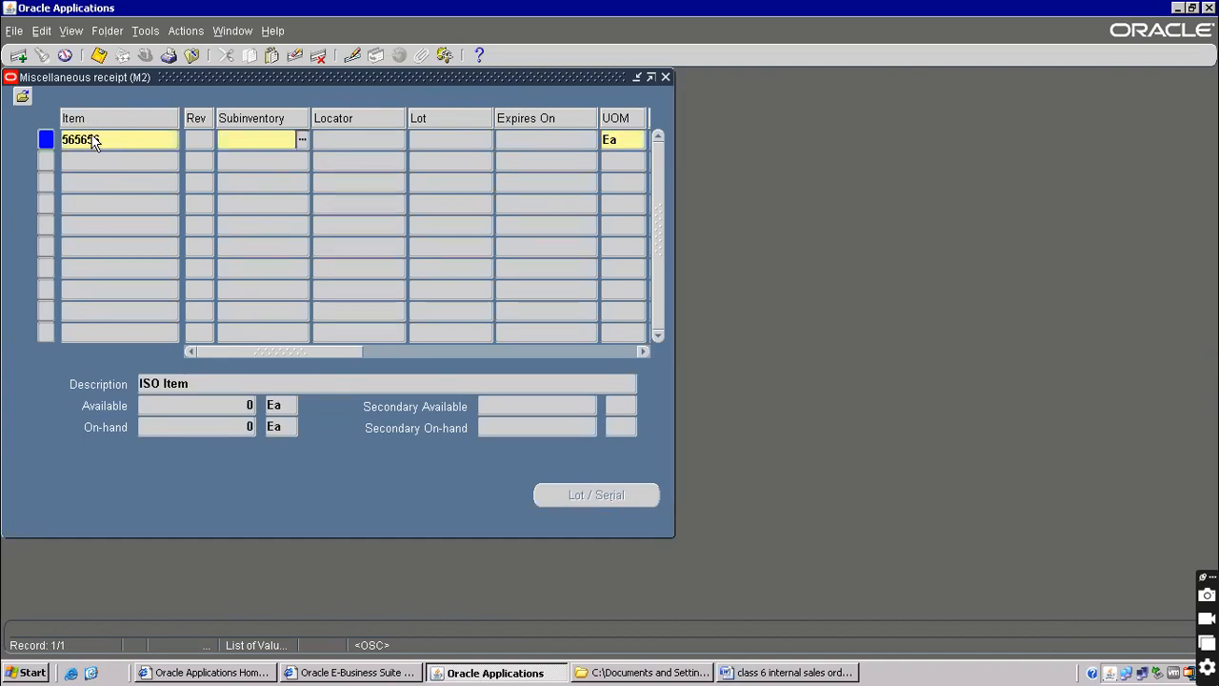
{"action": "type", "text": "st"}
{"action": "key", "text": "Tab"}
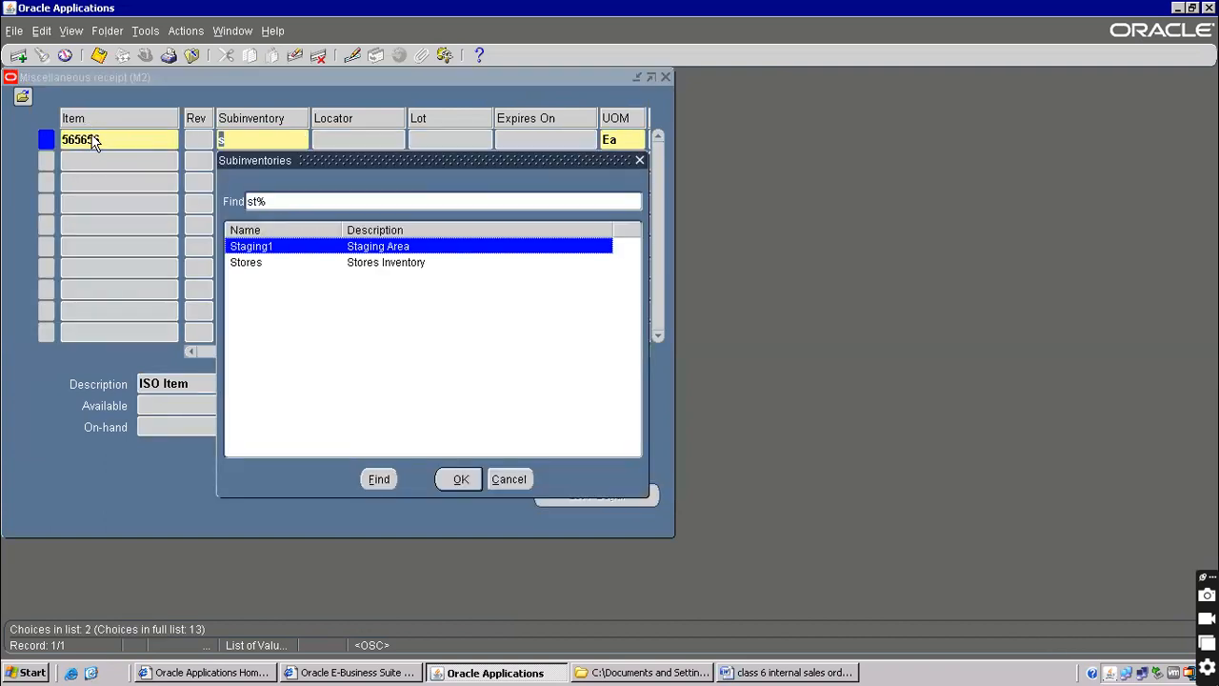
{"action": "key", "text": "Down"}
{"action": "key", "text": "Return"}
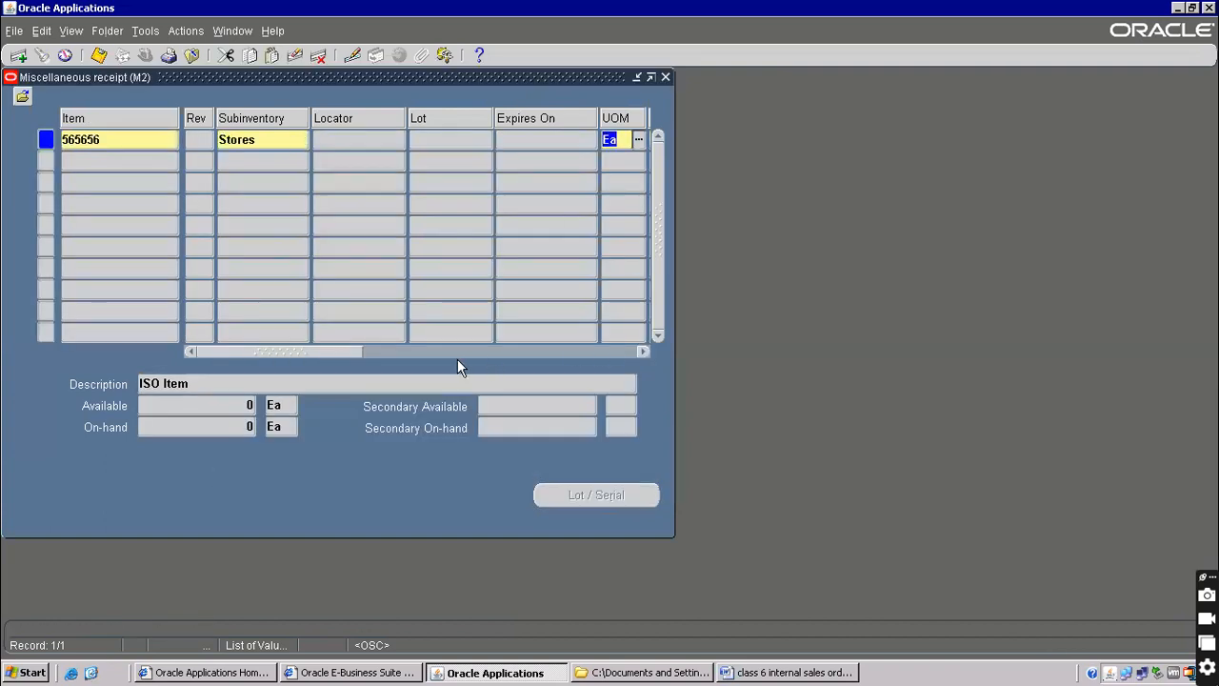
Enter a receipt quantity of 500 for the line
{"action": "left_click_drag", "start_coordinate": [338, 350], "coordinate": [433, 327]}
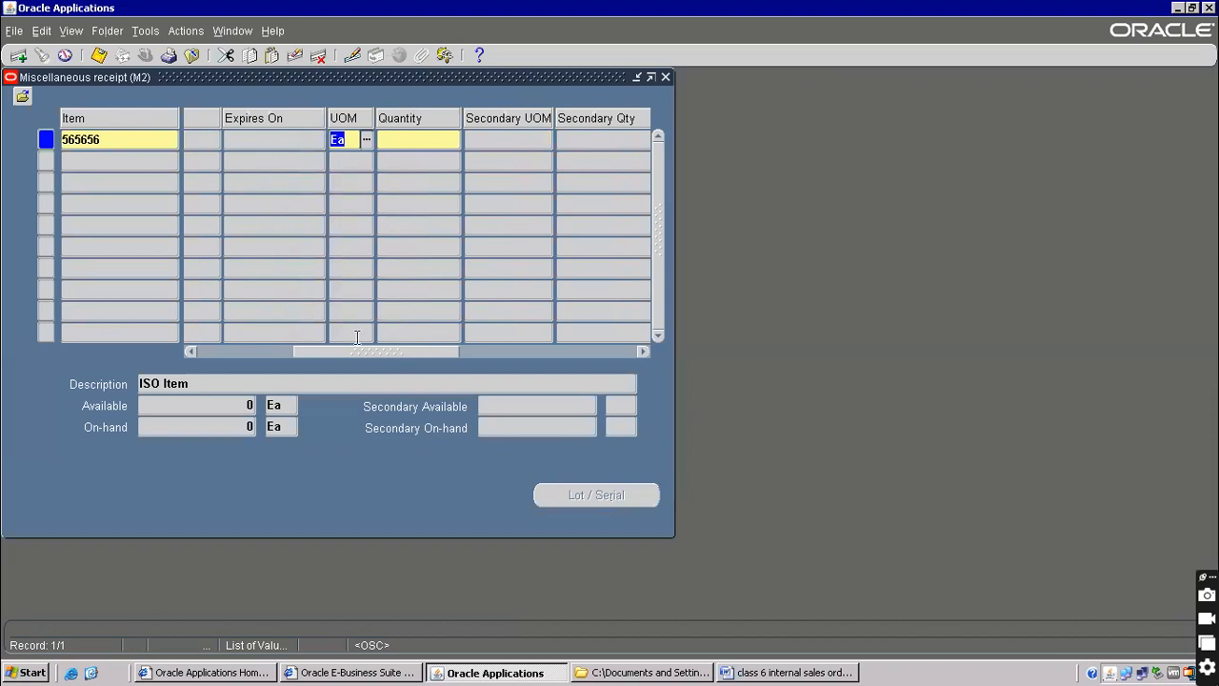
{"action": "left_click_drag", "start_coordinate": [357, 350], "coordinate": [218, 343]}
{"action": "double_click", "coordinate": [266, 139]}
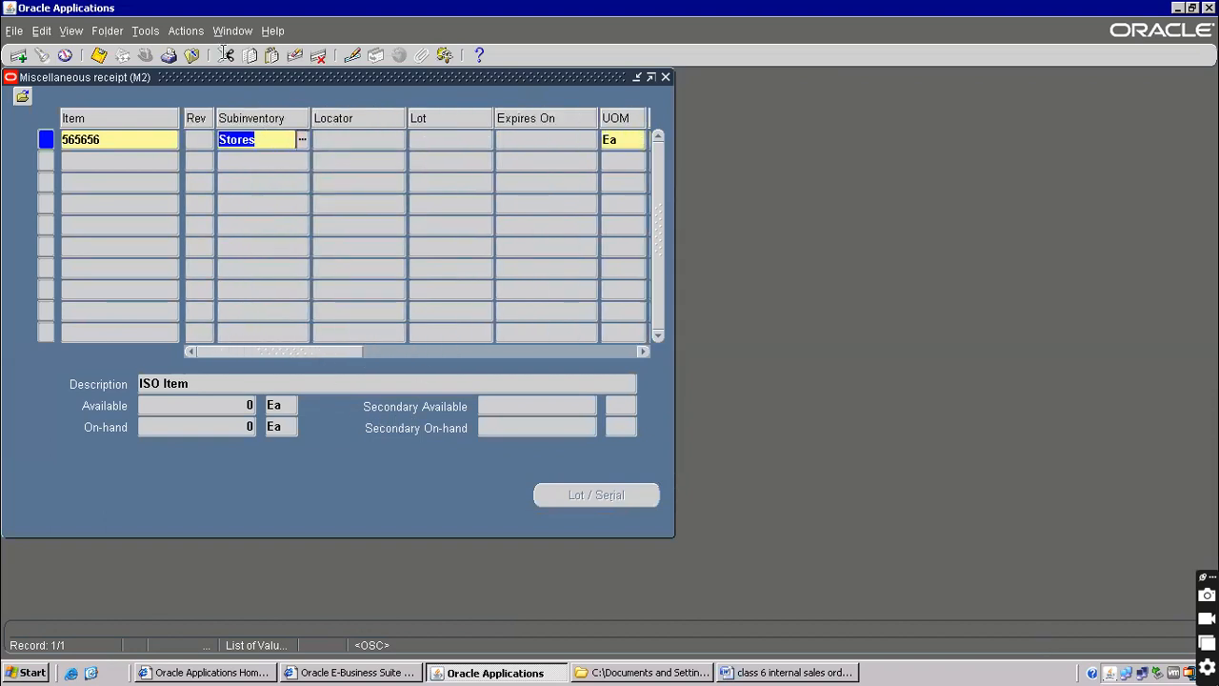
{"action": "left_click_drag", "start_coordinate": [316, 350], "coordinate": [243, 260]}
{"action": "left_click_drag", "start_coordinate": [321, 353], "coordinate": [423, 358]}
{"action": "left_click", "coordinate": [435, 135]}
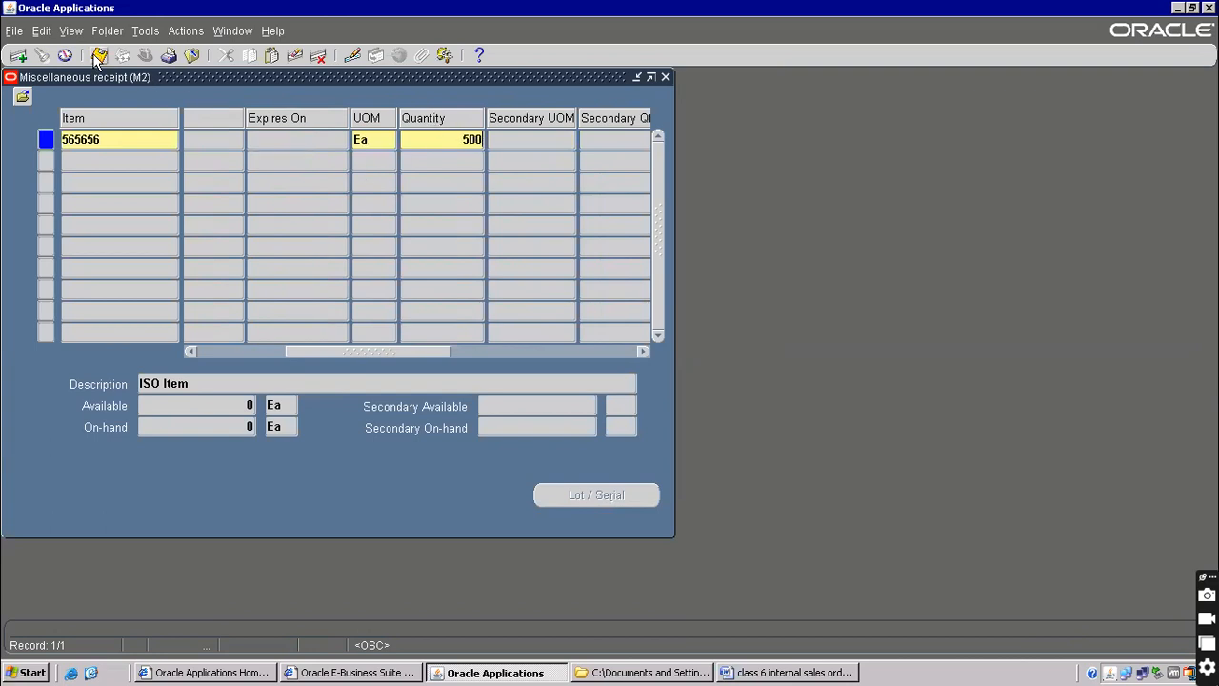
{"action": "key", "text": "Tab"}
{"action": "key", "text": "Tab"}
Set the account alias to Miscellaneous, save the receipt, and return to the Word notes
{"action": "left_click", "coordinate": [316, 140]}
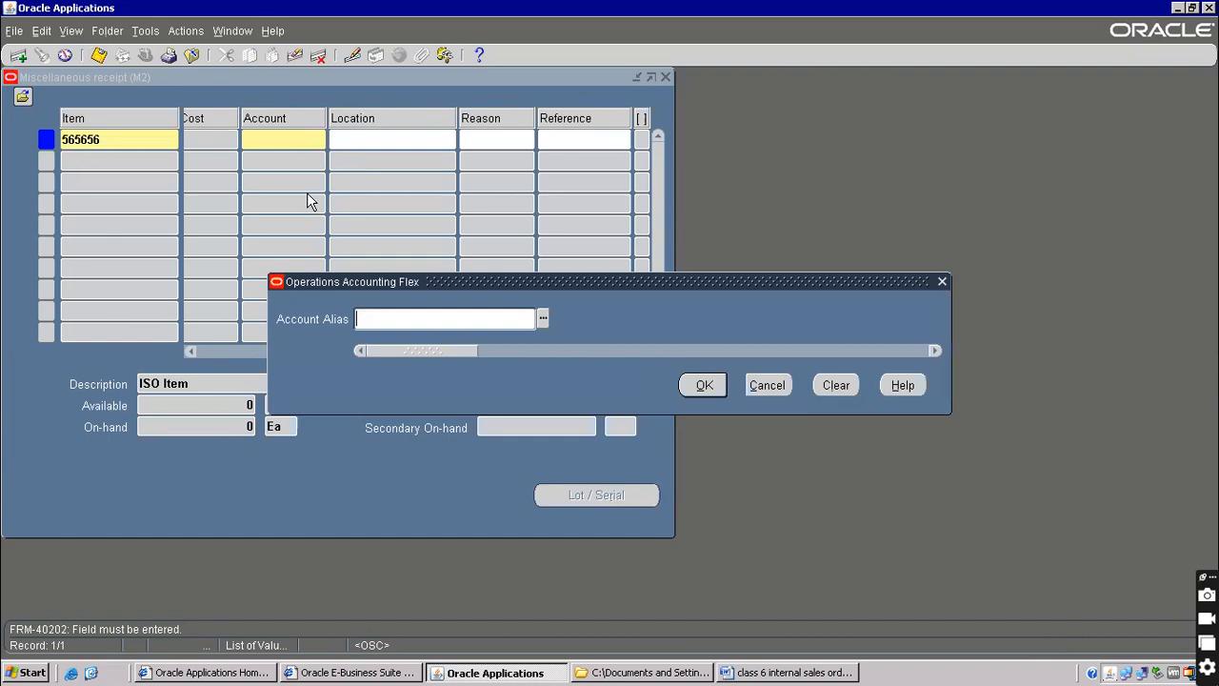
{"action": "type", "text": "m"}
{"action": "key", "text": "Tab"}
{"action": "left_click", "coordinate": [722, 384]}
{"action": "left_click", "coordinate": [100, 60]}
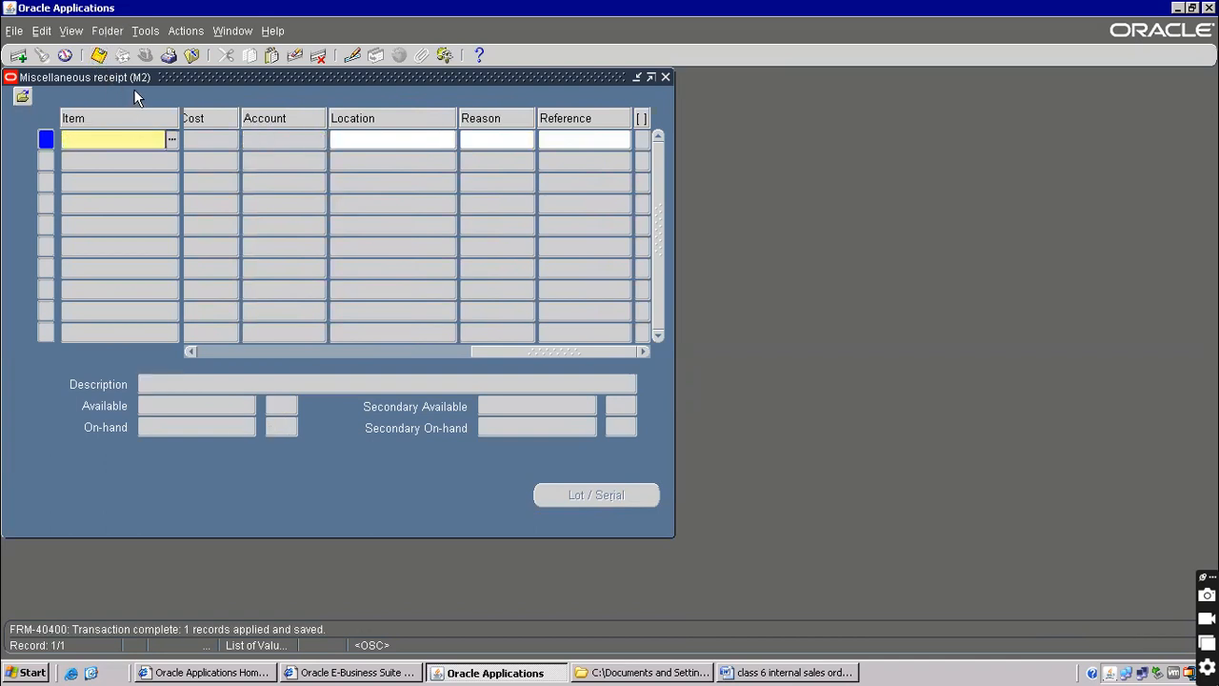
{"action": "left_click_drag", "start_coordinate": [164, 78], "coordinate": [805, 344]}
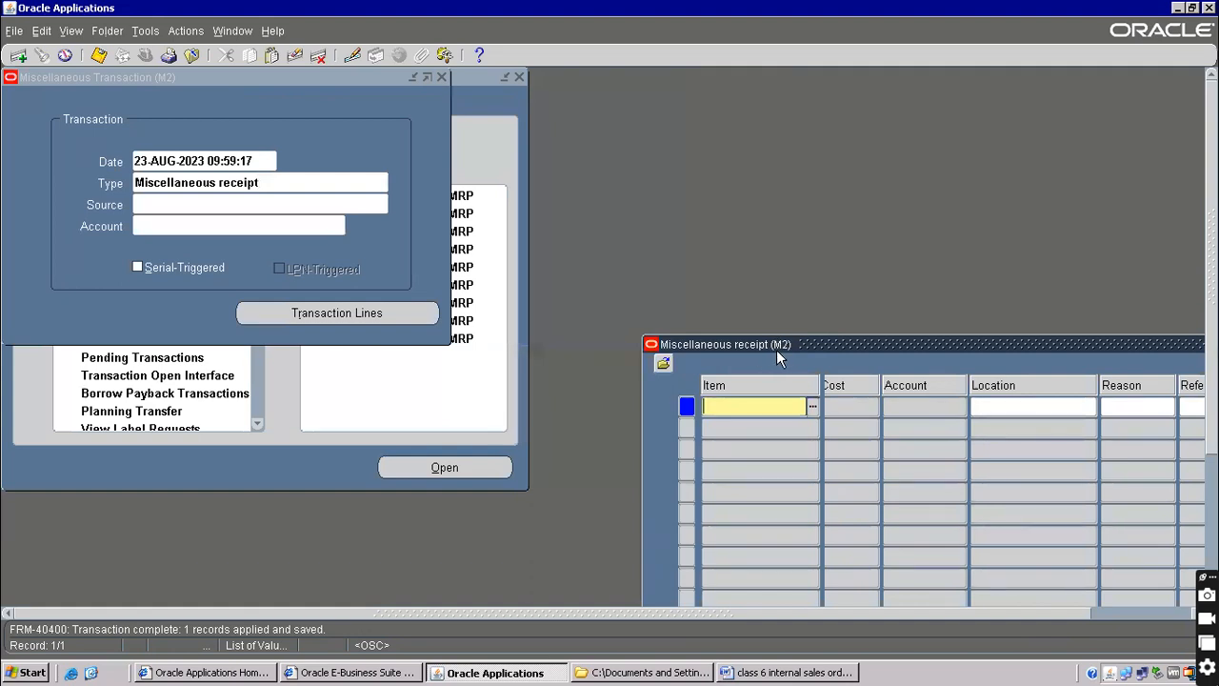
{"action": "left_click_drag", "start_coordinate": [783, 345], "coordinate": [638, 213]}
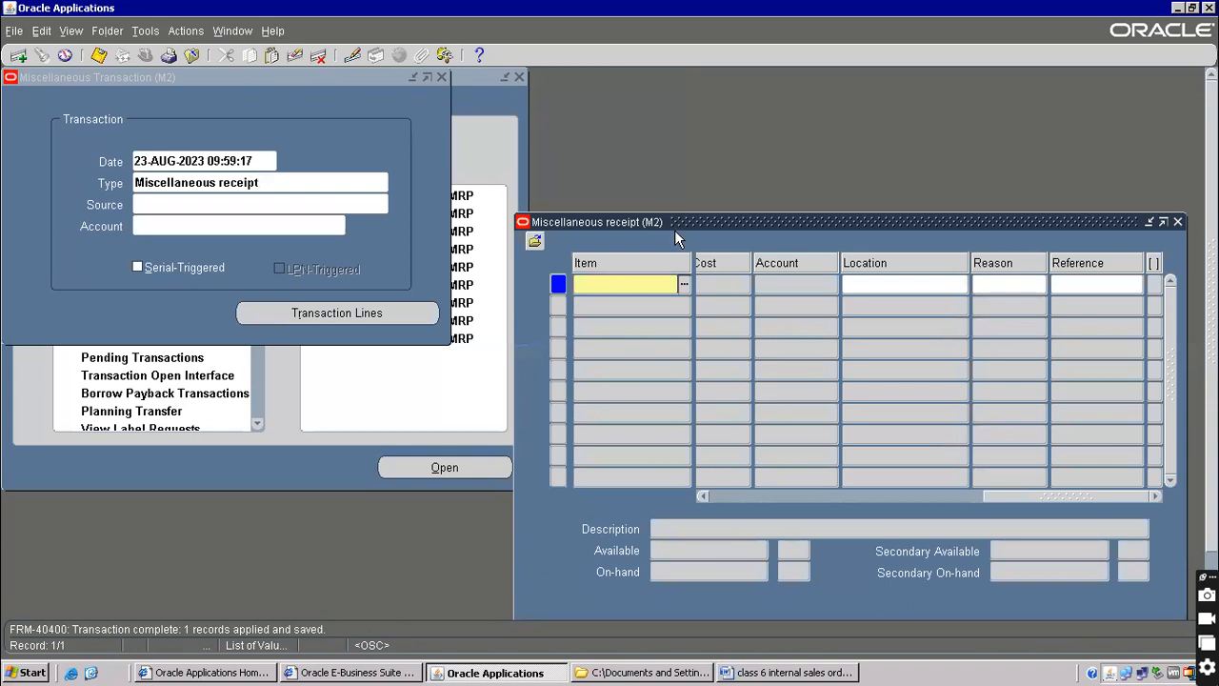
{"action": "left_click", "coordinate": [762, 672]}
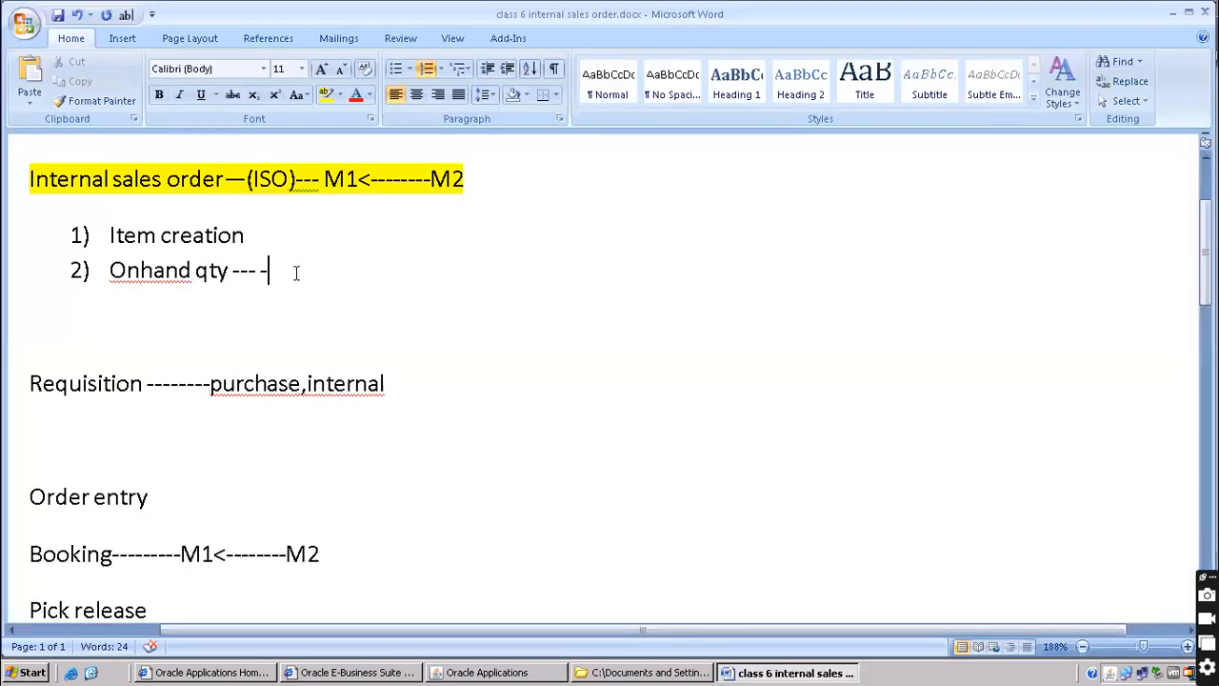
Add M2 after 'Onhand qty --- -', start item 3, and save the document
{"action": "type", "text": "M2"}
{"action": "key", "text": "Return"}
{"action": "key", "text": "ctrl+s"}
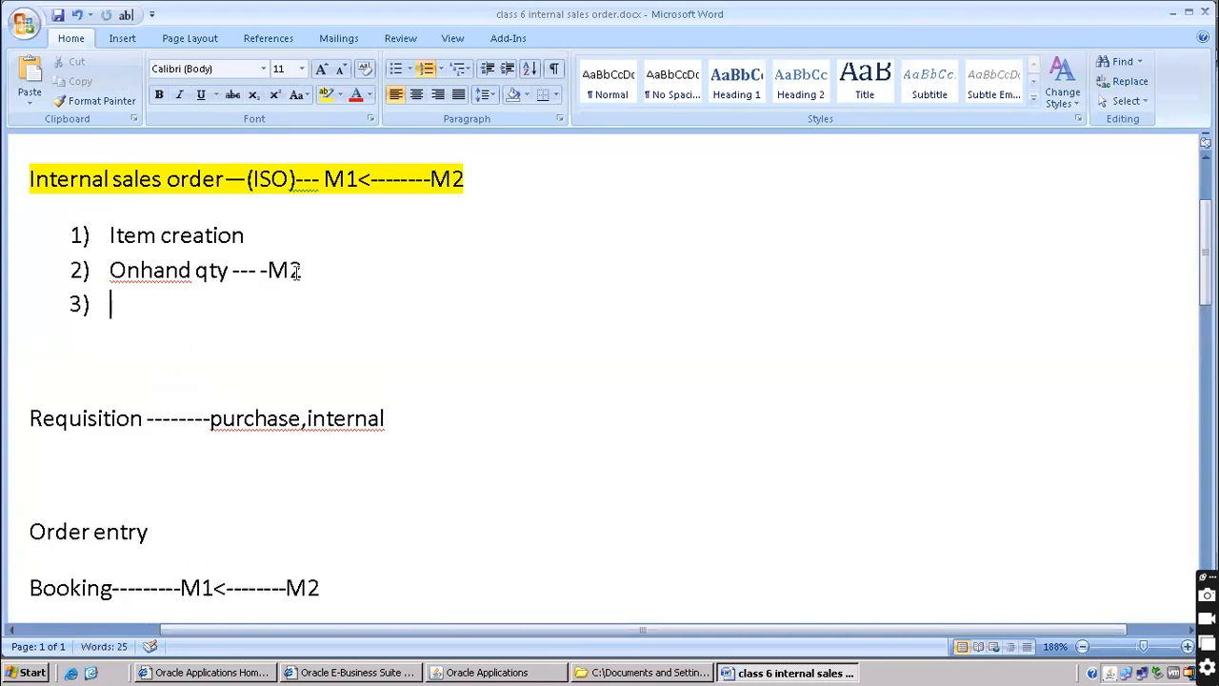
Close Oracle's miscellaneous receipt forms and collapse the navigator tree, rechecking the M1–M2 heading
{"action": "key", "text": "alt+Tab"}
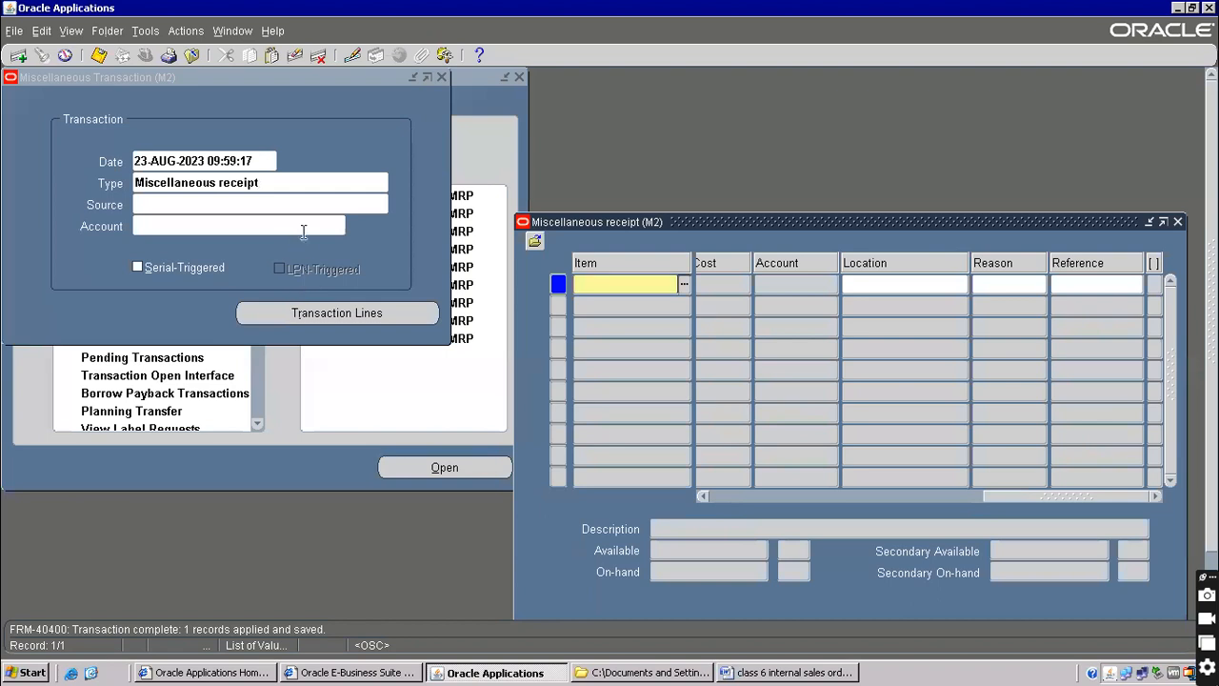
{"action": "key", "text": "F4"}
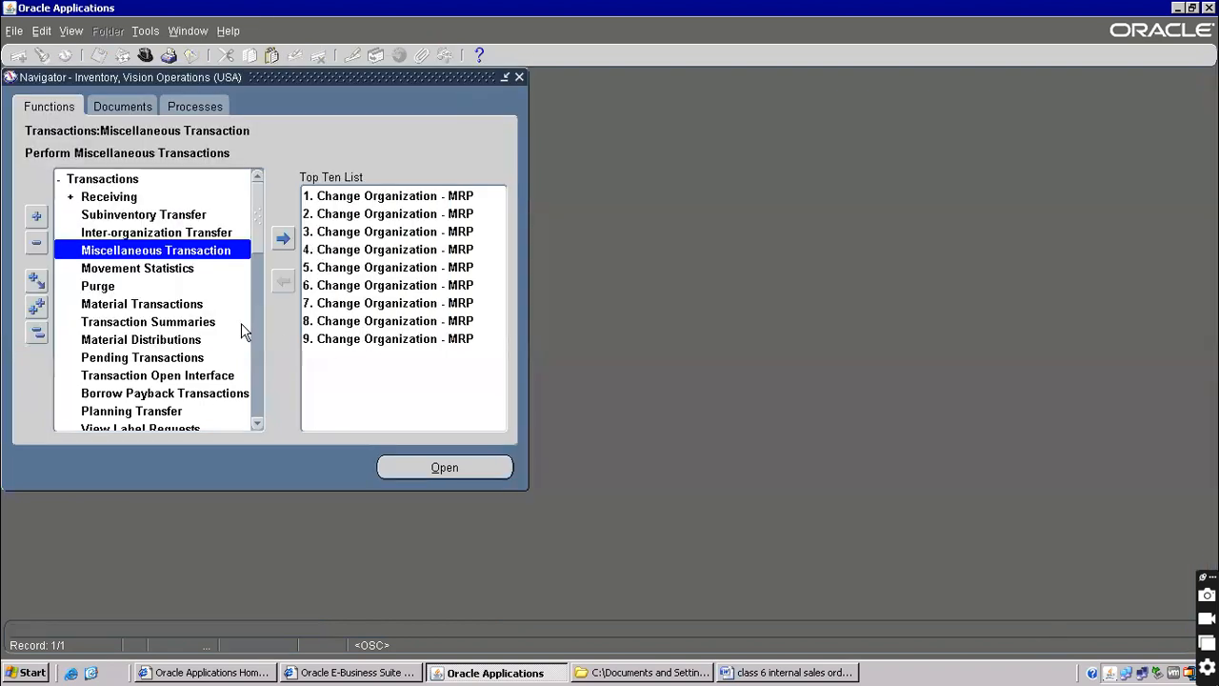
{"action": "key", "text": "alt+t"}
{"action": "key", "text": "l"}
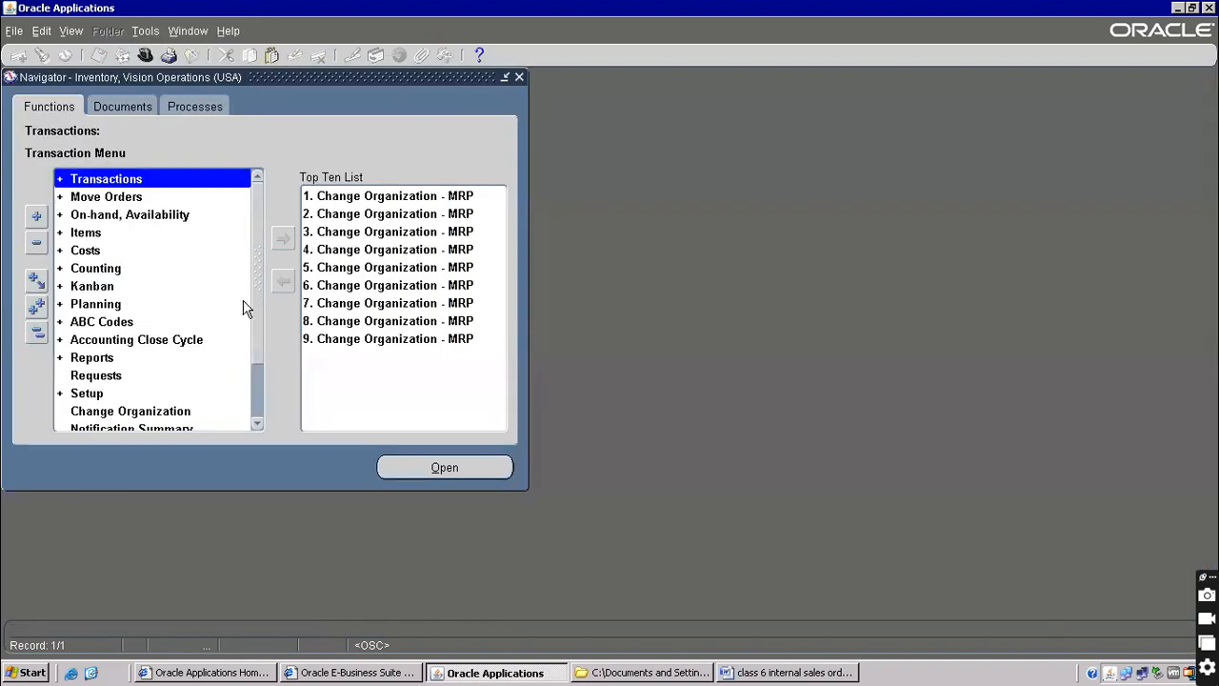
{"action": "key", "text": "alt+Tab"}
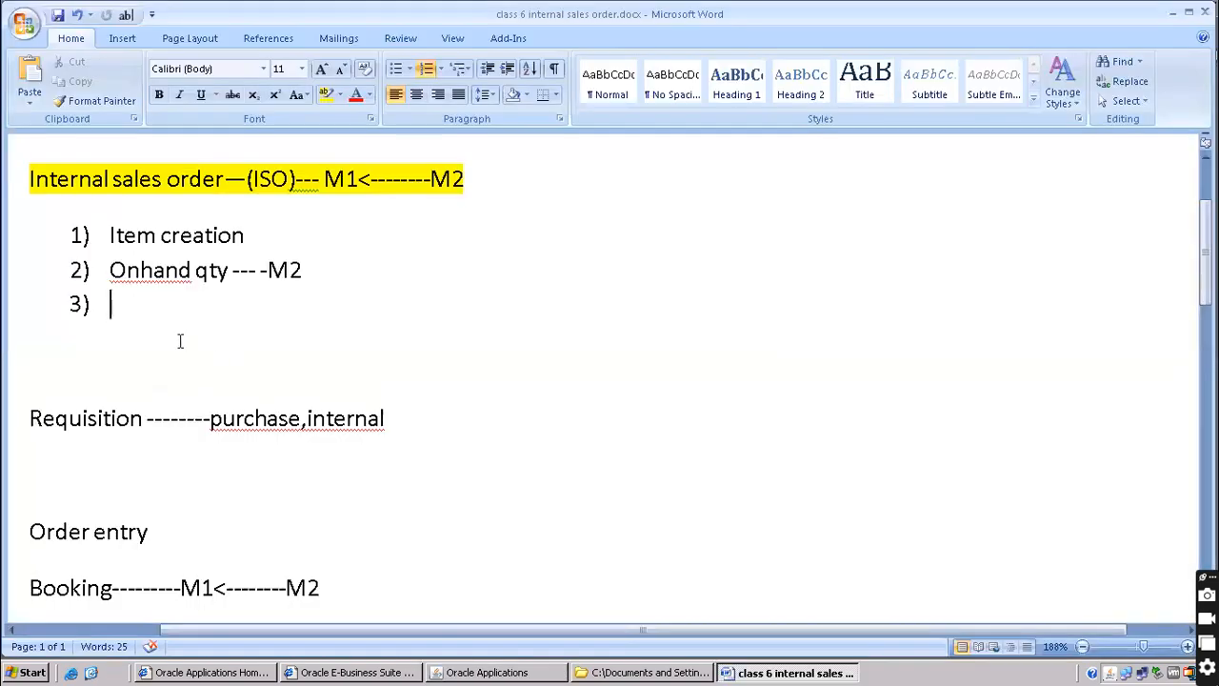
{"action": "left_click_drag", "start_coordinate": [472, 182], "coordinate": [334, 178]}
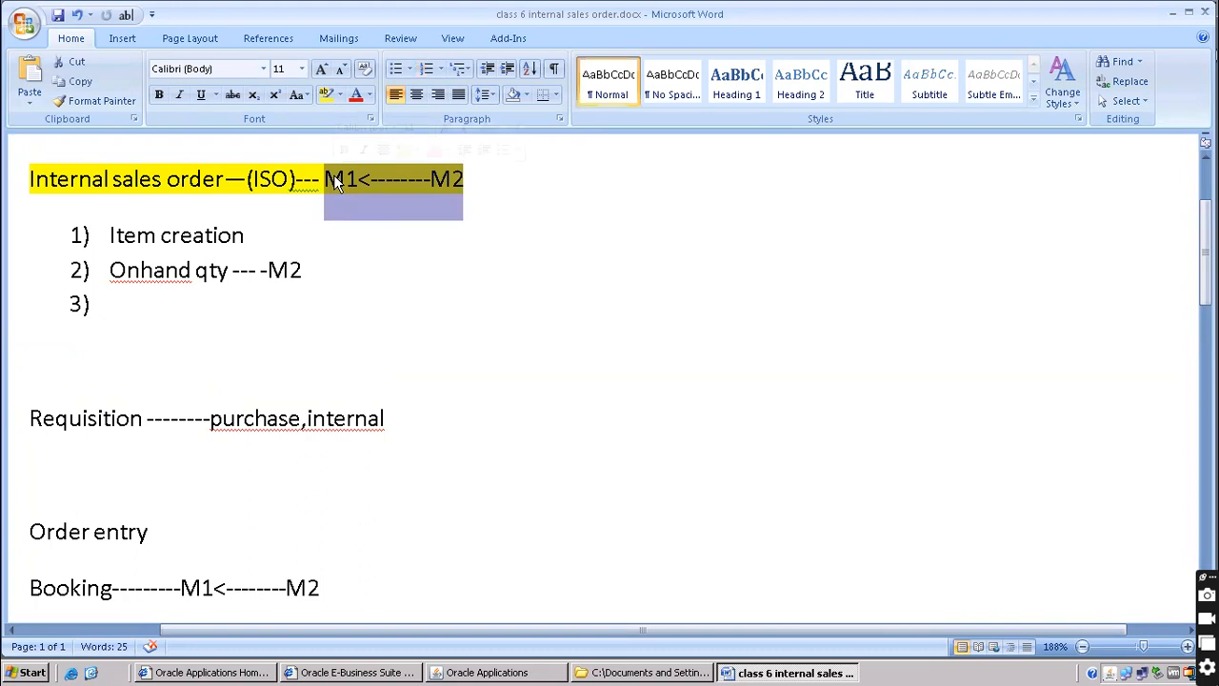
{"action": "key", "text": "alt+Tab"}
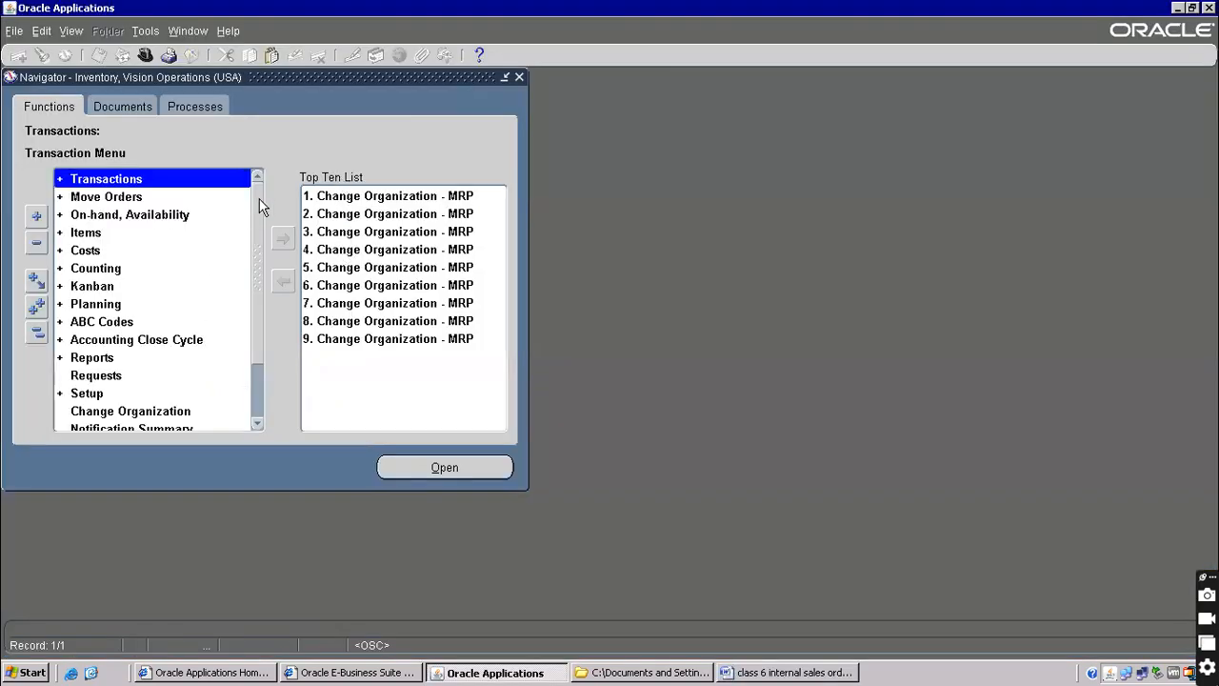
Open Shipping Networks under Setup > Organizations and retrieve all networks for M2
{"action": "scroll", "coordinate": [259, 198], "scroll_direction": "down", "scroll_amount": 4}
{"action": "double_click", "coordinate": [98, 324]}
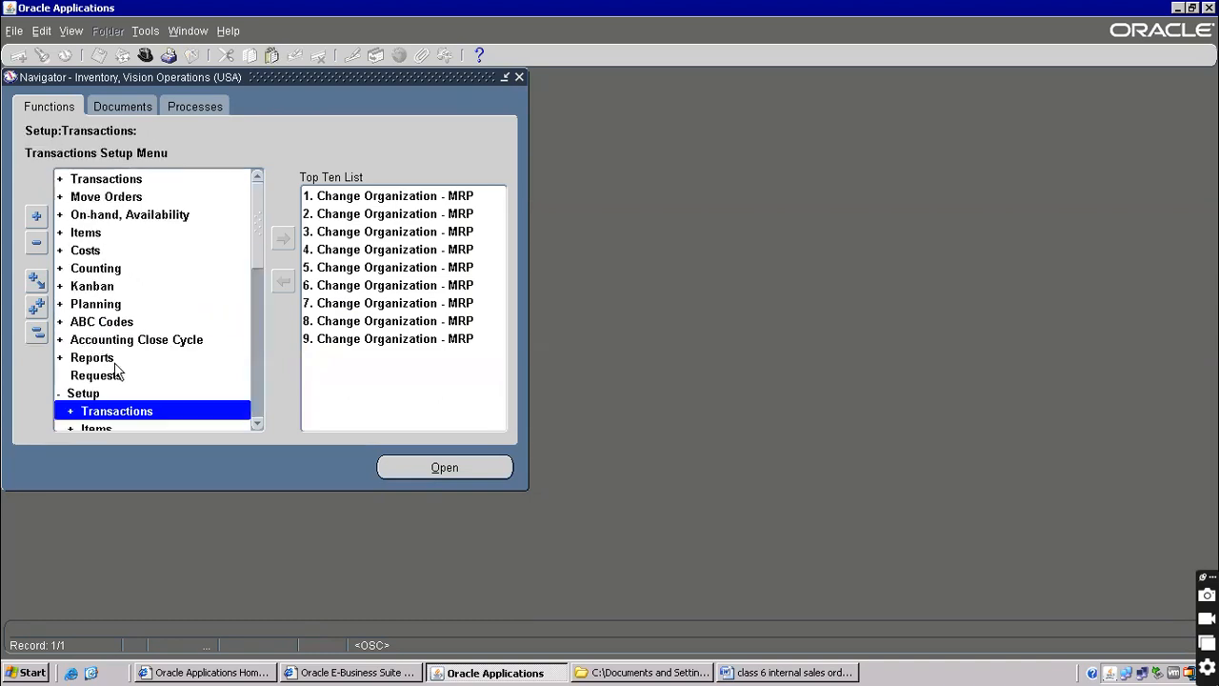
{"action": "left_click_drag", "start_coordinate": [259, 214], "coordinate": [259, 271]}
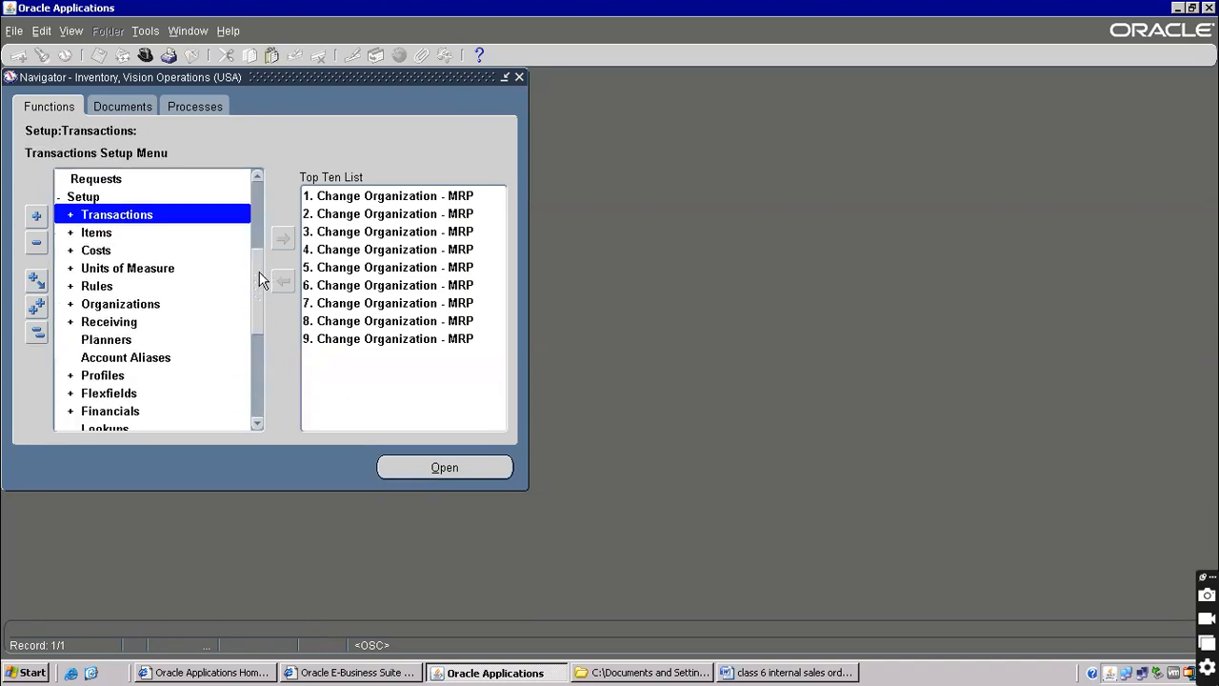
{"action": "left_click", "coordinate": [138, 304]}
{"action": "left_click_drag", "start_coordinate": [260, 218], "coordinate": [259, 278]}
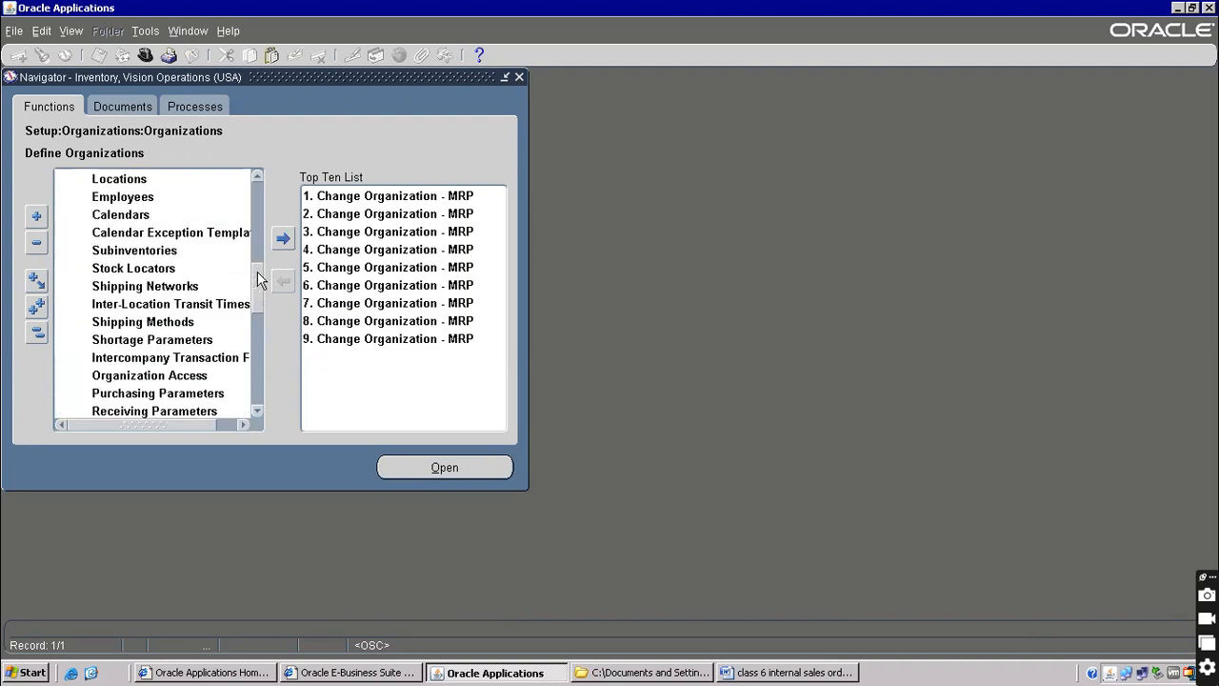
{"action": "left_click", "coordinate": [158, 290]}
{"action": "double_click", "coordinate": [157, 290]}
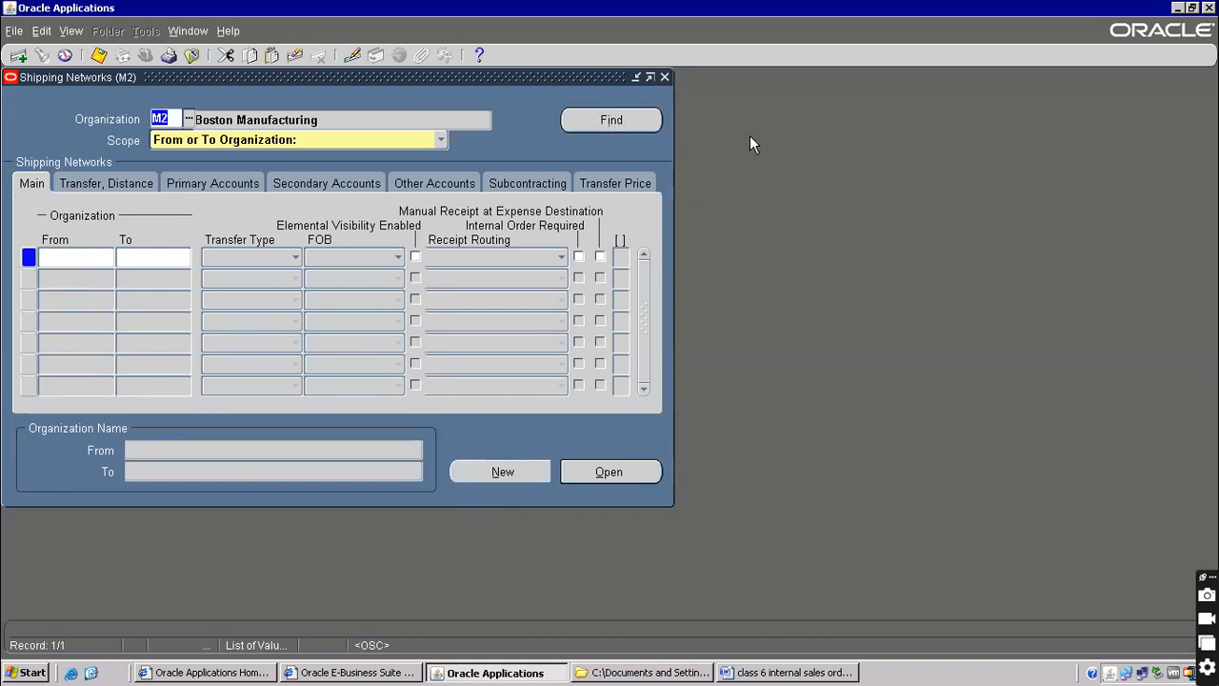
{"action": "left_click", "coordinate": [623, 123]}
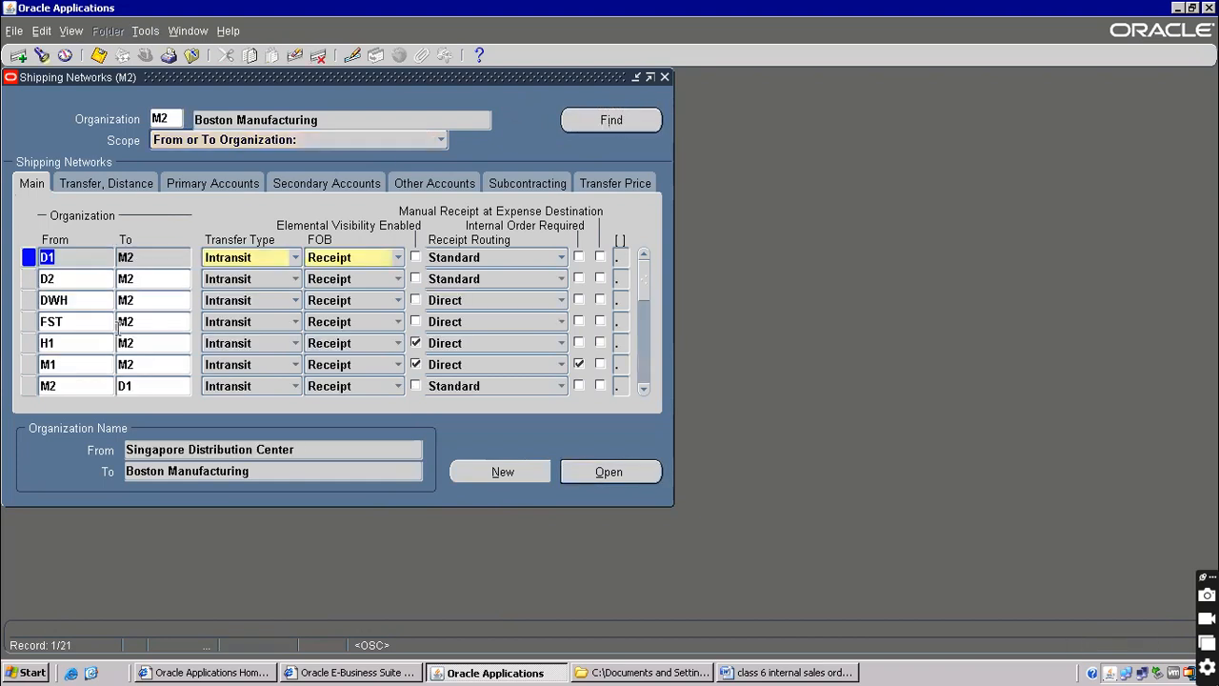
Scroll through the records and select the M2 to M1 Seattle Manufacturing network
{"action": "left_click", "coordinate": [644, 389]}
{"action": "left_click", "coordinate": [644, 389]}
{"action": "left_click", "coordinate": [644, 389]}
{"action": "left_click", "coordinate": [644, 390]}
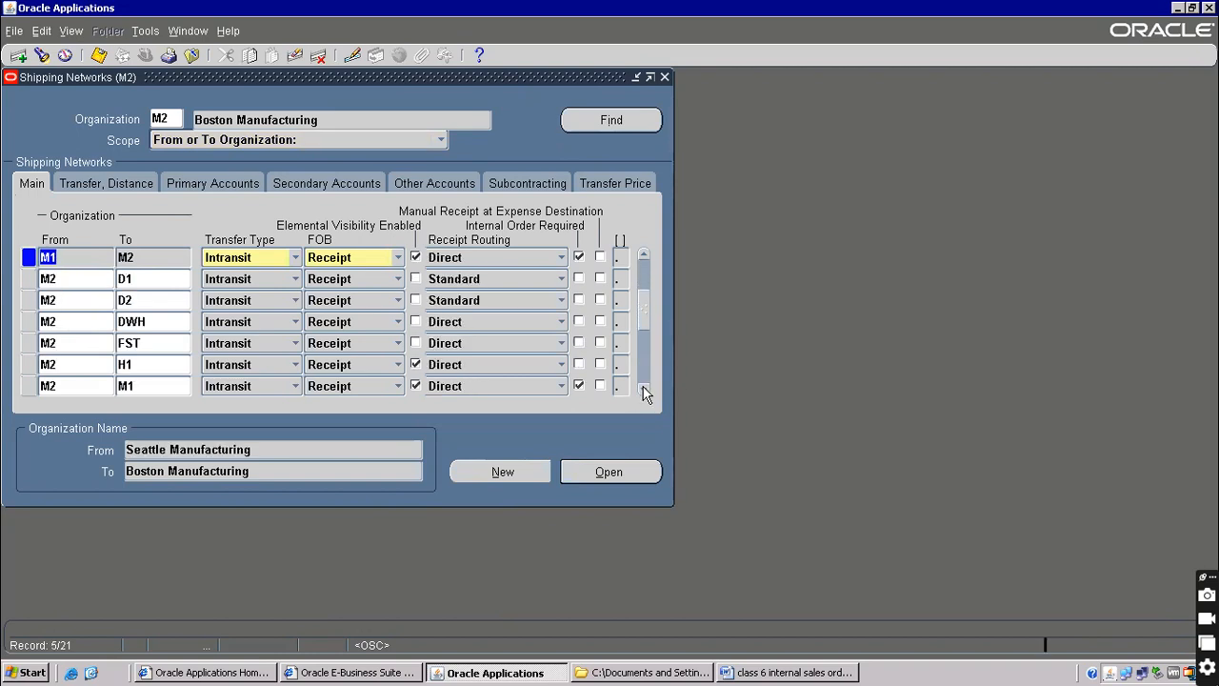
{"action": "left_click", "coordinate": [644, 390]}
{"action": "left_click", "coordinate": [644, 389]}
{"action": "left_click", "coordinate": [644, 390]}
{"action": "left_click", "coordinate": [643, 389]}
{"action": "left_click", "coordinate": [644, 389]}
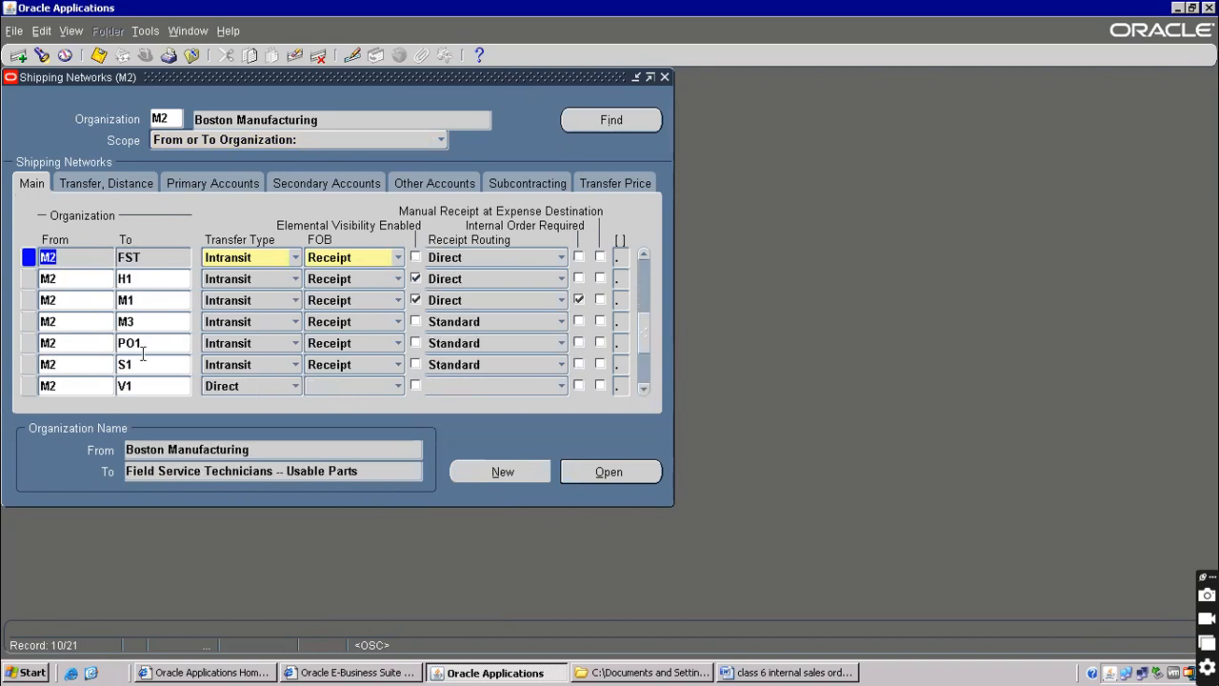
{"action": "left_click", "coordinate": [132, 301]}
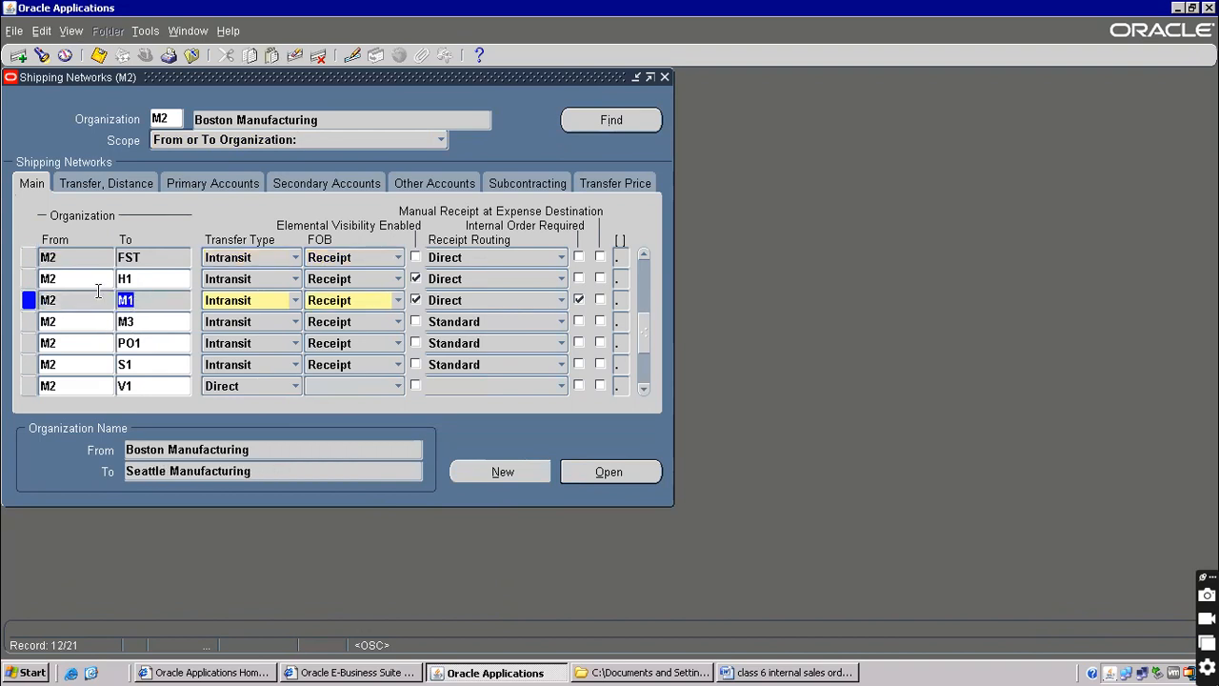
{"action": "left_click", "coordinate": [786, 673]}
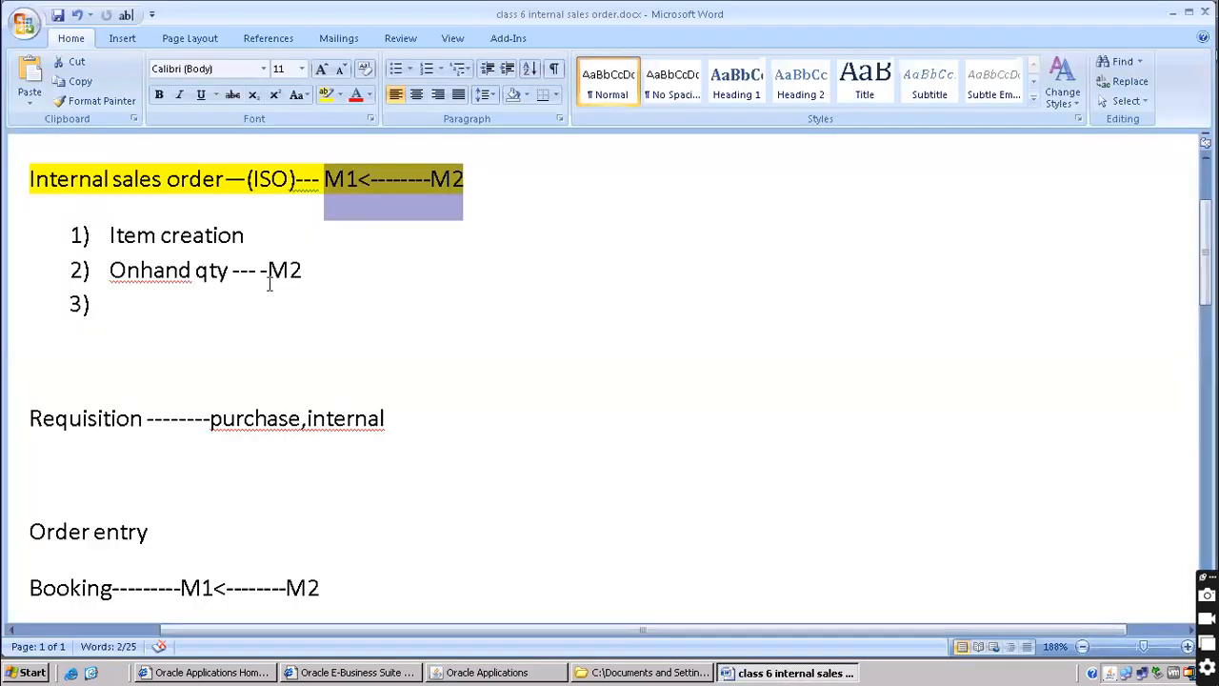
Enter 'Shipping network' as item 3 and insert an unnumbered line above item 1
{"action": "left_click", "coordinate": [170, 302]}
{"action": "type", "text": "shi"}
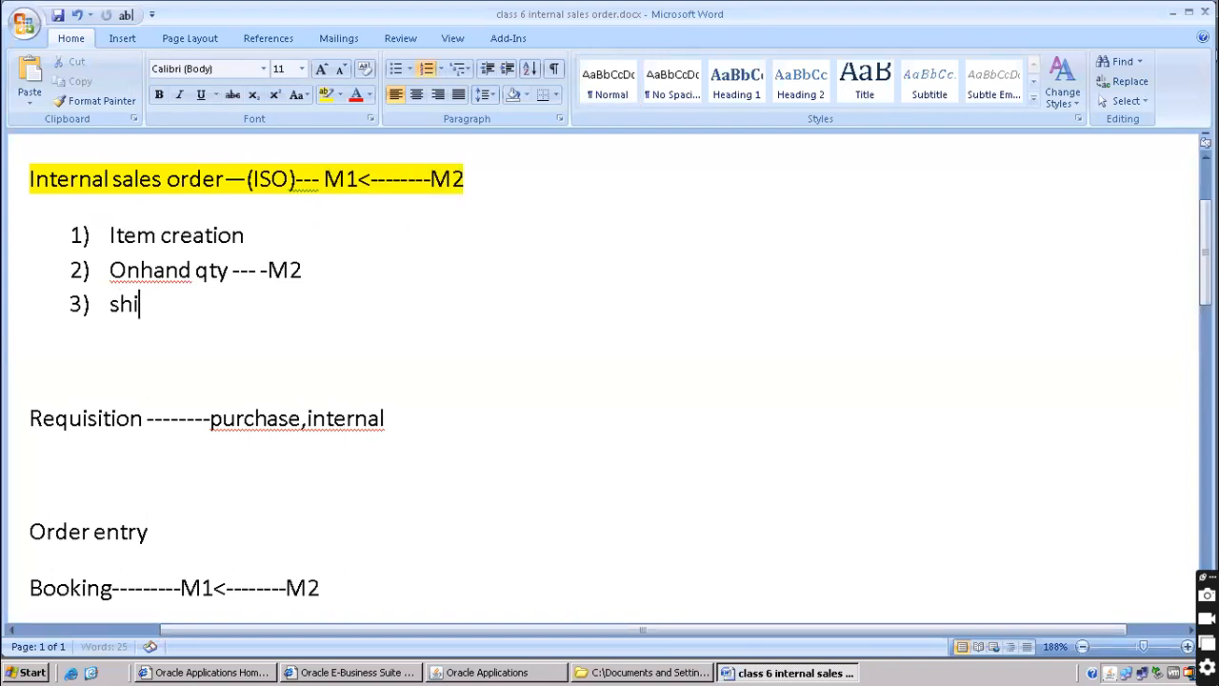
{"action": "type", "text": "pping n"}
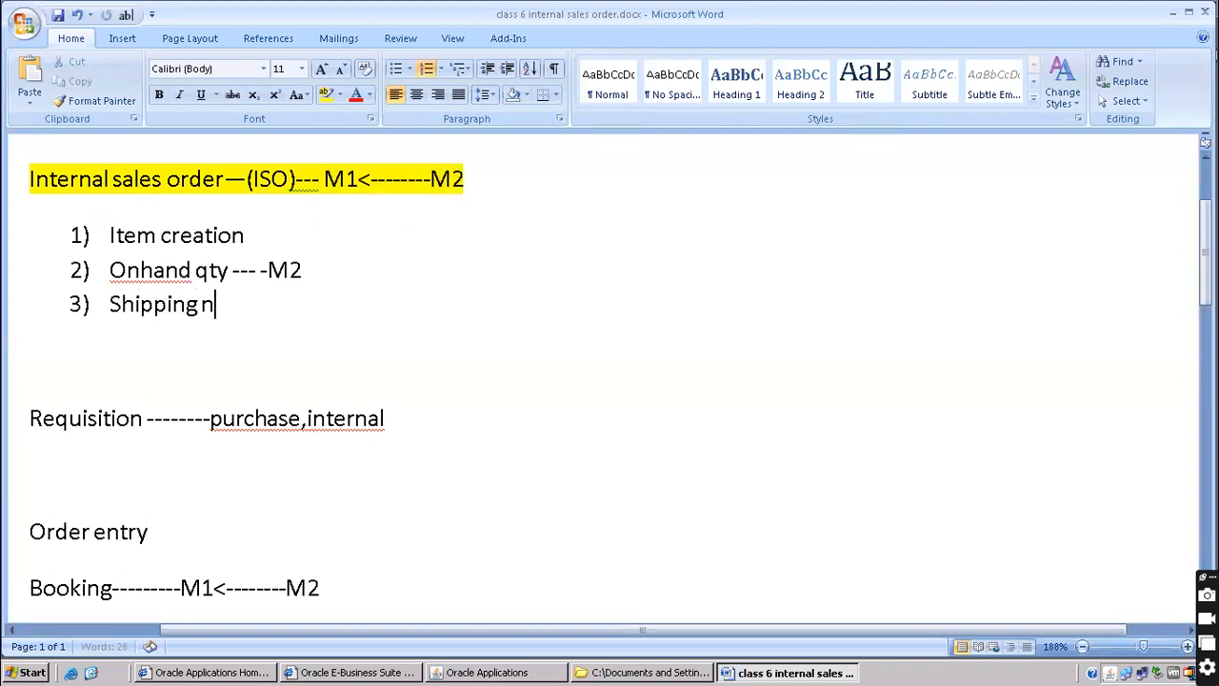
{"action": "type", "text": "etwork"}
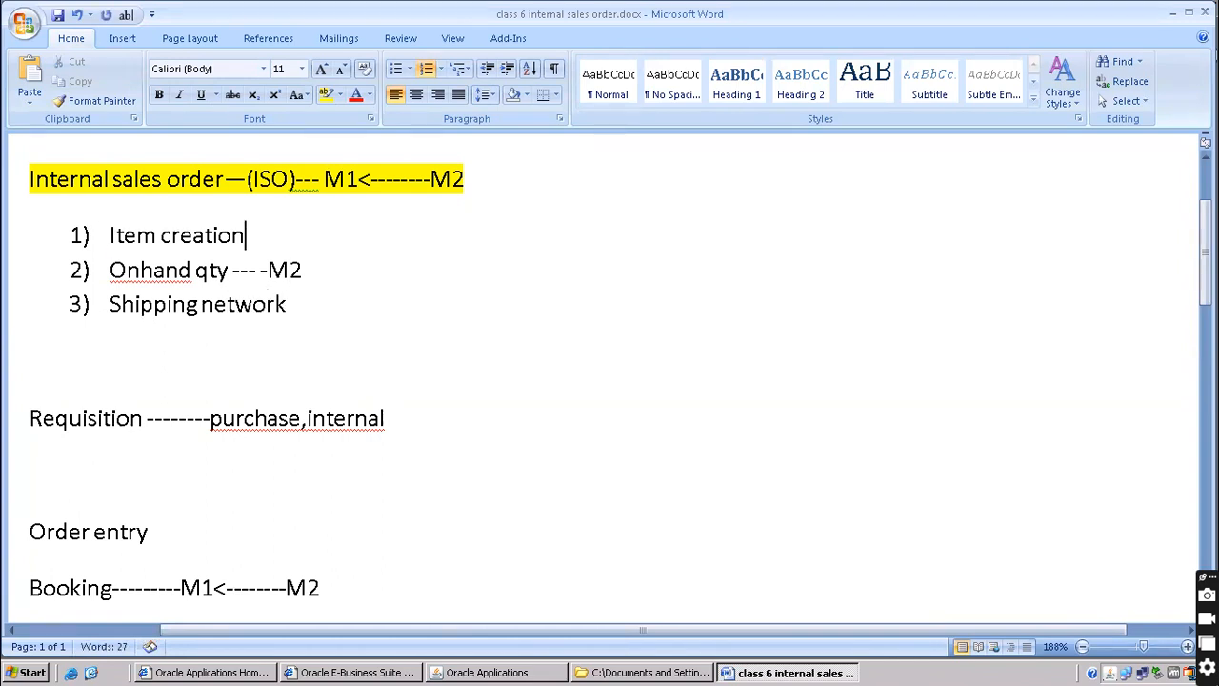
{"action": "key", "text": "Home"}
{"action": "key", "text": "Return"}
{"action": "key", "text": "Up"}
{"action": "key", "text": "BackSpace"}
Title the list 'Function setups /pre requisites' with a dashed rule below it, and start item 4
{"action": "type", "text": "function se"}
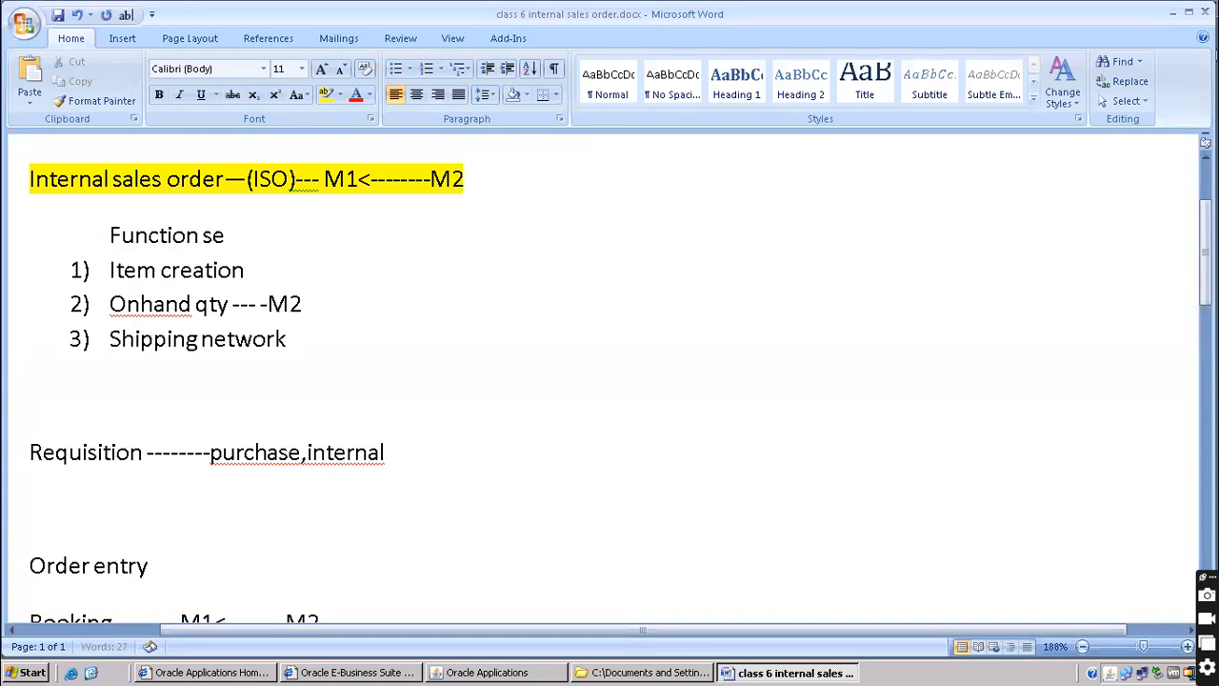
{"action": "type", "text": "tups /pre requisites"}
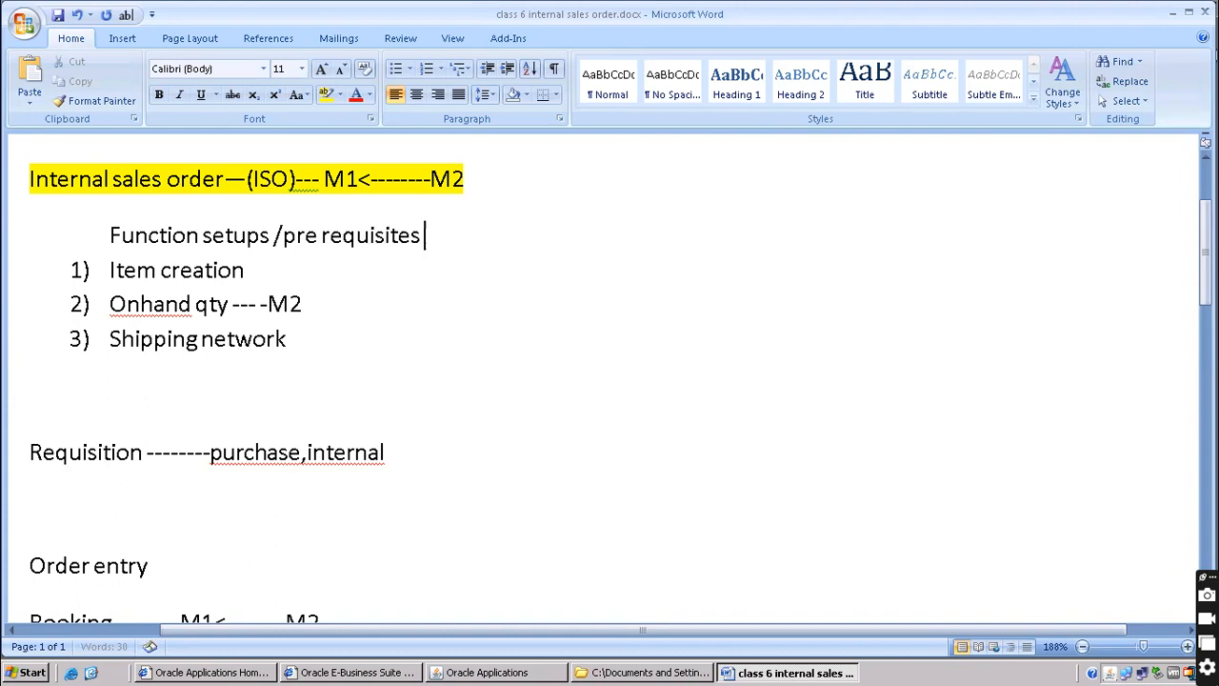
{"action": "key", "text": "Return"}
{"action": "type", "text": "-------"}
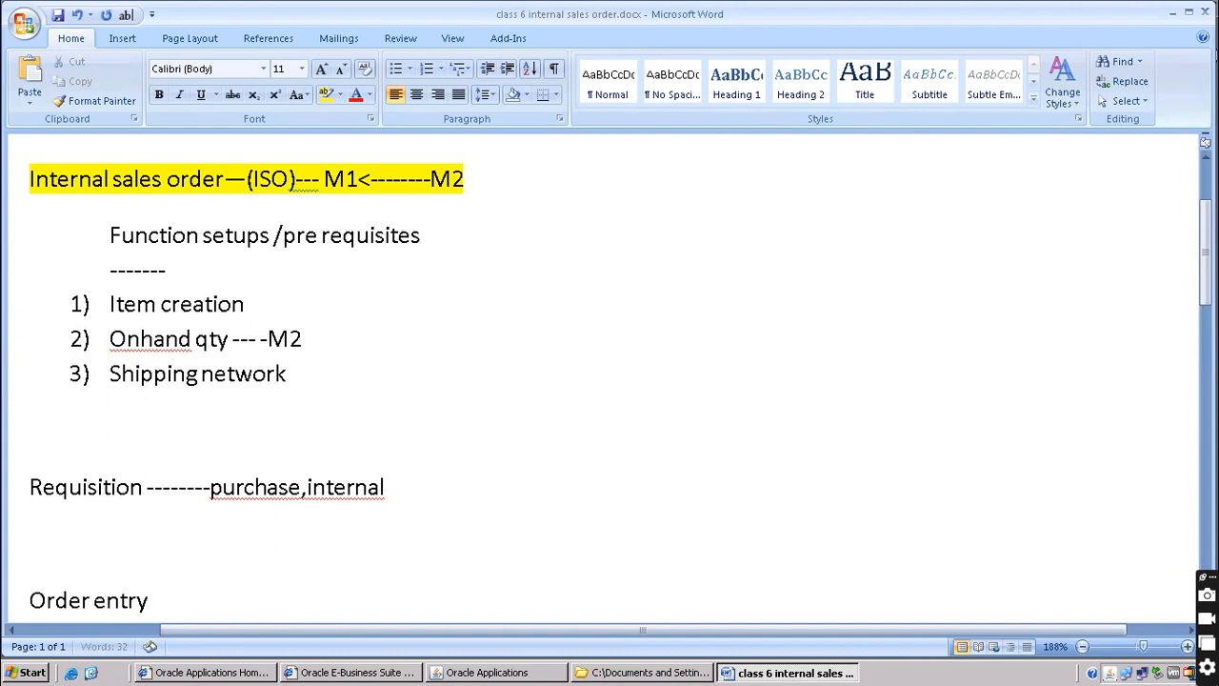
{"action": "key", "text": "Return"}
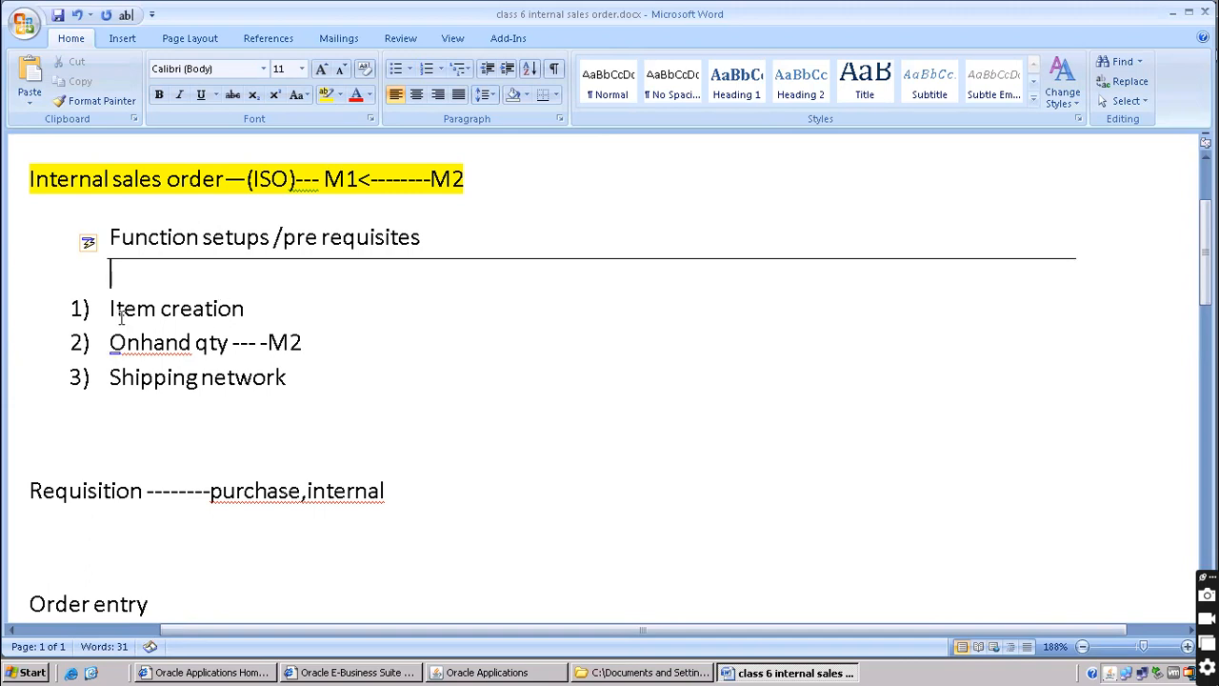
{"action": "scroll", "coordinate": [121, 317], "scroll_direction": "down", "scroll_amount": 3}
{"action": "left_click", "coordinate": [332, 219]}
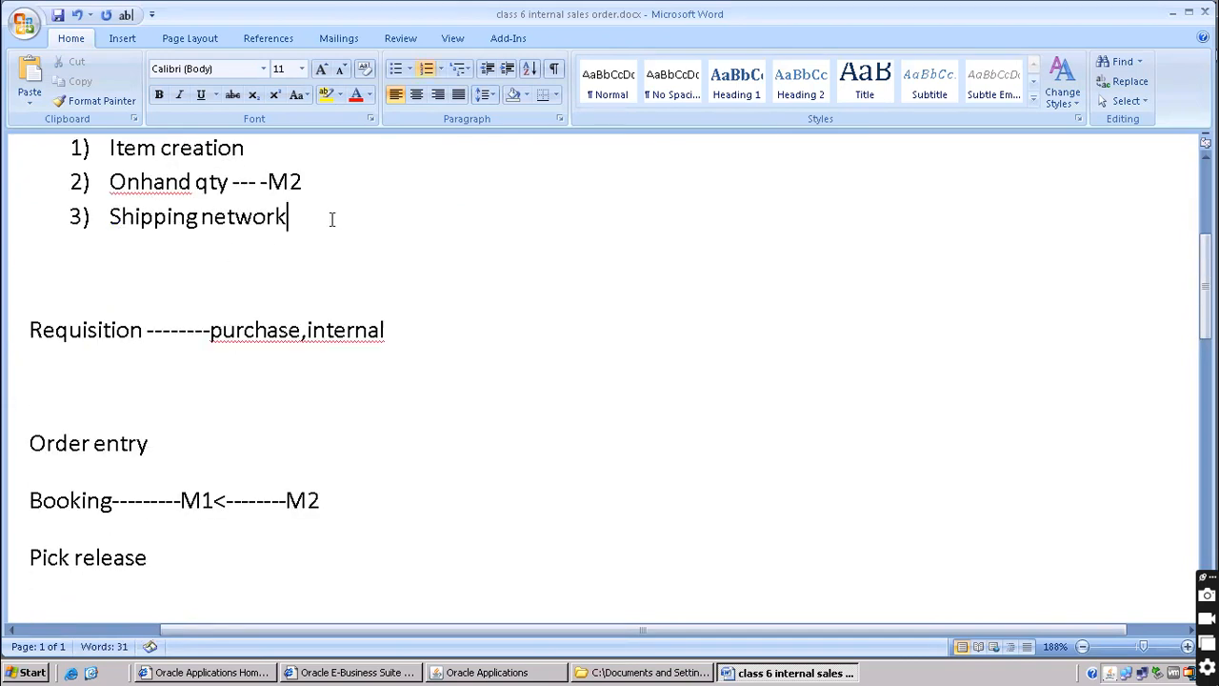
{"action": "key", "text": "Return"}
{"action": "key", "text": "alt+Tab"}
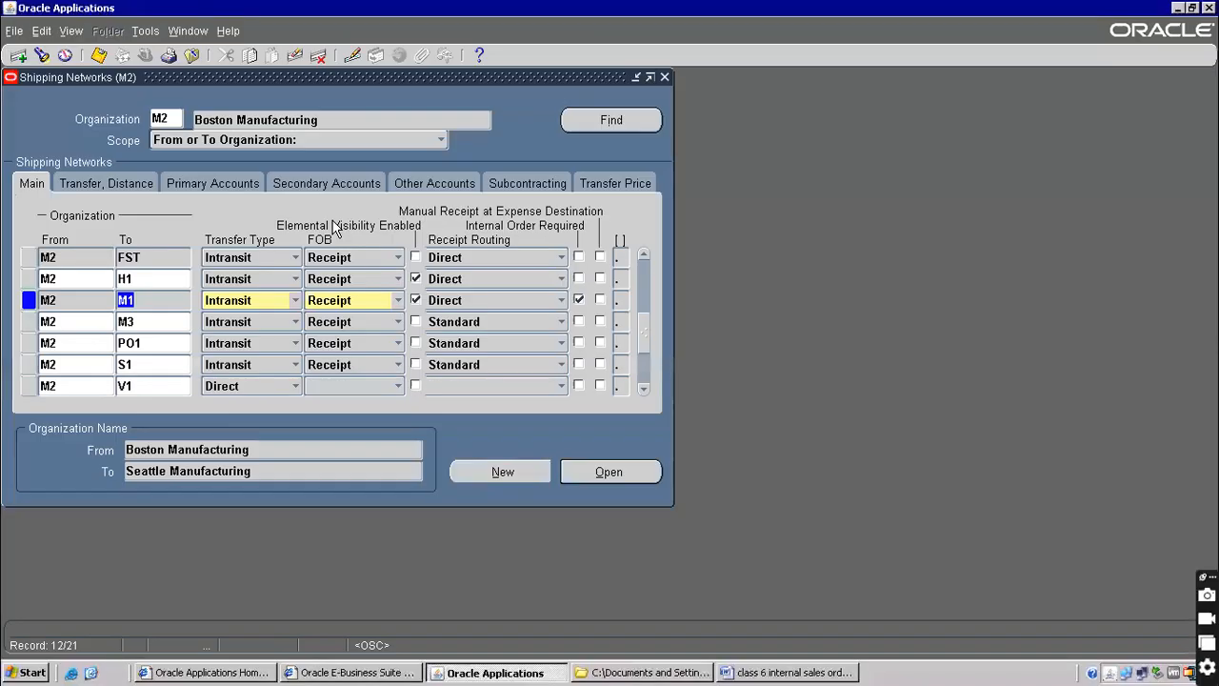
Close the M2 Shipping Networks form and select Inter-Location Transit Times in the Navigator
{"action": "left_click", "coordinate": [192, 54]}
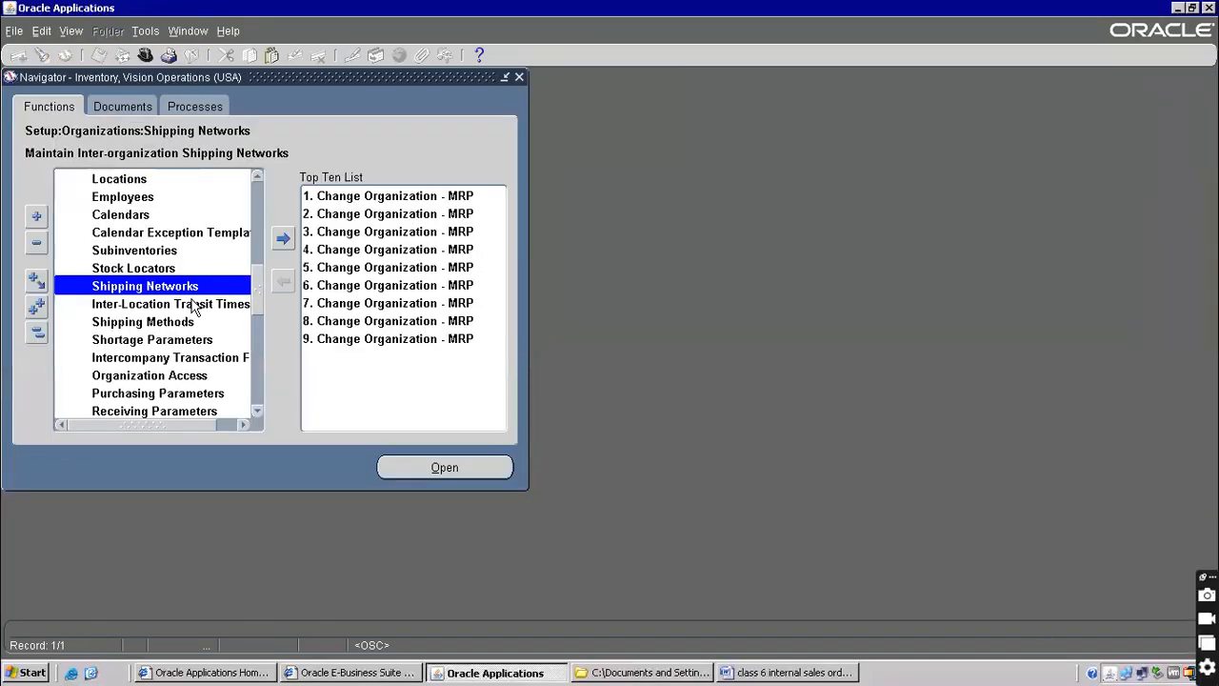
{"action": "left_click", "coordinate": [148, 306]}
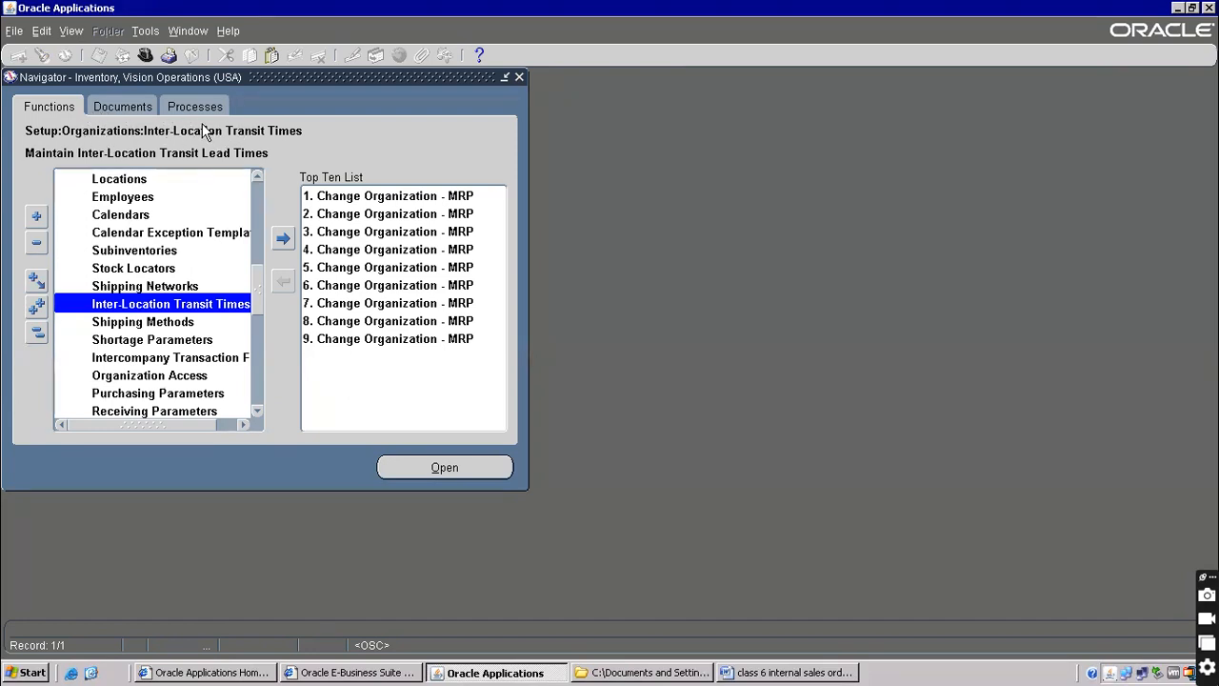
Open Inter-Location Transit Times with its Find Transit Times search, then return to the Word notes
{"action": "double_click", "coordinate": [164, 302]}
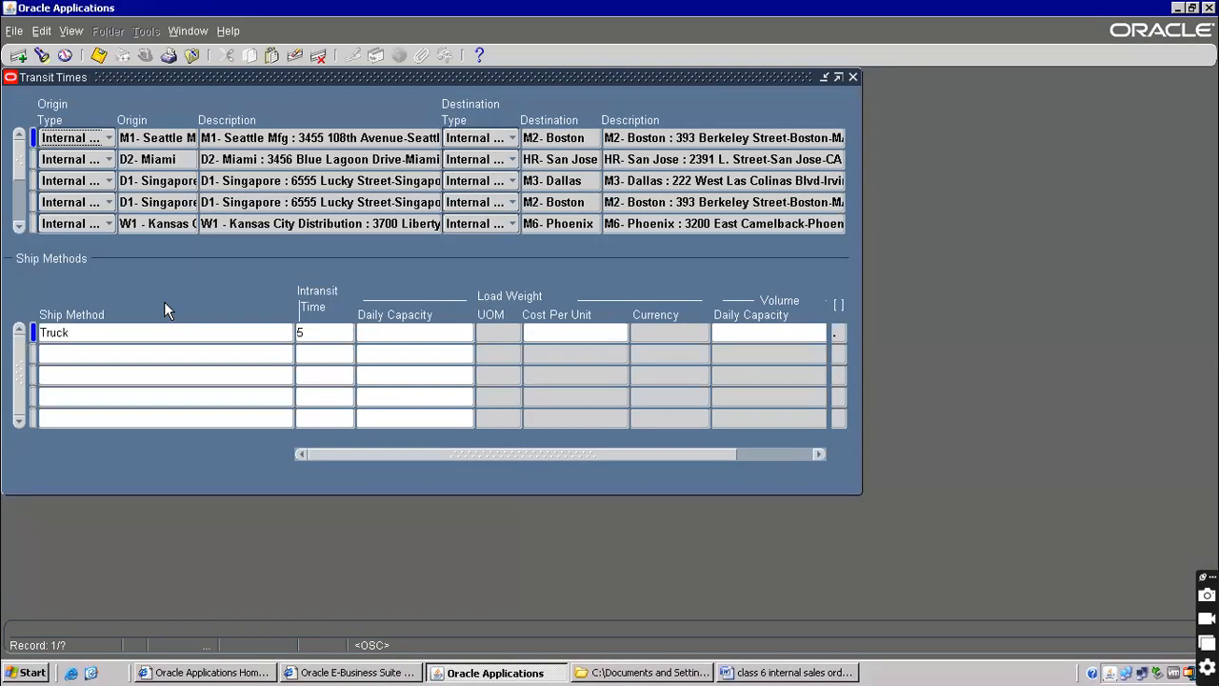
{"action": "left_click", "coordinate": [70, 32]}
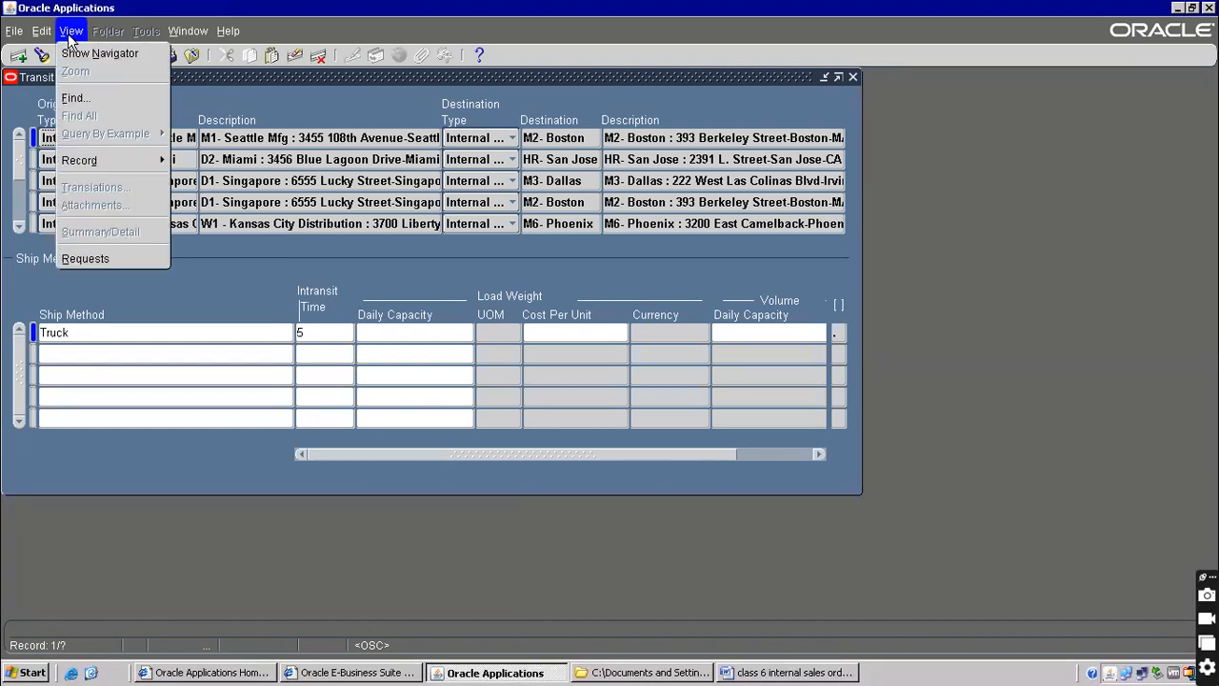
{"action": "left_click", "coordinate": [77, 98]}
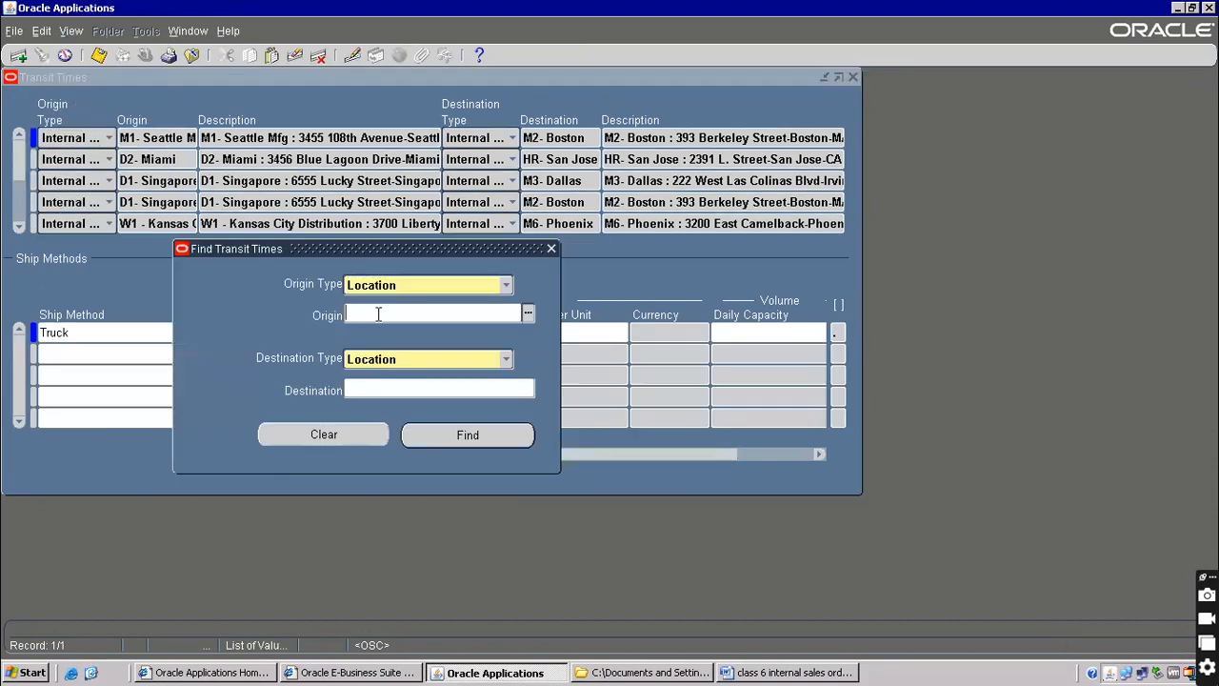
{"action": "left_click", "coordinate": [810, 672]}
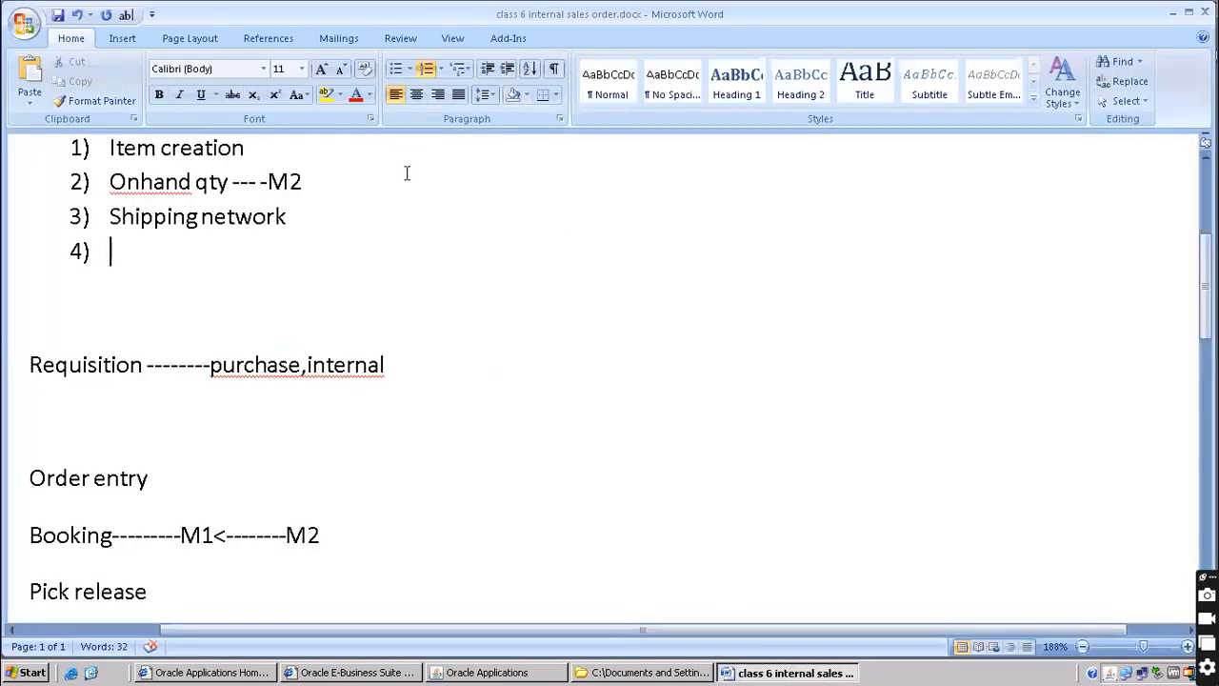
Highlight M2 and M1 in the Word heading, then launch Toad for Oracle from the desktop
{"action": "scroll", "coordinate": [388, 182], "scroll_direction": "up", "scroll_amount": 3}
{"action": "left_click_drag", "start_coordinate": [427, 340], "coordinate": [473, 340]}
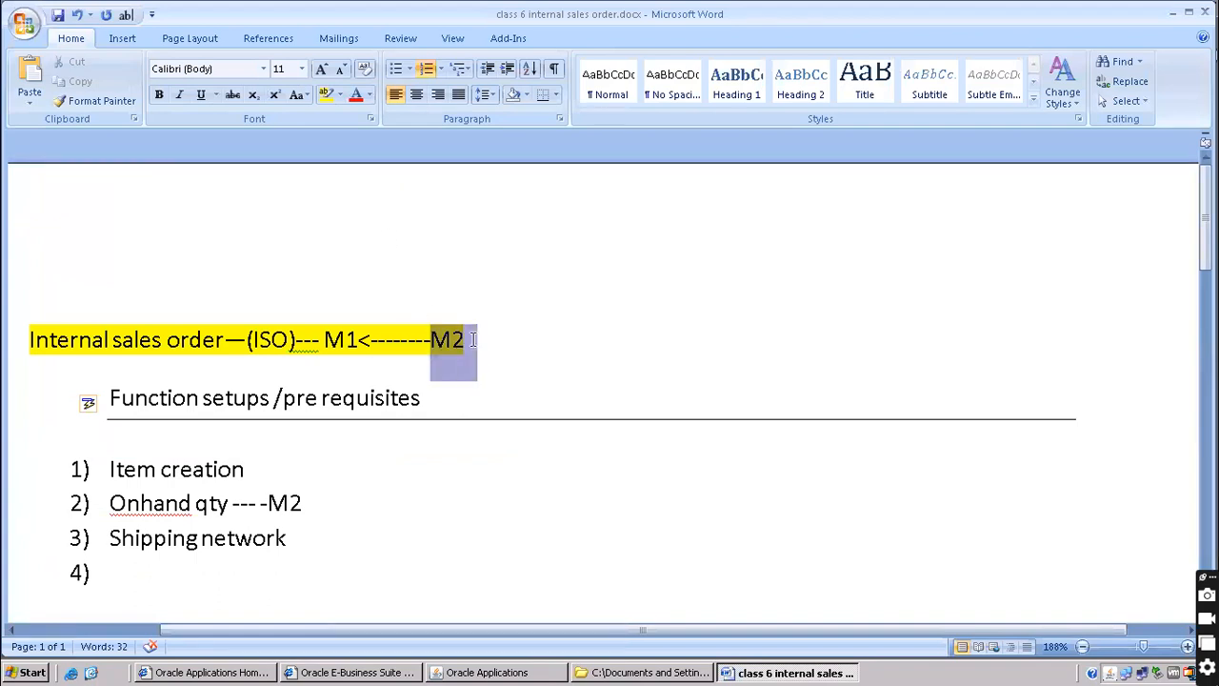
{"action": "left_click_drag", "start_coordinate": [327, 341], "coordinate": [359, 340]}
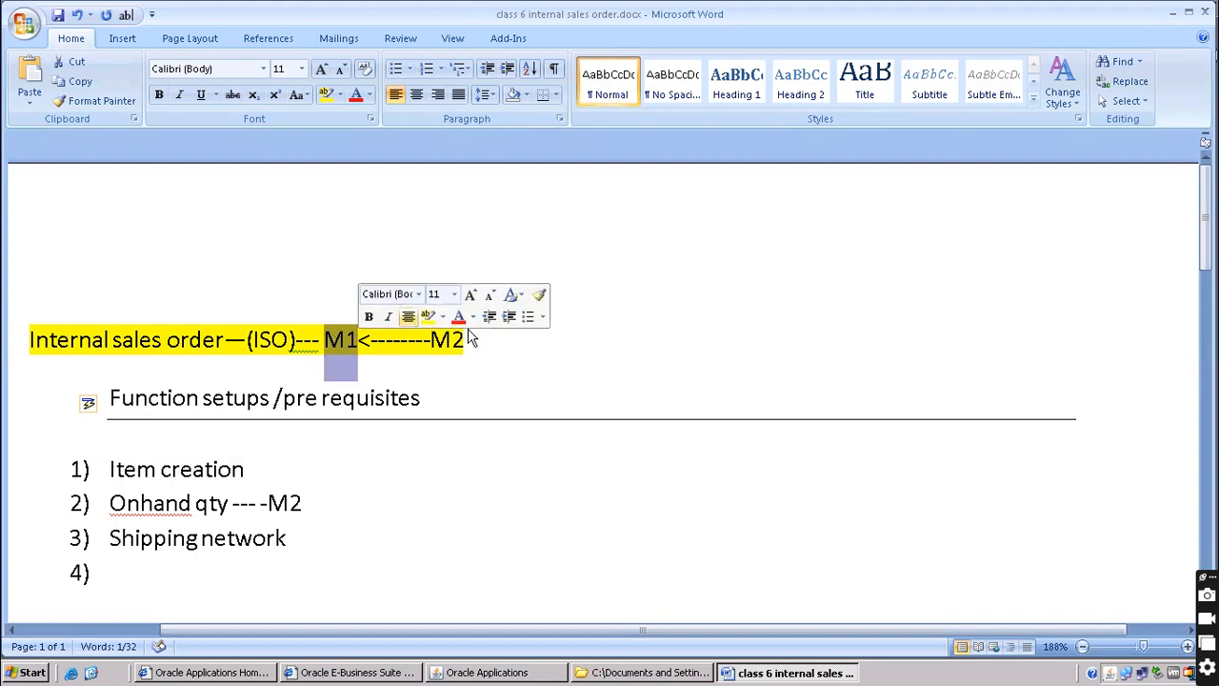
{"action": "left_click", "coordinate": [91, 673]}
{"action": "double_click", "coordinate": [88, 383]}
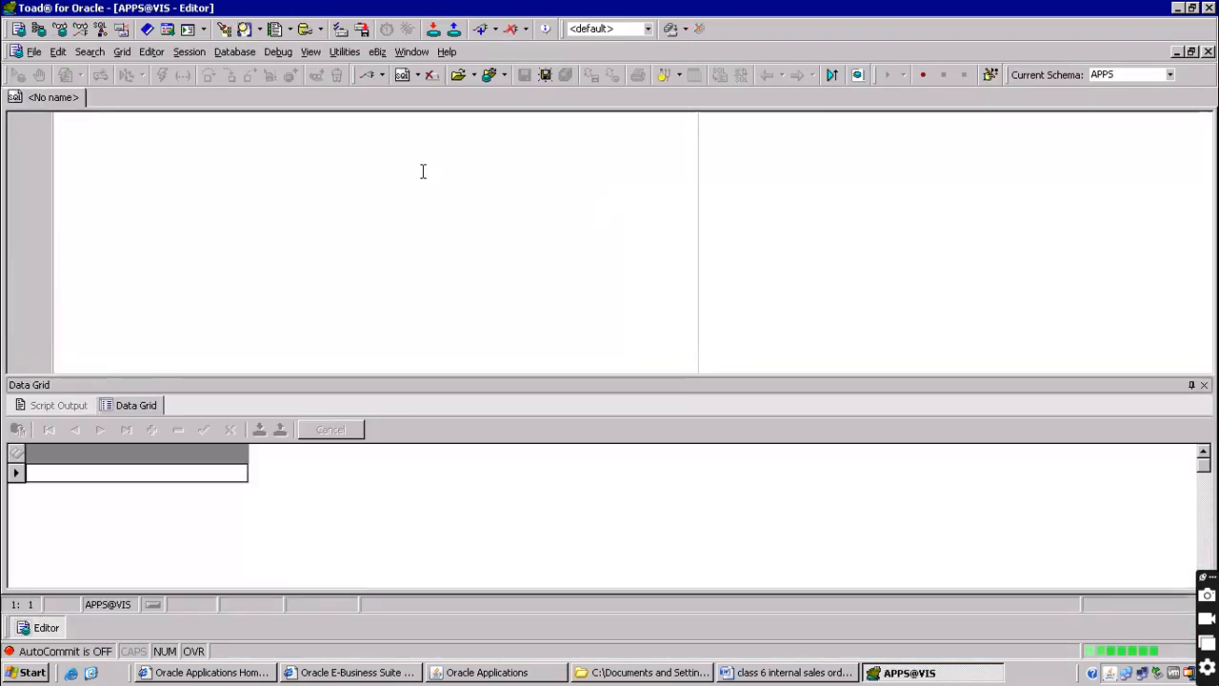
Query all columns of org_organization_definitions and start adding a where clause
{"action": "type", "text": "sele"}
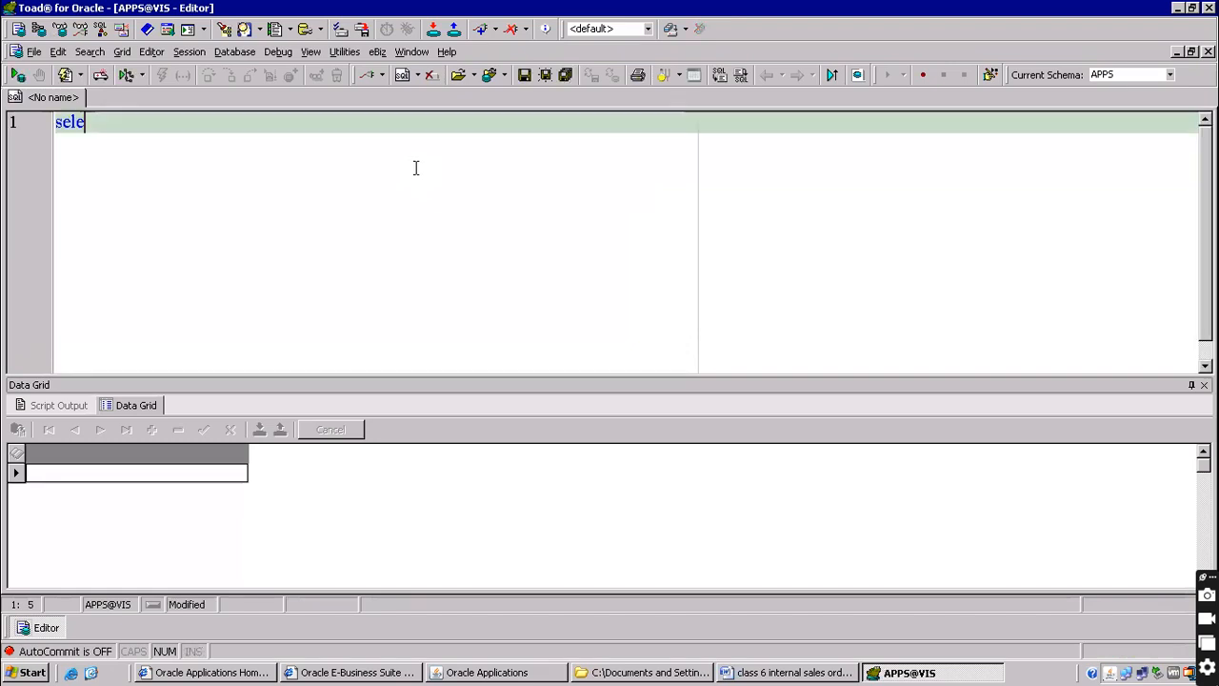
{"action": "type", "text": "ct * "}
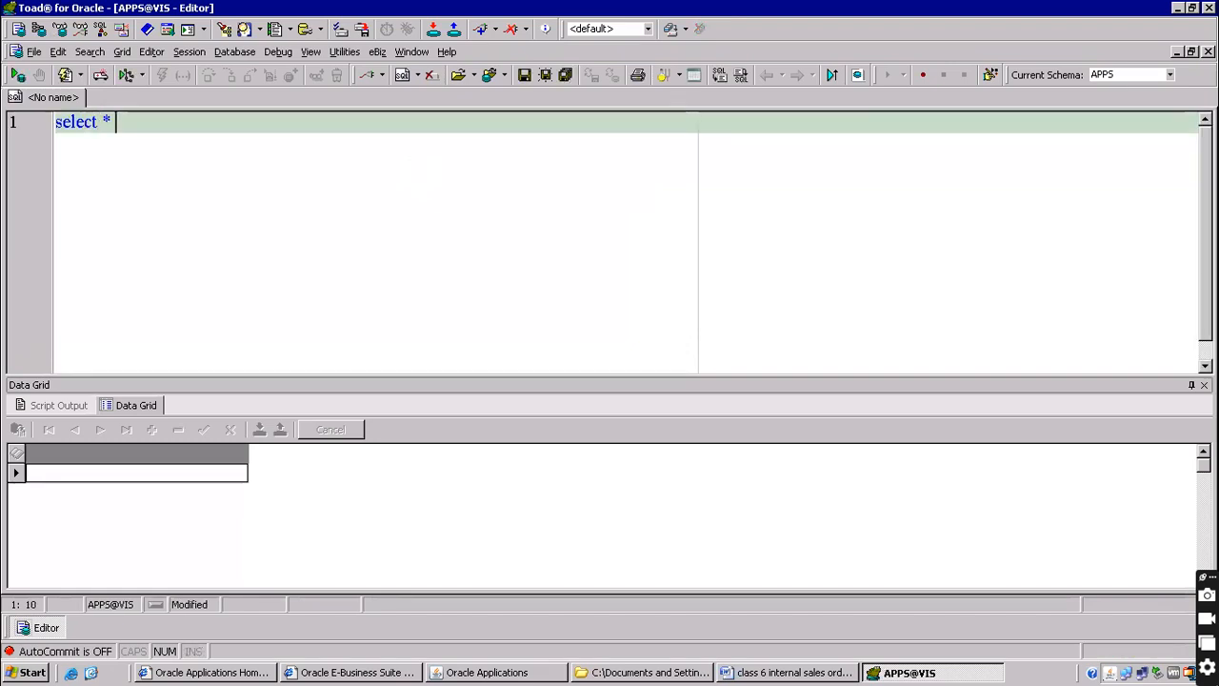
{"action": "type", "text": "from org_organization_definitions"}
{"action": "key", "text": "F9"}
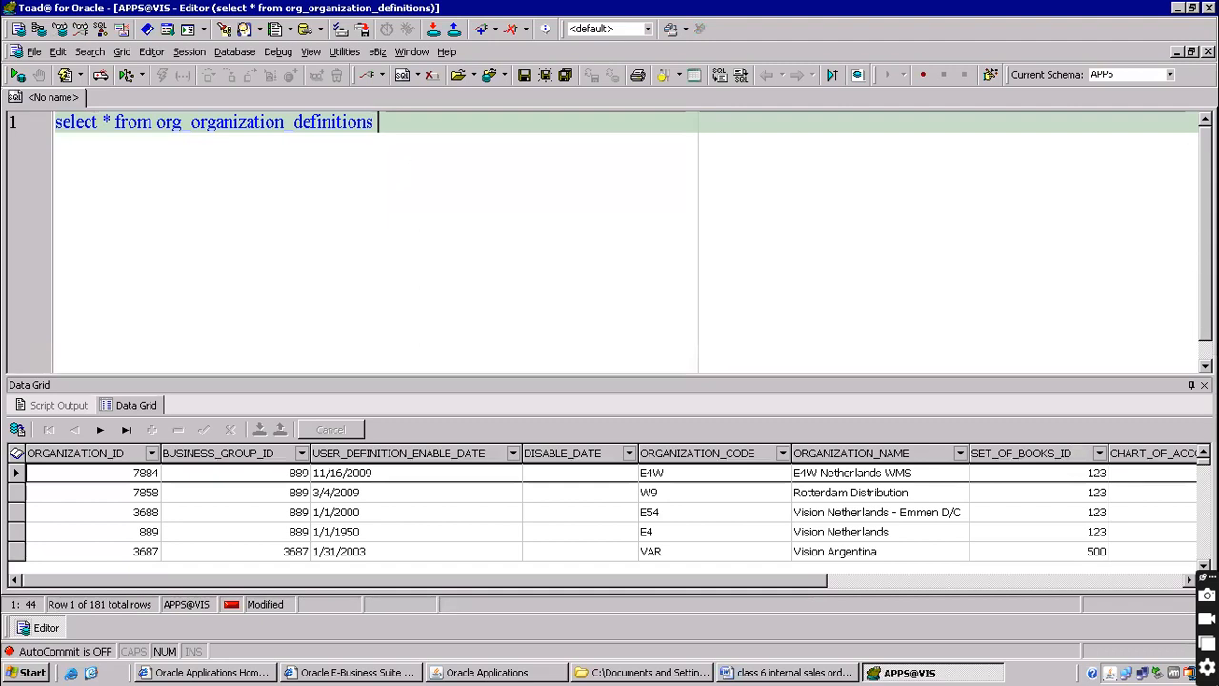
{"action": "type", "text": "where organization_"}
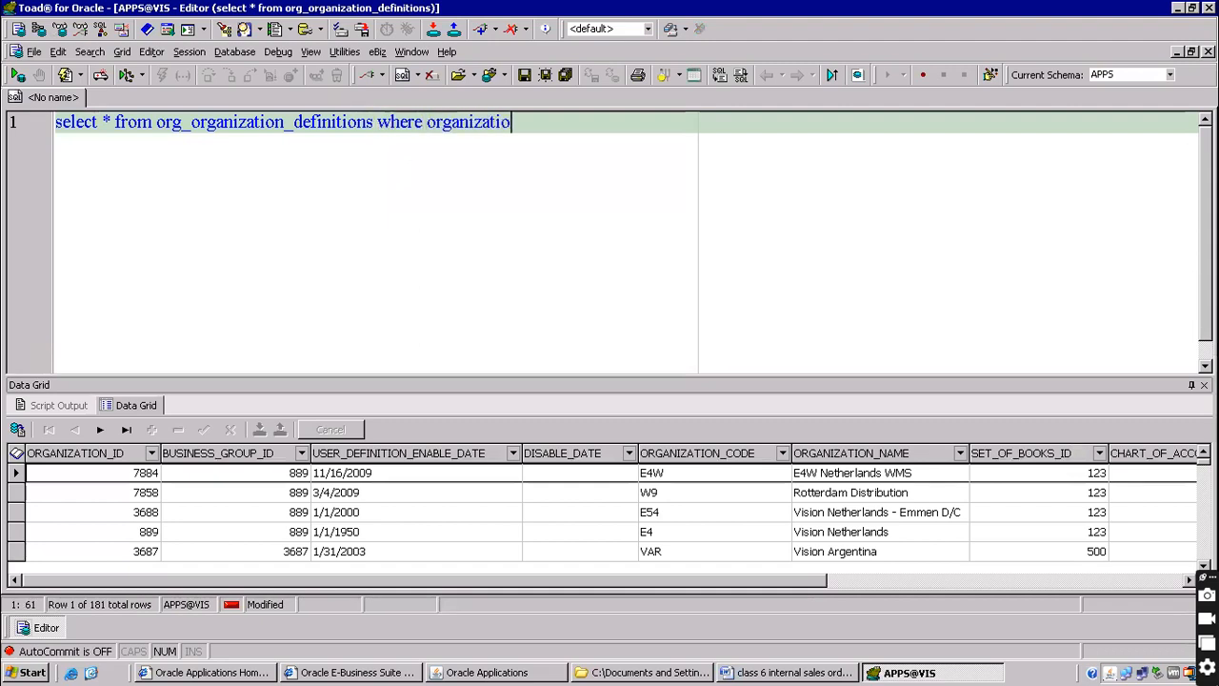
{"action": "type", "text": "nam"}
{"action": "key", "text": "BackSpace"}
{"action": "key", "text": "BackSpace"}
{"action": "key", "text": "BackSpace"}
{"action": "left_click_drag", "start_coordinate": [670, 583], "coordinate": [373, 625]}
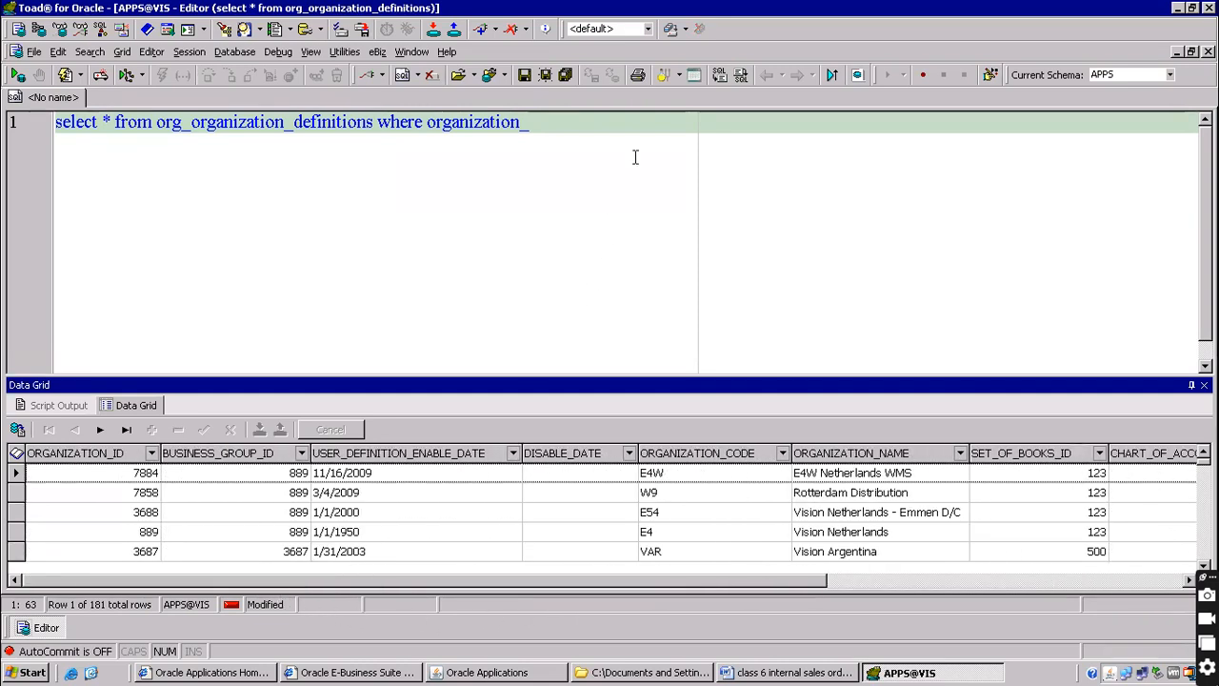
{"action": "left_click", "coordinate": [535, 126]}
Filter the query to organization_code 'M1', returning Seattle Manufacturing
{"action": "type", "text": "code=''"}
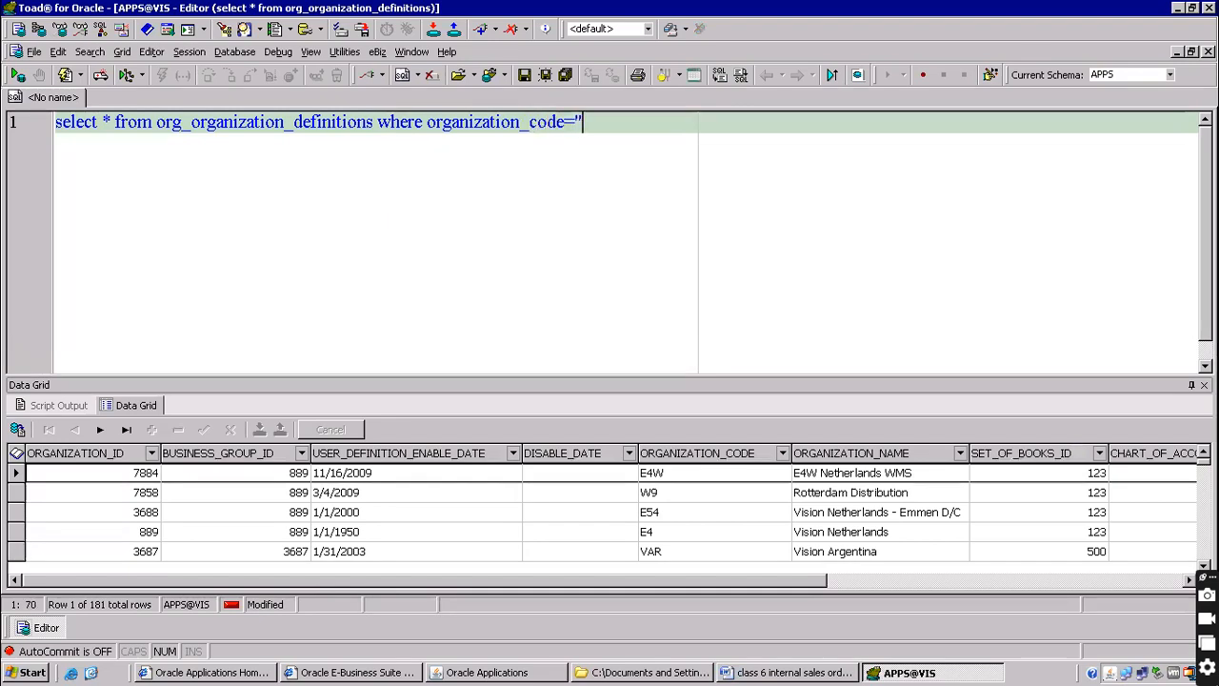
{"action": "key", "text": "Left"}
{"action": "type", "text": "M!"}
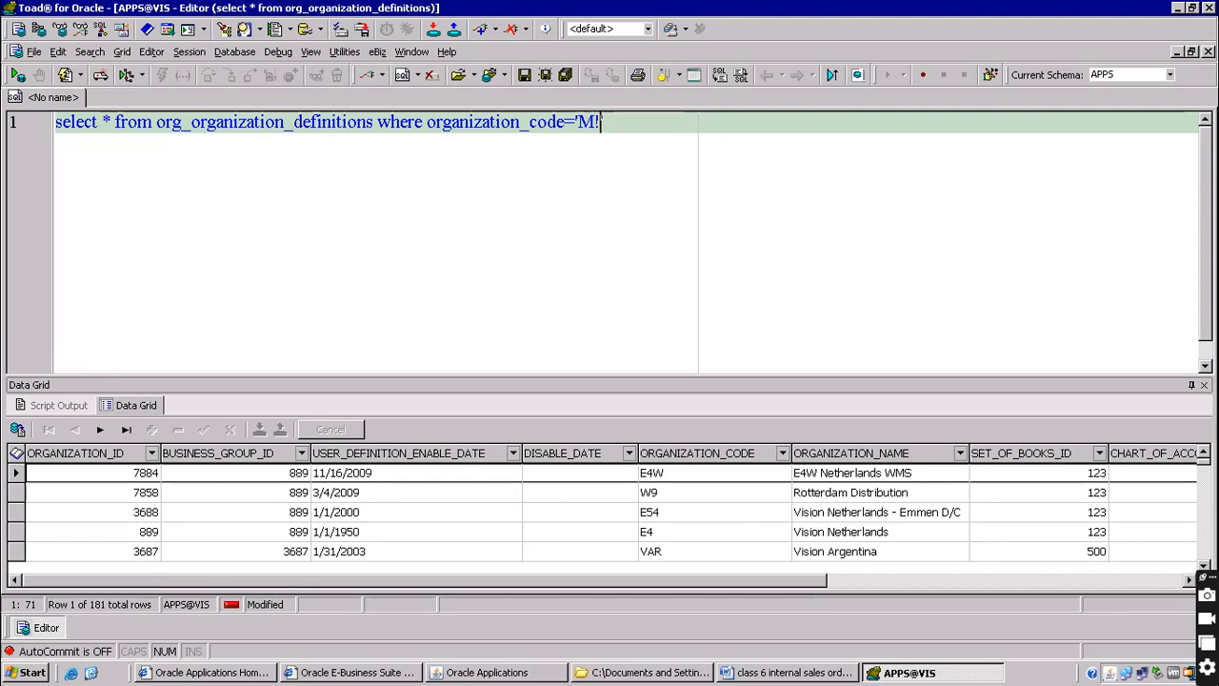
{"action": "key", "text": "F9"}
{"action": "key", "text": "BackSpace"}
{"action": "type", "text": "1"}
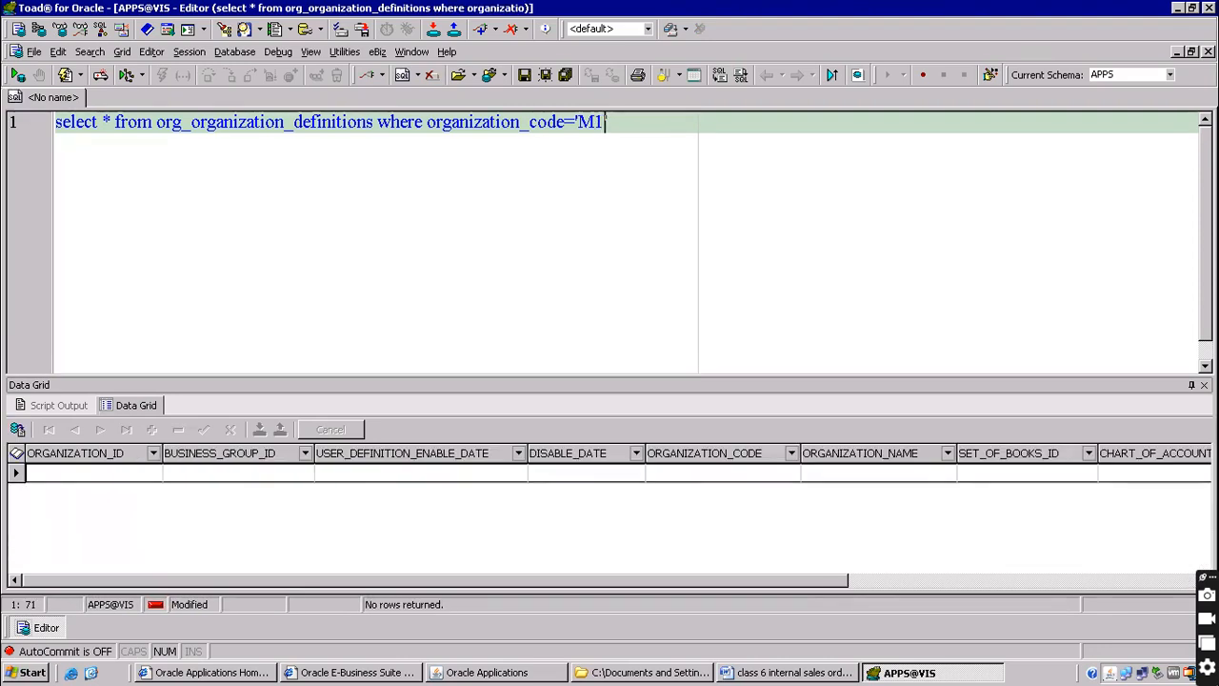
{"action": "key", "text": "F9"}
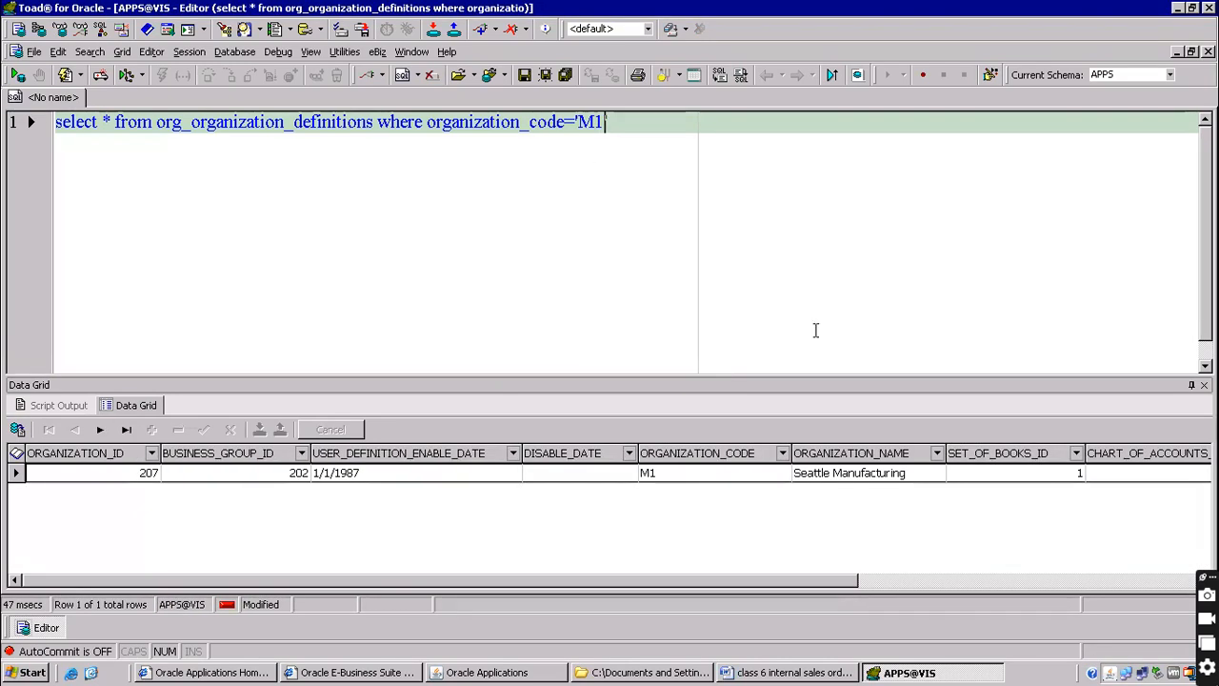
{"action": "left_click", "coordinate": [862, 477]}
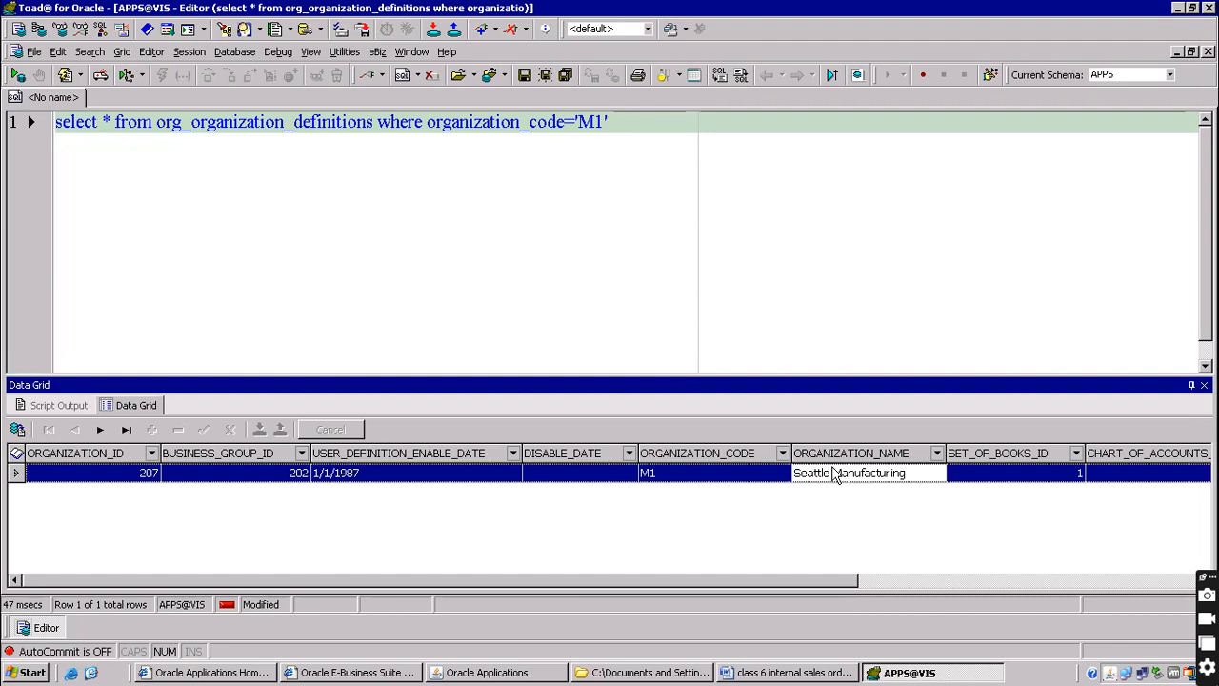
Limit the query columns to organization_code and organization_name and rerun it for M1
{"action": "left_click", "coordinate": [107, 116]}
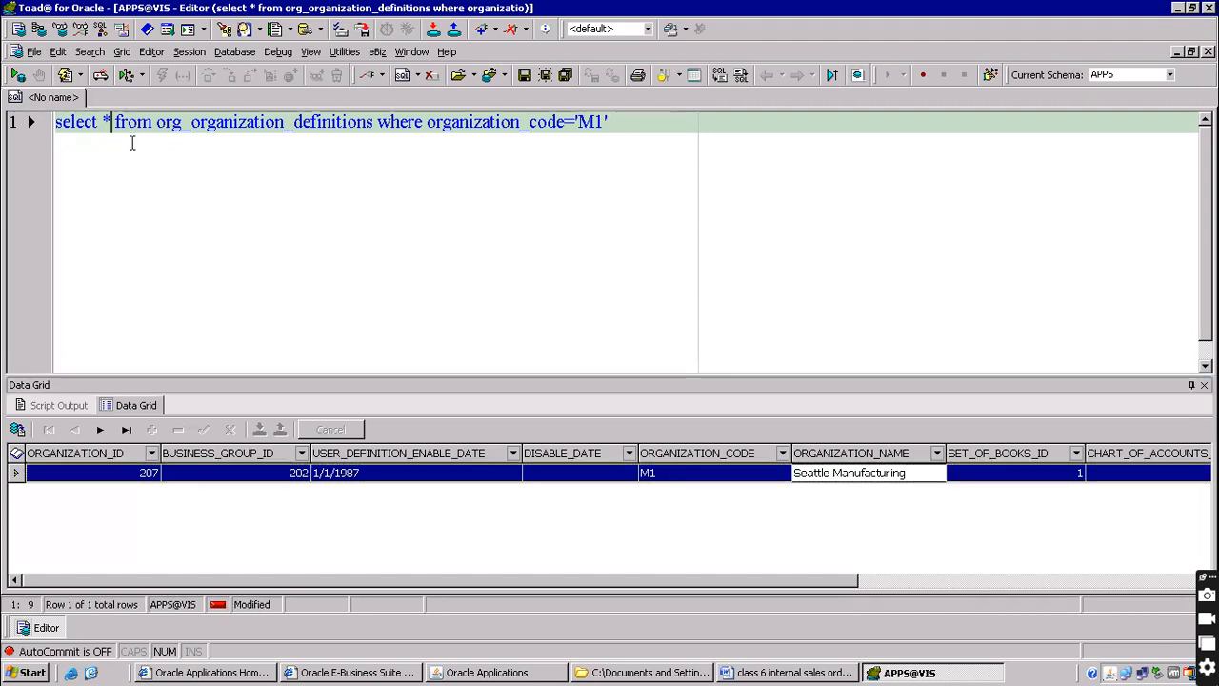
{"action": "key", "text": "BackSpace"}
{"action": "type", "text": "Organizati"}
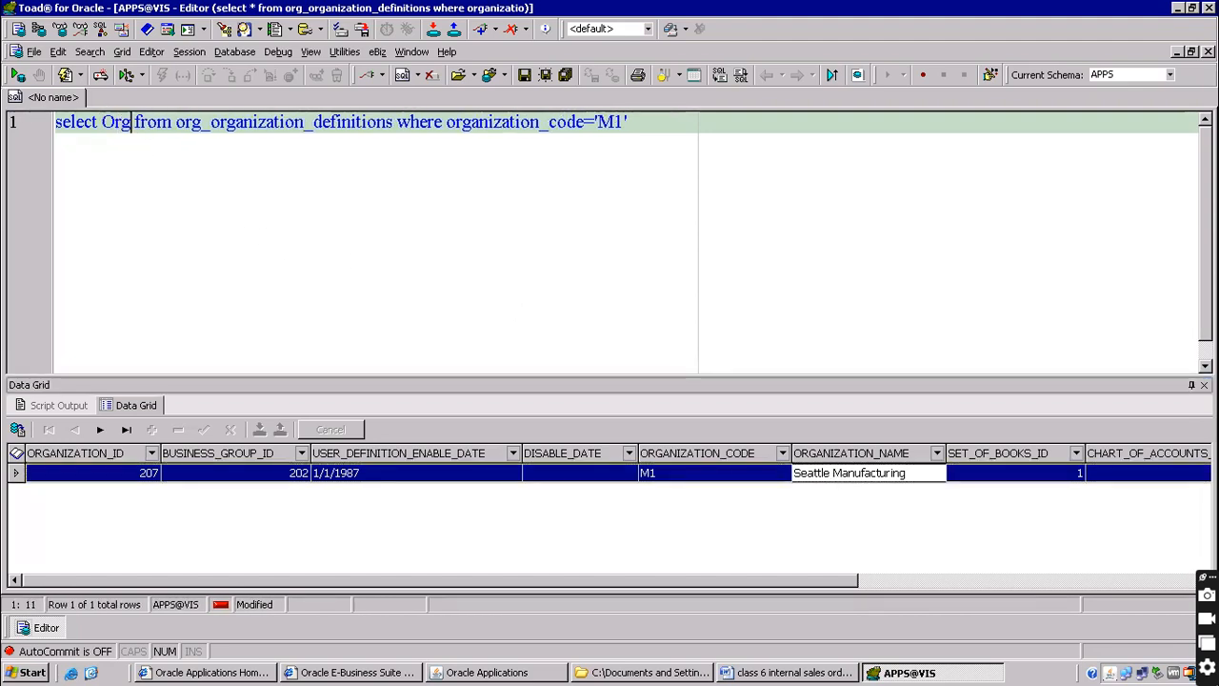
{"action": "type", "text": "on_code,"}
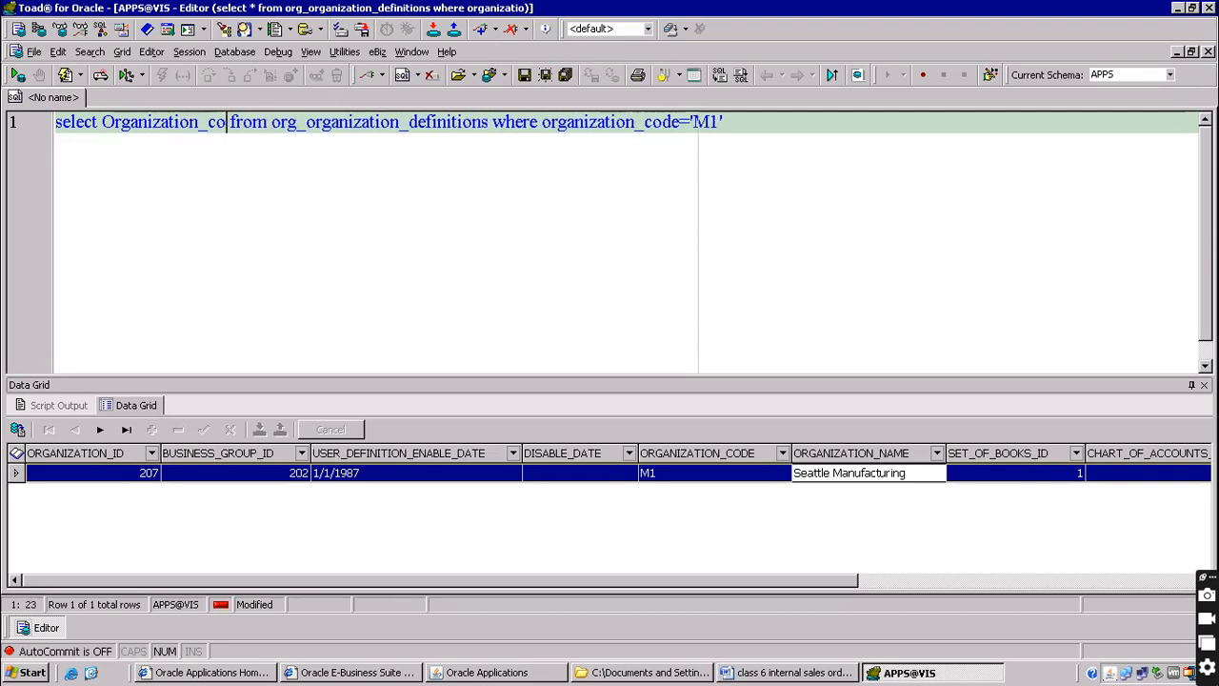
{"action": "type", "text": "organiz"}
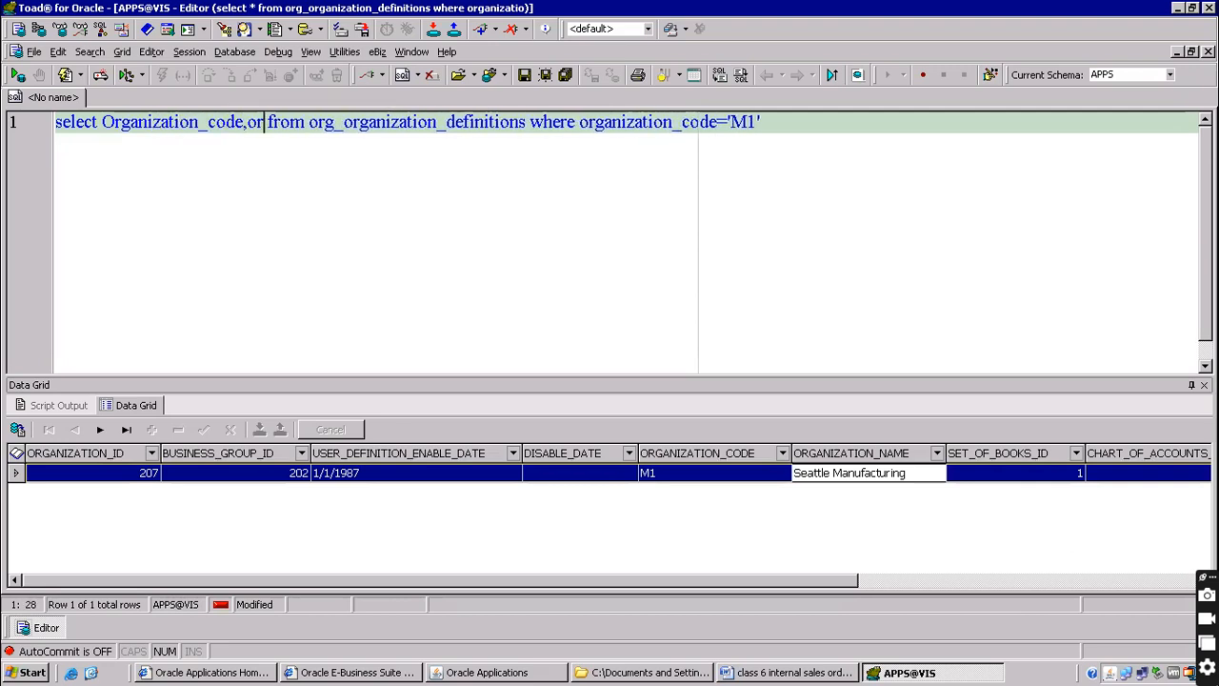
{"action": "type", "text": "ation_name"}
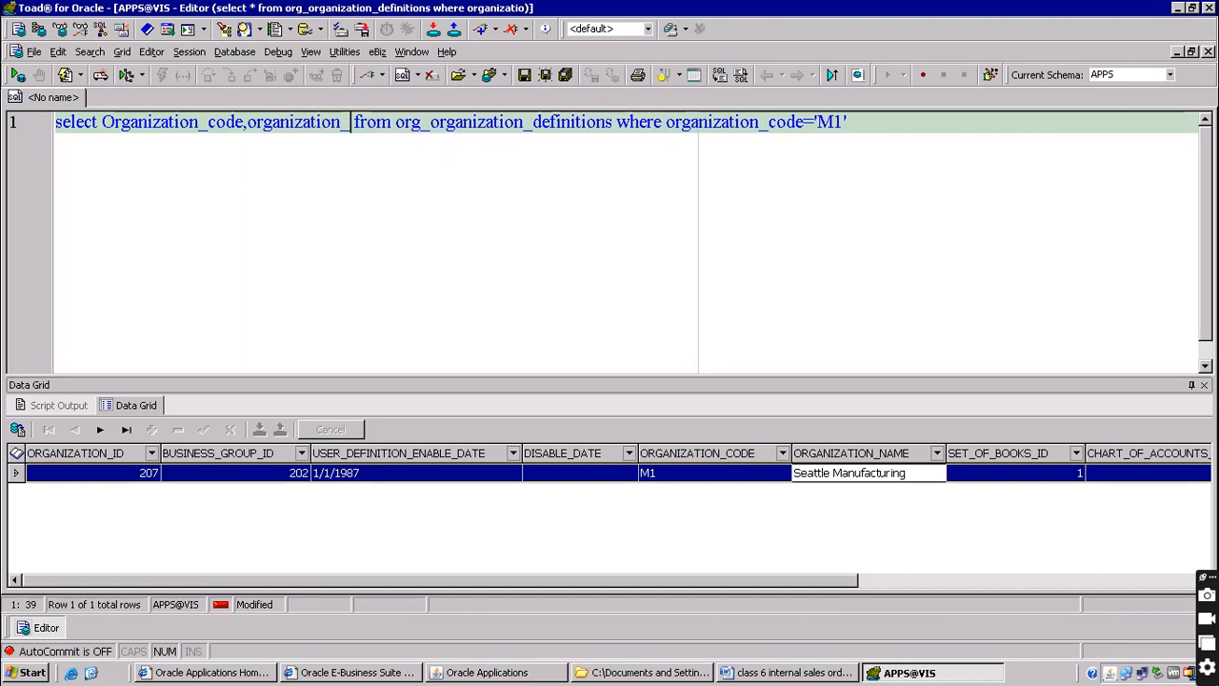
{"action": "key", "text": "F9"}
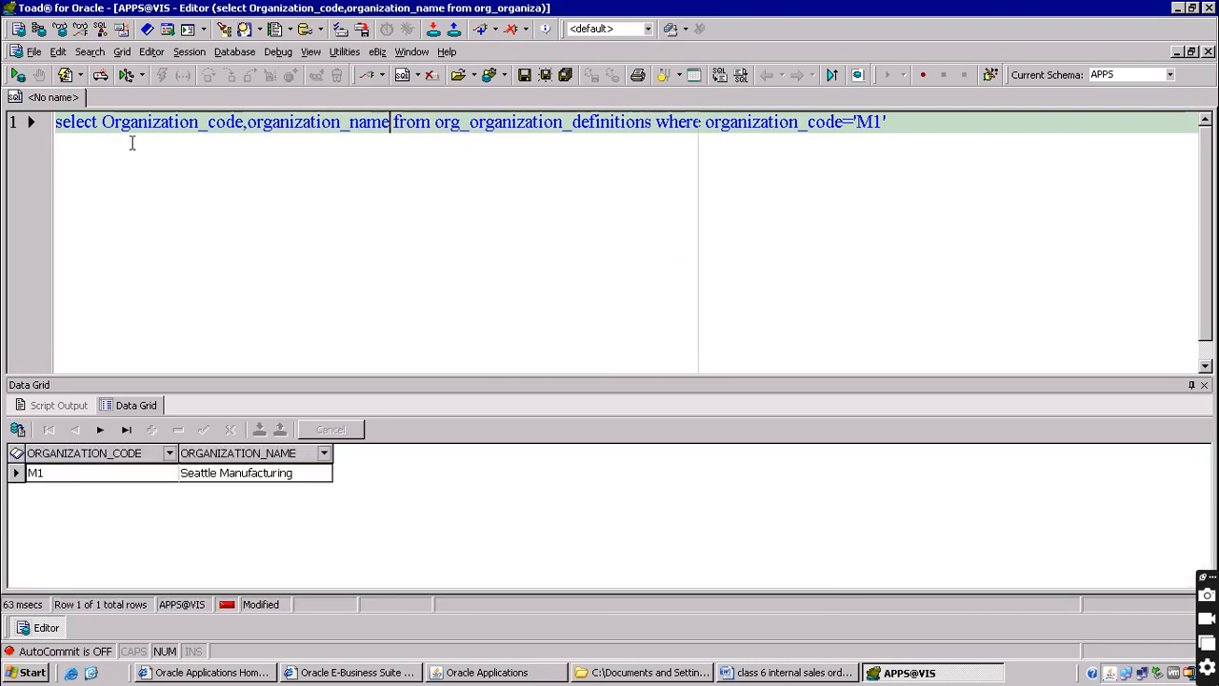
{"action": "left_click", "coordinate": [63, 479]}
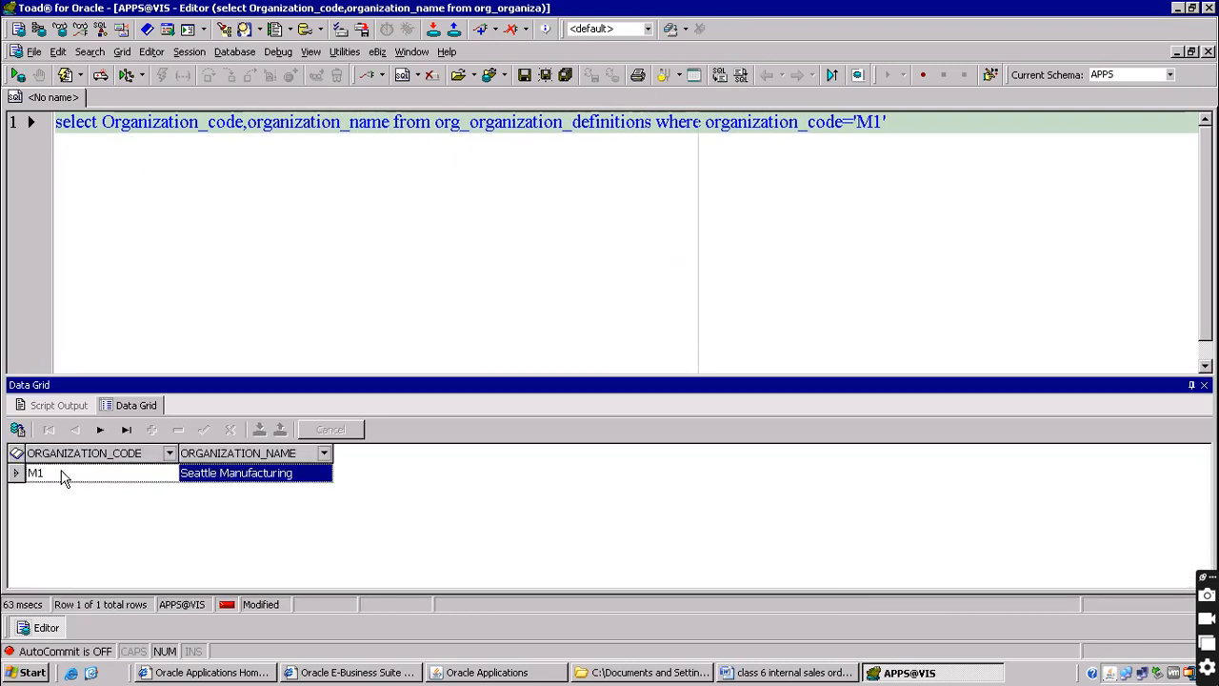
{"action": "left_click", "coordinate": [203, 481]}
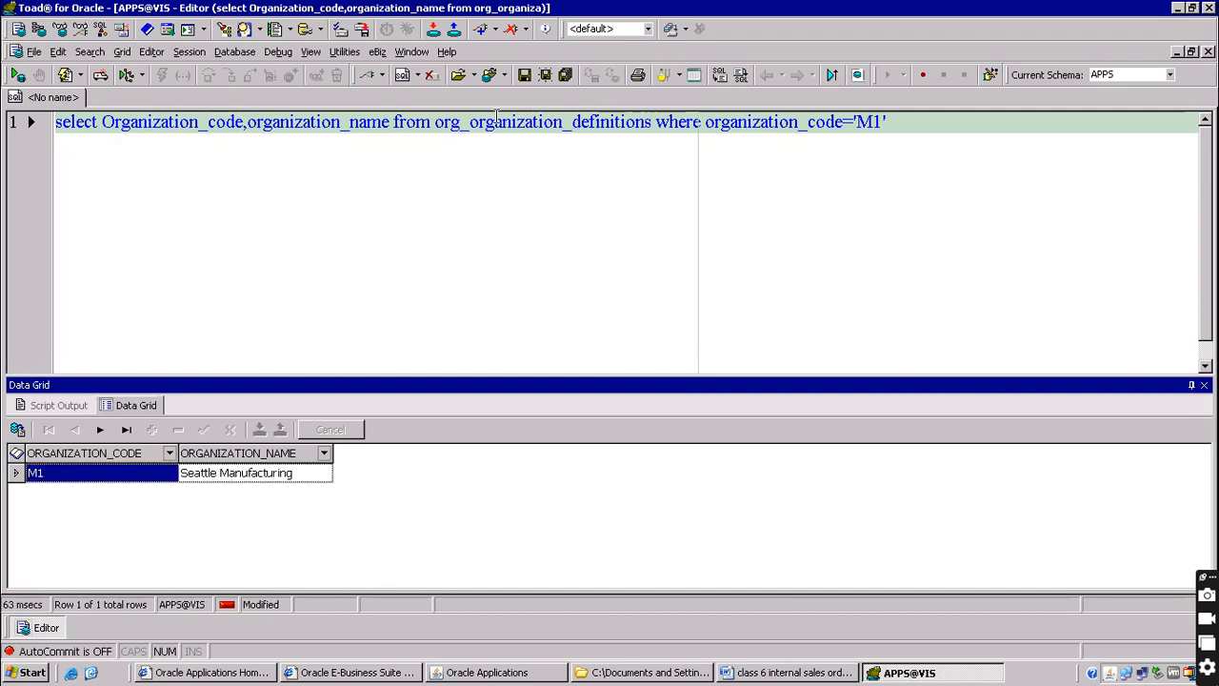
Rerun the query for M2, showing Boston Manufacturing, then return to the Word notes
{"action": "left_click", "coordinate": [883, 122]}
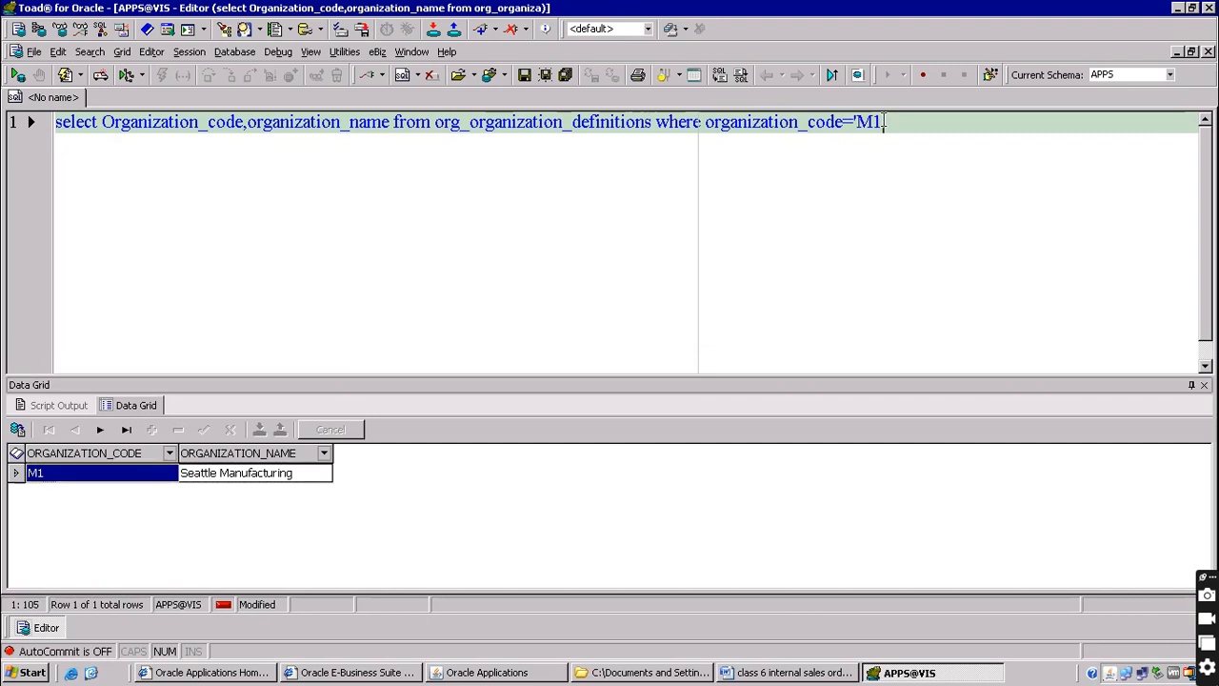
{"action": "key", "text": "BackSpace"}
{"action": "type", "text": "2"}
{"action": "key", "text": "F9"}
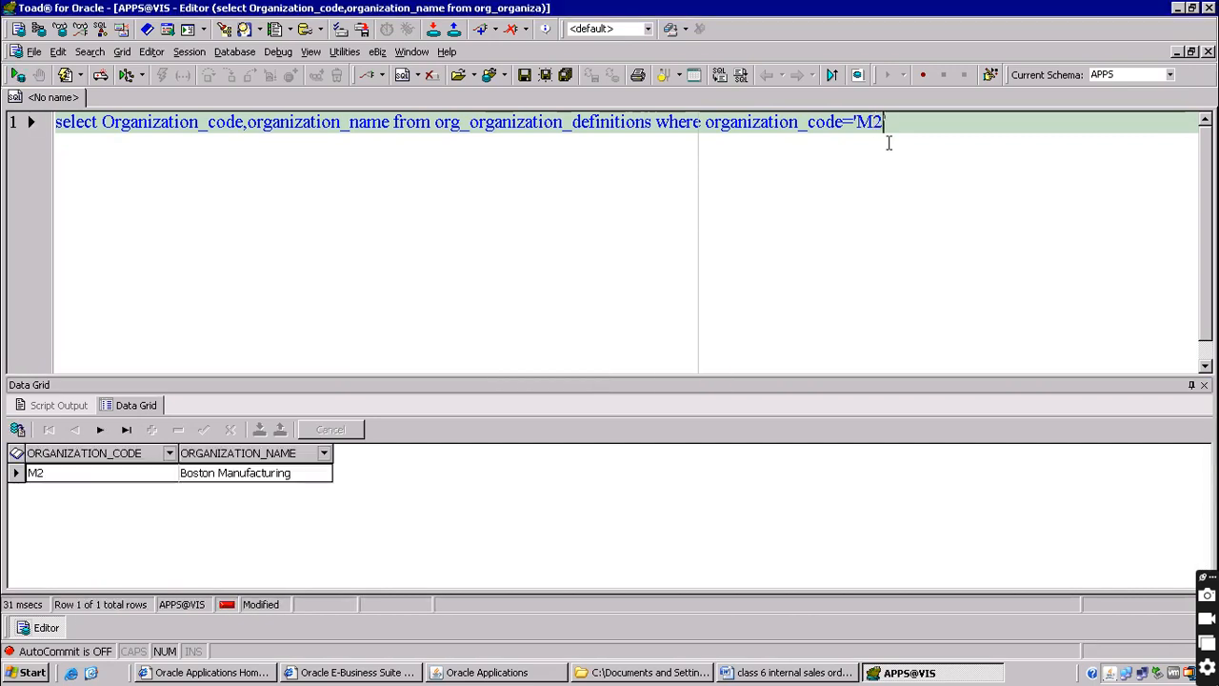
{"action": "left_click", "coordinate": [211, 476]}
{"action": "left_click", "coordinate": [224, 476]}
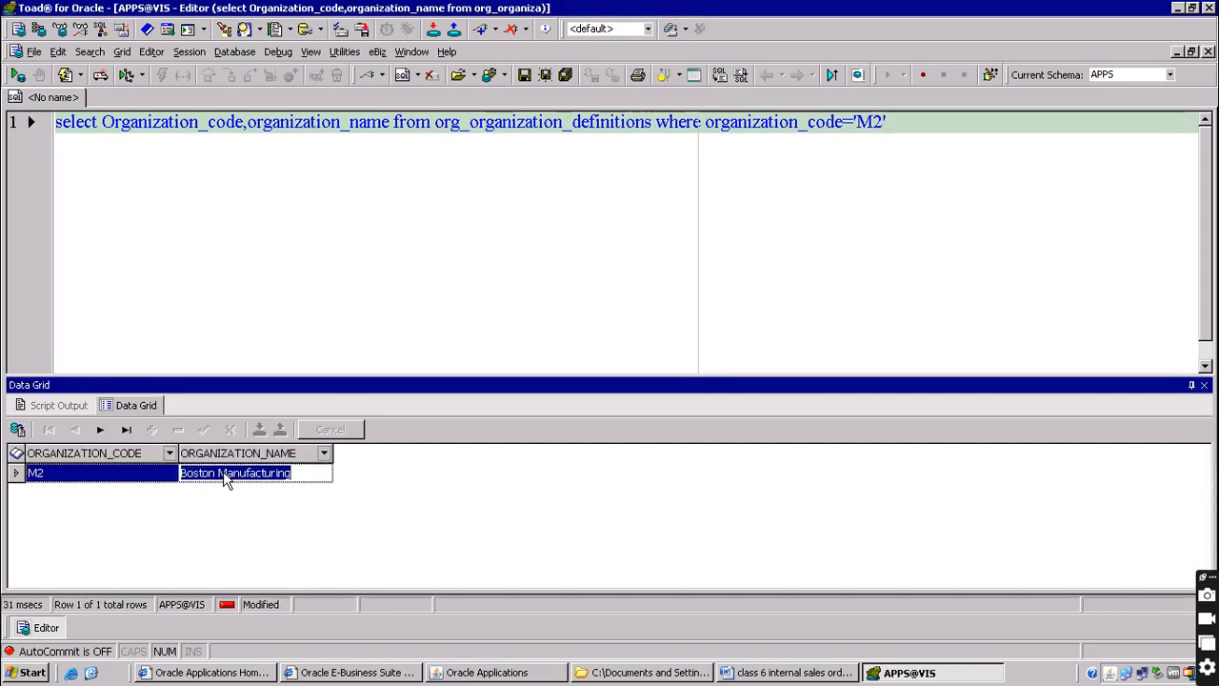
{"action": "left_click", "coordinate": [44, 474]}
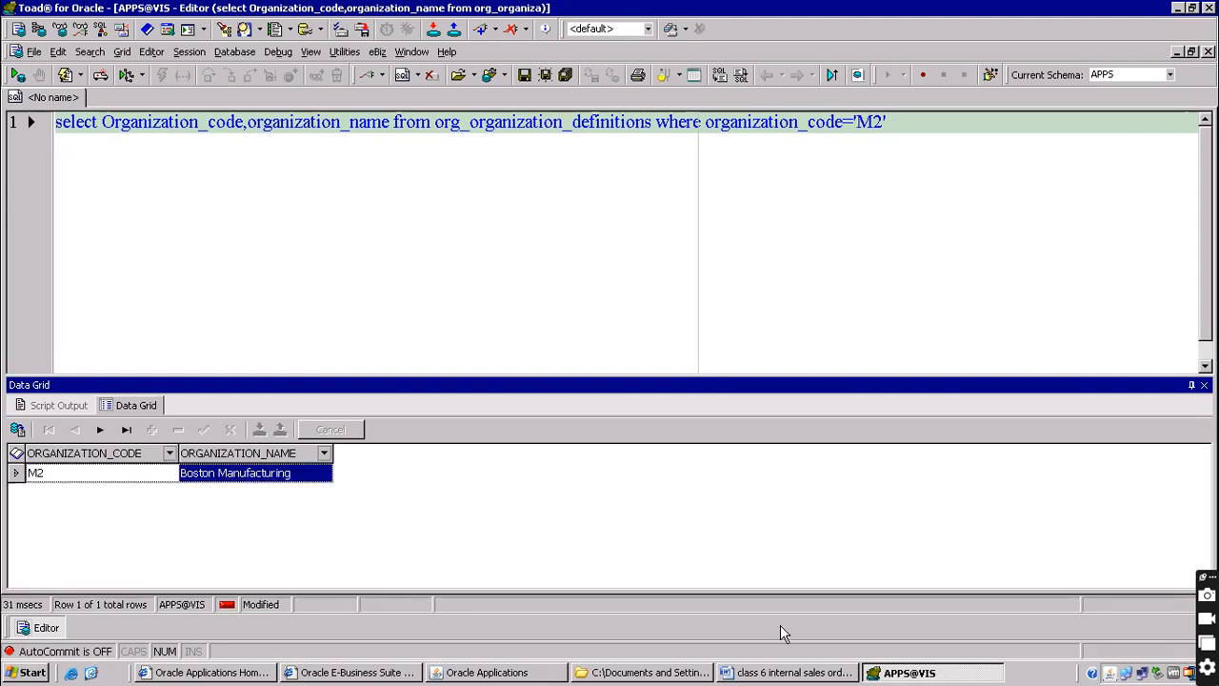
{"action": "left_click", "coordinate": [780, 674]}
Paste Boston Manufacturing from the Toad results after M2 in the Word heading
{"action": "left_click", "coordinate": [468, 345]}
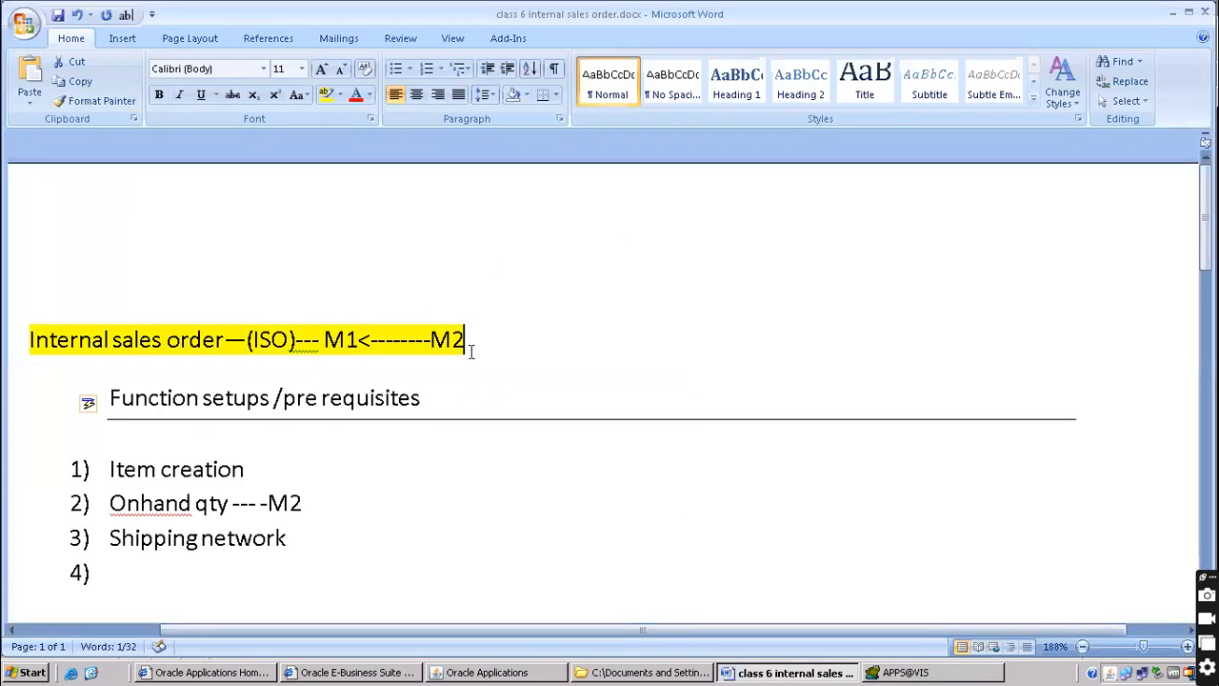
{"action": "key", "text": "alt+Tab"}
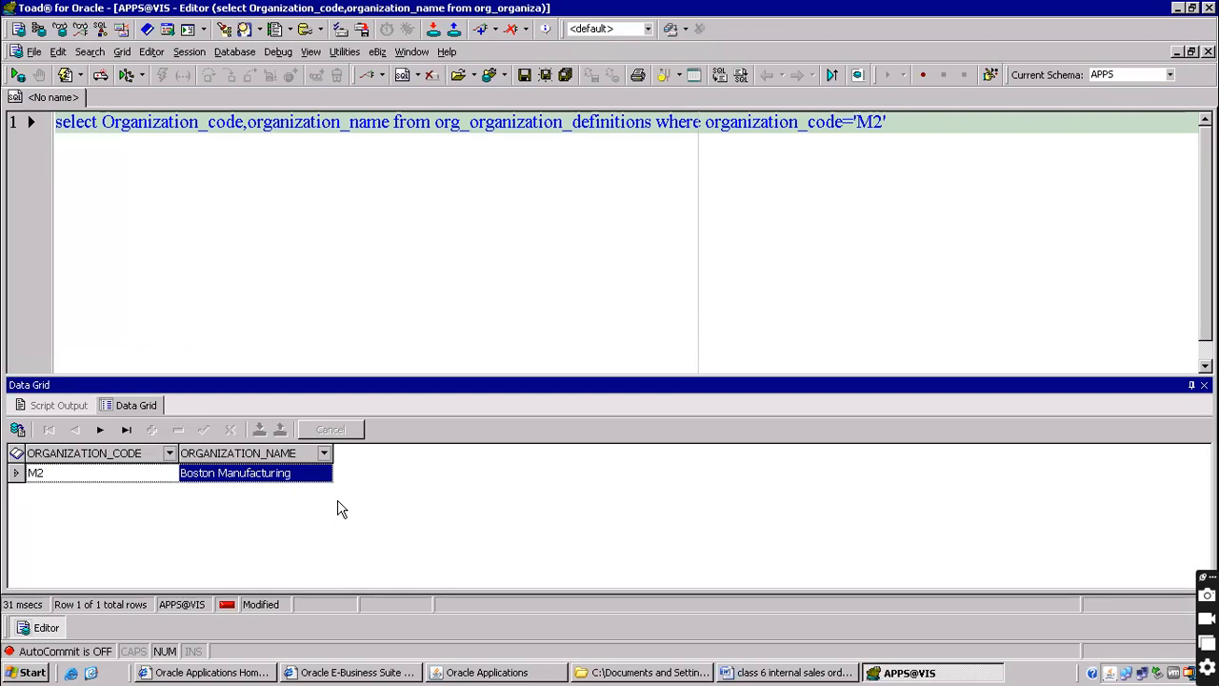
{"action": "left_click", "coordinate": [269, 476]}
{"action": "key", "text": "ctrl+c"}
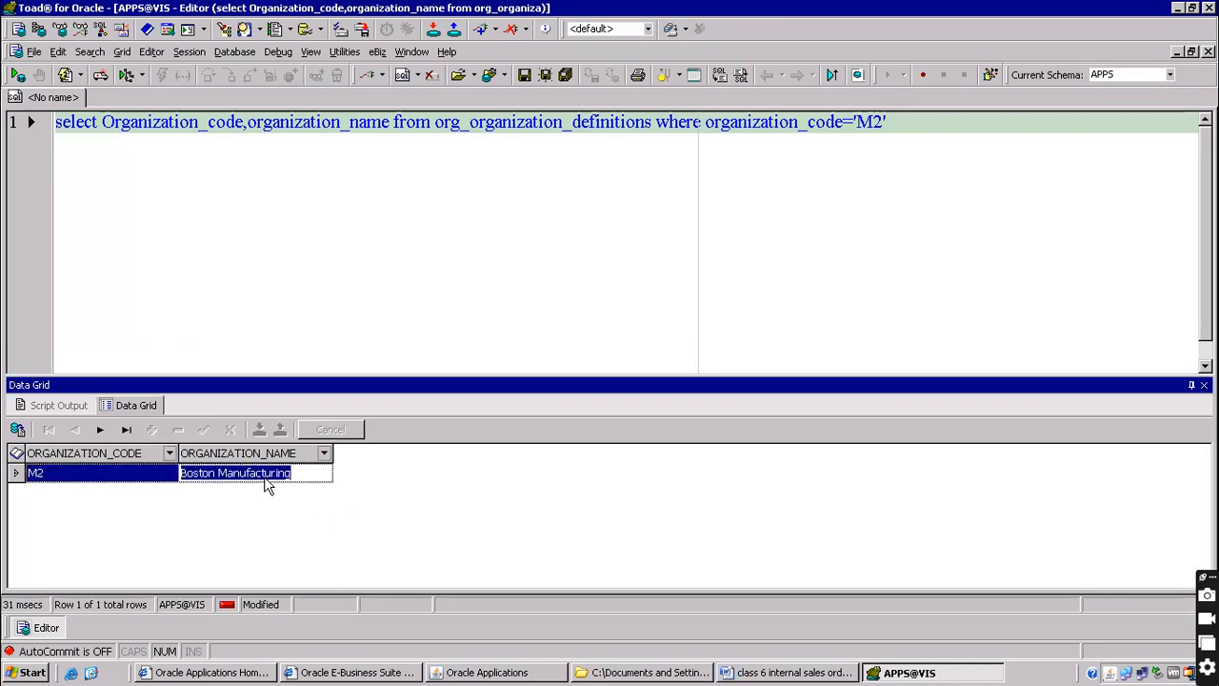
{"action": "key", "text": "alt+Tab"}
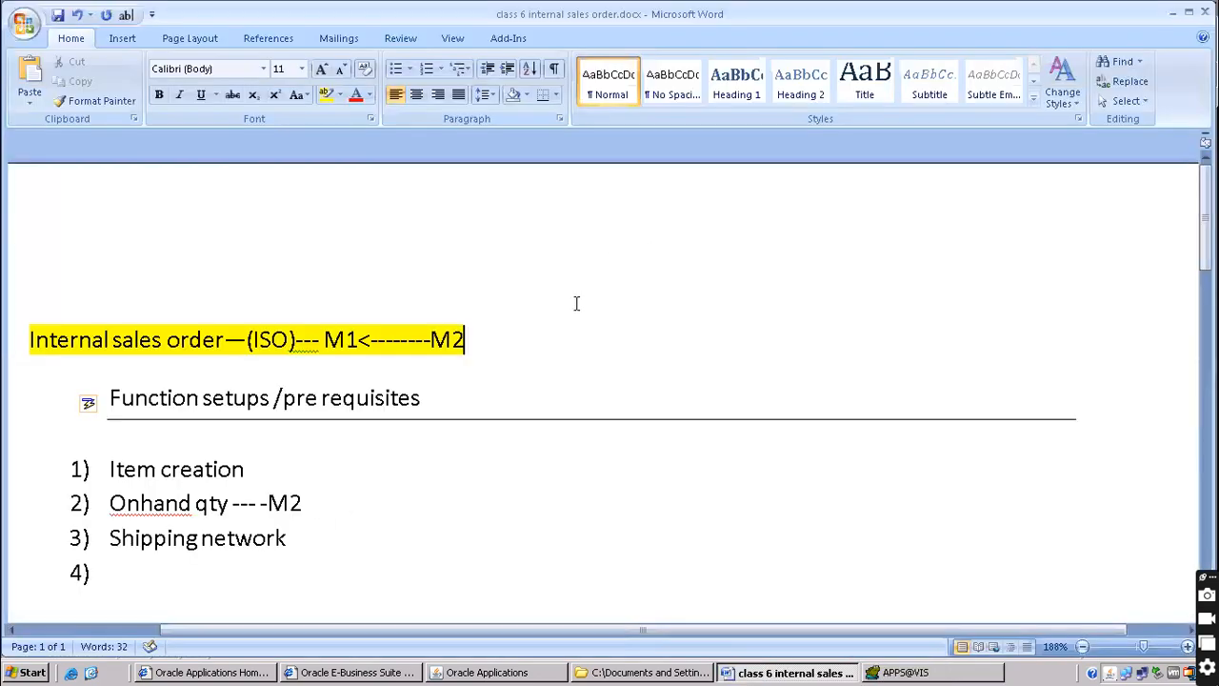
{"action": "key", "text": "ctrl+v"}
Rerun the query for M1 and paste Seattle Manufacturing after M1 in the heading
{"action": "key", "text": "alt+Tab"}
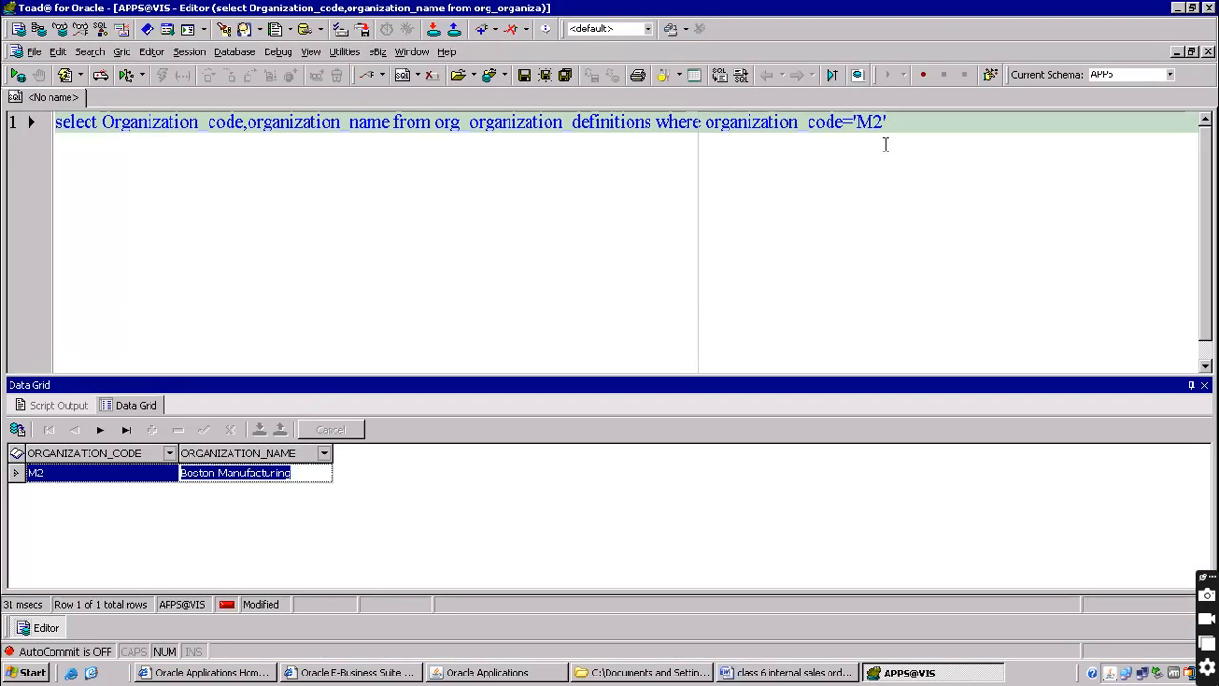
{"action": "left_click", "coordinate": [878, 125]}
{"action": "key", "text": "Delete"}
{"action": "type", "text": "1"}
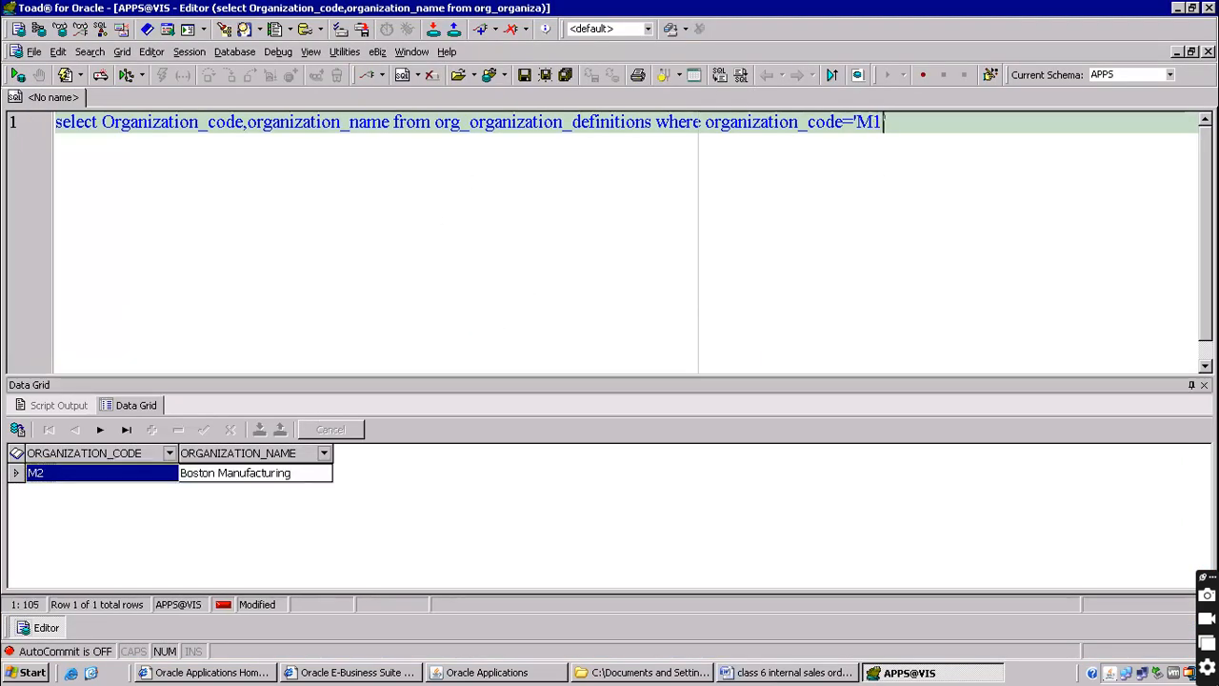
{"action": "key", "text": "F9"}
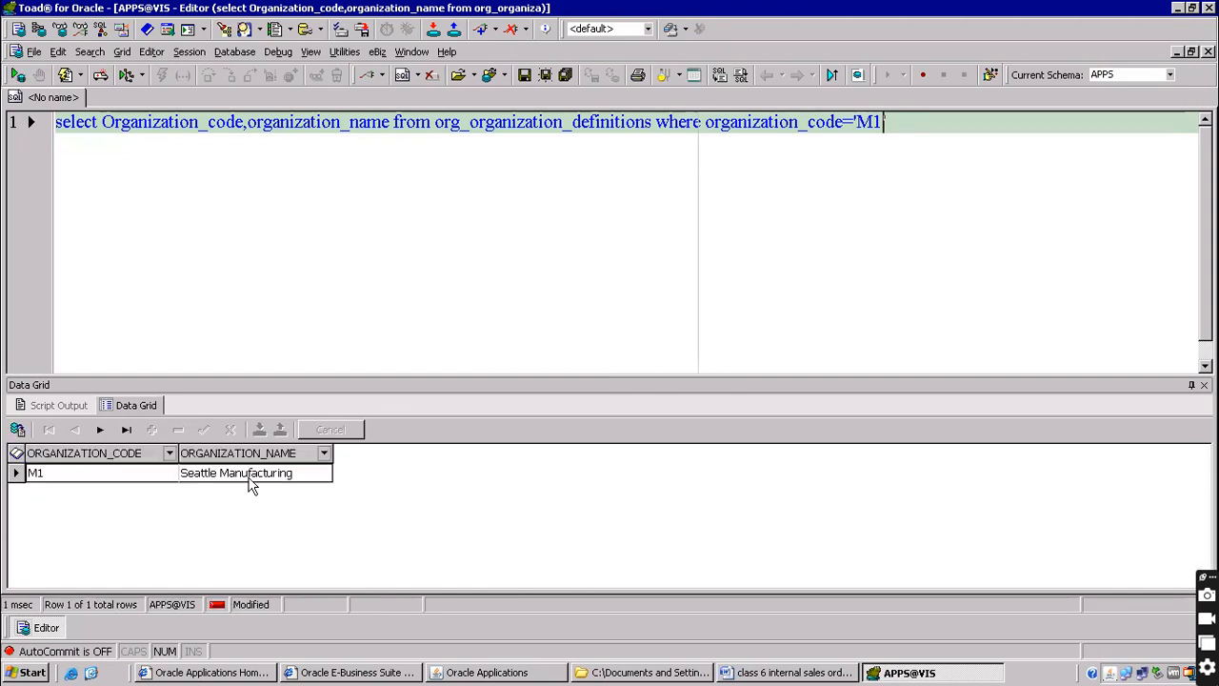
{"action": "left_click", "coordinate": [250, 486]}
{"action": "key", "text": "ctrl+c"}
{"action": "key", "text": "alt+Tab"}
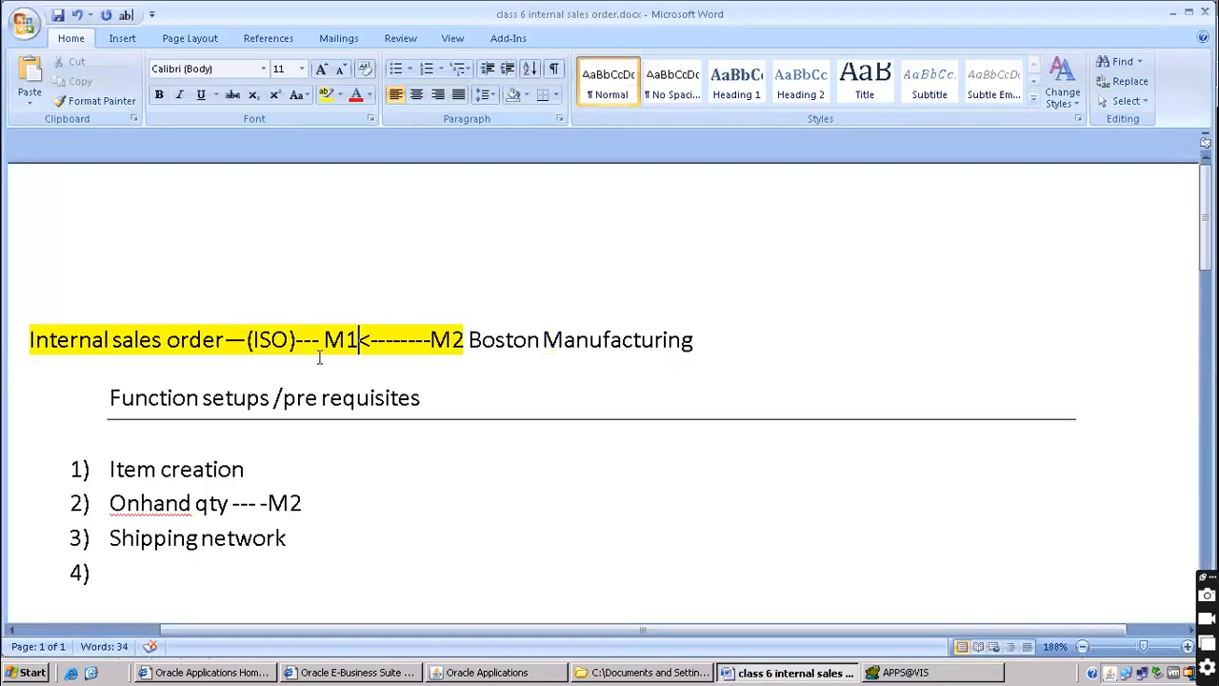
{"action": "key", "text": "ctrl+v"}
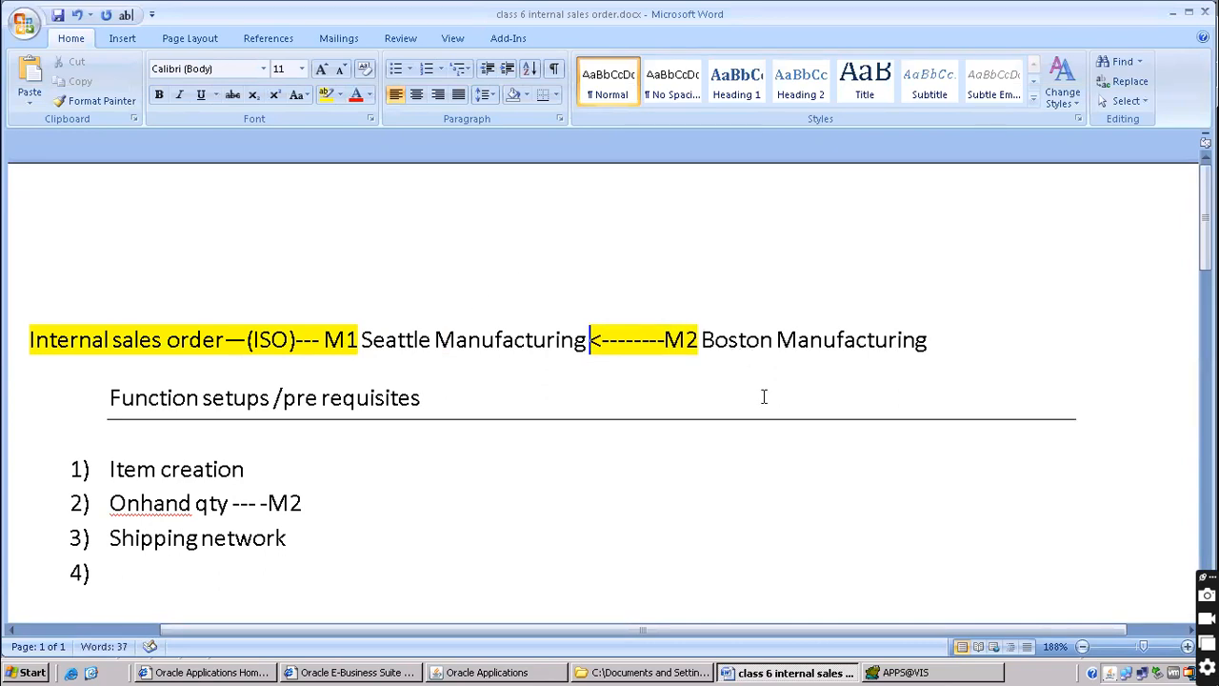
{"action": "scroll", "coordinate": [764, 396], "scroll_direction": "down", "scroll_amount": 1}
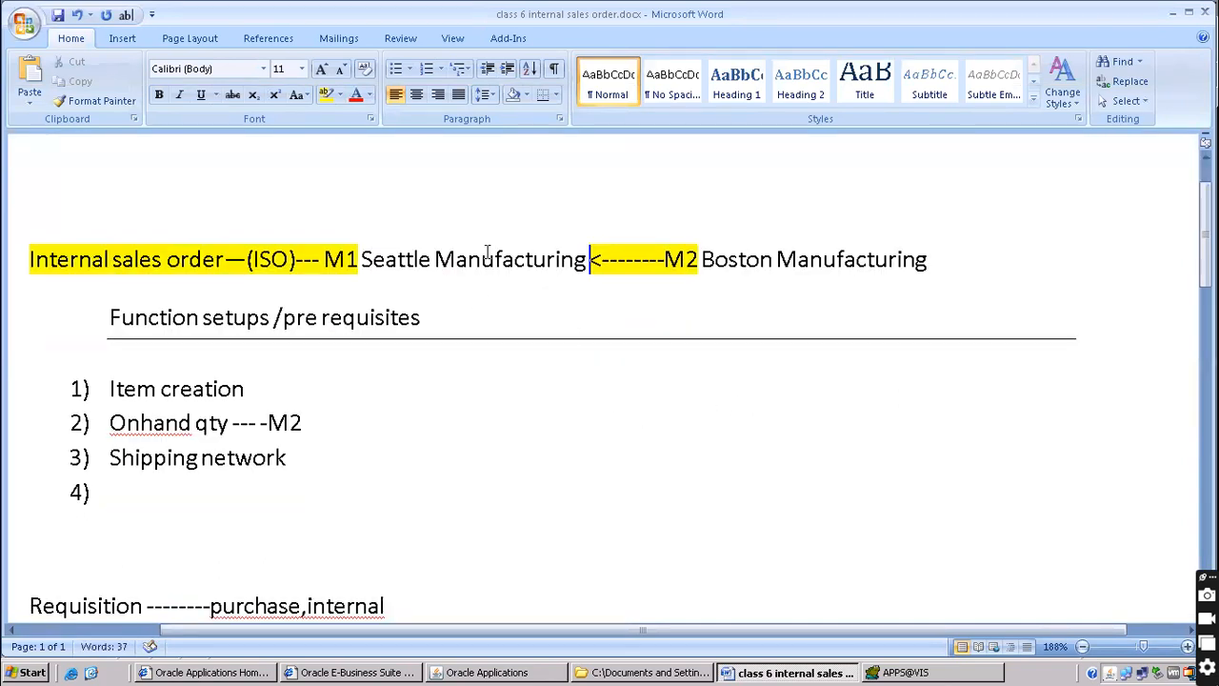
{"action": "scroll", "coordinate": [629, 276], "scroll_direction": "down", "scroll_amount": 1}
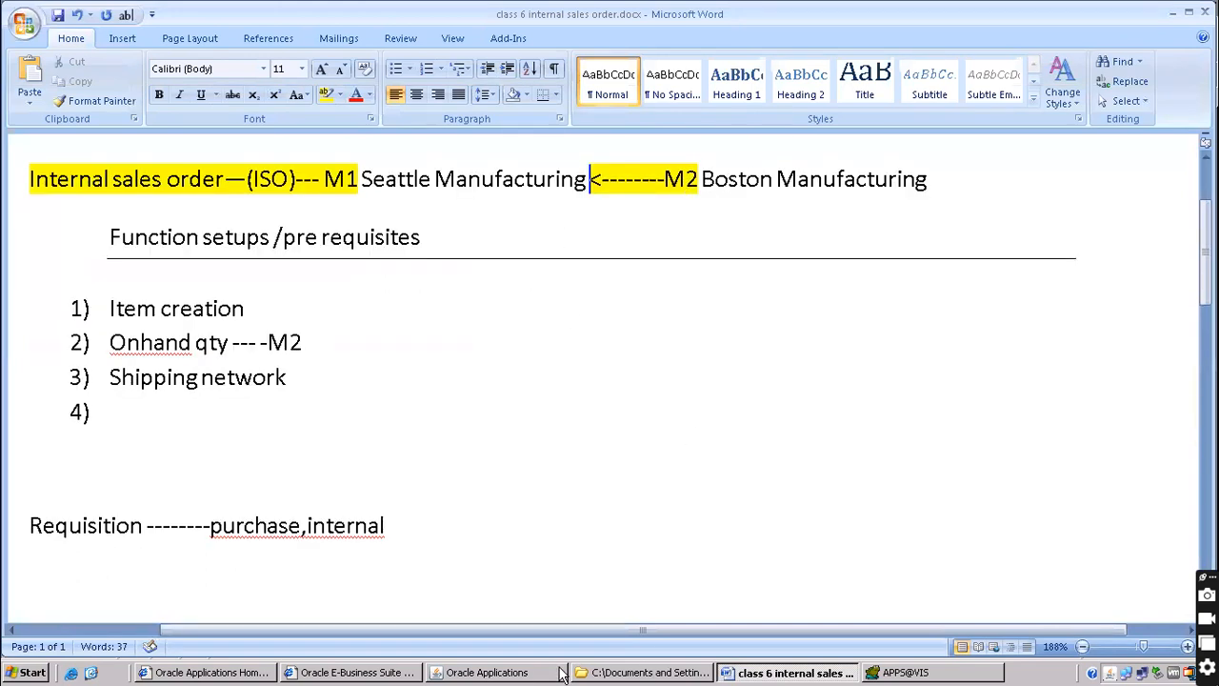
Find transit times with origin M2- Boston and destination M1- Seattle Mfg
{"action": "left_click", "coordinate": [519, 673]}
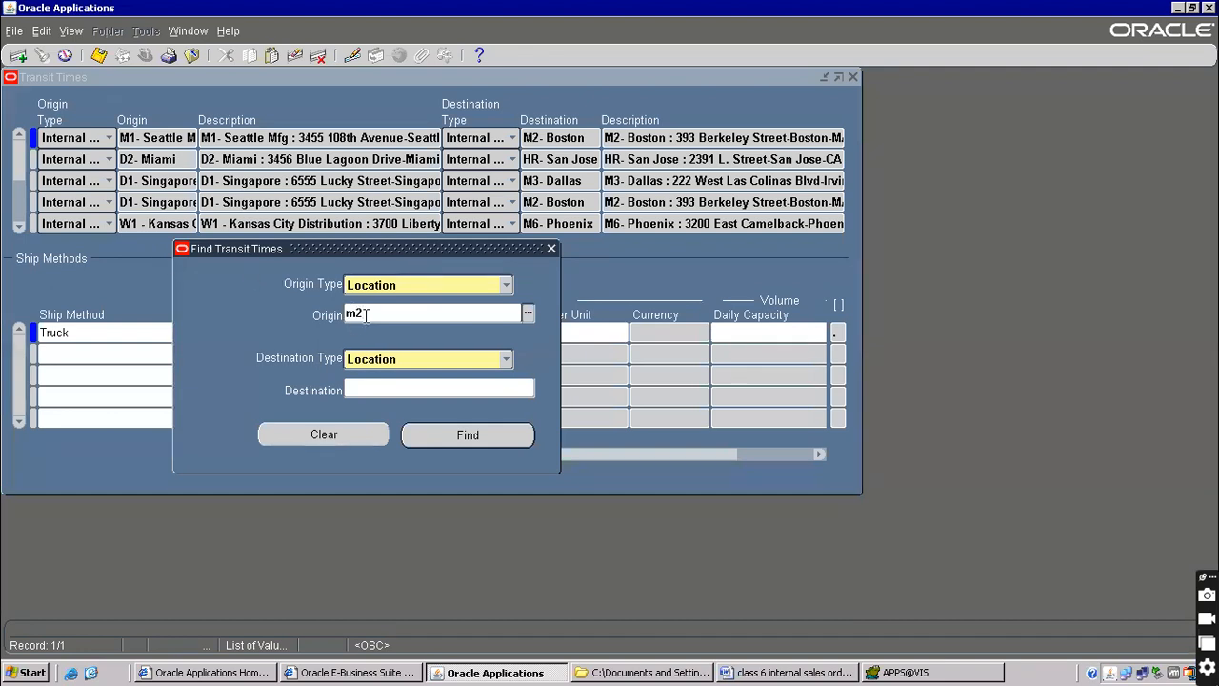
{"action": "key", "text": "Tab"}
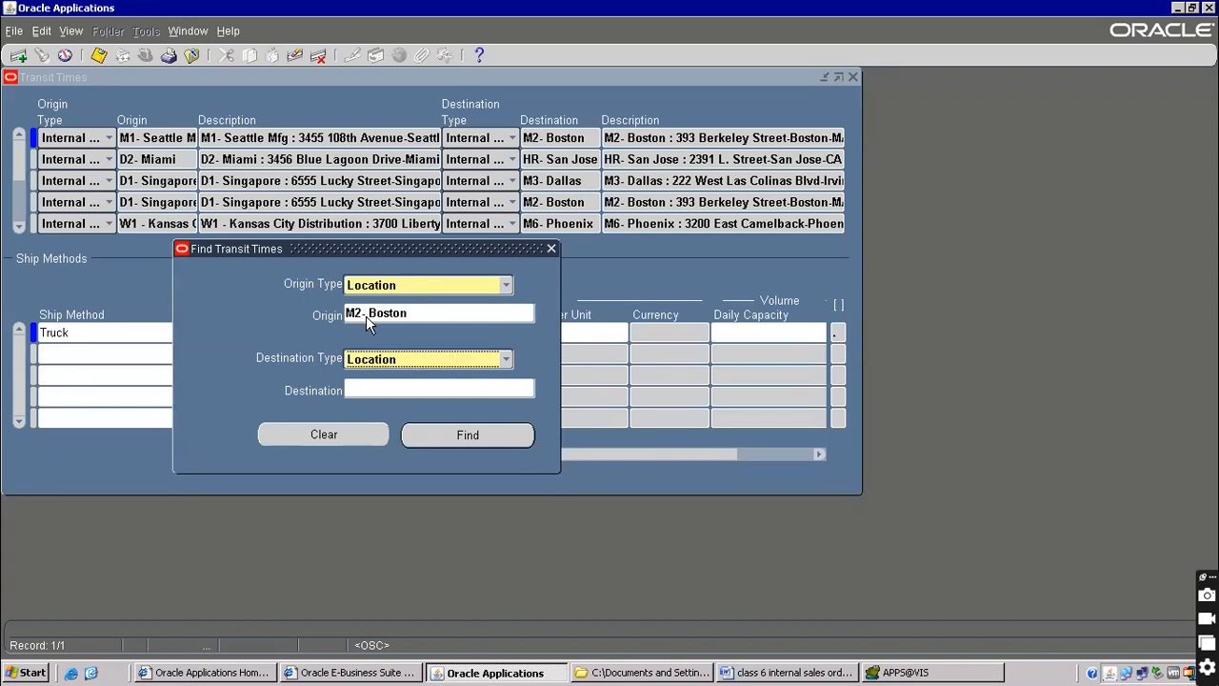
{"action": "key", "text": "Tab"}
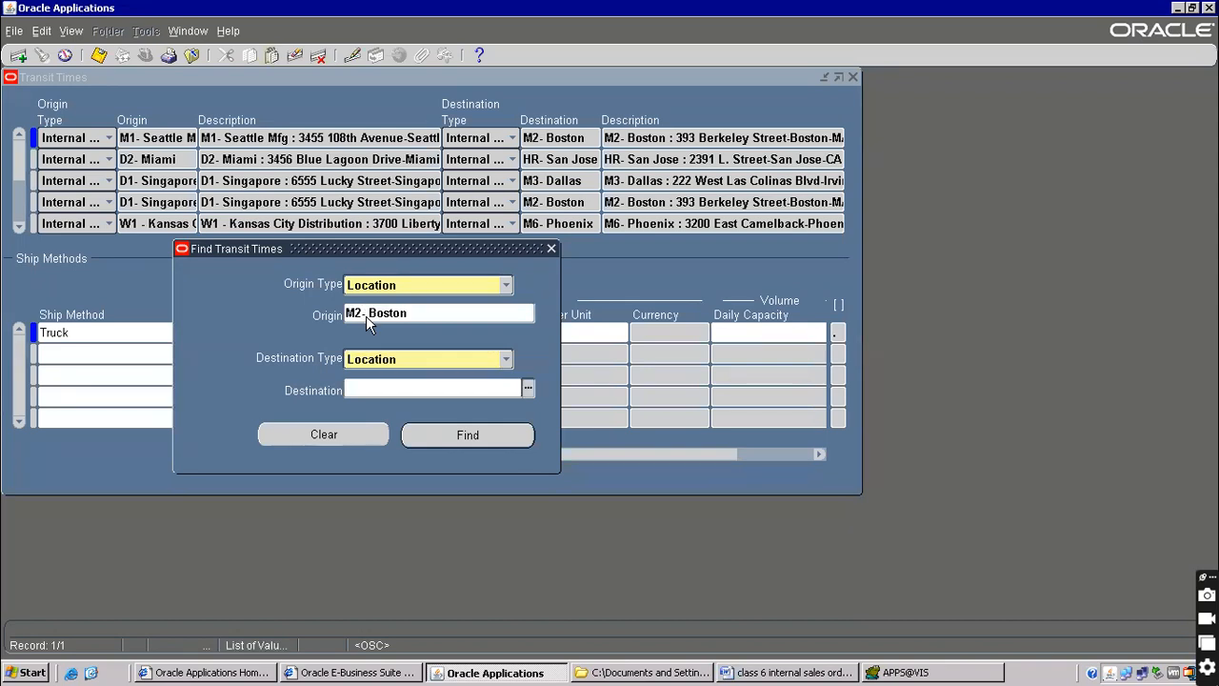
{"action": "left_click", "coordinate": [421, 312]}
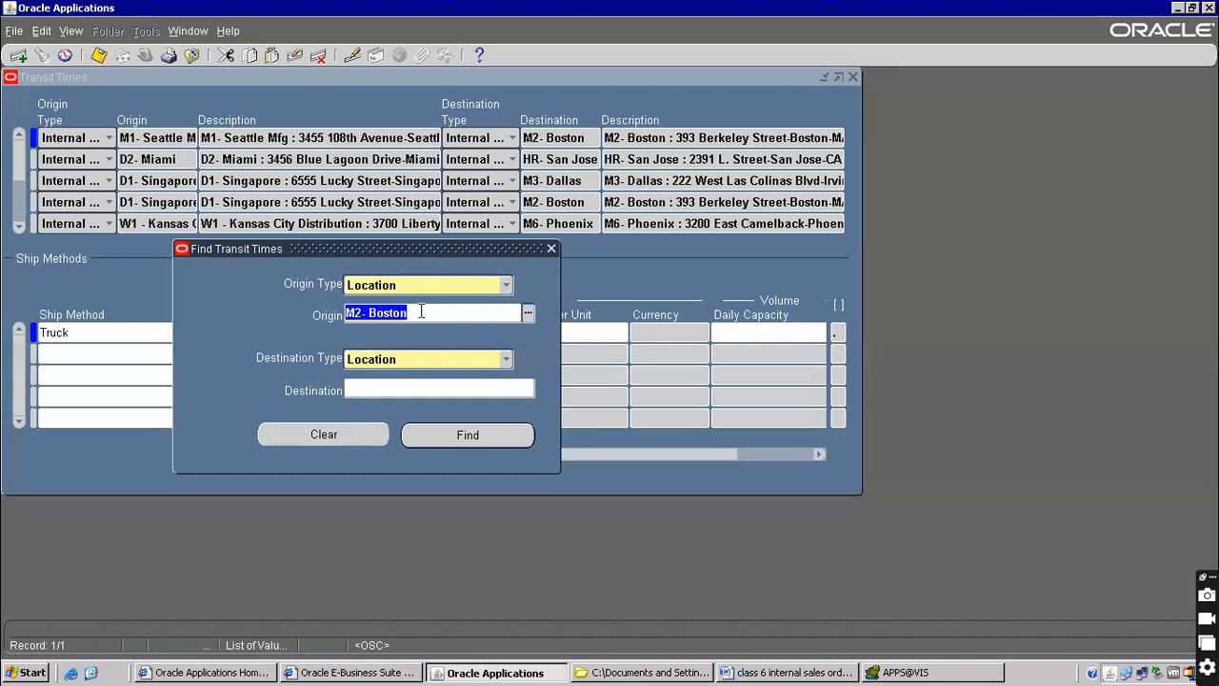
{"action": "left_click", "coordinate": [374, 385]}
{"action": "type", "text": "m1"}
{"action": "key", "text": "Tab"}
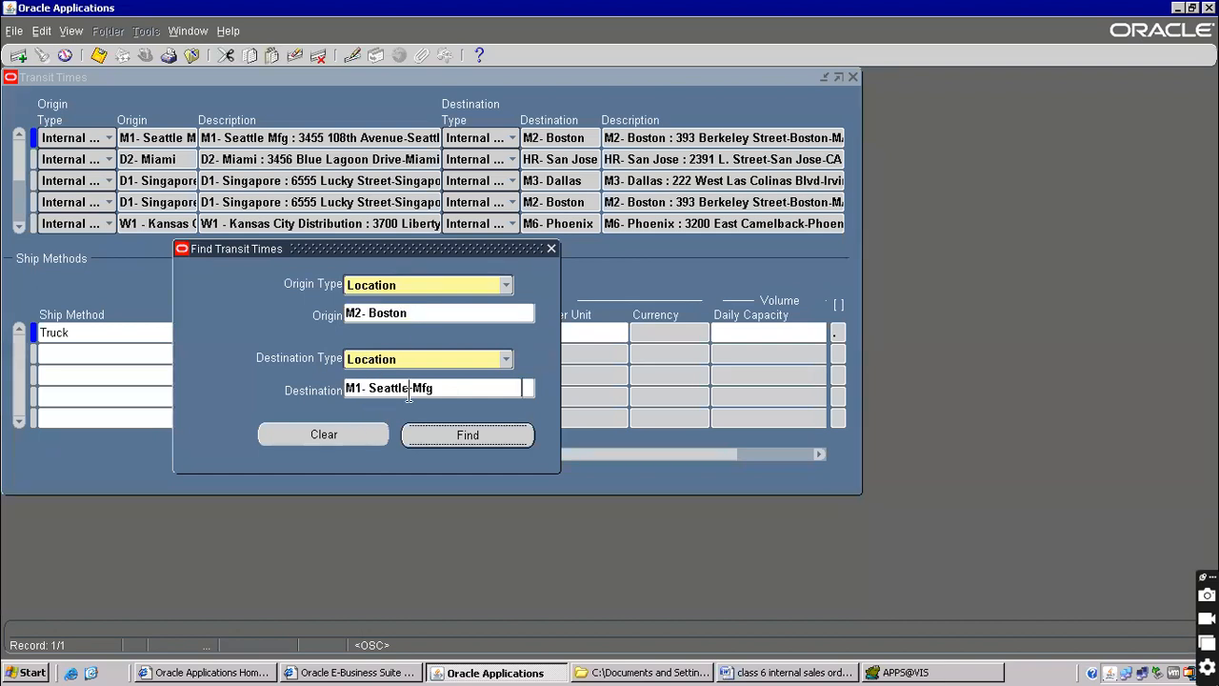
{"action": "left_click", "coordinate": [409, 393]}
{"action": "left_click", "coordinate": [447, 431]}
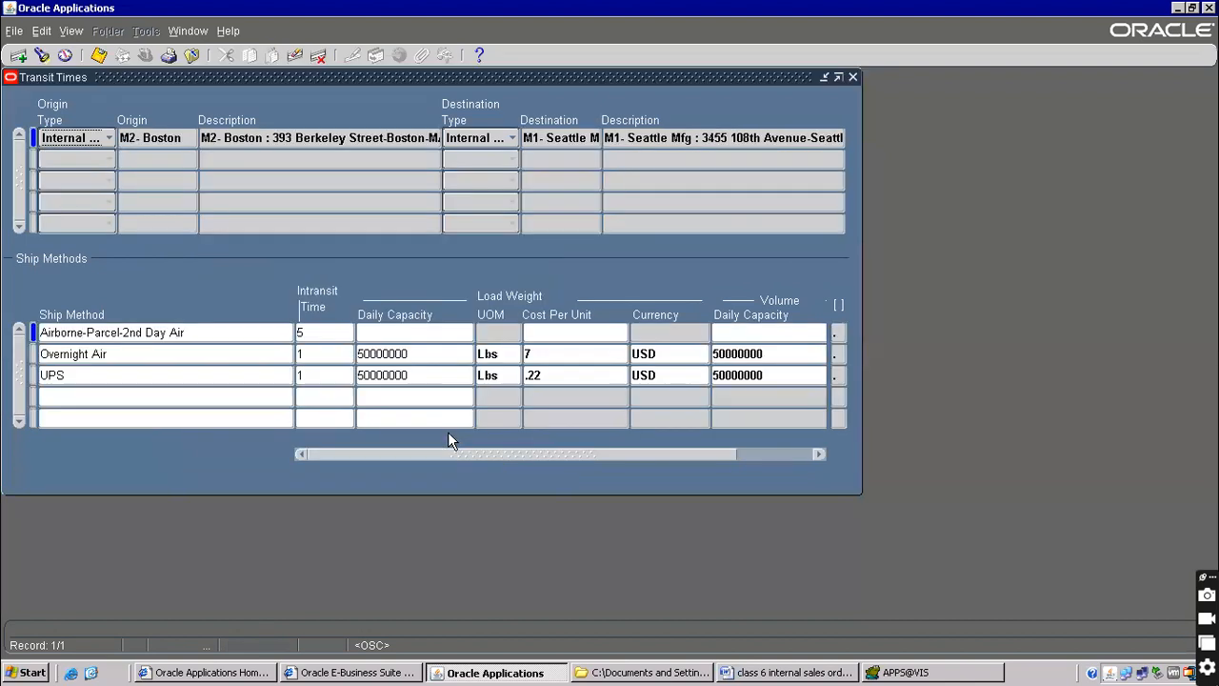
Review the Overnight Air, Airborne-Parcel and UPS ship methods, including daily capacity
{"action": "left_click", "coordinate": [121, 360]}
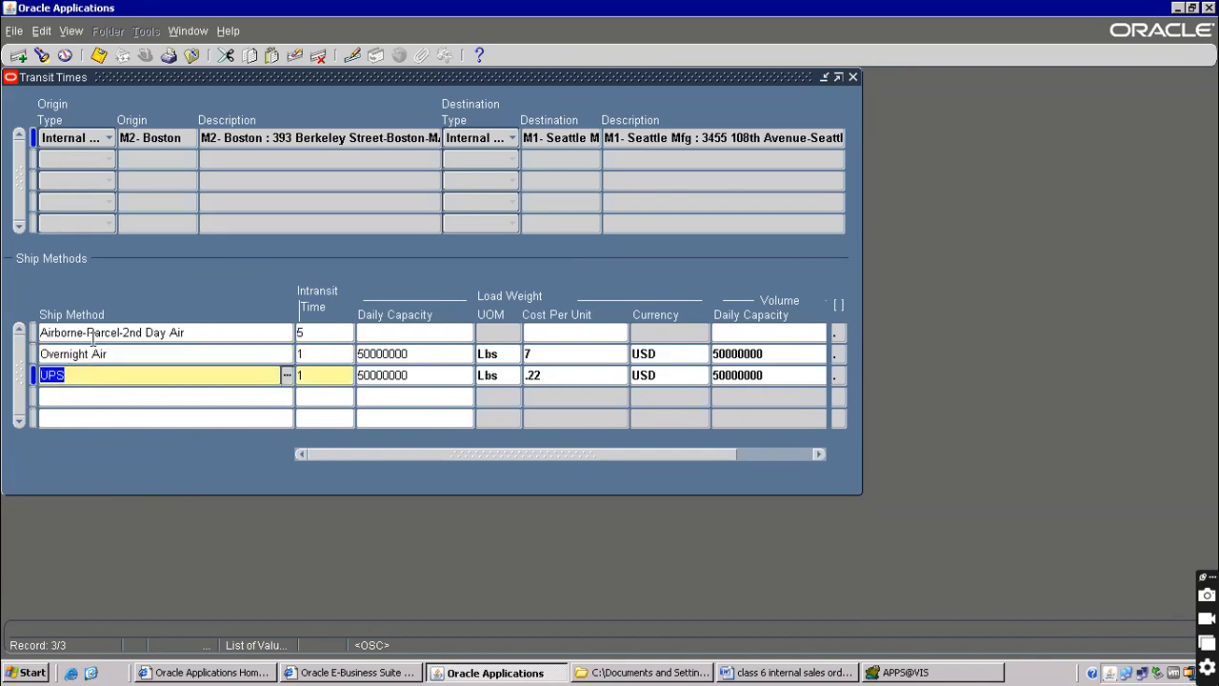
{"action": "left_click", "coordinate": [88, 354]}
{"action": "left_click", "coordinate": [88, 333]}
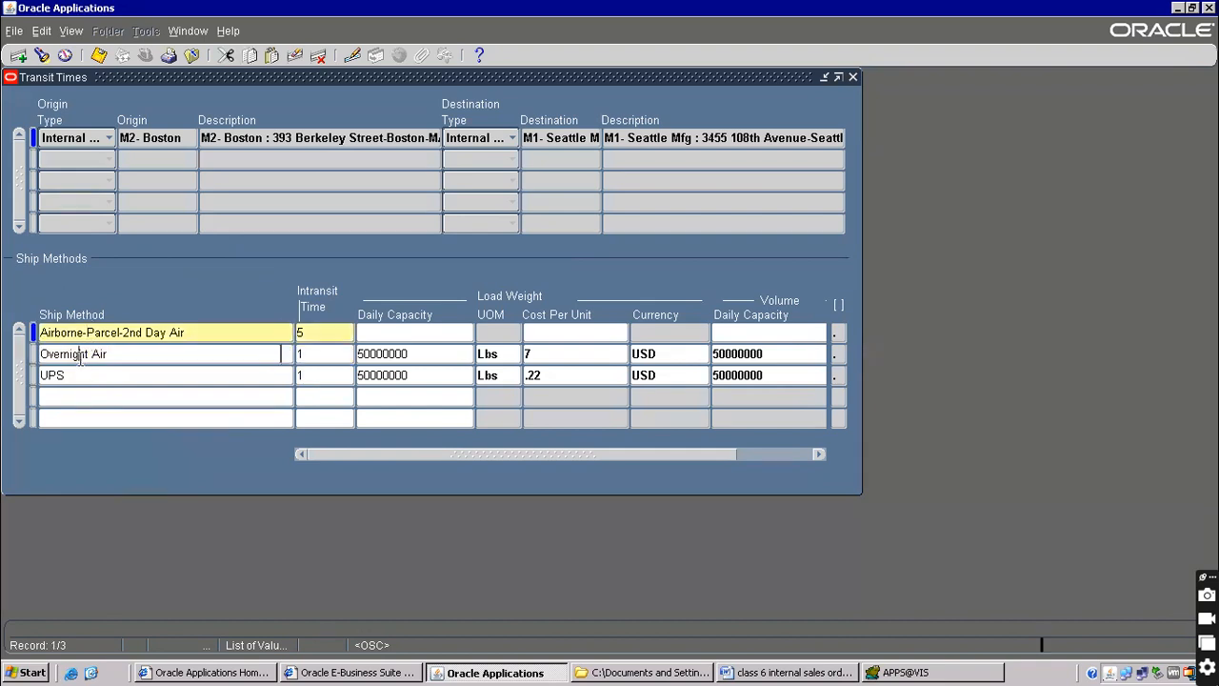
{"action": "left_click", "coordinate": [110, 390]}
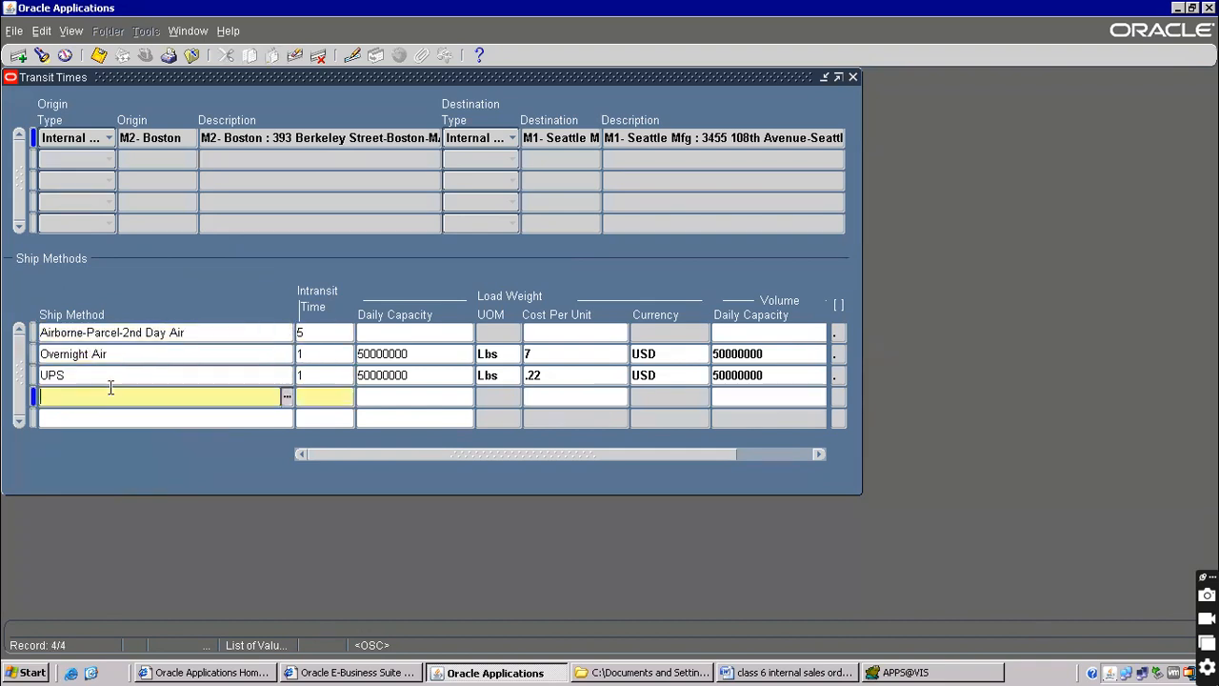
{"action": "left_click", "coordinate": [124, 328]}
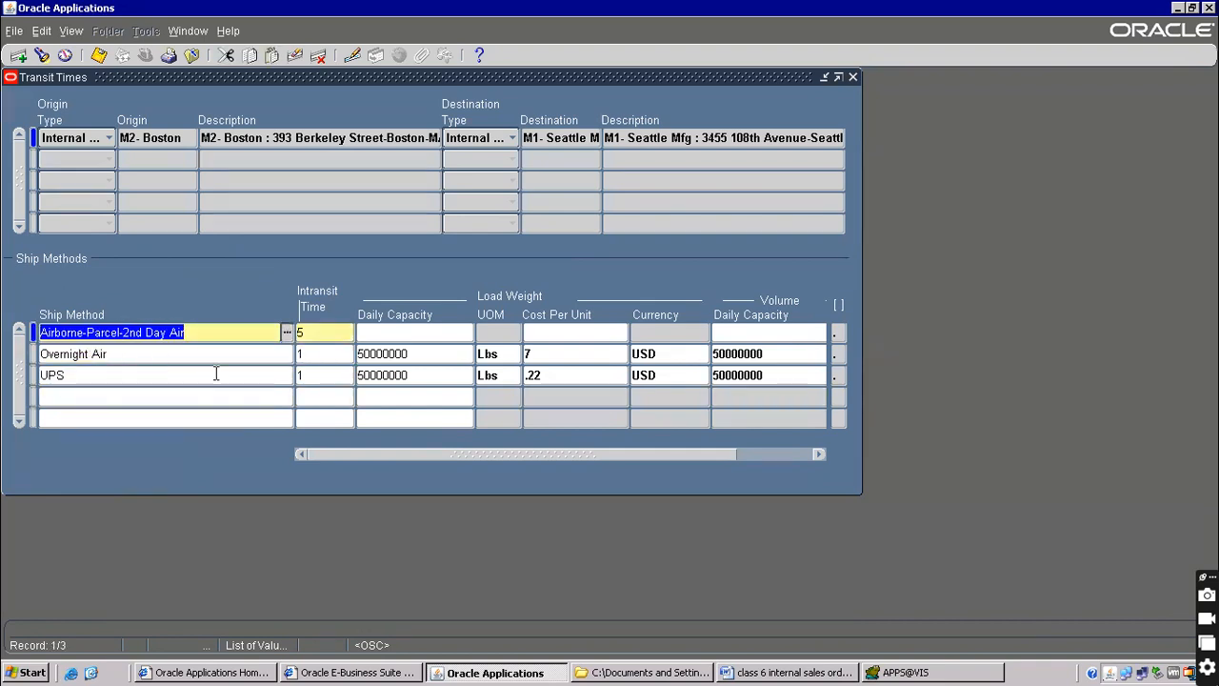
{"action": "left_click", "coordinate": [395, 331]}
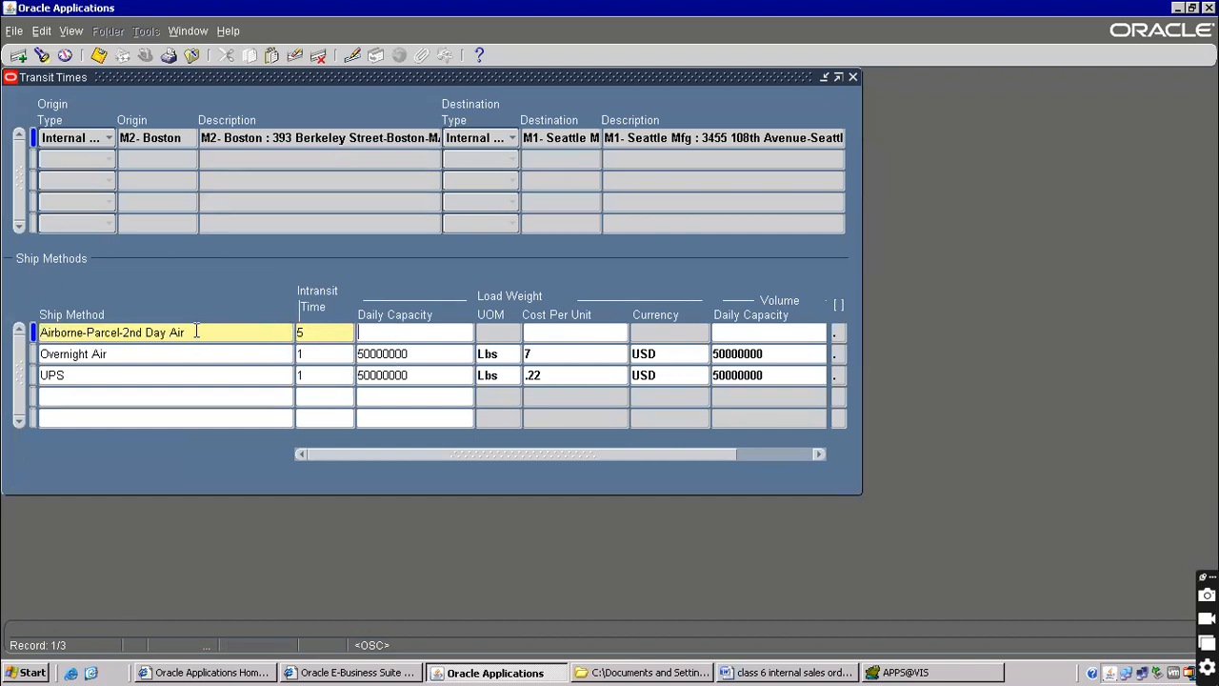
{"action": "left_click", "coordinate": [131, 372]}
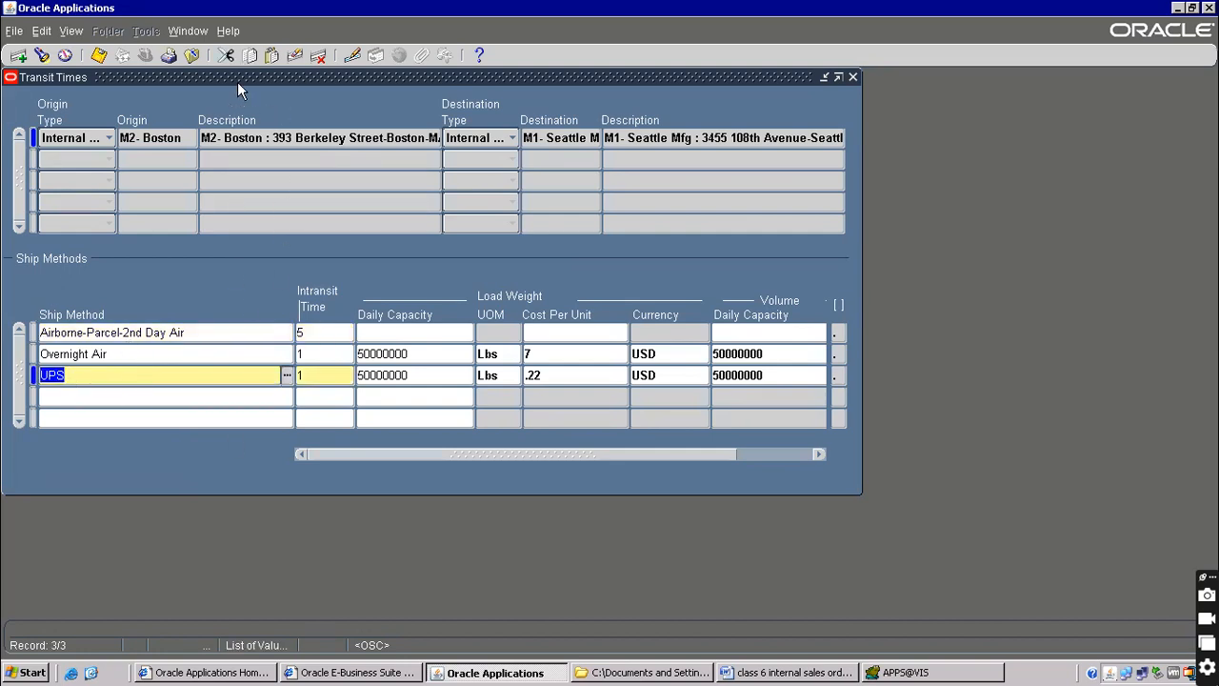
Add 'interlocation' as item 4 in the Word notes and return to the Oracle Navigator
{"action": "left_click", "coordinate": [776, 673]}
{"action": "double_click", "coordinate": [112, 379]}
{"action": "left_click", "coordinate": [122, 419]}
{"action": "type", "text": "interlocation"}
{"action": "key", "text": "alt+Tab"}
{"action": "left_click", "coordinate": [191, 54]}
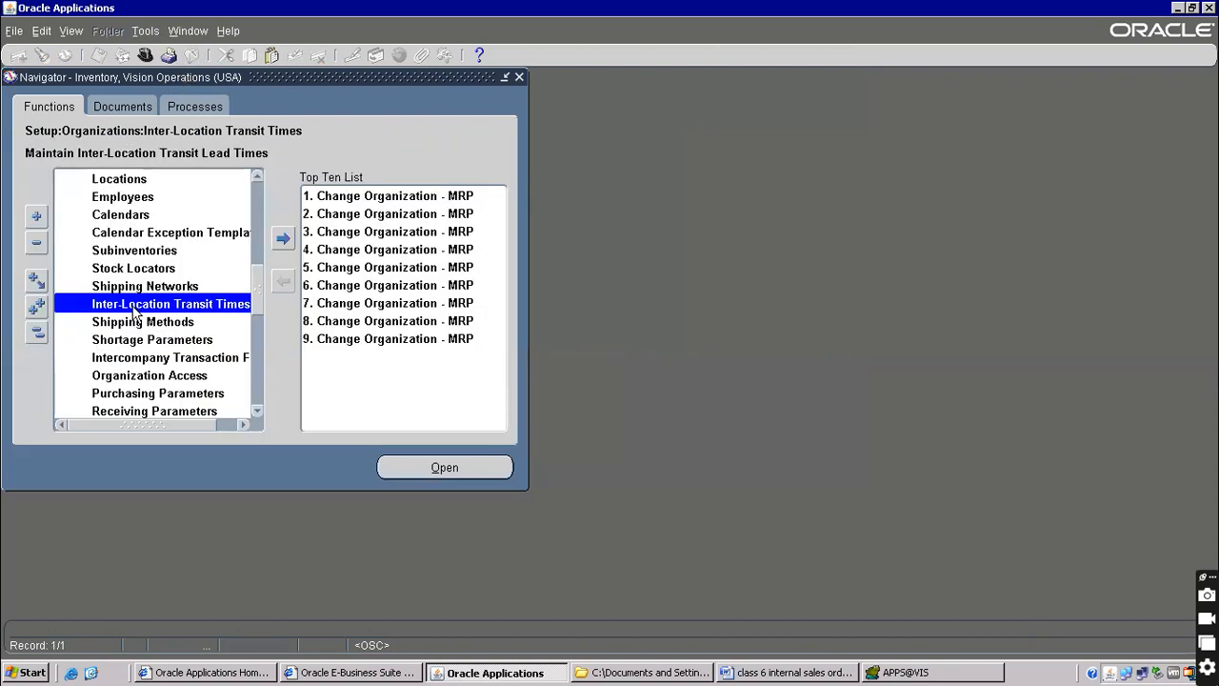
{"action": "left_click", "coordinate": [202, 324]}
Complete item 4 as 'Interlocation Transit times—shipping method', then leave the remote session for the desktop
{"action": "left_click", "coordinate": [187, 310]}
{"action": "key", "text": "alt+Tab"}
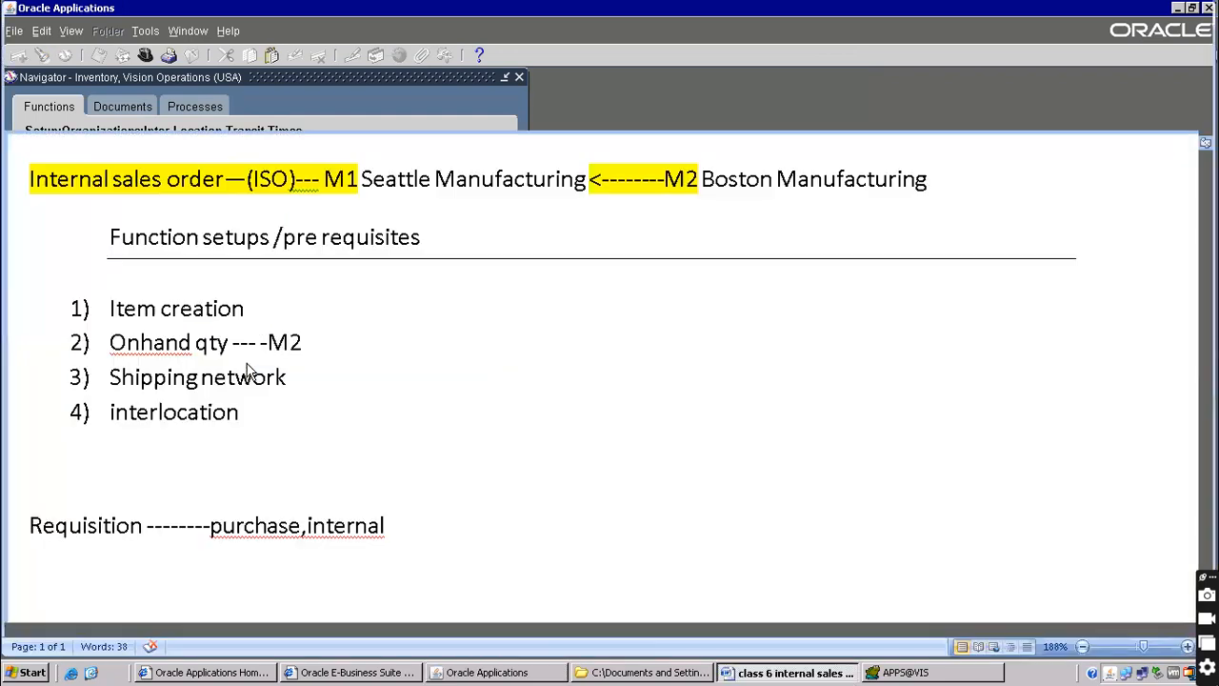
{"action": "type", "text": "Tr"}
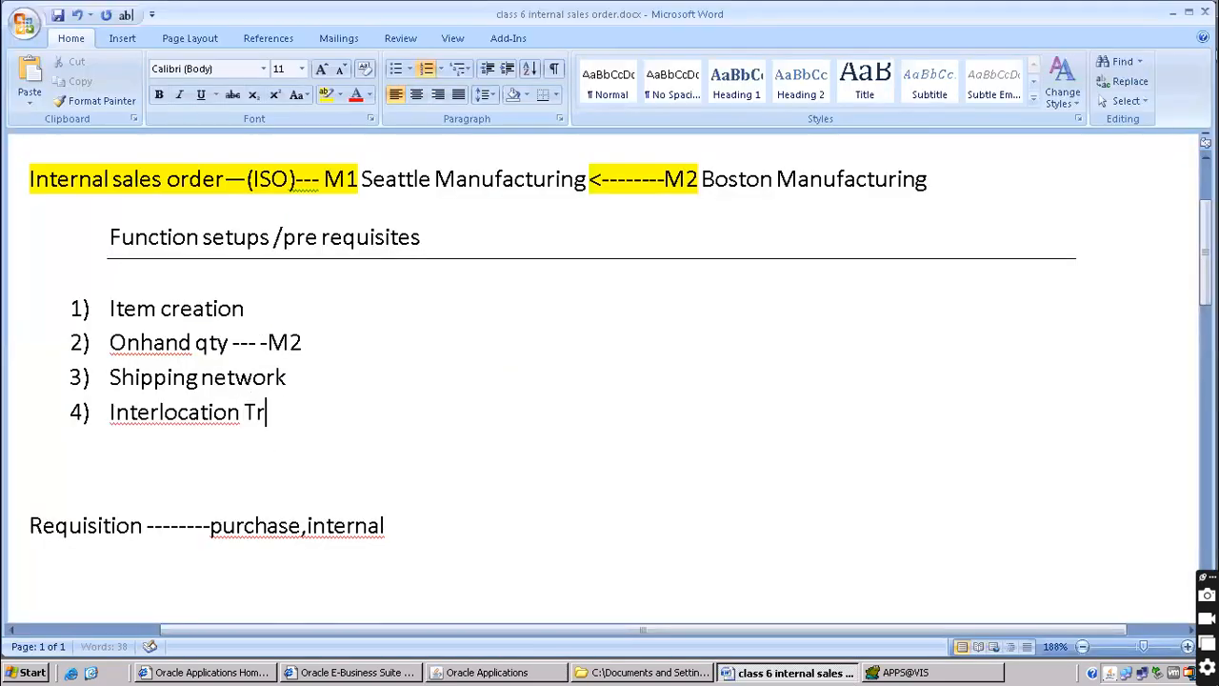
{"action": "type", "text": "ansit"}
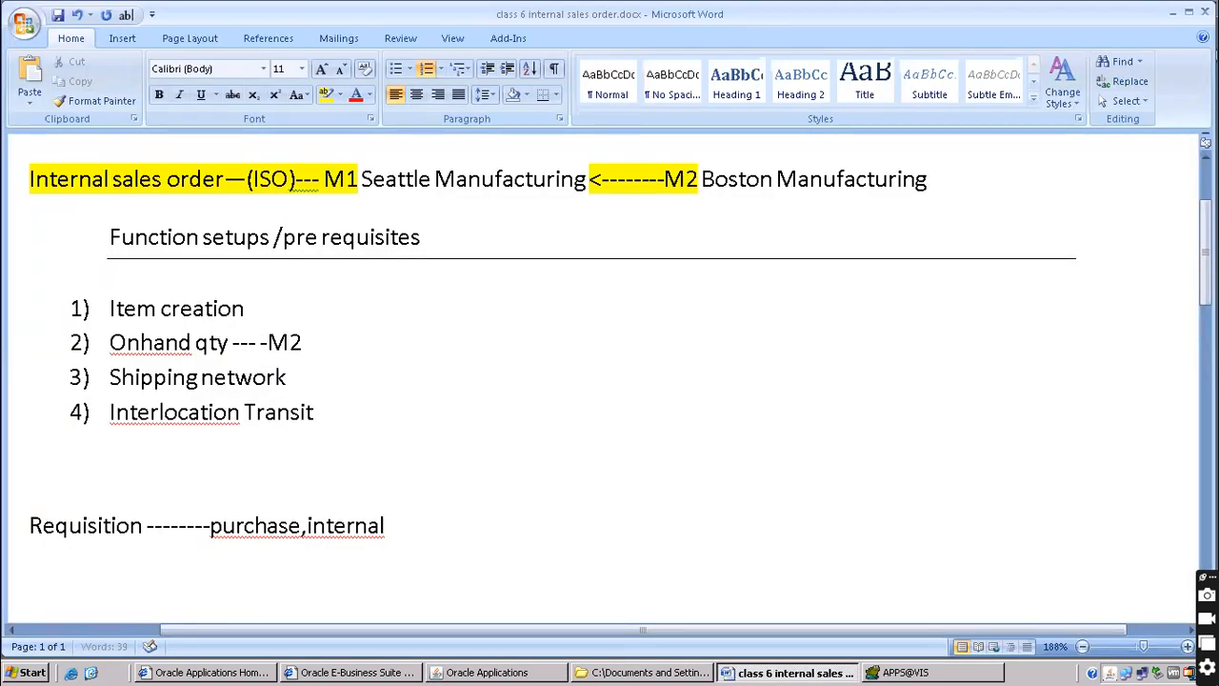
{"action": "type", "text": " times-- c"}
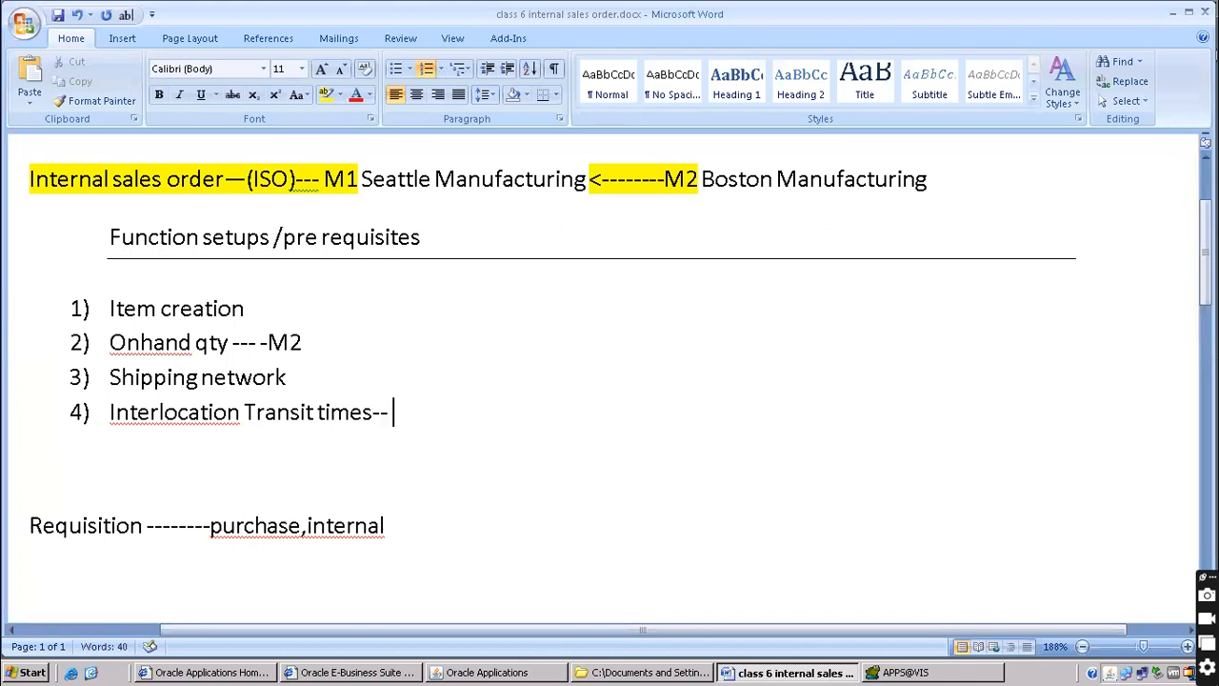
{"action": "key", "text": "BackSpace"}
{"action": "key", "text": "BackSpace"}
{"action": "type", "text": "times—shipping method"}
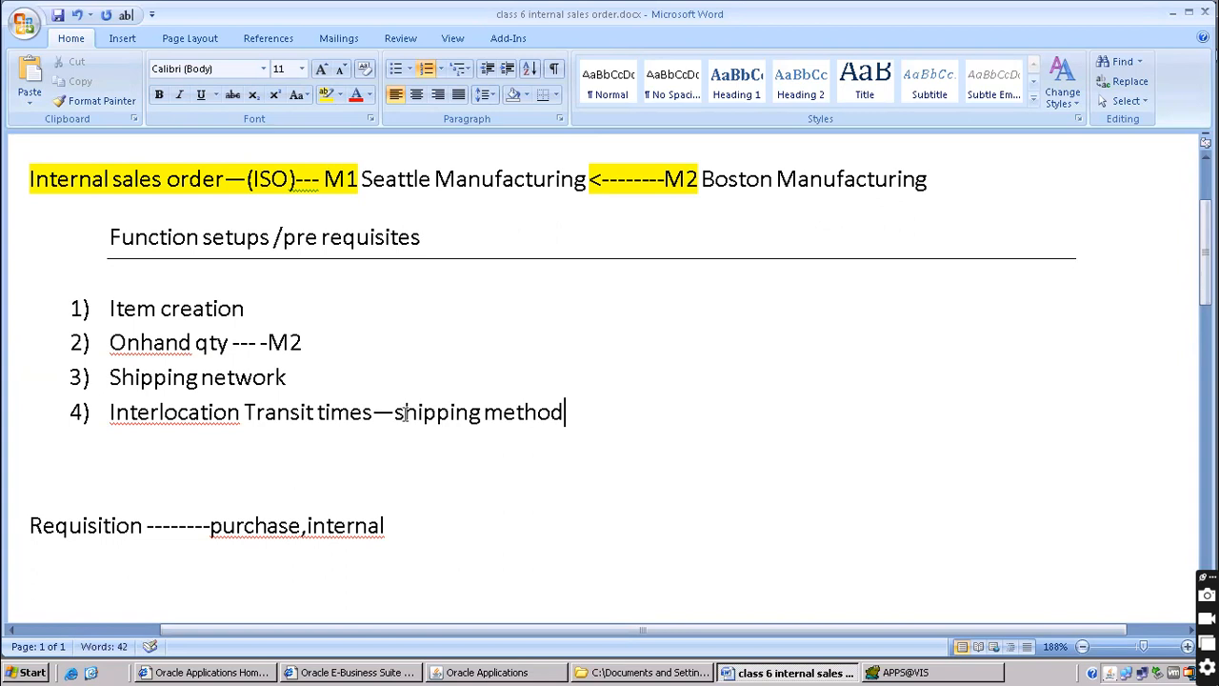
{"action": "left_click_drag", "start_coordinate": [405, 412], "coordinate": [456, 412]}
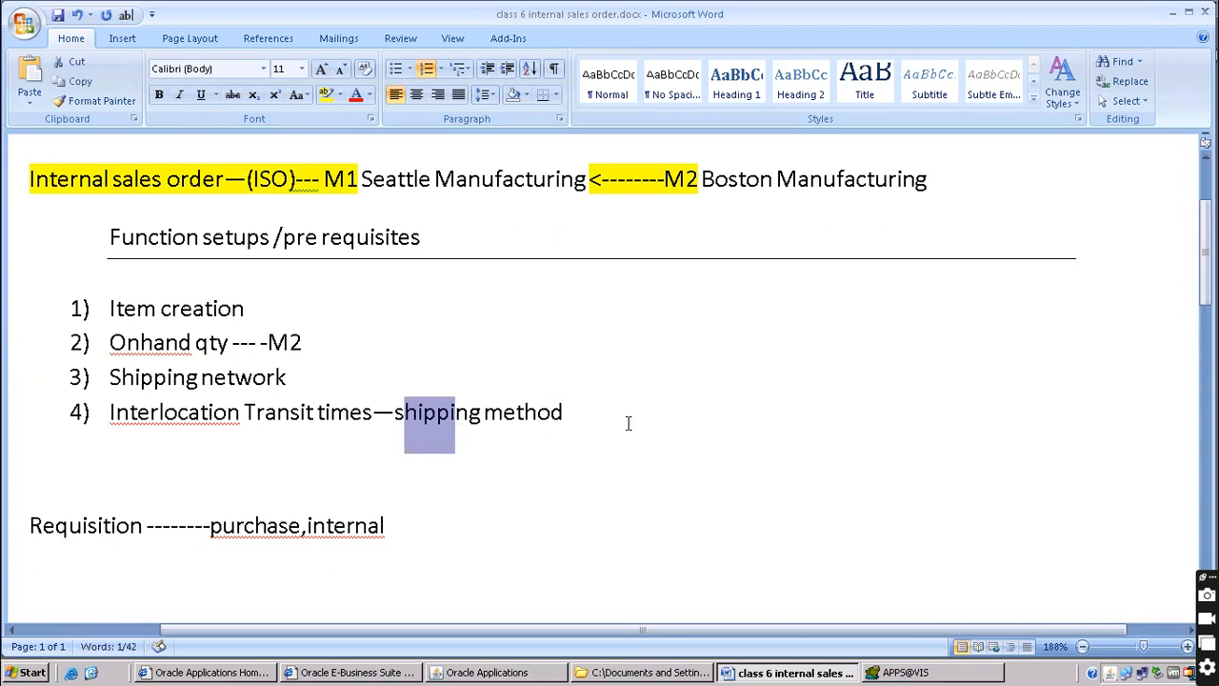
{"action": "left_click", "coordinate": [76, 311]}
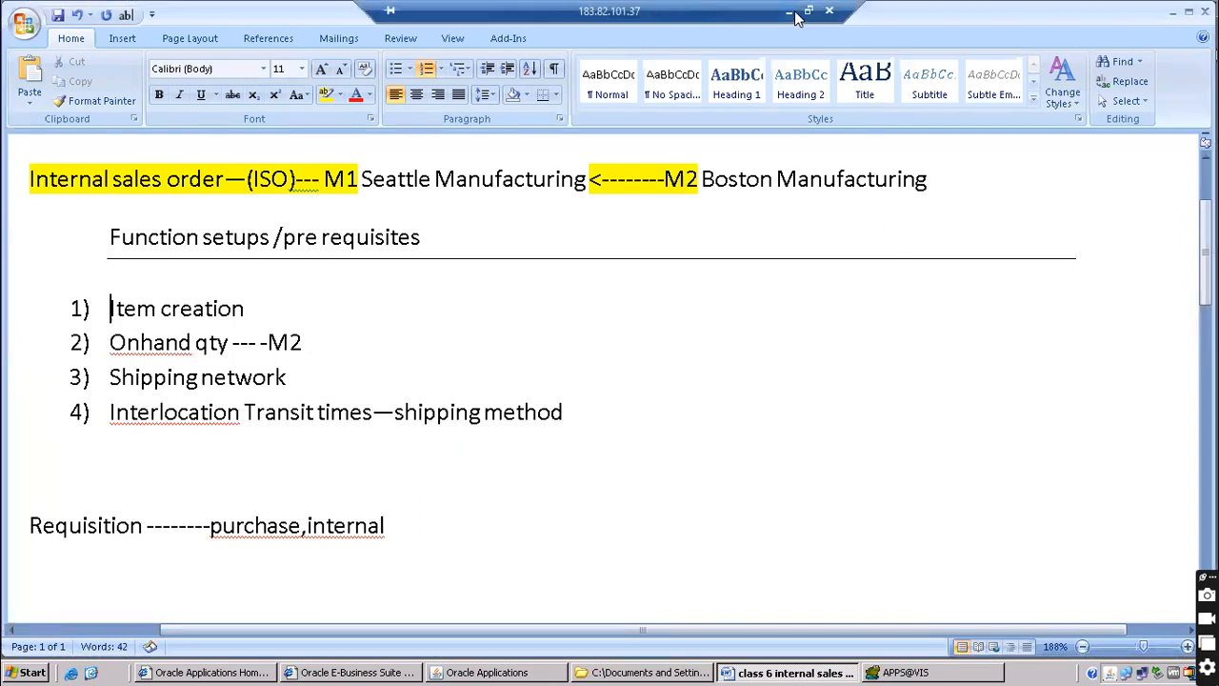
{"action": "left_click", "coordinate": [789, 13]}
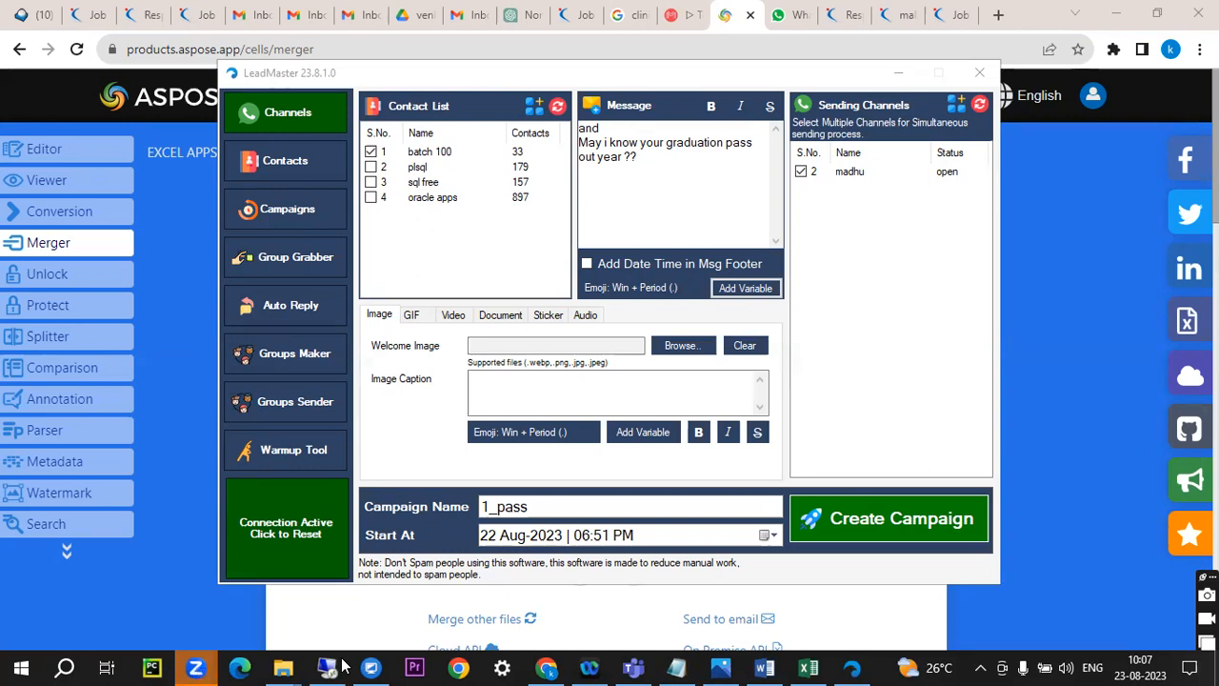
Switch from LeadMaster back to the remote session showing the Word notes
{"action": "left_click", "coordinate": [326, 667]}
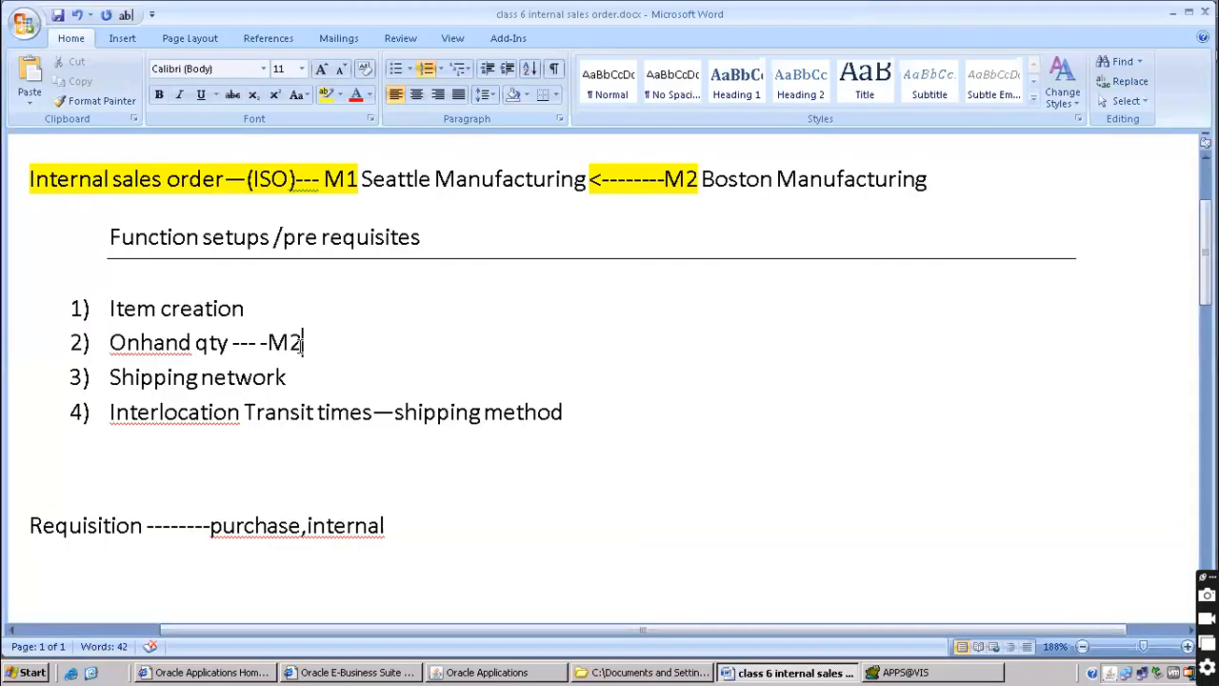
Add an empty item 5 below the fourth prerequisite and switch back to Oracle Applications
{"action": "scroll", "coordinate": [333, 381], "scroll_direction": "down", "scroll_amount": 3}
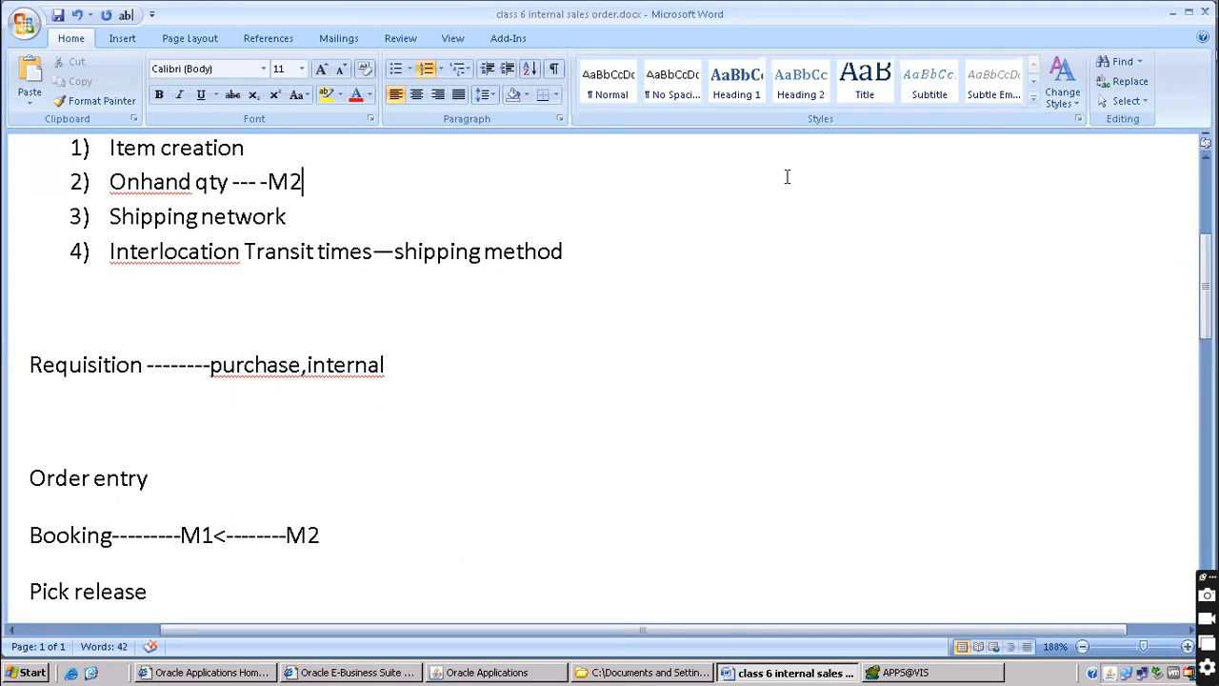
{"action": "left_click", "coordinate": [128, 286]}
{"action": "left_click", "coordinate": [593, 250]}
{"action": "key", "text": "Return"}
{"action": "type", "text": "5) 5"}
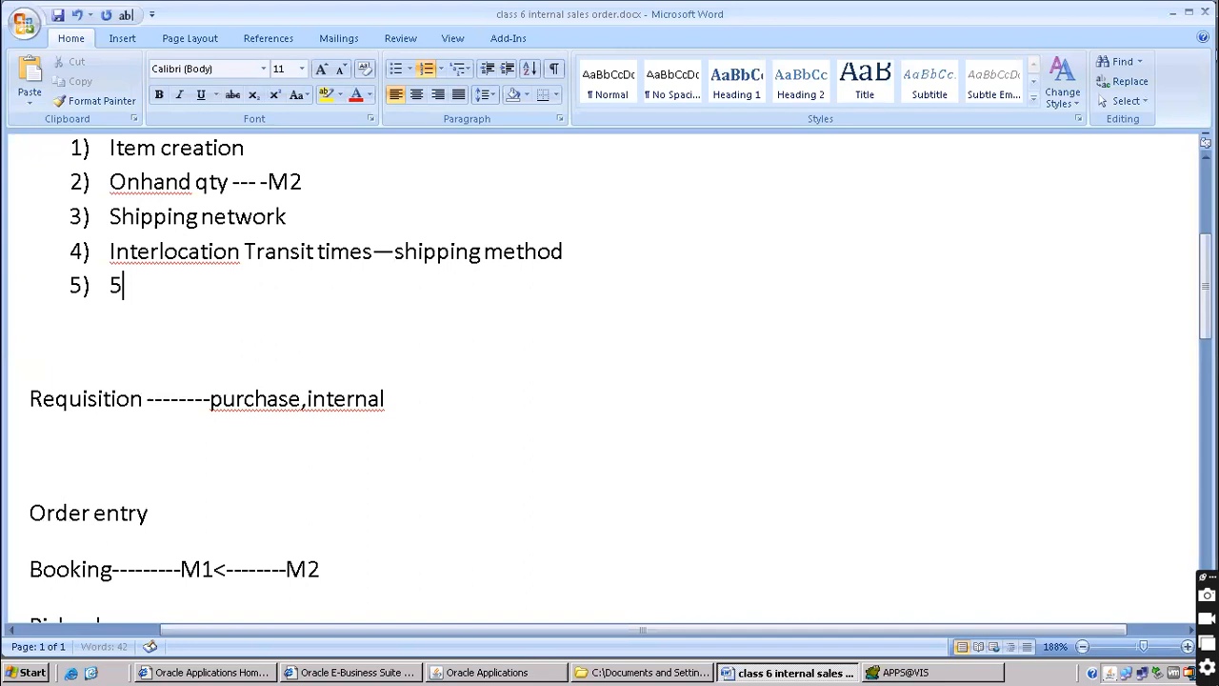
{"action": "key", "text": "BackSpace"}
{"action": "key", "text": "BackSpace"}
{"action": "left_click", "coordinate": [547, 674]}
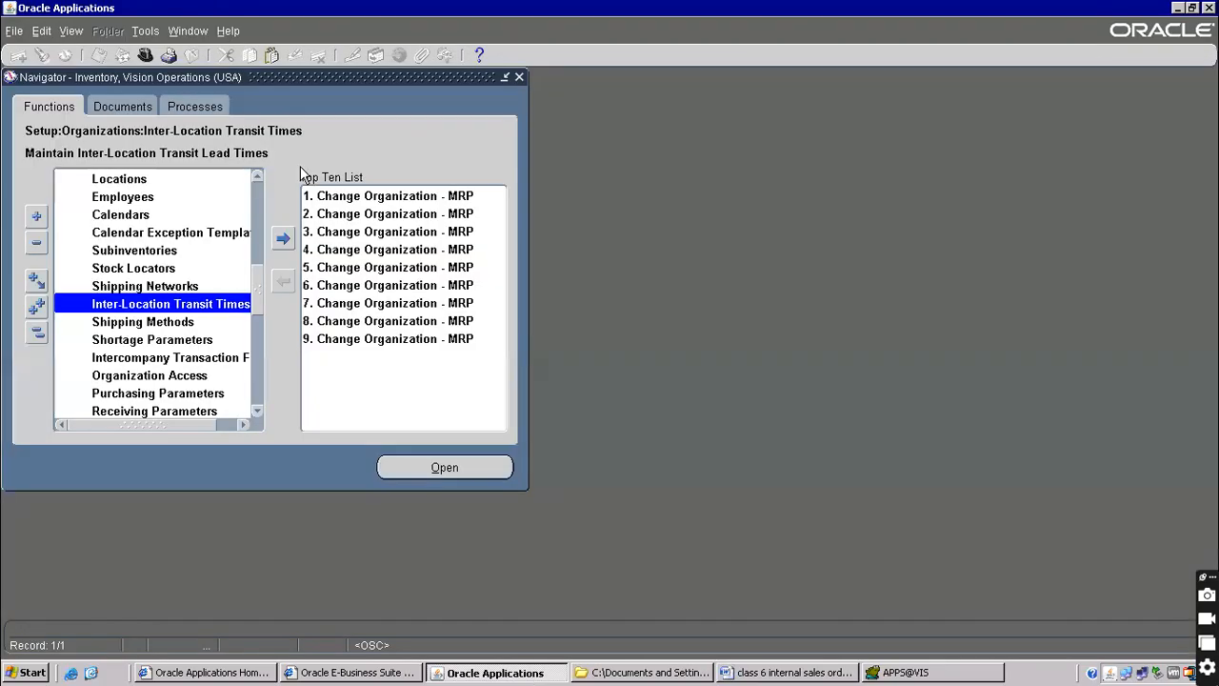
Switch to Order Management Super User, Vision Operations (USA) and open Sales Orders under Orders, Returns
{"action": "left_click", "coordinate": [148, 54]}
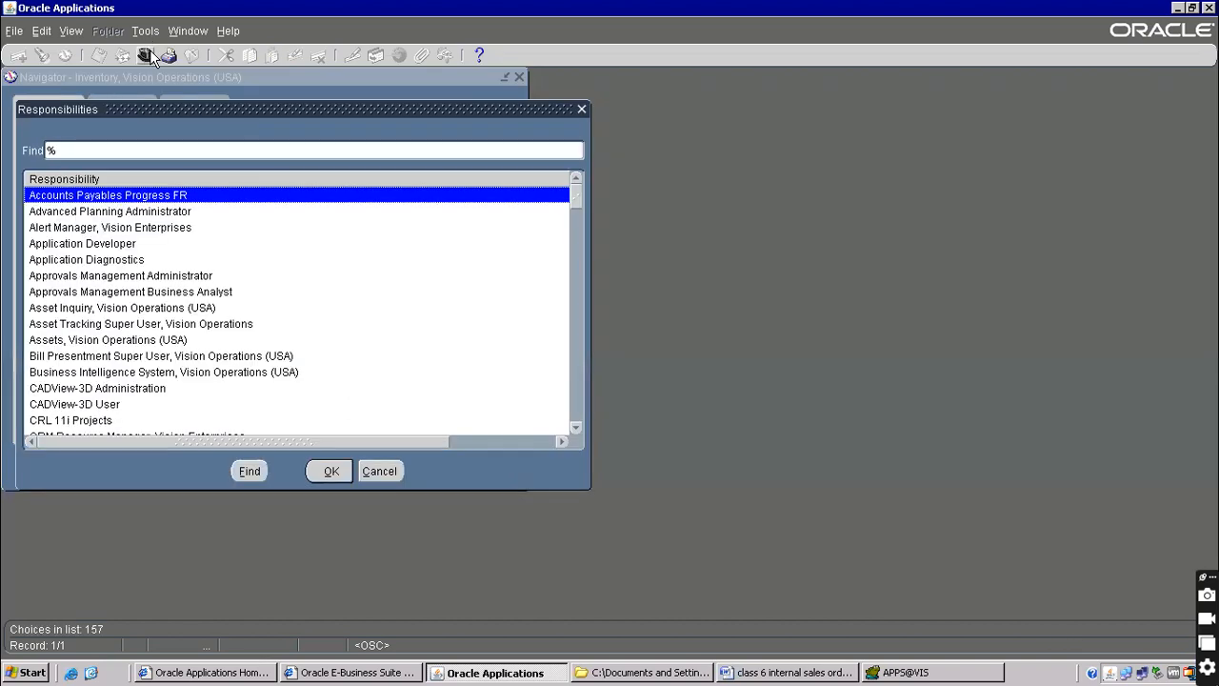
{"action": "type", "text": "or"}
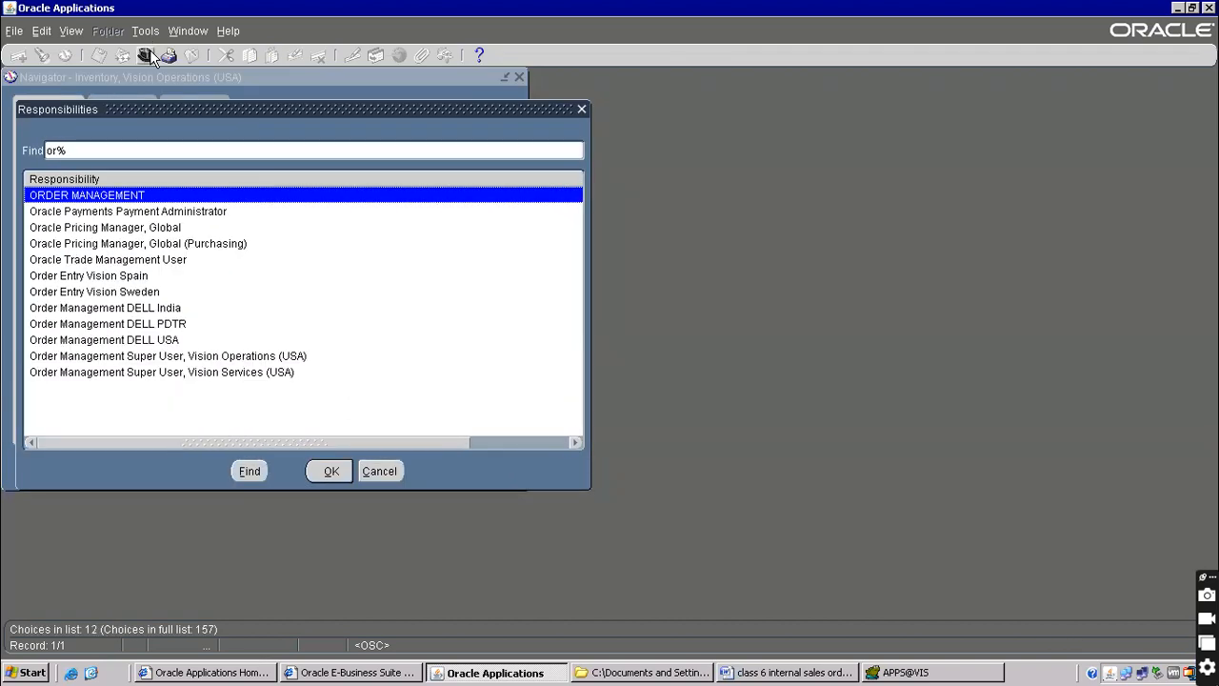
{"action": "double_click", "coordinate": [149, 356]}
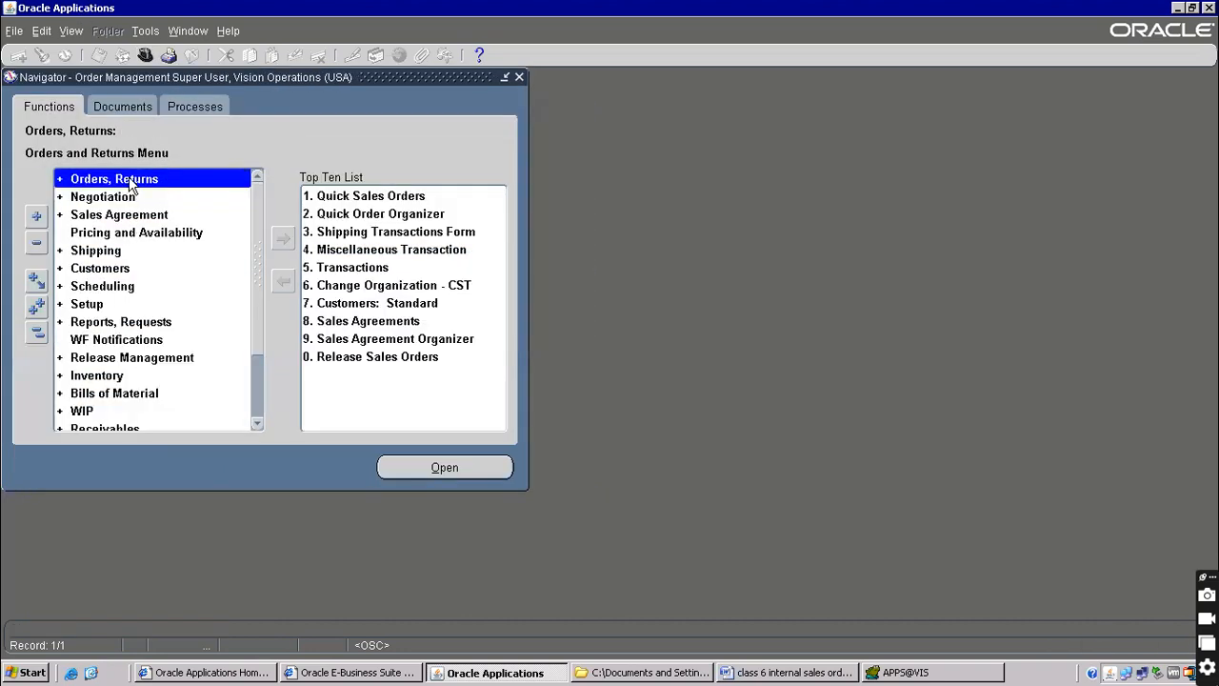
{"action": "double_click", "coordinate": [130, 181]}
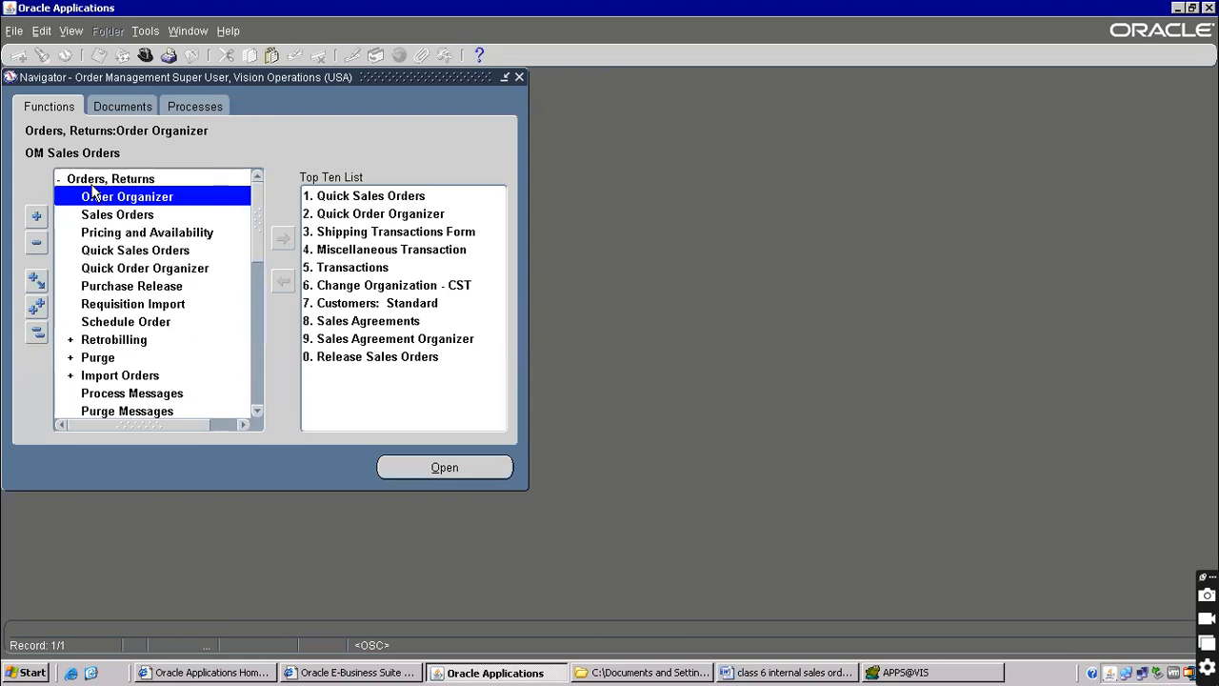
{"action": "double_click", "coordinate": [120, 215]}
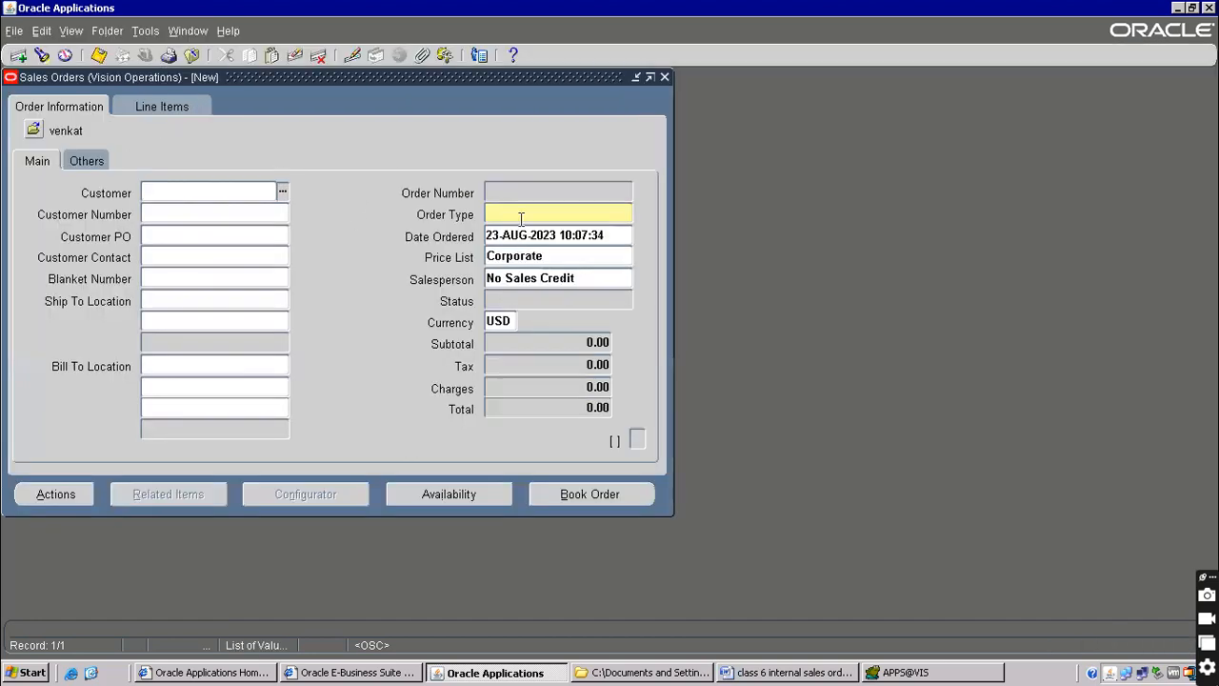
Enter 'at' and pick AT&T Universal Card as the sales order customer
{"action": "type", "text": "at"}
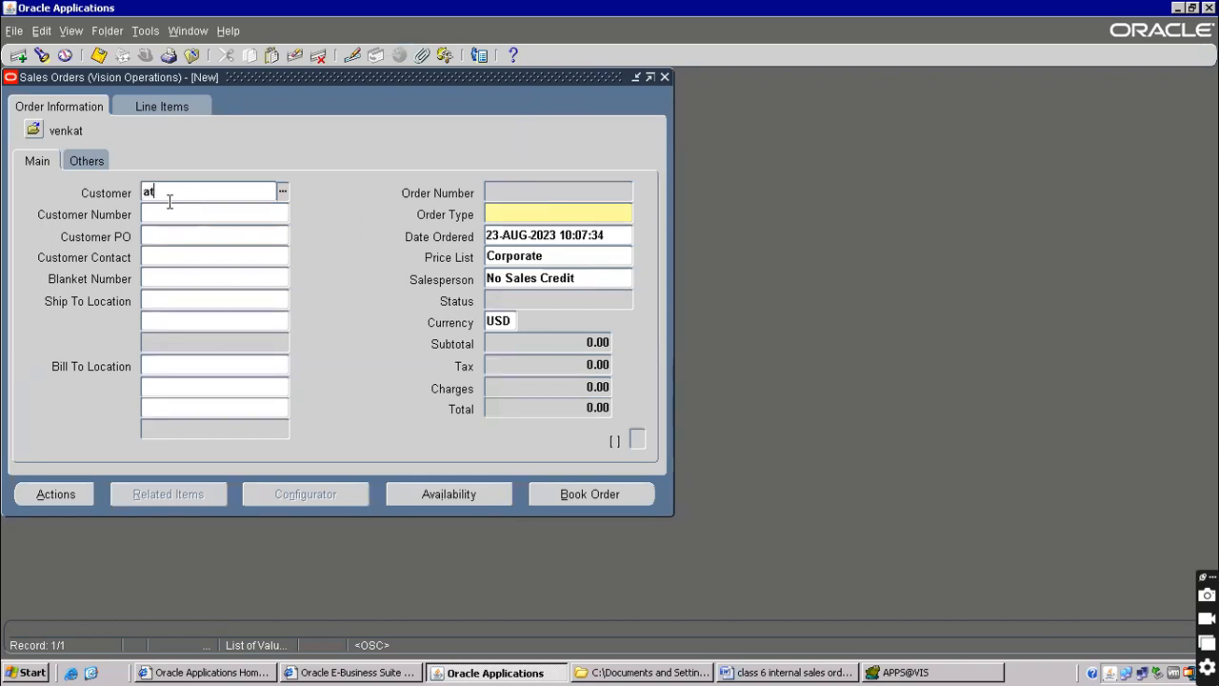
{"action": "key", "text": "Tab"}
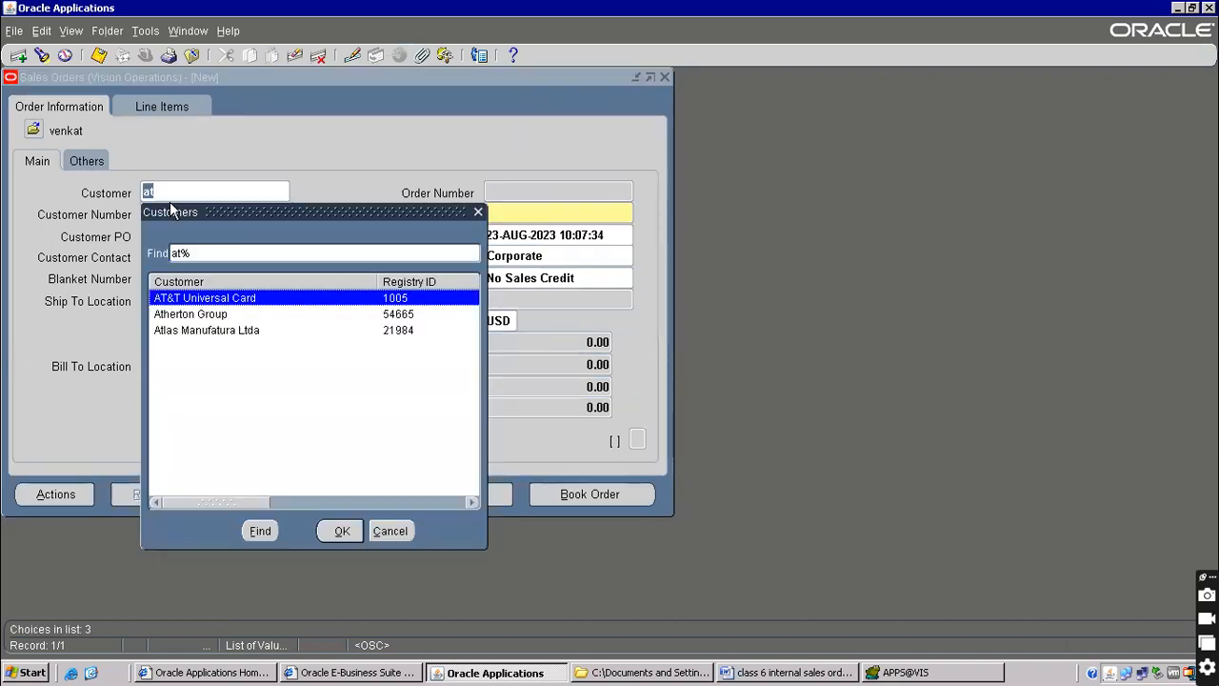
{"action": "key", "text": "Return"}
{"action": "key", "text": "Tab"}
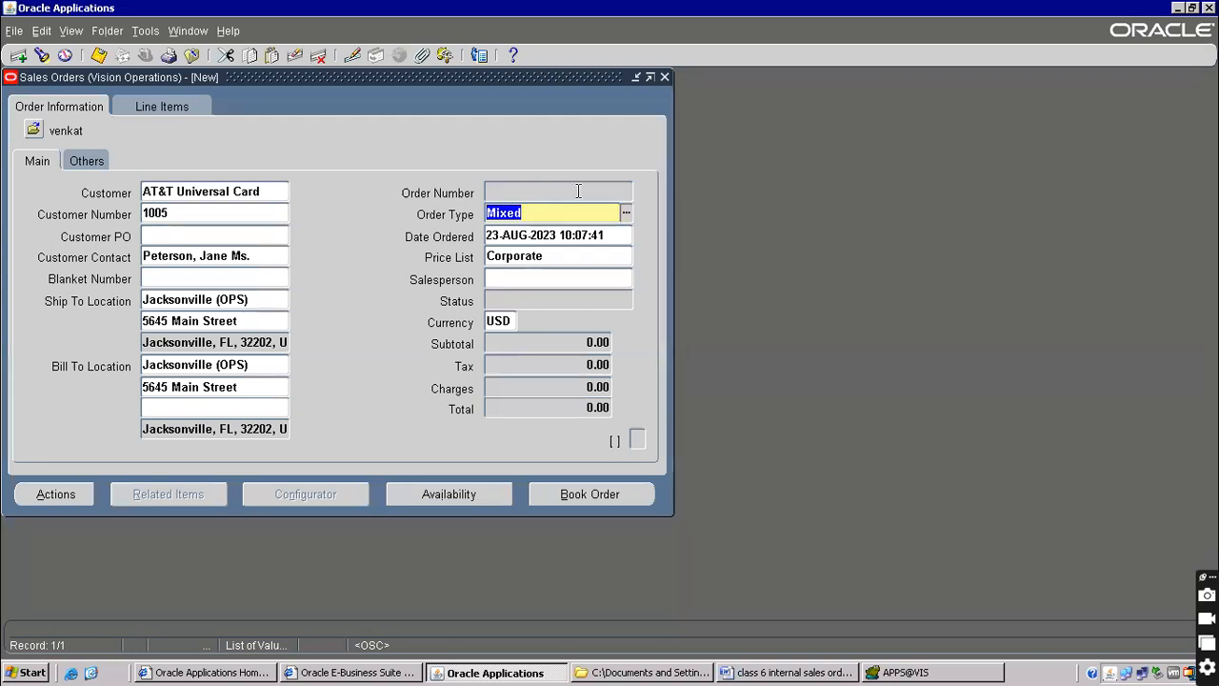
Browse the order types (Contracts, Standard, Web), keep Mixed, then close the order, discarding changes
{"action": "left_click", "coordinate": [626, 213]}
{"action": "left_click_drag", "start_coordinate": [568, 250], "coordinate": [389, 110]}
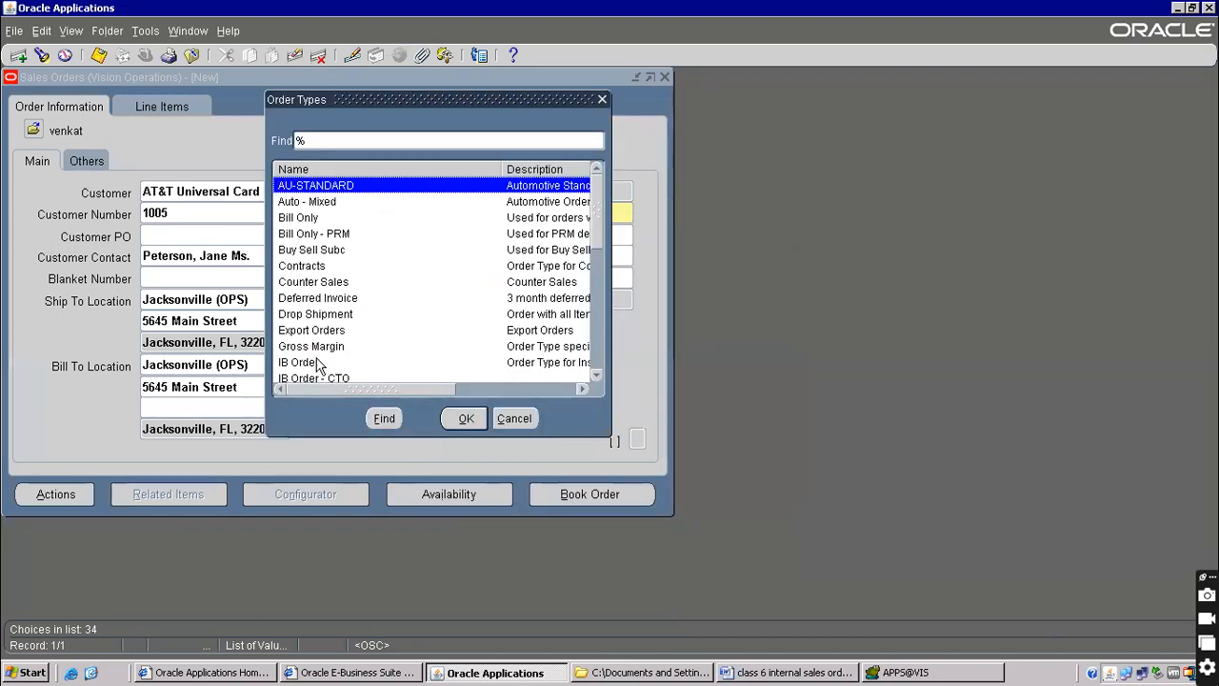
{"action": "left_click", "coordinate": [306, 269]}
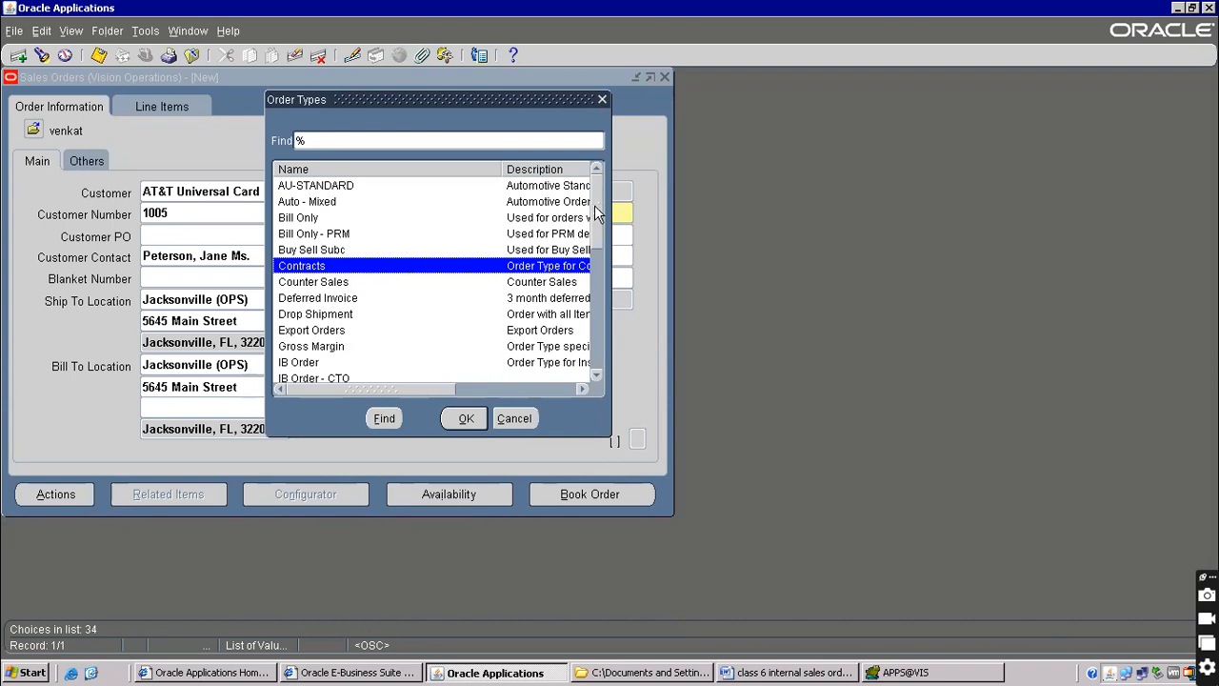
{"action": "scroll", "coordinate": [597, 218], "scroll_direction": "down", "scroll_amount": 1}
{"action": "scroll", "coordinate": [600, 329], "scroll_direction": "down", "scroll_amount": 6}
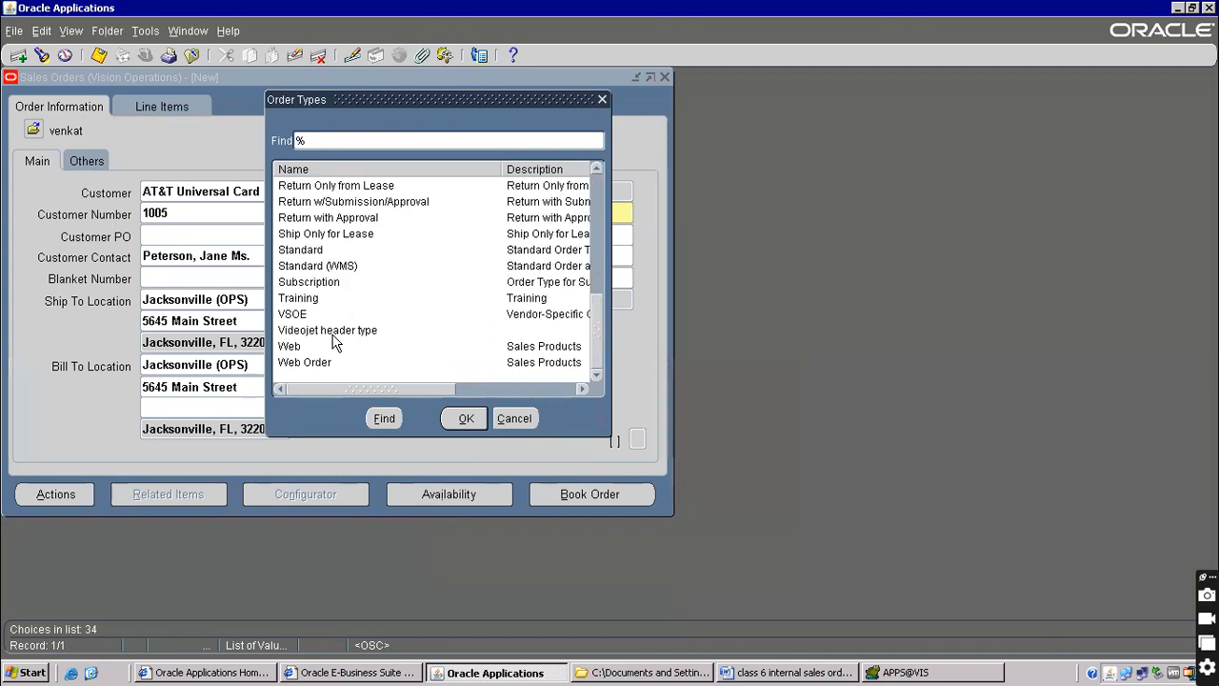
{"action": "left_click", "coordinate": [310, 252]}
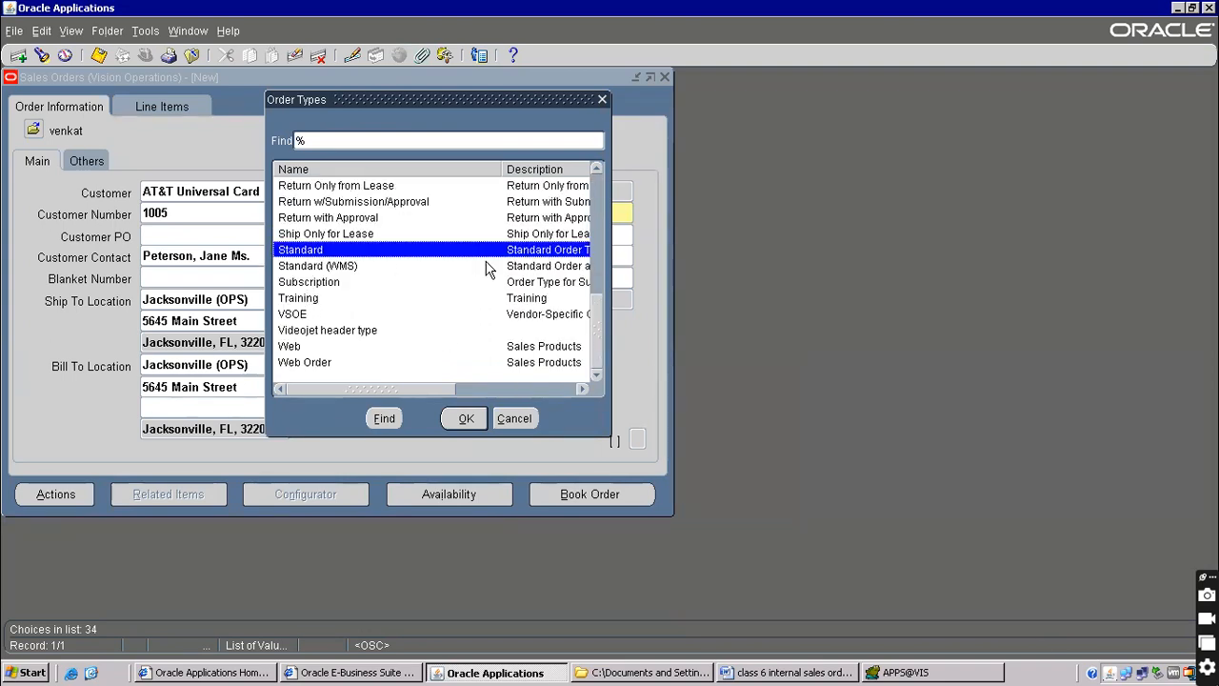
{"action": "left_click", "coordinate": [302, 348]}
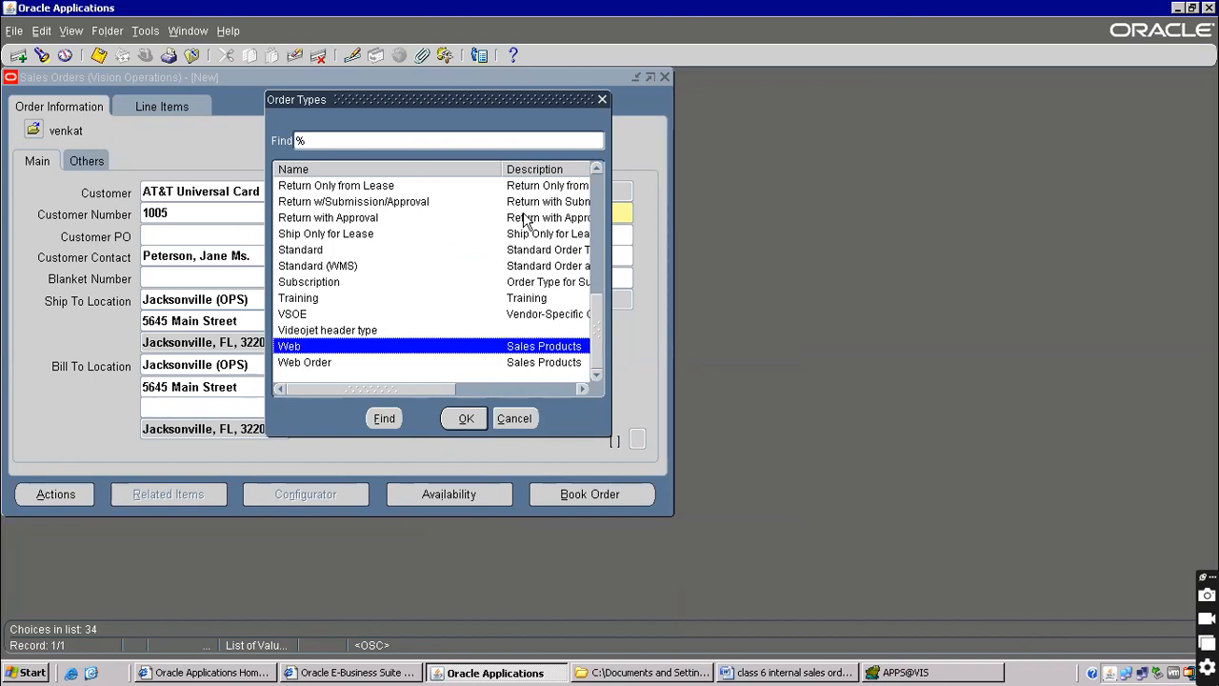
{"action": "left_click", "coordinate": [519, 419]}
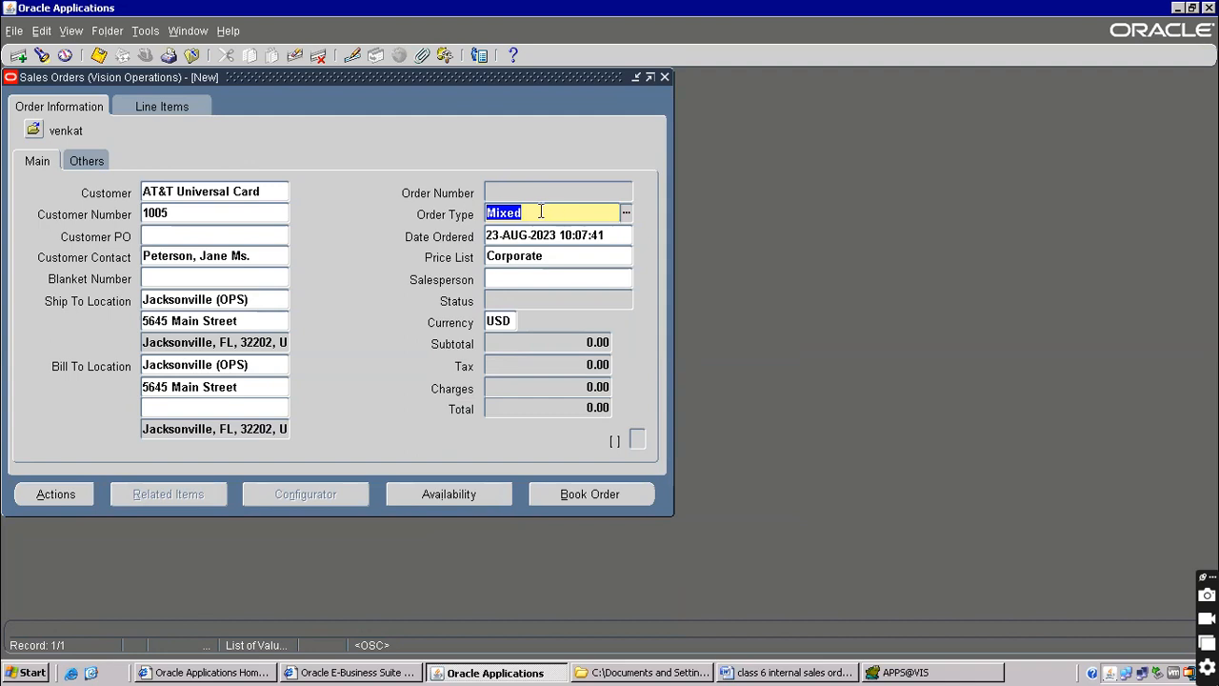
{"action": "left_click", "coordinate": [194, 59]}
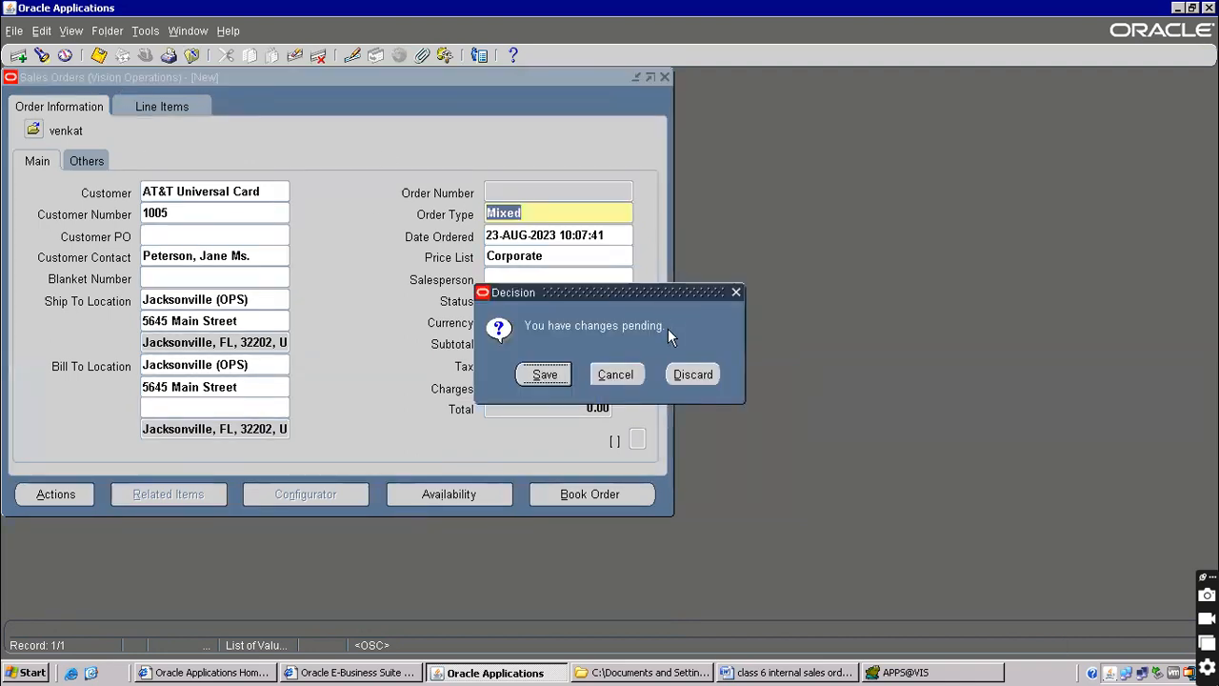
{"action": "left_click", "coordinate": [693, 374]}
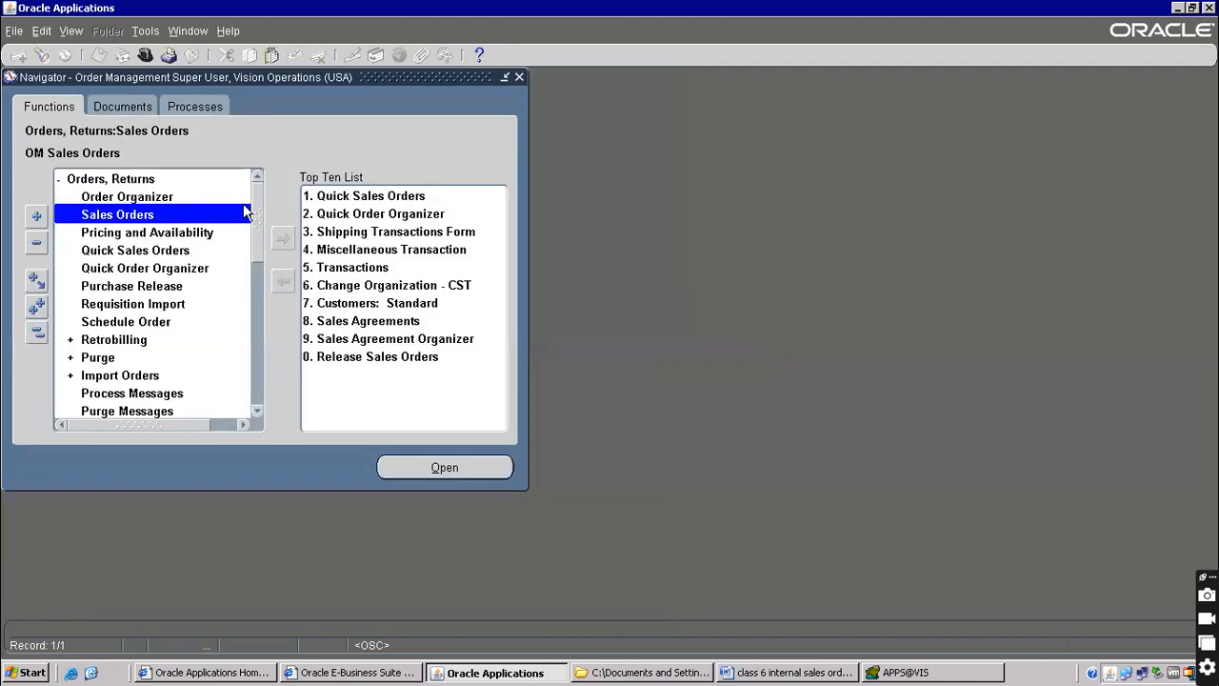
Switch to the Purchasing, Vision Operations (USA) responsibility
{"action": "left_click", "coordinate": [145, 55]}
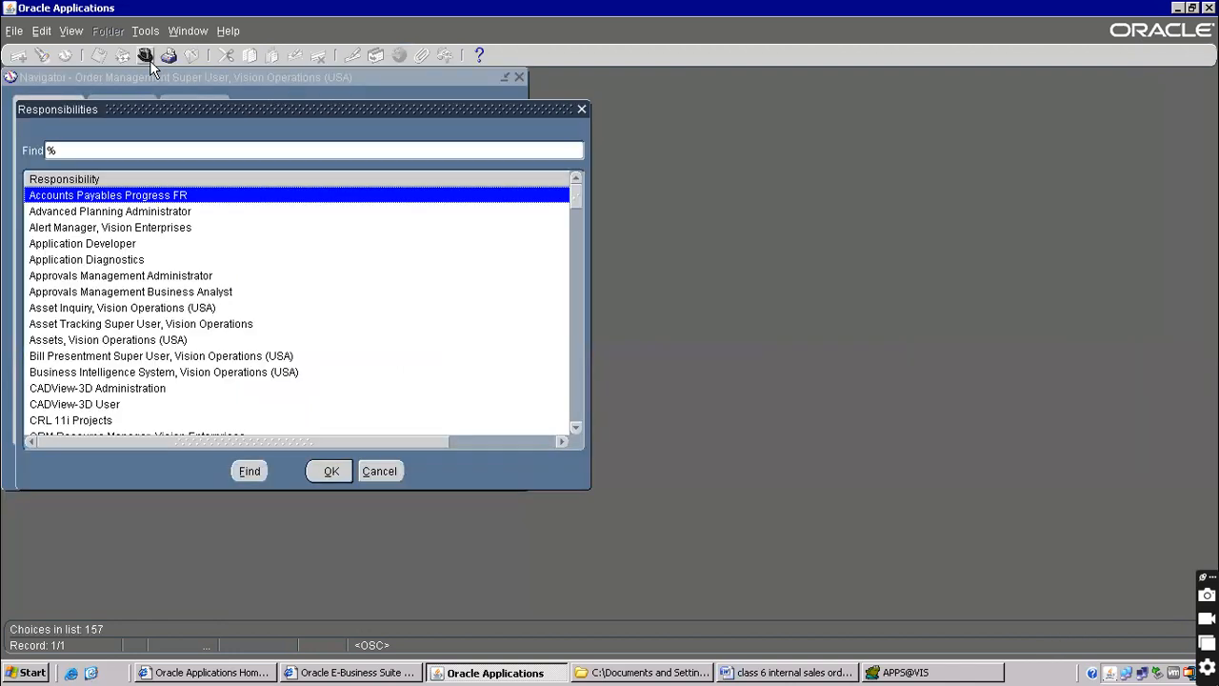
{"action": "type", "text": "purchasing"}
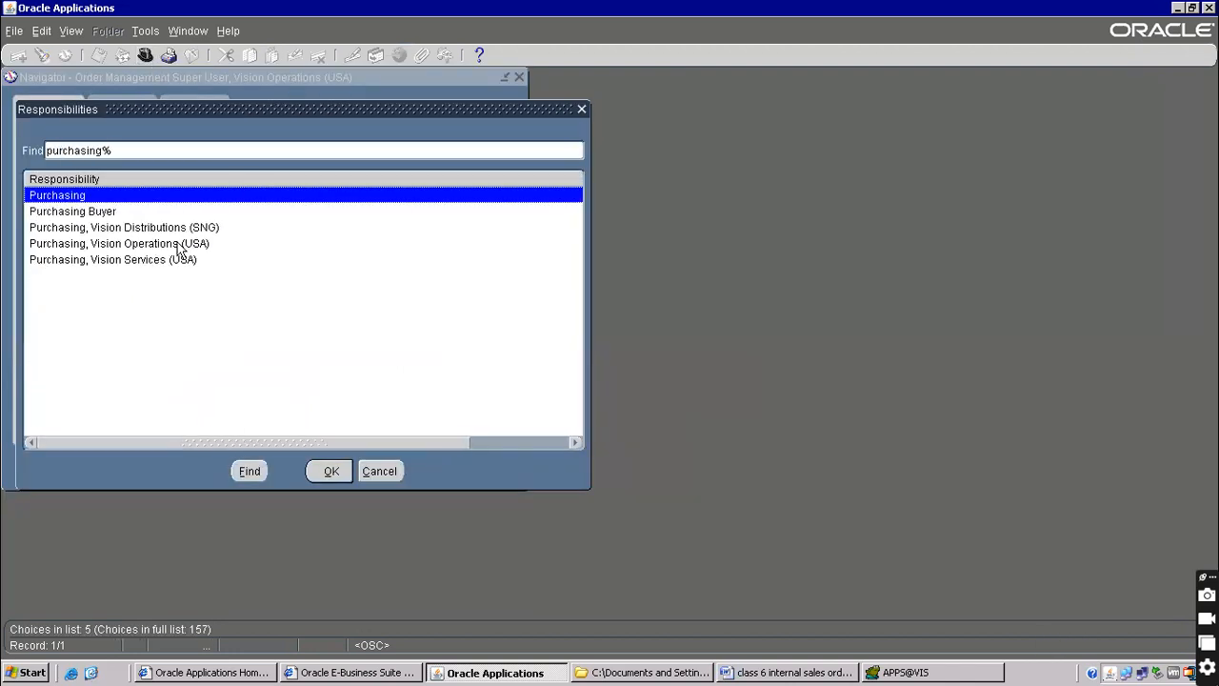
{"action": "double_click", "coordinate": [129, 246]}
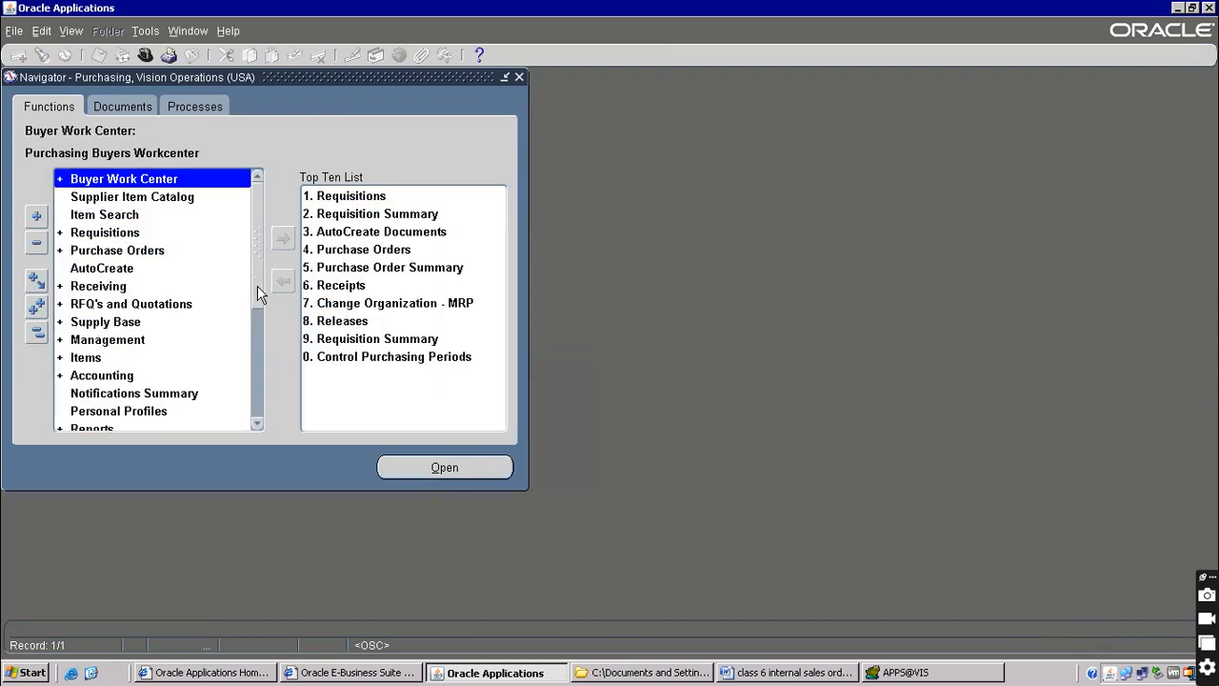
Open Purchasing Options from Setup > Organizations
{"action": "scroll", "coordinate": [257, 285], "scroll_direction": "down", "scroll_amount": 4}
{"action": "double_click", "coordinate": [93, 255]}
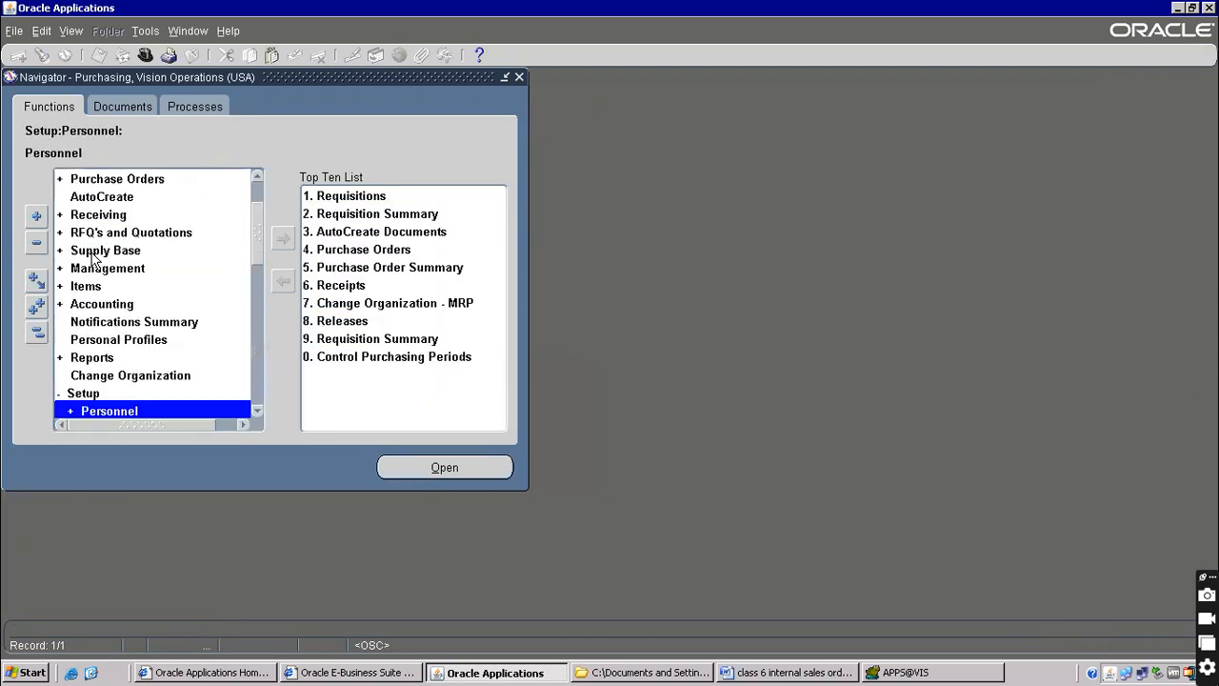
{"action": "left_click_drag", "start_coordinate": [257, 231], "coordinate": [250, 282]}
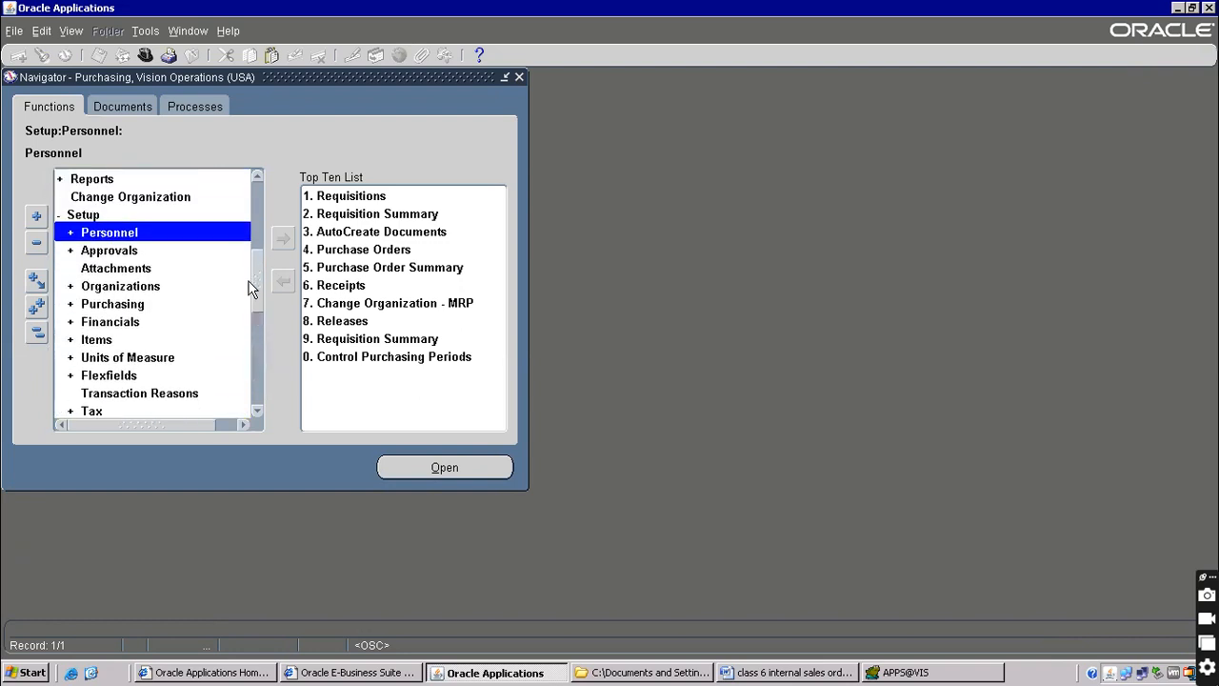
{"action": "double_click", "coordinate": [116, 286]}
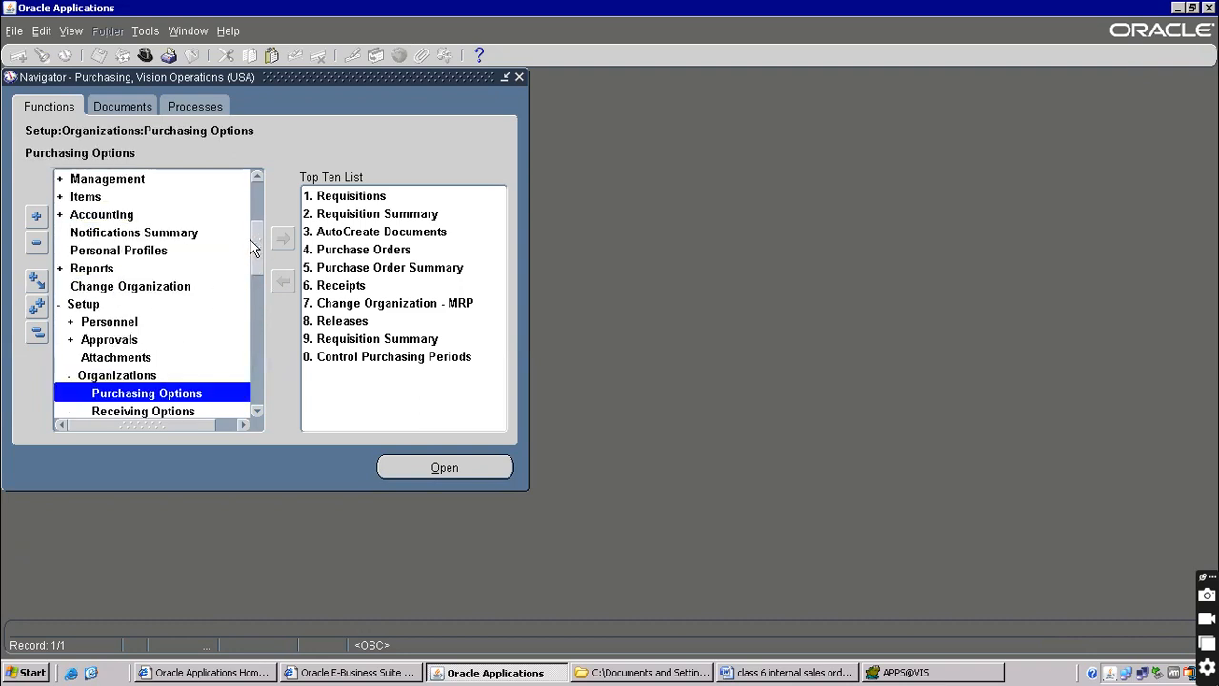
{"action": "left_click_drag", "start_coordinate": [259, 238], "coordinate": [264, 266]}
{"action": "double_click", "coordinate": [174, 270]}
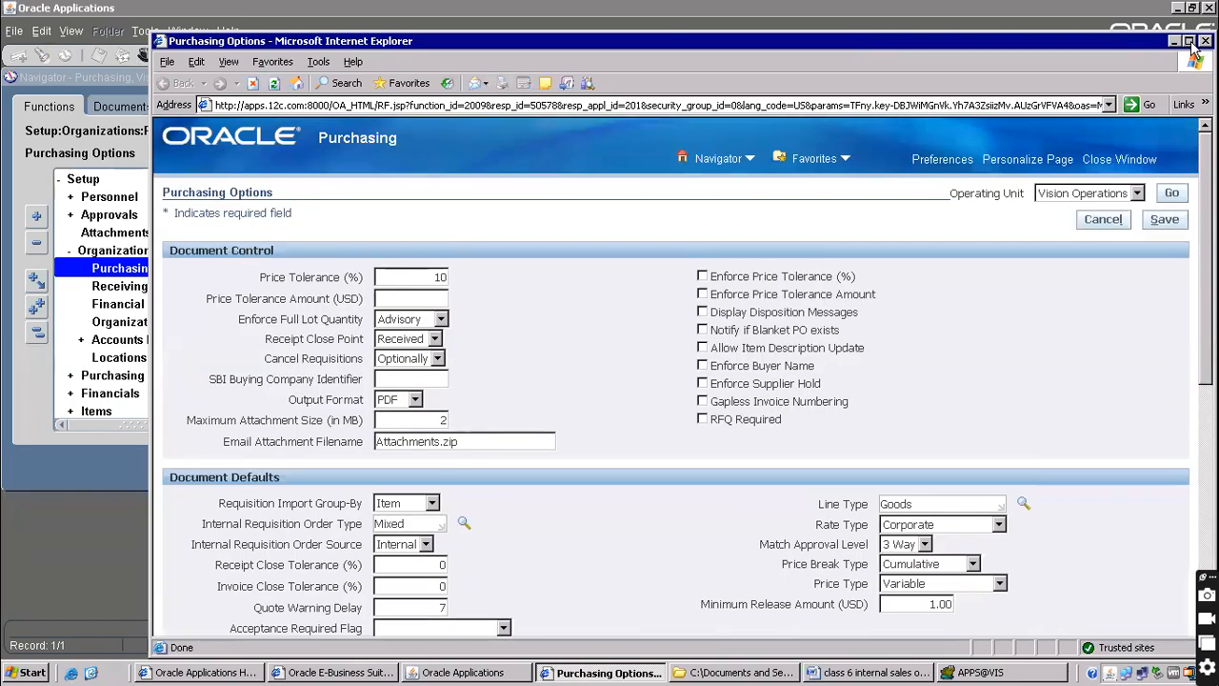
Maximize Purchasing Options and open the Internal Requisition Order Type lookup beside Mixed
{"action": "left_click", "coordinate": [1188, 41]}
{"action": "left_click_drag", "start_coordinate": [1209, 143], "coordinate": [1208, 379]}
{"action": "scroll", "coordinate": [666, 231], "scroll_direction": "up", "scroll_amount": 5}
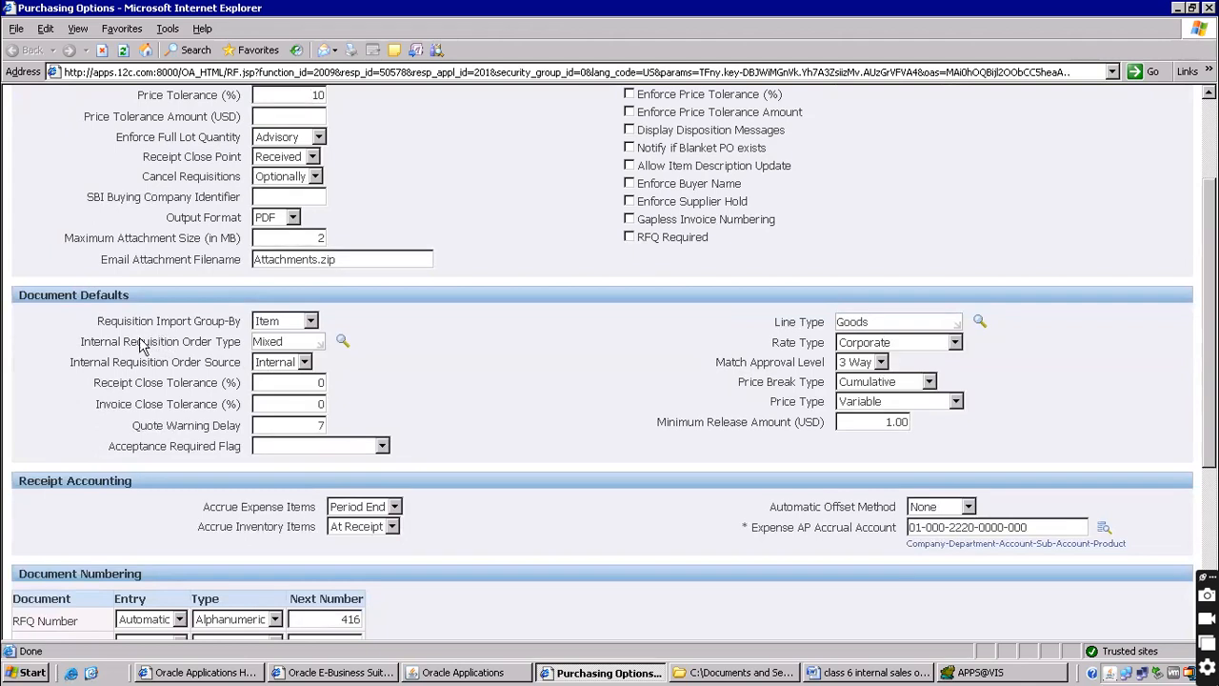
{"action": "left_click_drag", "start_coordinate": [124, 341], "coordinate": [244, 333]}
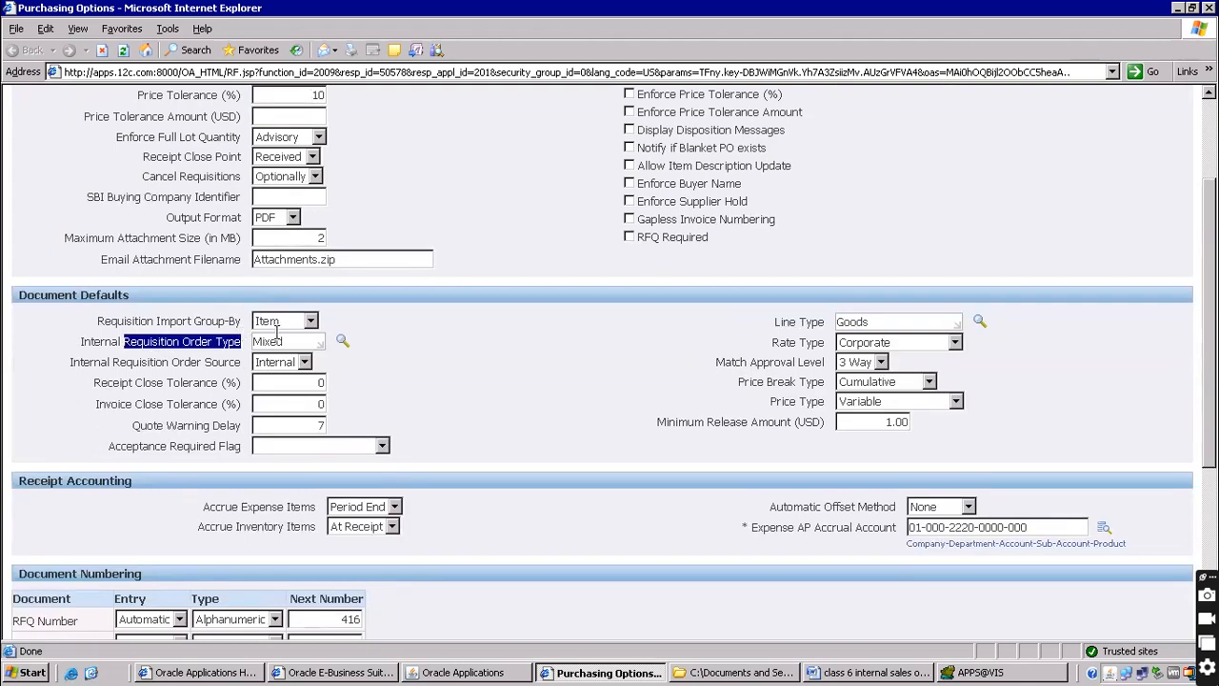
{"action": "left_click", "coordinate": [343, 342]}
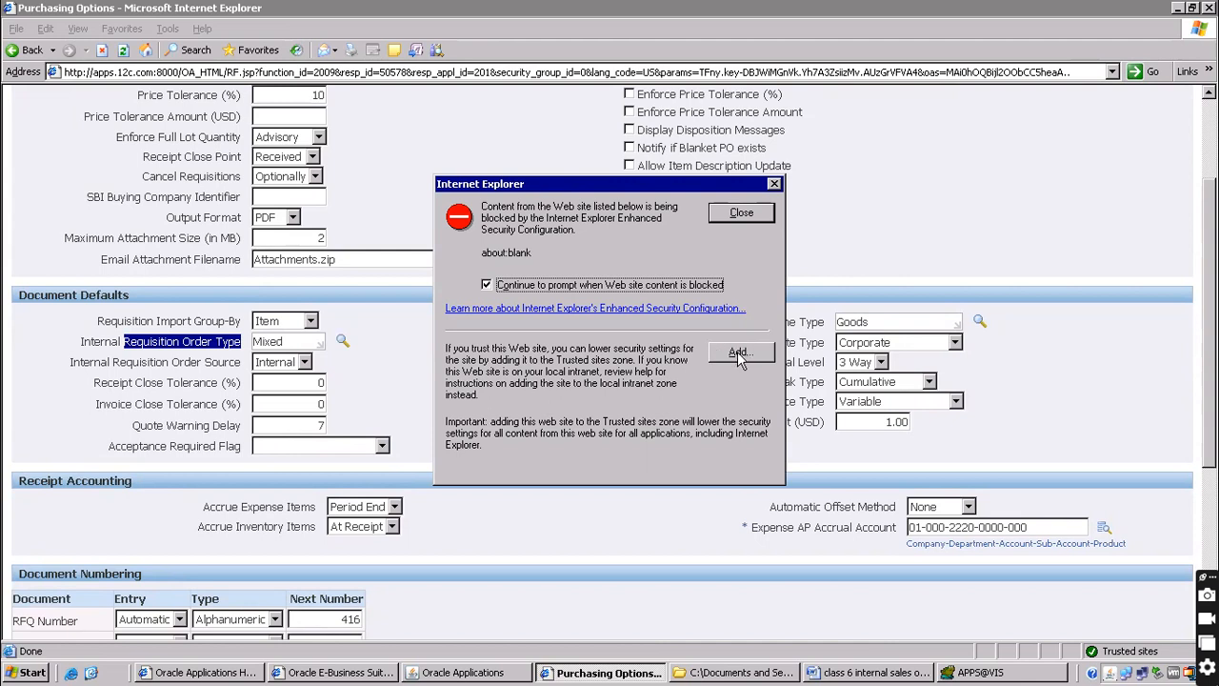
Check the Trusted sites settings, then close the blocked-content warning so the lookup loads
{"action": "left_click", "coordinate": [741, 215]}
{"action": "key", "text": "alt+Tab"}
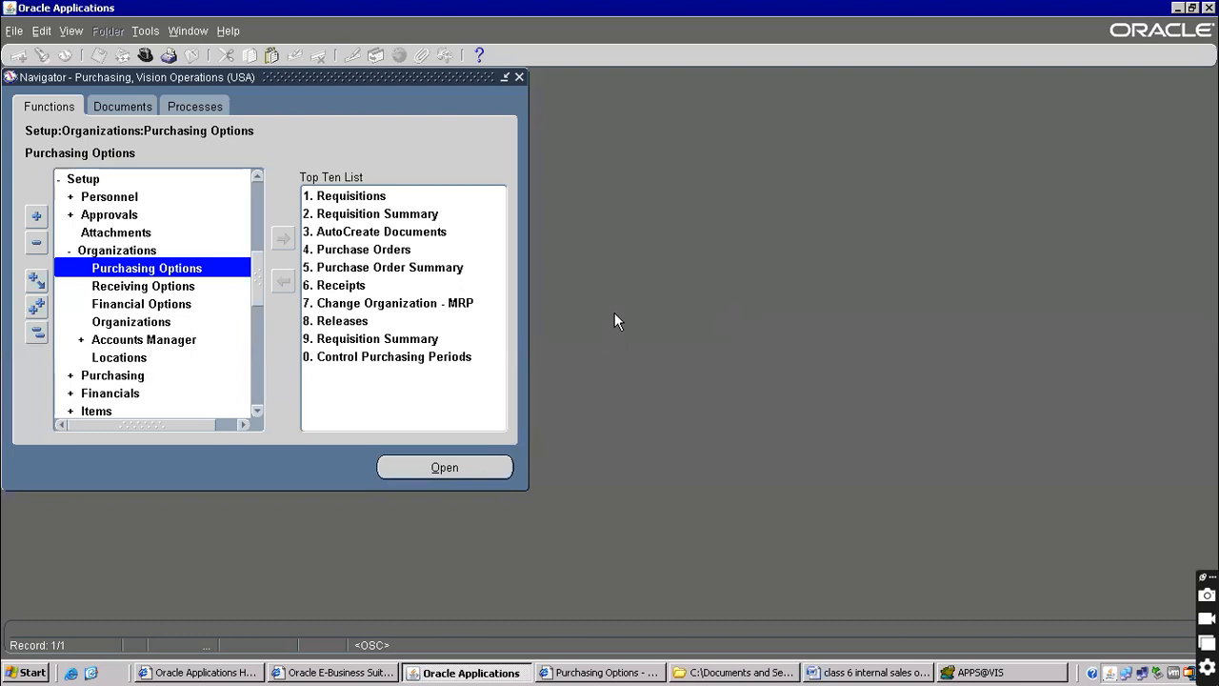
{"action": "key", "text": "alt+Tab"}
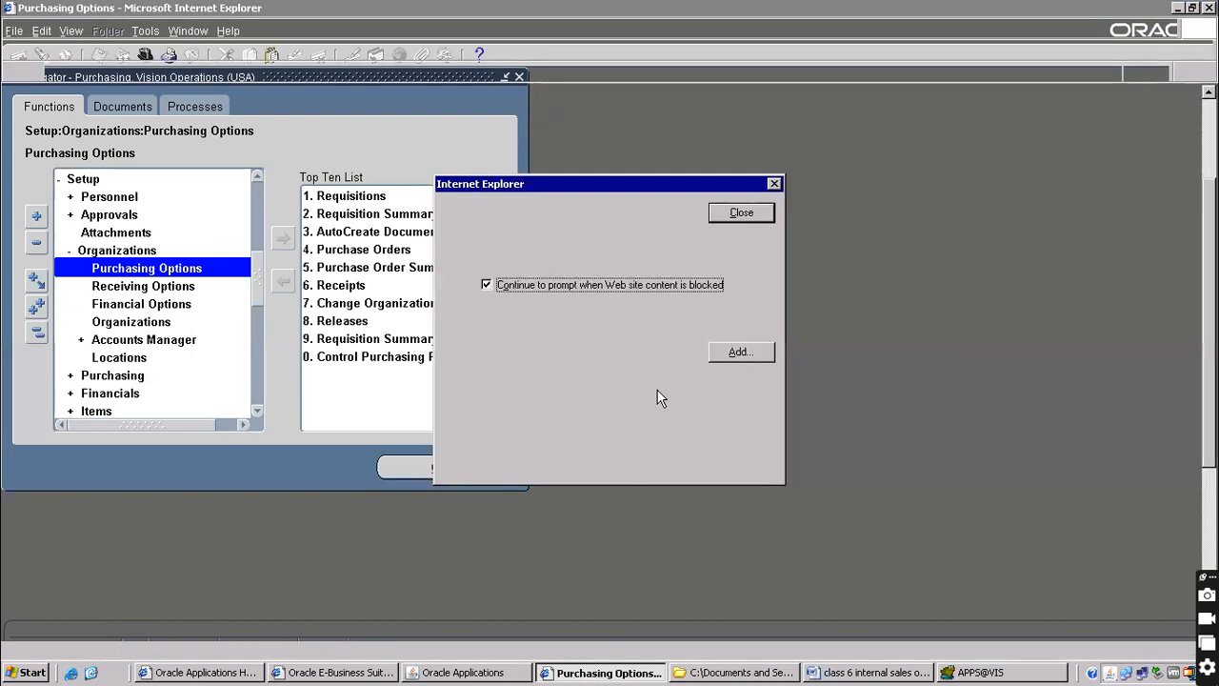
{"action": "key", "text": "alt+Tab"}
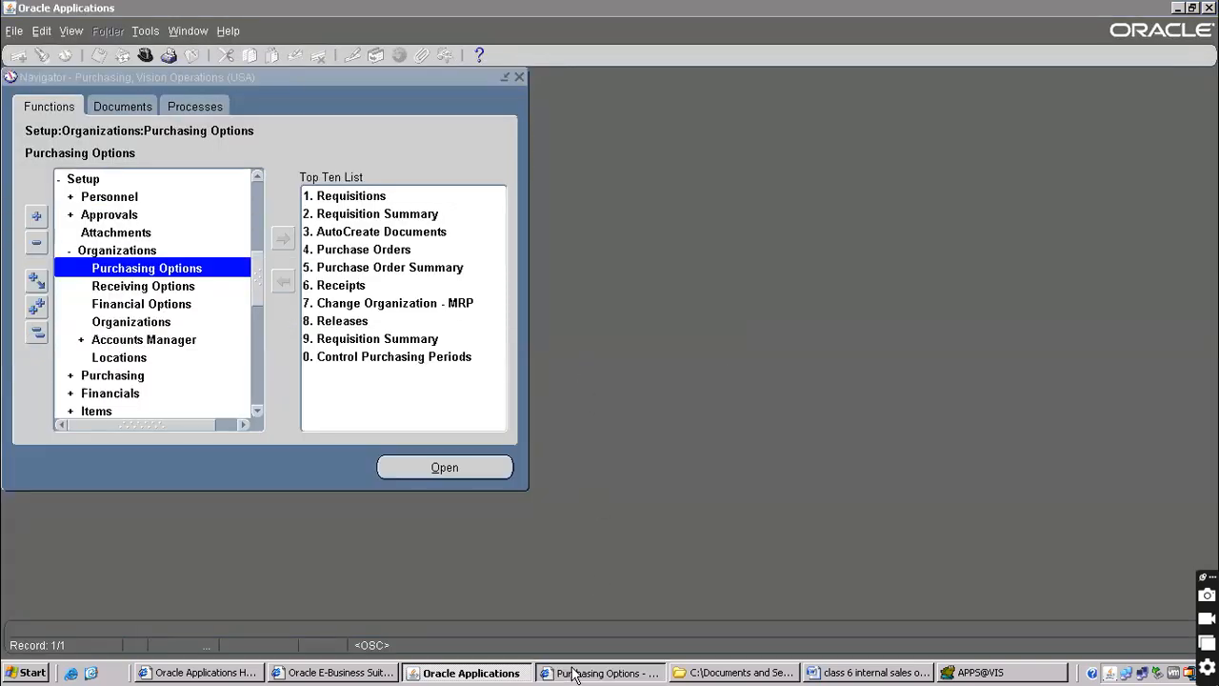
{"action": "left_click", "coordinate": [574, 674]}
{"action": "left_click", "coordinate": [717, 356]}
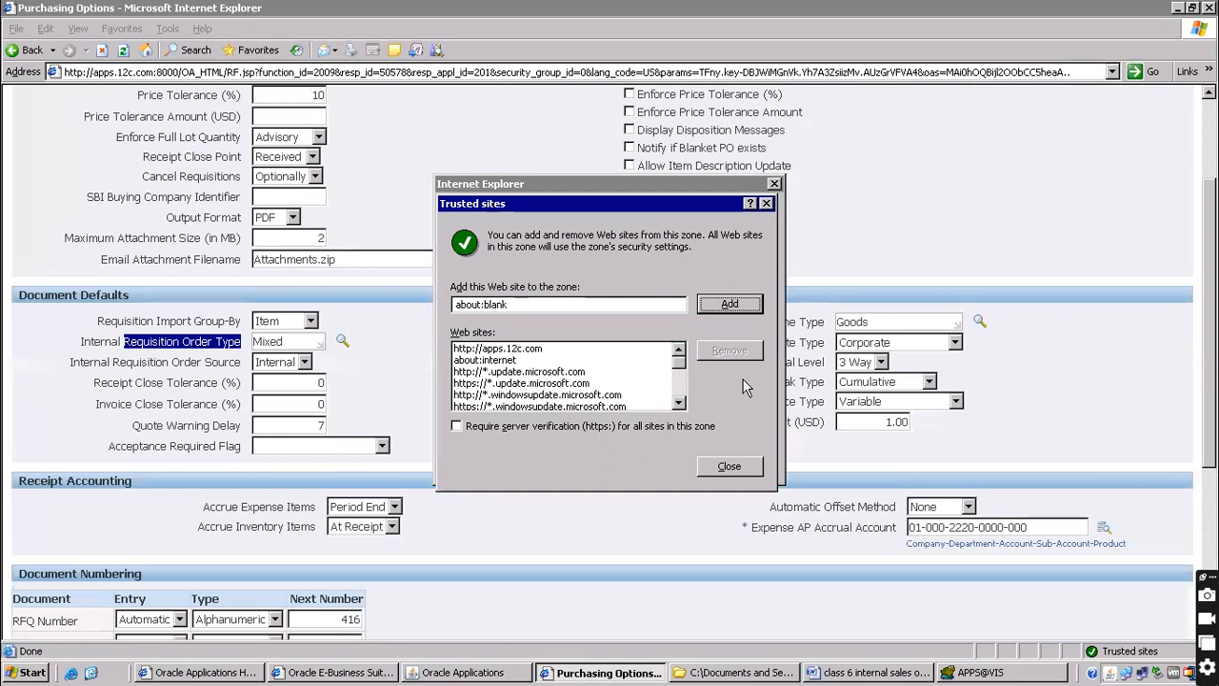
{"action": "left_click", "coordinate": [714, 465]}
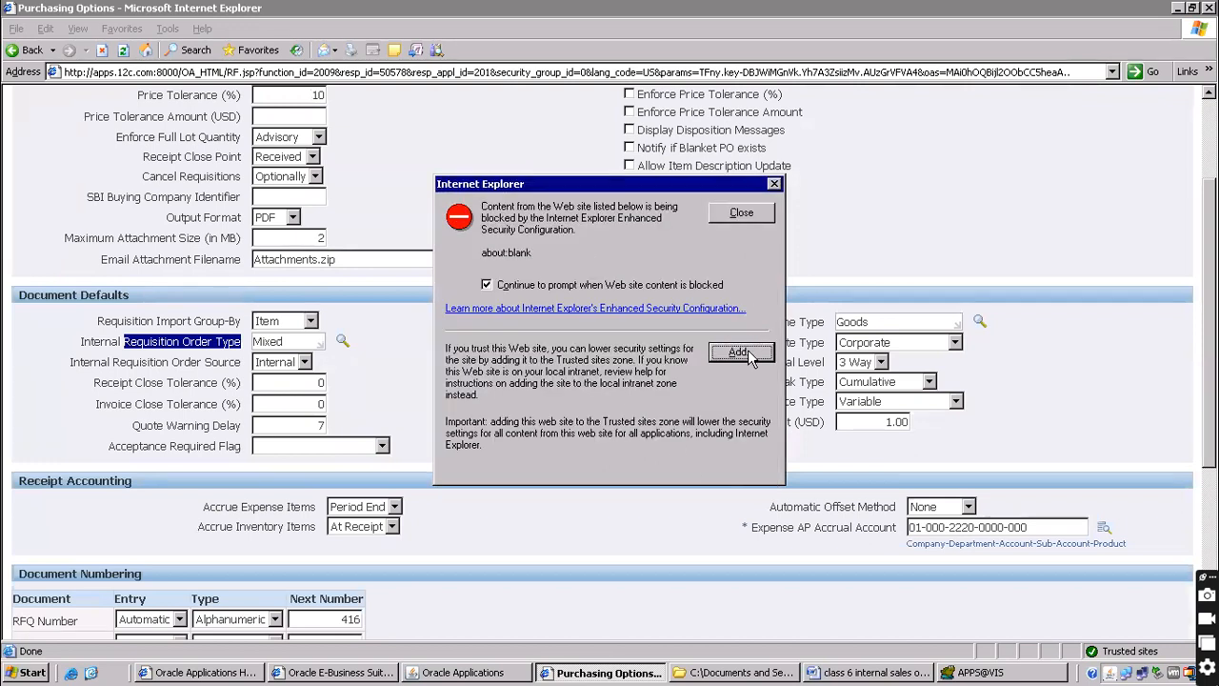
{"action": "left_click", "coordinate": [740, 213]}
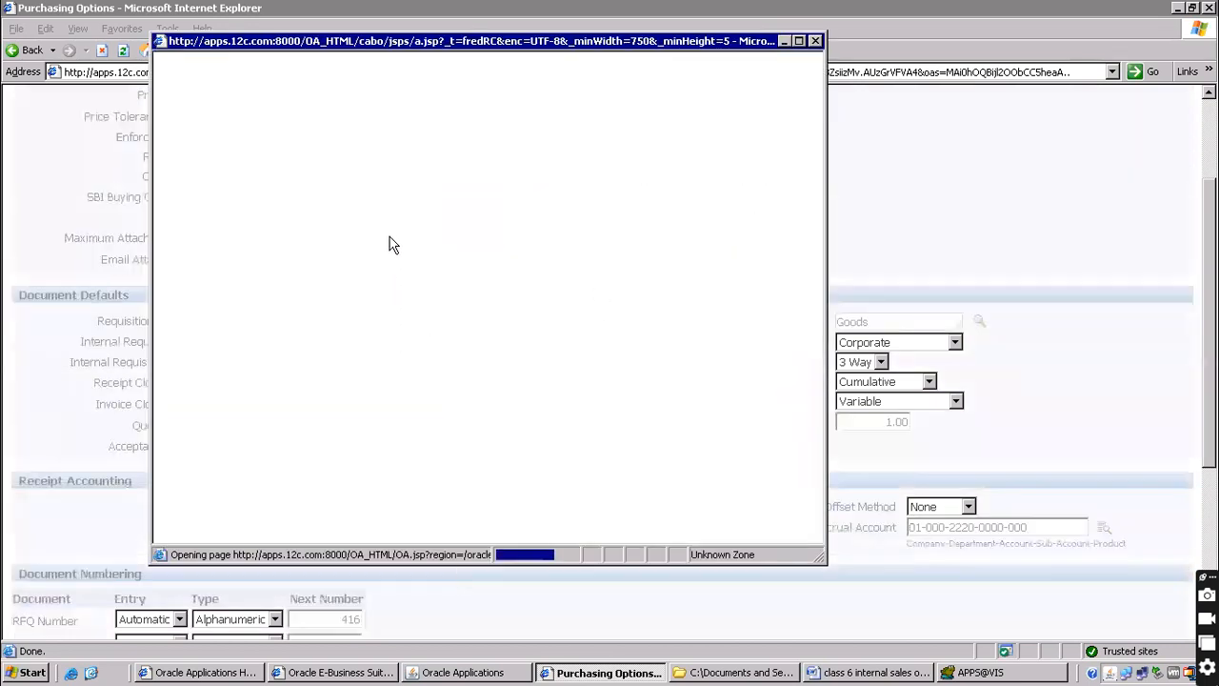
Clear the Mixed filter, page through all order types to 51-60, and close without choosing
{"action": "left_click_drag", "start_coordinate": [388, 169], "coordinate": [127, 162]}
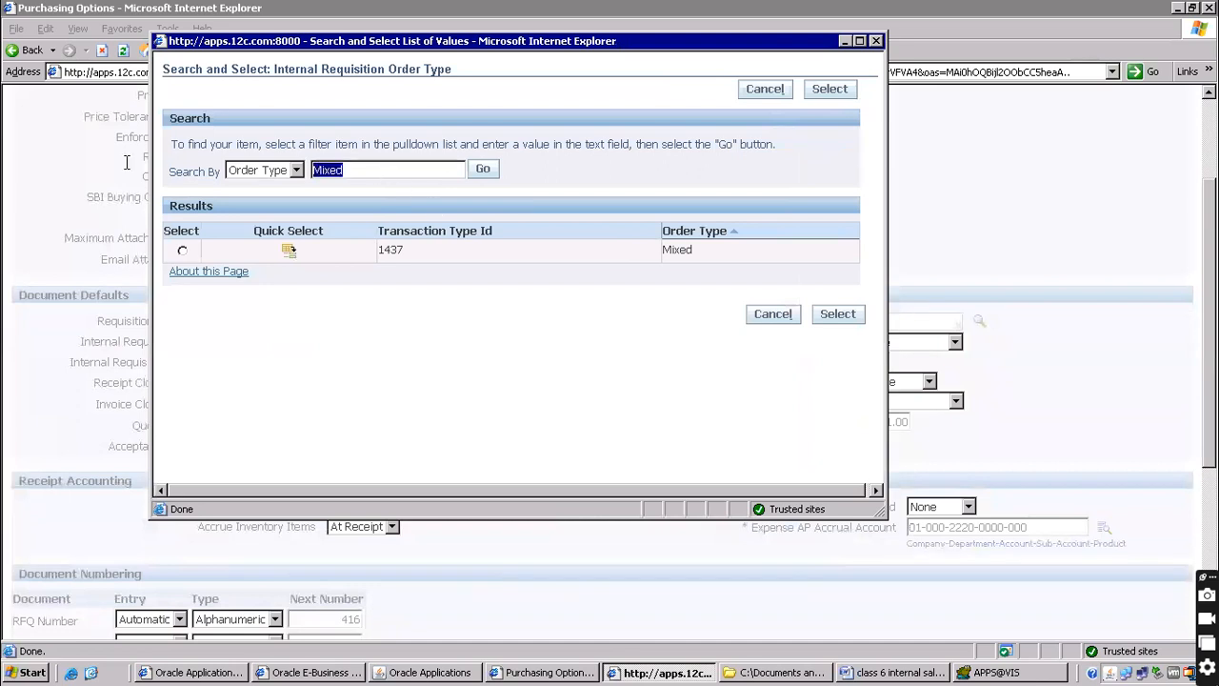
{"action": "key", "text": "Delete"}
{"action": "left_click", "coordinate": [484, 171]}
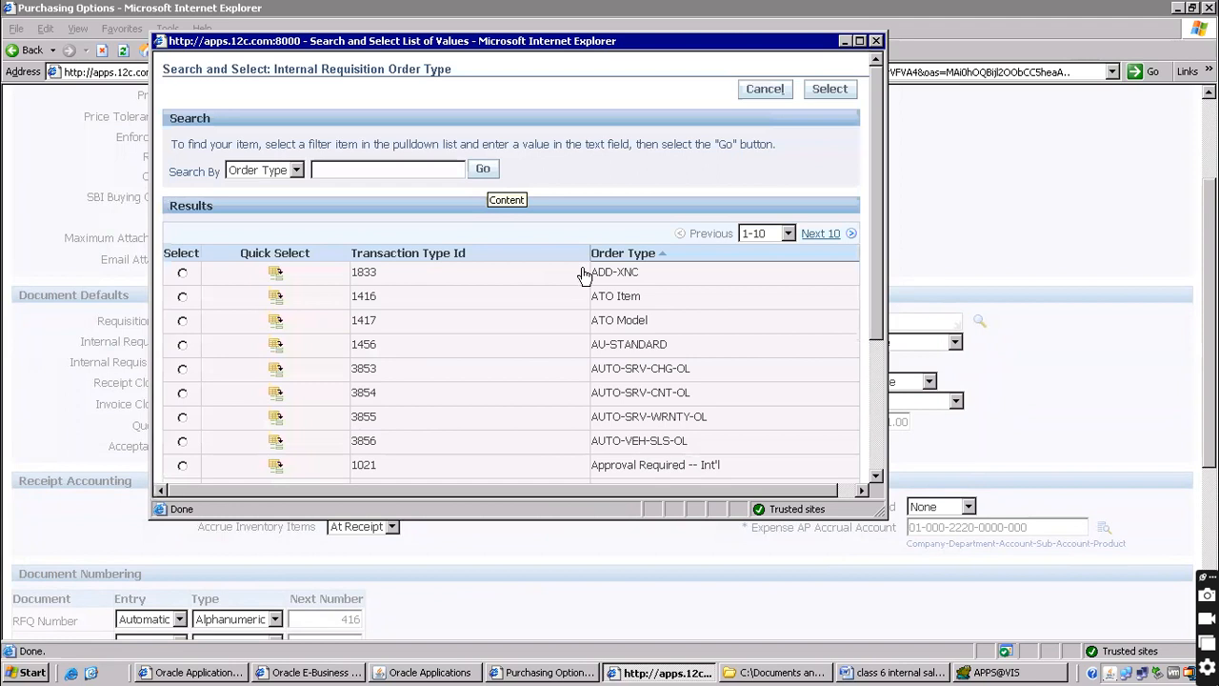
{"action": "left_click", "coordinate": [859, 41]}
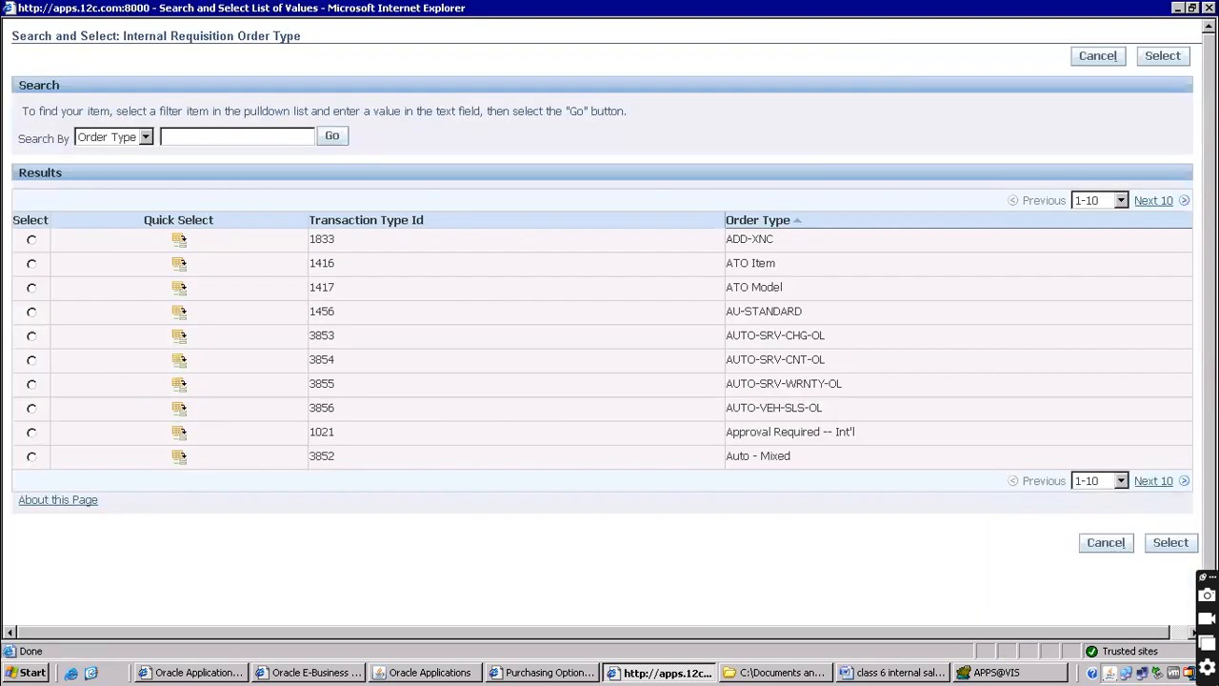
{"action": "left_click", "coordinate": [1158, 200]}
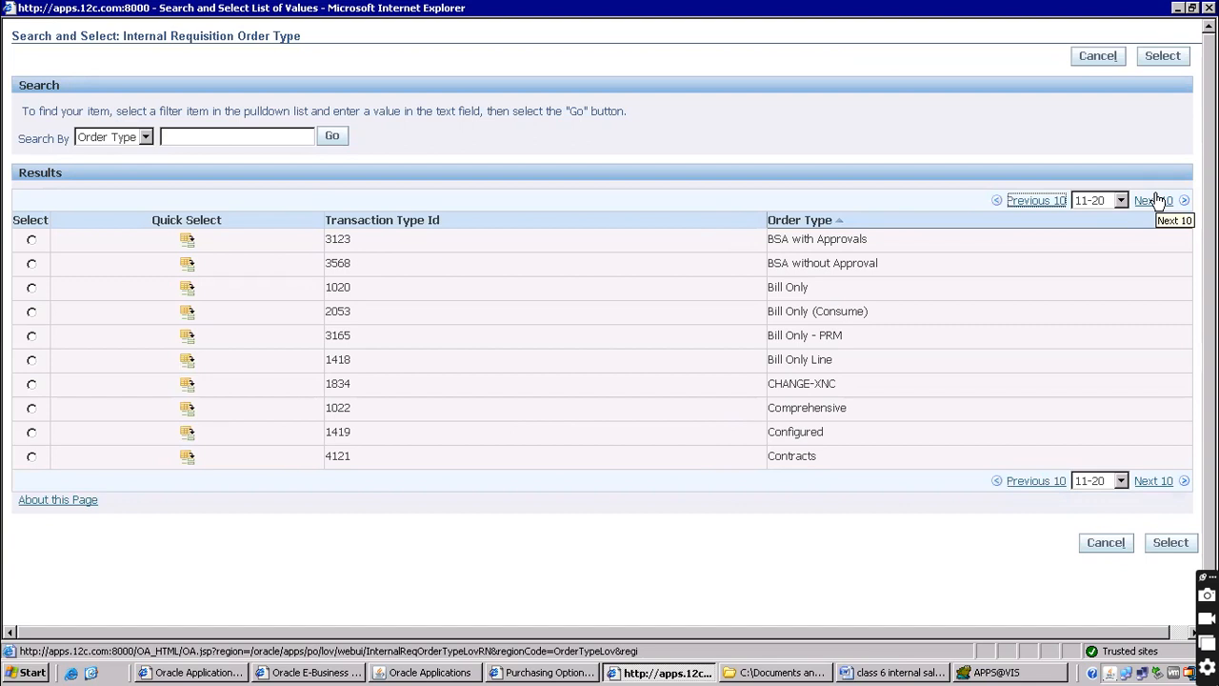
{"action": "left_click", "coordinate": [1158, 200]}
{"action": "left_click", "coordinate": [1158, 200]}
{"action": "left_click", "coordinate": [1158, 200]}
{"action": "left_click", "coordinate": [1158, 200]}
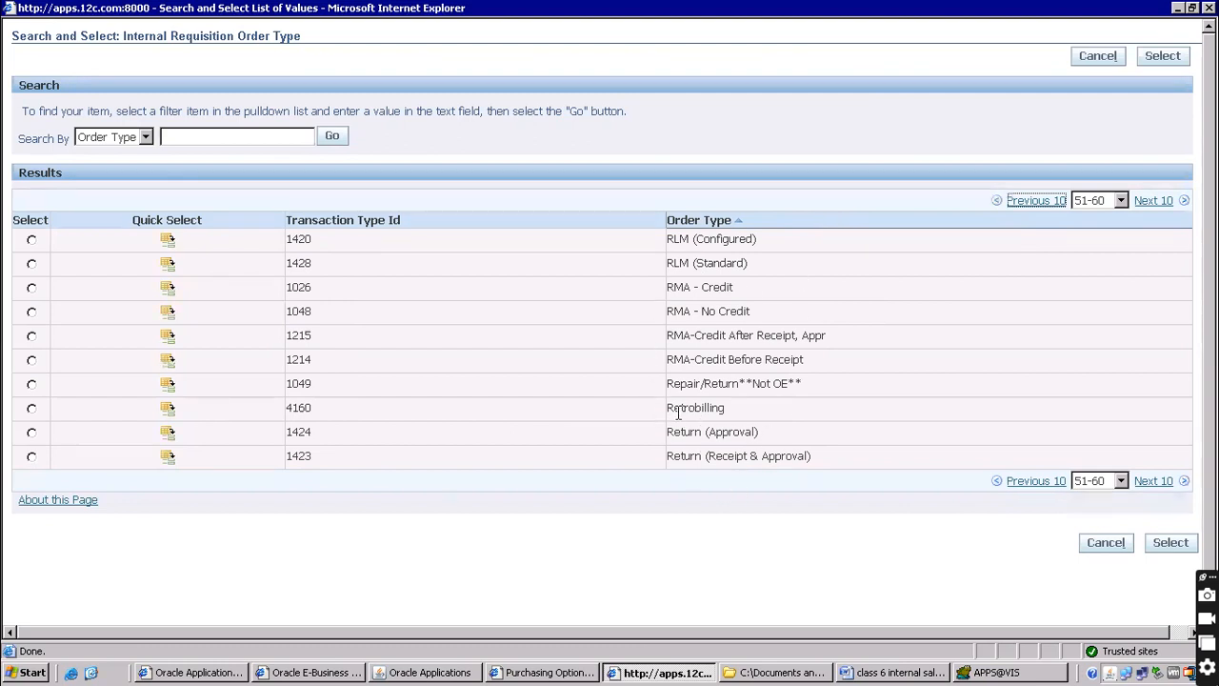
{"action": "left_click_drag", "start_coordinate": [669, 434], "coordinate": [784, 433]}
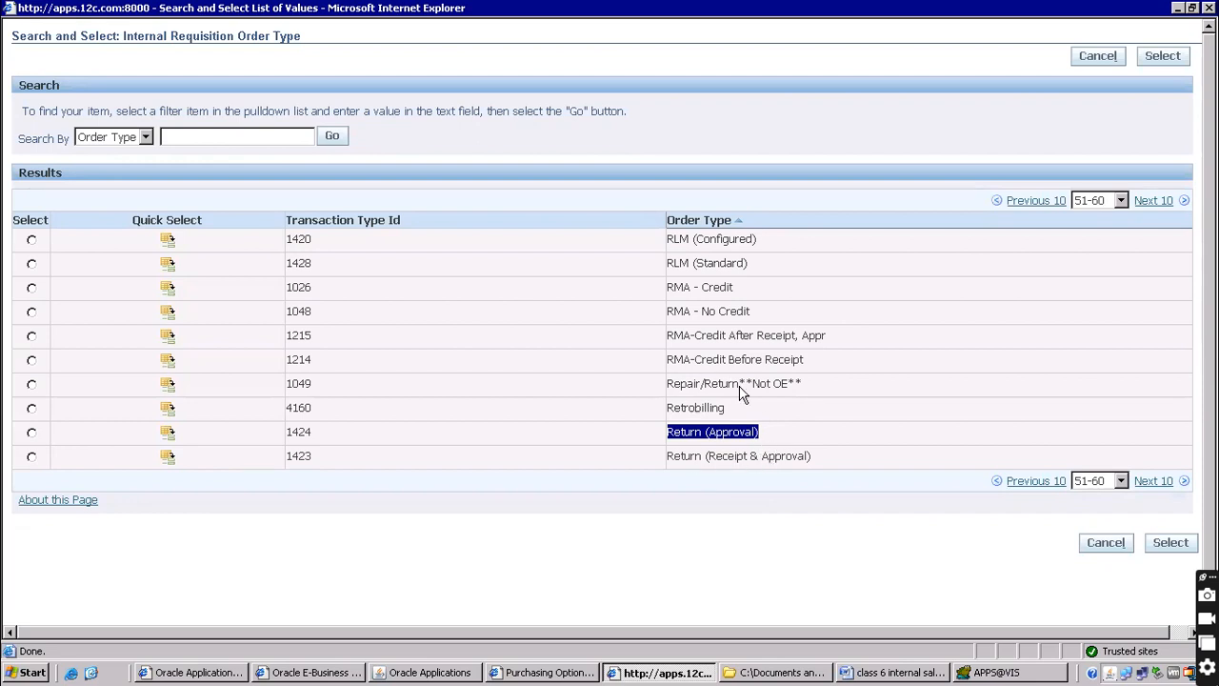
{"action": "left_click", "coordinate": [1097, 56]}
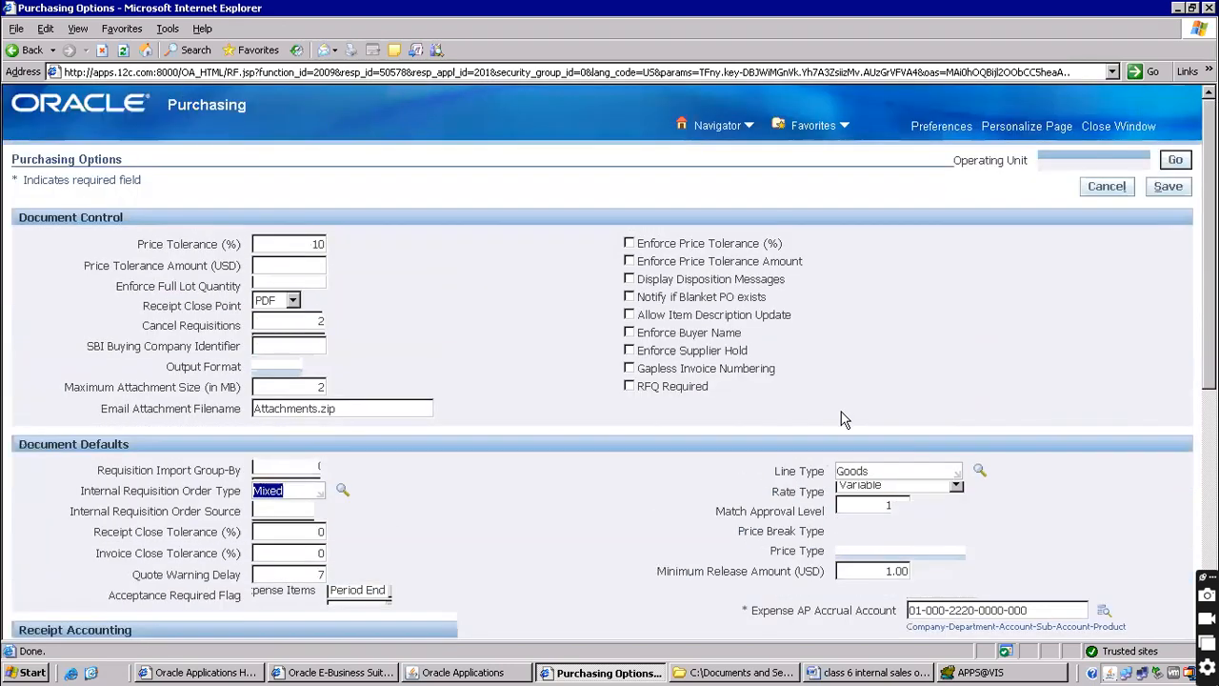
Set the Internal Requisition Order Source to Internal
{"action": "scroll", "coordinate": [305, 405], "scroll_direction": "down", "scroll_amount": 3}
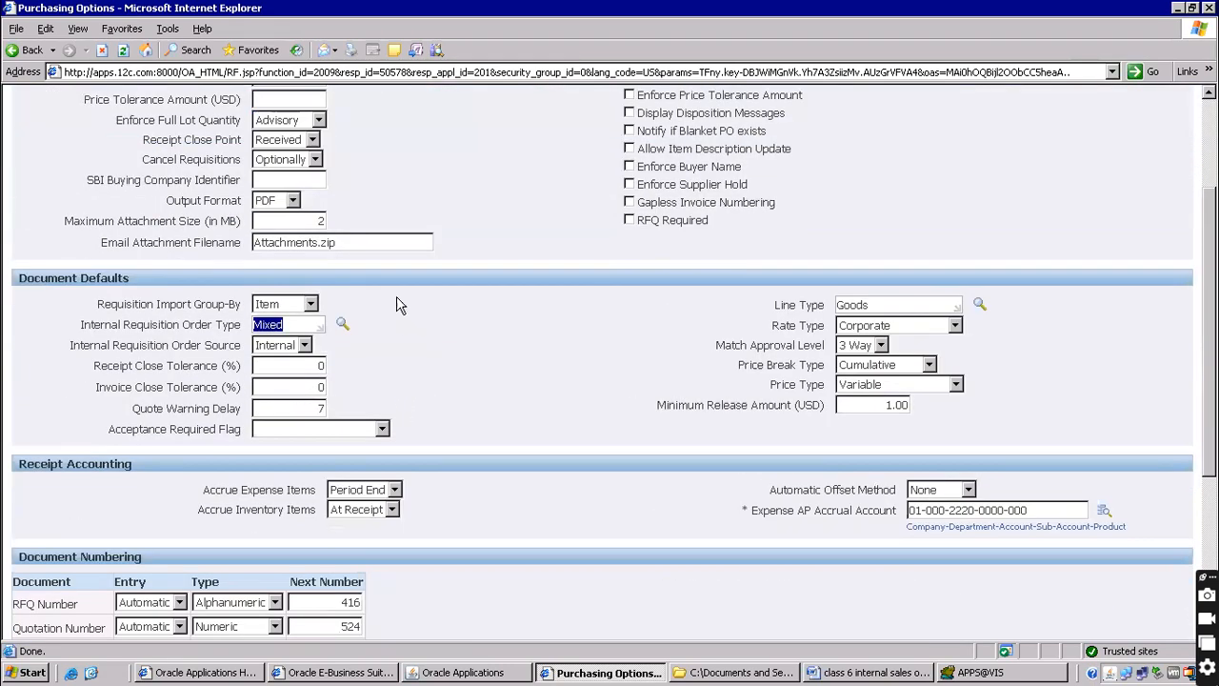
{"action": "left_click", "coordinate": [82, 325]}
{"action": "left_click_drag", "start_coordinate": [82, 325], "coordinate": [276, 328]}
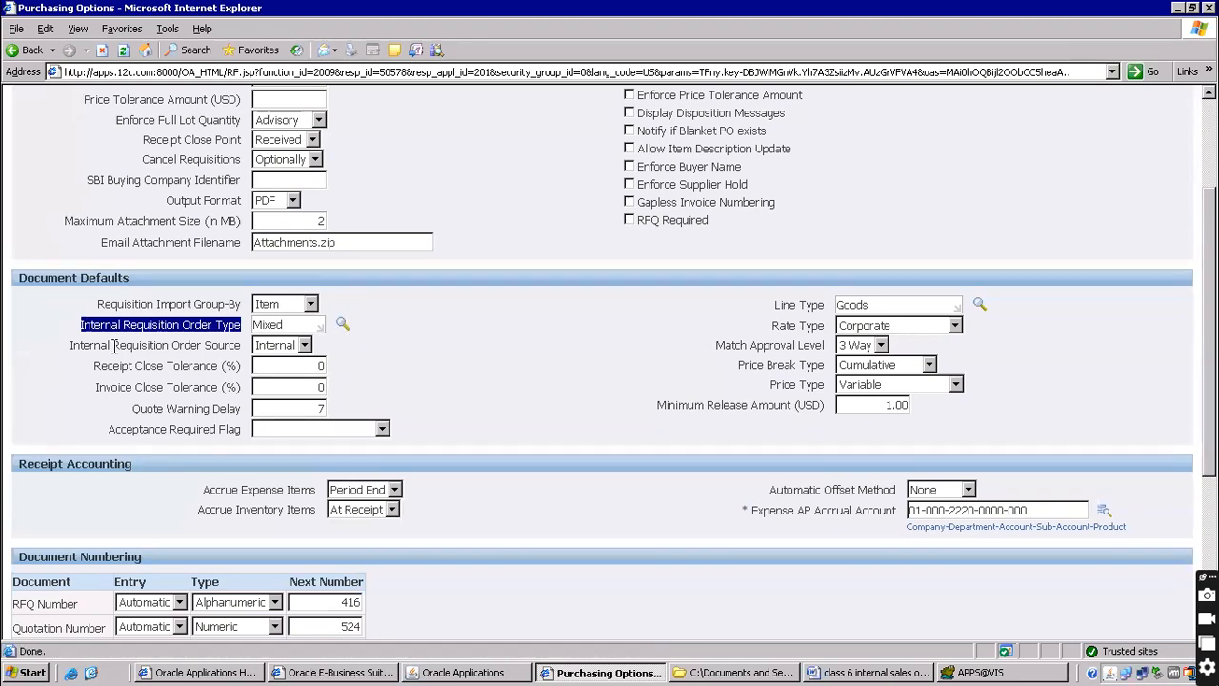
{"action": "left_click_drag", "start_coordinate": [73, 347], "coordinate": [227, 347]}
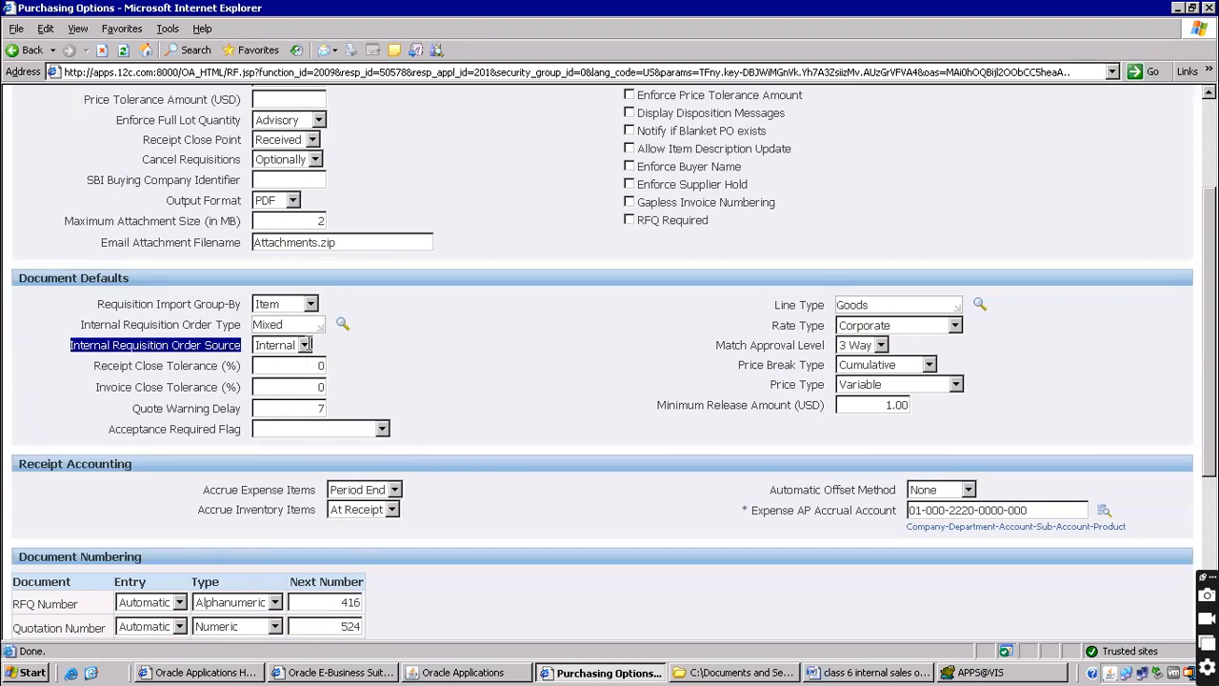
{"action": "left_click", "coordinate": [305, 345]}
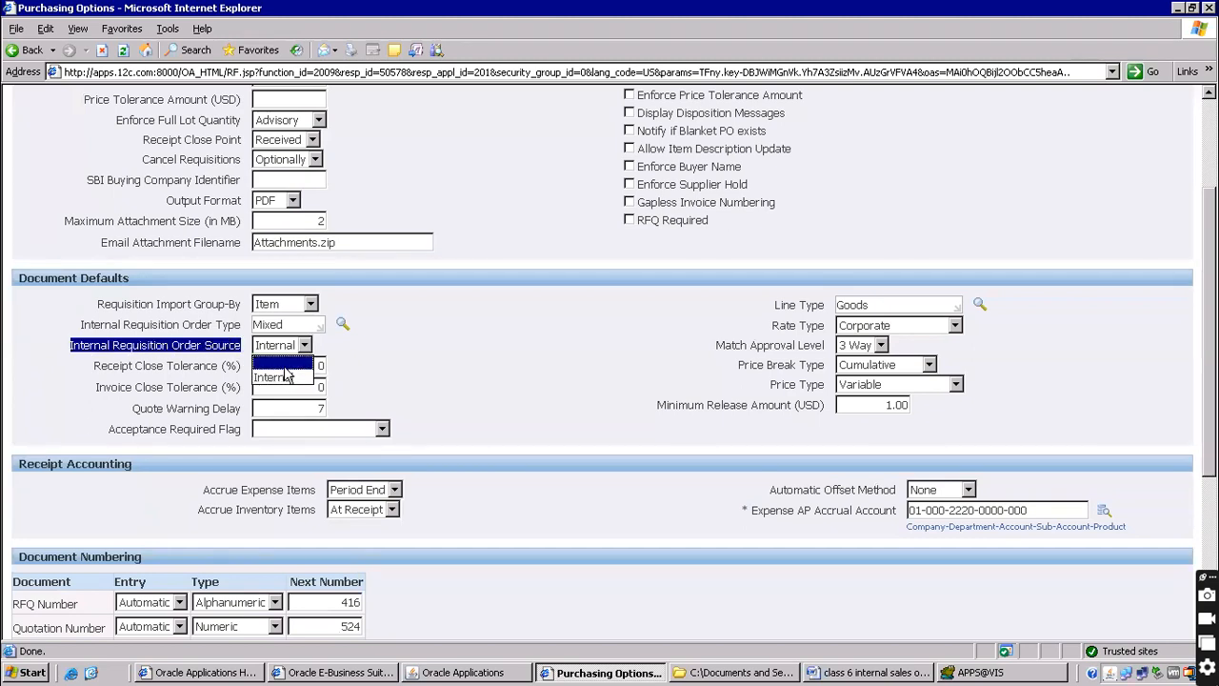
{"action": "left_click", "coordinate": [497, 369]}
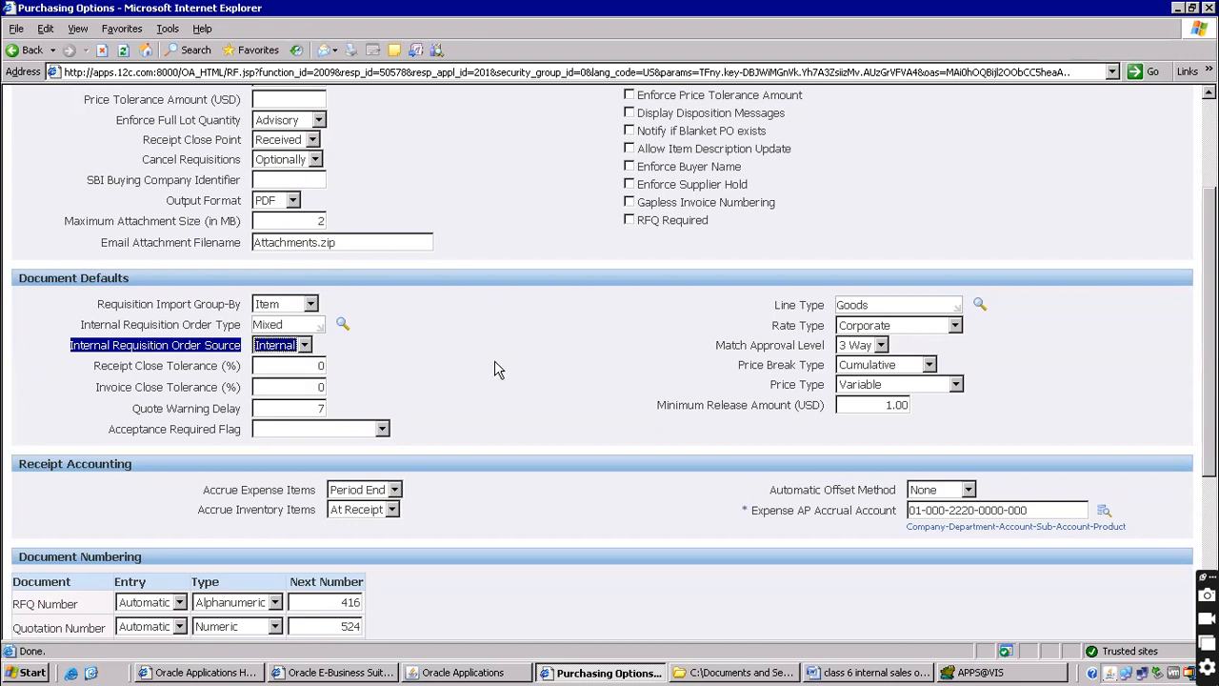
{"action": "left_click", "coordinate": [307, 348]}
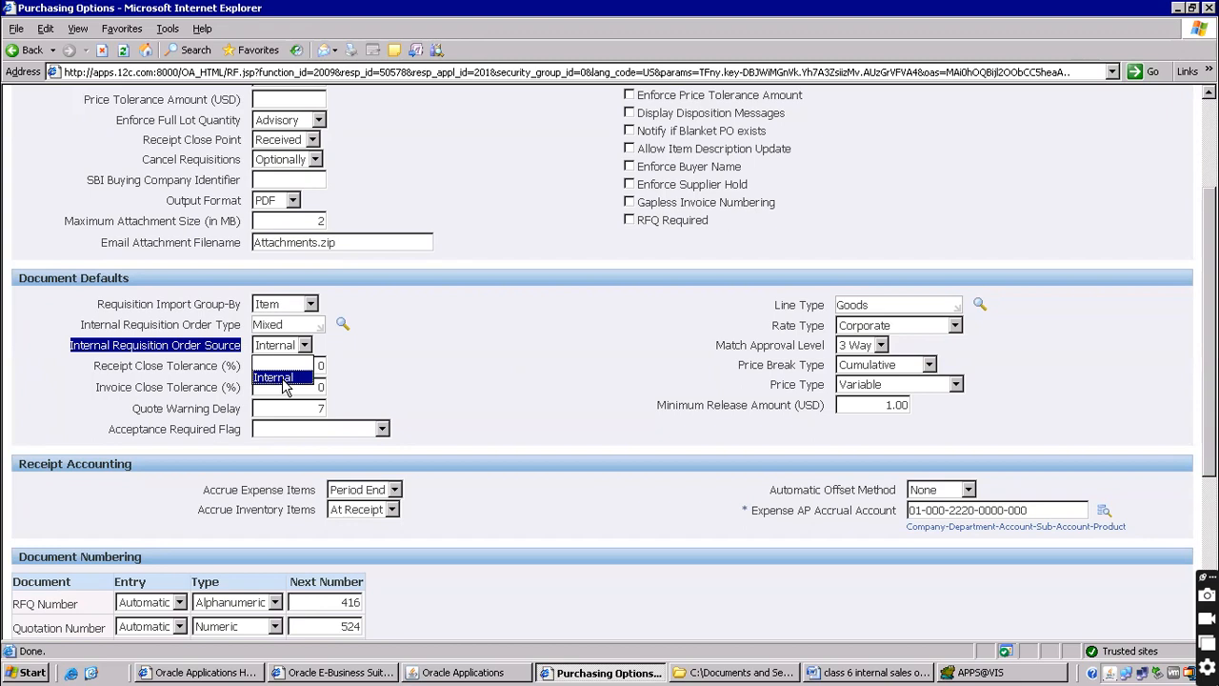
{"action": "left_click", "coordinate": [283, 381]}
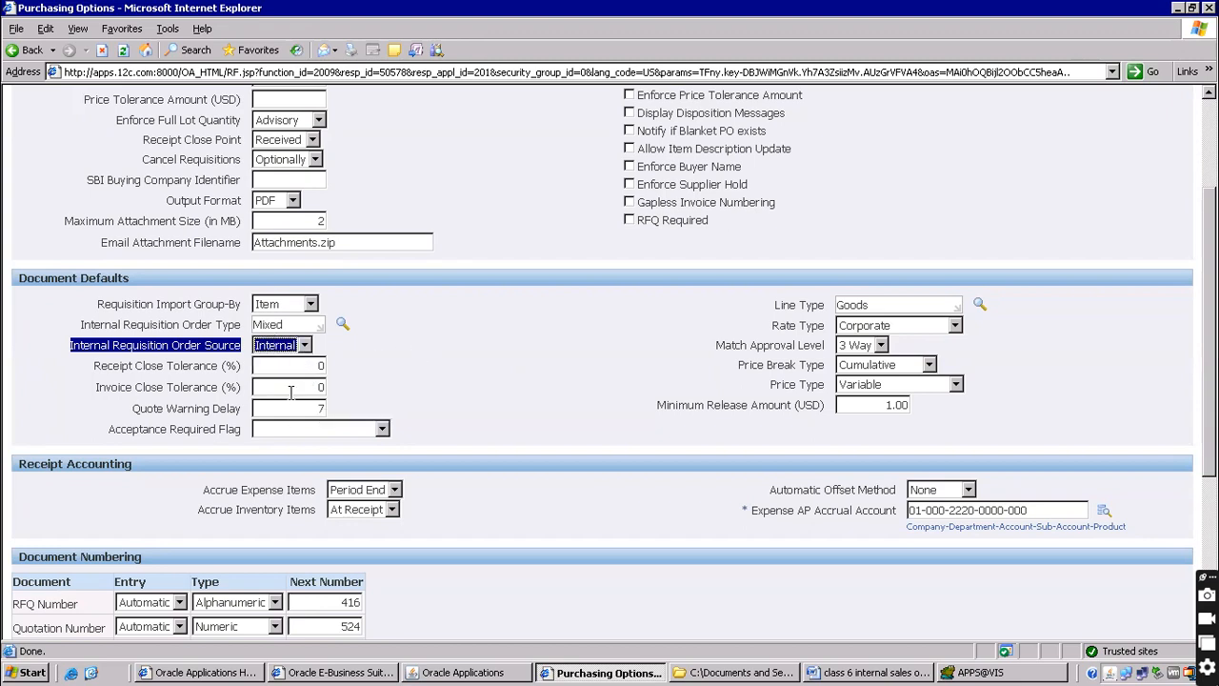
{"action": "left_click", "coordinate": [416, 339]}
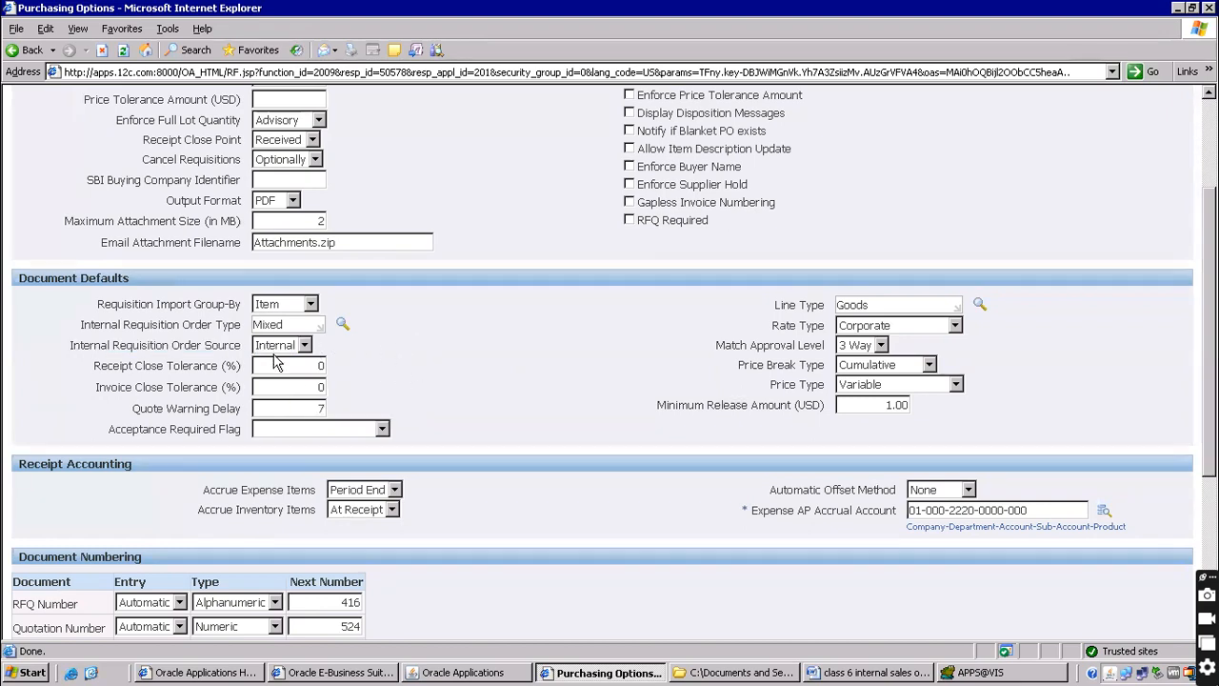
Copy the order type and source rows (Mixed, Internal) for the Word notes
{"action": "left_click_drag", "start_coordinate": [93, 325], "coordinate": [312, 349]}
{"action": "left_click", "coordinate": [409, 367]}
{"action": "left_click_drag", "start_coordinate": [81, 324], "coordinate": [338, 345]}
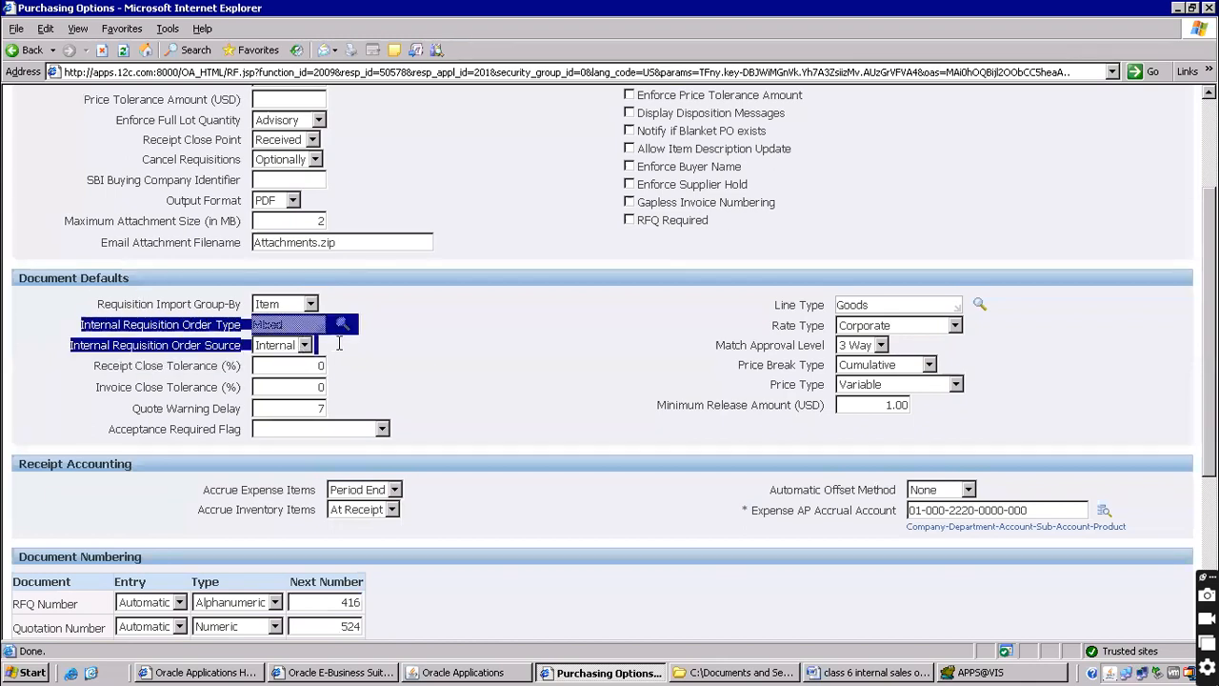
{"action": "right_click", "coordinate": [228, 327]}
{"action": "left_click", "coordinate": [252, 351]}
{"action": "left_click", "coordinate": [875, 671]}
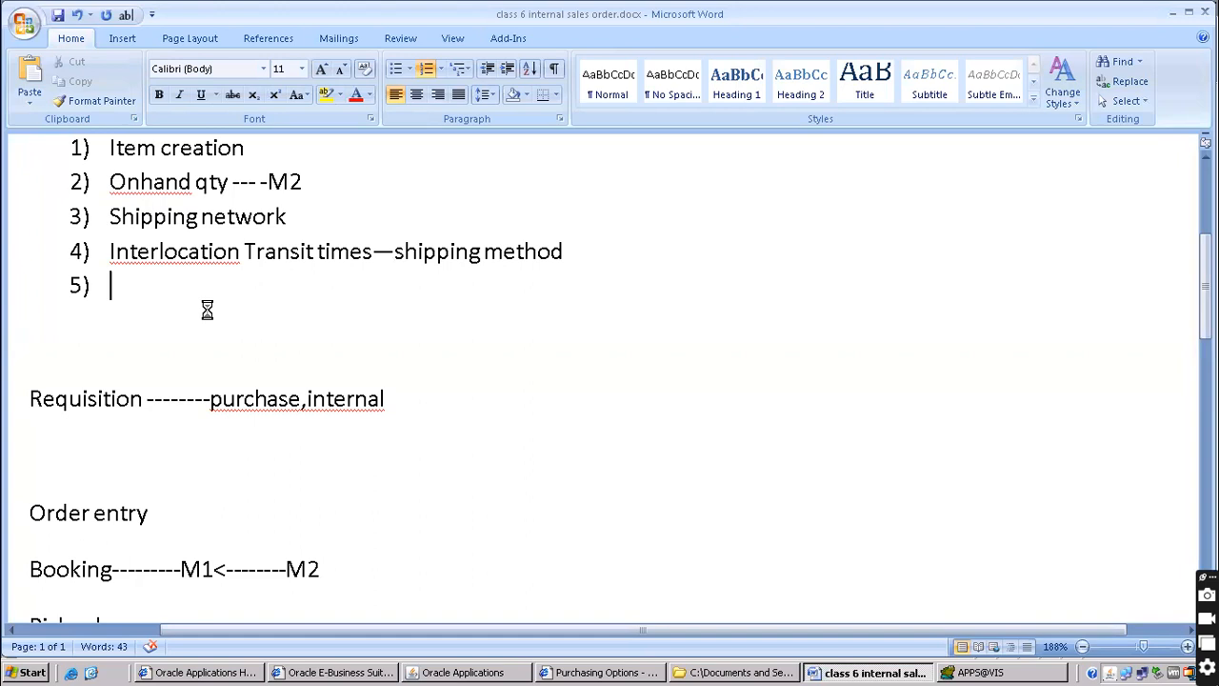
Paste the order type and source settings into the notes and remove the paste marker
{"action": "key", "text": "ctrl+v"}
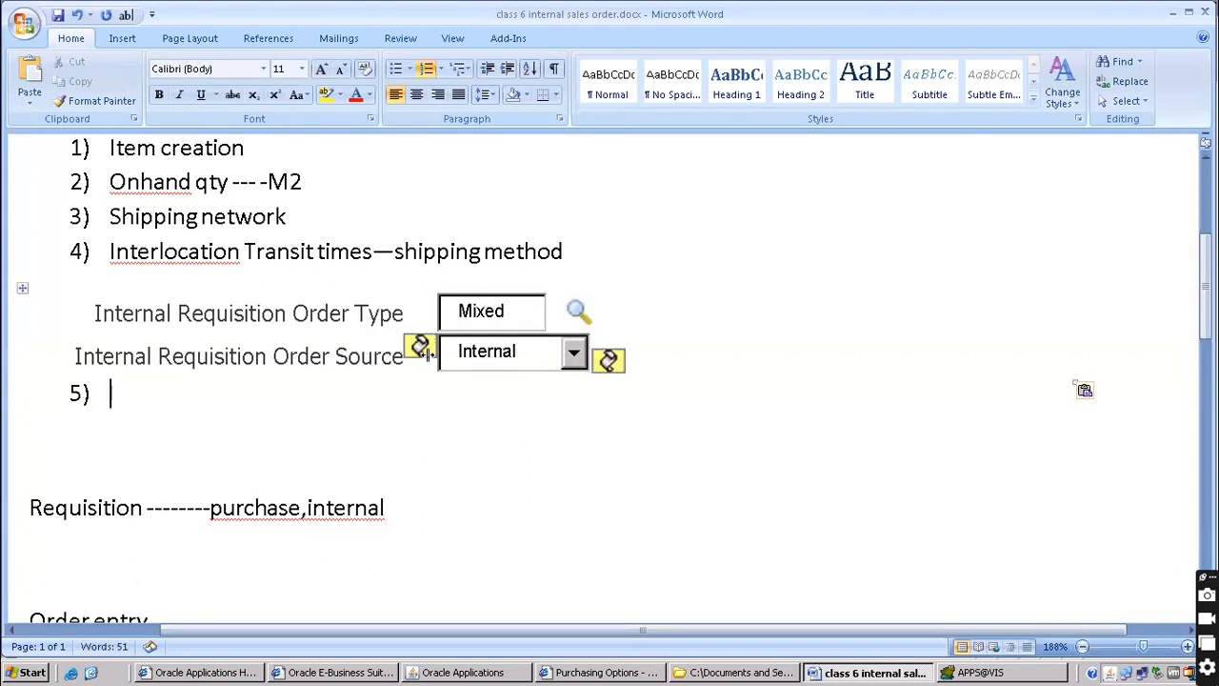
{"action": "left_click", "coordinate": [432, 360]}
{"action": "left_click", "coordinate": [596, 356]}
{"action": "key", "text": "Delete"}
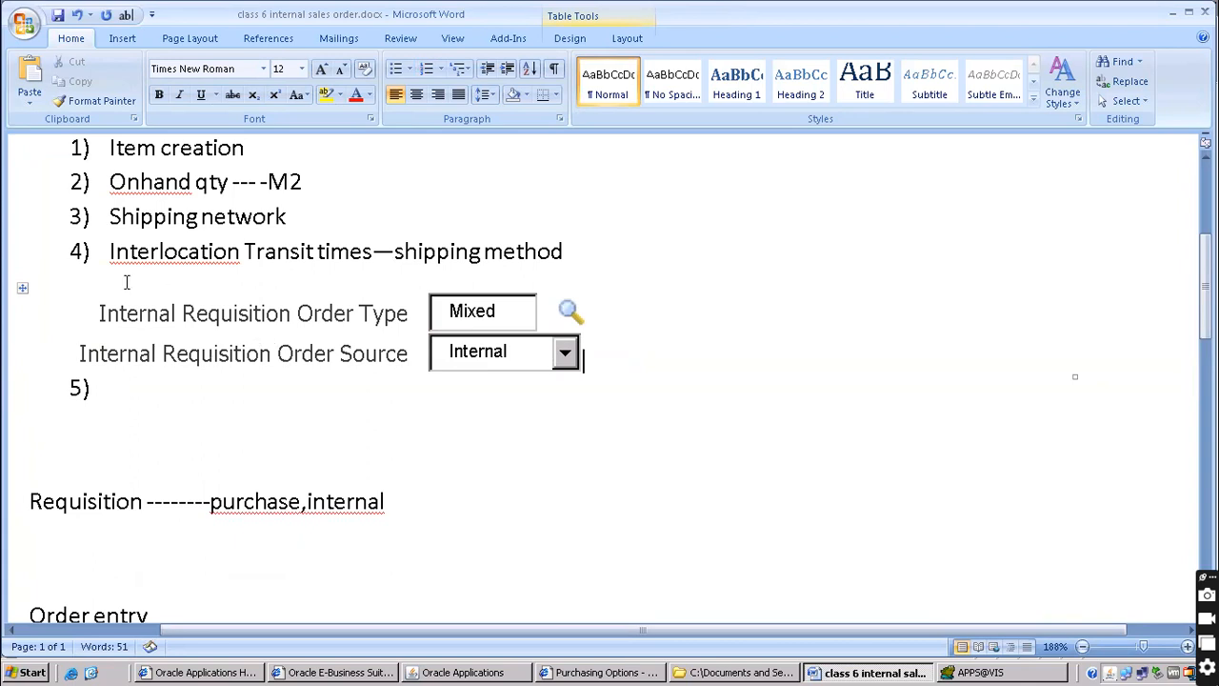
Number the pasted lines as item 5 and add item '6) Cost in m2'
{"action": "left_click", "coordinate": [89, 310]}
{"action": "type", "text": "5)"}
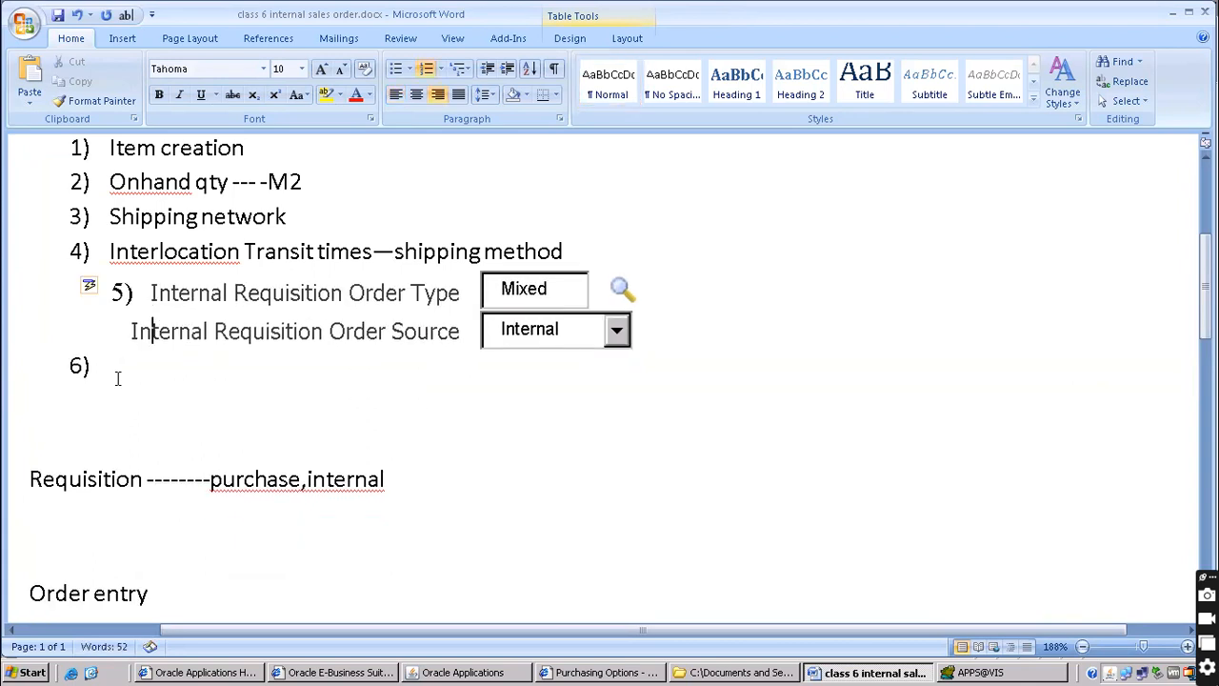
{"action": "left_click", "coordinate": [118, 379]}
{"action": "key", "text": "BackSpace"}
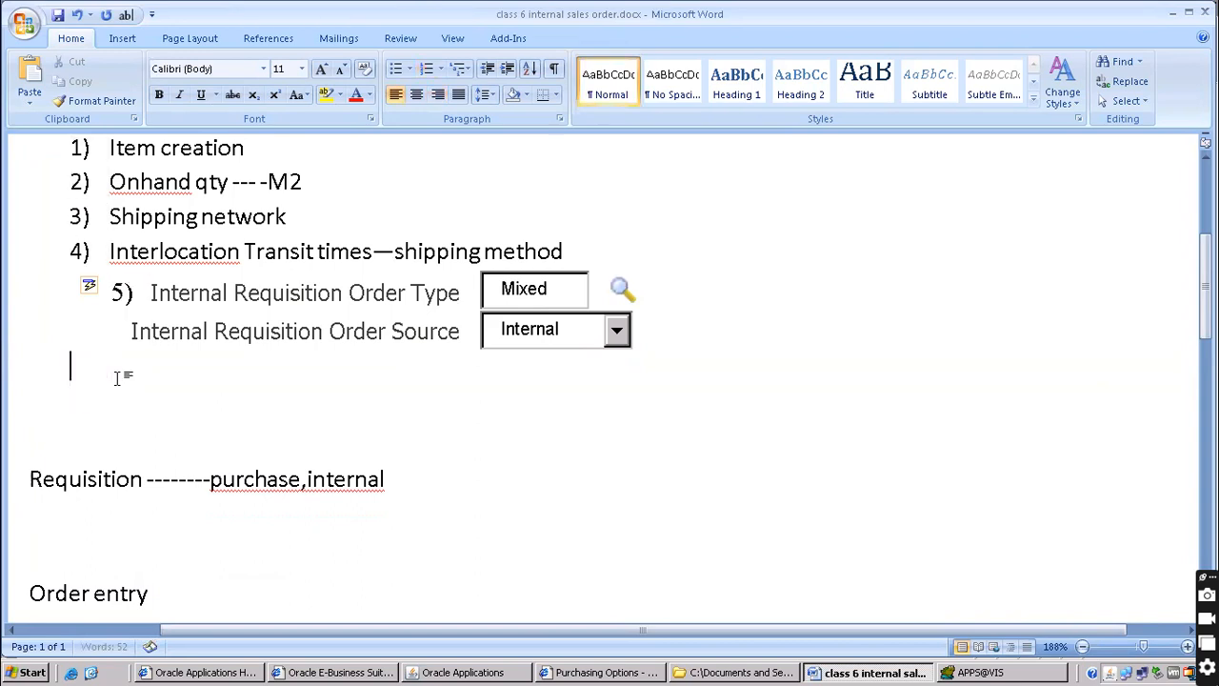
{"action": "type", "text": "6)"}
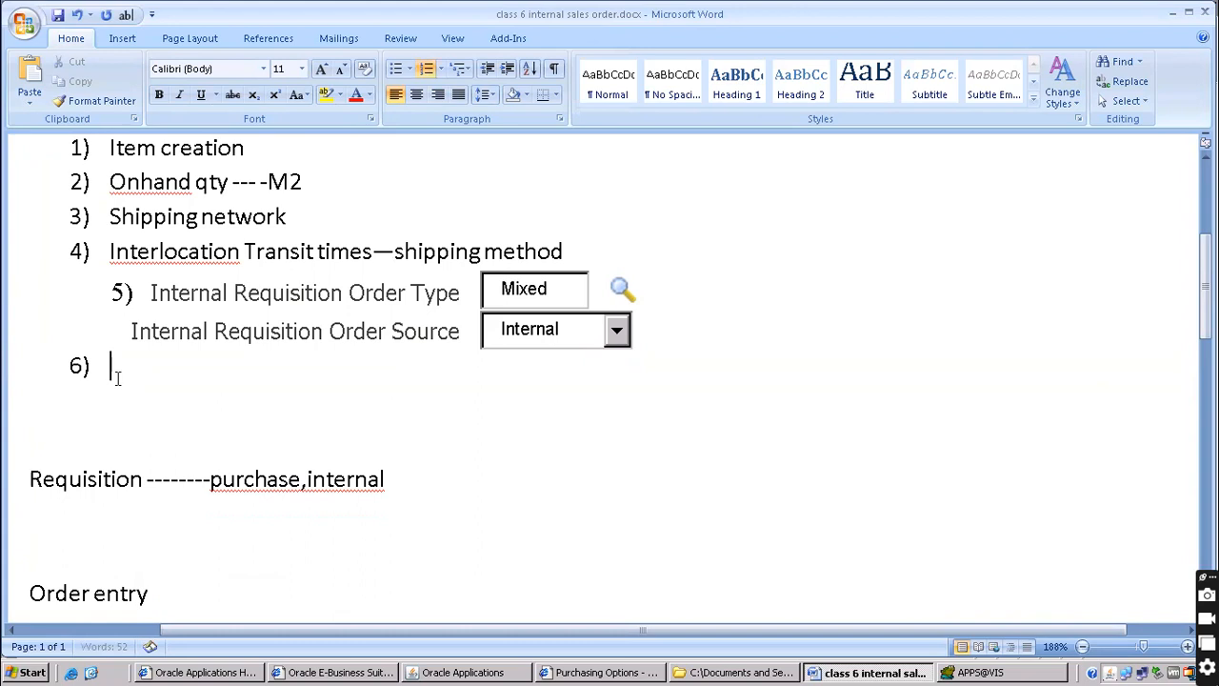
{"action": "type", "text": "Cost in m2"}
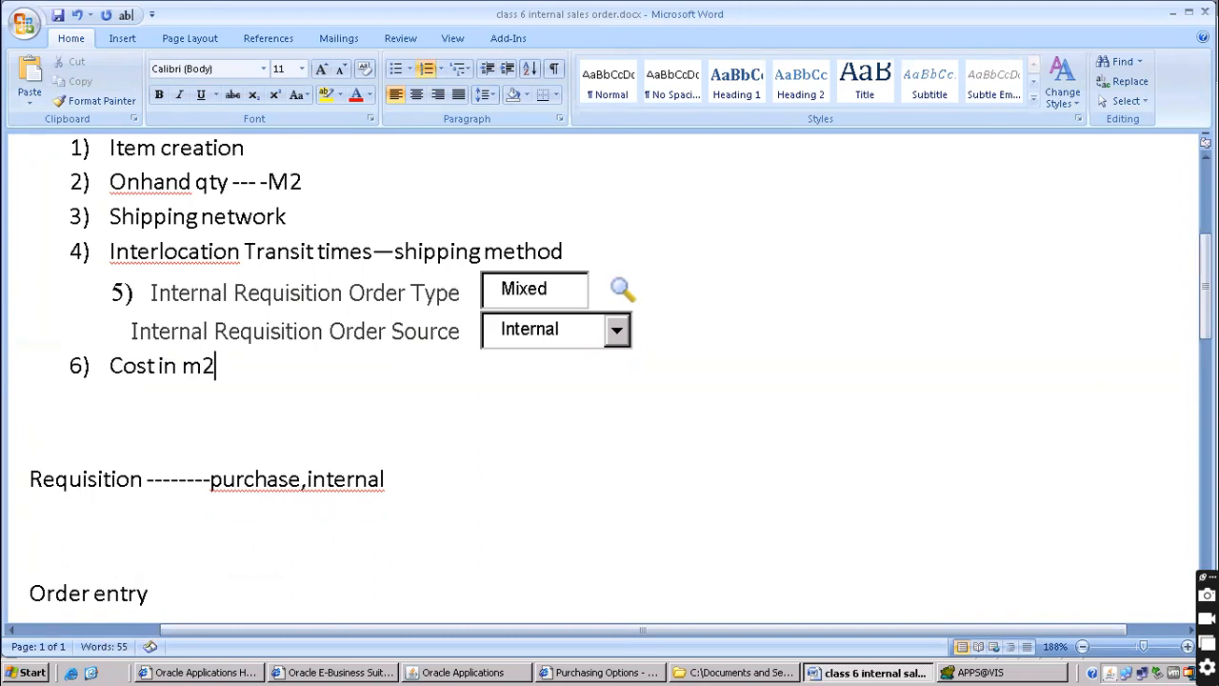
Tidy the list so the Internal Requisition lines stay joined under item 5
{"action": "left_click", "coordinate": [147, 295]}
{"action": "key", "text": "Return"}
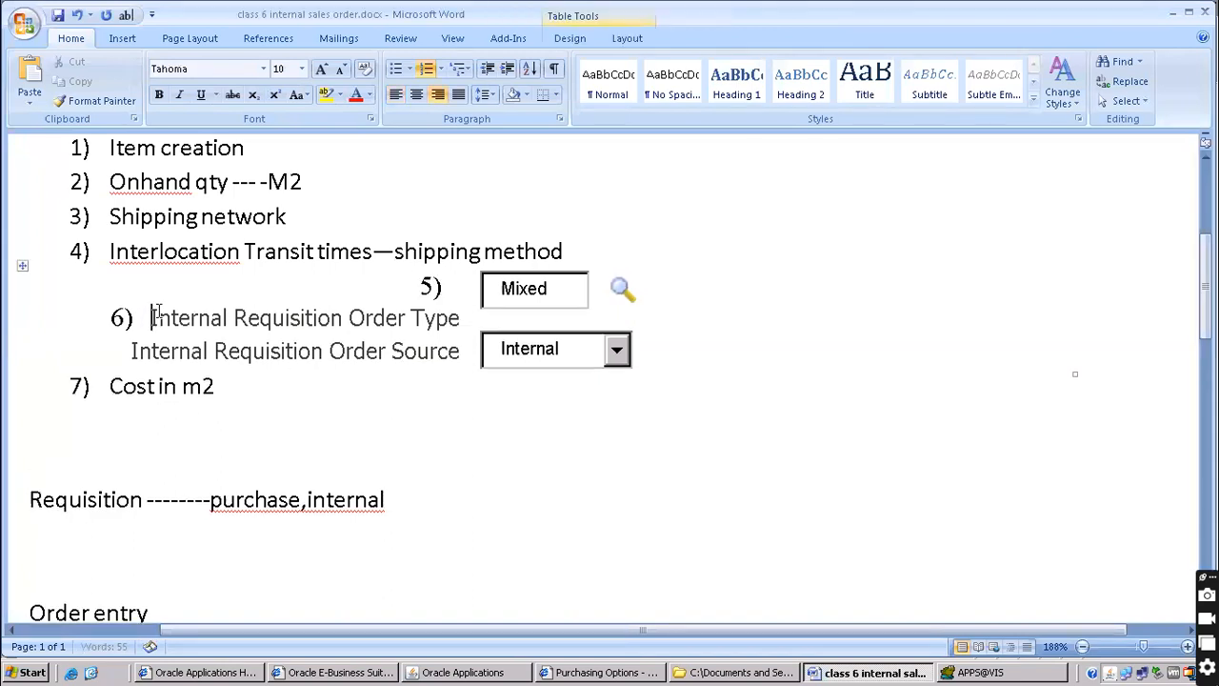
{"action": "key", "text": "Up"}
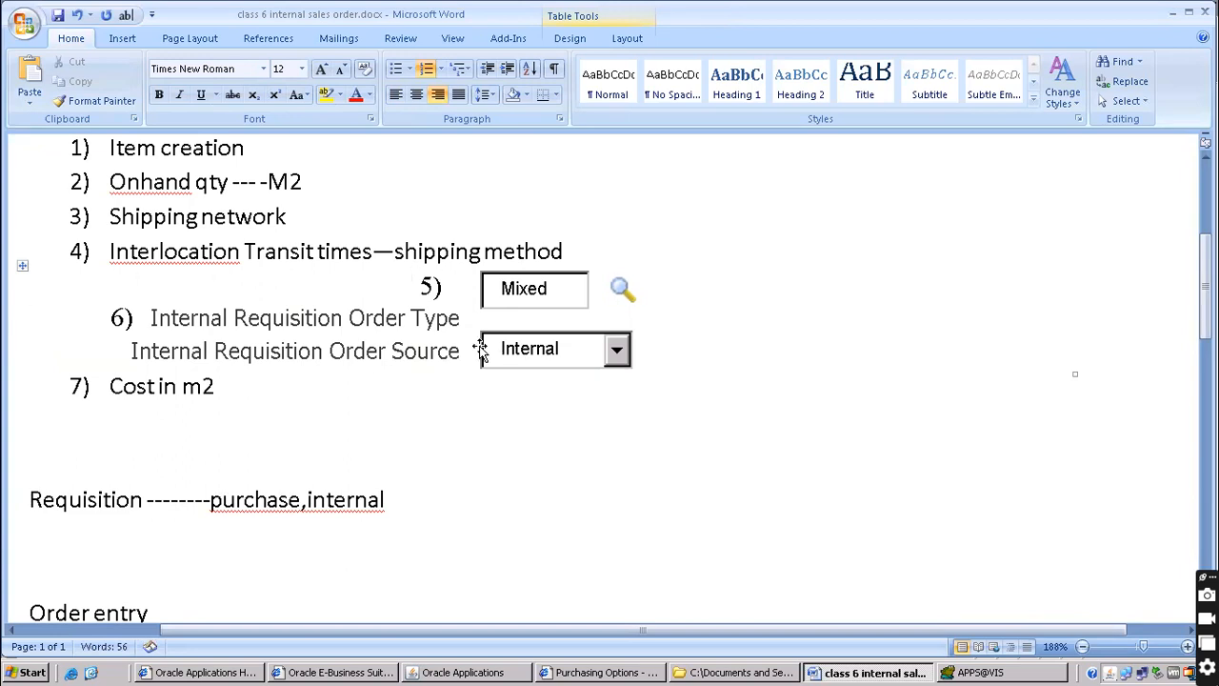
{"action": "left_click", "coordinate": [430, 287]}
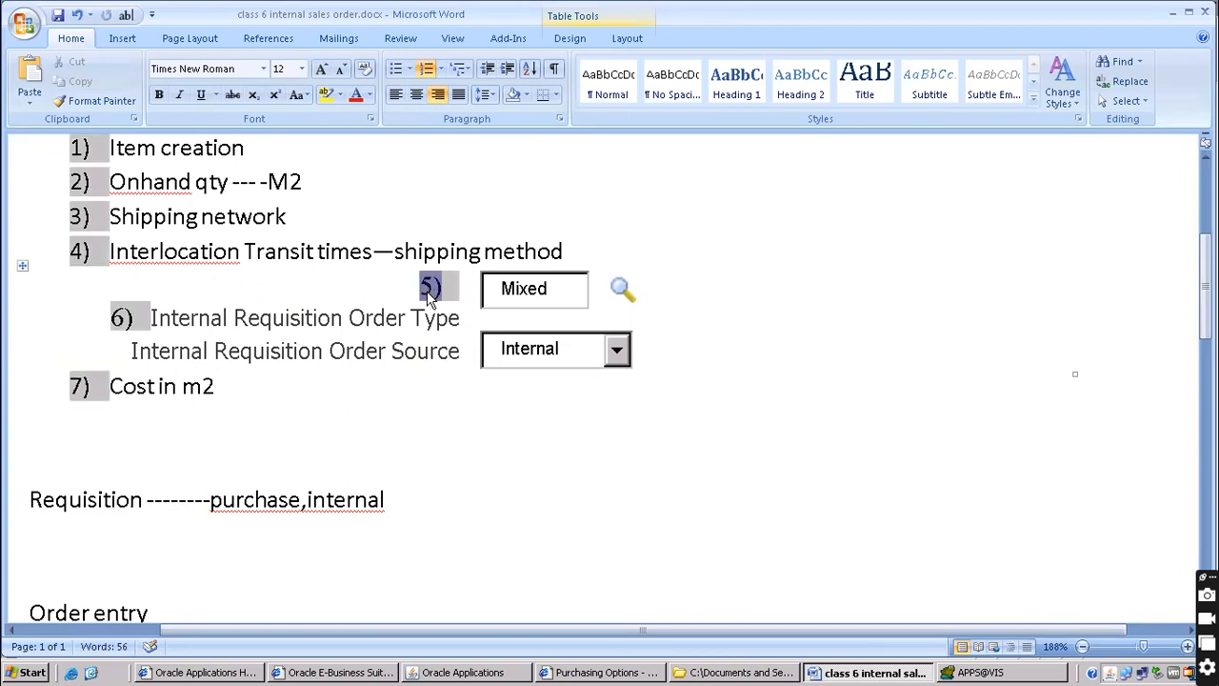
{"action": "left_click", "coordinate": [349, 327]}
{"action": "left_click", "coordinate": [151, 318]}
{"action": "key", "text": "BackSpace"}
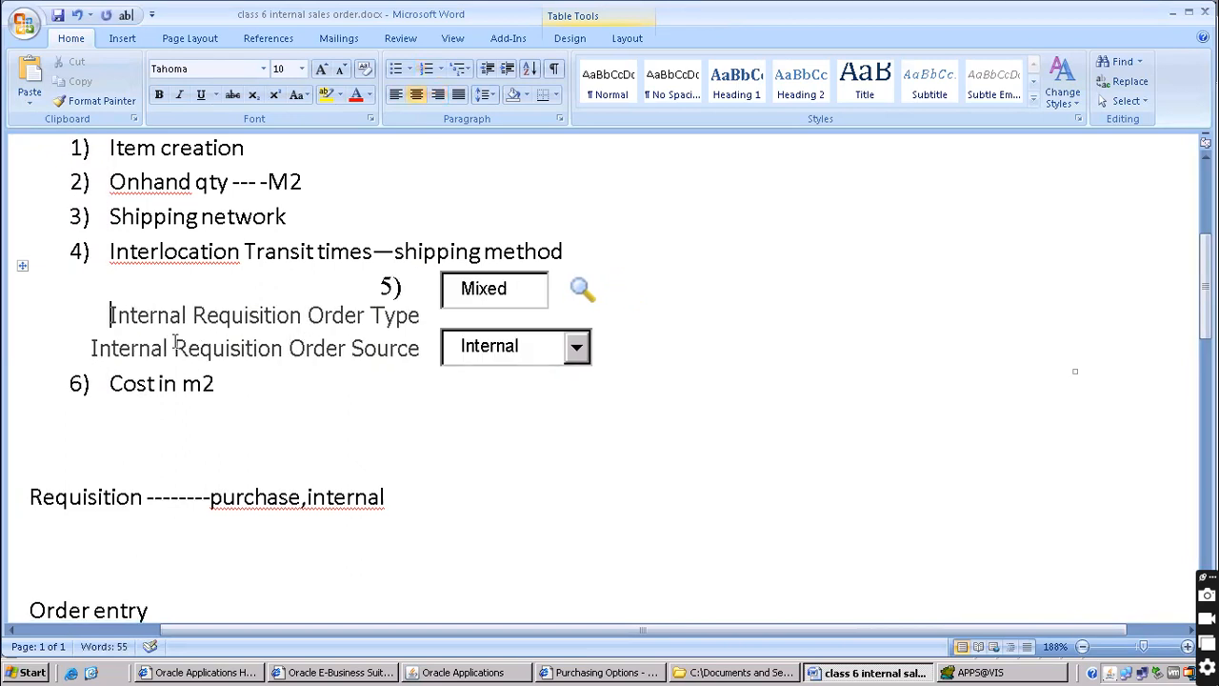
{"action": "key", "text": "BackSpace"}
{"action": "key", "text": "BackSpace"}
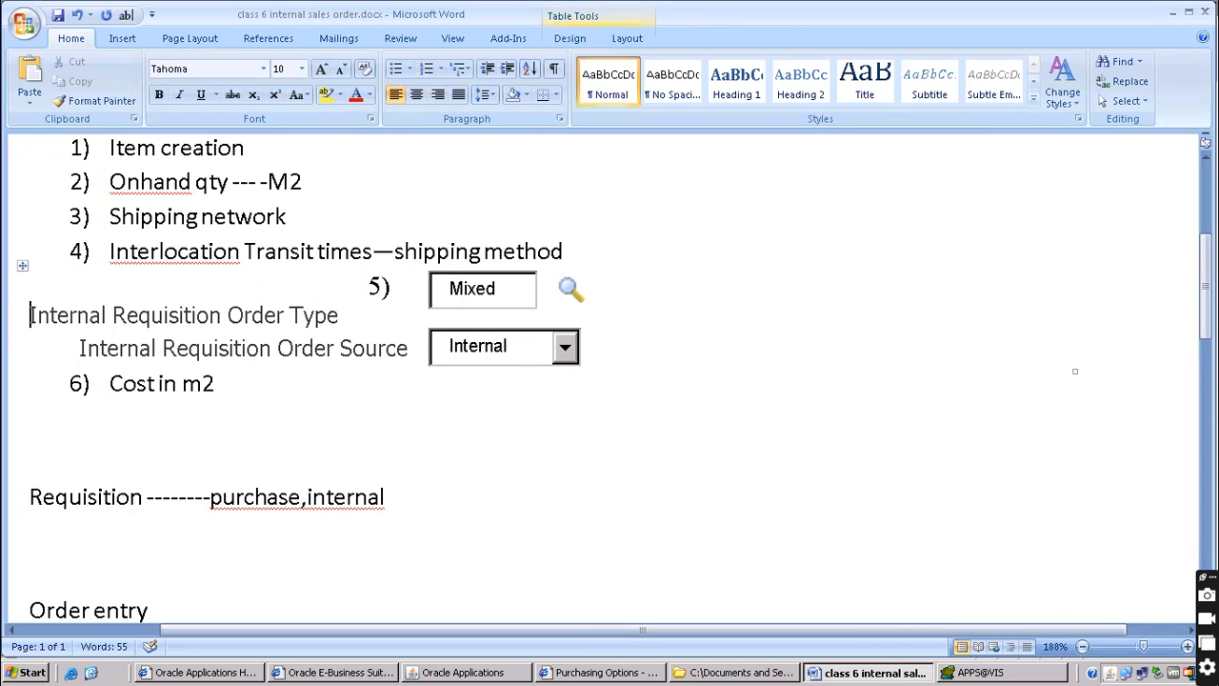
{"action": "key", "text": "BackSpace"}
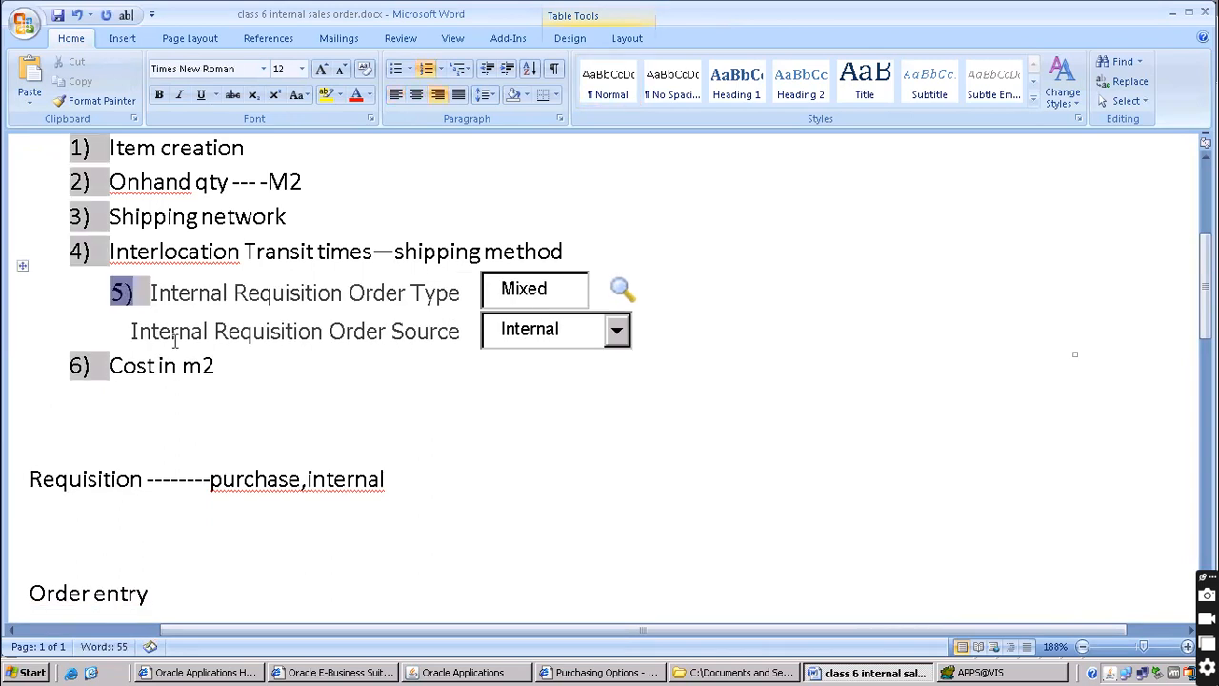
{"action": "key", "text": "Left"}
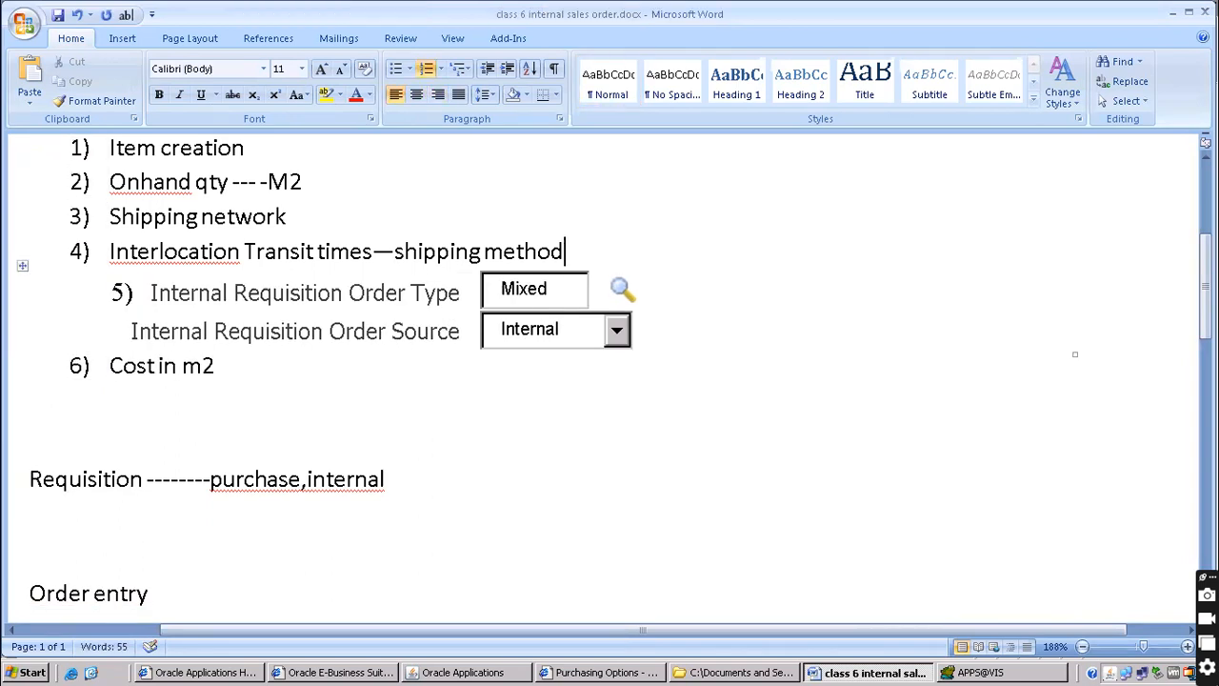
Add a 'PO Module' heading with a dashed rule beneath it after item 4
{"action": "key", "text": "Return"}
{"action": "key", "text": "Return"}
{"action": "type", "text": "PO Module"}
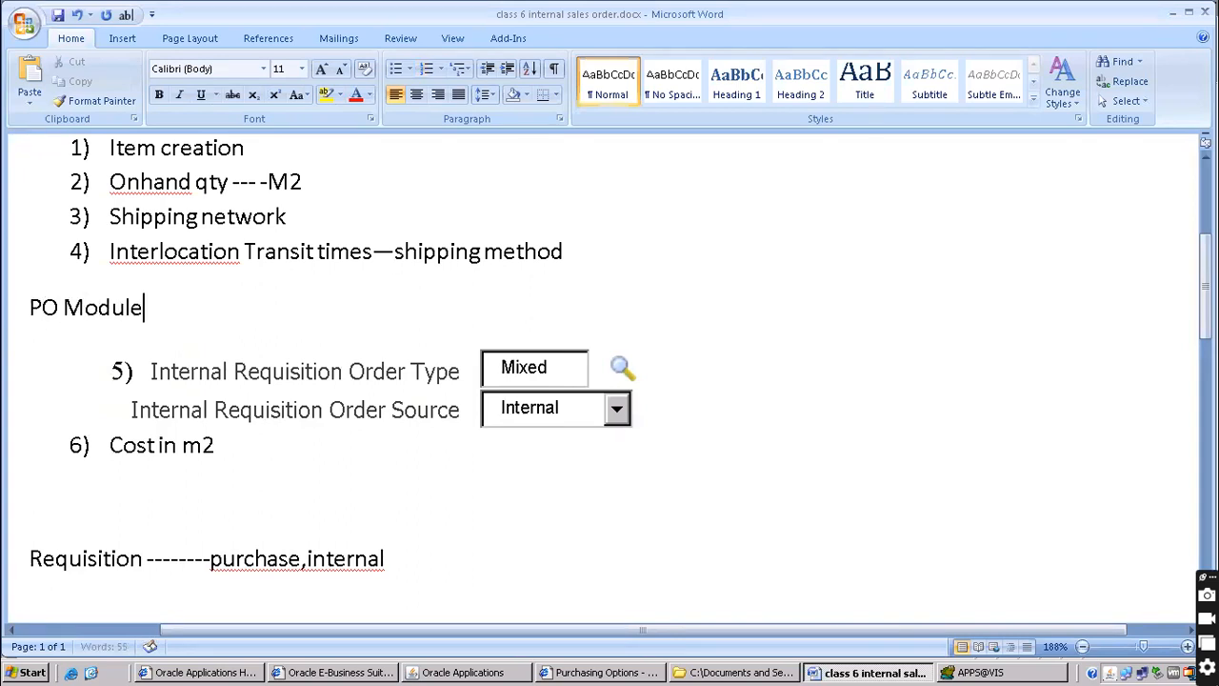
{"action": "key", "text": "Return"}
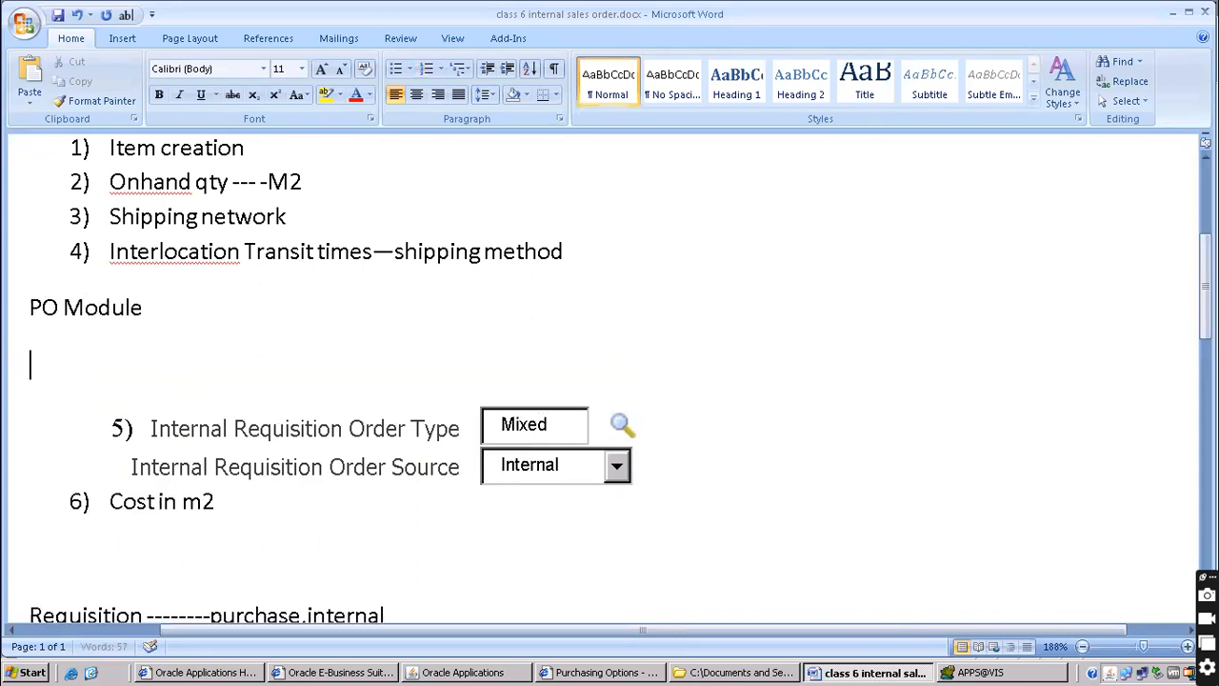
{"action": "type", "text": "-----------"}
{"action": "key", "text": "Return"}
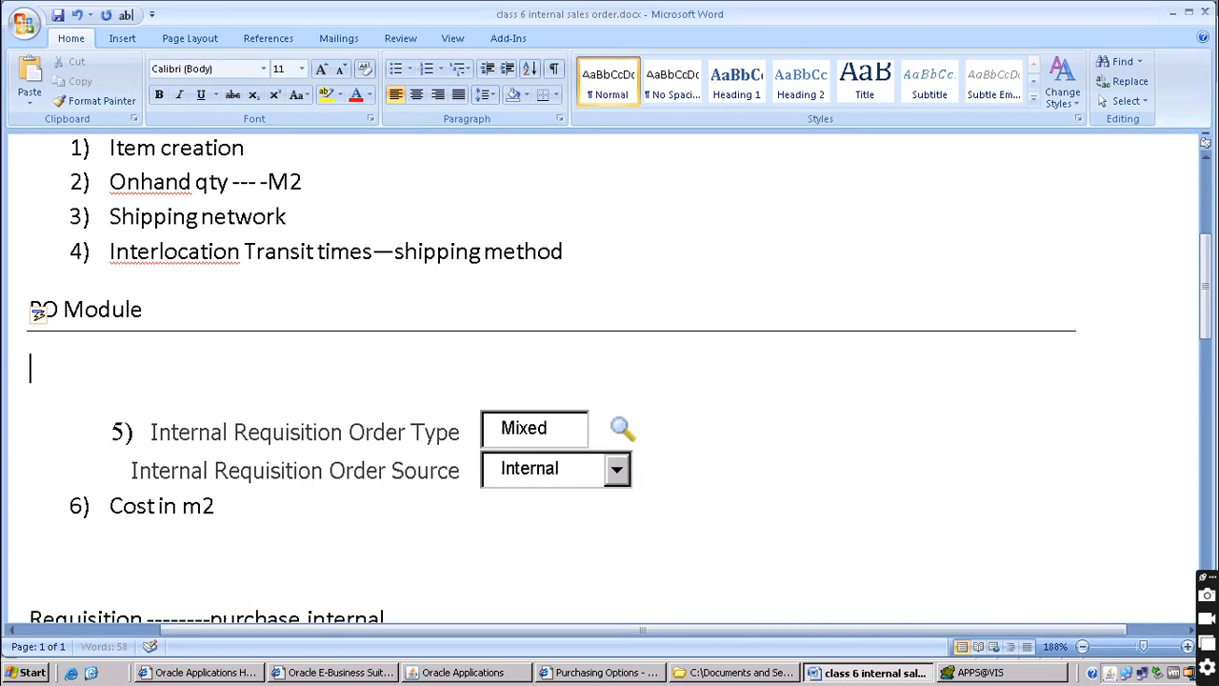
Review items 1-4 and the Cost in m2 line, then return to the Oracle Applications navigator
{"action": "scroll", "coordinate": [217, 288], "scroll_direction": "up", "scroll_amount": 1}
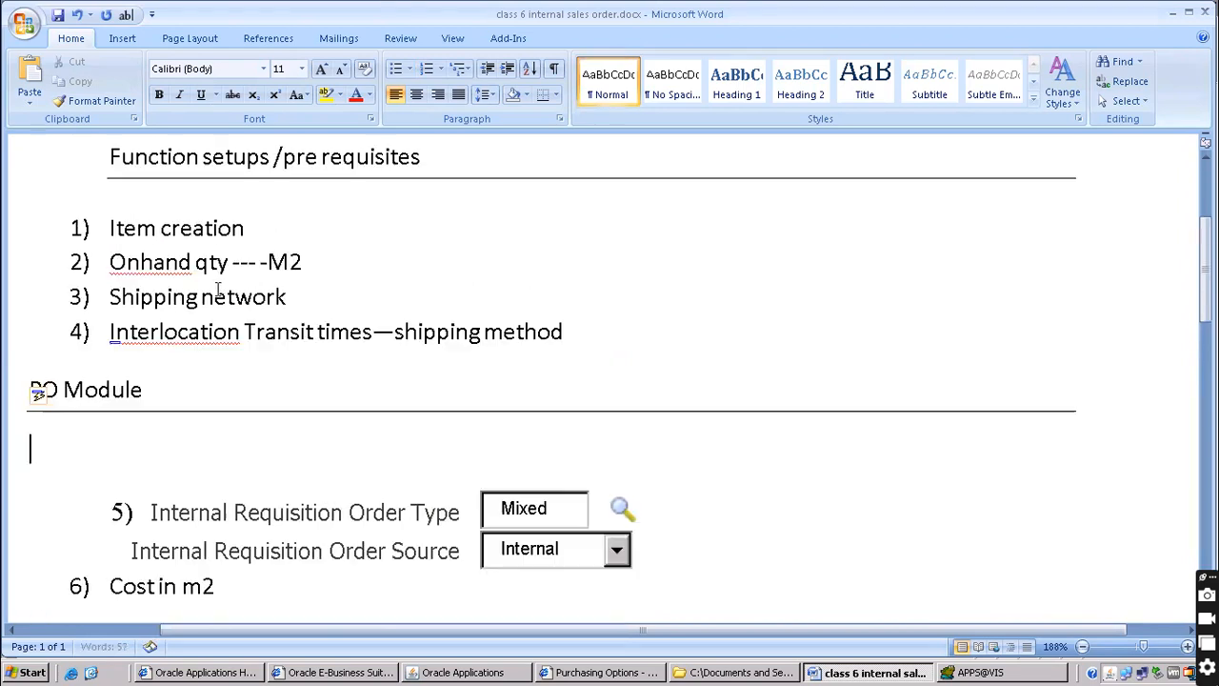
{"action": "left_click_drag", "start_coordinate": [110, 227], "coordinate": [543, 337]}
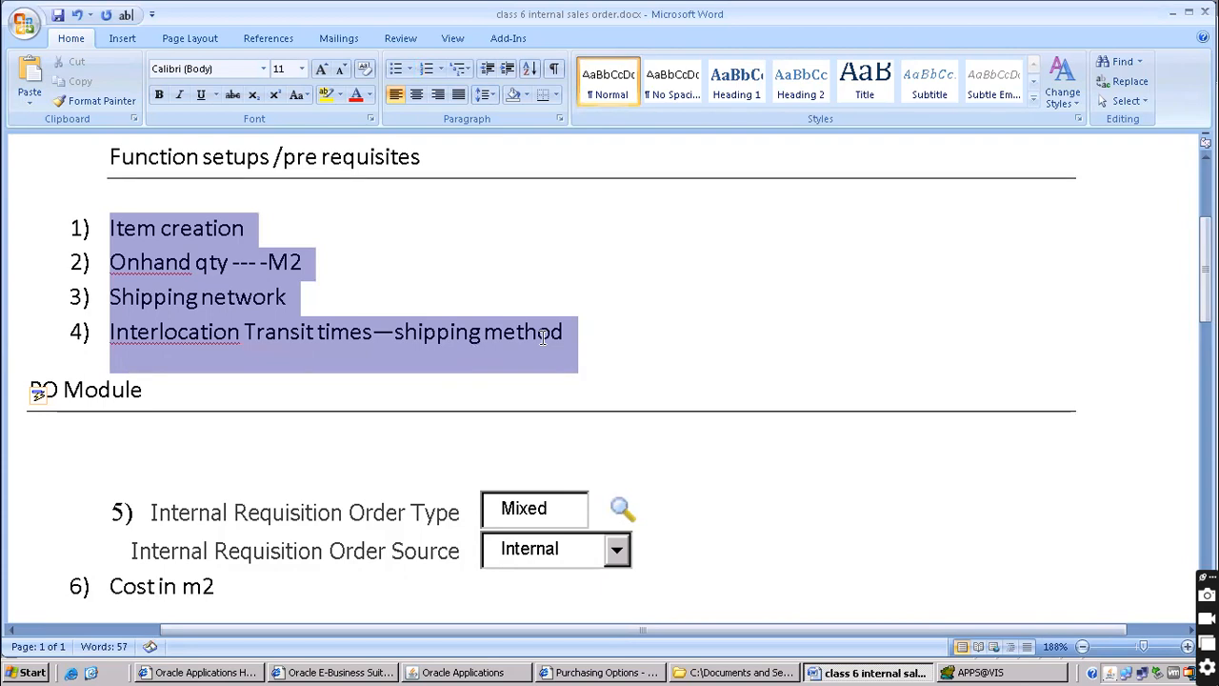
{"action": "scroll", "coordinate": [251, 389], "scroll_direction": "down", "scroll_amount": 2}
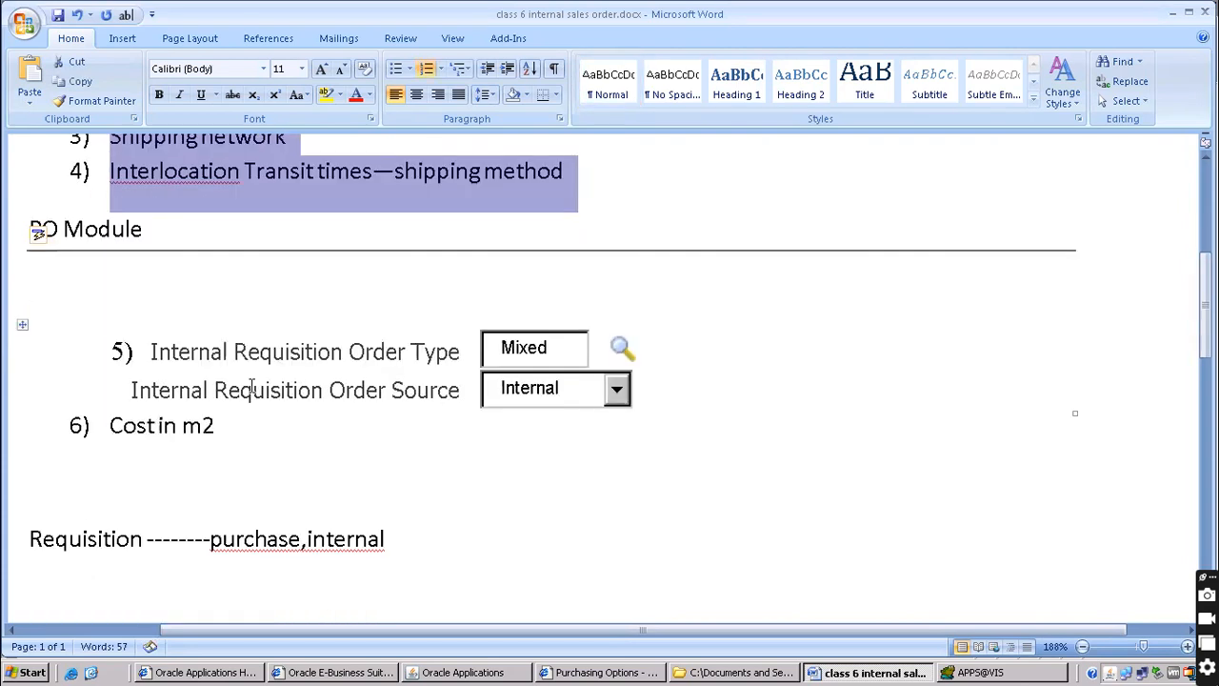
{"action": "scroll", "coordinate": [169, 422], "scroll_direction": "down", "scroll_amount": 1}
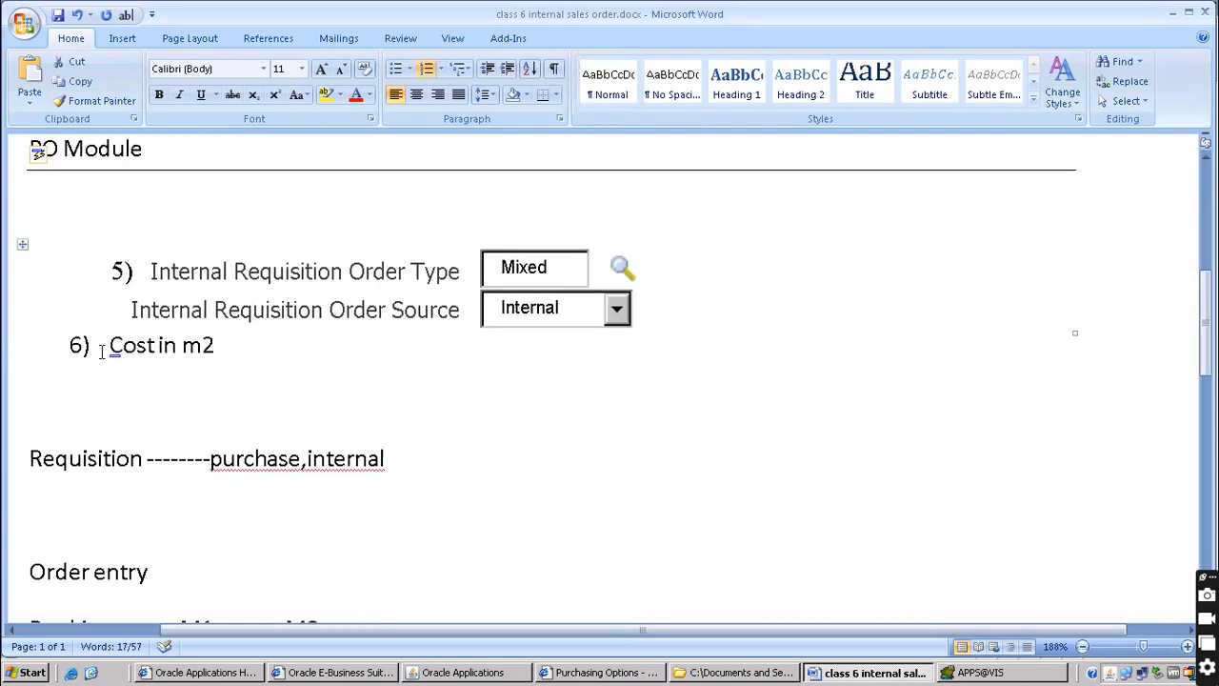
{"action": "left_click_drag", "start_coordinate": [110, 348], "coordinate": [227, 356]}
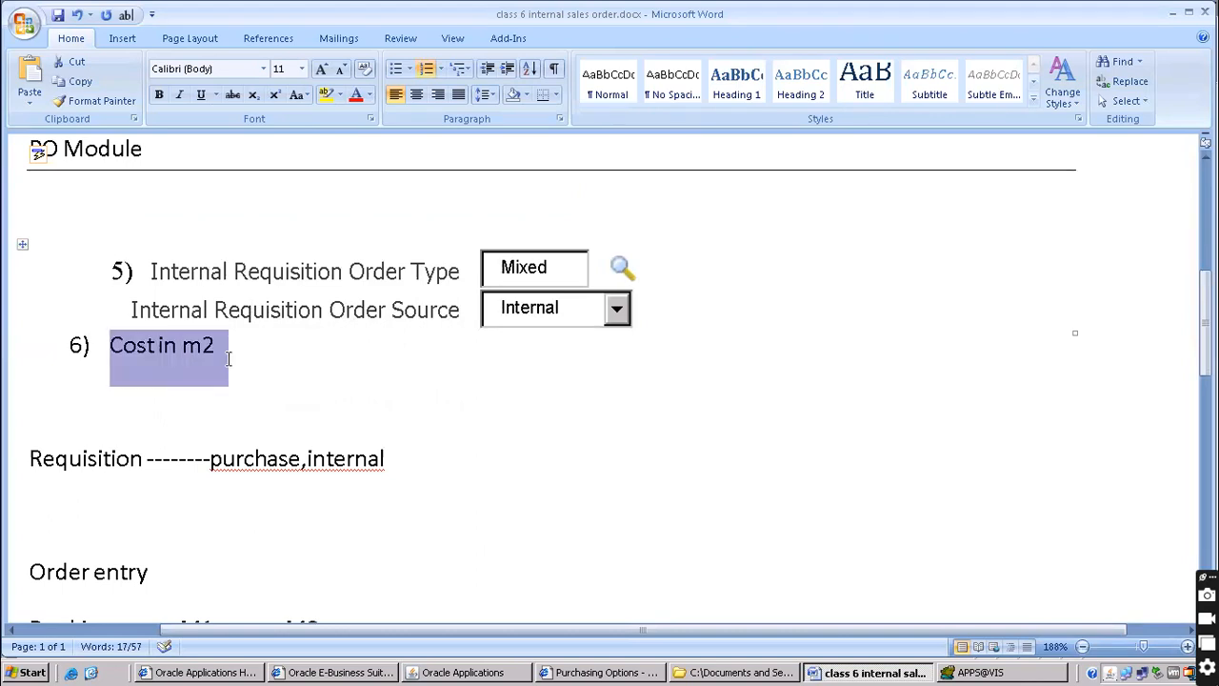
{"action": "left_click", "coordinate": [464, 673]}
{"action": "left_click", "coordinate": [144, 55]}
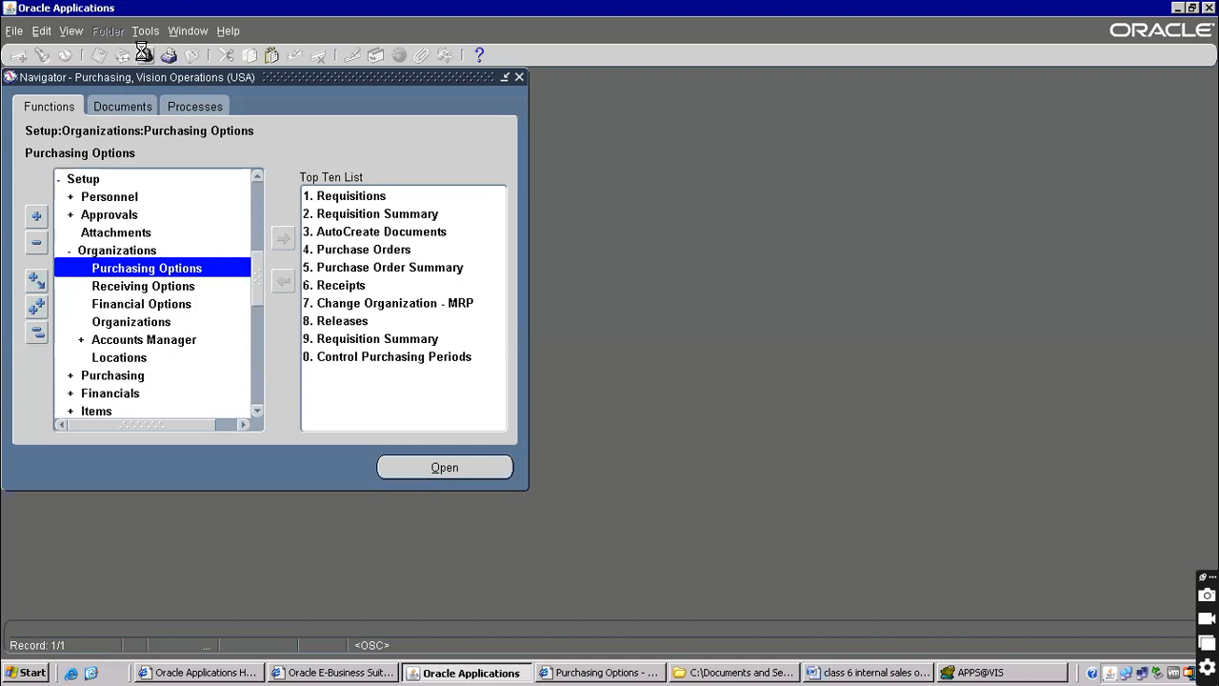
Switch to the Inventory, Vision Operations (USA) responsibility
{"action": "type", "text": "in"}
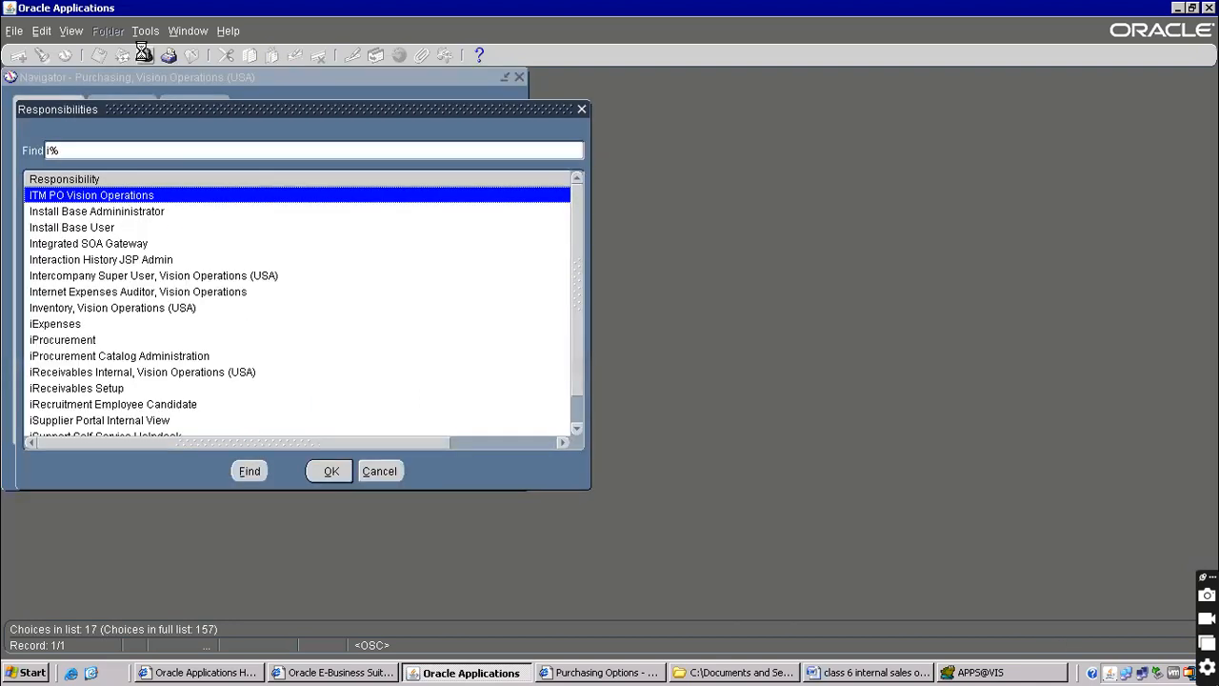
{"action": "key", "text": "Down"}
{"action": "key", "text": "Down"}
{"action": "key", "text": "Down"}
{"action": "key", "text": "Down"}
{"action": "key", "text": "Down"}
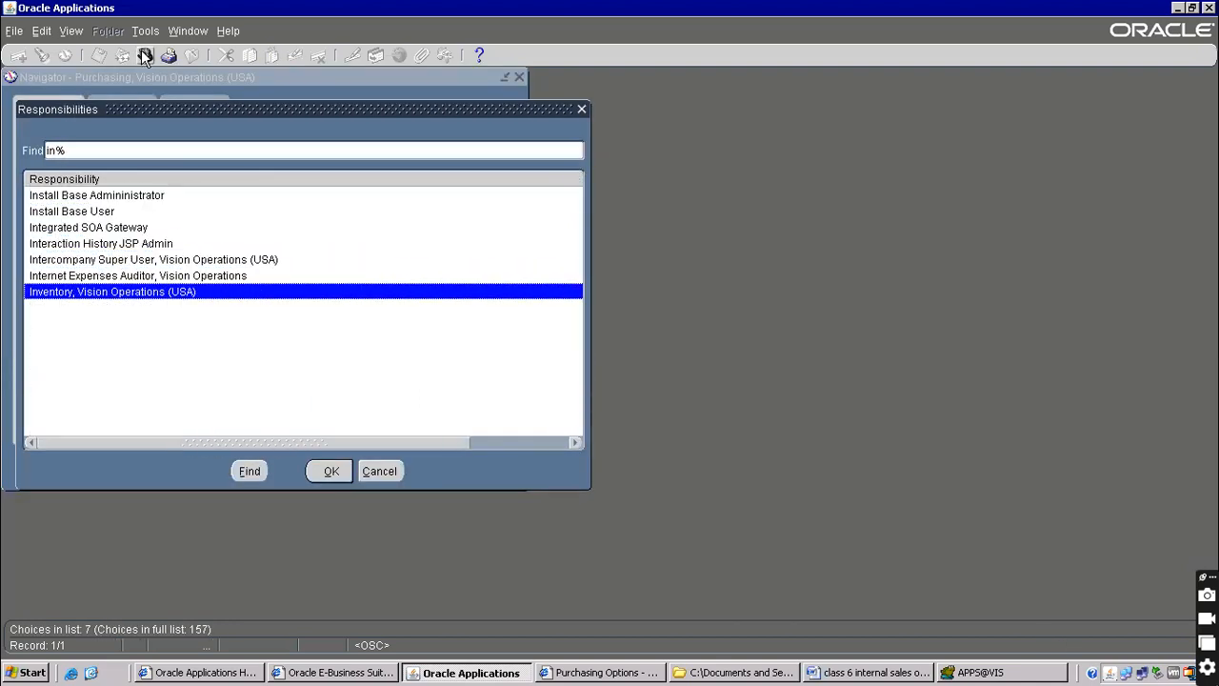
{"action": "key", "text": "Return"}
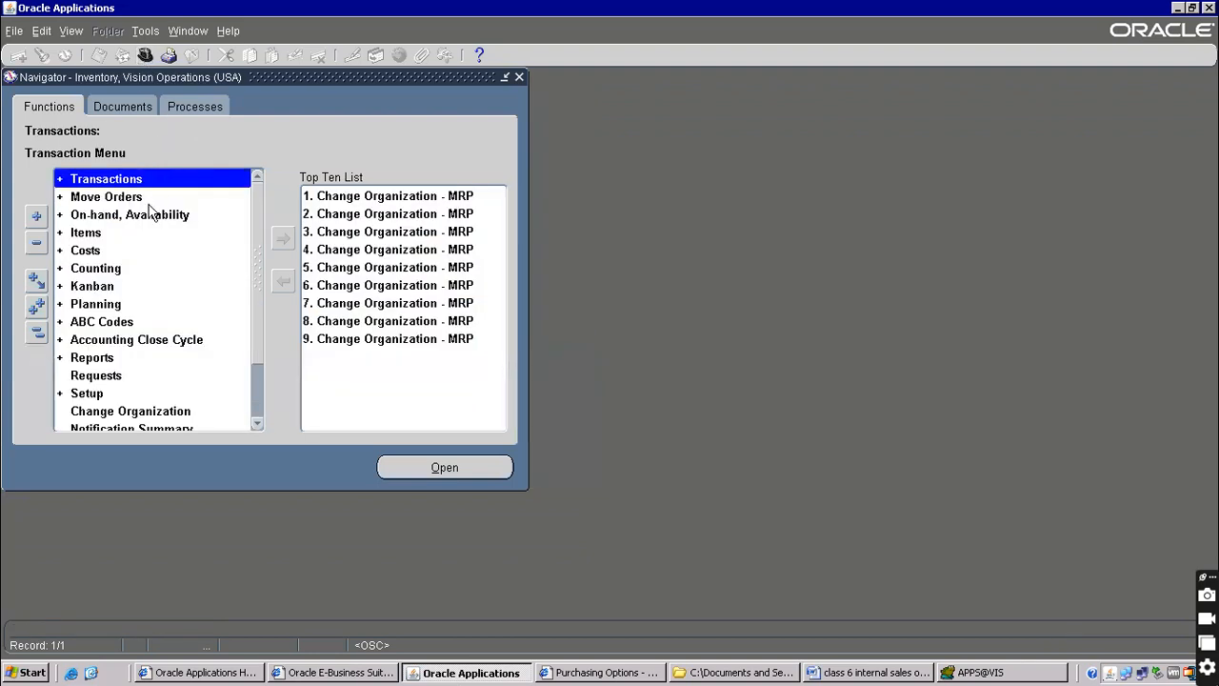
Open Costs > Item Costs for organization M2 Boston Manufacturing
{"action": "left_click", "coordinate": [113, 249]}
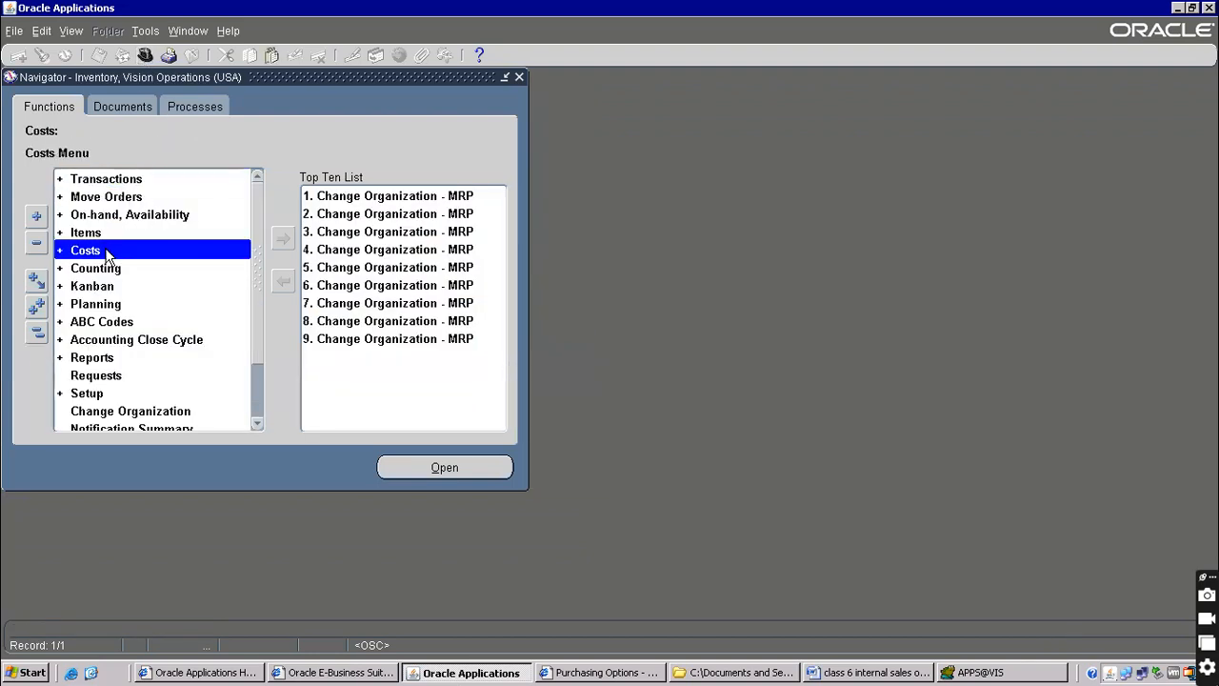
{"action": "double_click", "coordinate": [106, 252]}
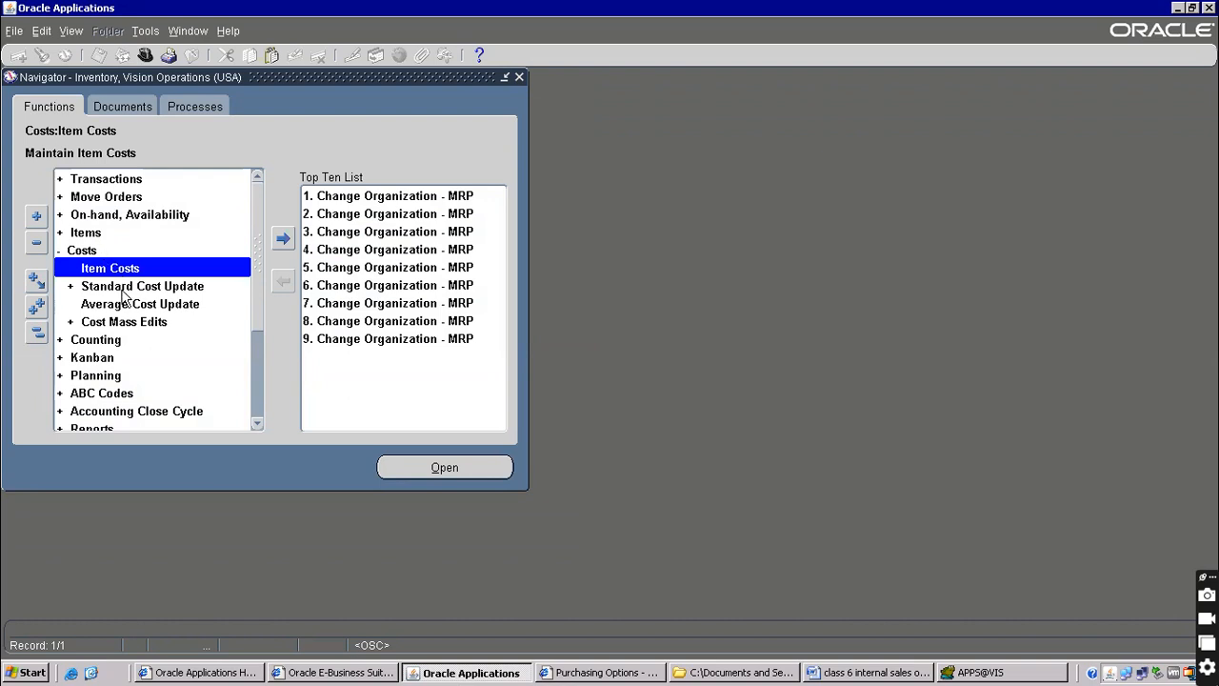
{"action": "double_click", "coordinate": [126, 270]}
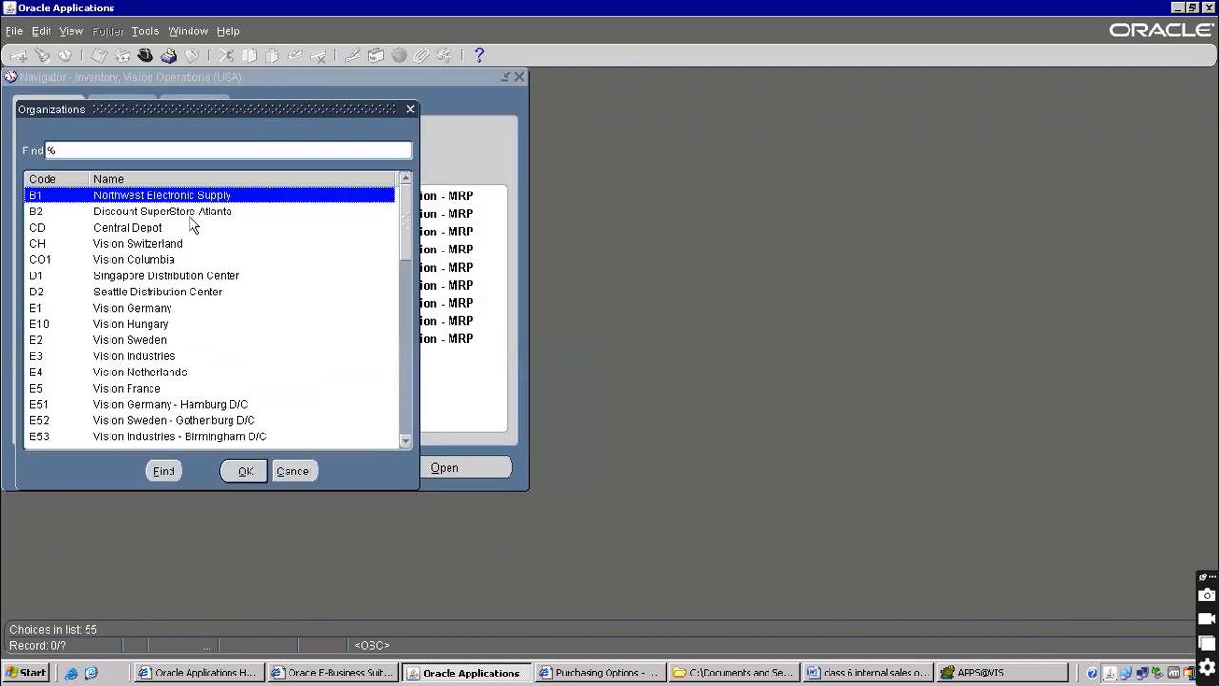
{"action": "type", "text": "m"}
{"action": "left_click", "coordinate": [190, 215]}
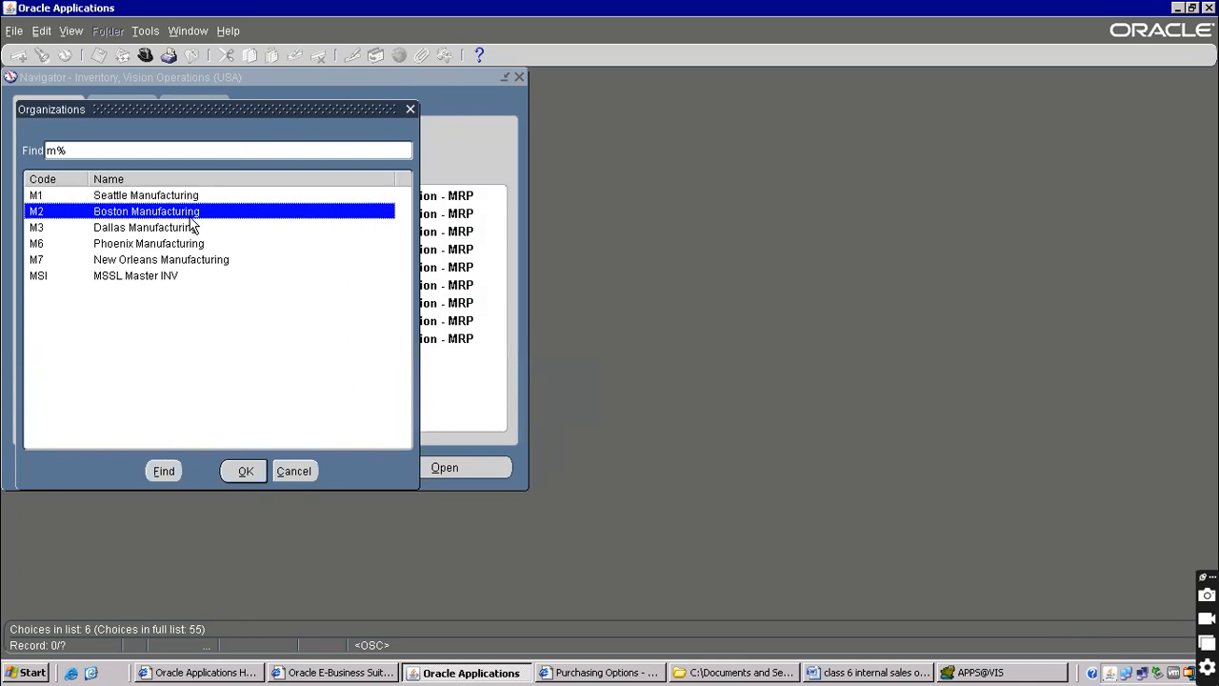
{"action": "double_click", "coordinate": [189, 217]}
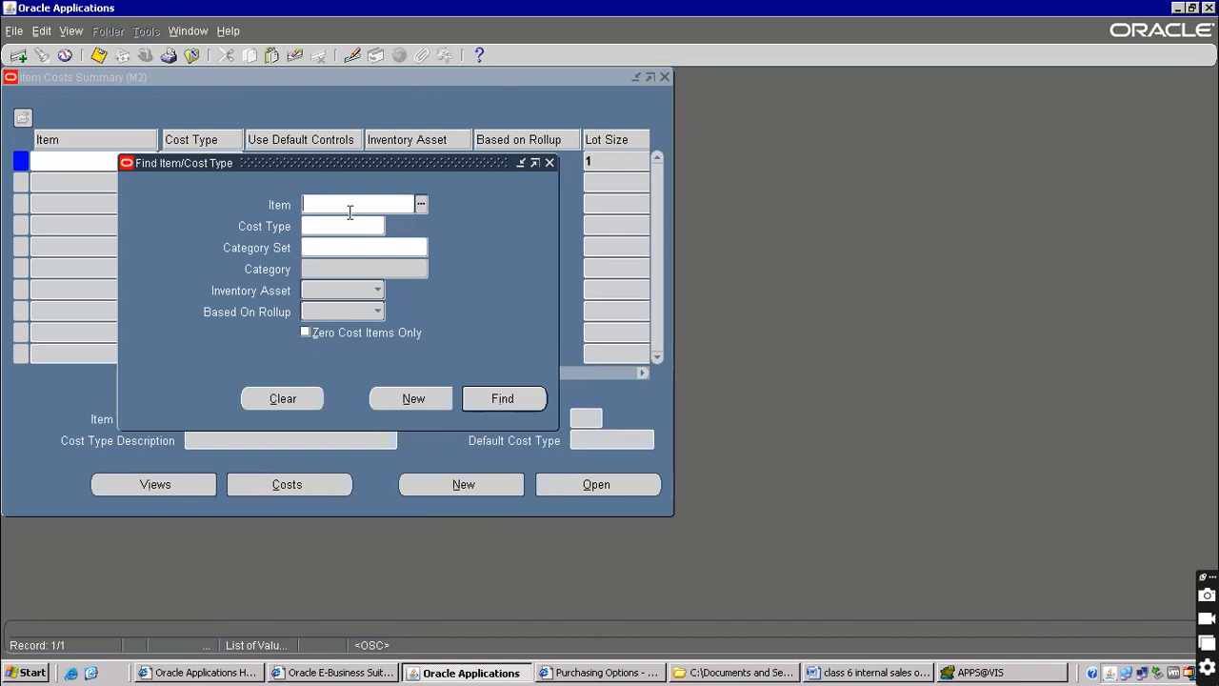
Find the Frozen costs for item 565656 in M2
{"action": "type", "text": "565656"}
{"action": "key", "text": "Tab"}
{"action": "left_click", "coordinate": [529, 401]}
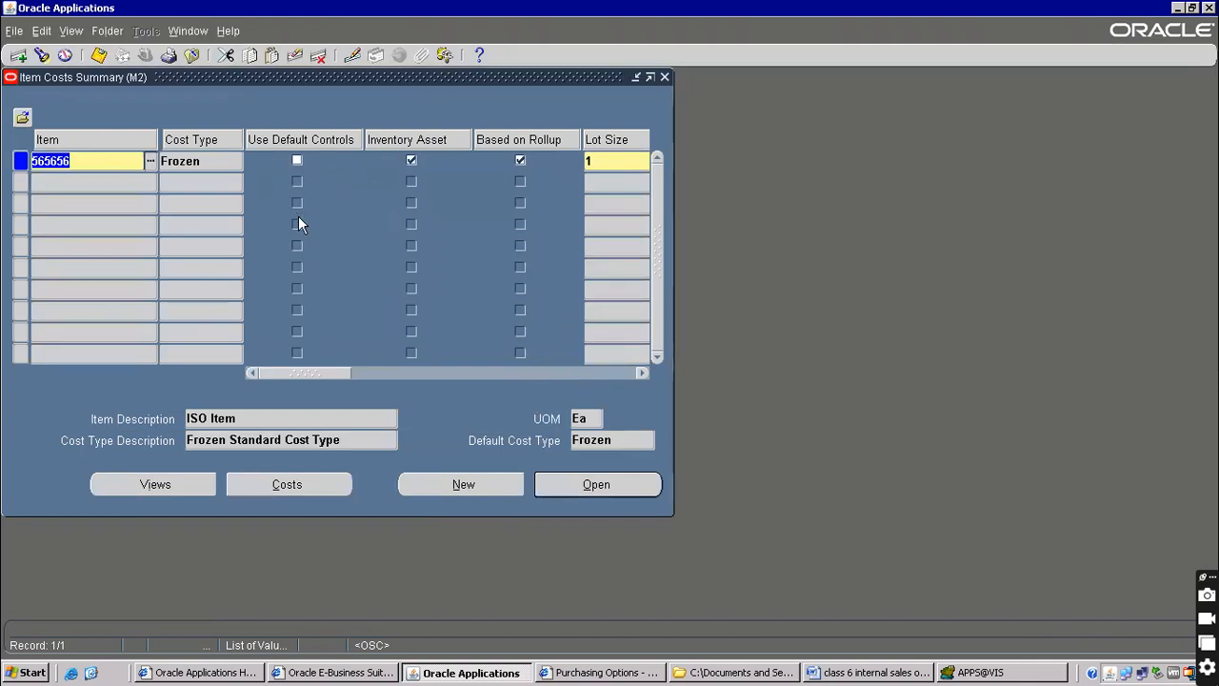
{"action": "double_click", "coordinate": [200, 161]}
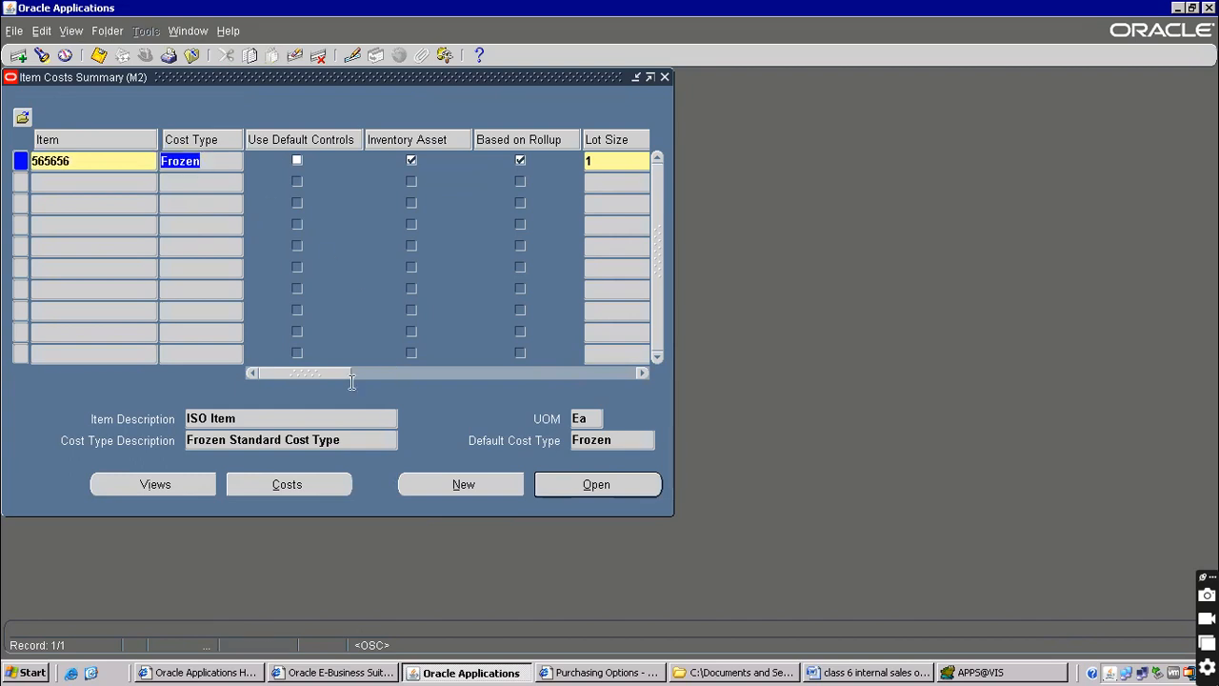
{"action": "left_click_drag", "start_coordinate": [355, 374], "coordinate": [413, 364]}
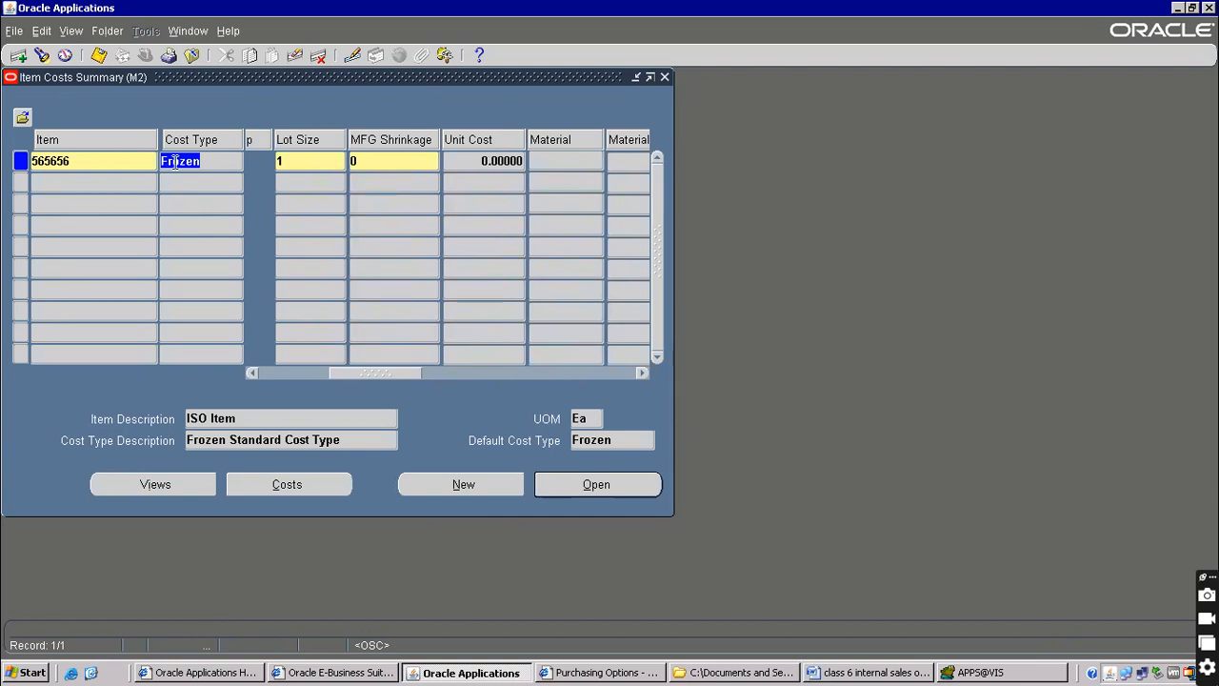
Copy item number 565656 and start a new item cost details record
{"action": "double_click", "coordinate": [113, 160]}
{"action": "right_click", "coordinate": [65, 161]}
{"action": "left_click", "coordinate": [86, 185]}
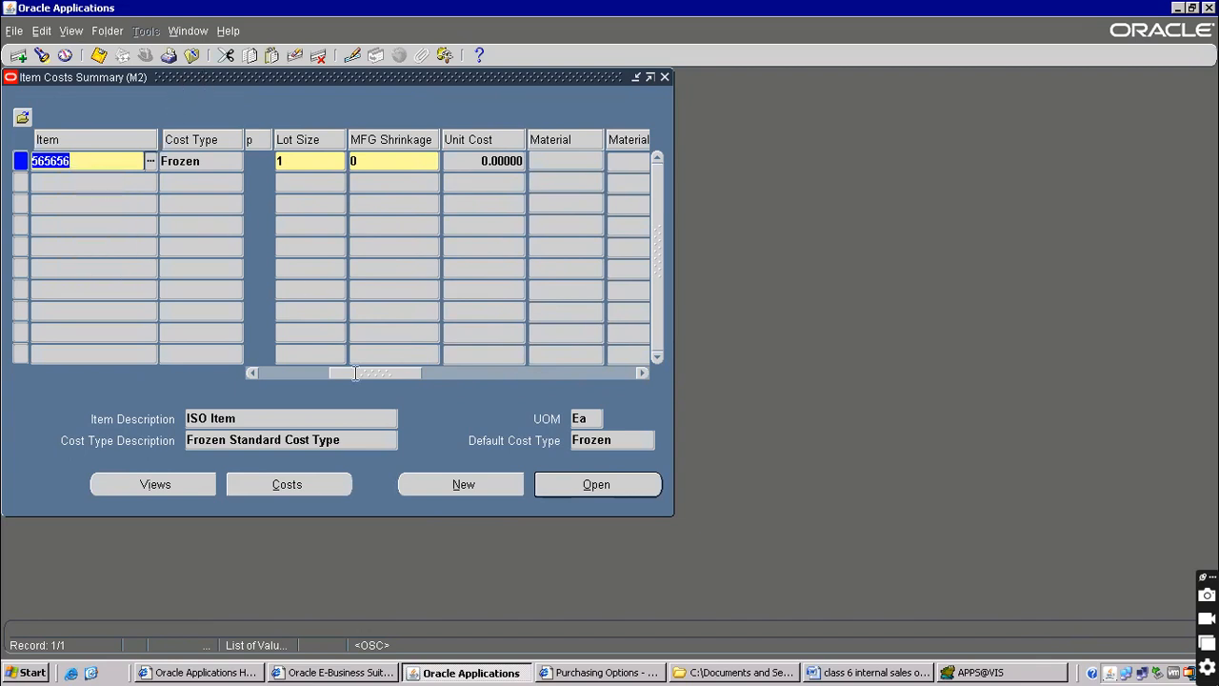
{"action": "left_click", "coordinate": [465, 484]}
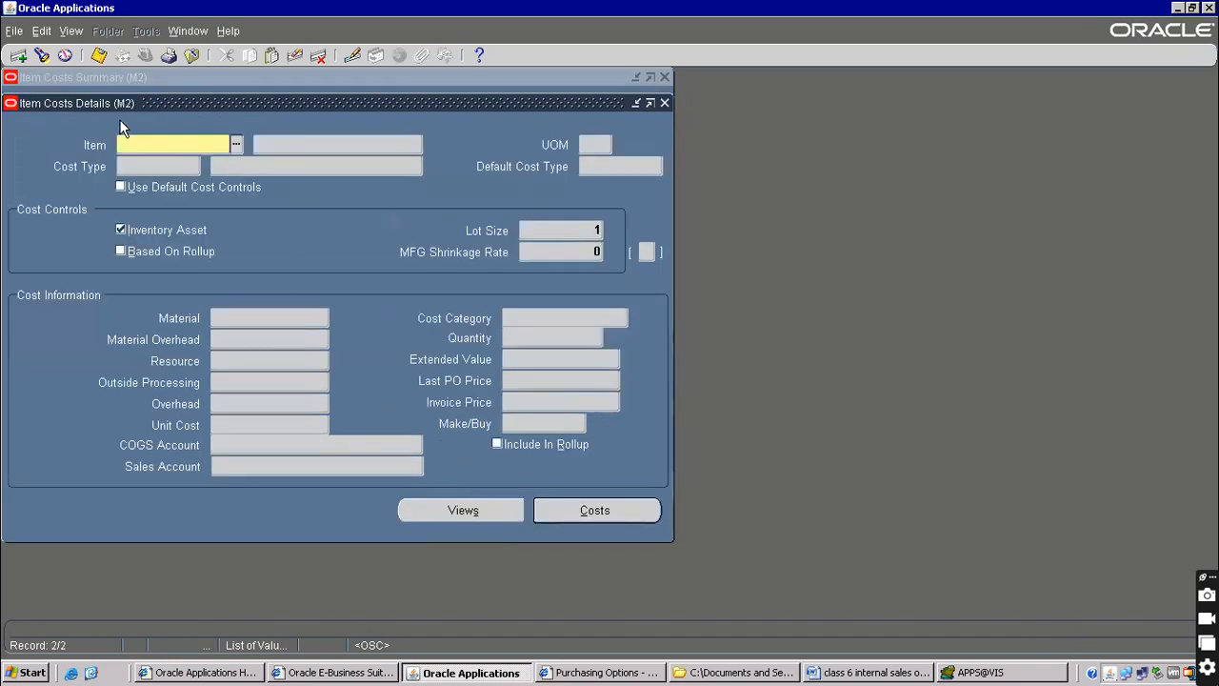
Load item 565656 under the Pending cost type and open its cost lines
{"action": "right_click", "coordinate": [128, 143]}
{"action": "left_click", "coordinate": [164, 191]}
{"action": "left_click", "coordinate": [286, 143]}
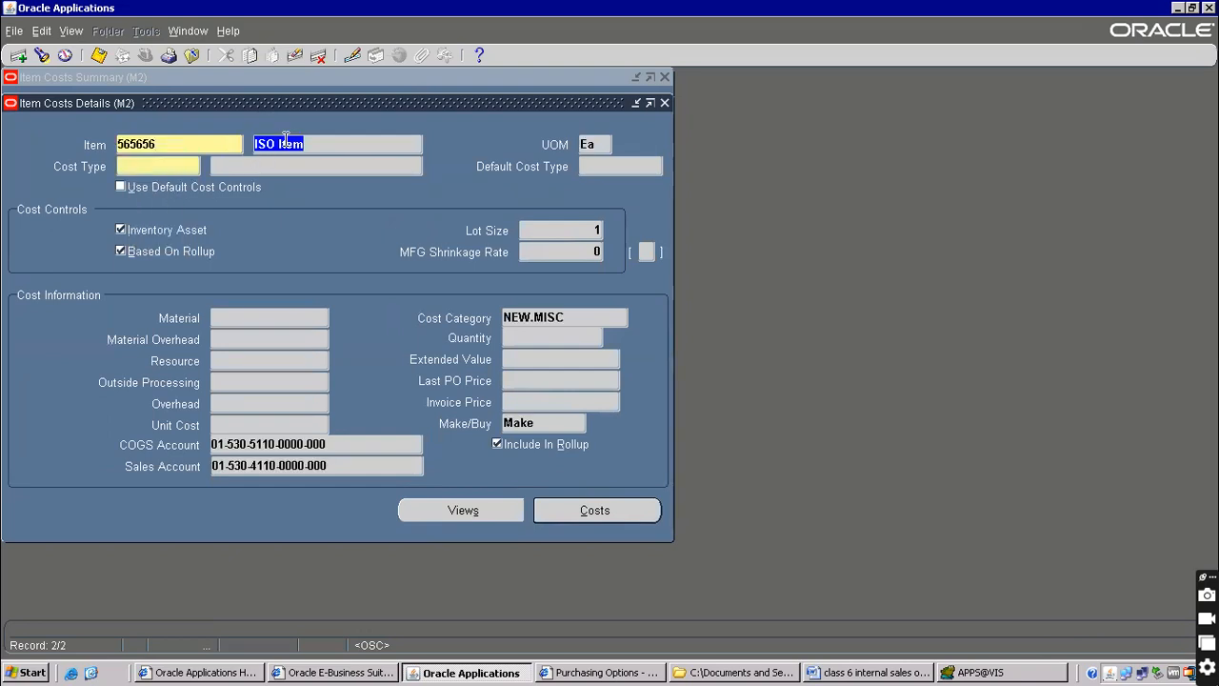
{"action": "left_click", "coordinate": [152, 168]}
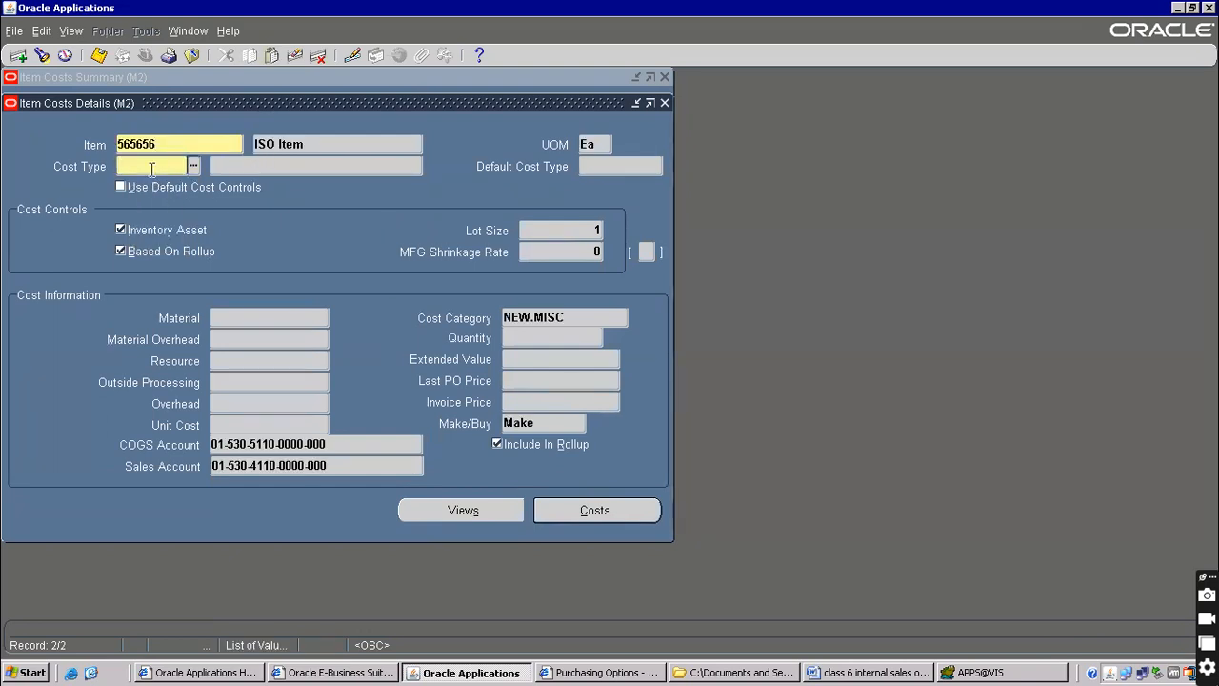
{"action": "type", "text": "pending"}
{"action": "key", "text": "Tab"}
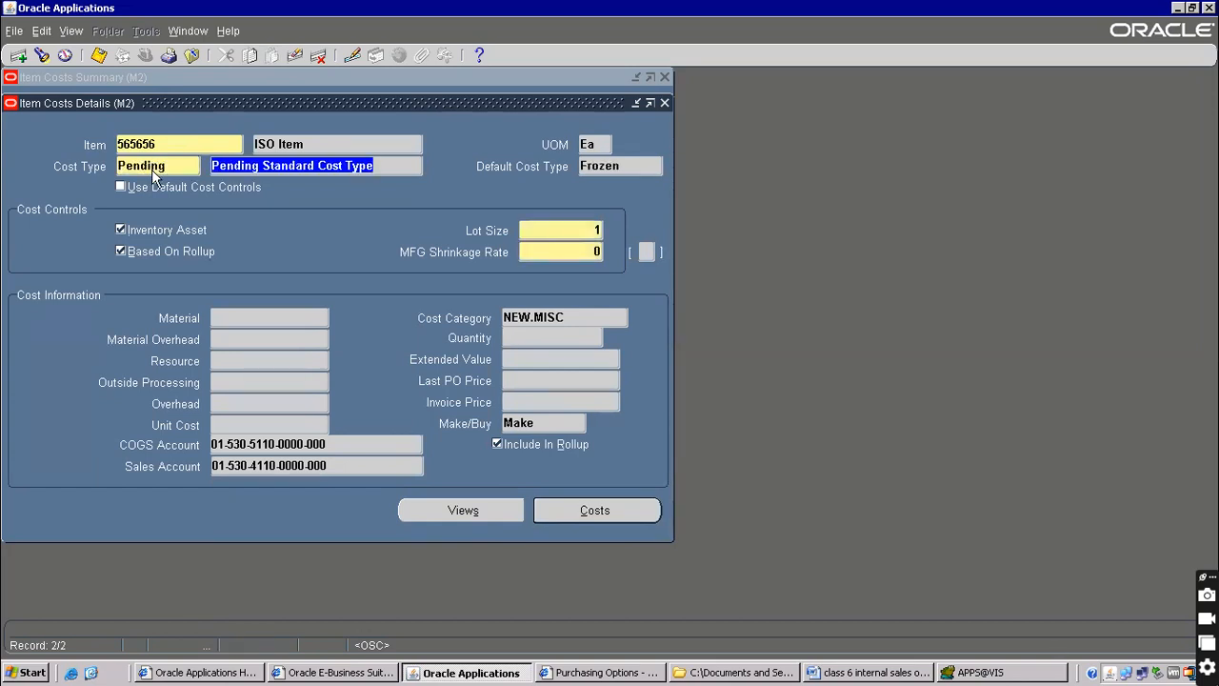
{"action": "left_click", "coordinate": [579, 513]}
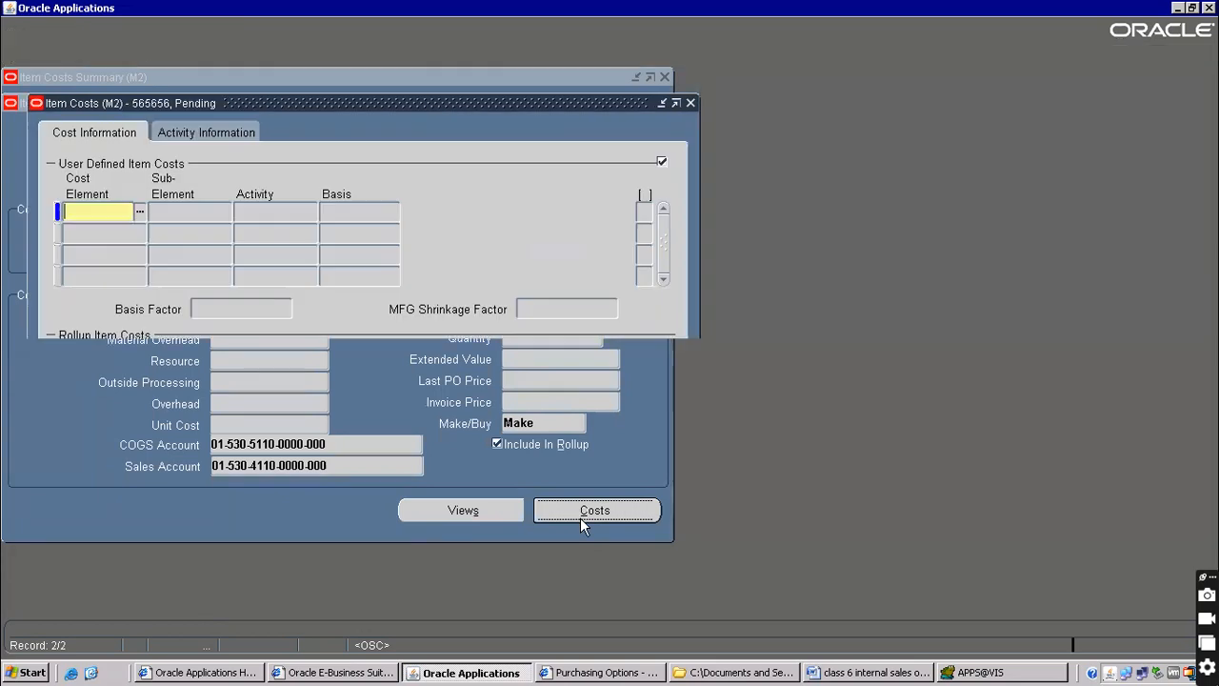
Add a Material cost of 4000, save it, and close the item cost forms
{"action": "left_click", "coordinate": [140, 213]}
{"action": "left_click", "coordinate": [95, 352]}
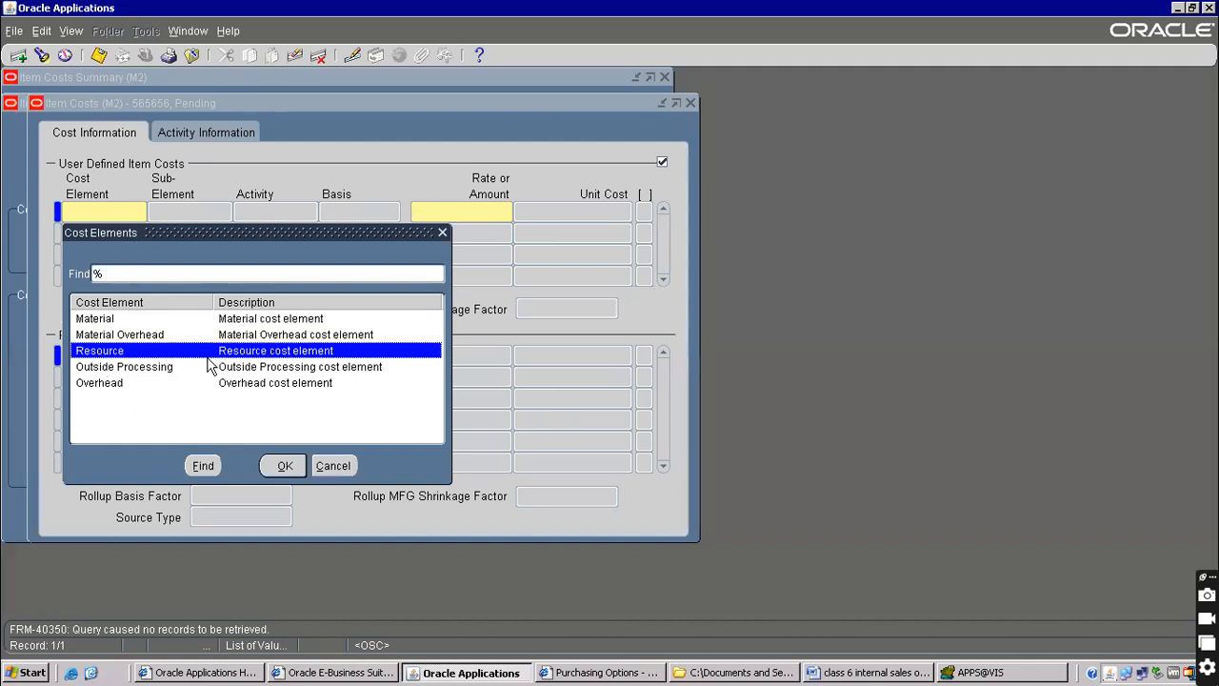
{"action": "left_click", "coordinate": [92, 323]}
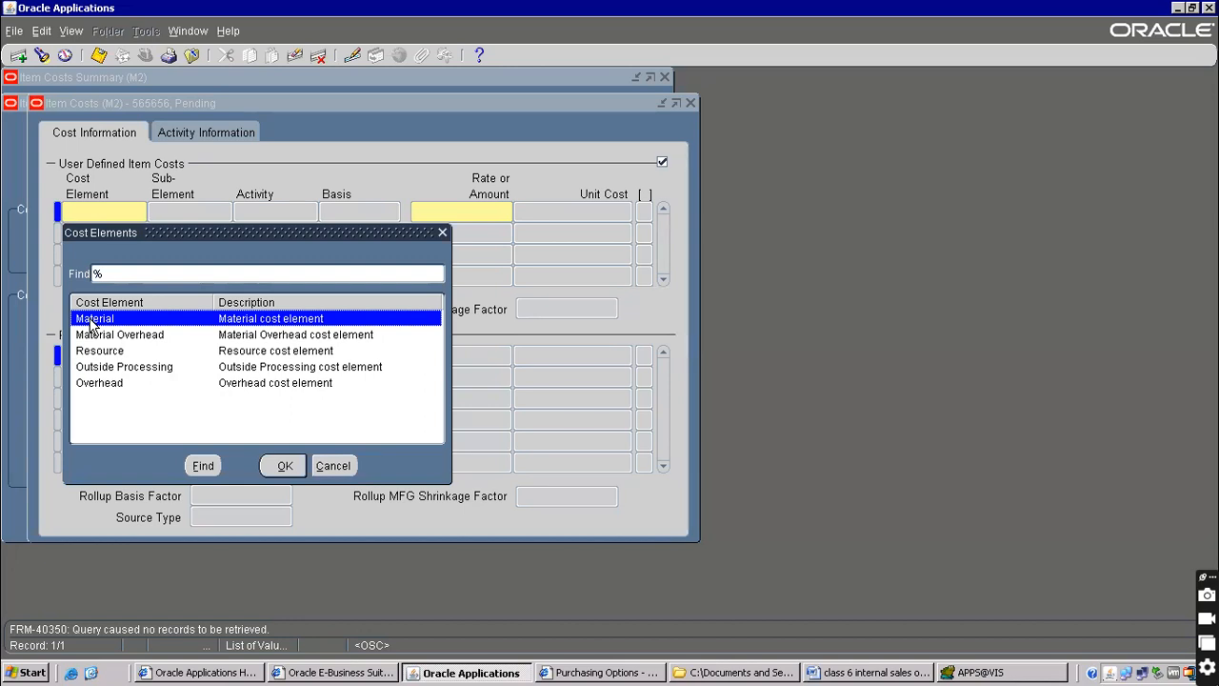
{"action": "left_click", "coordinate": [103, 367]}
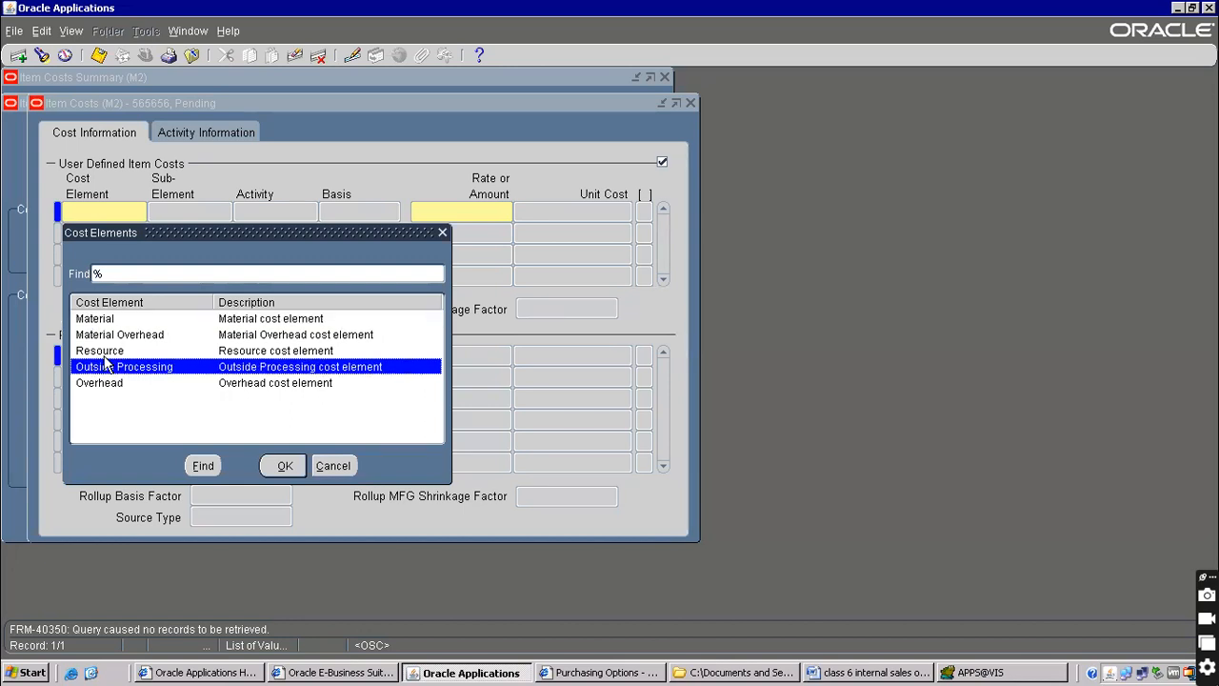
{"action": "left_click", "coordinate": [111, 353]}
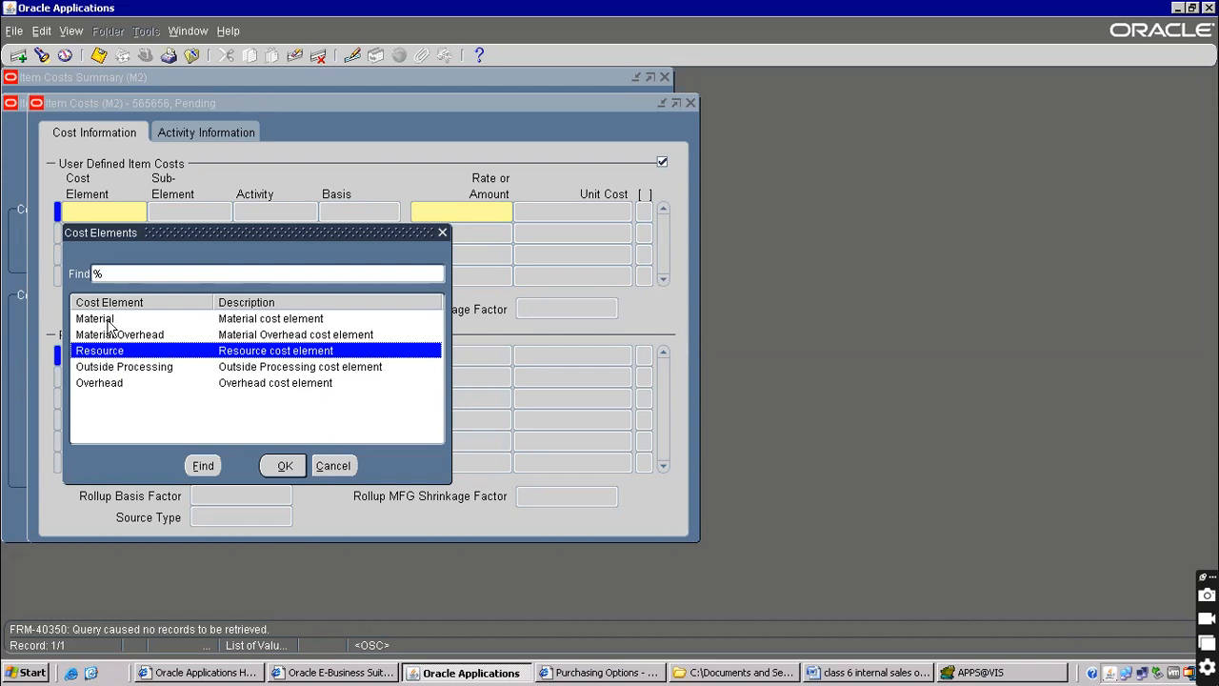
{"action": "double_click", "coordinate": [101, 319]}
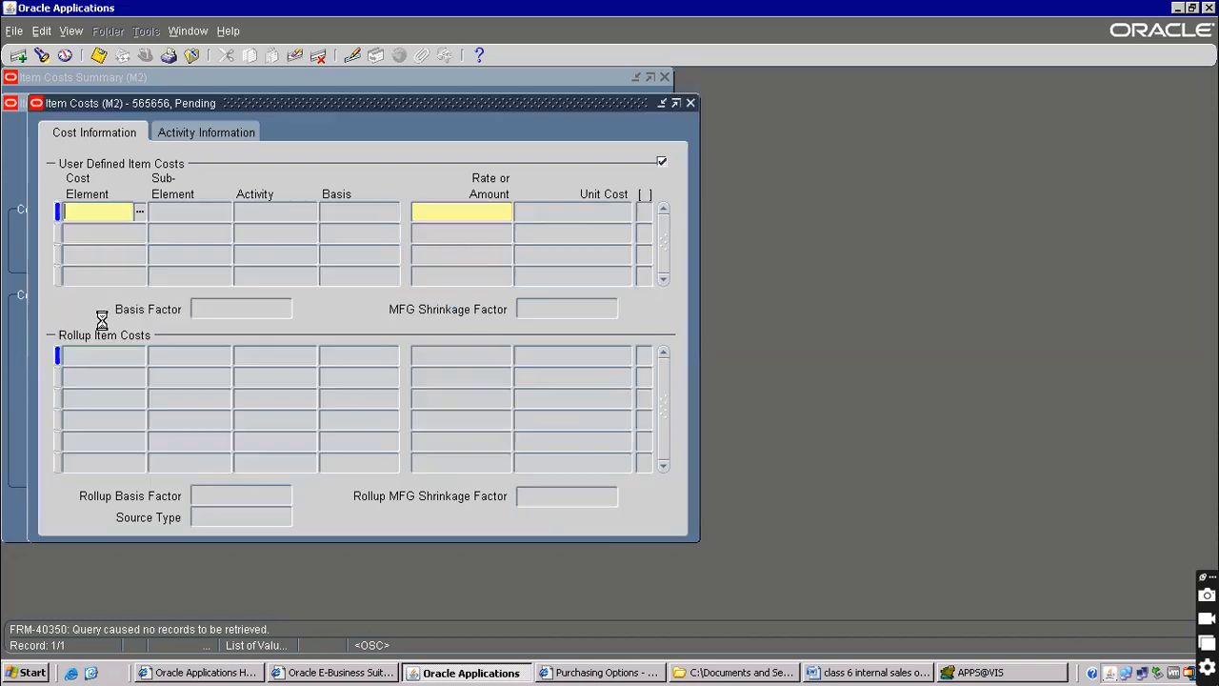
{"action": "left_click", "coordinate": [457, 218]}
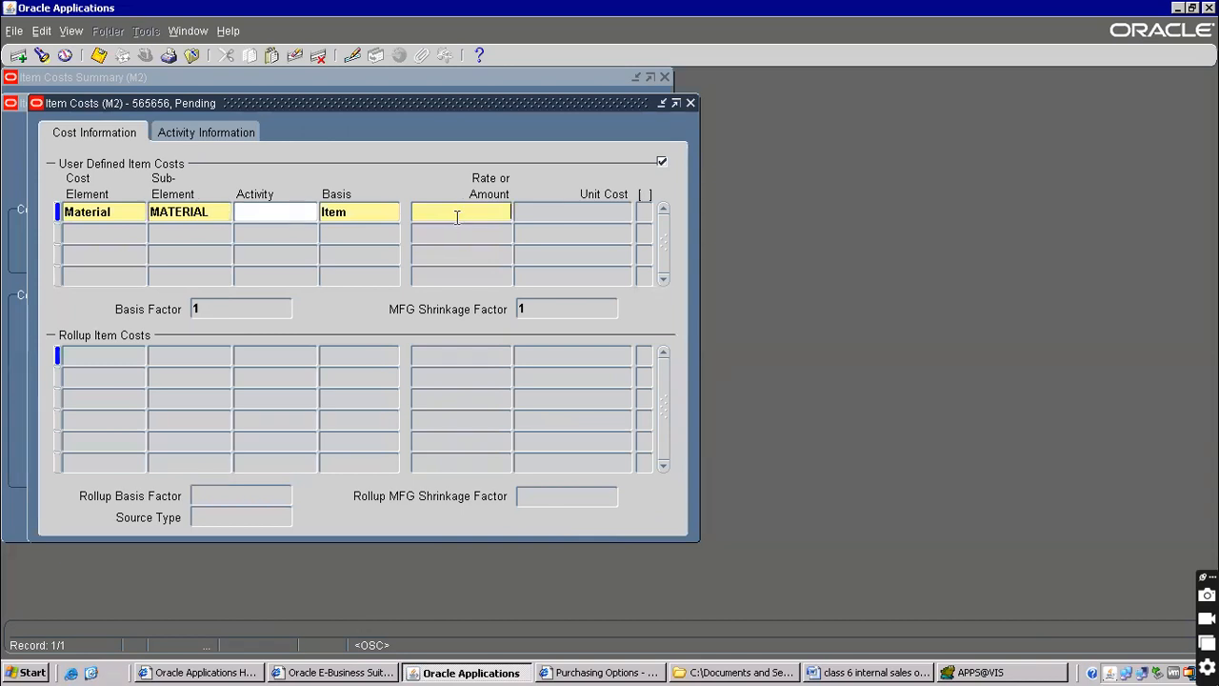
{"action": "type", "text": "4000"}
{"action": "key", "text": "Tab"}
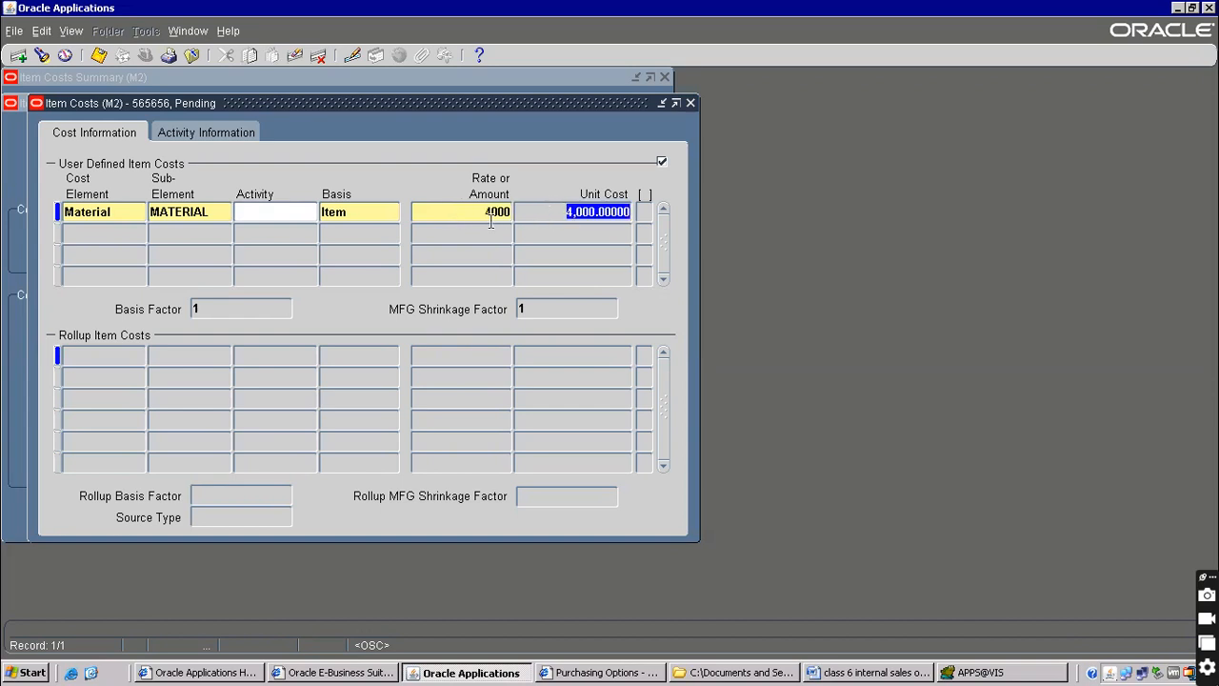
{"action": "left_click", "coordinate": [99, 55]}
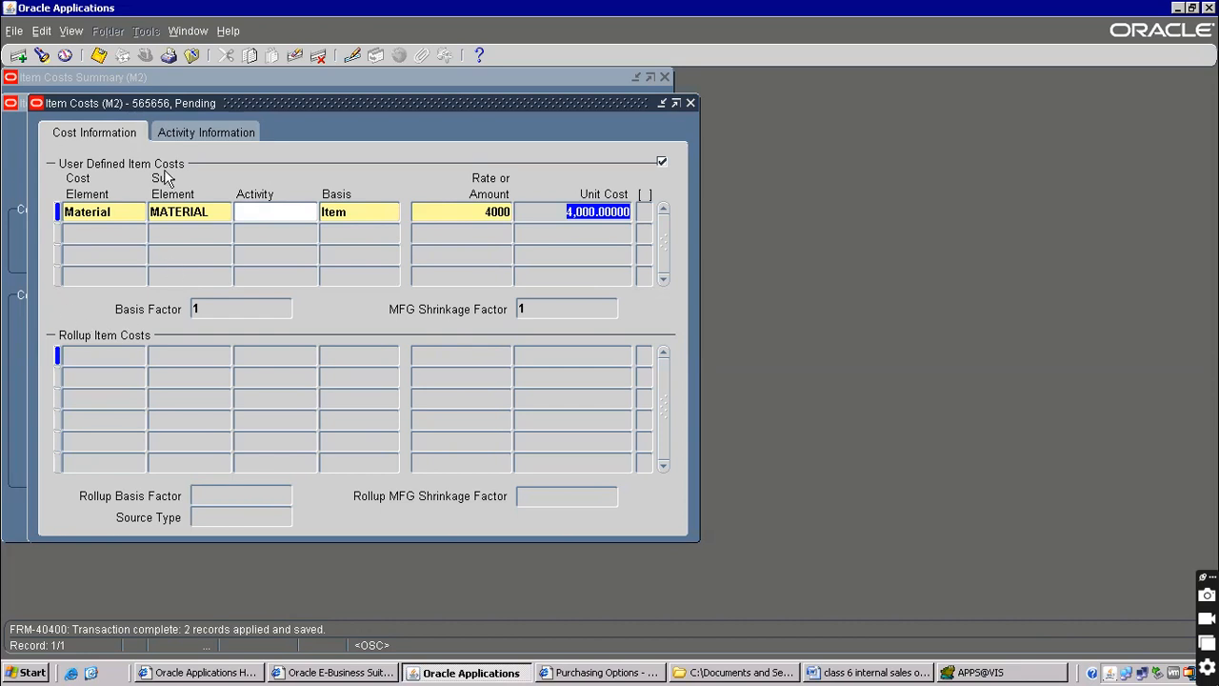
{"action": "left_click", "coordinate": [193, 55]}
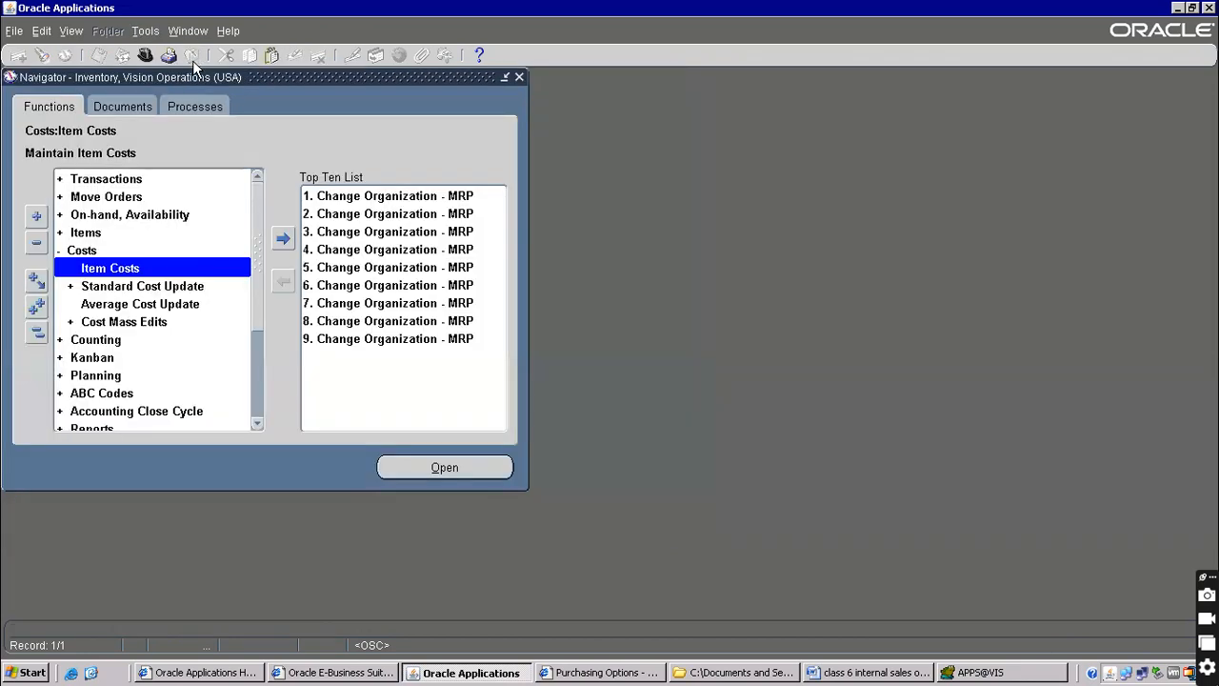
Launch the Standard Cost Update request with cost type Pending
{"action": "left_click", "coordinate": [134, 288]}
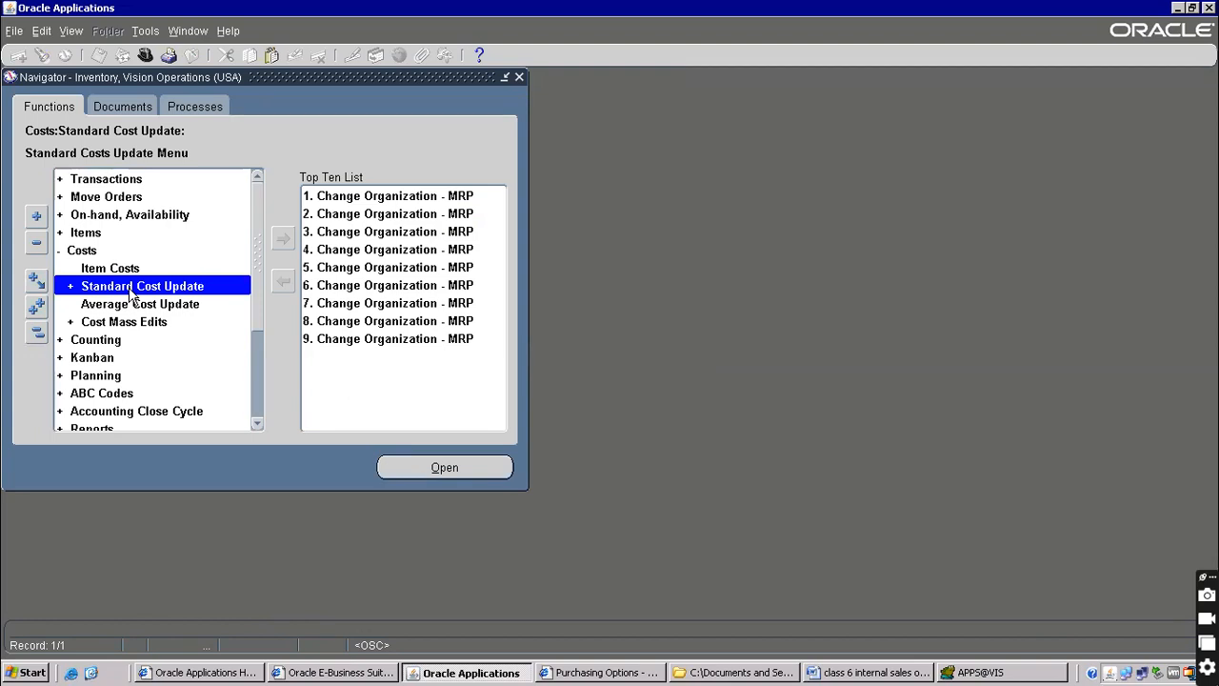
{"action": "double_click", "coordinate": [131, 291]}
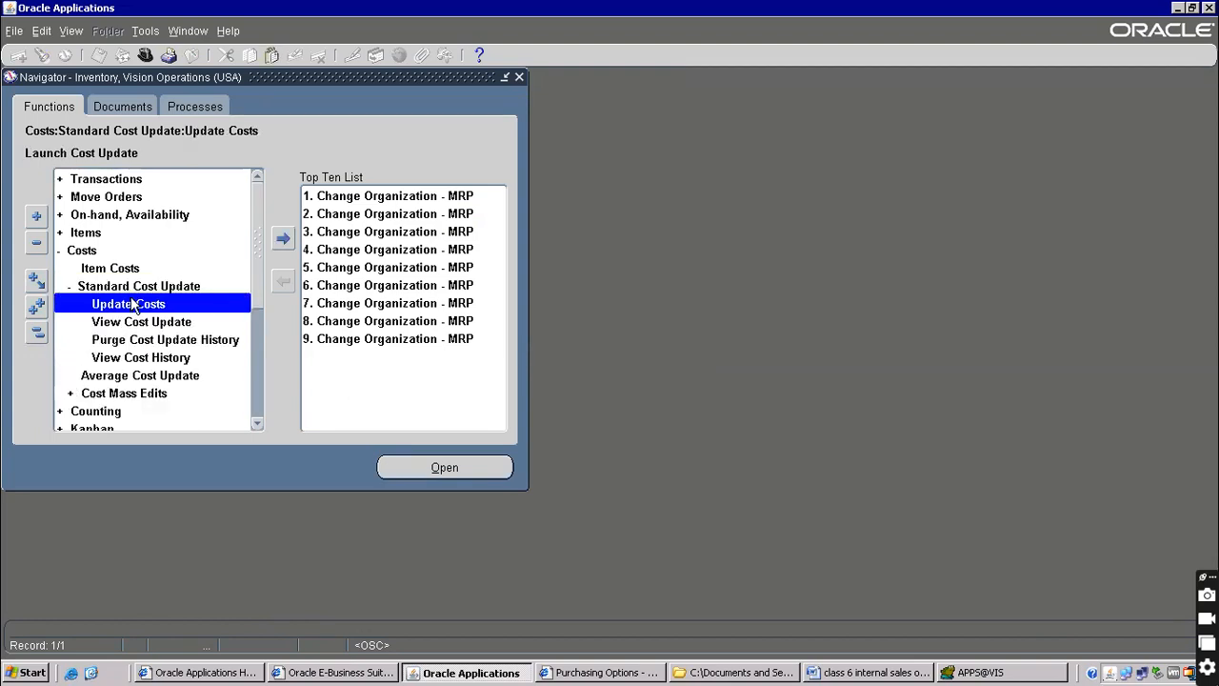
{"action": "double_click", "coordinate": [148, 305]}
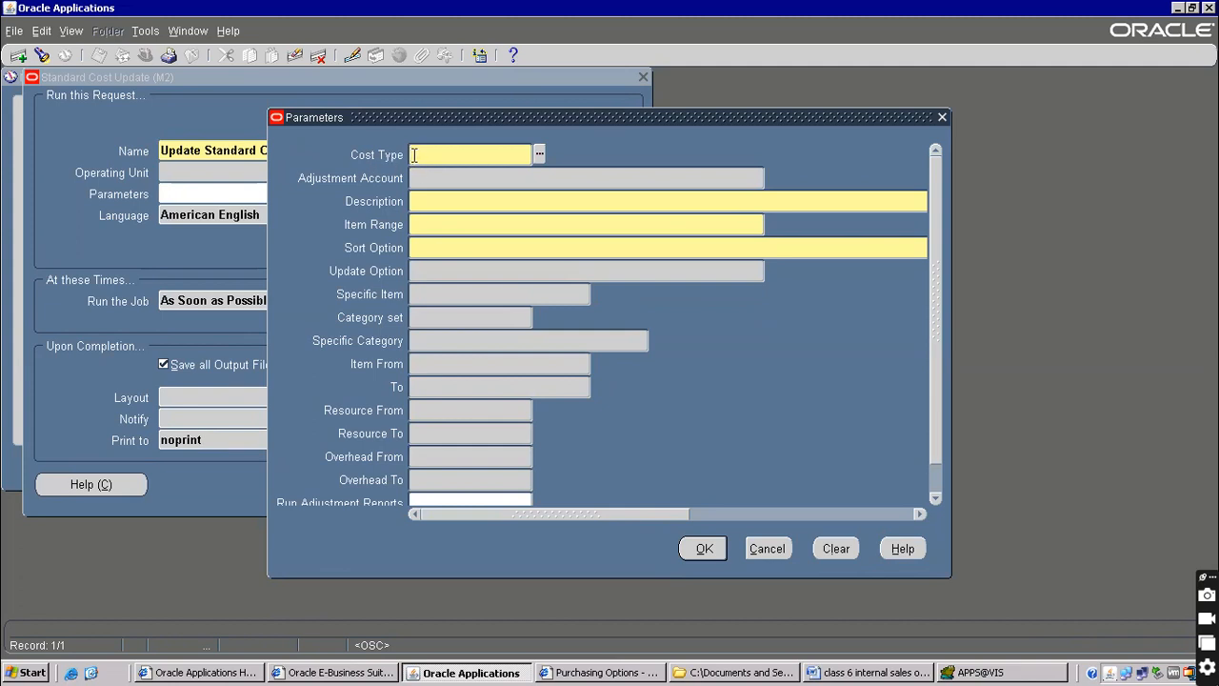
{"action": "key", "text": "BackSpace"}
{"action": "key", "text": "BackSpace"}
{"action": "type", "text": "ing"}
{"action": "key", "text": "Tab"}
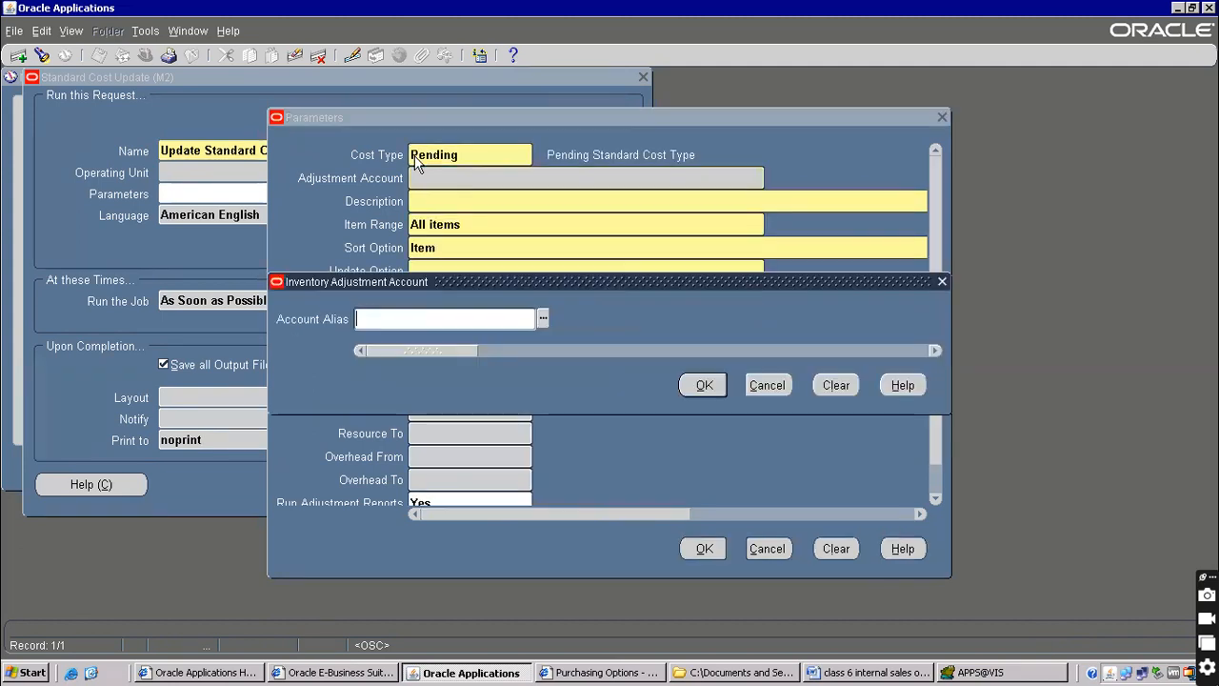
Set the adjustment account alias to Std Cost Var. and the description to 'update cost'
{"action": "type", "text": "s"}
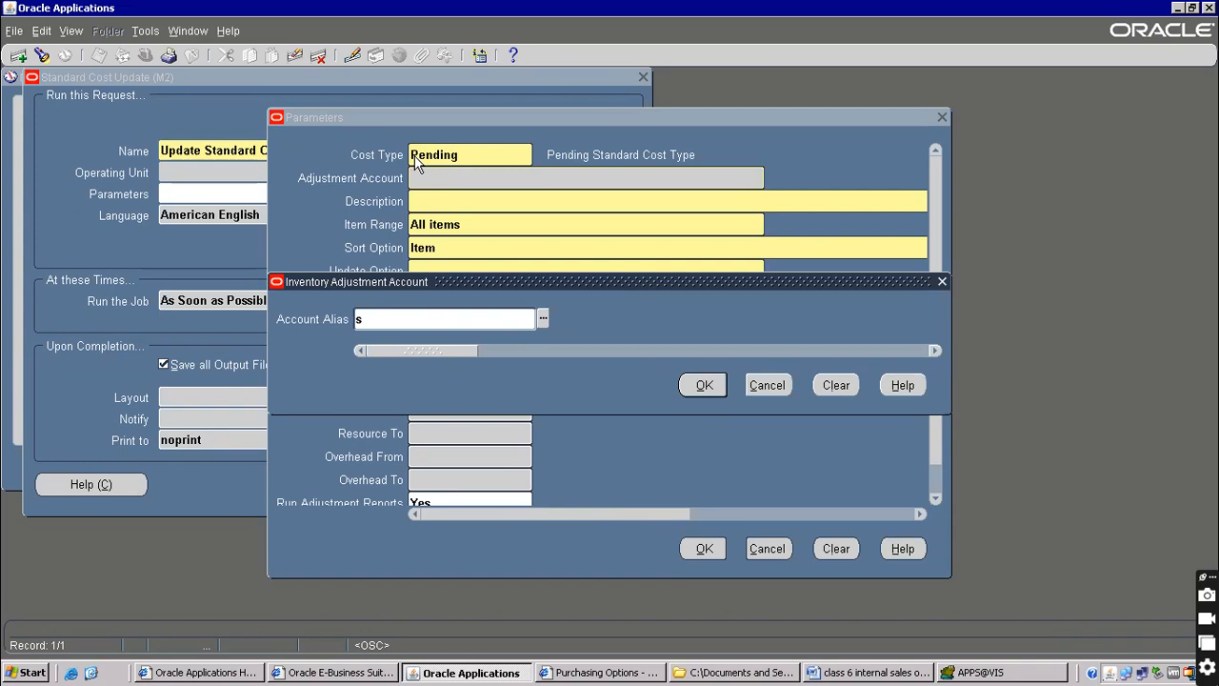
{"action": "key", "text": "Tab"}
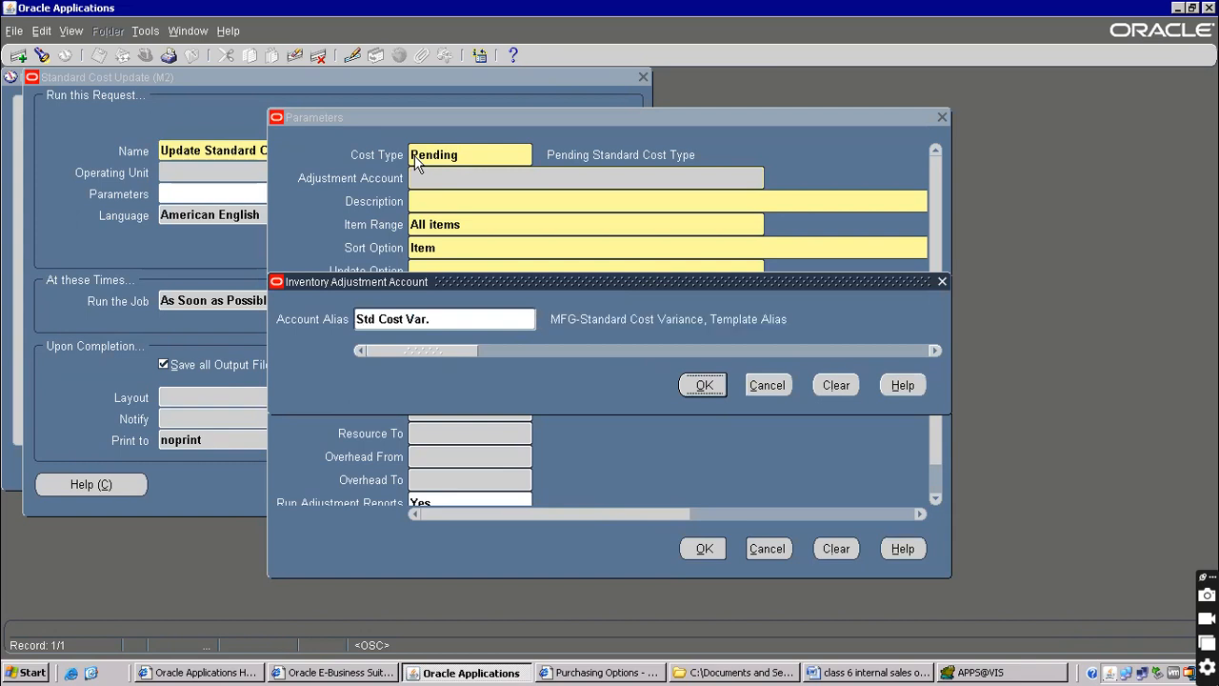
{"action": "left_click", "coordinate": [437, 318]}
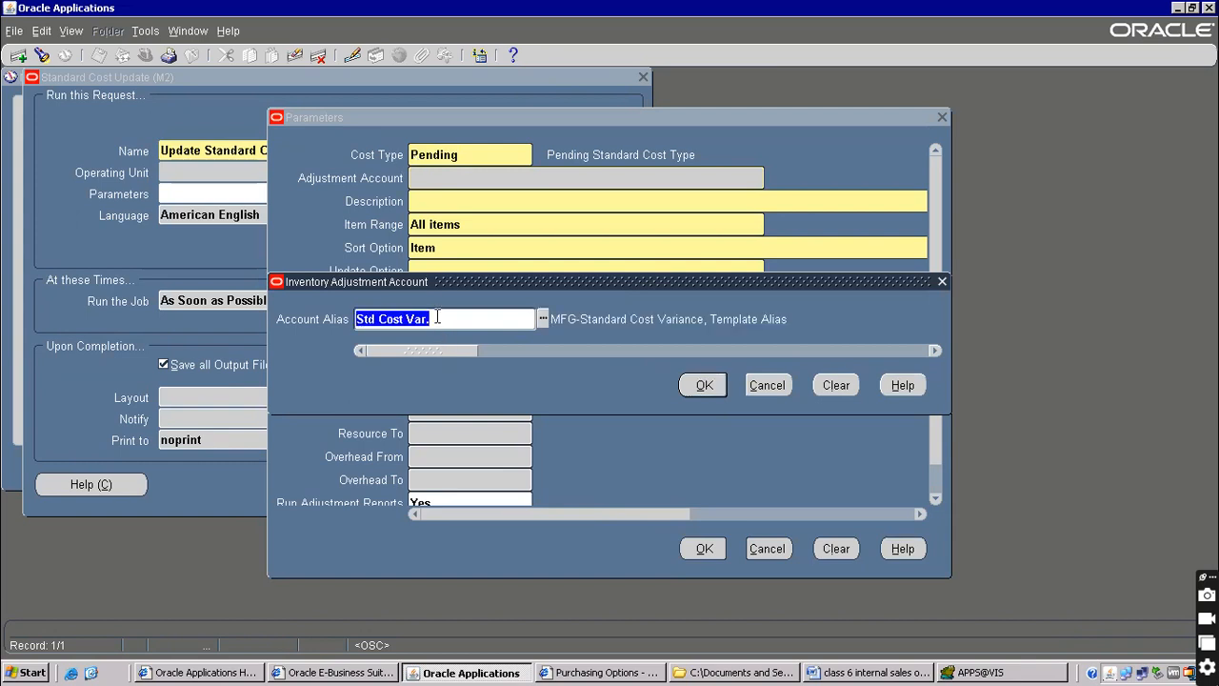
{"action": "type", "text": "s"}
{"action": "key", "text": "Tab"}
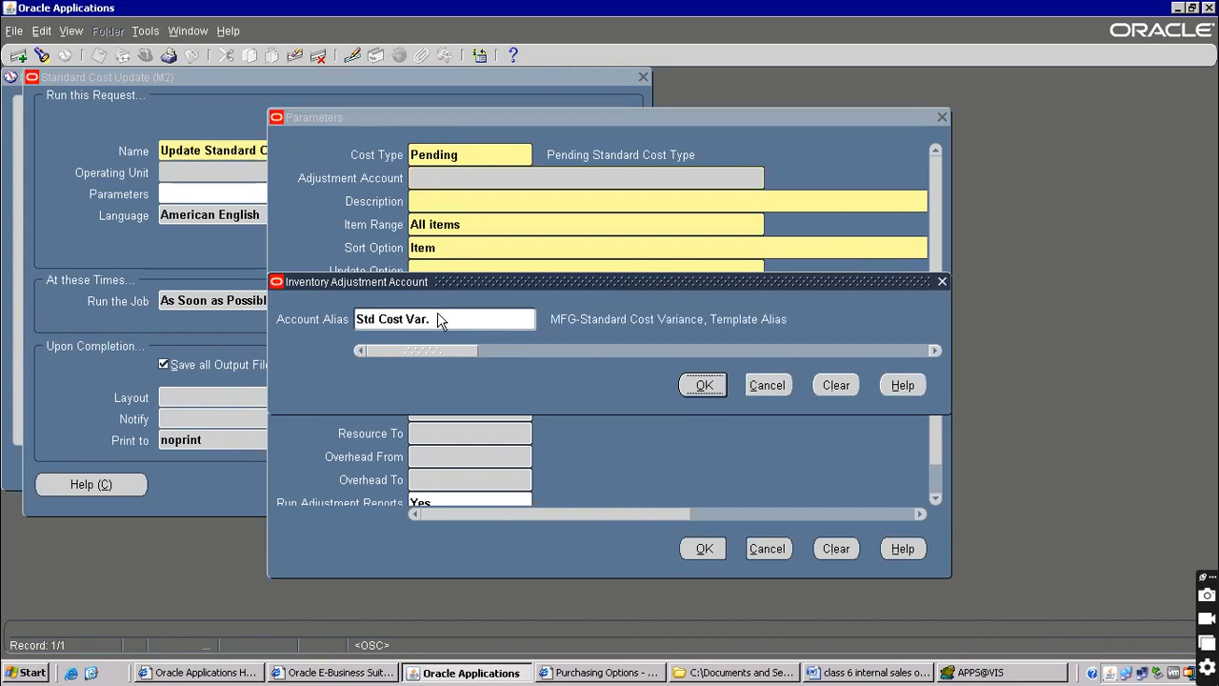
{"action": "left_click", "coordinate": [705, 385]}
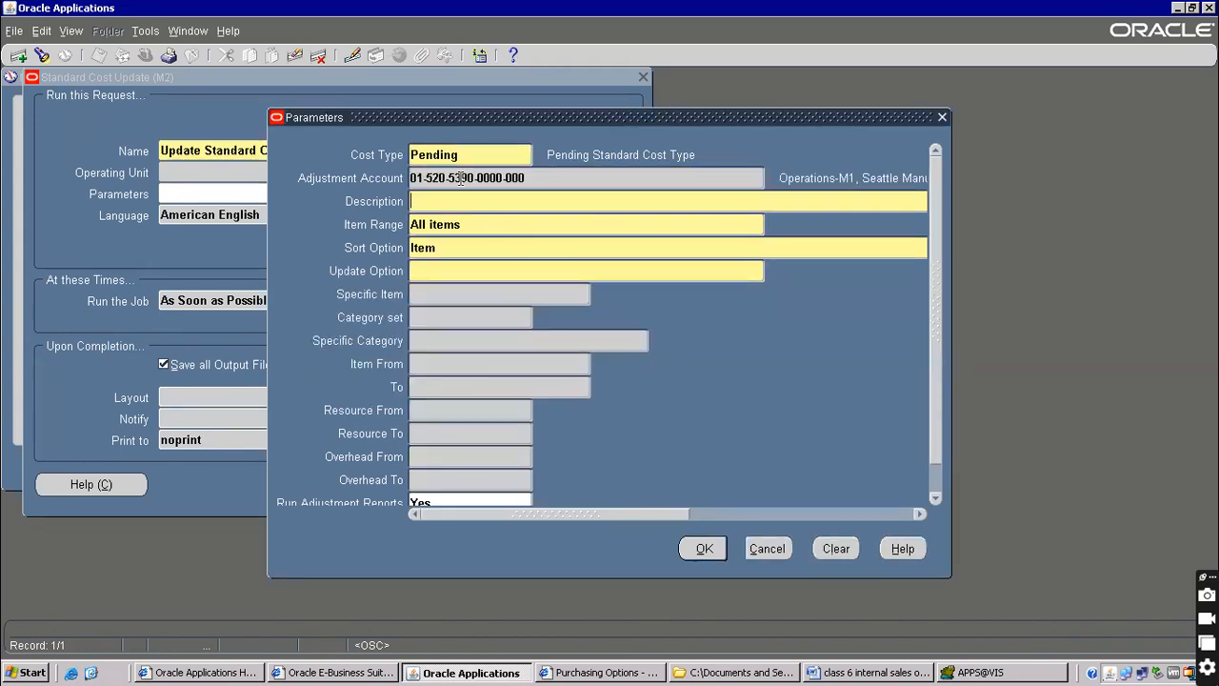
{"action": "left_click", "coordinate": [435, 199]}
{"action": "type", "text": "update cost"}
{"action": "key", "text": "Tab"}
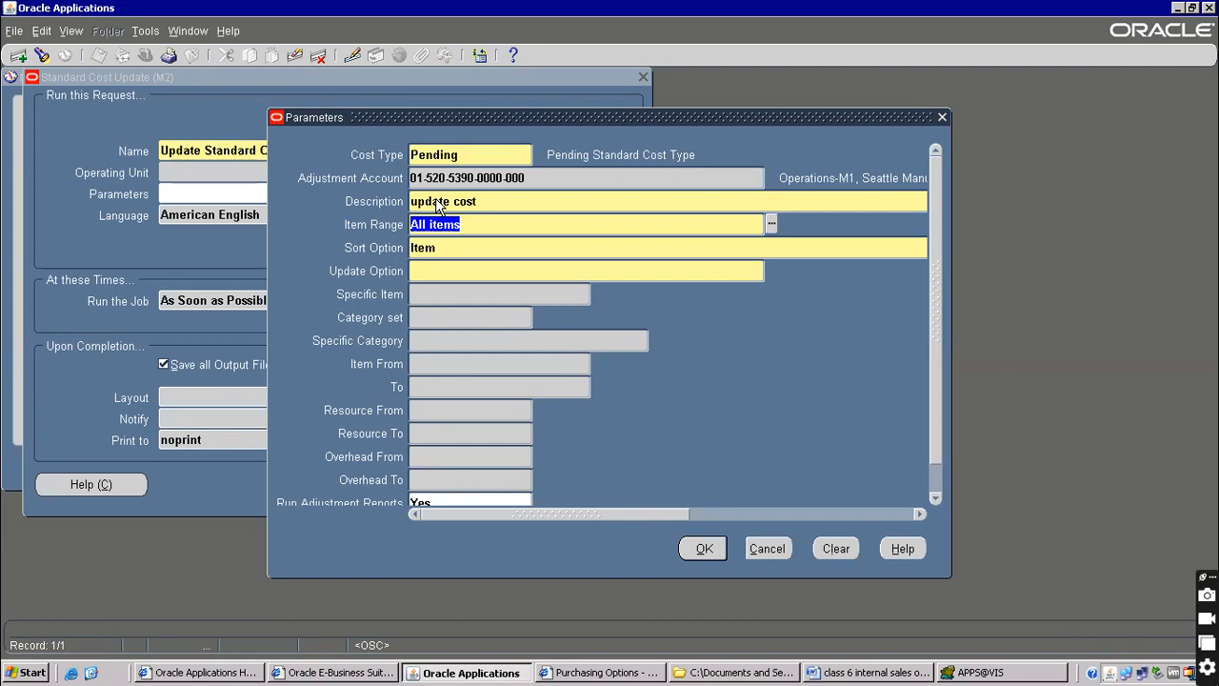
Set the item range to Specific item
{"action": "type", "text": "s"}
{"action": "key", "text": "Tab"}
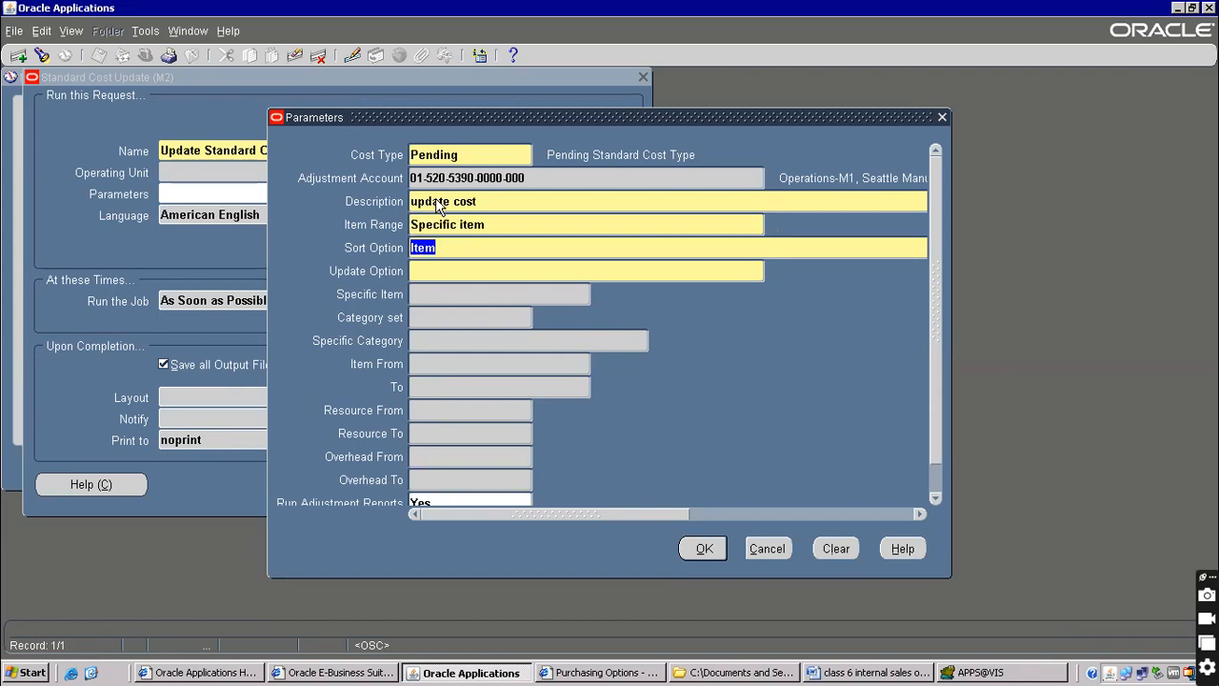
{"action": "left_click", "coordinate": [527, 225]}
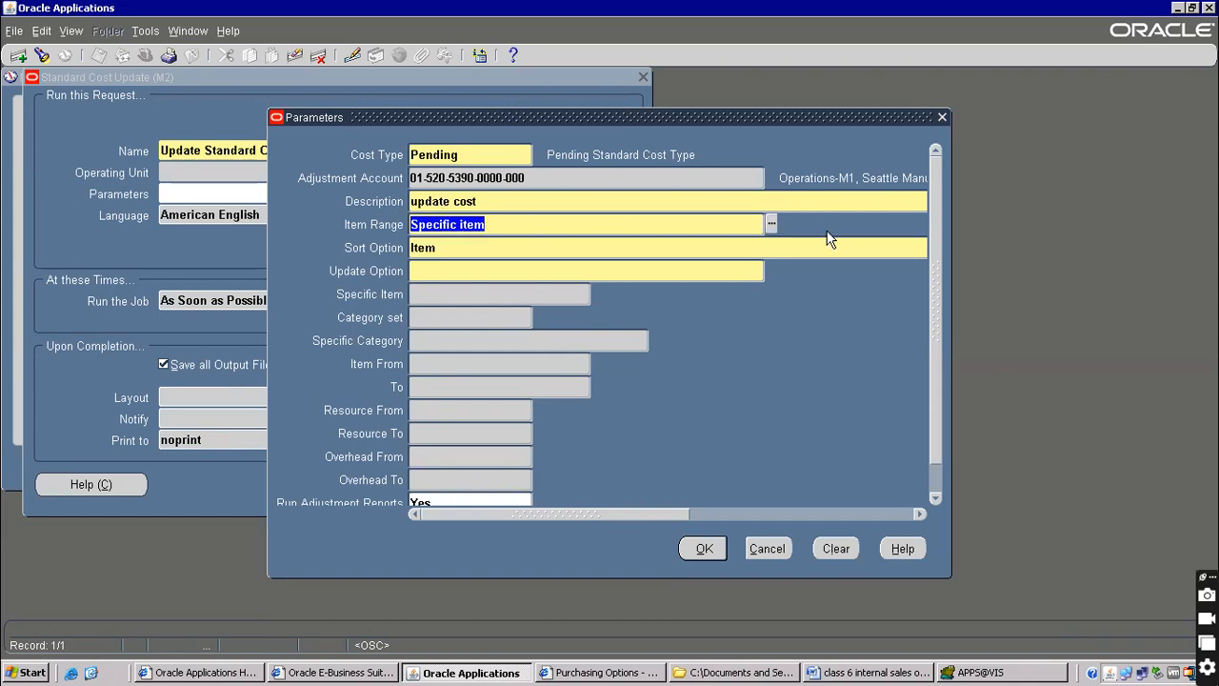
{"action": "left_click", "coordinate": [771, 224]}
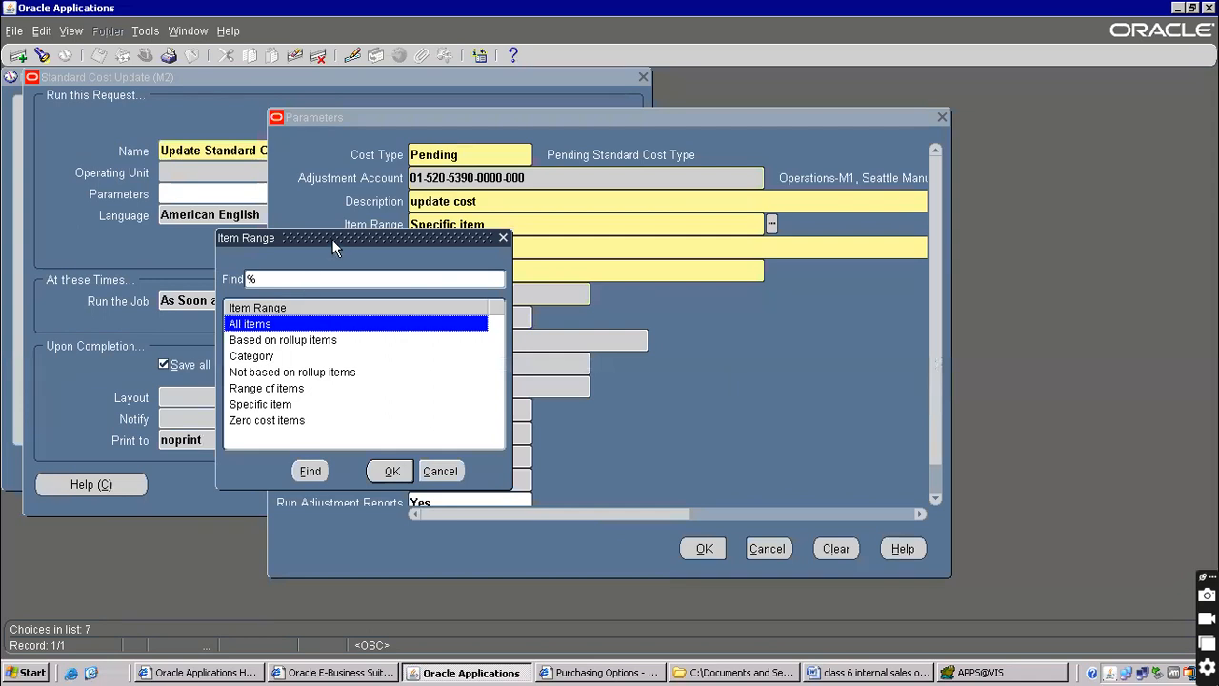
{"action": "left_click_drag", "start_coordinate": [813, 121], "coordinate": [774, 178]}
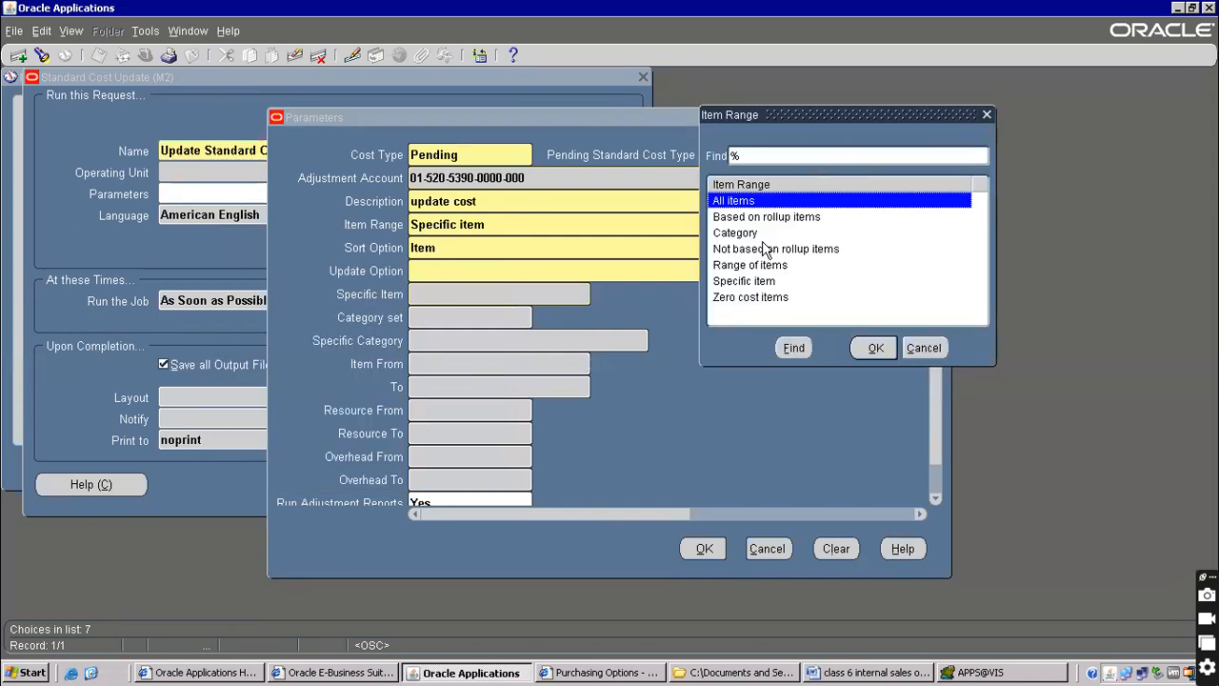
{"action": "left_click", "coordinate": [750, 284]}
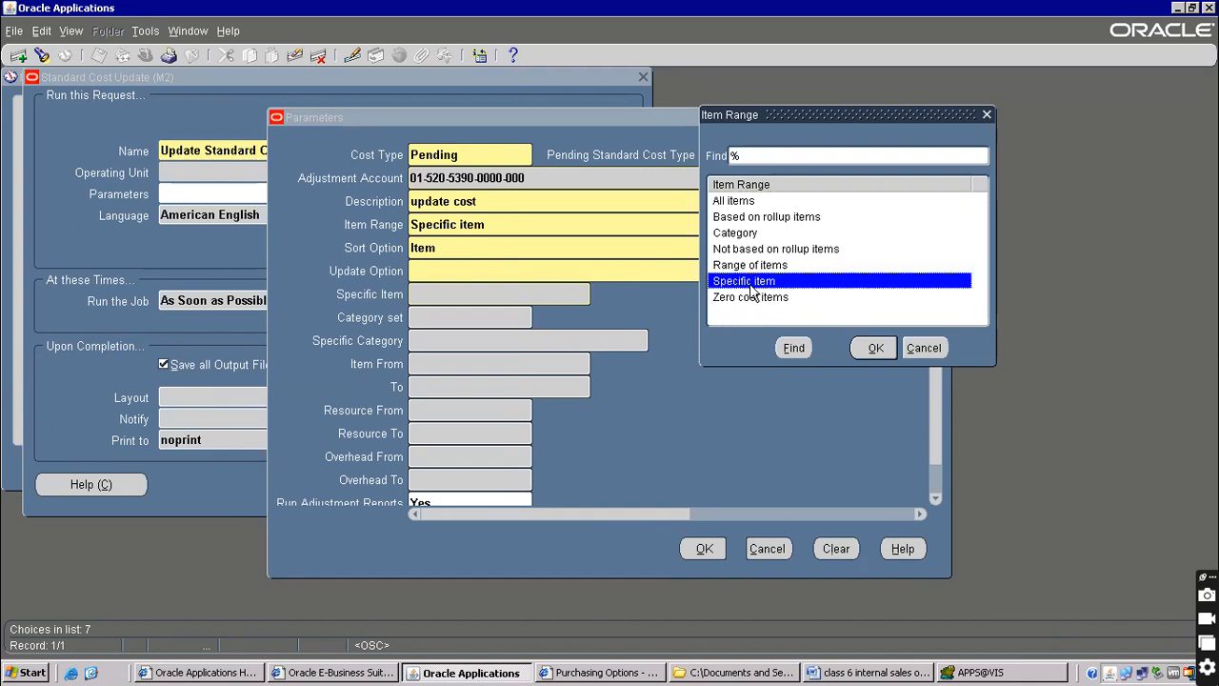
{"action": "double_click", "coordinate": [751, 283]}
Choose Item costs only as the update option for specific item 565656
{"action": "left_click", "coordinate": [460, 274]}
{"action": "left_click", "coordinate": [772, 271]}
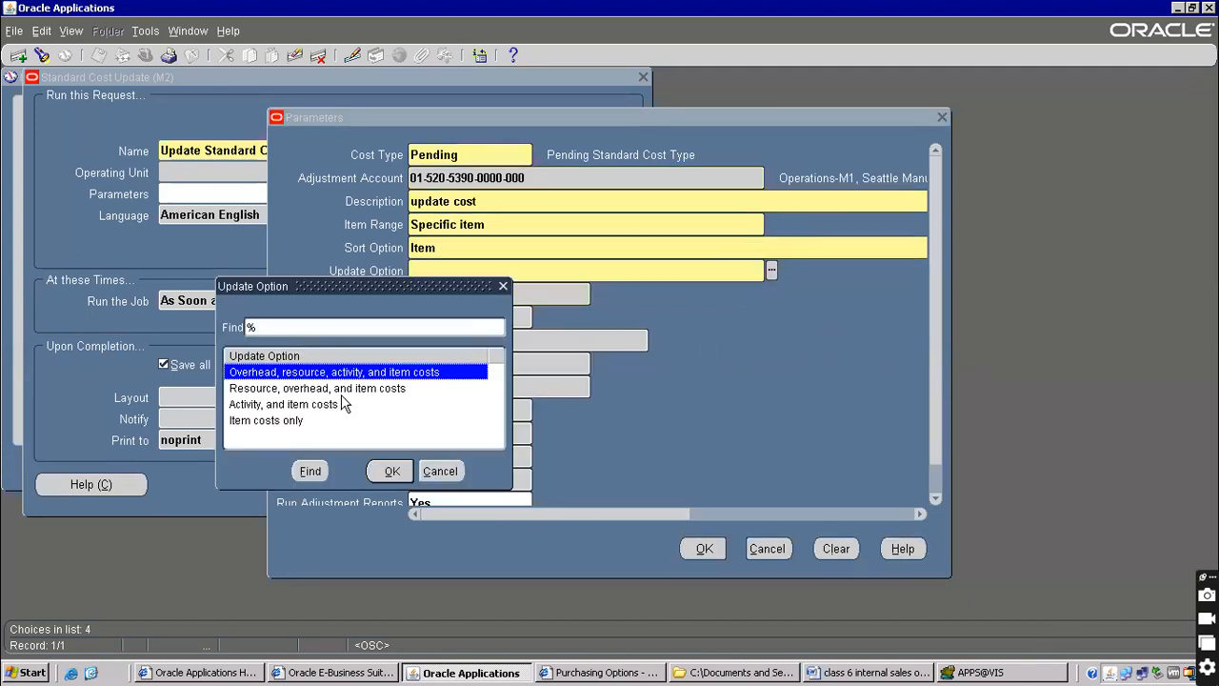
{"action": "double_click", "coordinate": [263, 424]}
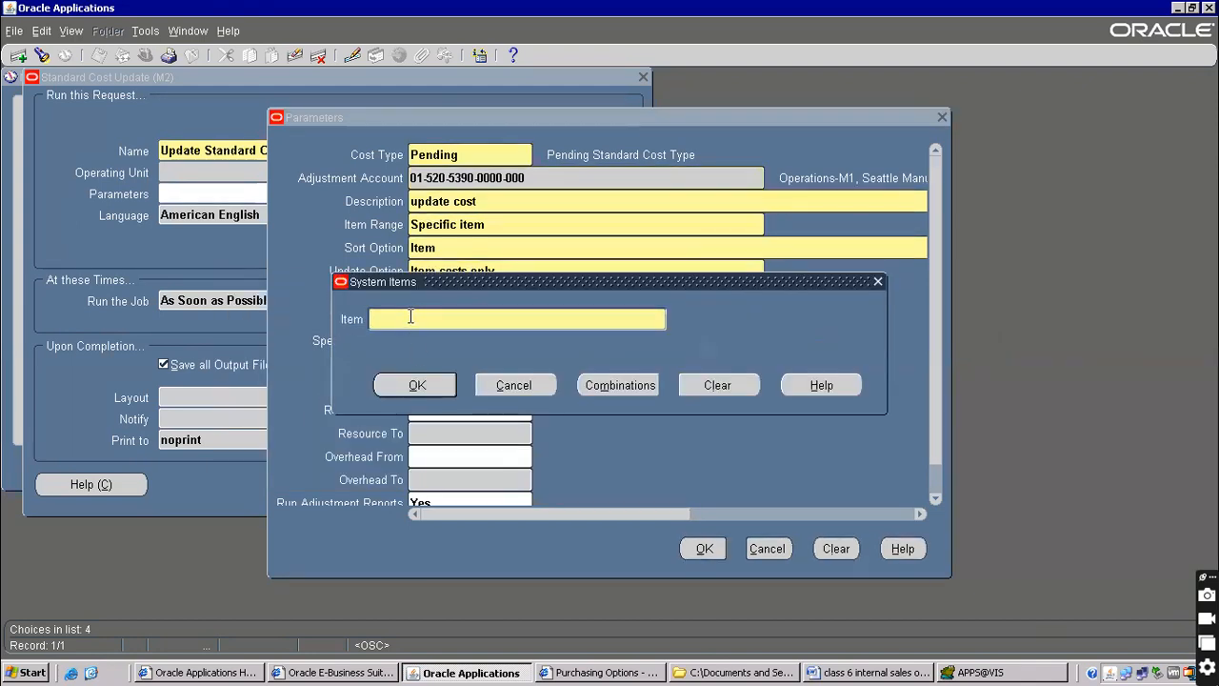
{"action": "type", "text": "565656"}
{"action": "left_click", "coordinate": [404, 383]}
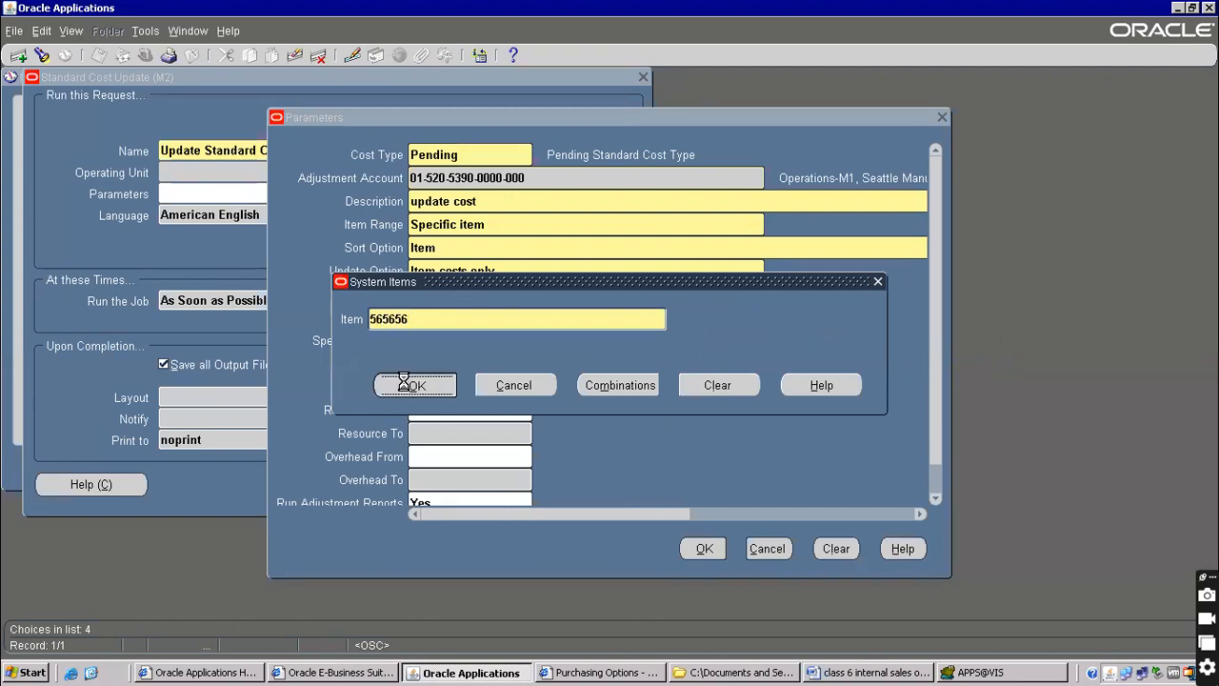
{"action": "left_click", "coordinate": [720, 387]}
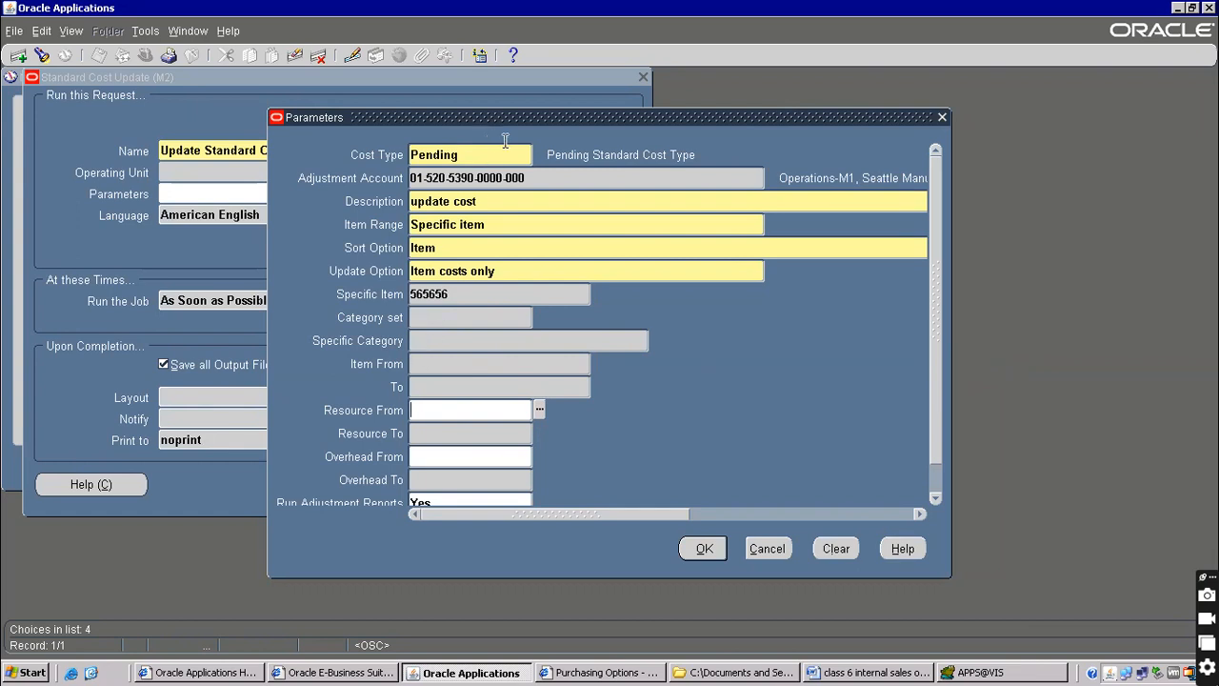
Restart the parameters with Pending cost type, Std Cost Var. alias and a placeholder description
{"action": "left_click", "coordinate": [759, 542]}
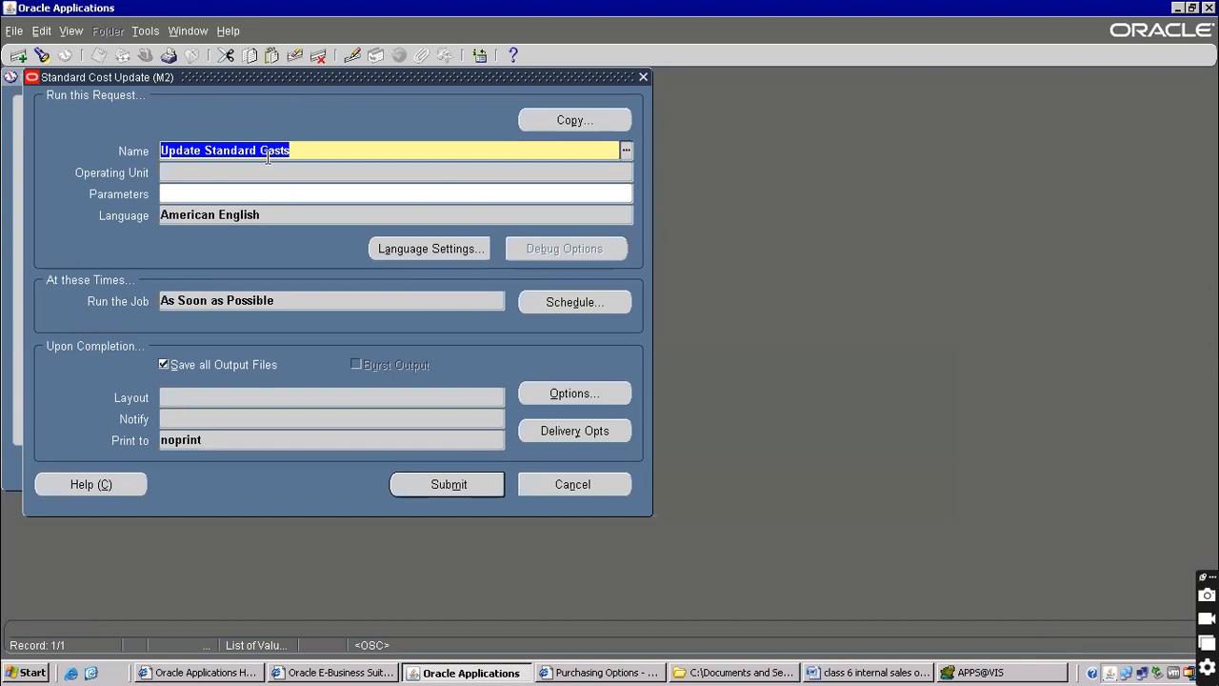
{"action": "key", "text": "Tab"}
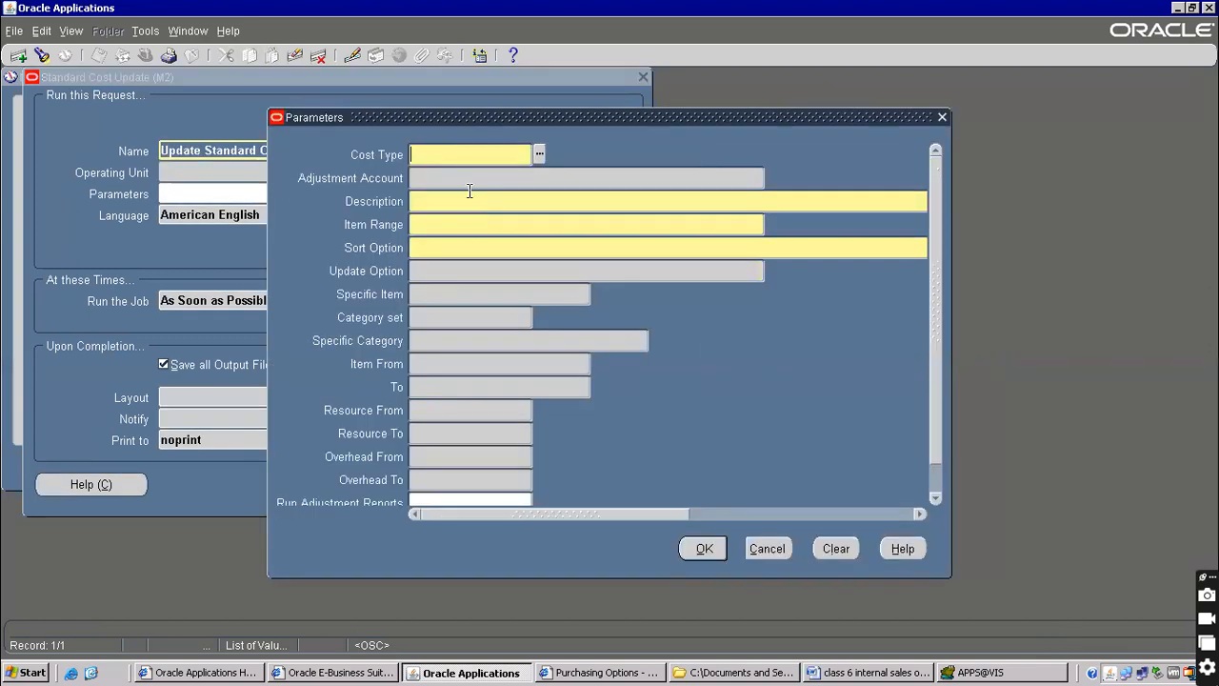
{"action": "type", "text": "pending"}
{"action": "key", "text": "Tab"}
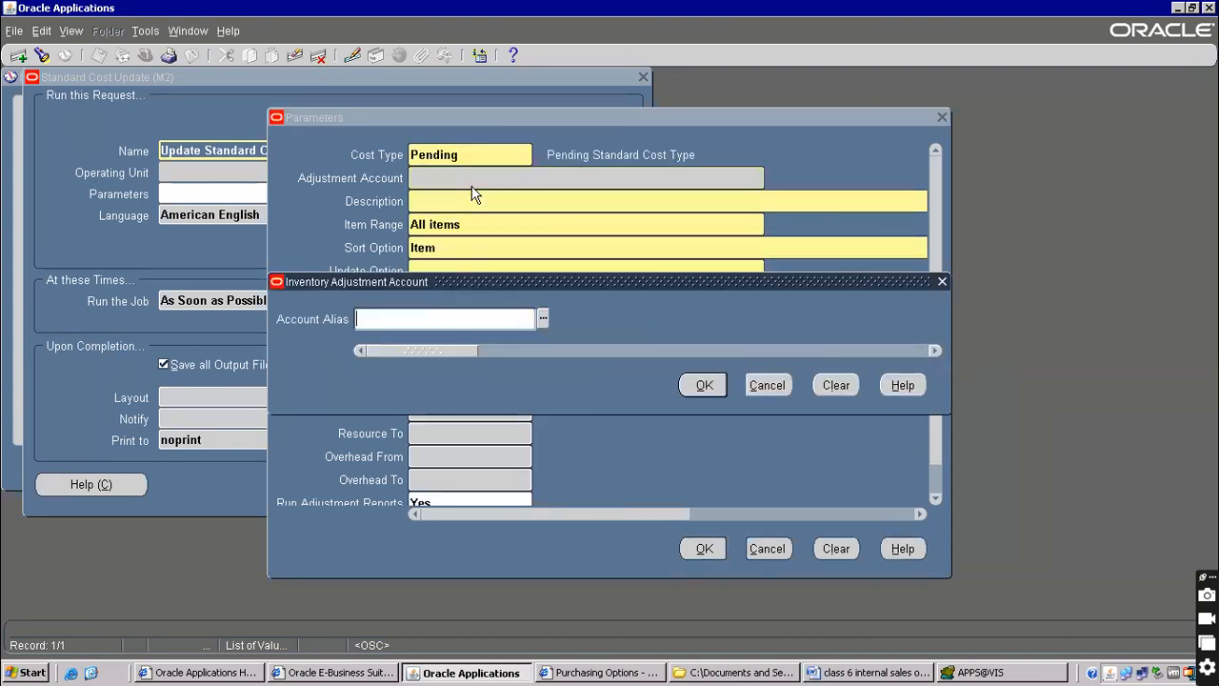
{"action": "type", "text": "std"}
{"action": "key", "text": "Tab"}
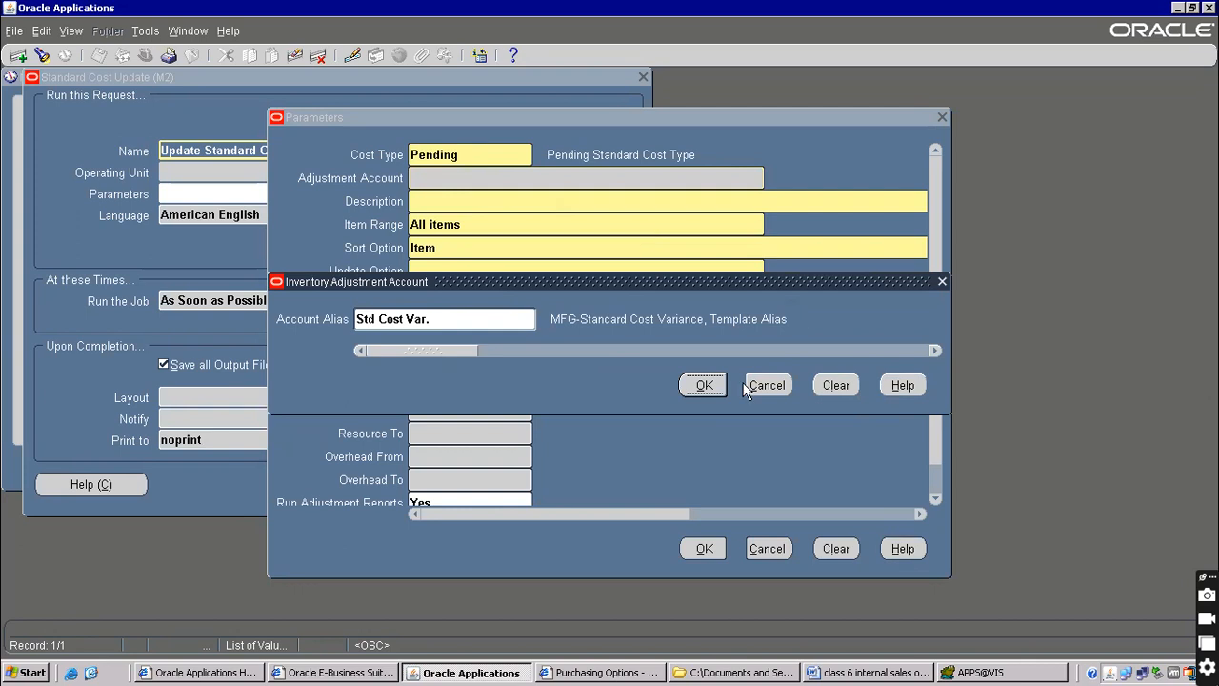
{"action": "left_click", "coordinate": [704, 385]}
{"action": "type", "text": "fssdfsd"}
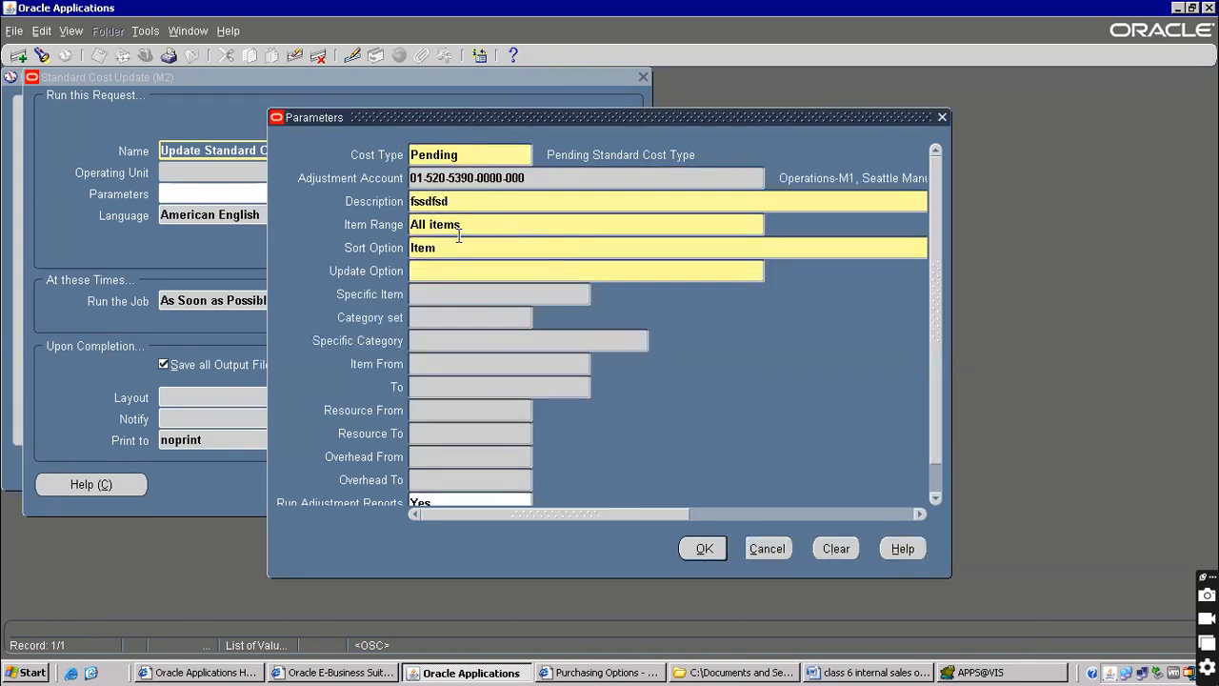
{"action": "key", "text": "Tab"}
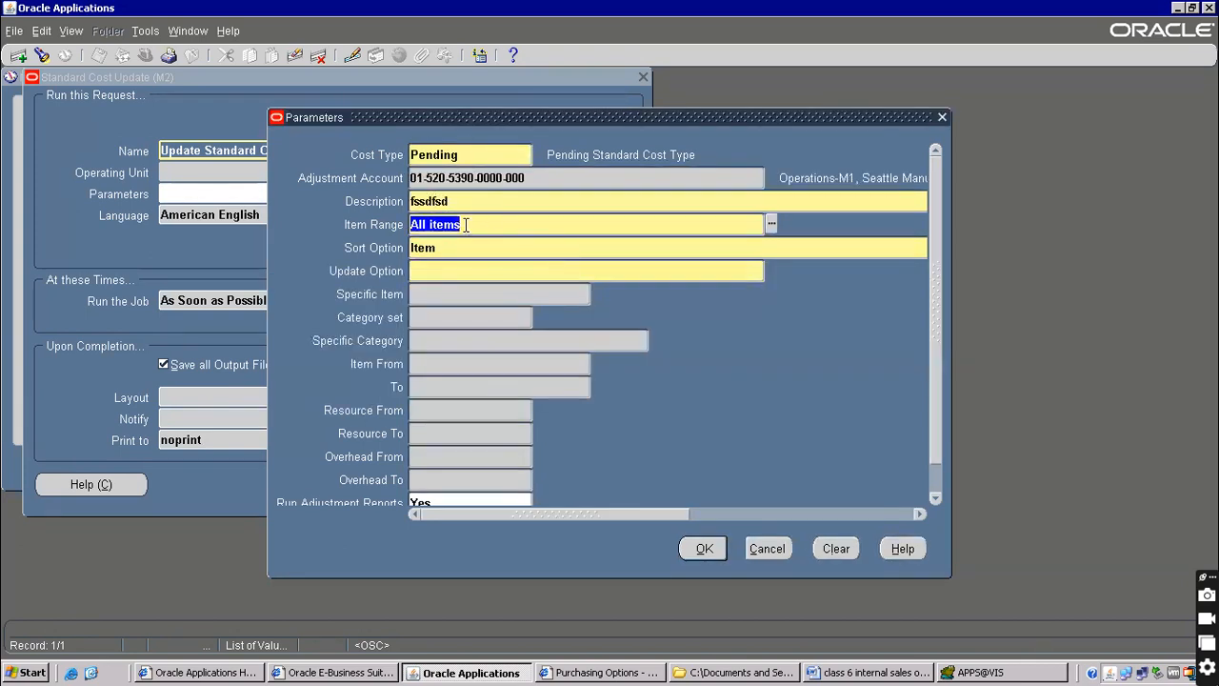
Set Specific item 565656, updating overhead, resource, activity and item costs, and confirm
{"action": "type", "text": "s"}
{"action": "key", "text": "Tab"}
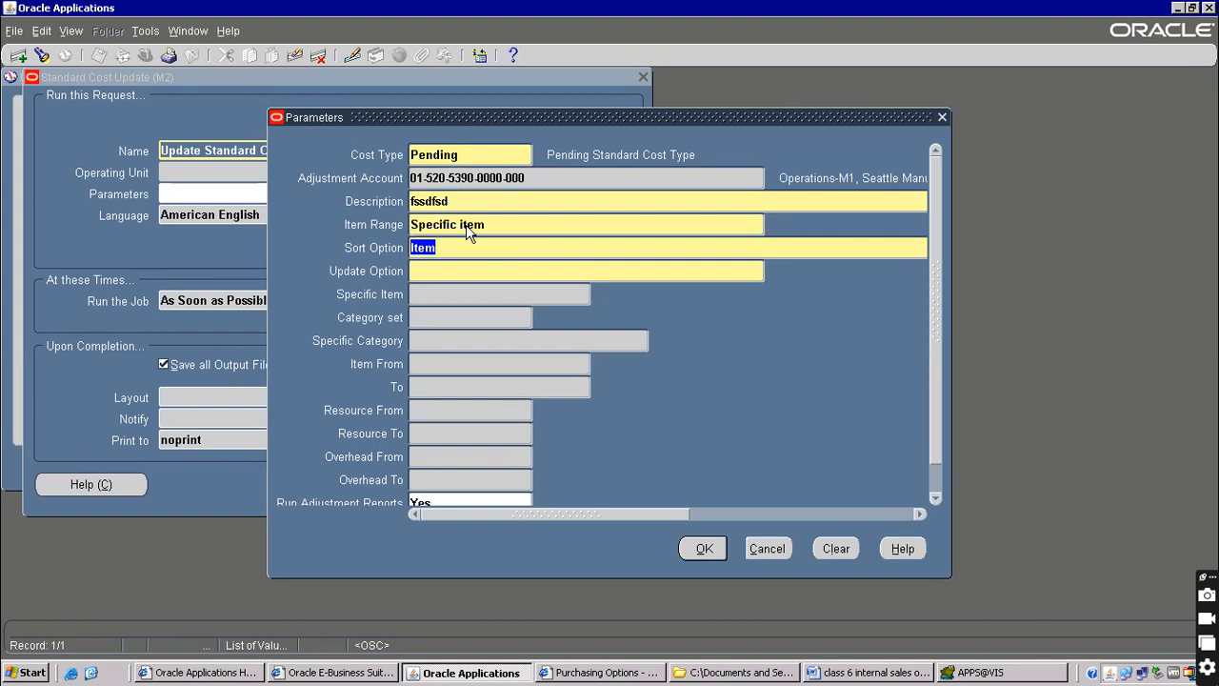
{"action": "key", "text": "Tab"}
{"action": "type", "text": "%"}
{"action": "key", "text": "Tab"}
{"action": "key", "text": "Return"}
{"action": "key", "text": "Return"}
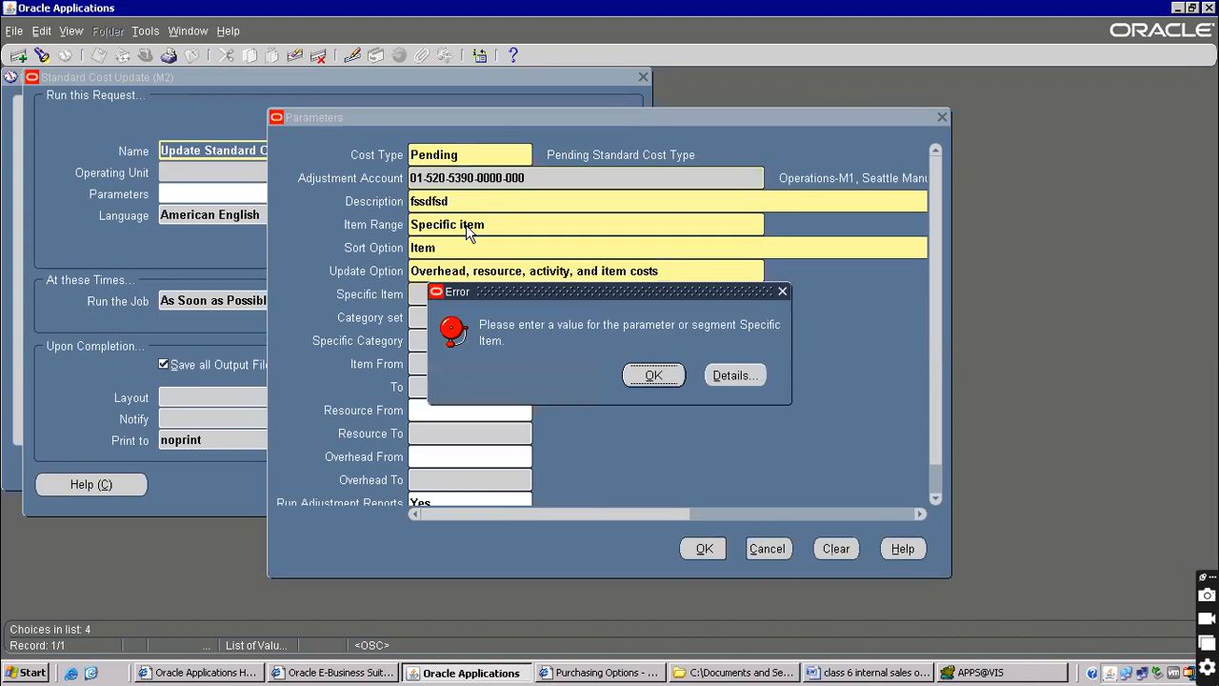
{"action": "key", "text": "Return"}
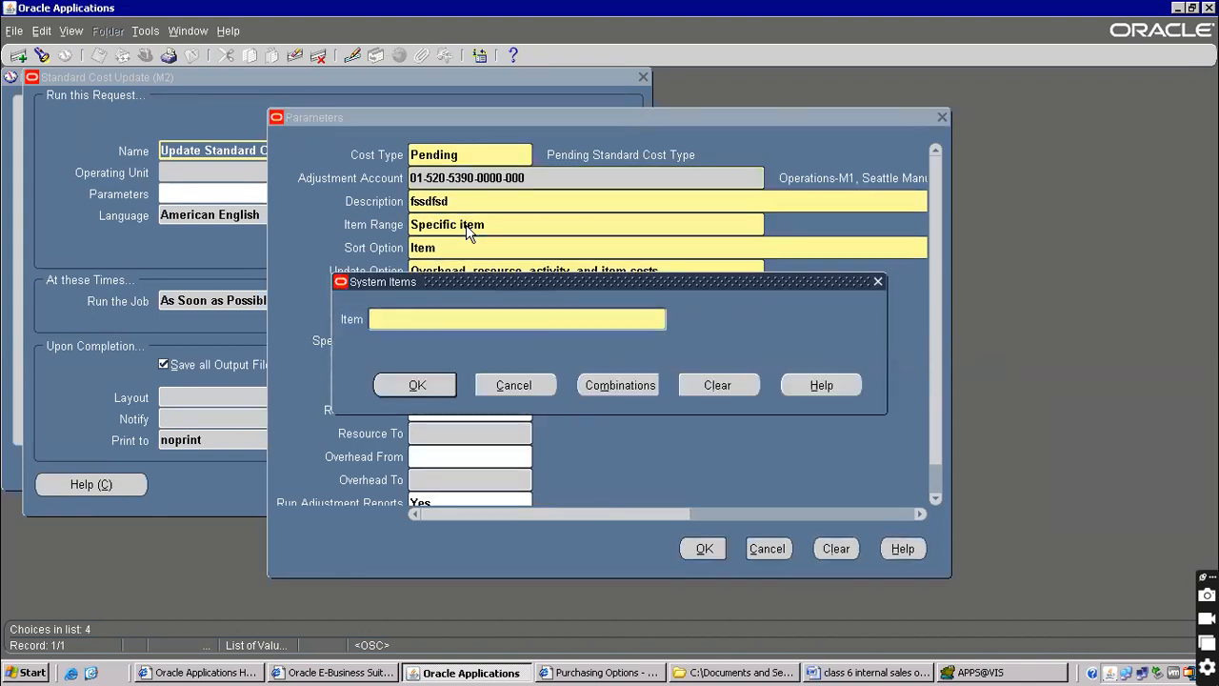
{"action": "type", "text": "565656"}
{"action": "key", "text": "Tab"}
{"action": "key", "text": "Return"}
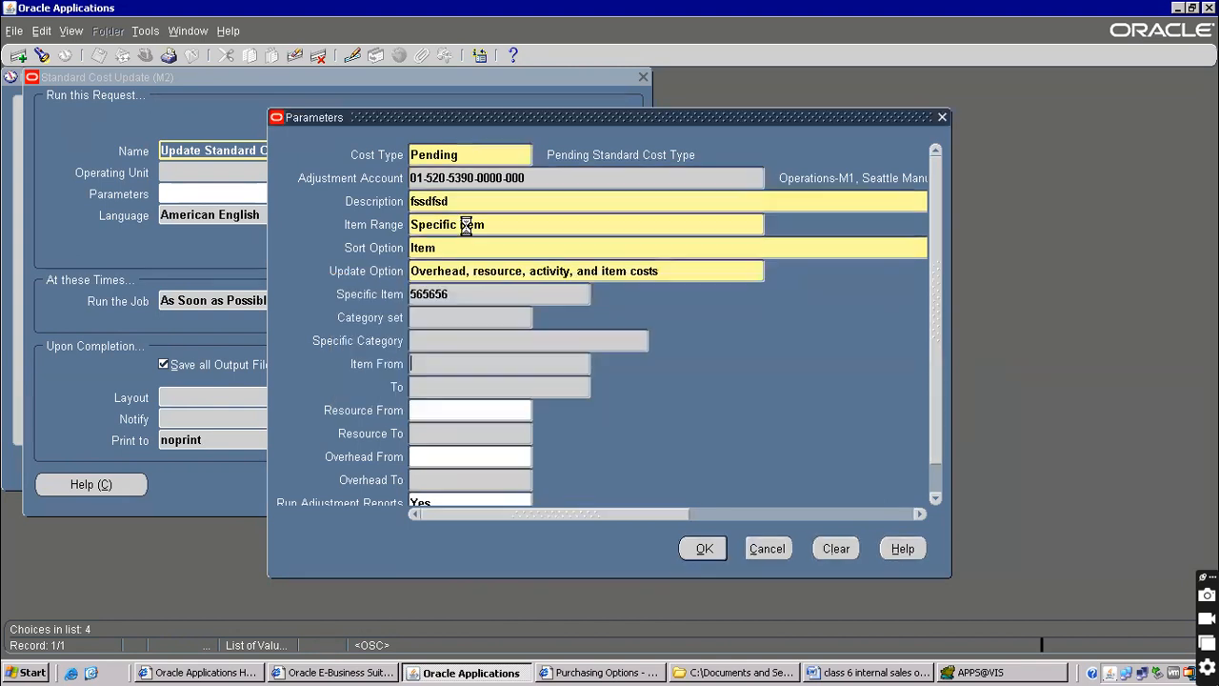
{"action": "left_click", "coordinate": [768, 386]}
{"action": "left_click", "coordinate": [703, 549]}
Submit the standard cost update request, decline another, and list submitted requests
{"action": "left_click", "coordinate": [422, 487]}
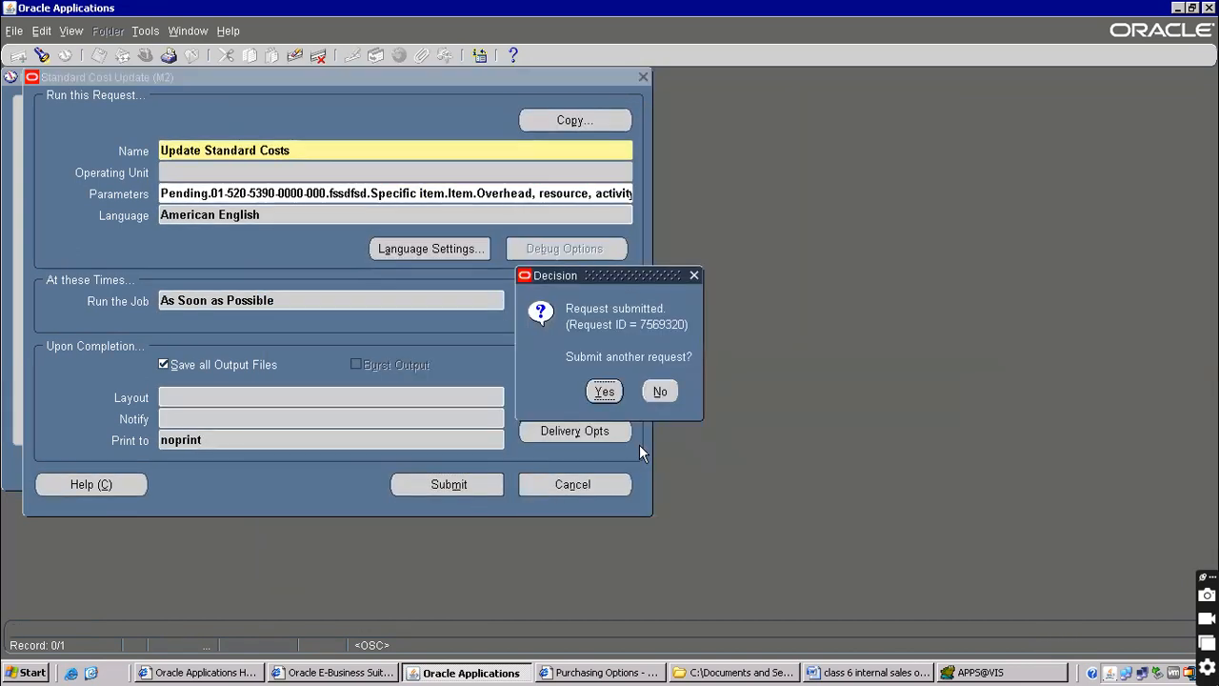
{"action": "left_click", "coordinate": [677, 398]}
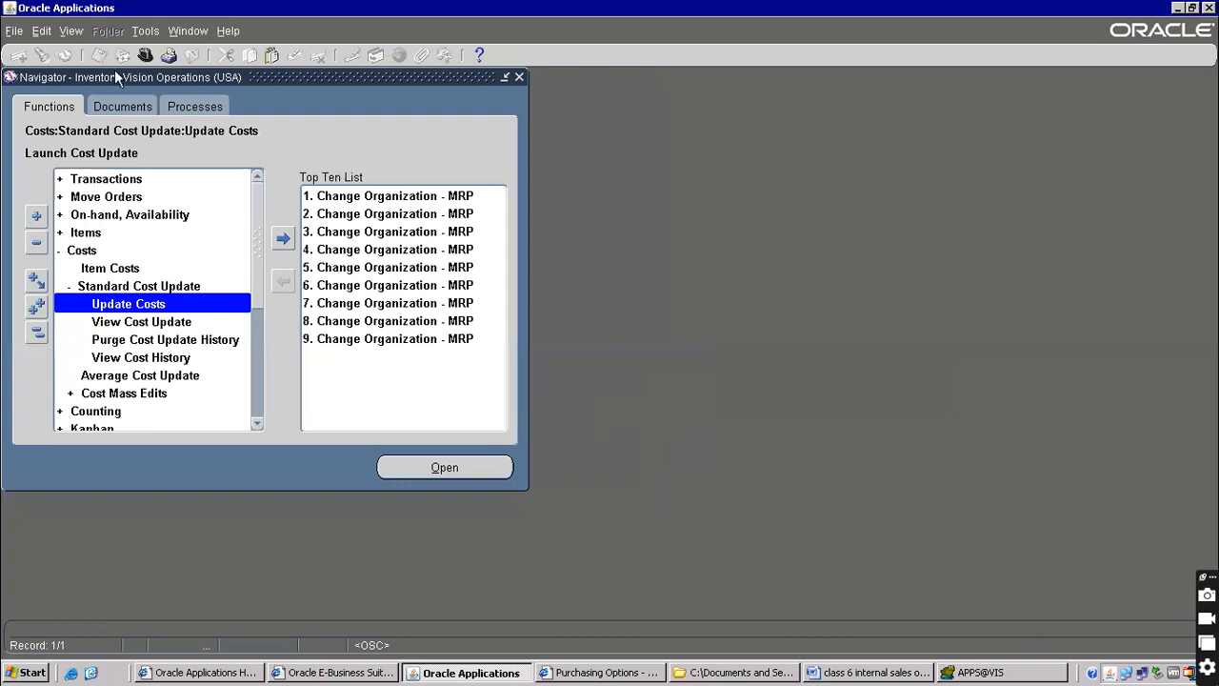
{"action": "left_click", "coordinate": [71, 30]}
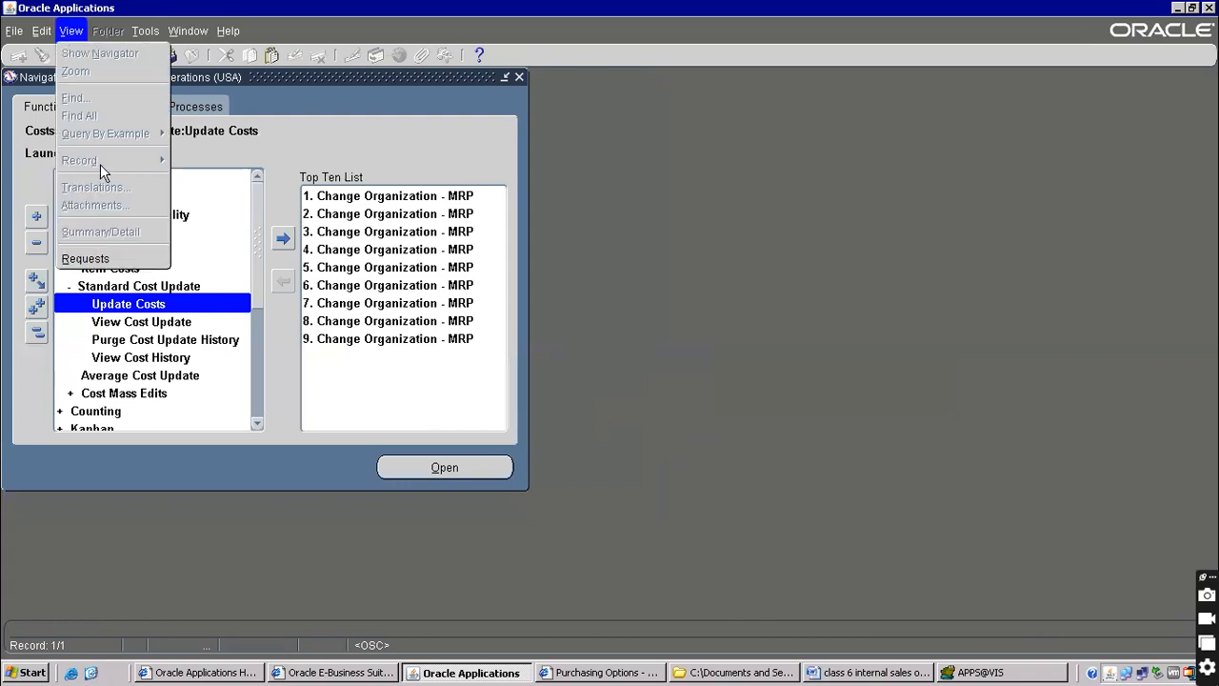
{"action": "left_click", "coordinate": [88, 253]}
{"action": "left_click", "coordinate": [544, 462]}
{"action": "left_click", "coordinate": [127, 109]}
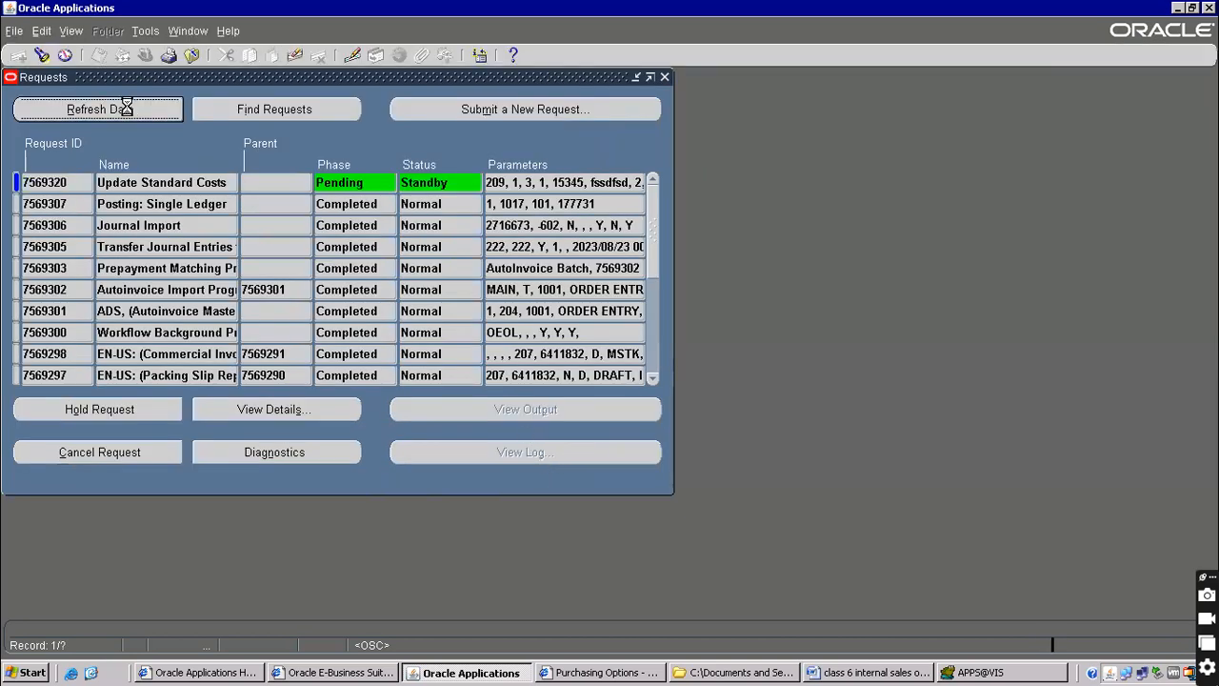
Refresh request statuses until Update Standard Costs completes, then close the Requests window
{"action": "left_click", "coordinate": [429, 181]}
{"action": "left_click", "coordinate": [100, 101]}
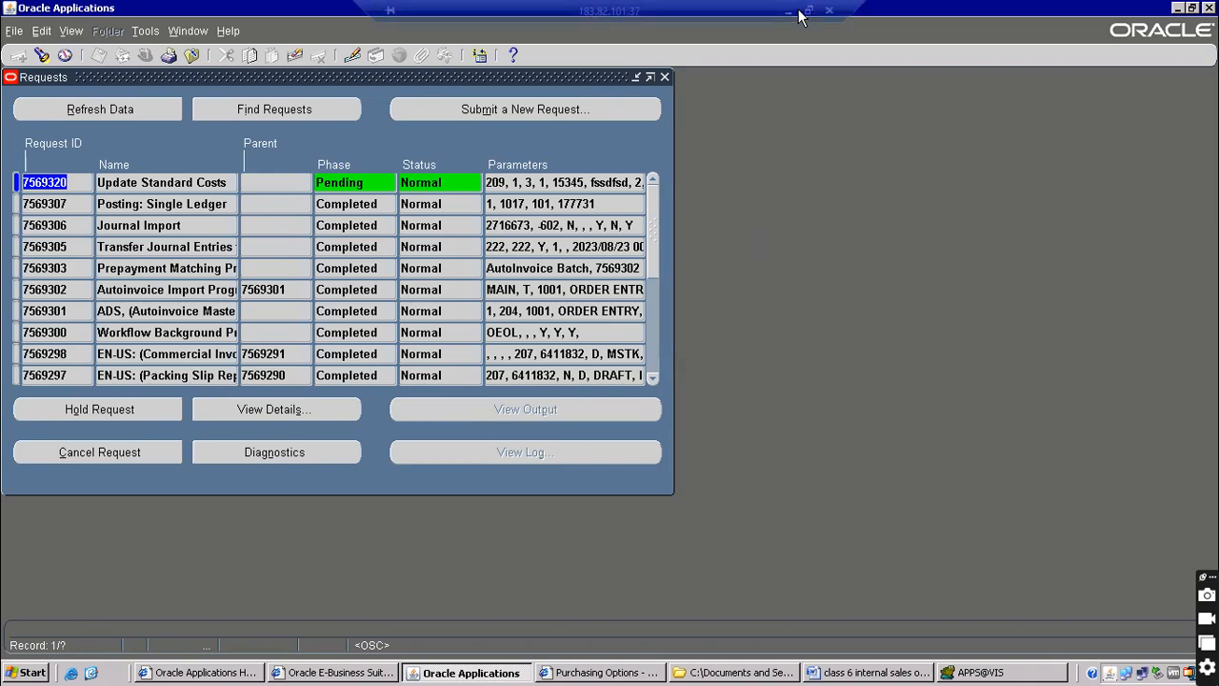
{"action": "left_click", "coordinate": [786, 18]}
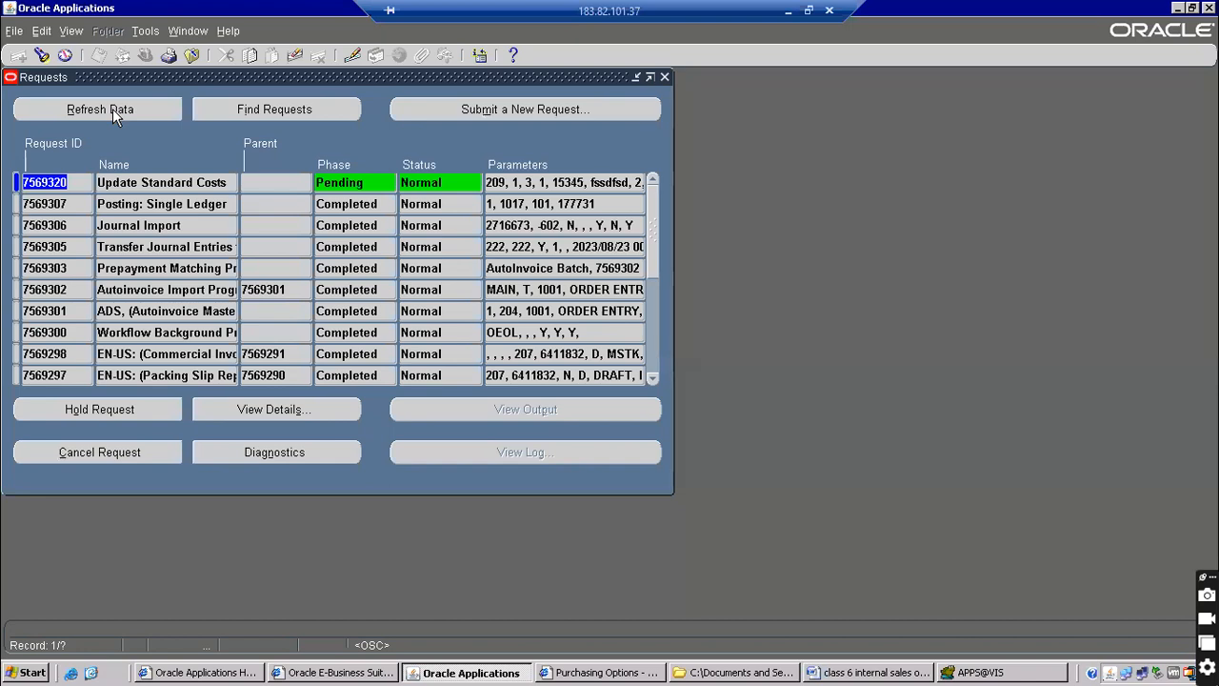
{"action": "left_click", "coordinate": [112, 108]}
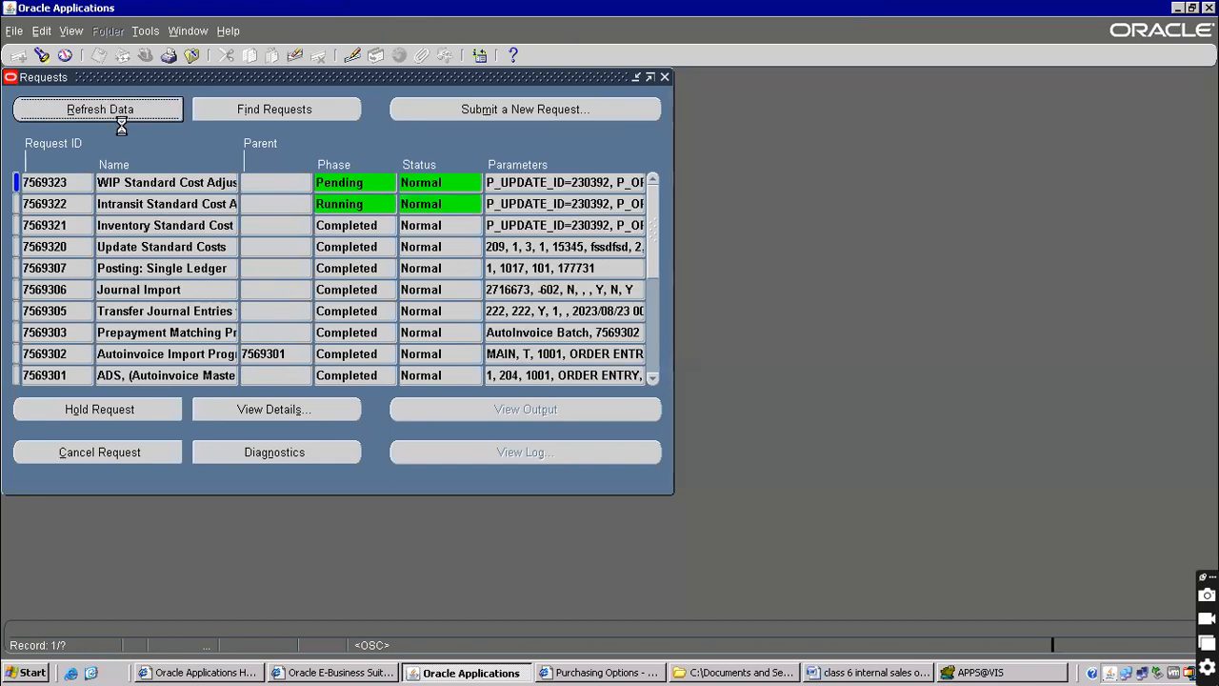
{"action": "left_click", "coordinate": [122, 114]}
{"action": "left_click", "coordinate": [121, 110]}
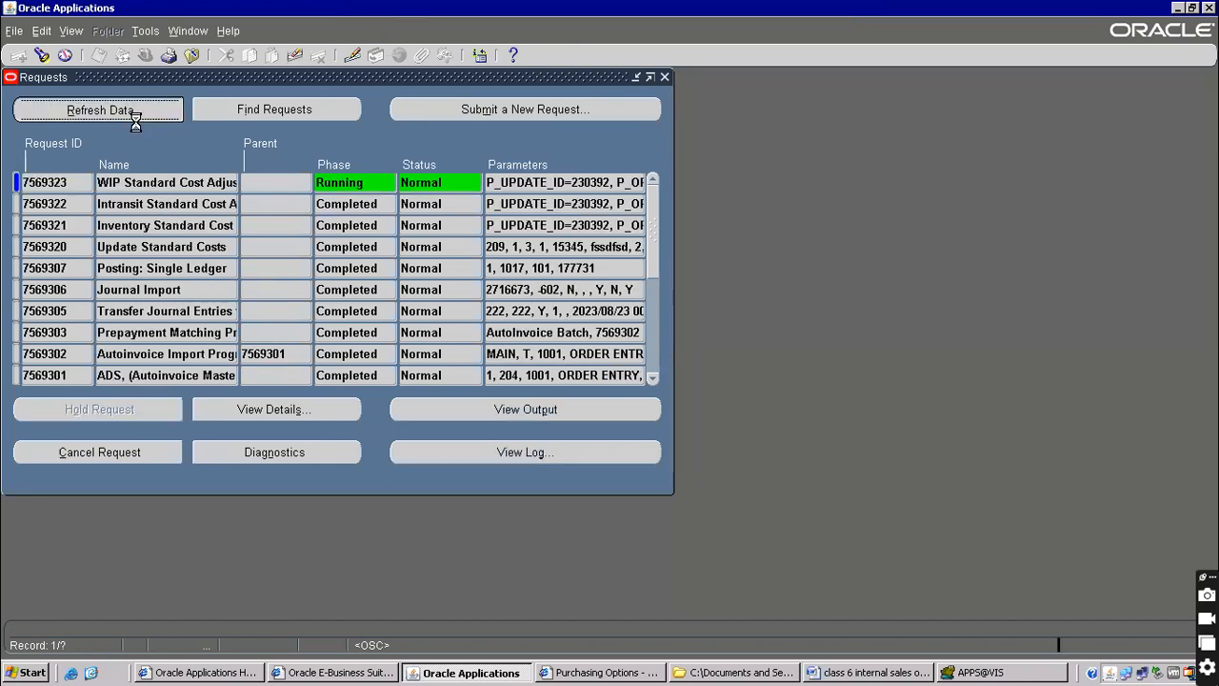
{"action": "left_click", "coordinate": [167, 111]}
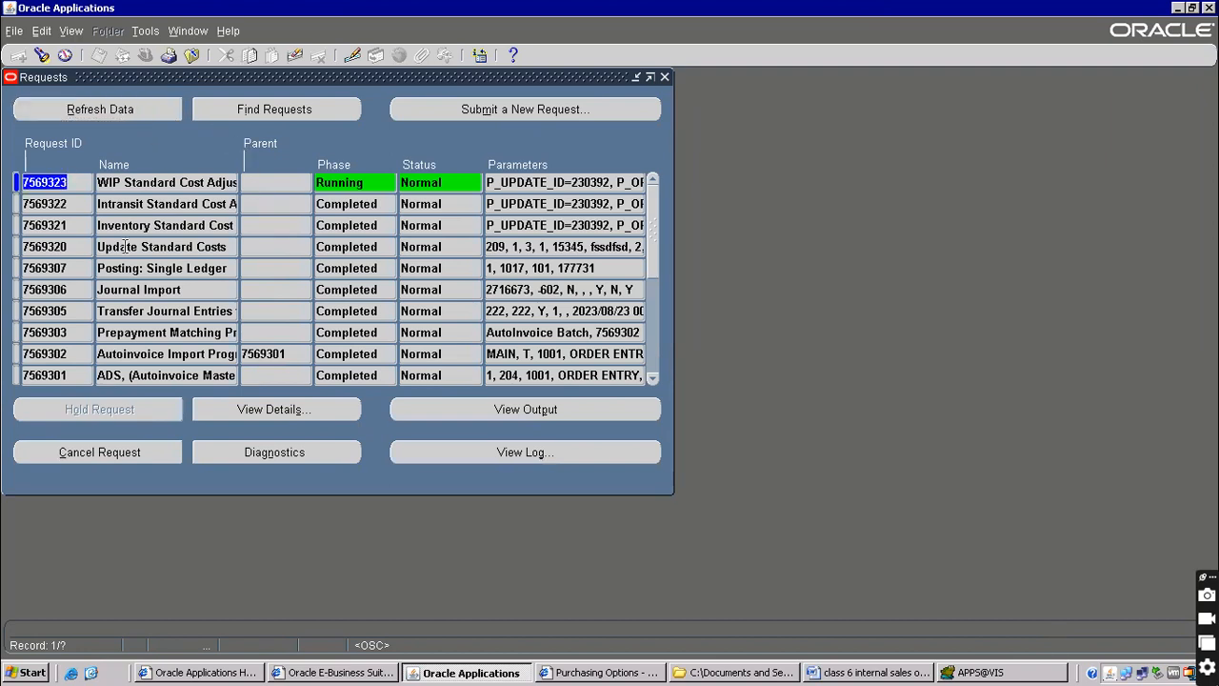
{"action": "left_click", "coordinate": [194, 56]}
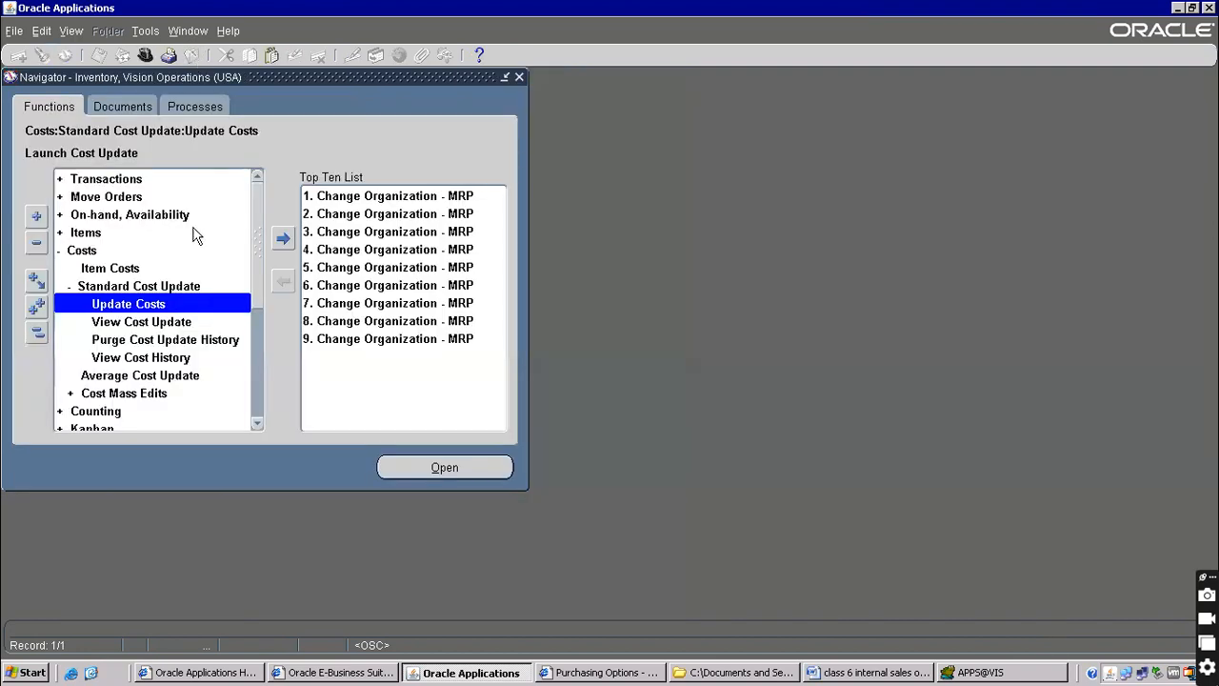
Open the Item Costs form and find the cost records for item 565656
{"action": "left_click", "coordinate": [80, 252]}
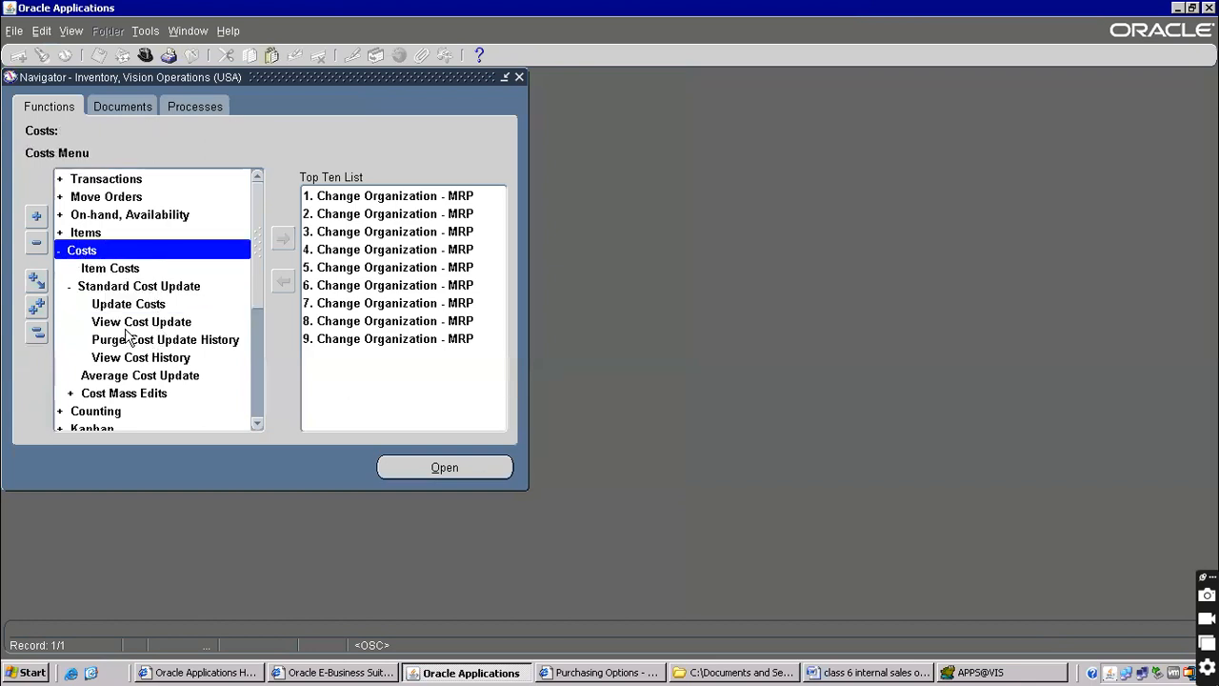
{"action": "left_click", "coordinate": [118, 270]}
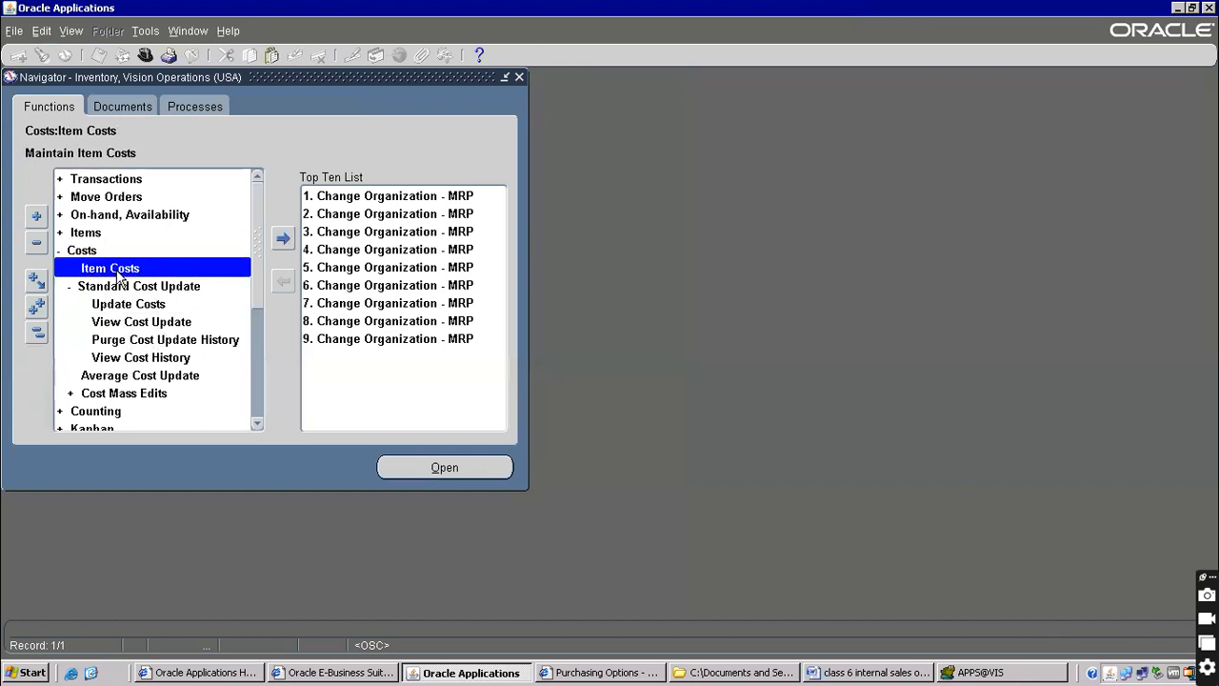
{"action": "double_click", "coordinate": [118, 270]}
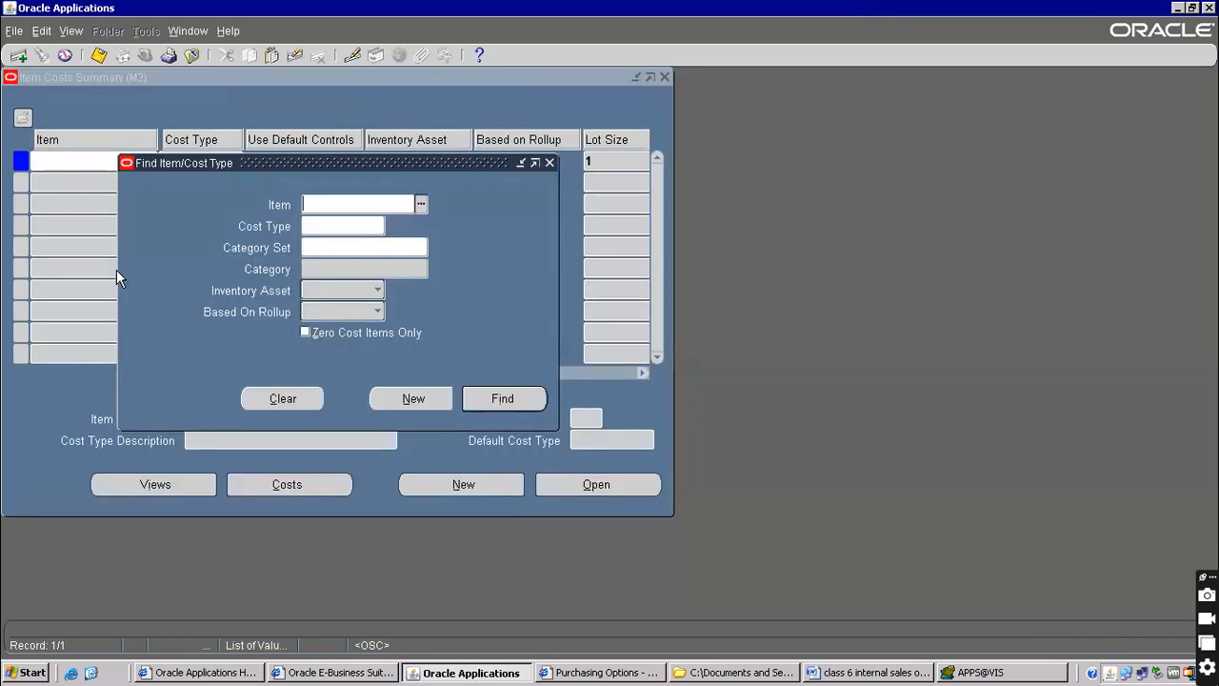
{"action": "type", "text": "565656"}
{"action": "key", "text": "Return"}
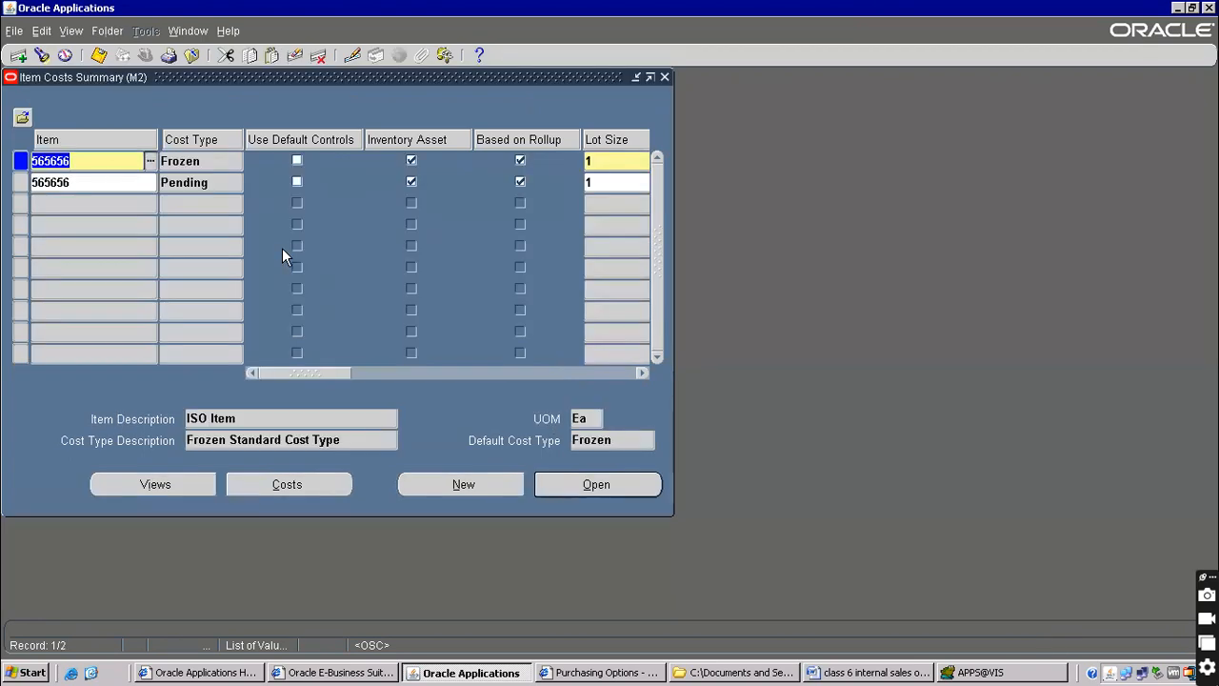
Open the Frozen cost elements of 565656 and move to the Material rate
{"action": "left_click", "coordinate": [184, 181]}
{"action": "left_click", "coordinate": [183, 161]}
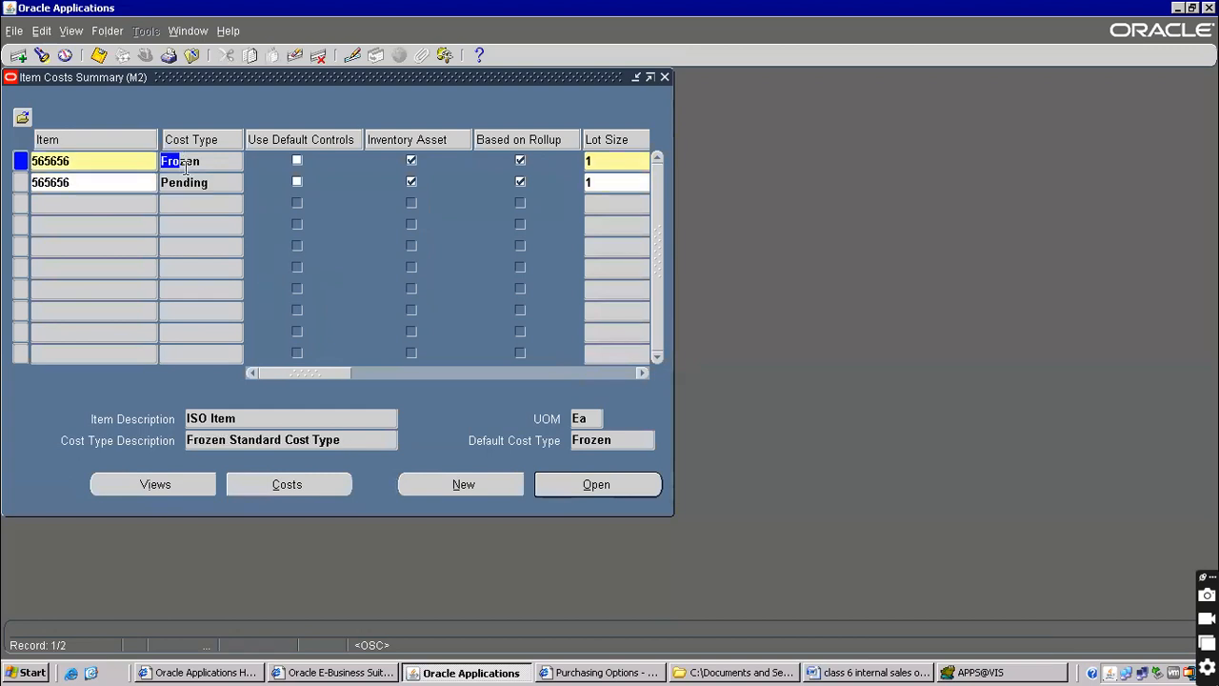
{"action": "left_click", "coordinate": [170, 153]}
{"action": "left_click", "coordinate": [597, 485]}
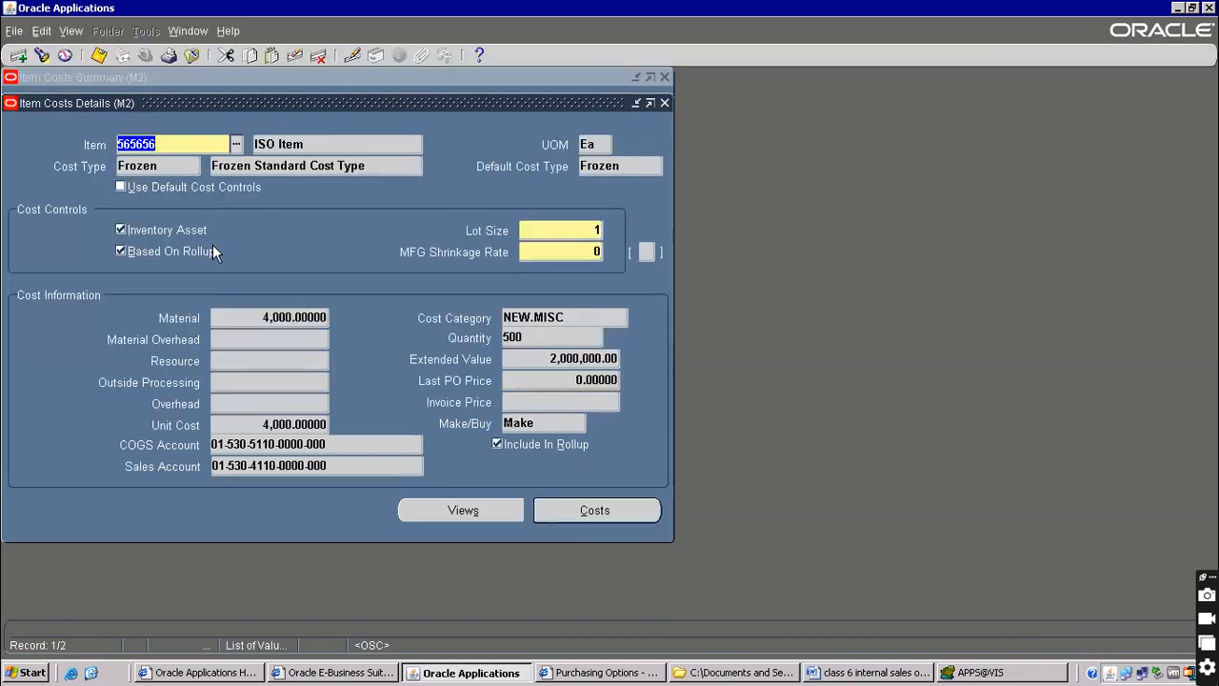
{"action": "left_click", "coordinate": [577, 511]}
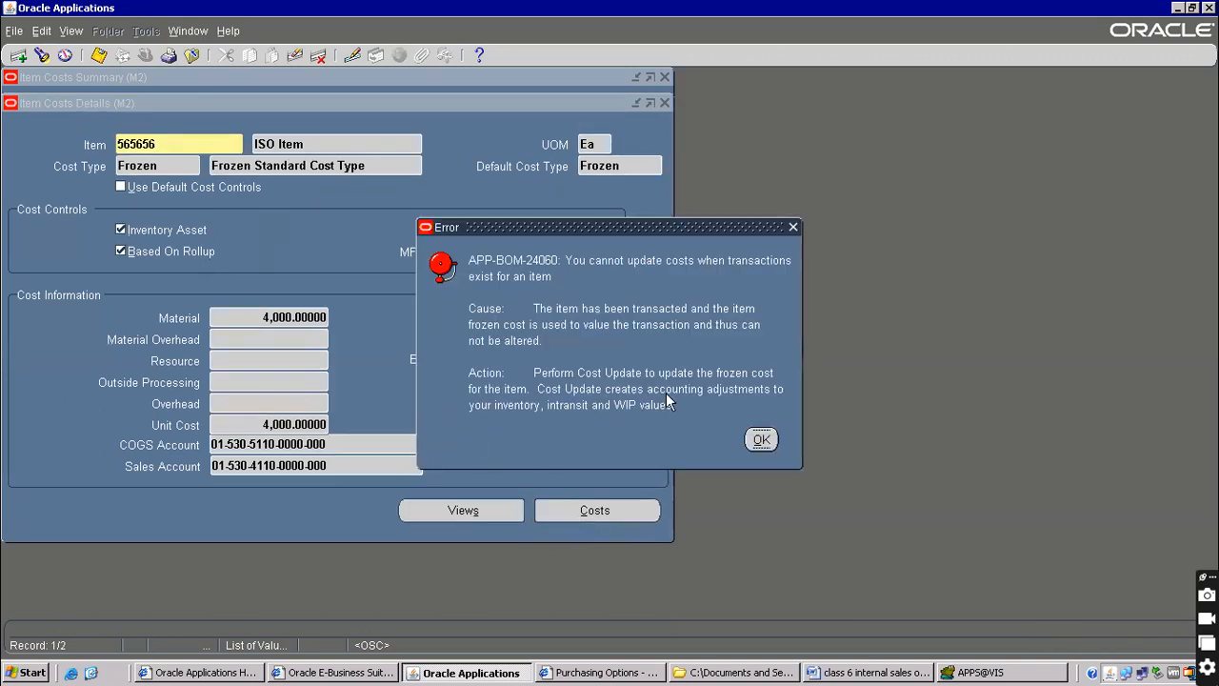
{"action": "key", "text": "Return"}
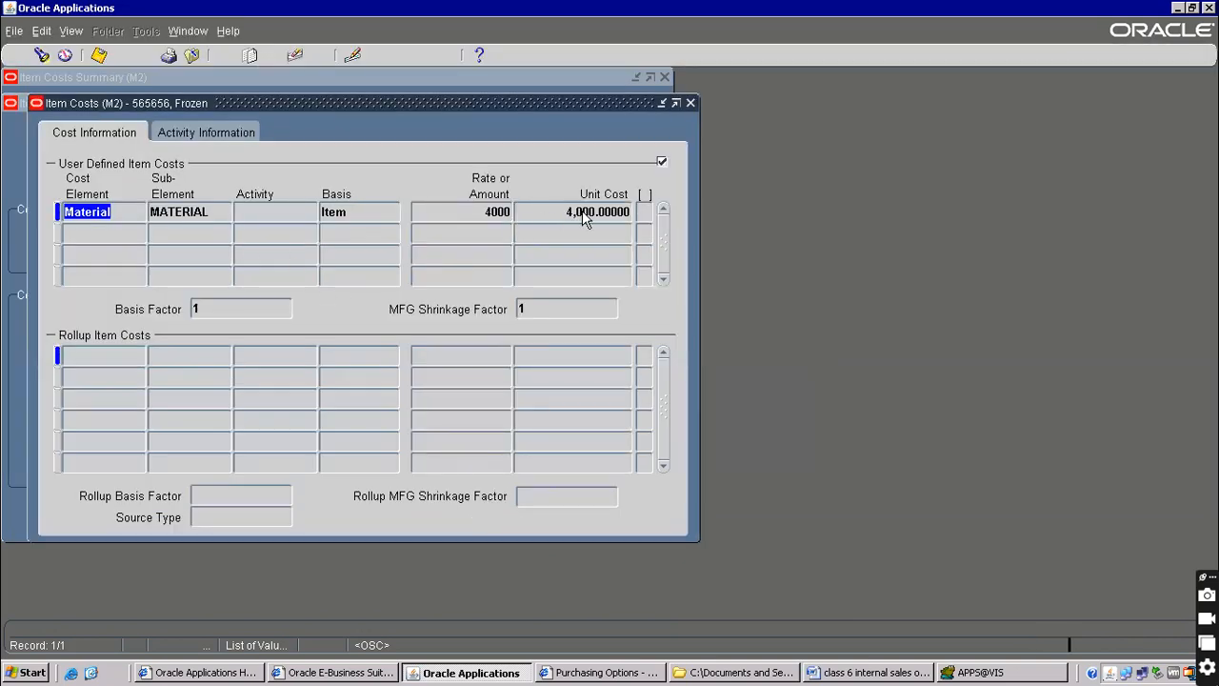
{"action": "key", "text": "Tab"}
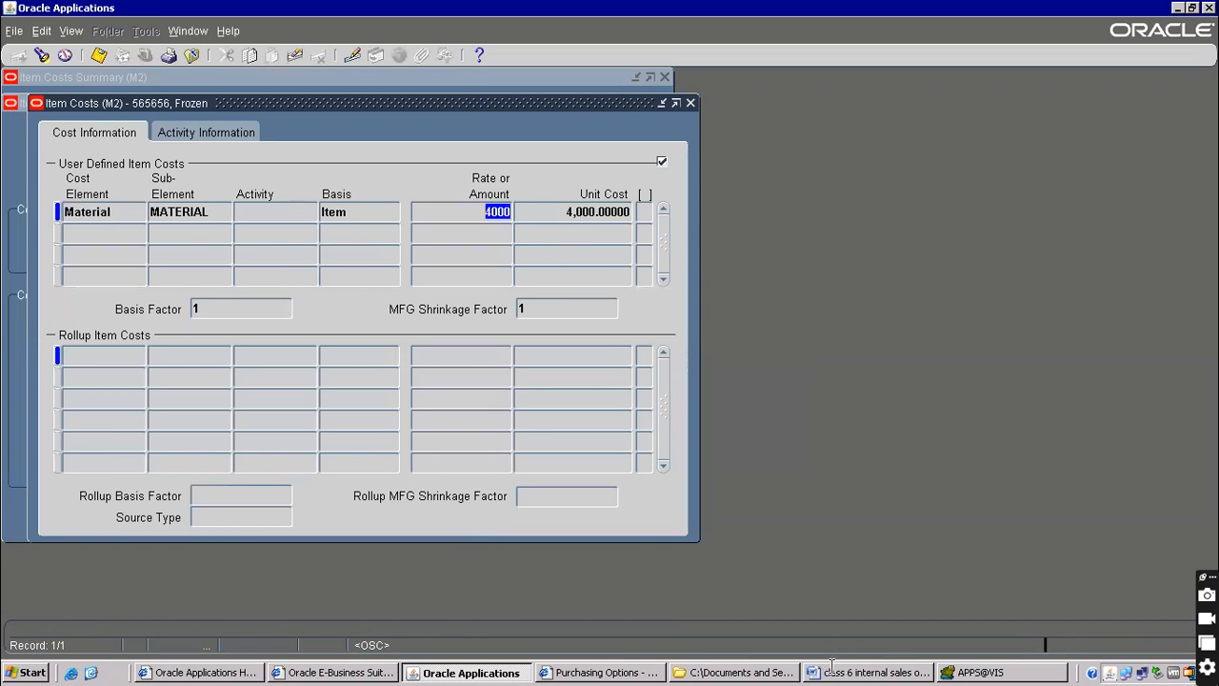
In the Word notes, select 'M1 Seattle Manufacturing' on the heading line
{"action": "left_click", "coordinate": [834, 672]}
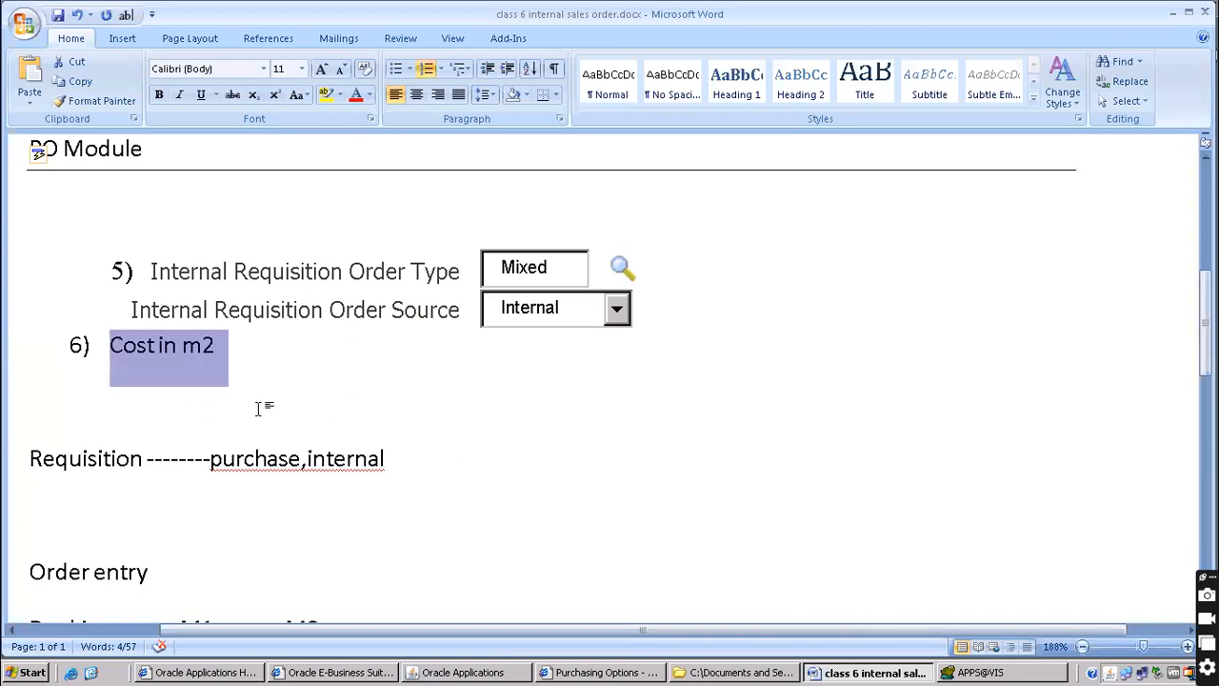
{"action": "left_click", "coordinate": [235, 353]}
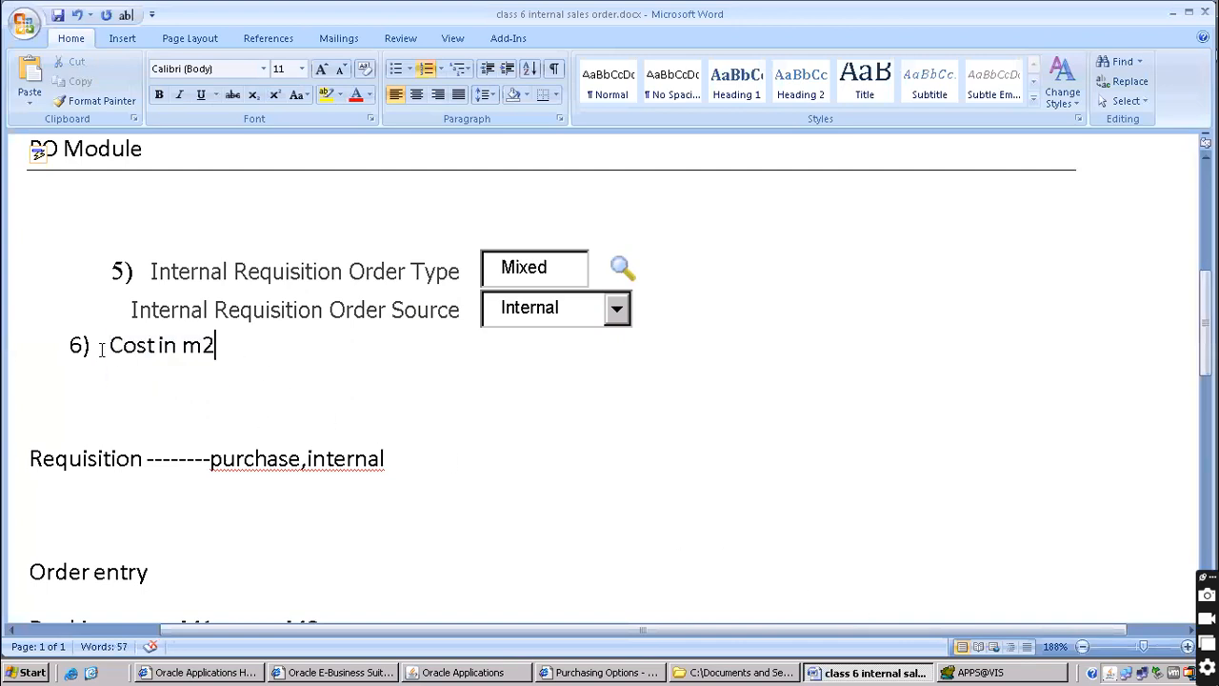
{"action": "scroll", "coordinate": [101, 350], "scroll_direction": "up", "scroll_amount": 5}
{"action": "scroll", "coordinate": [108, 349], "scroll_direction": "down", "scroll_amount": 4}
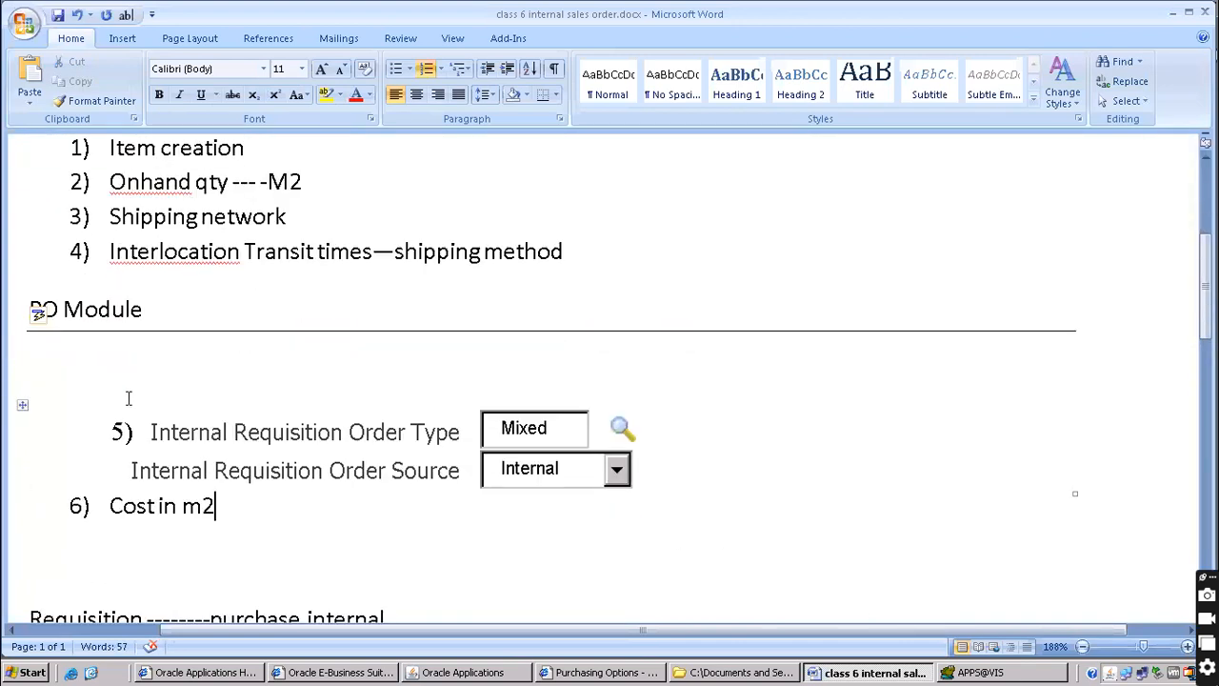
{"action": "scroll", "coordinate": [125, 409], "scroll_direction": "up", "scroll_amount": 5}
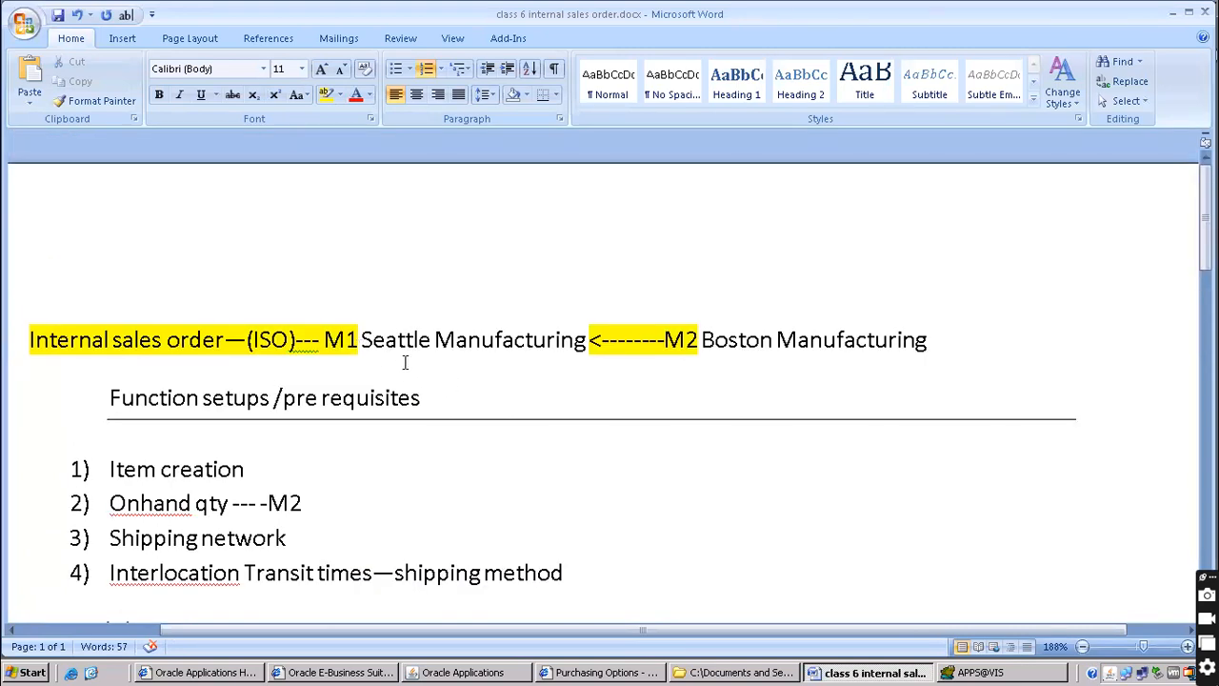
{"action": "double_click", "coordinate": [334, 340]}
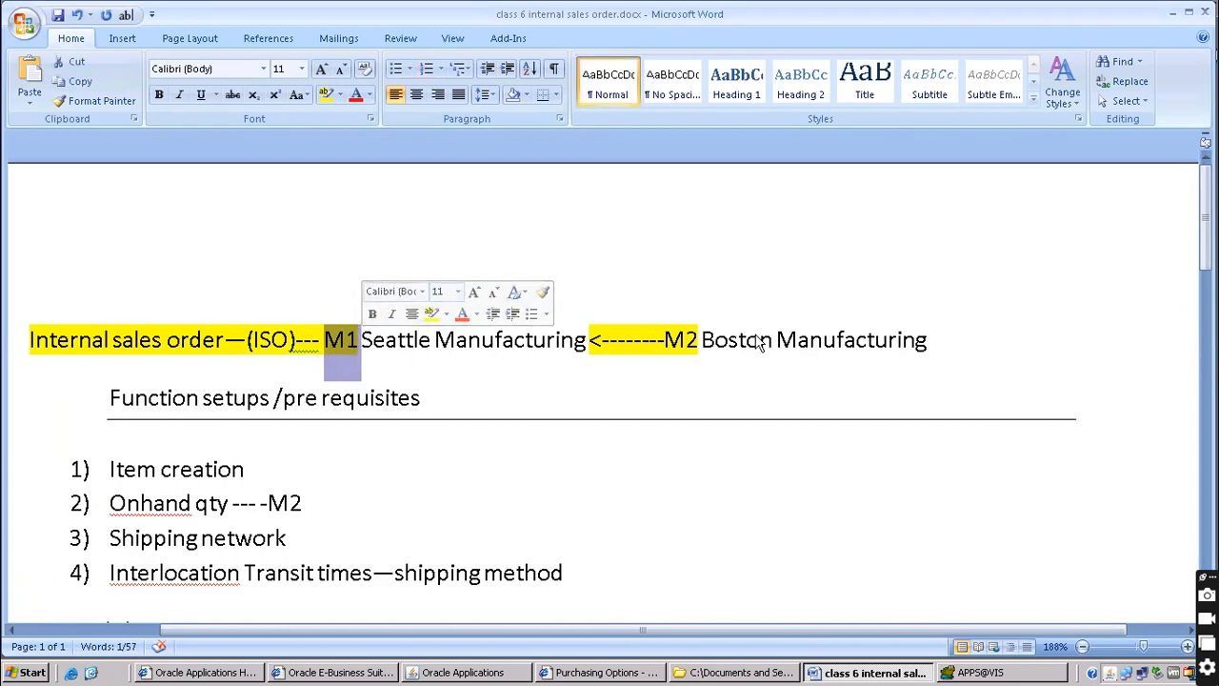
{"action": "left_click_drag", "start_coordinate": [680, 340], "coordinate": [900, 340]}
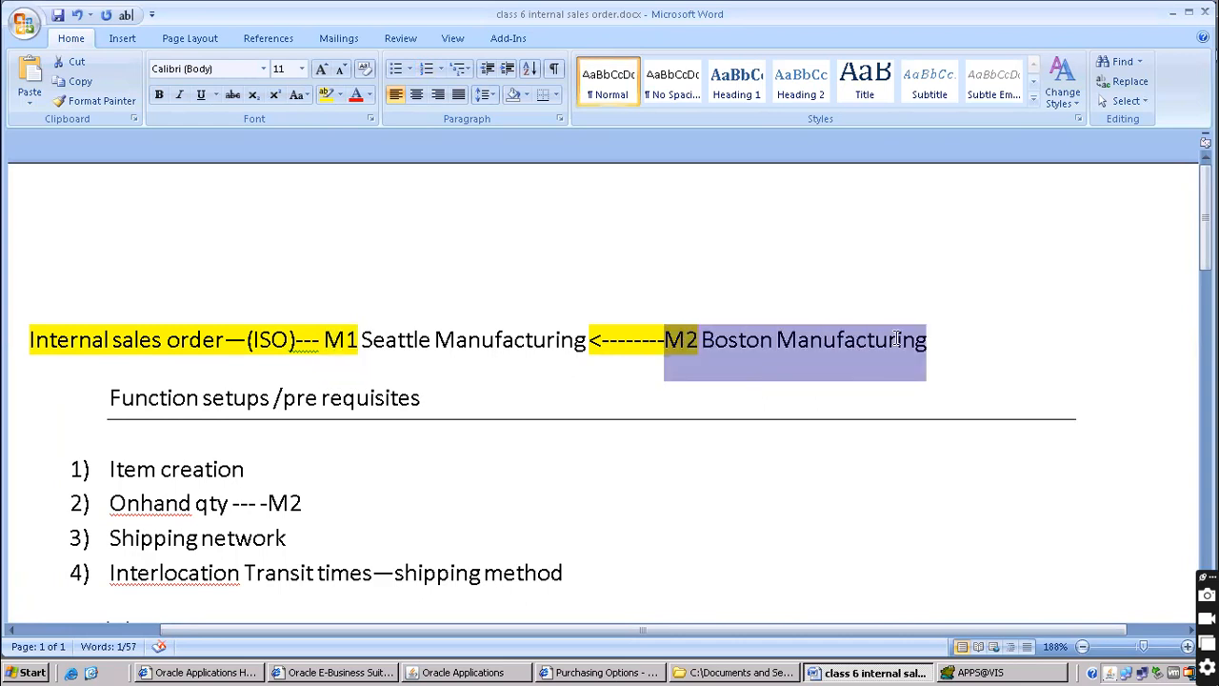
{"action": "left_click_drag", "start_coordinate": [348, 341], "coordinate": [462, 348]}
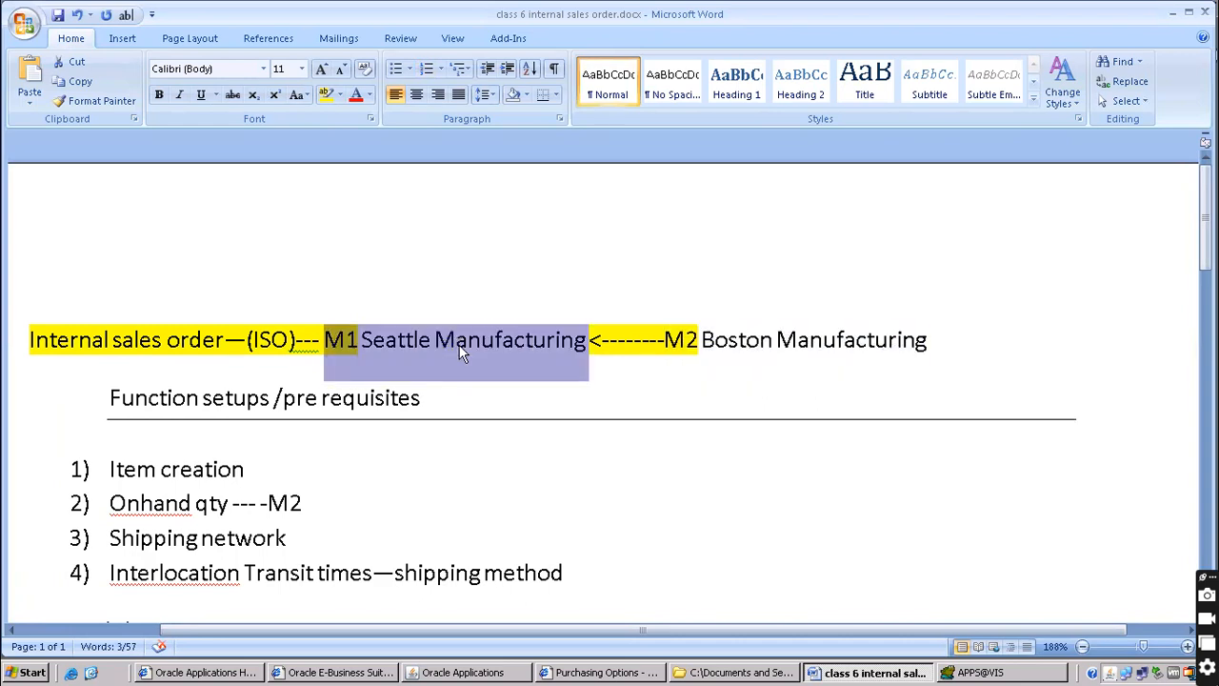
{"action": "left_click", "coordinate": [714, 335]}
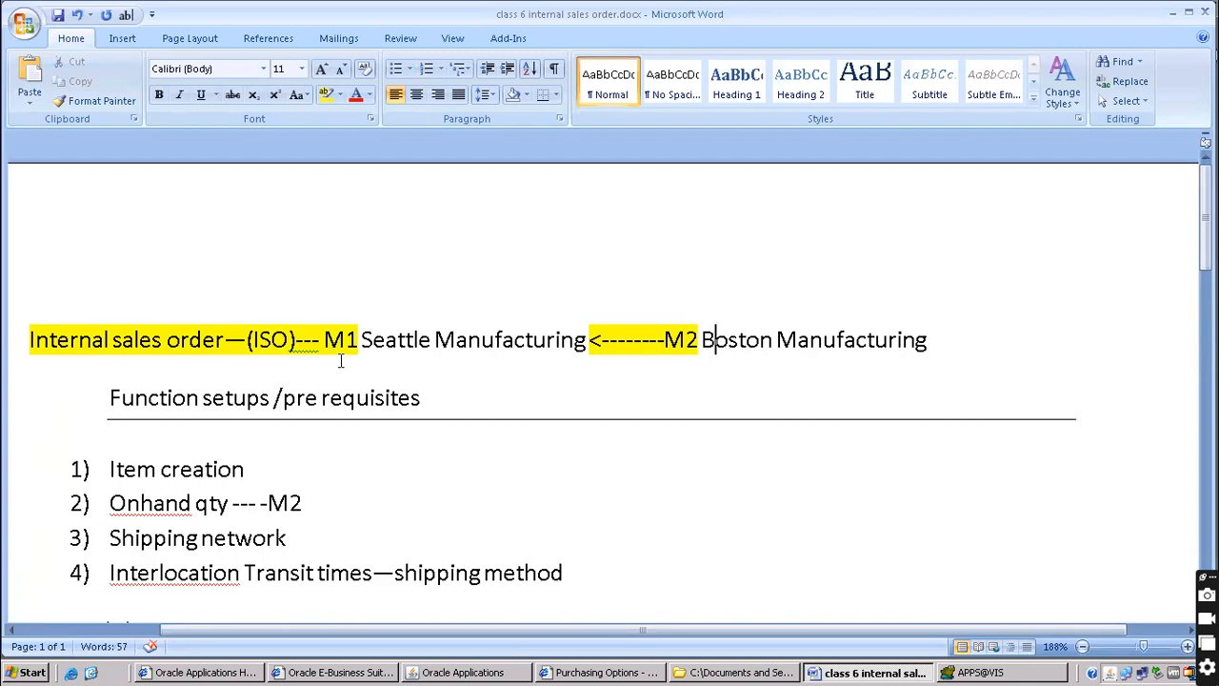
{"action": "left_click_drag", "start_coordinate": [325, 341], "coordinate": [463, 351]}
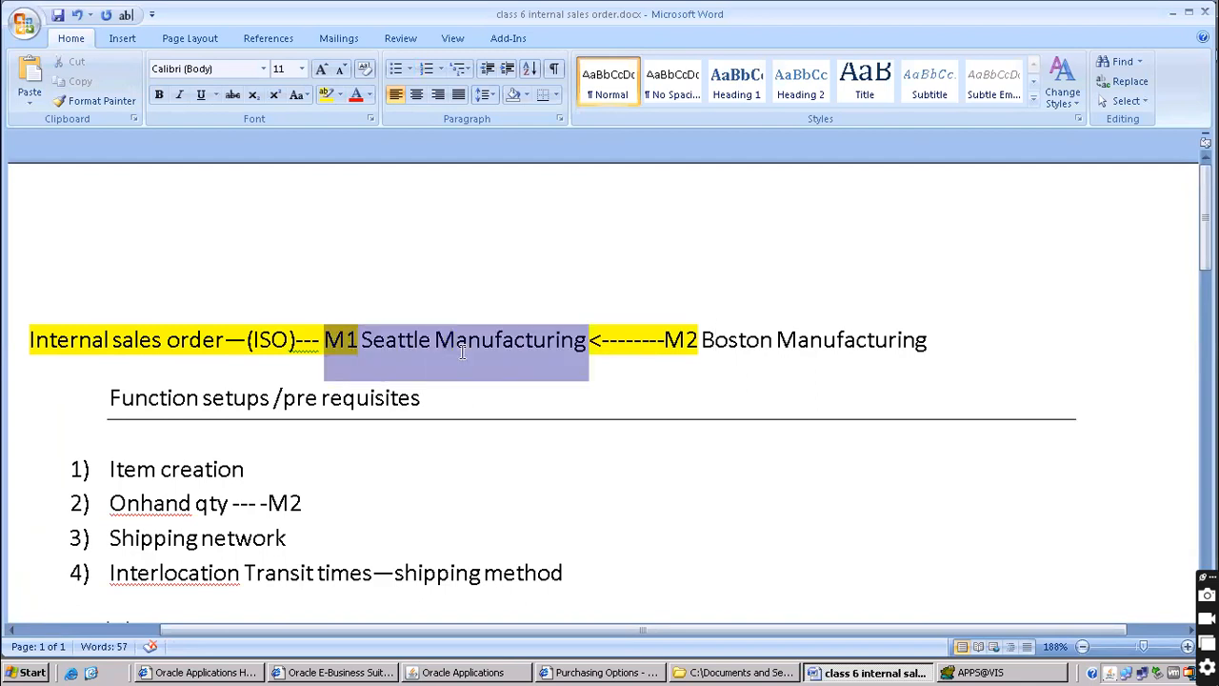
Add line '7) internal customer location' below Cost in m2
{"action": "scroll", "coordinate": [462, 352], "scroll_direction": "down", "scroll_amount": 4}
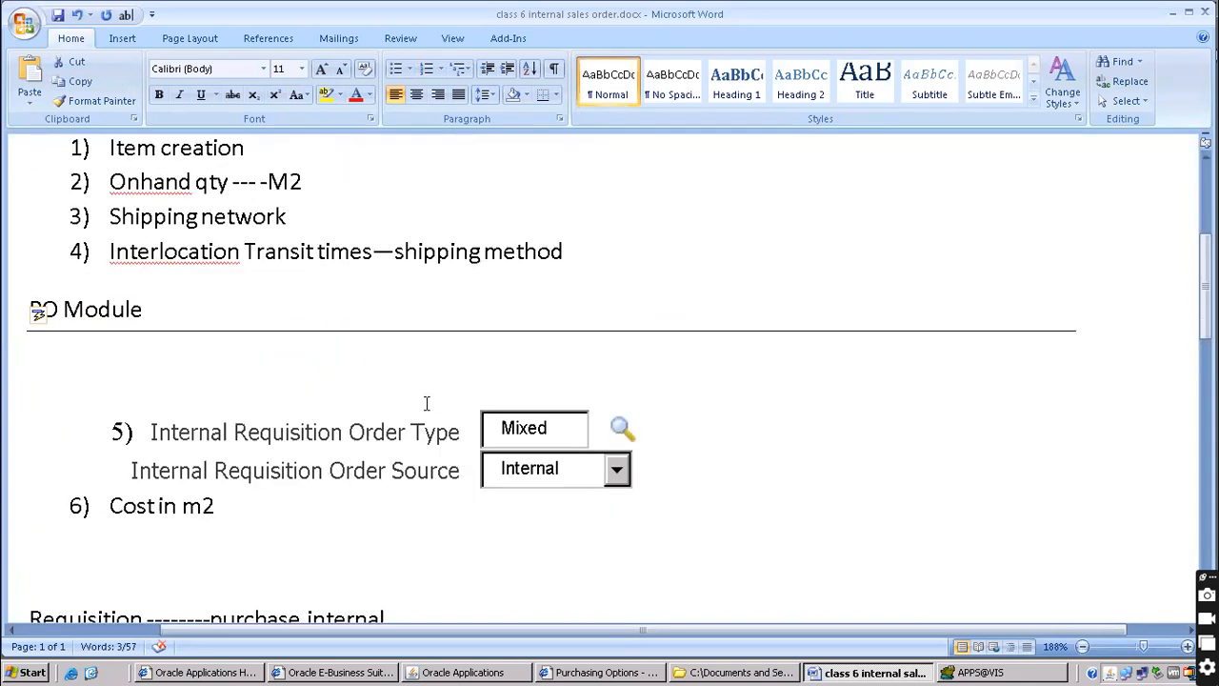
{"action": "left_click", "coordinate": [120, 471]}
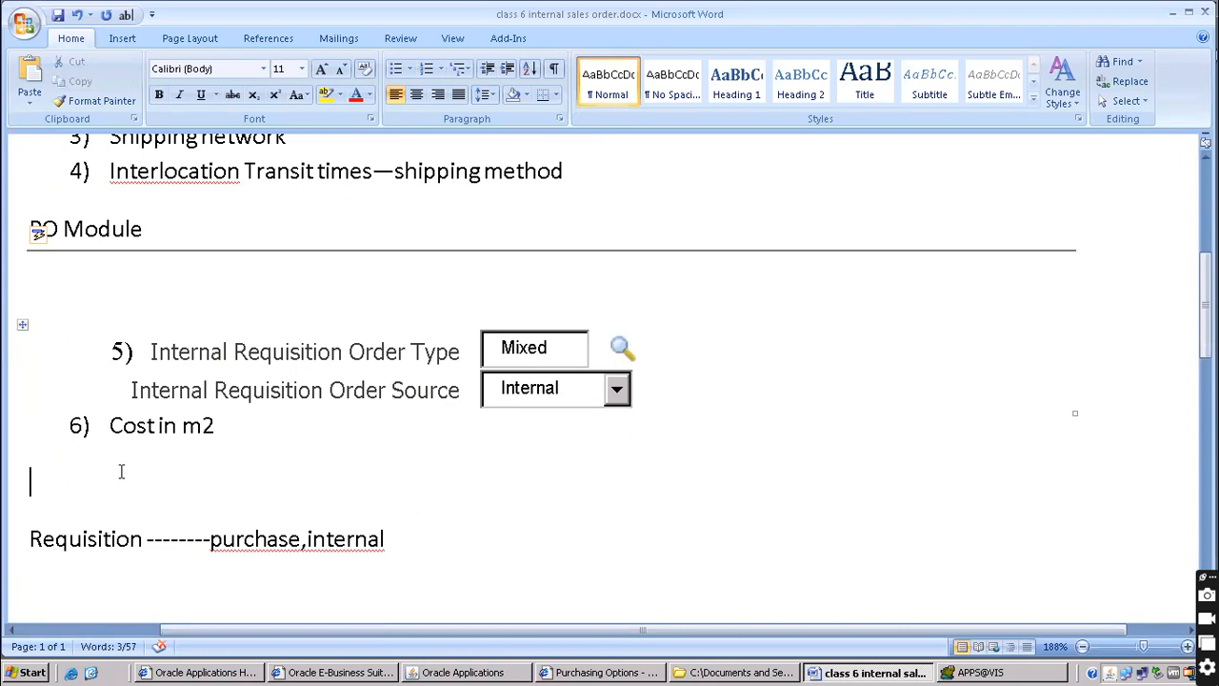
{"action": "type", "text": "7) internal"}
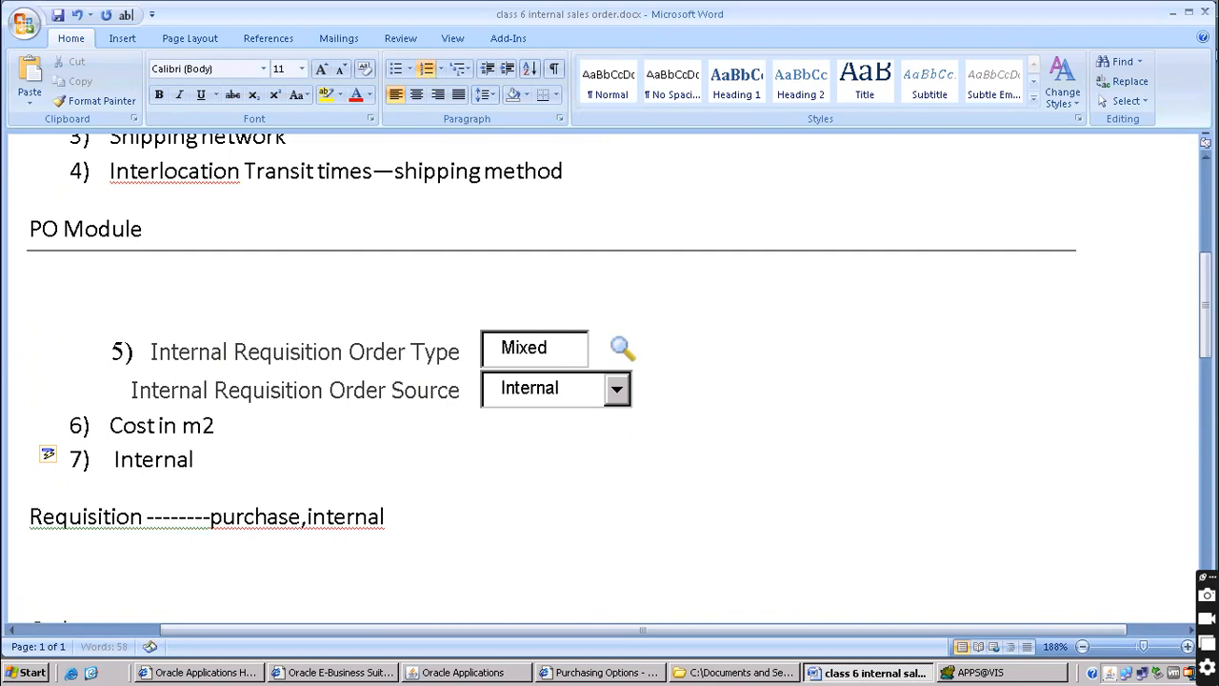
{"action": "type", "text": " customer location"}
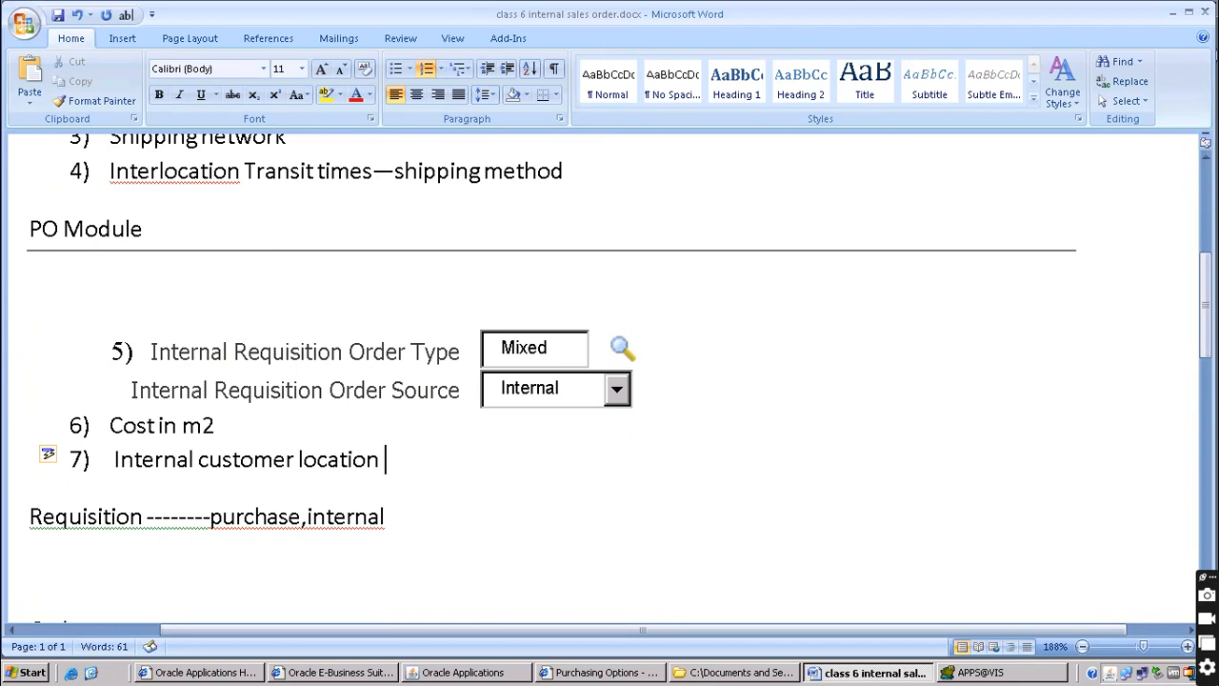
Correct the heading 'Function setups' to read 'Functional setups'
{"action": "scroll", "coordinate": [6, 531], "scroll_direction": "up", "scroll_amount": 3}
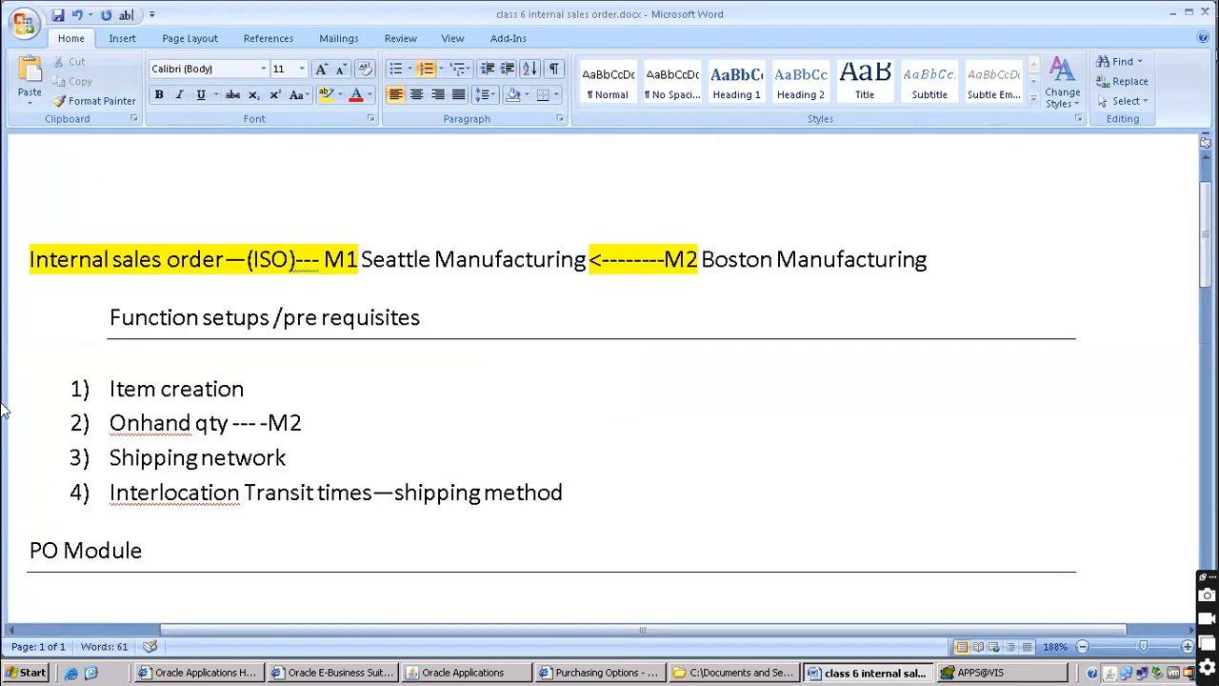
{"action": "left_click", "coordinate": [202, 317]}
{"action": "key", "text": "BackSpace"}
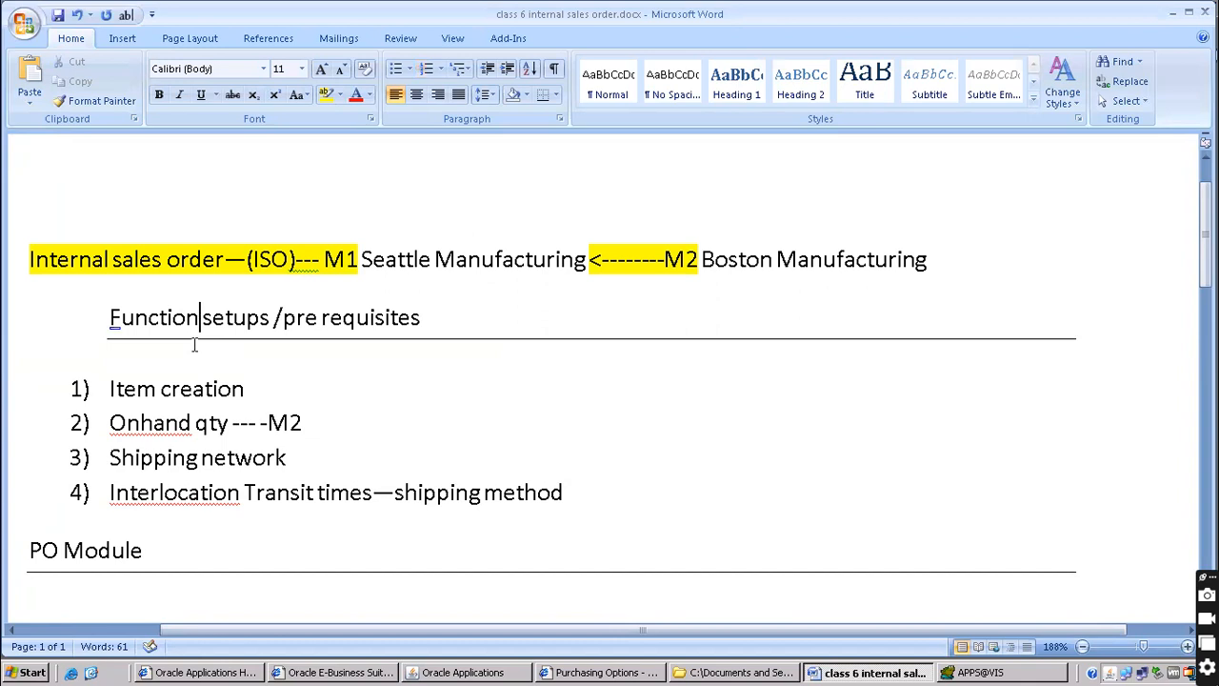
{"action": "key", "text": "Left"}
{"action": "key", "text": "Left"}
{"action": "type", "text": "al"}
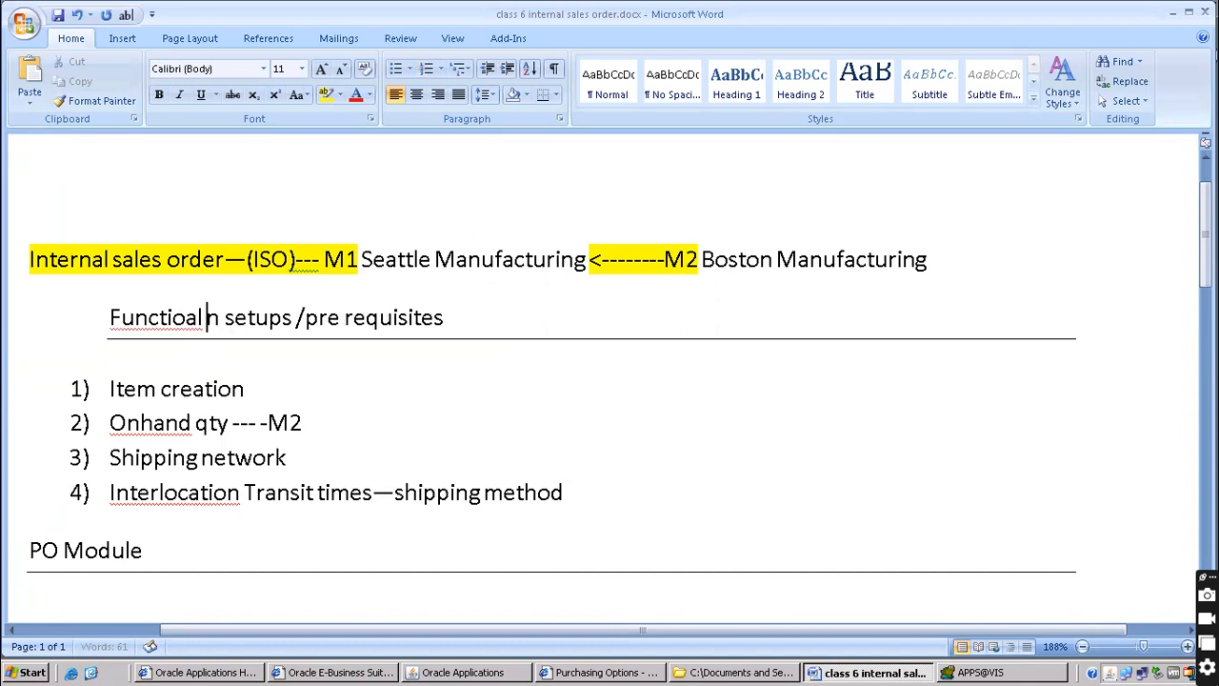
{"action": "key", "text": "Delete"}
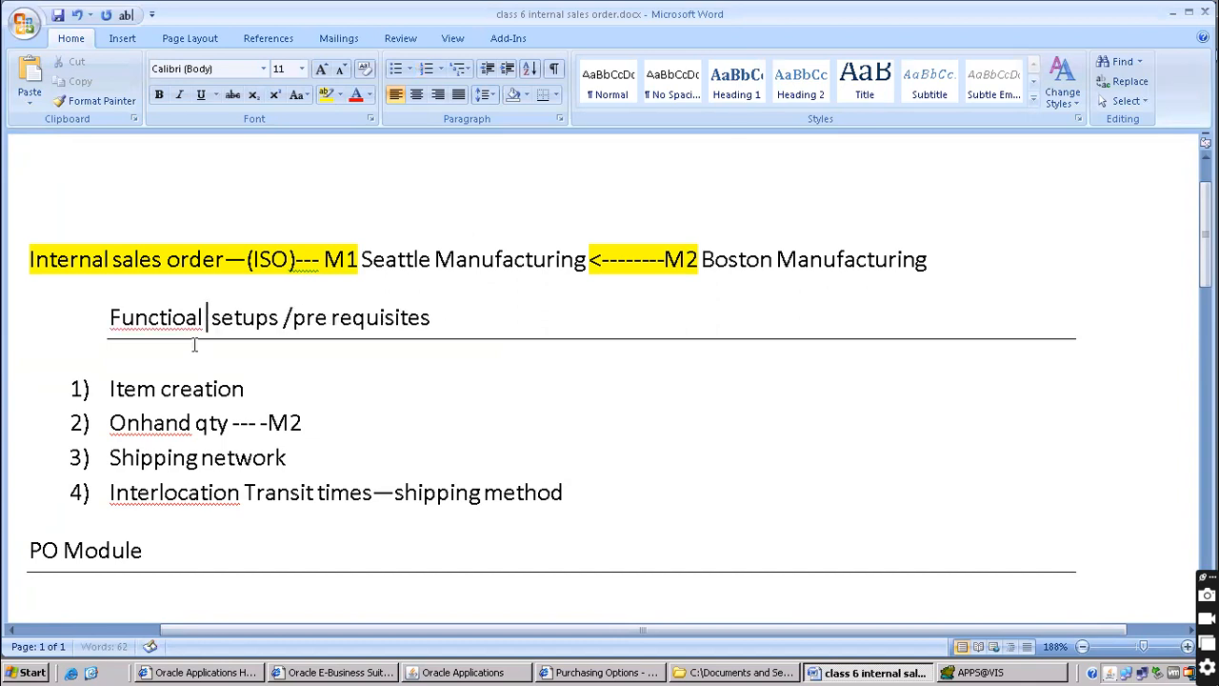
{"action": "left_click", "coordinate": [189, 318]}
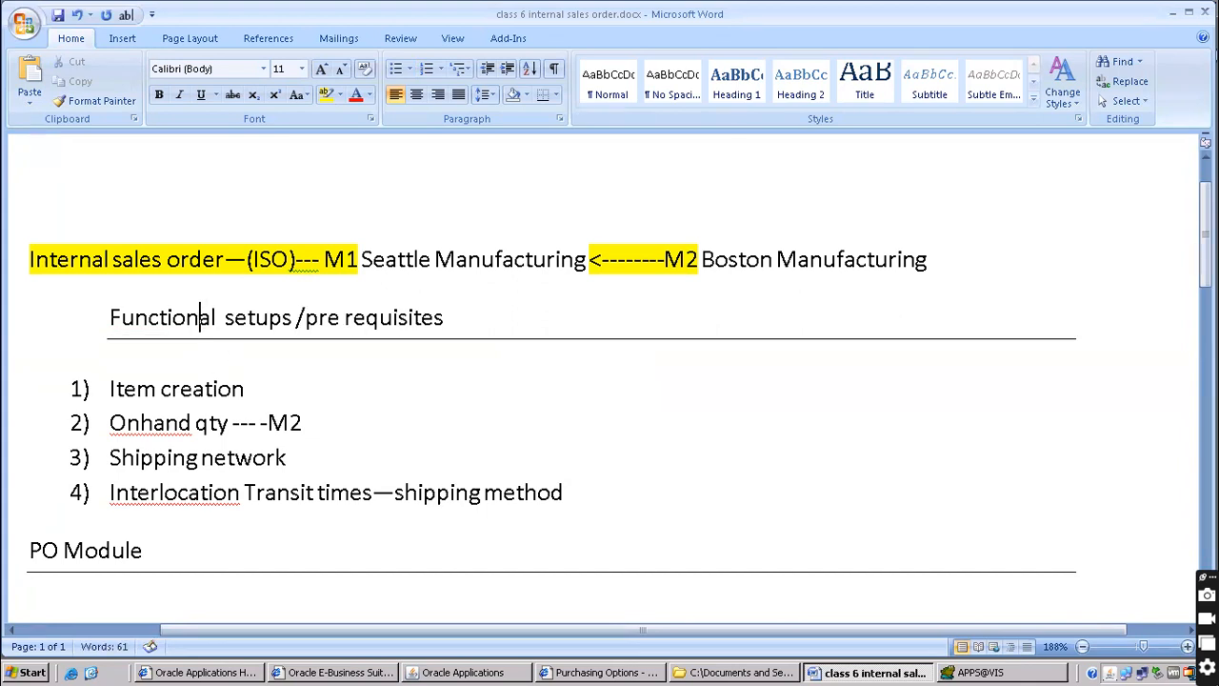
{"action": "scroll", "coordinate": [479, 430], "scroll_direction": "down", "scroll_amount": 3}
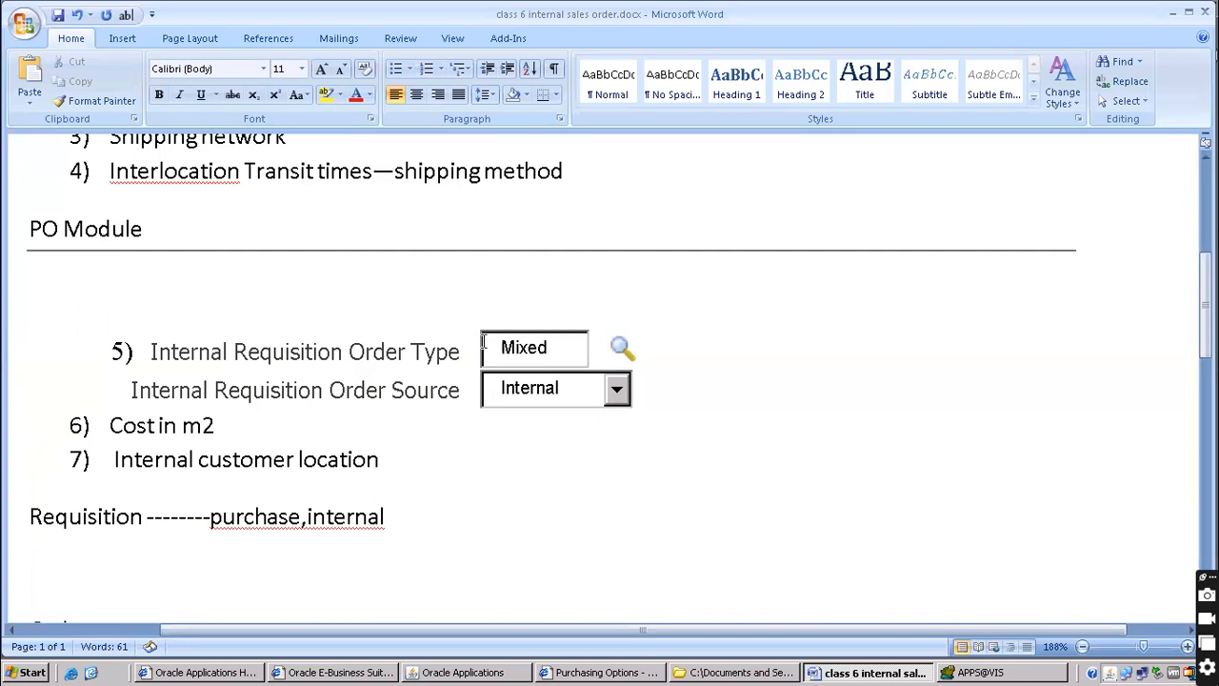
{"action": "scroll", "coordinate": [457, 362], "scroll_direction": "down", "scroll_amount": 2}
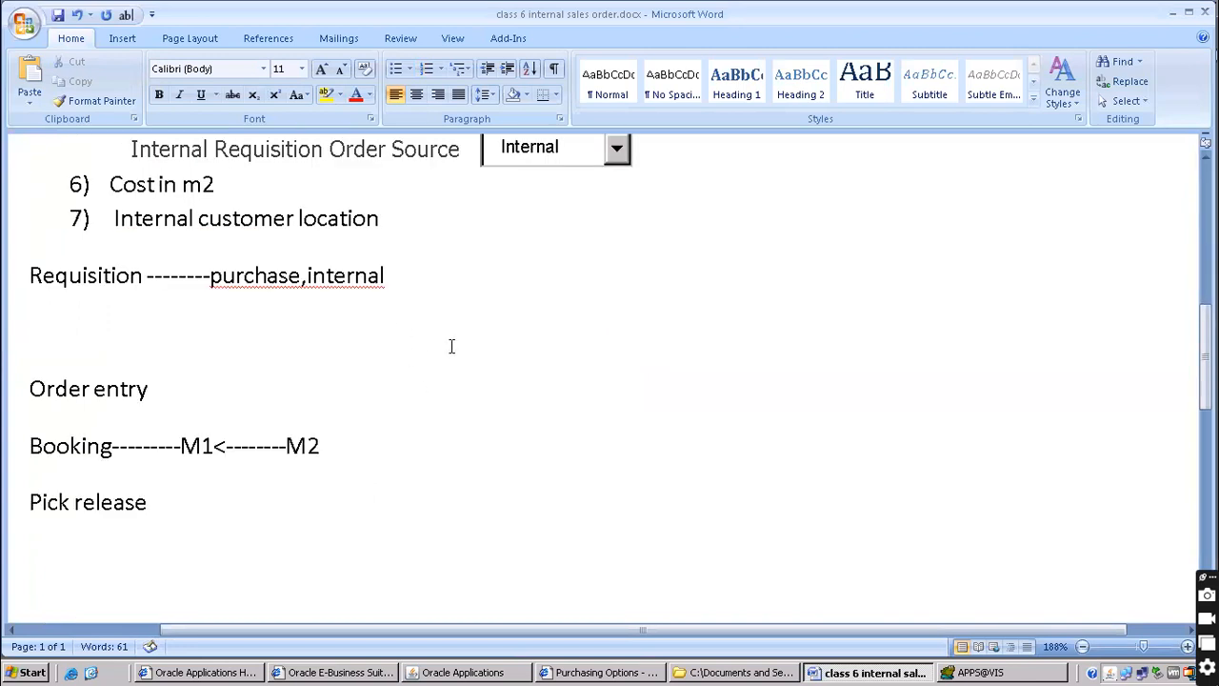
{"action": "scroll", "coordinate": [581, 438], "scroll_direction": "down", "scroll_amount": 2}
Close the Oracle Item Costs form and collapse the Navigator tree
{"action": "left_click", "coordinate": [484, 672]}
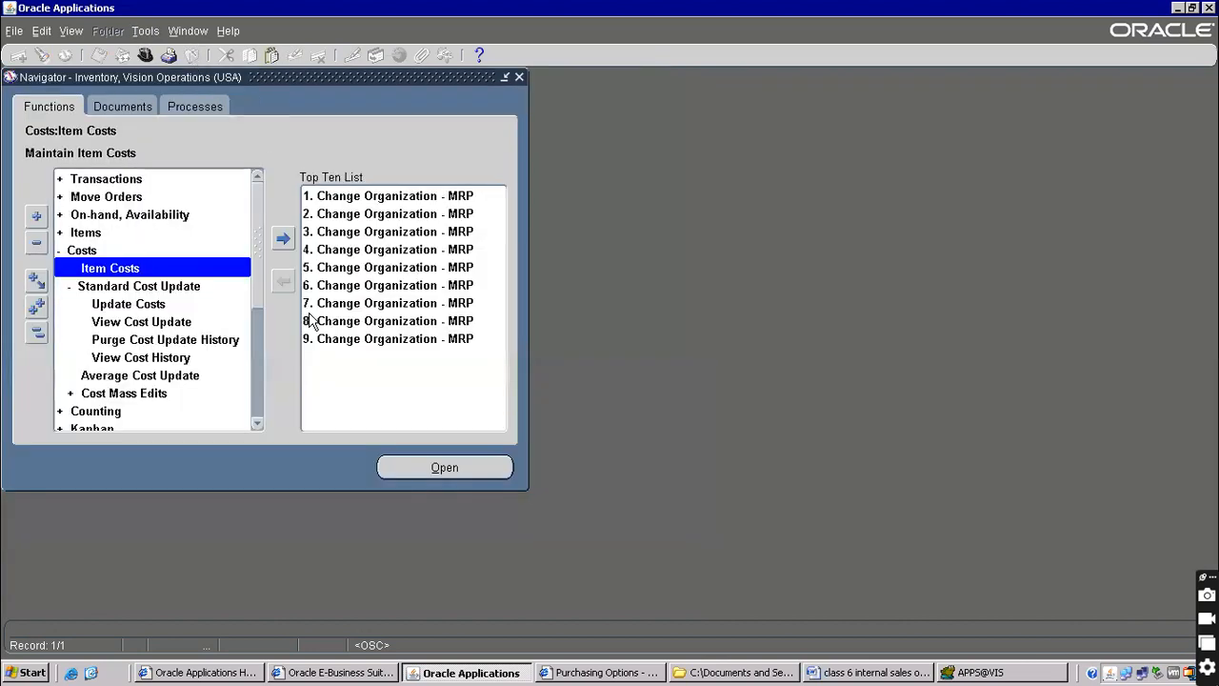
{"action": "key", "text": "alt+t"}
{"action": "key", "text": "l"}
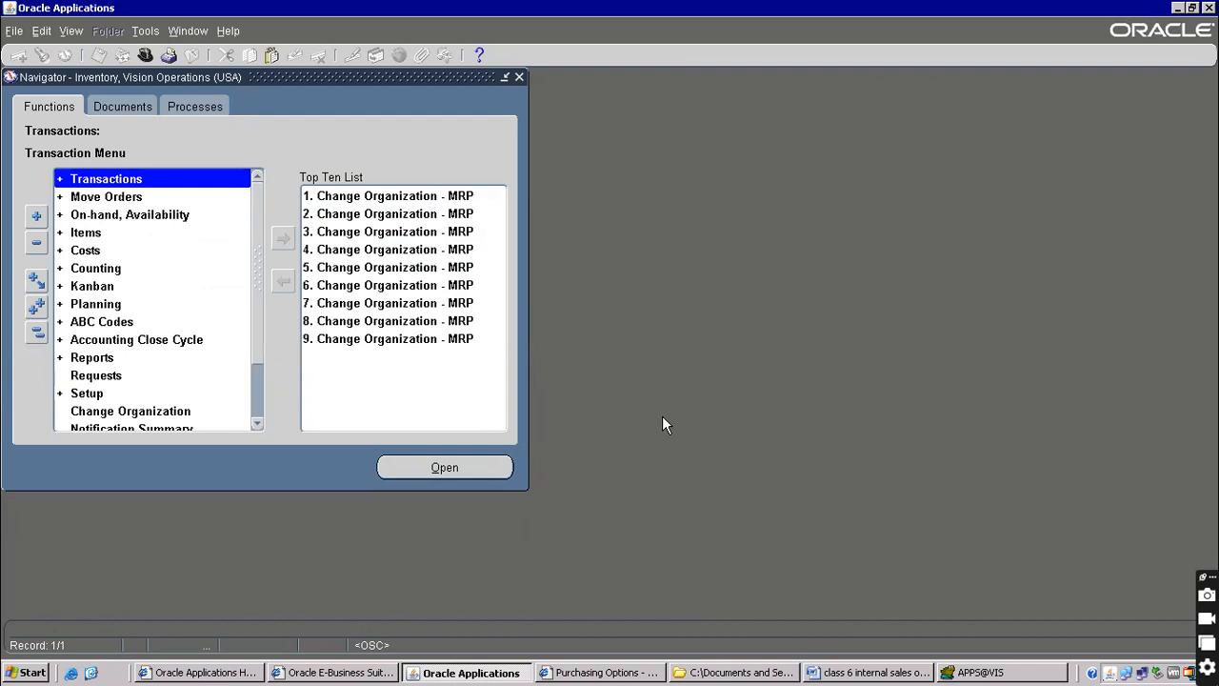
Insert an empty line below Requisition and go to the end of the Internal customer location line
{"action": "left_click", "coordinate": [892, 674]}
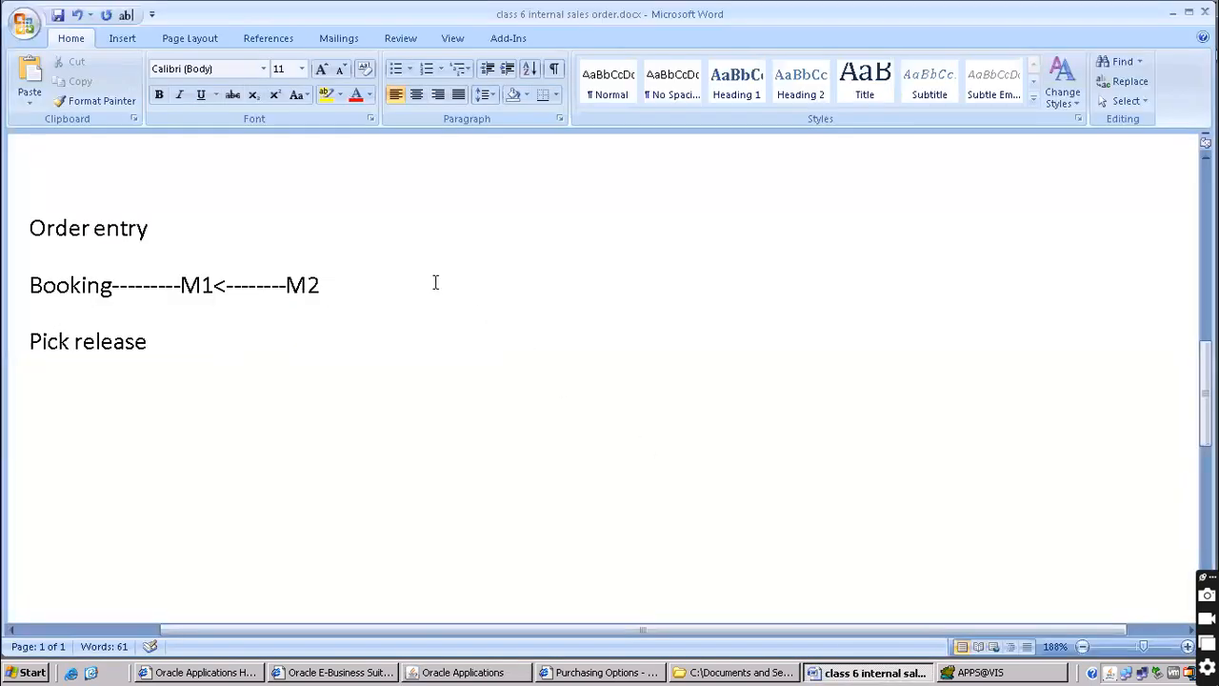
{"action": "left_click", "coordinate": [115, 341]}
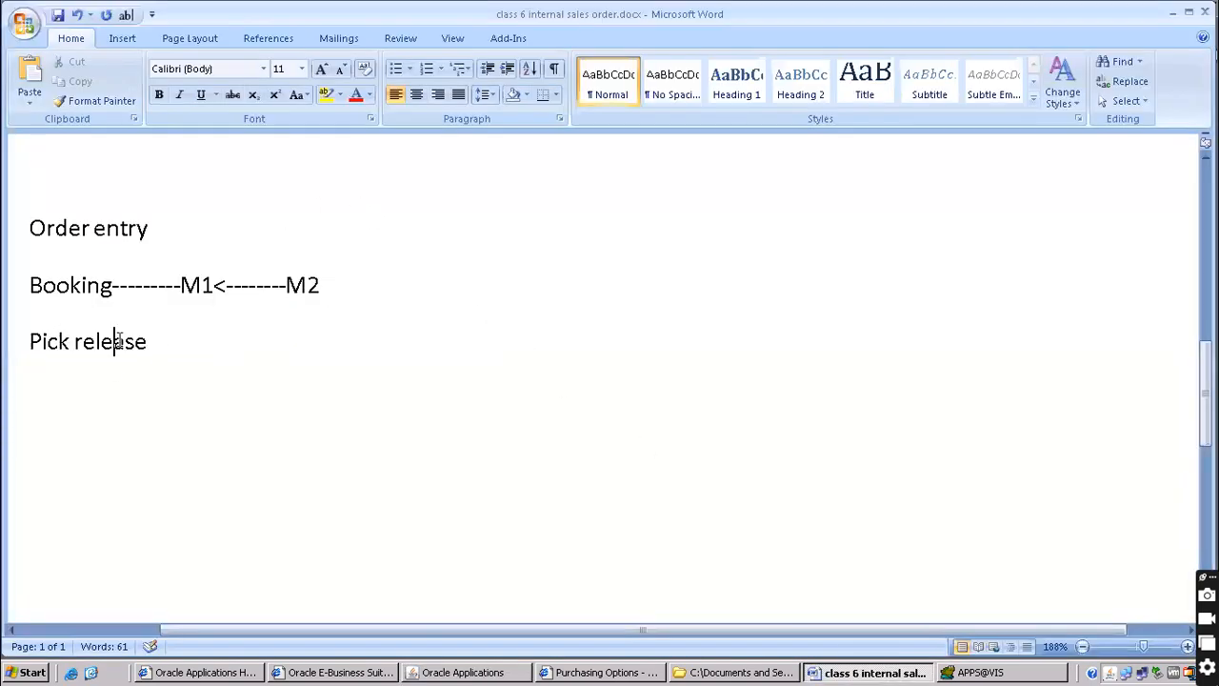
{"action": "scroll", "coordinate": [127, 253], "scroll_direction": "up", "scroll_amount": 3}
{"action": "left_click", "coordinate": [104, 382]}
{"action": "key", "text": "End"}
{"action": "key", "text": "Return"}
{"action": "left_click", "coordinate": [111, 299]}
{"action": "key", "text": "End"}
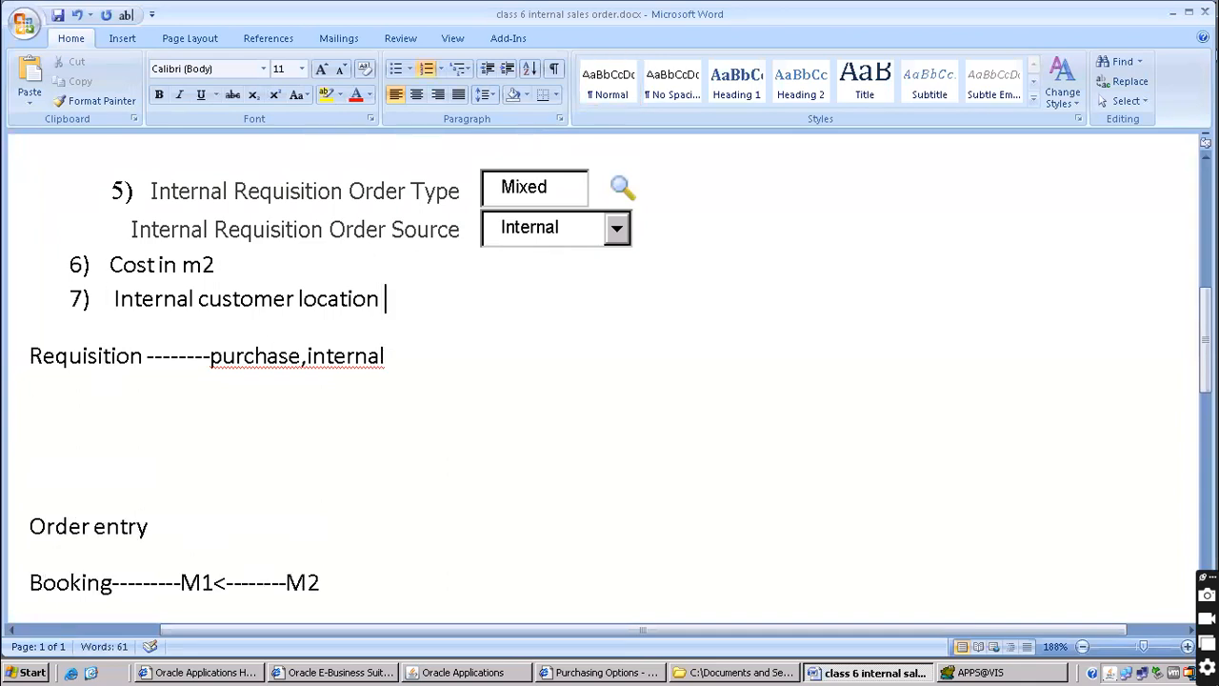
Tag the Internal customer location line with '------------------AR- module'
{"action": "type", "text": "------------------AR- module"}
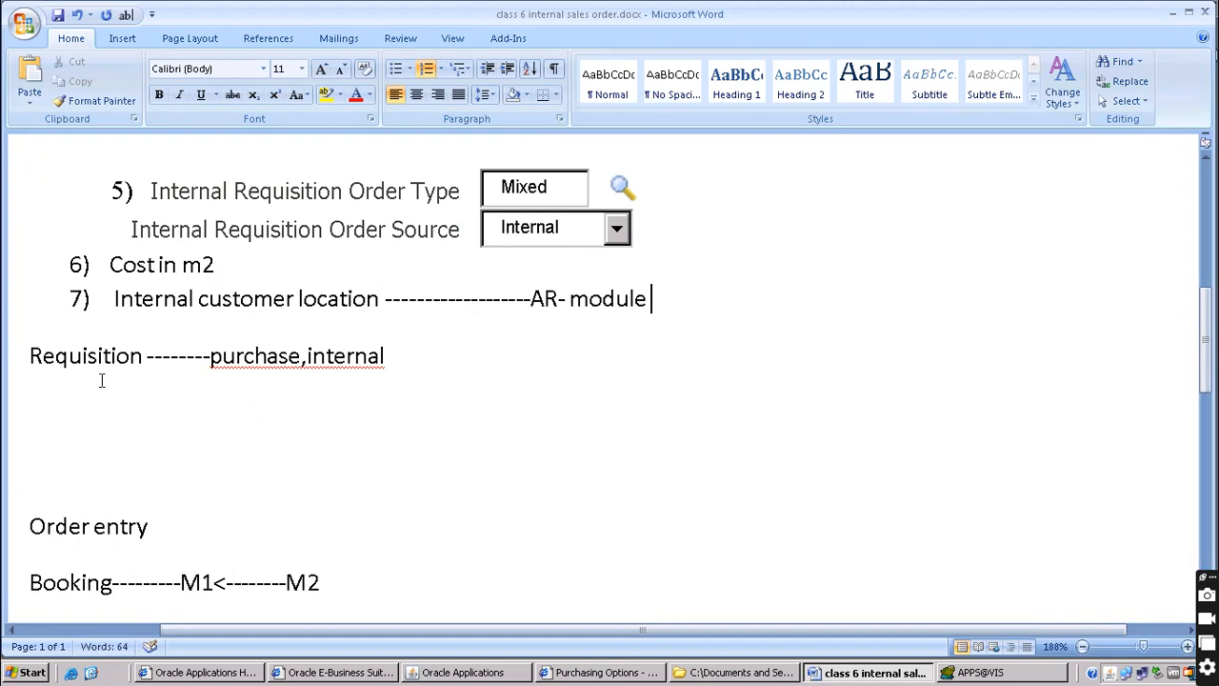
{"action": "scroll", "coordinate": [102, 381], "scroll_direction": "up", "scroll_amount": 4}
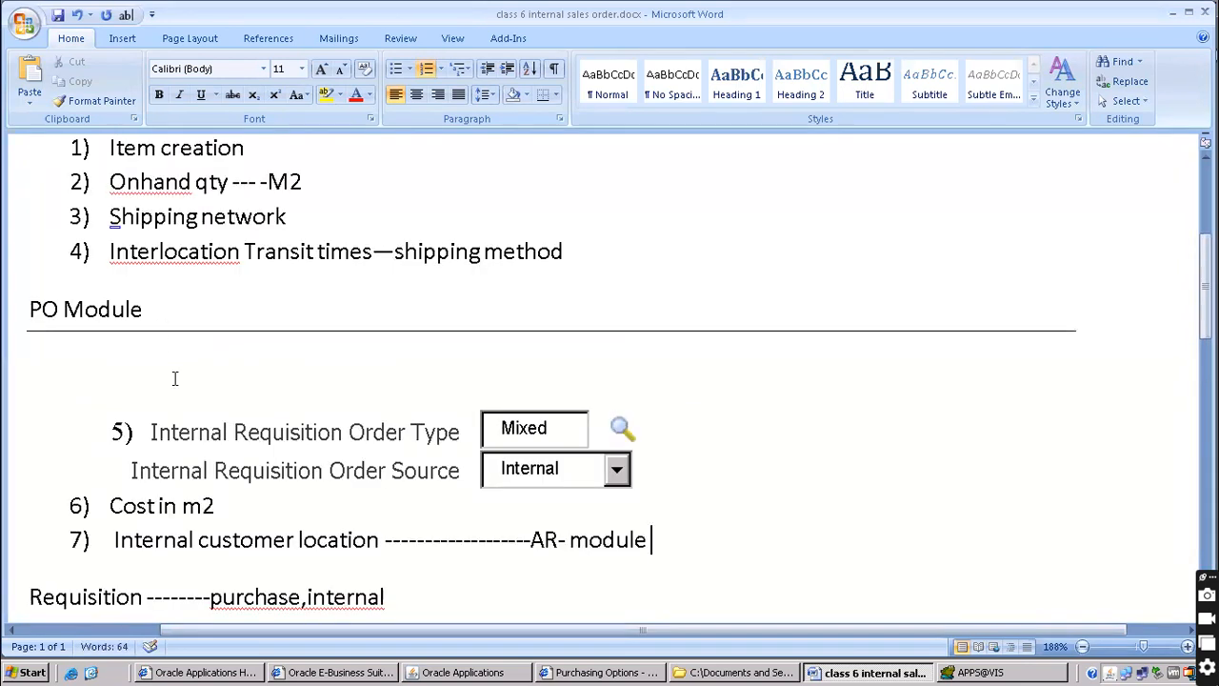
{"action": "scroll", "coordinate": [174, 378], "scroll_direction": "down", "scroll_amount": 1}
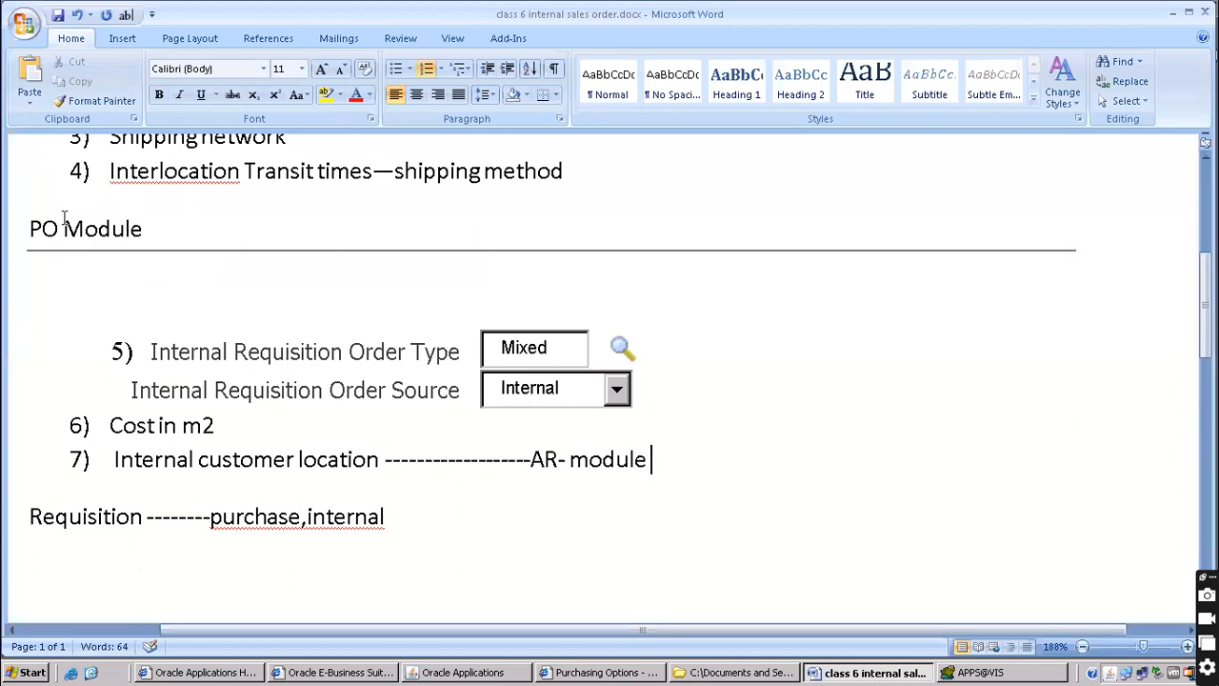
Tag Cost in m2 with 'inventory module' and highlight 'Internal customer location'
{"action": "left_click", "coordinate": [264, 433]}
{"action": "type", "text": "------------------- inventory moudle"}
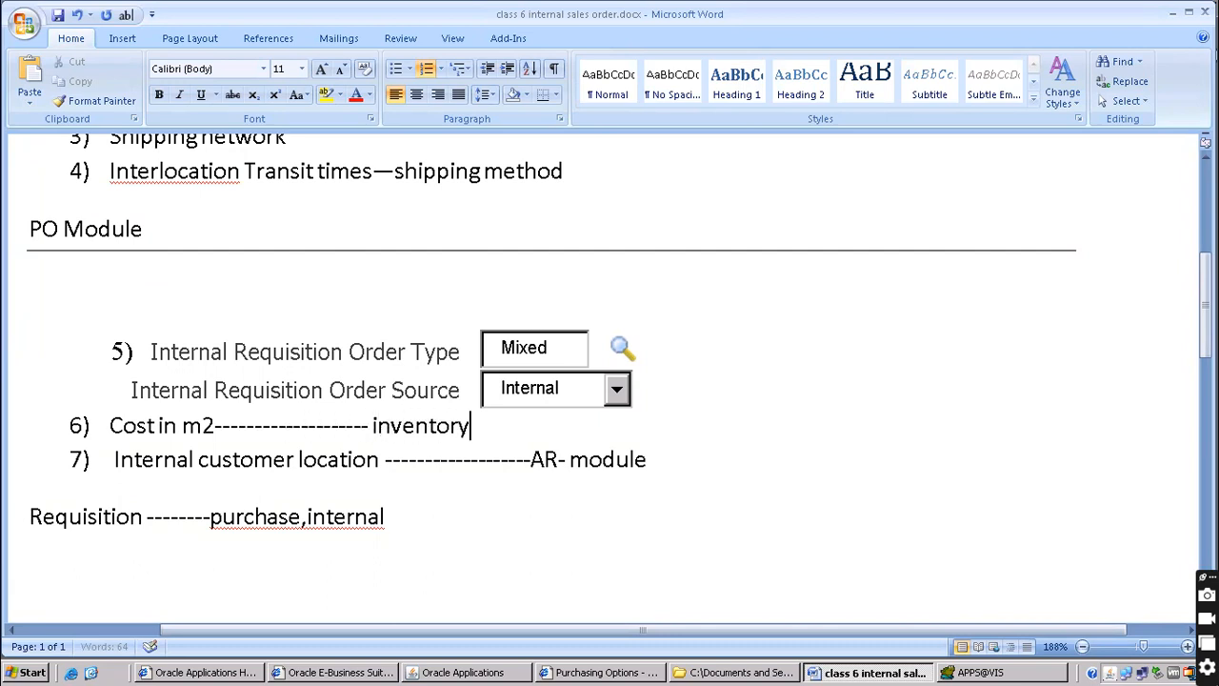
{"action": "key", "text": "BackSpace"}
{"action": "key", "text": "BackSpace"}
{"action": "key", "text": "BackSpace"}
{"action": "key", "text": "BackSpace"}
{"action": "type", "text": "dule"}
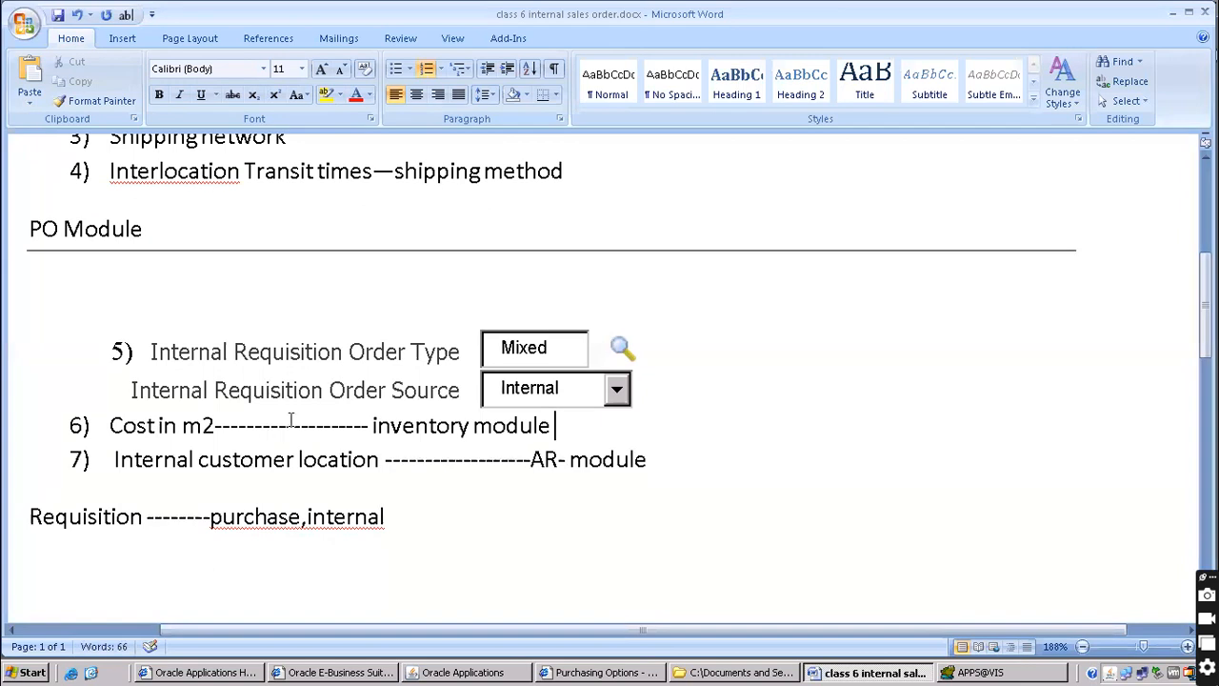
{"action": "scroll", "coordinate": [290, 420], "scroll_direction": "down", "scroll_amount": 1}
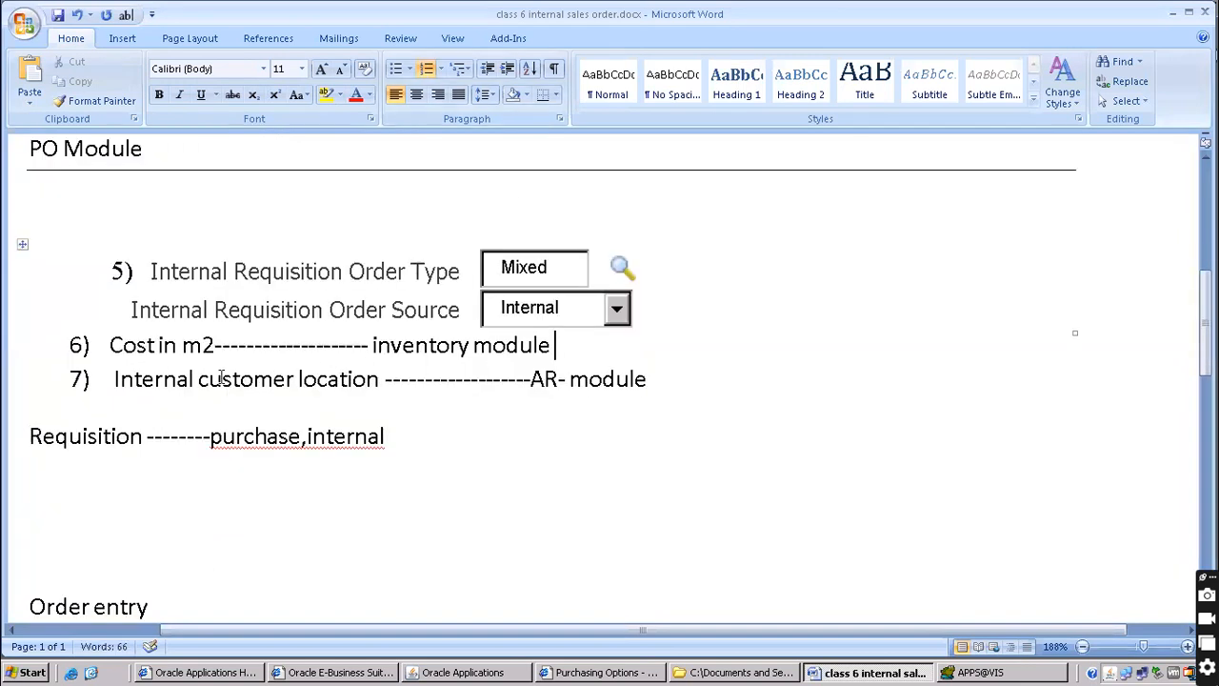
{"action": "left_click_drag", "start_coordinate": [138, 378], "coordinate": [343, 371]}
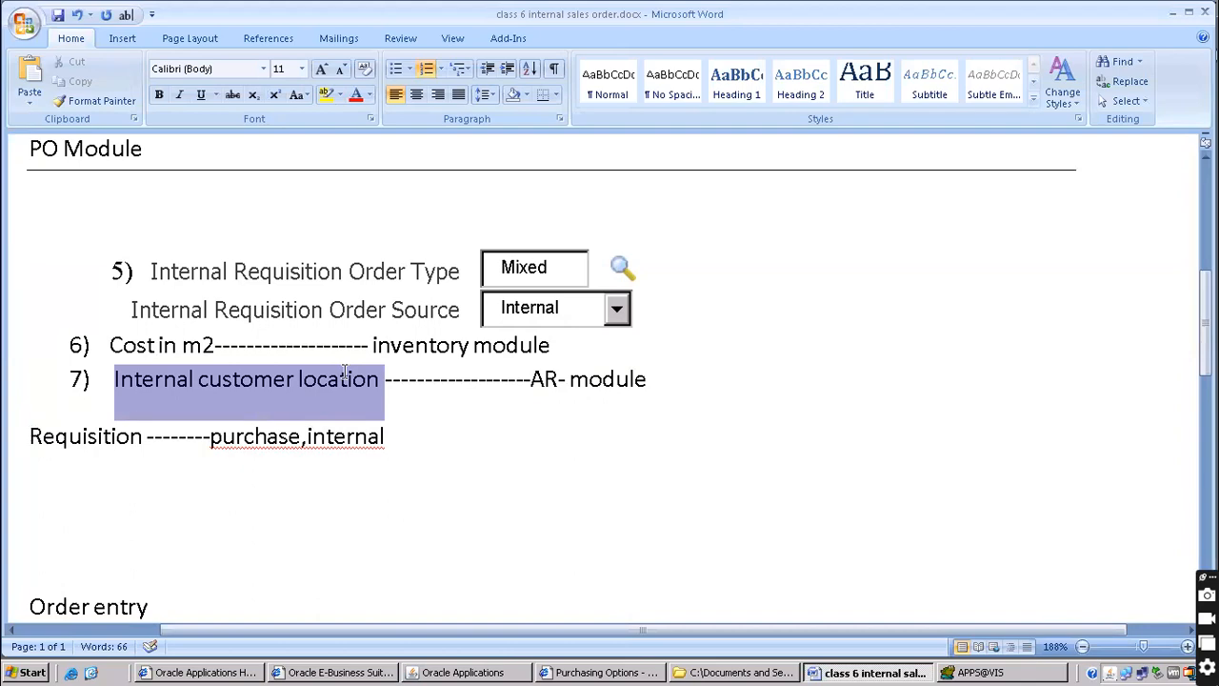
Switch to the Receivables, Vision Operations (USA) responsibility
{"action": "left_click", "coordinate": [499, 672]}
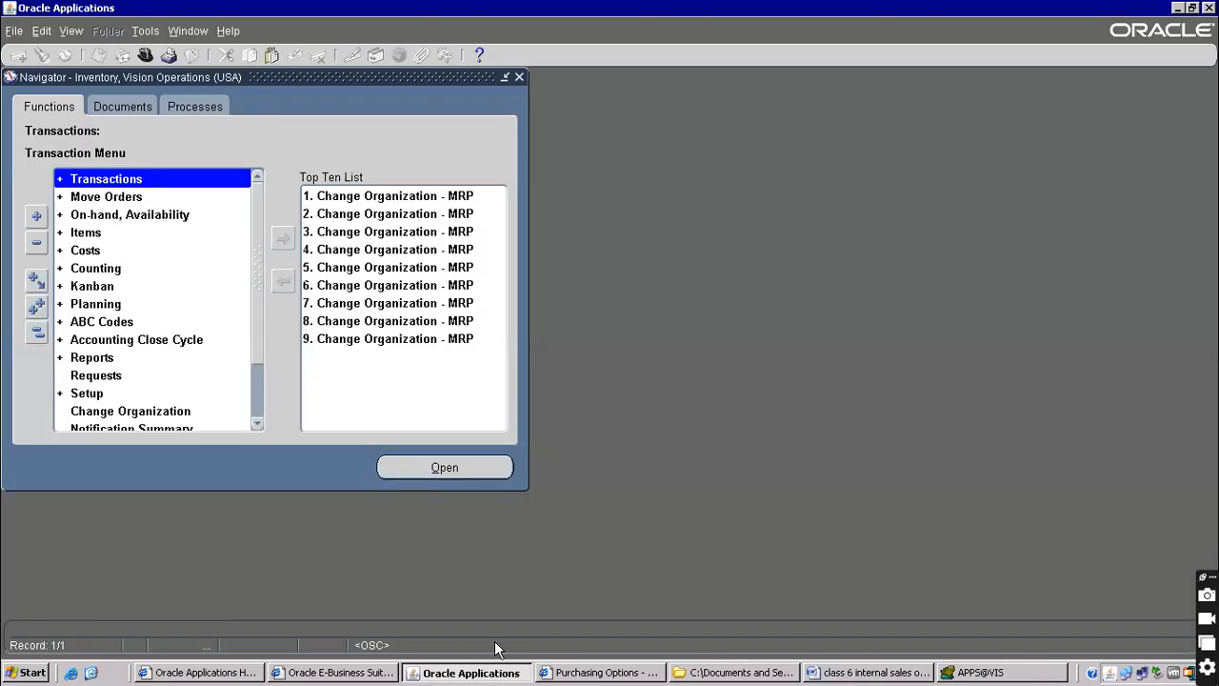
{"action": "left_click", "coordinate": [146, 55]}
{"action": "type", "text": "re%"}
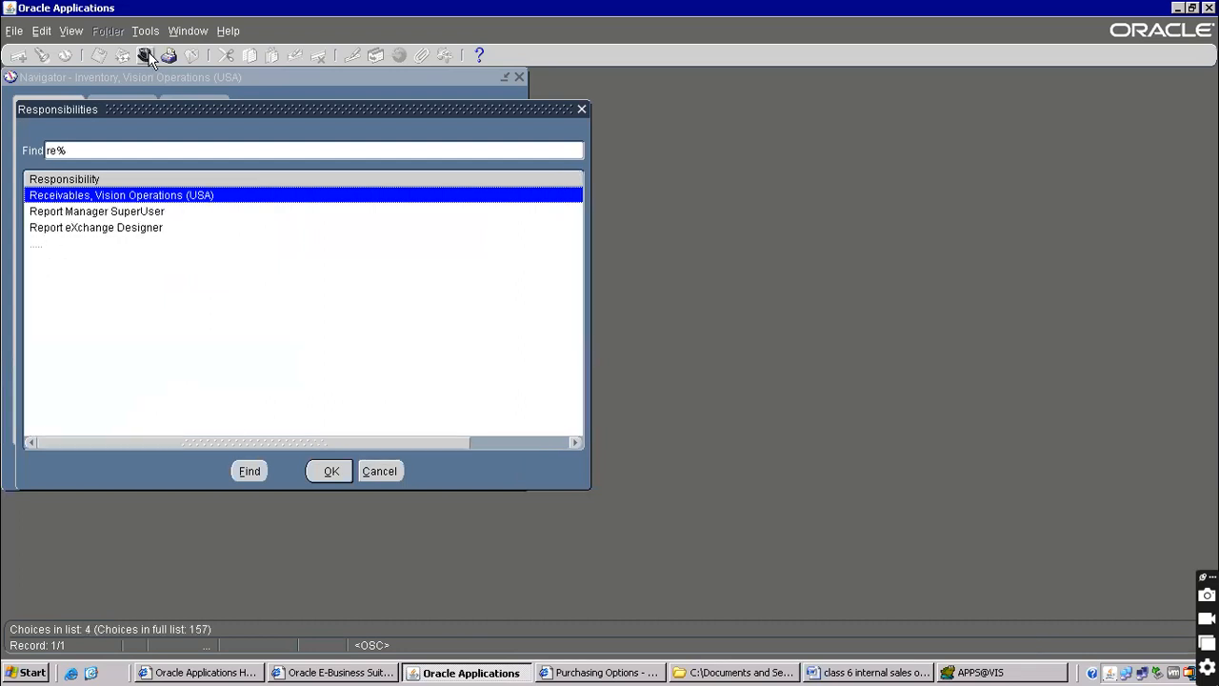
{"action": "double_click", "coordinate": [156, 197]}
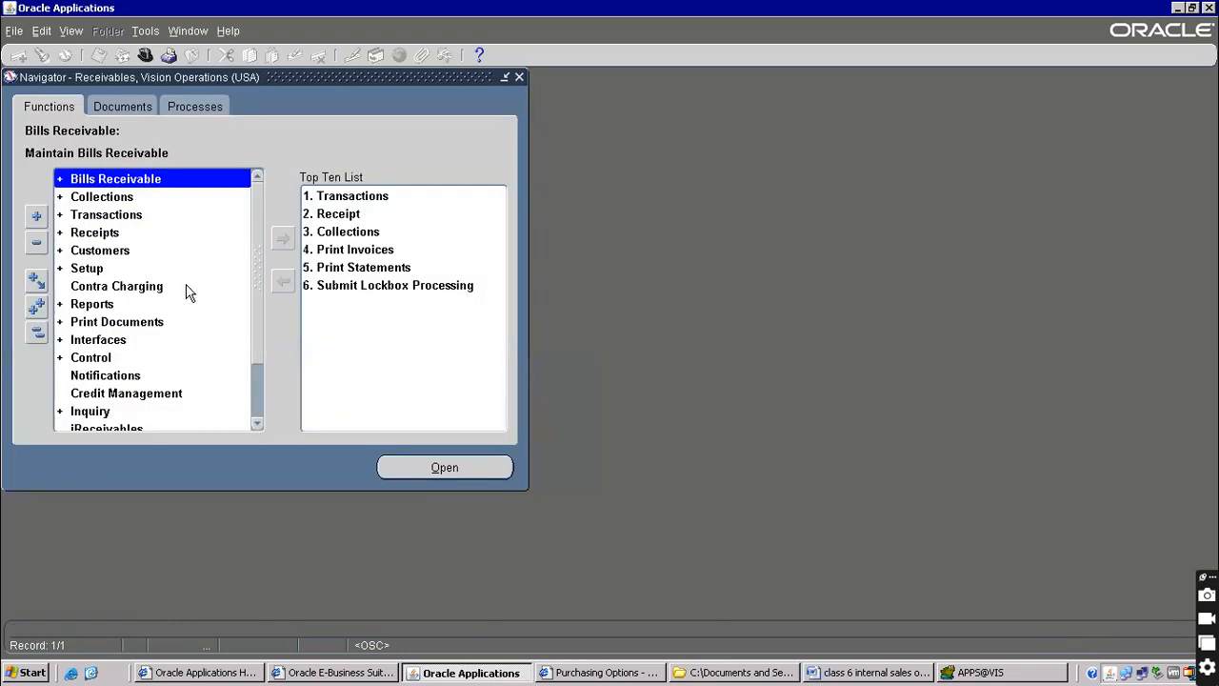
Expand Customers and launch Create/Maintain Customers
{"action": "left_click", "coordinate": [106, 250]}
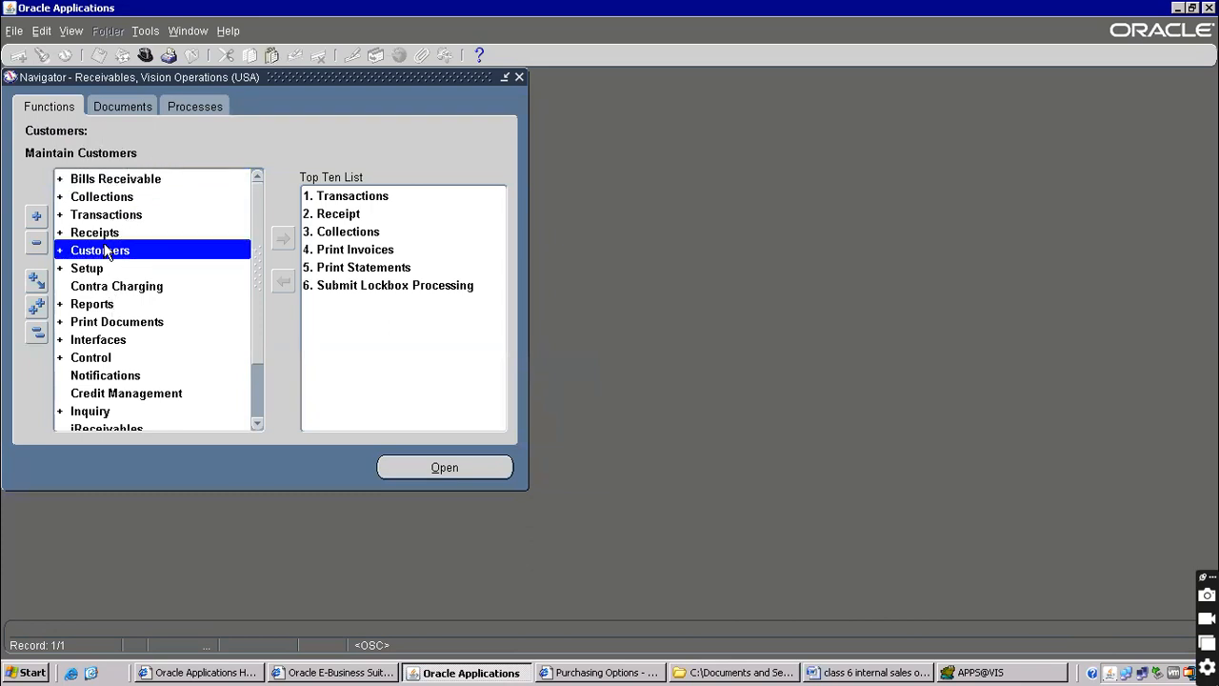
{"action": "double_click", "coordinate": [107, 250]}
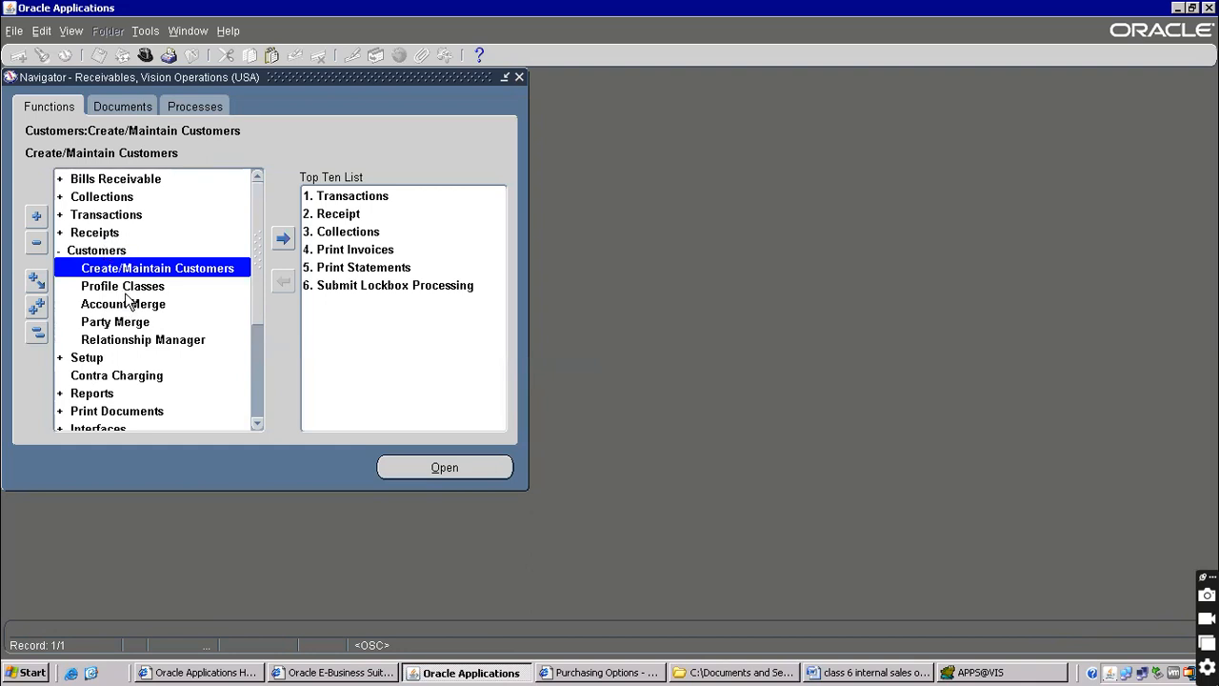
{"action": "double_click", "coordinate": [132, 273]}
Search the Customers page for customers named 'vision'
{"action": "left_click", "coordinate": [636, 672]}
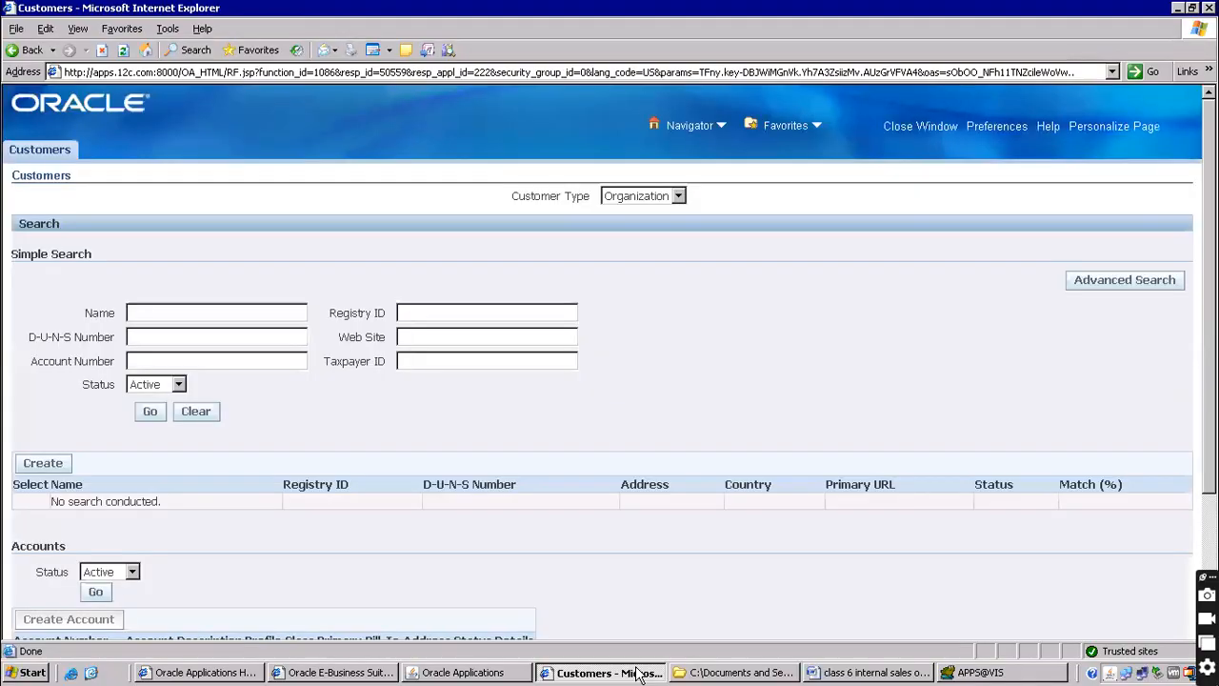
{"action": "left_click", "coordinate": [144, 314]}
{"action": "type", "text": "vision"}
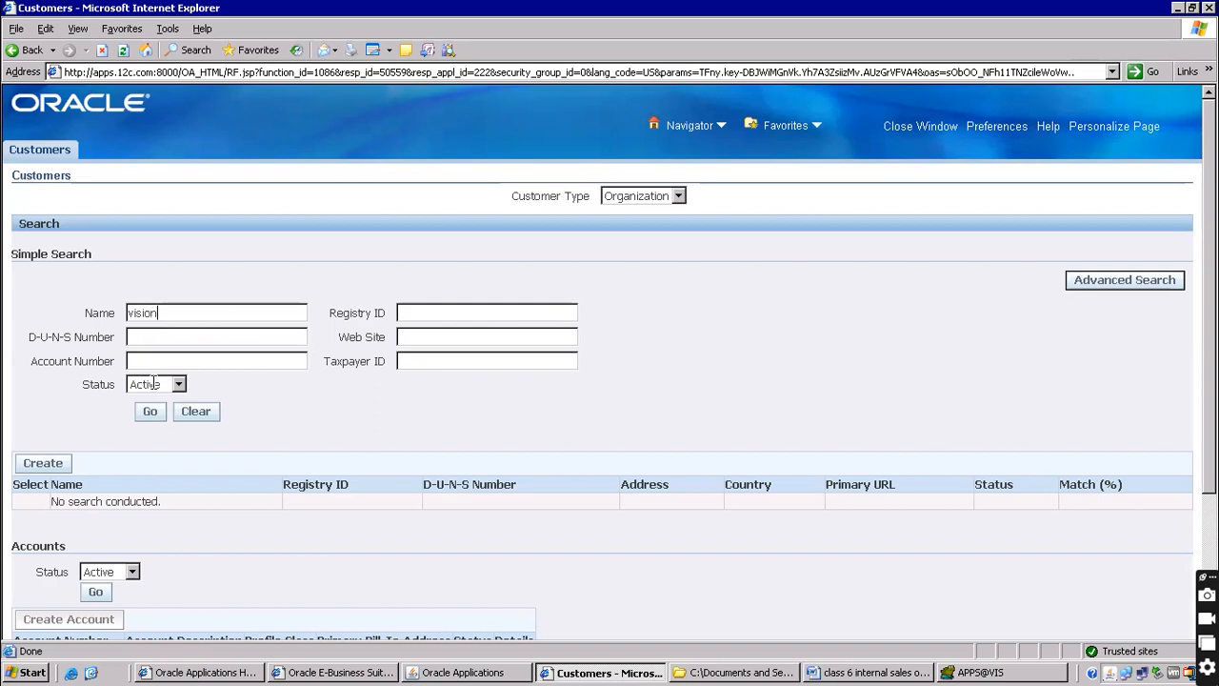
{"action": "left_click", "coordinate": [153, 419]}
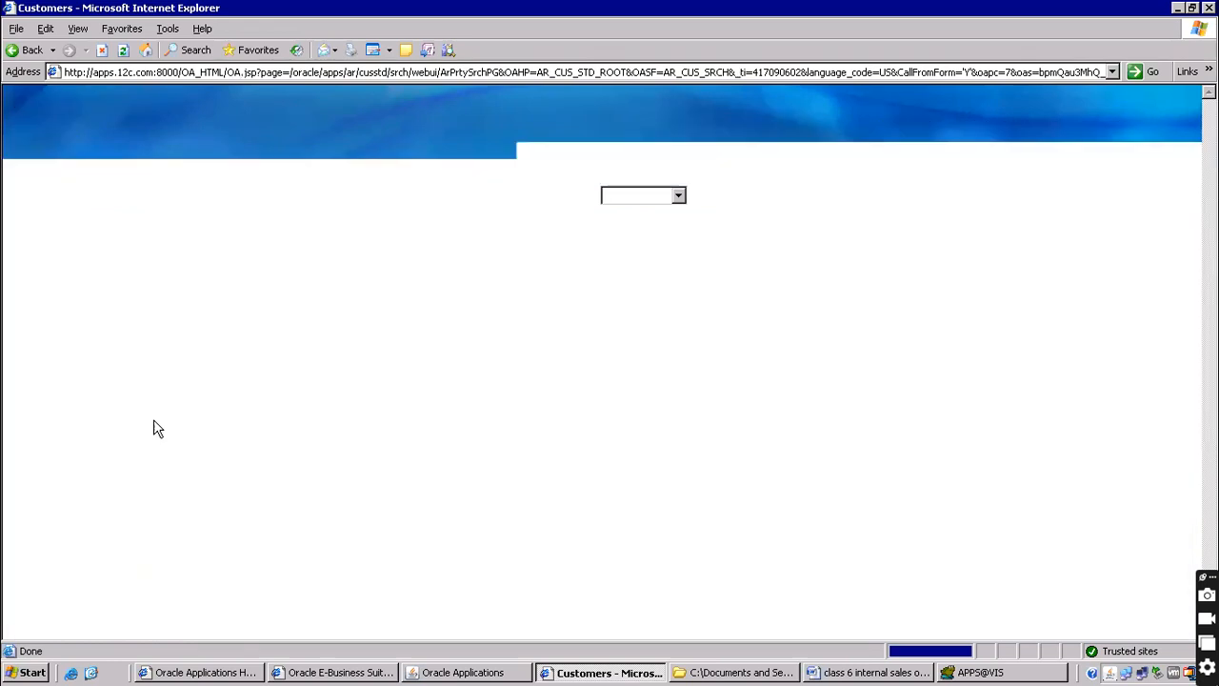
Open the Vision customer's overview and scroll through its site list
{"action": "scroll", "coordinate": [548, 376], "scroll_direction": "down", "scroll_amount": 5}
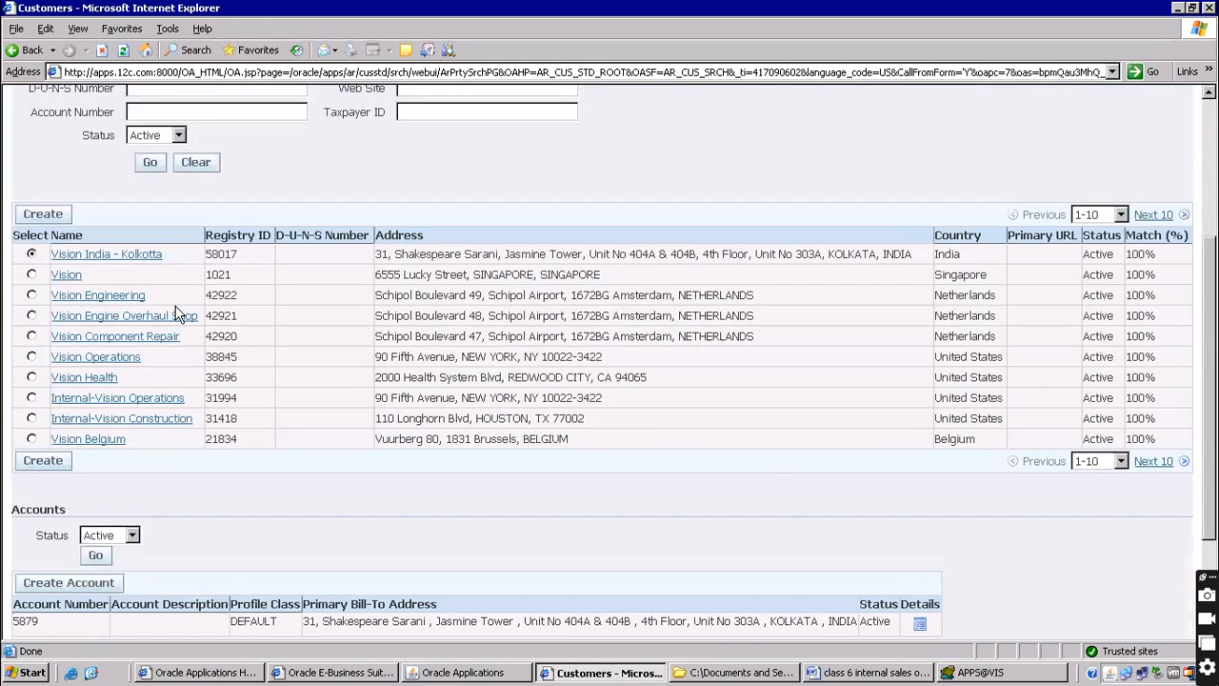
{"action": "left_click", "coordinate": [67, 276]}
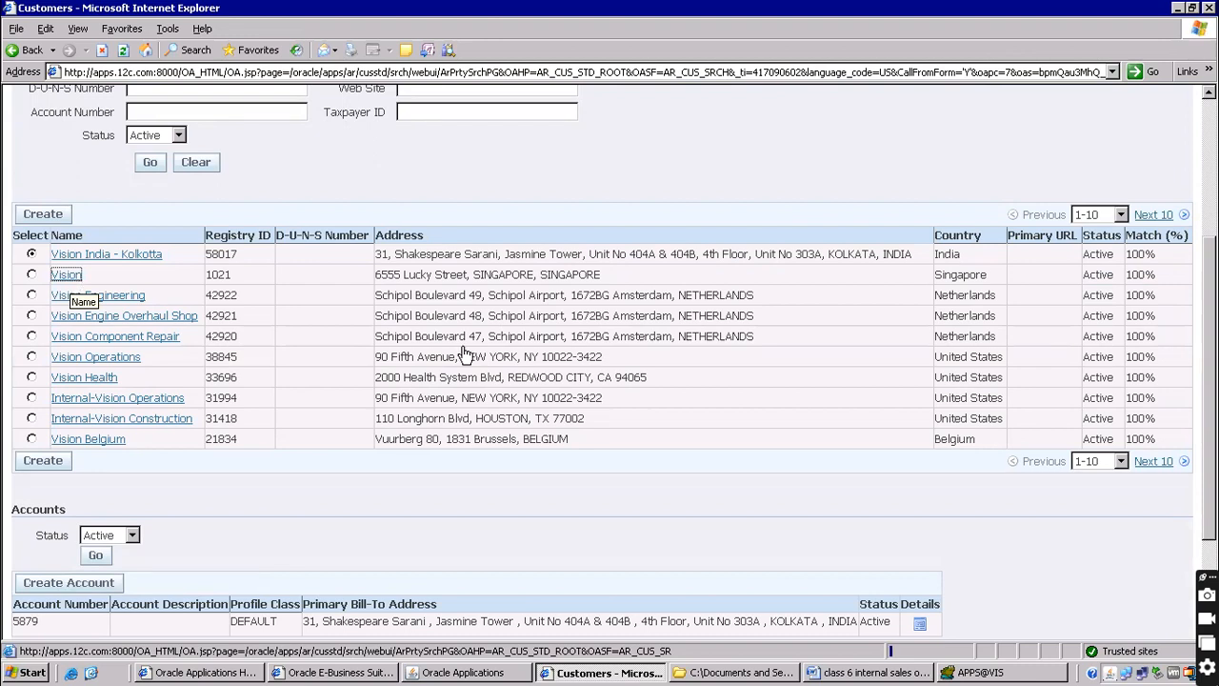
{"action": "scroll", "coordinate": [700, 352], "scroll_direction": "down", "scroll_amount": 3}
{"action": "scroll", "coordinate": [269, 375], "scroll_direction": "up", "scroll_amount": 1}
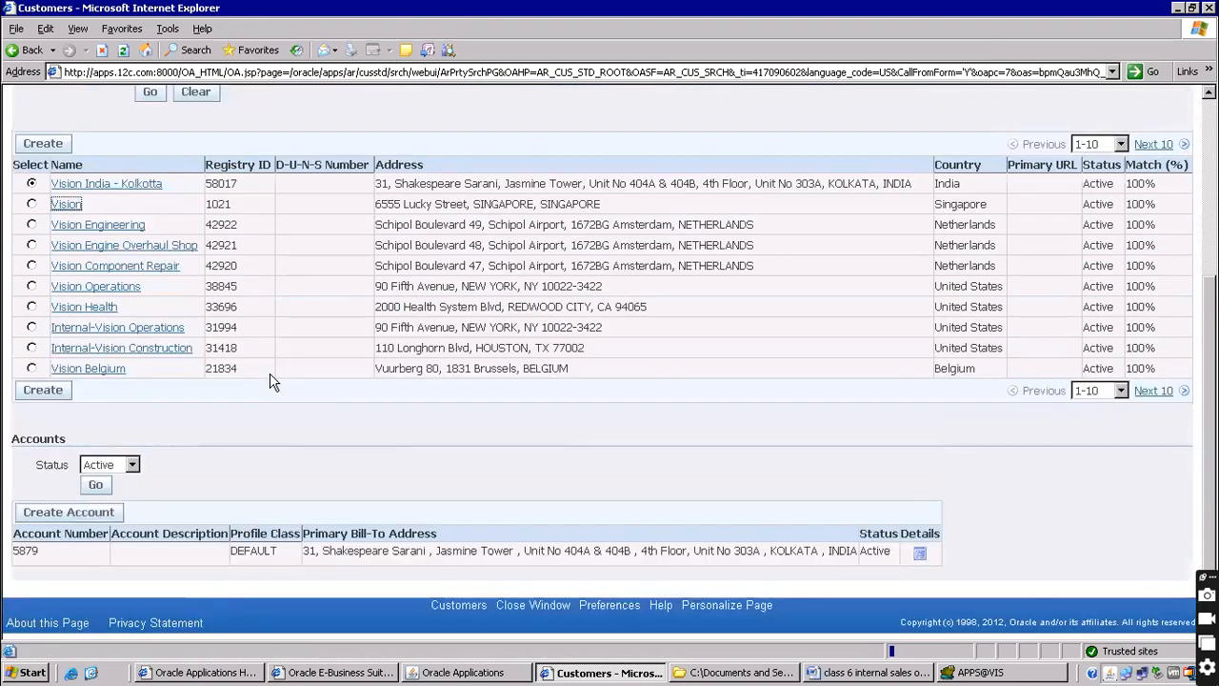
{"action": "scroll", "coordinate": [572, 333], "scroll_direction": "down", "scroll_amount": 10}
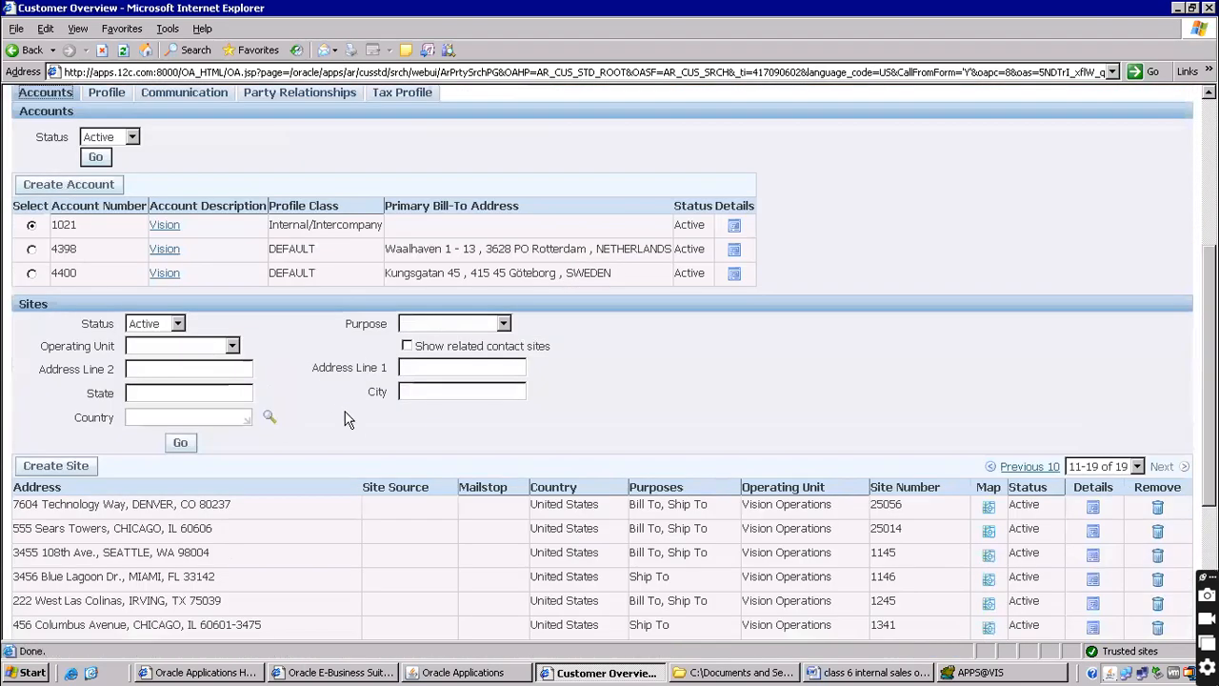
Locate the 3455 108th Ave., Seattle, WA 98004 site and open its details
{"action": "scroll", "coordinate": [276, 419], "scroll_direction": "down", "scroll_amount": 3}
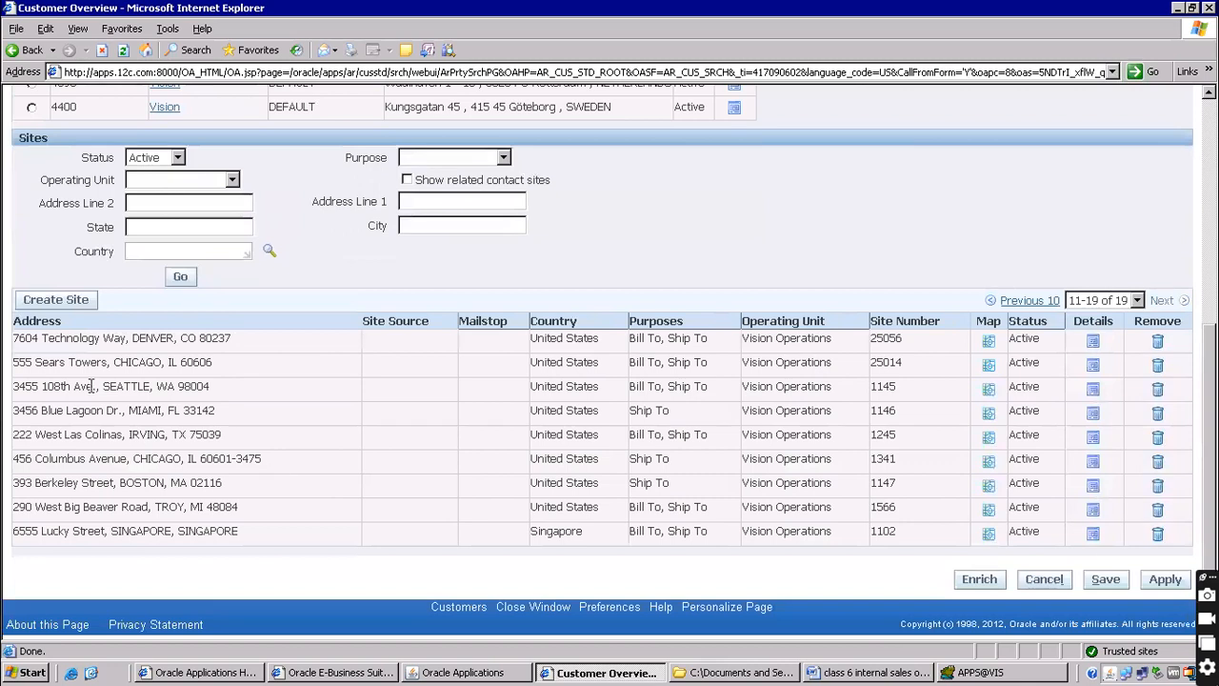
{"action": "left_click_drag", "start_coordinate": [102, 389], "coordinate": [149, 386]}
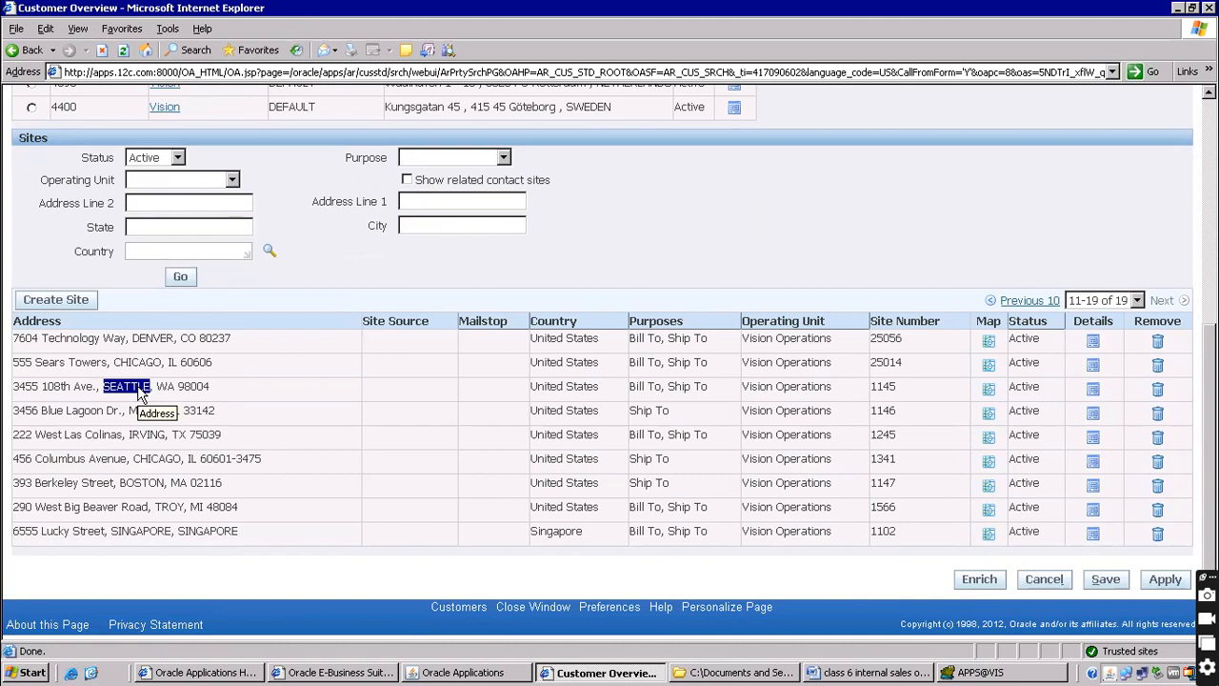
{"action": "triple_click", "coordinate": [131, 385]}
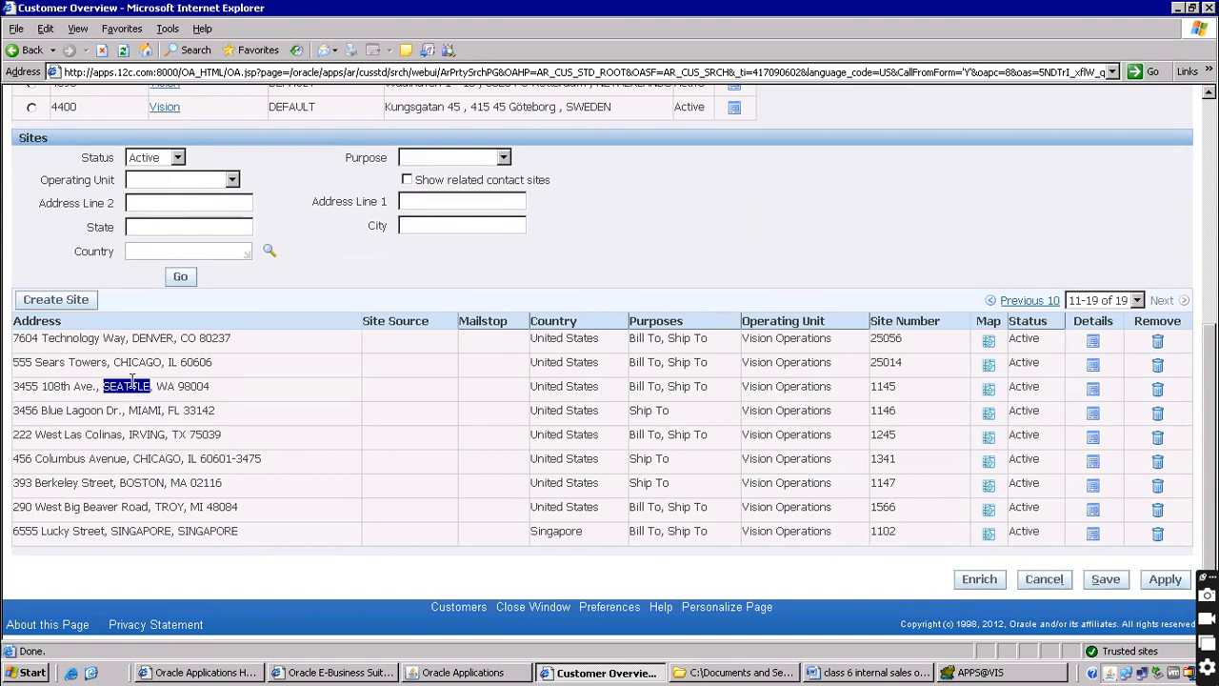
{"action": "left_click", "coordinate": [1093, 389]}
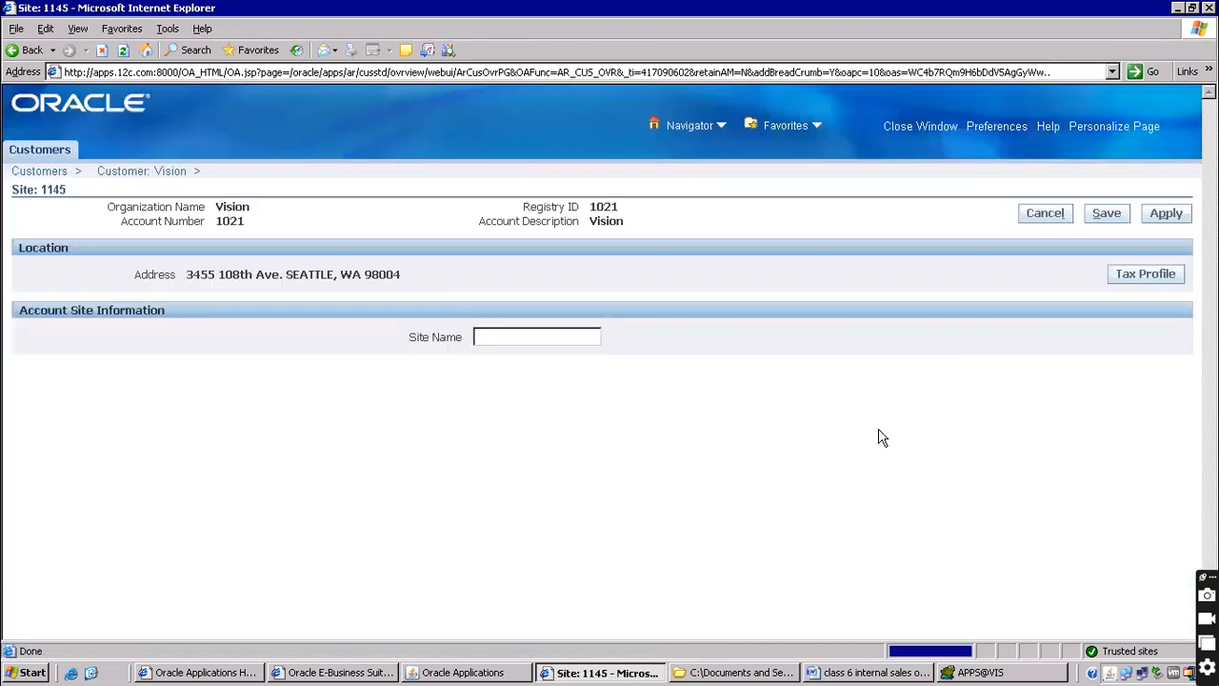
Show site 1145's business purposes and identify the Bill To and Ship To rows
{"action": "left_click", "coordinate": [174, 373]}
{"action": "scroll", "coordinate": [248, 429], "scroll_direction": "down", "scroll_amount": 3}
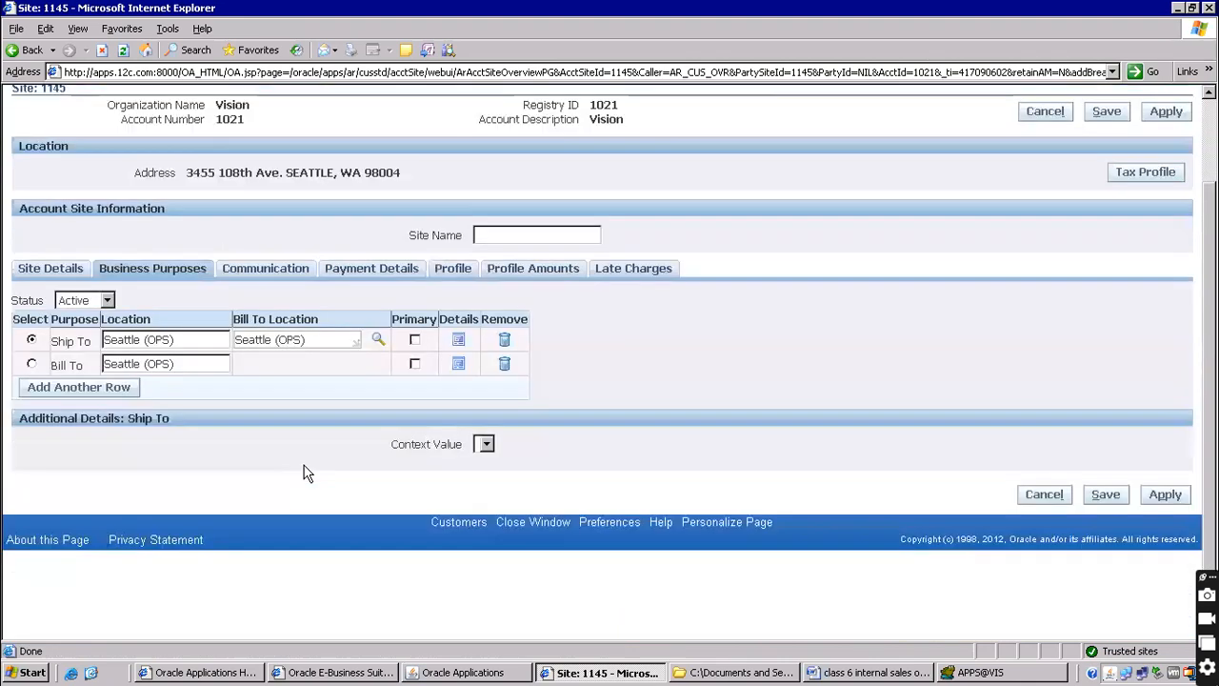
{"action": "left_click_drag", "start_coordinate": [56, 362], "coordinate": [96, 360]}
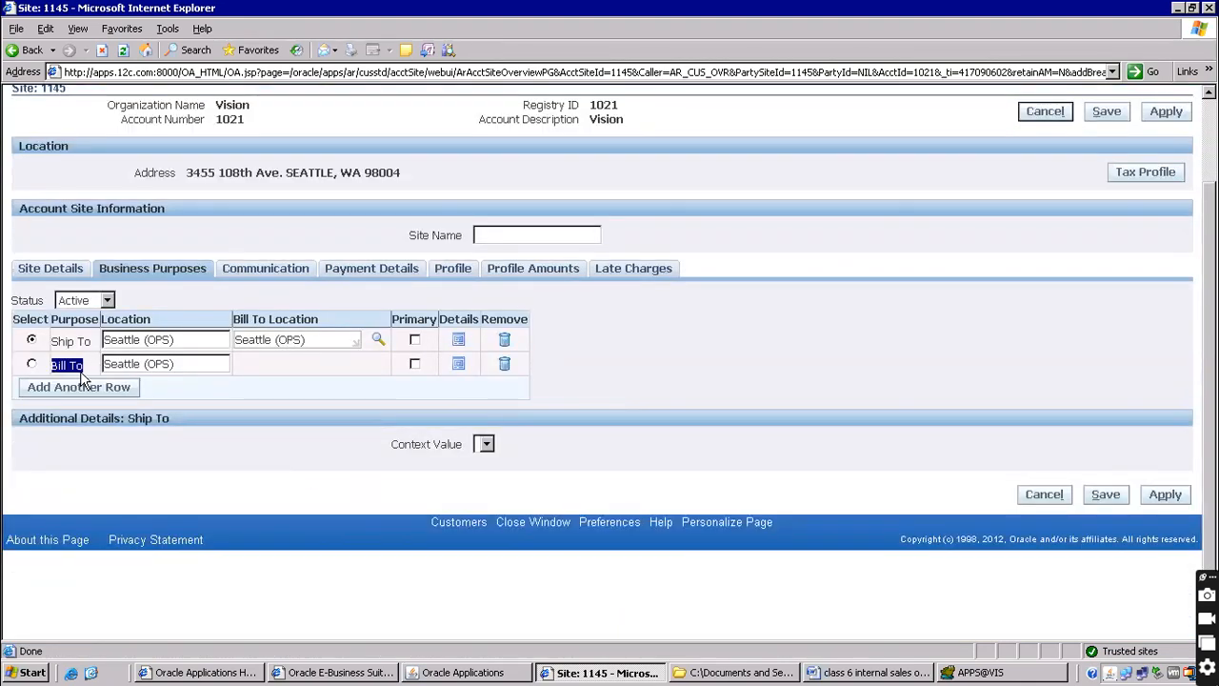
{"action": "left_click", "coordinate": [51, 370]}
{"action": "left_click_drag", "start_coordinate": [60, 367], "coordinate": [84, 368]}
{"action": "left_click", "coordinate": [56, 341]}
{"action": "left_click_drag", "start_coordinate": [59, 341], "coordinate": [89, 343]}
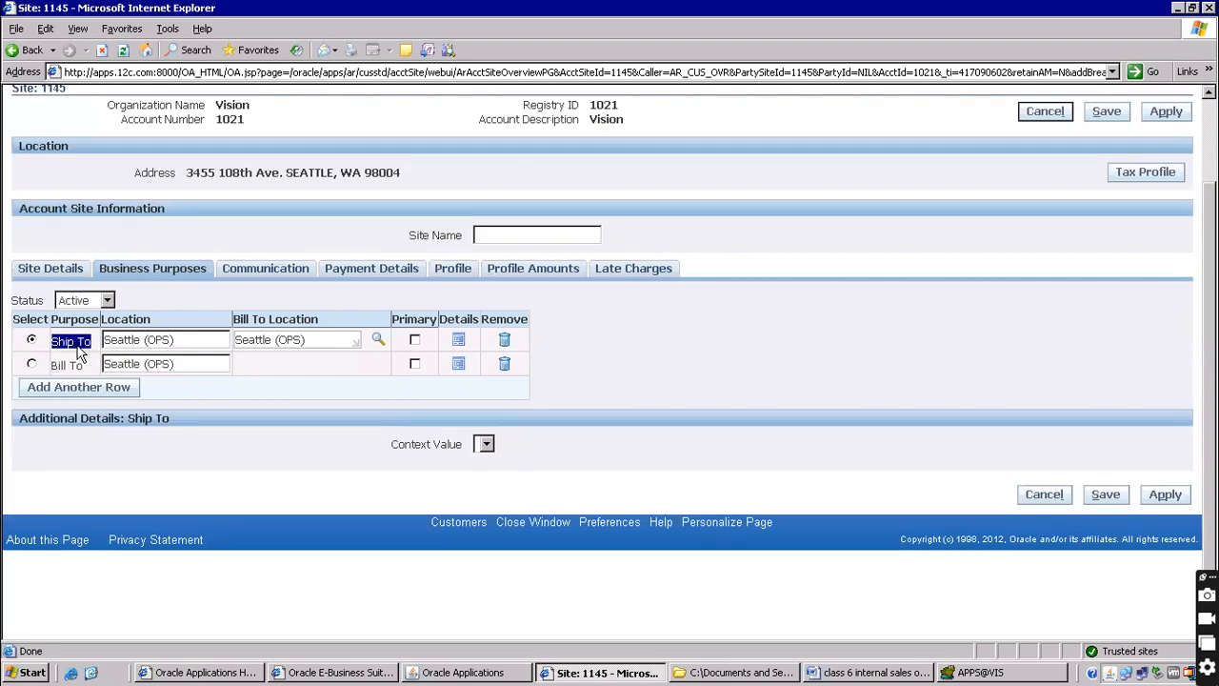
Open the Ship To purpose details and confirm internal location M1- Seattle Mfg
{"action": "left_click", "coordinate": [457, 341]}
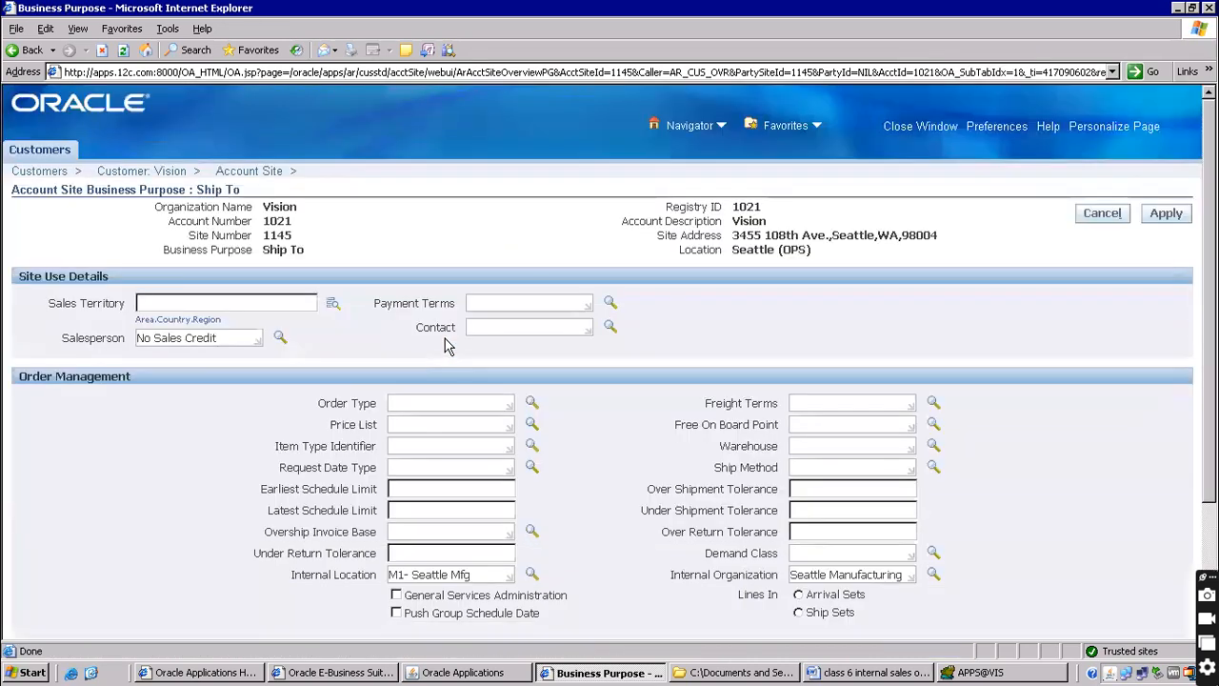
{"action": "scroll", "coordinate": [486, 383], "scroll_direction": "down", "scroll_amount": 3}
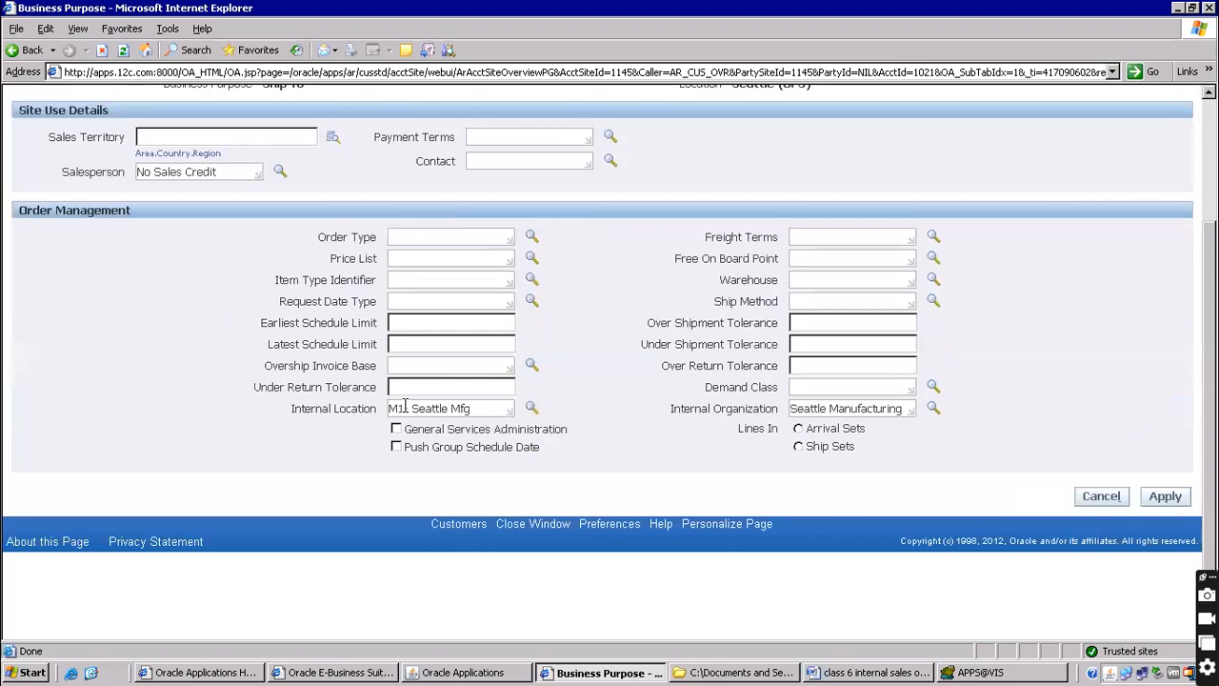
{"action": "left_click_drag", "start_coordinate": [428, 404], "coordinate": [531, 403]}
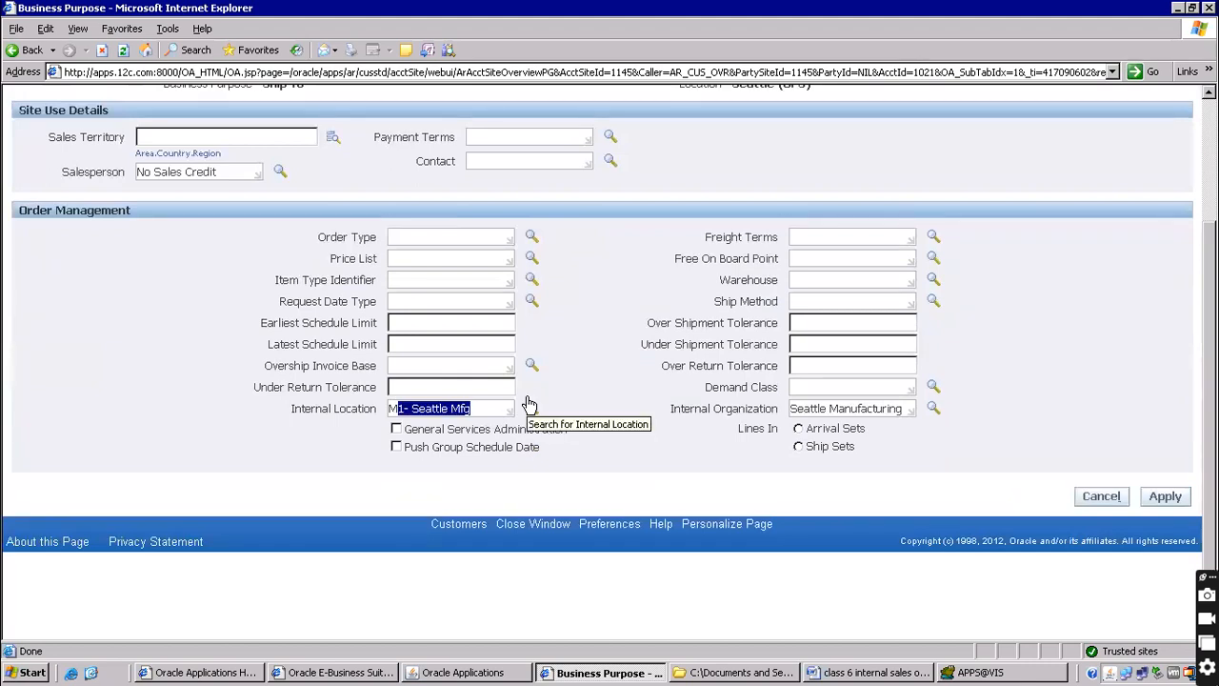
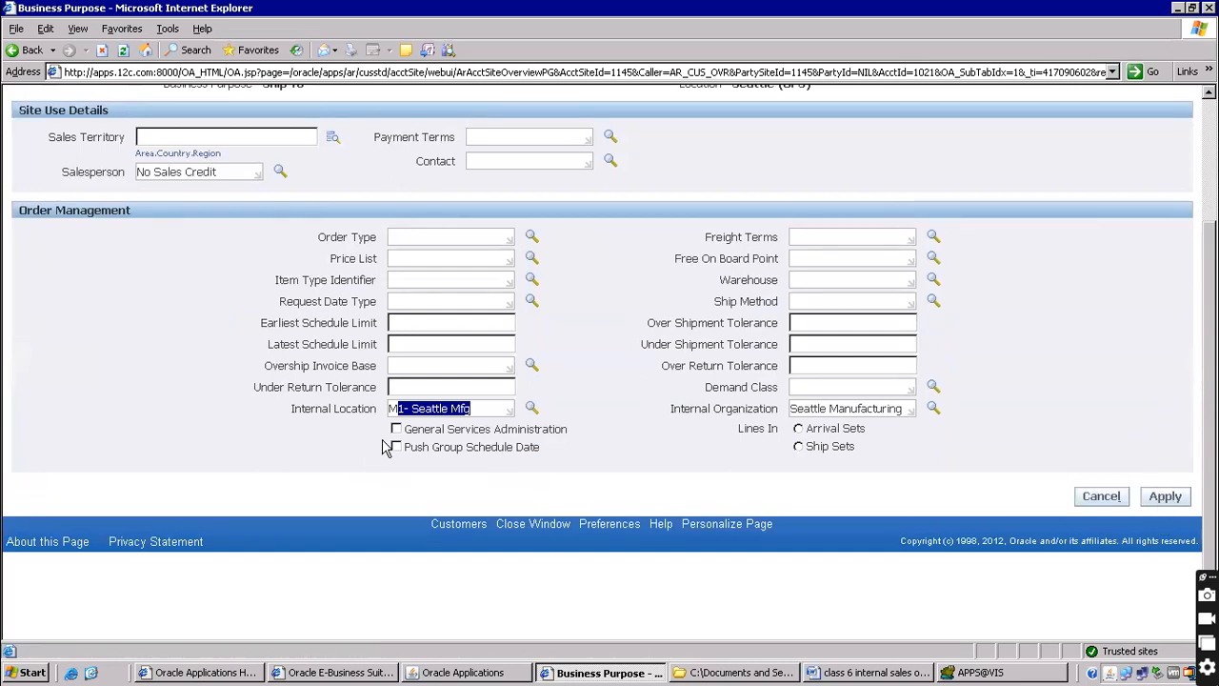
Close the Business Purpose page to return to the Vision Operations (USA) Receivables Navigator
{"action": "scroll", "coordinate": [592, 403], "scroll_direction": "up", "scroll_amount": 3}
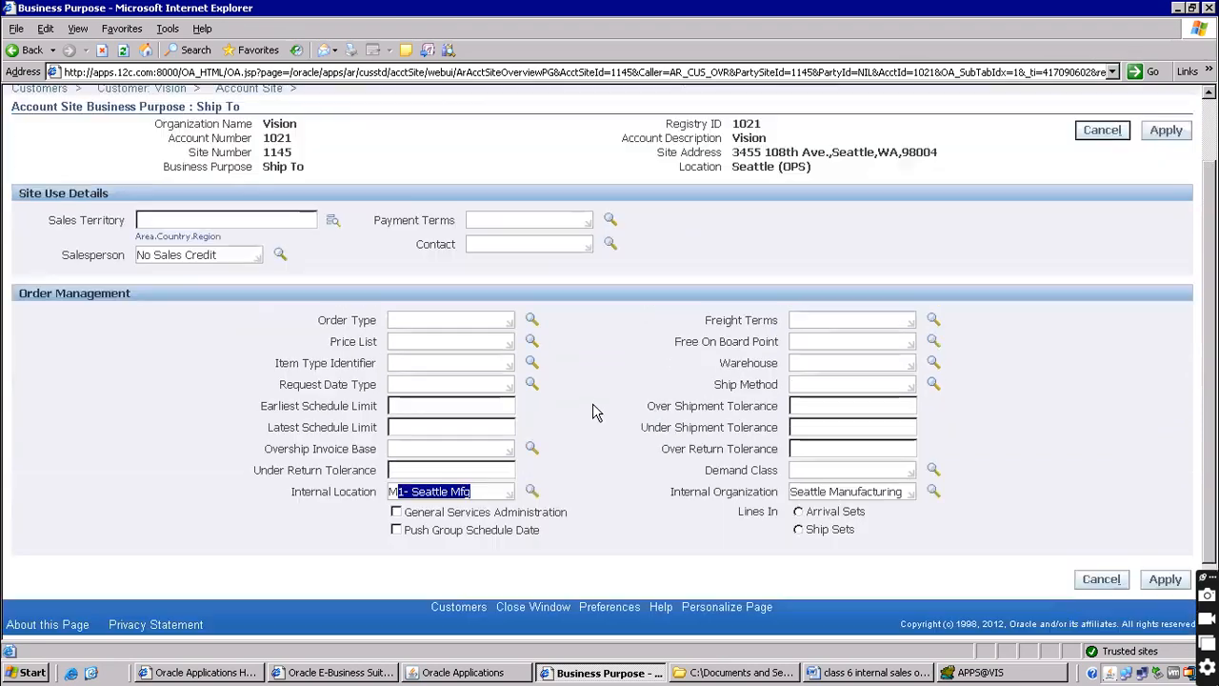
{"action": "left_click", "coordinate": [922, 126]}
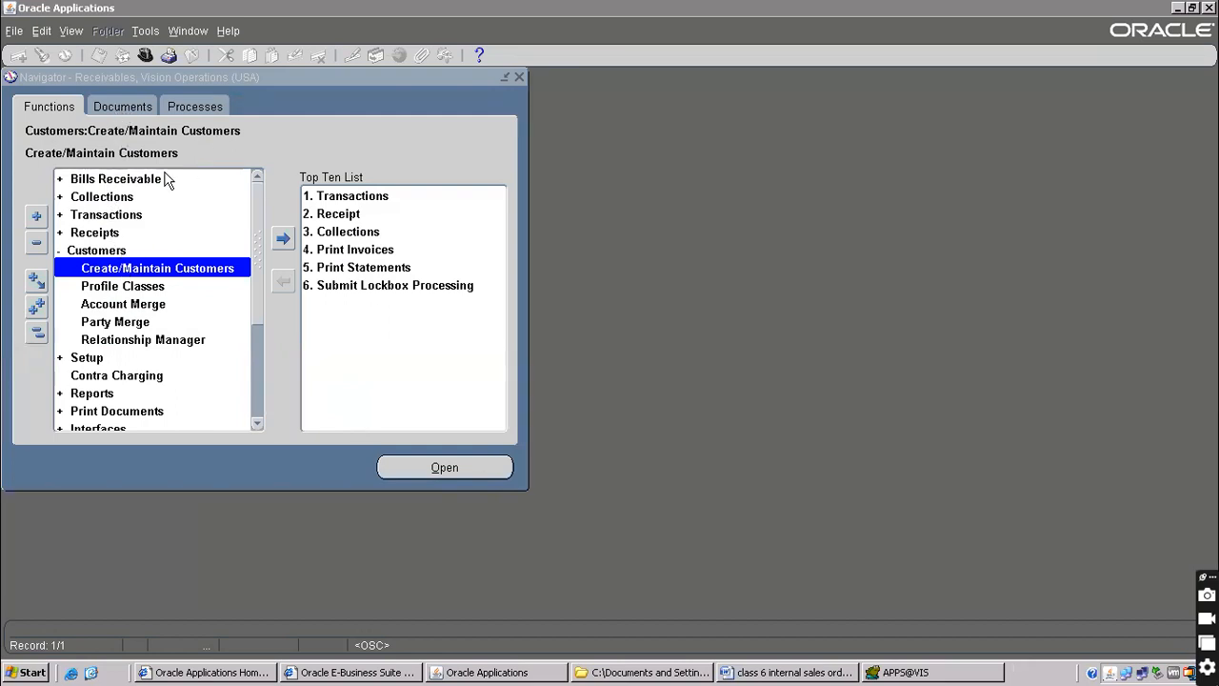
In Create/Maintain Customers, search for name 'vision' and open the Vision customer
{"action": "left_click", "coordinate": [143, 76]}
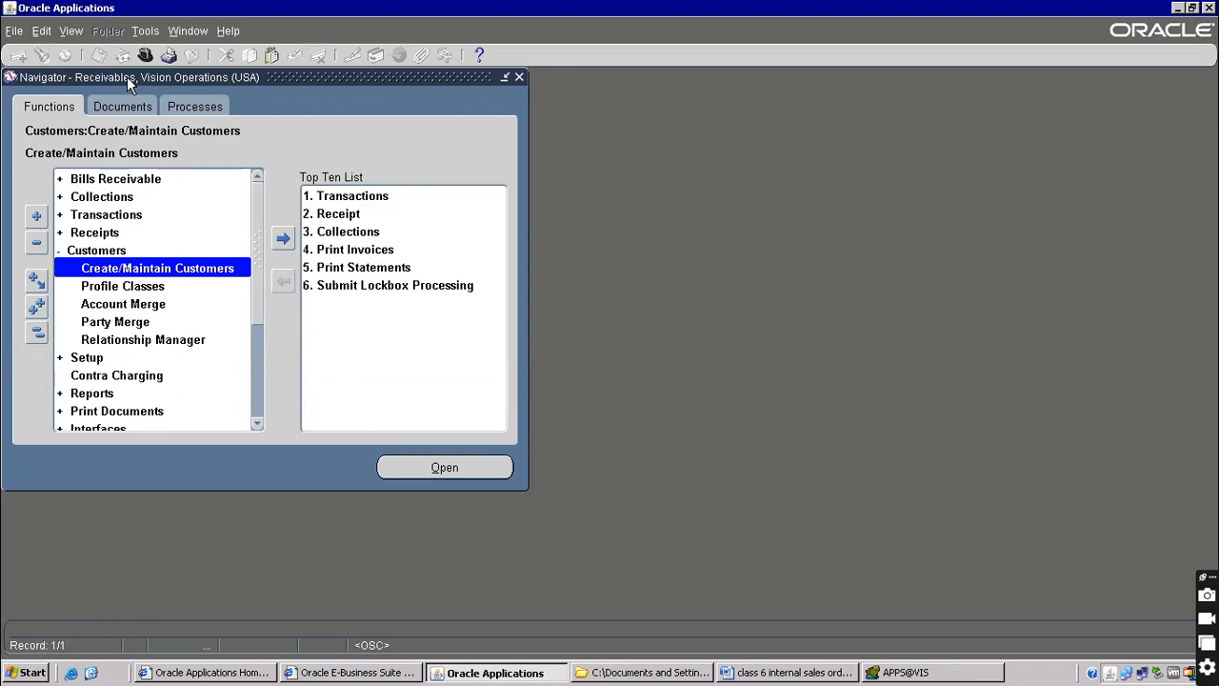
{"action": "left_click", "coordinate": [116, 251]}
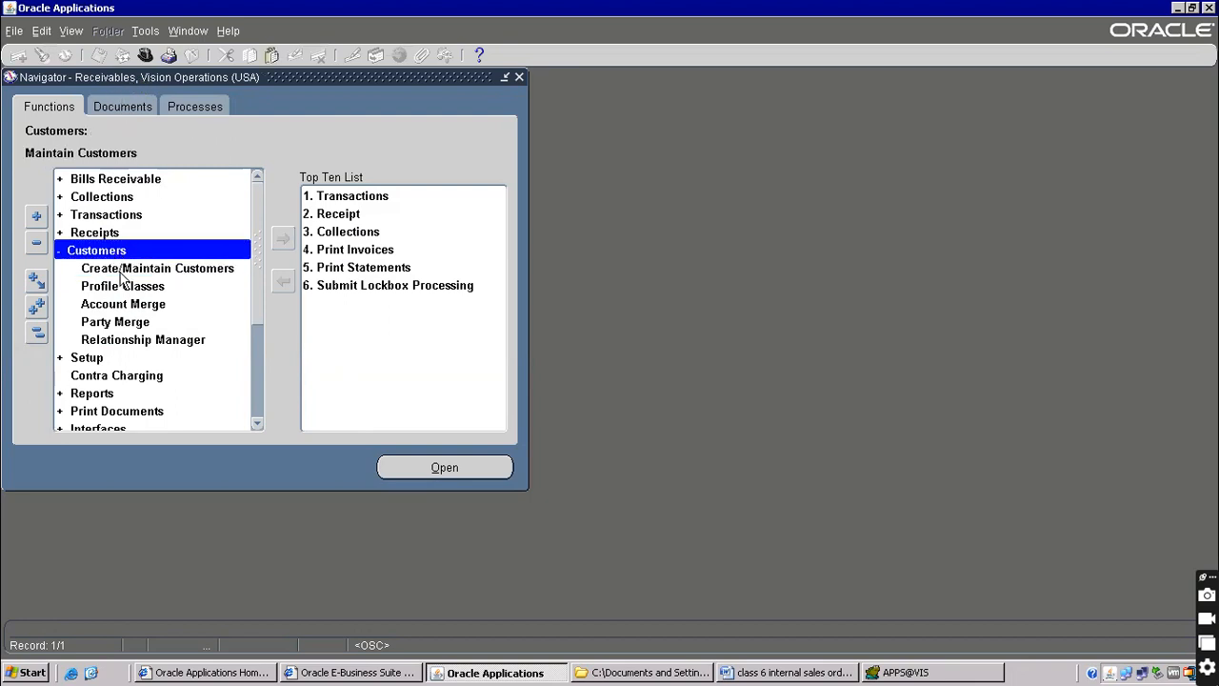
{"action": "left_click", "coordinate": [145, 270]}
{"action": "double_click", "coordinate": [145, 272]}
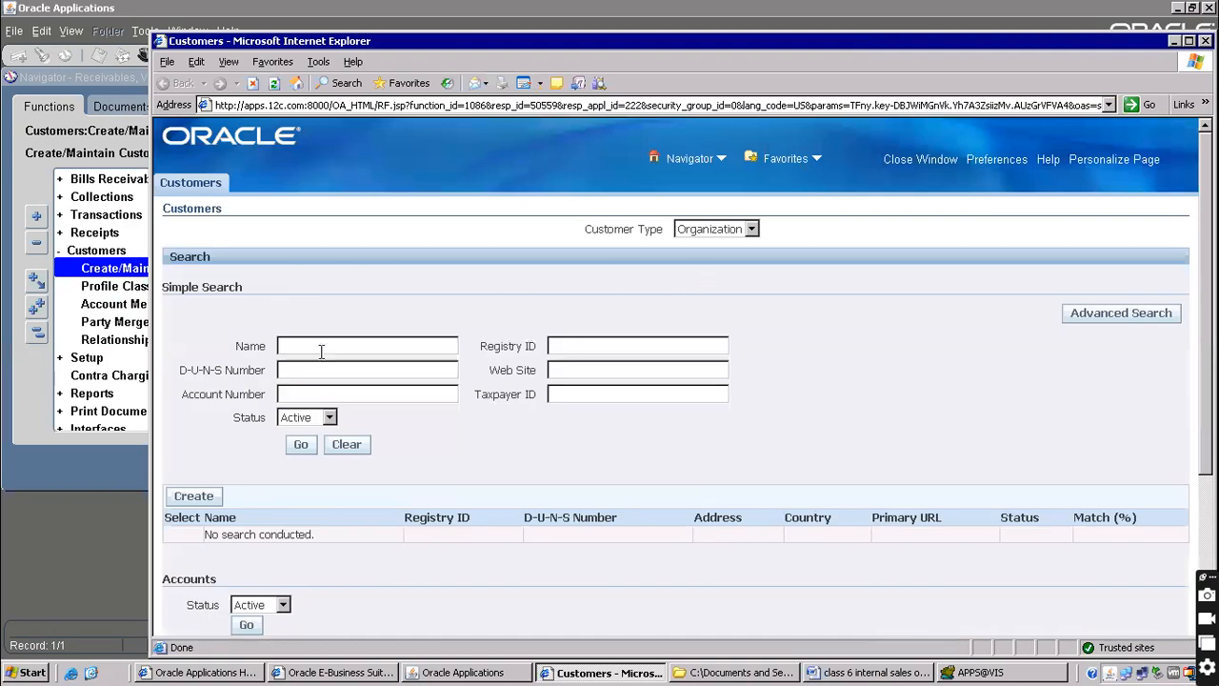
{"action": "left_click", "coordinate": [324, 344]}
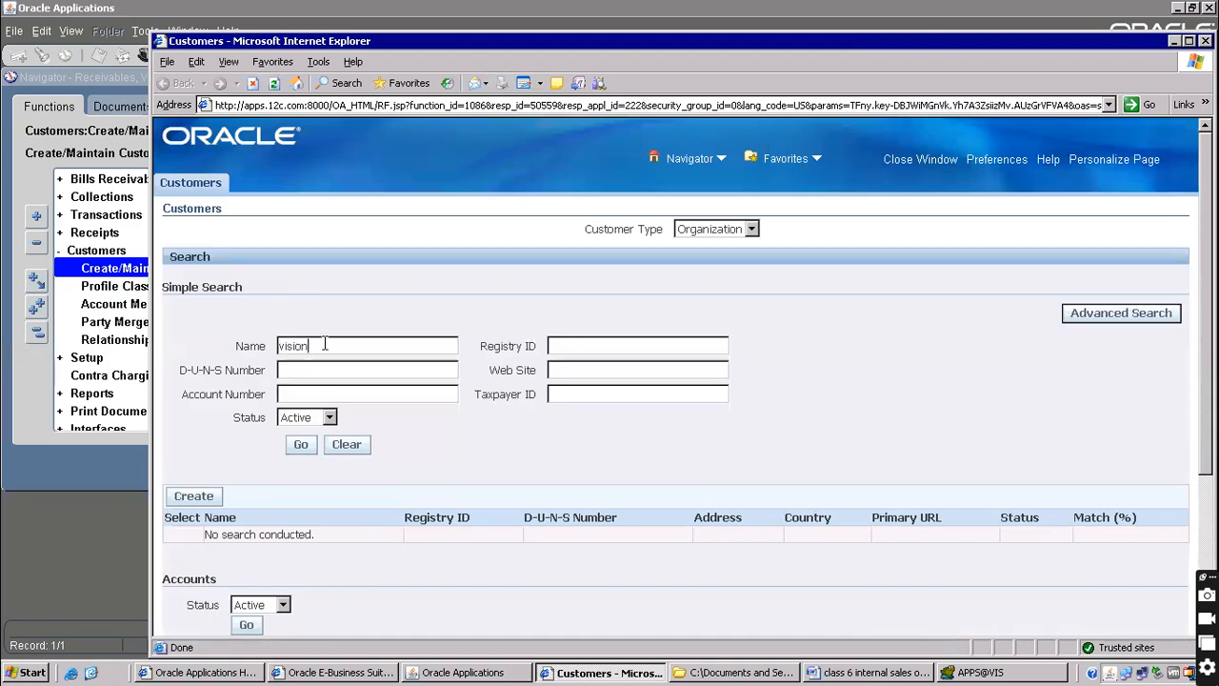
{"action": "type", "text": "vision"}
{"action": "left_click", "coordinate": [300, 443]}
{"action": "scroll", "coordinate": [596, 369], "scroll_direction": "down", "scroll_amount": 3}
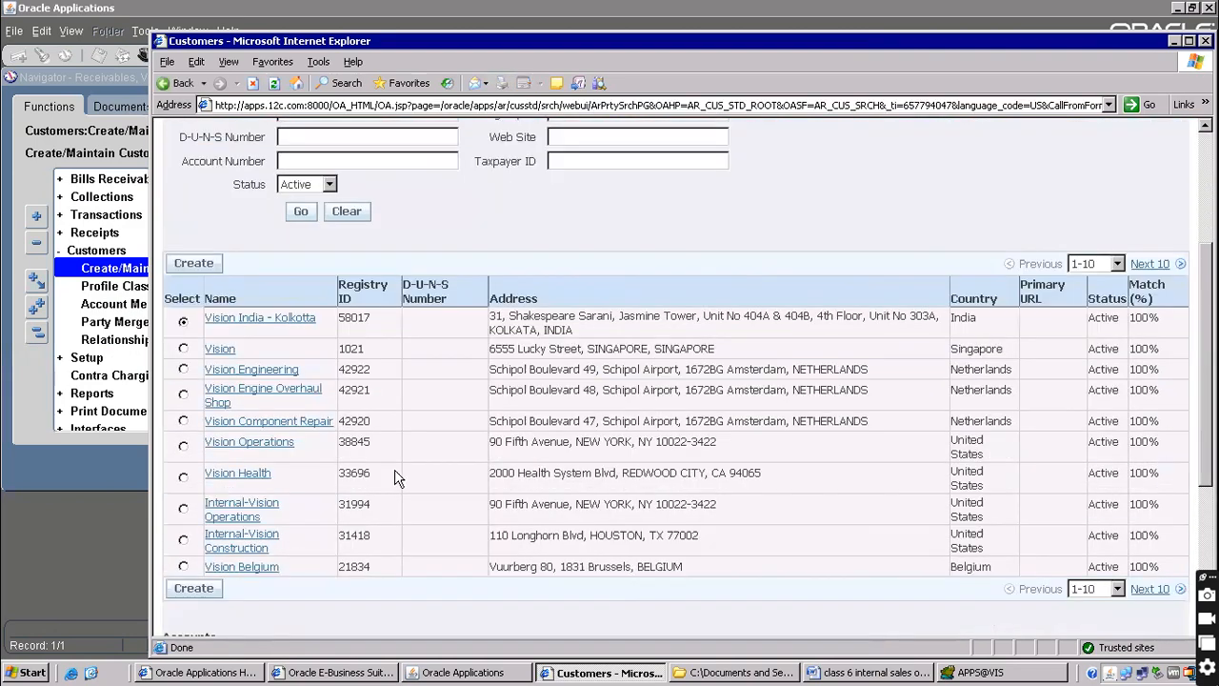
{"action": "left_click", "coordinate": [221, 350]}
Page to customer sites 11–19 and open details for the Seattle site 1145
{"action": "scroll", "coordinate": [928, 333], "scroll_direction": "down", "scroll_amount": 4}
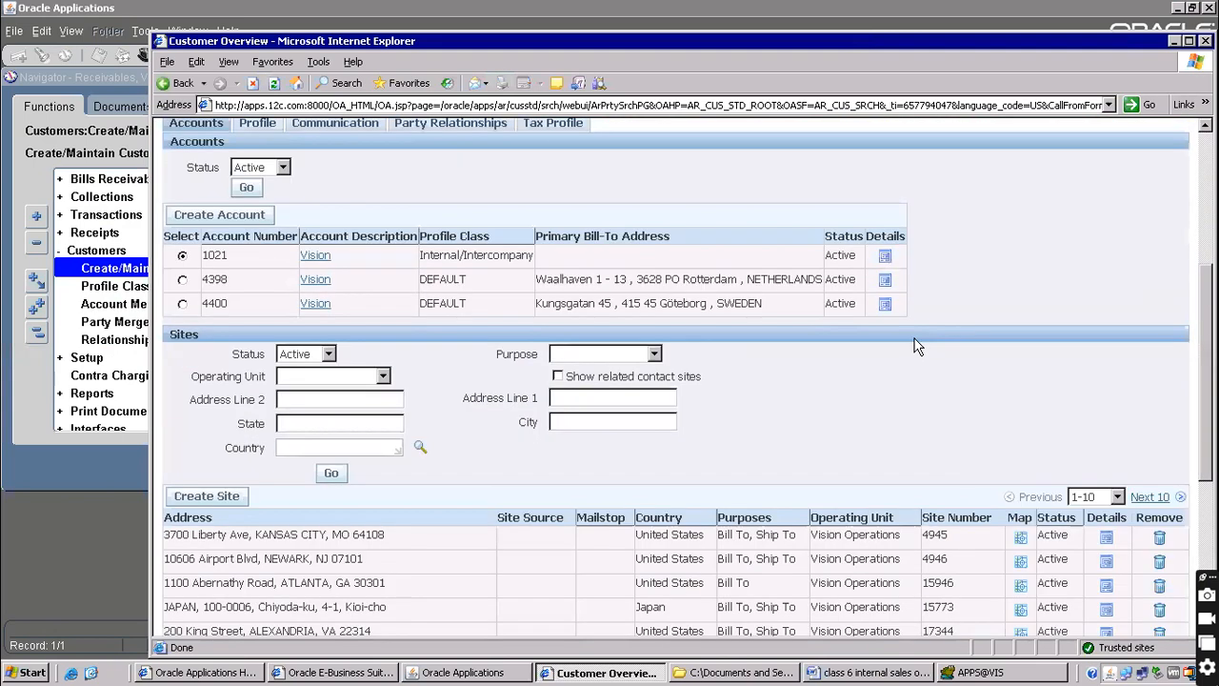
{"action": "scroll", "coordinate": [912, 347], "scroll_direction": "down", "scroll_amount": 3}
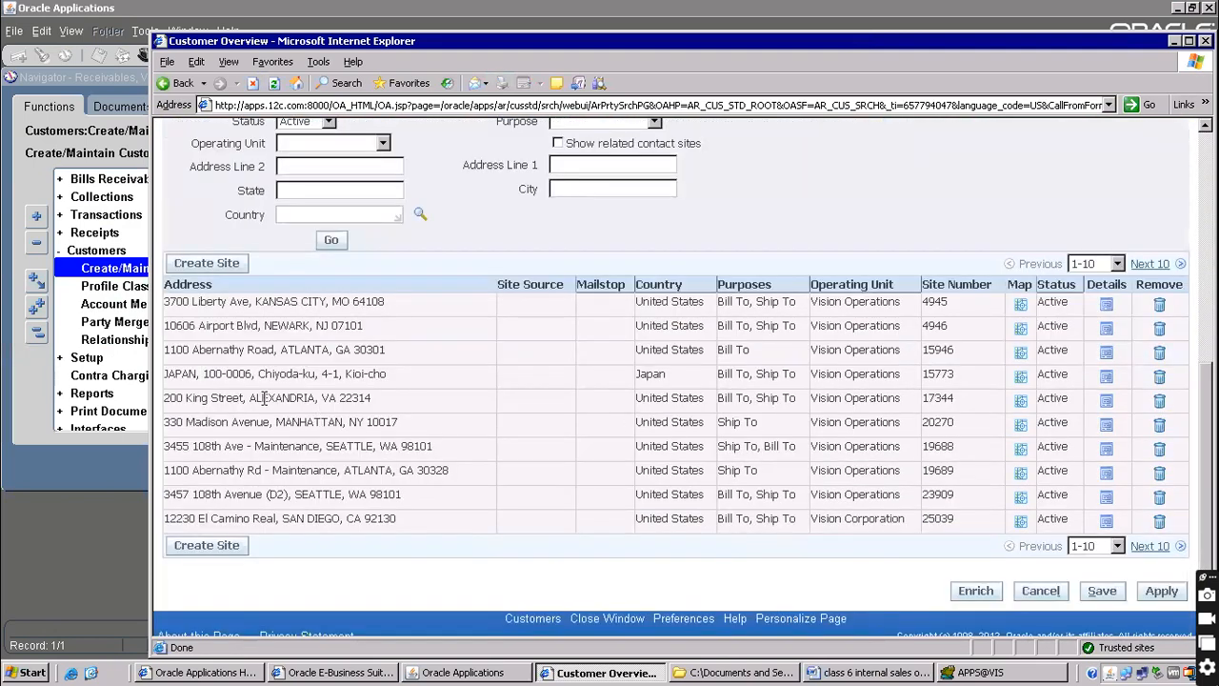
{"action": "left_click_drag", "start_coordinate": [262, 398], "coordinate": [314, 398]}
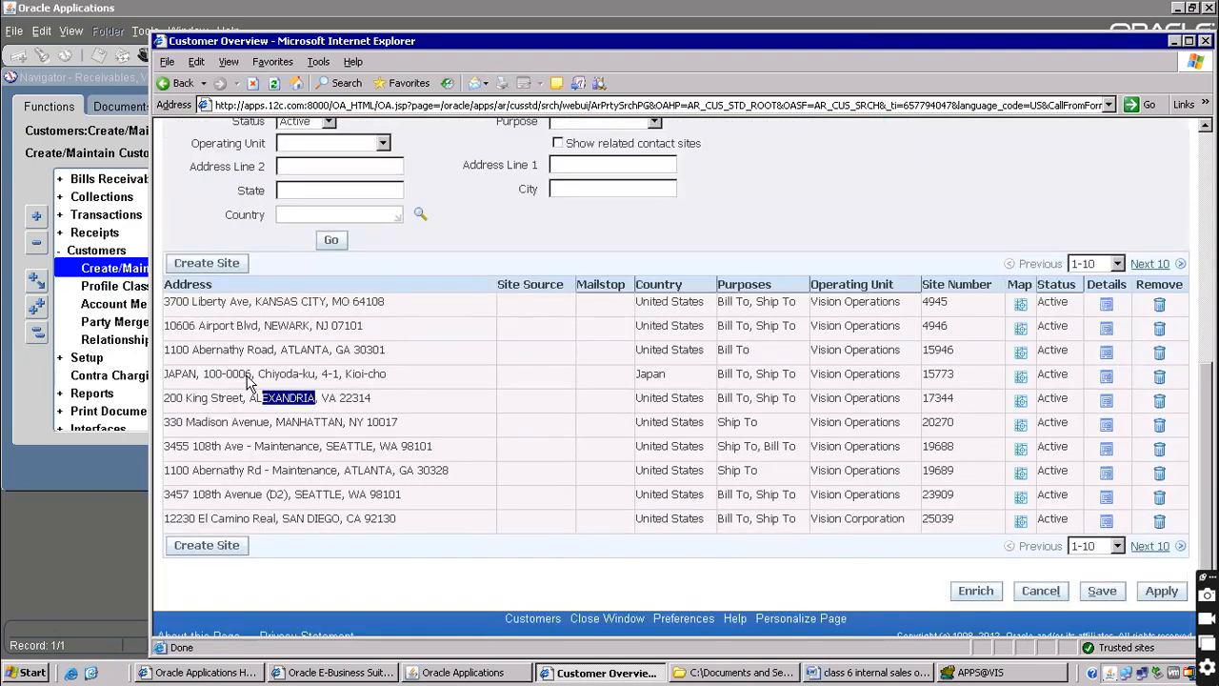
{"action": "left_click_drag", "start_coordinate": [281, 349], "coordinate": [332, 351]}
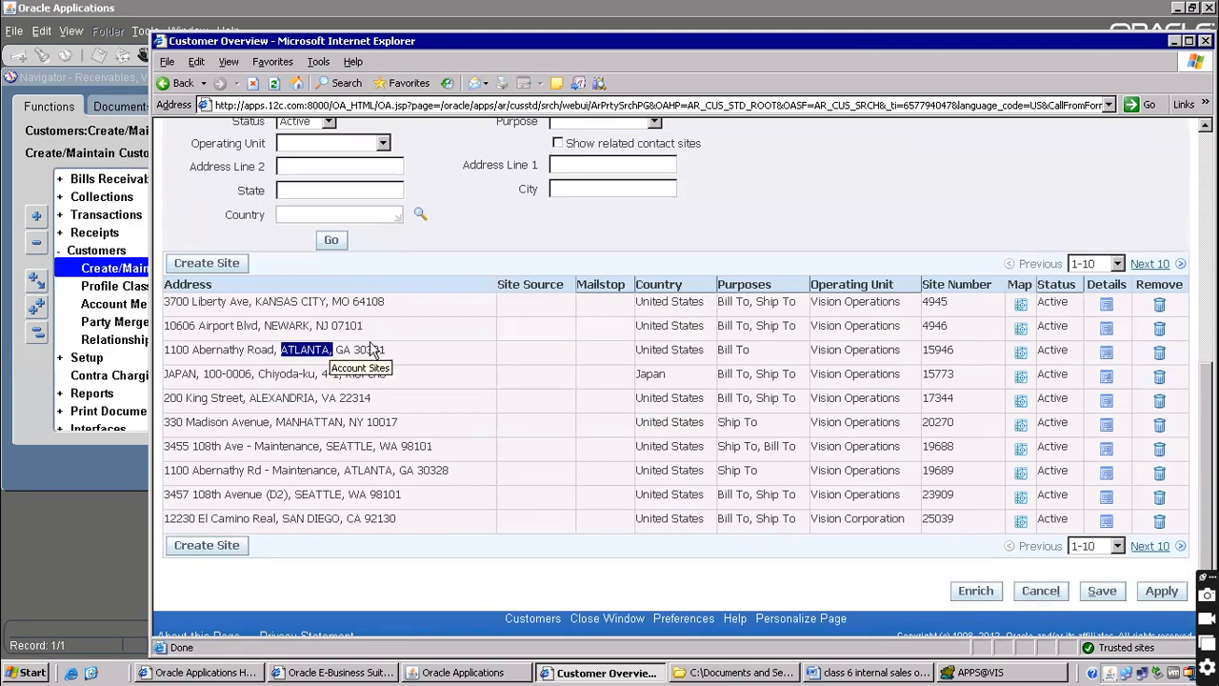
{"action": "left_click", "coordinate": [1148, 265]}
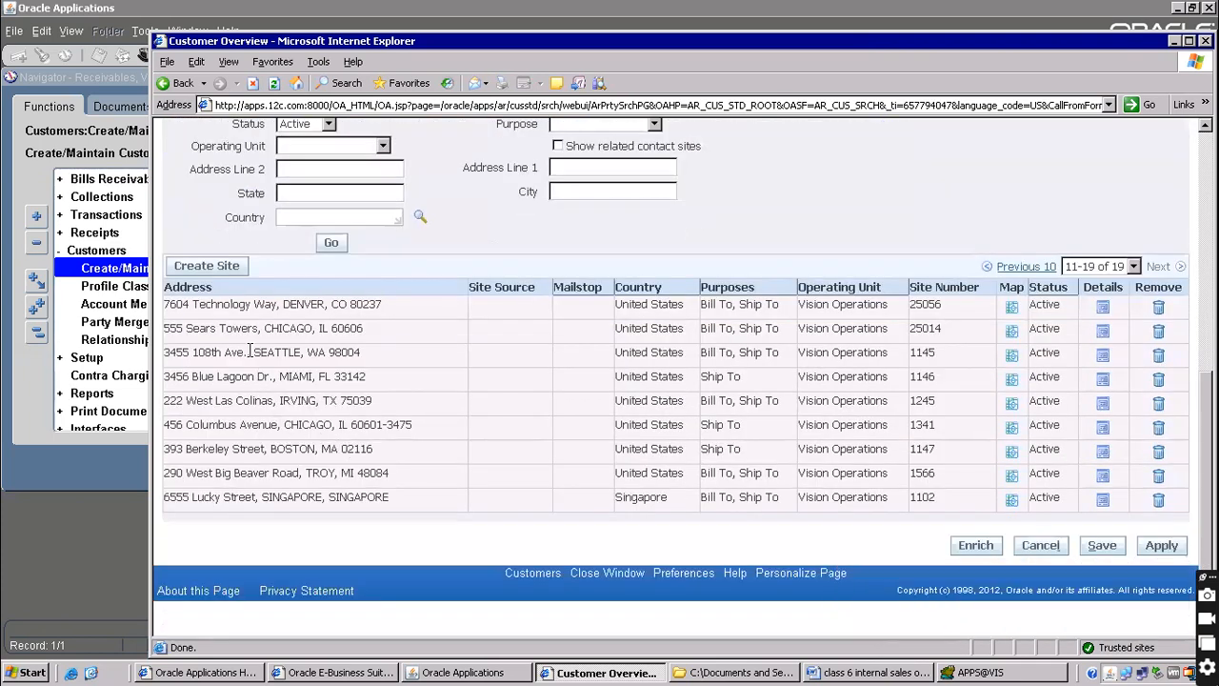
{"action": "left_click_drag", "start_coordinate": [253, 352], "coordinate": [370, 349]}
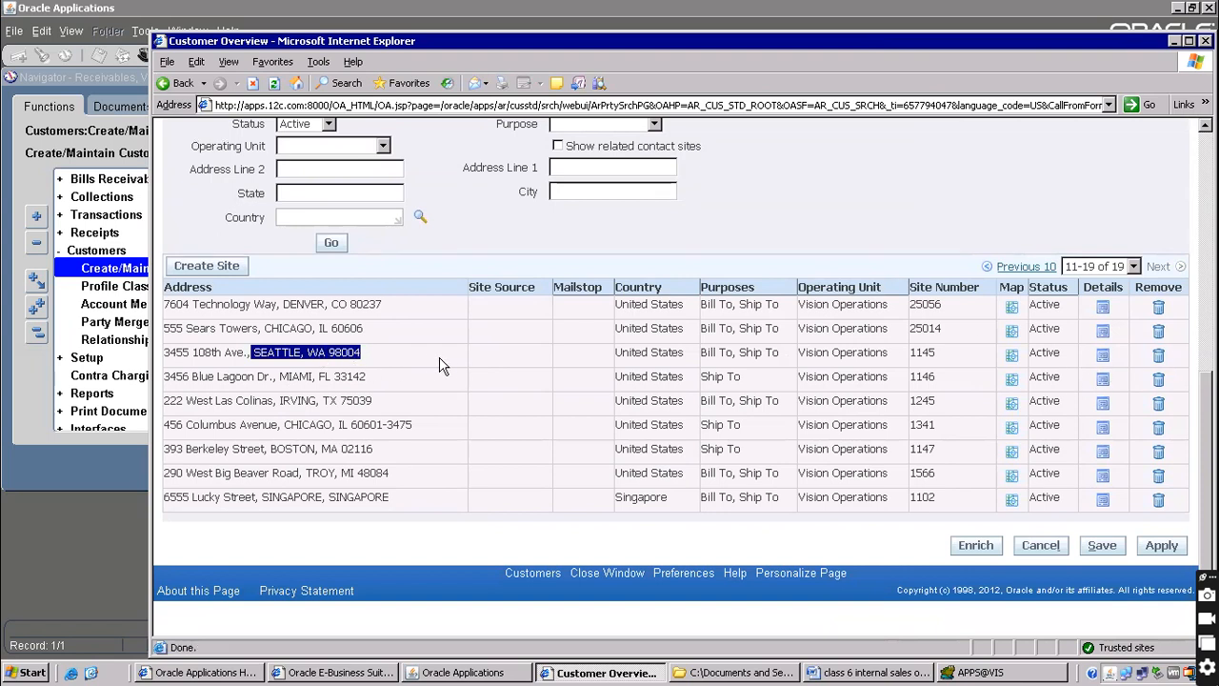
{"action": "left_click", "coordinate": [1103, 356]}
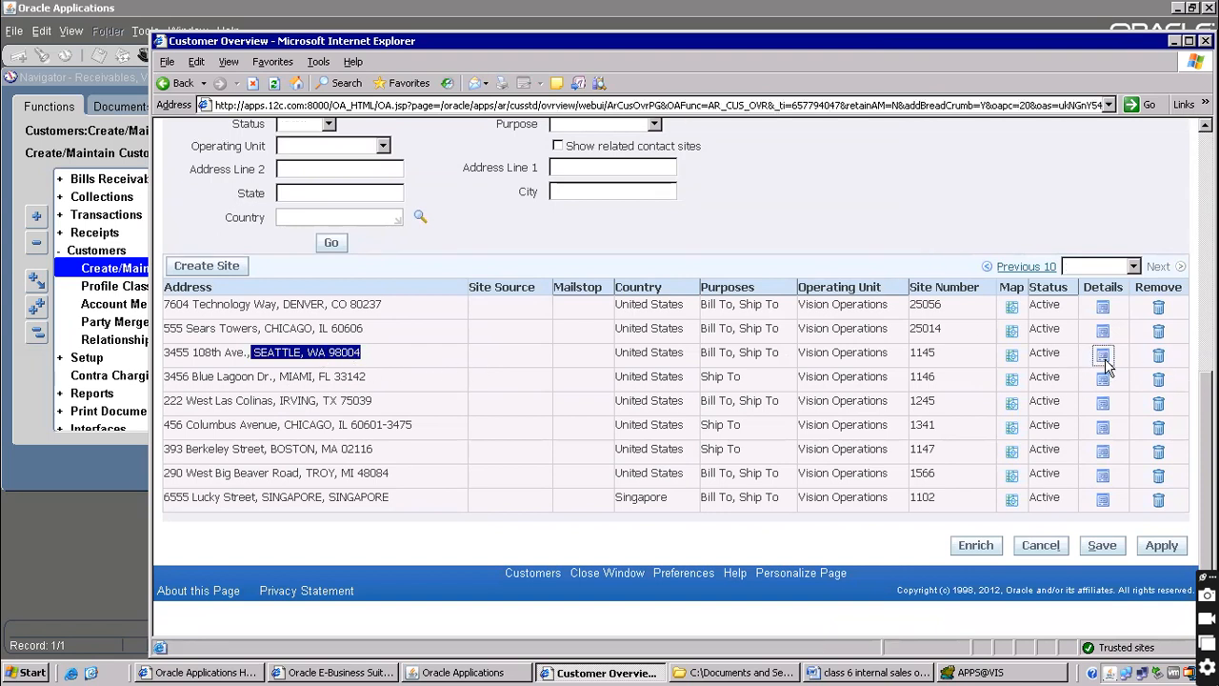
Open site 1145's Ship To business purpose and point out its Internal Location, M1- Seattle Mfg
{"action": "scroll", "coordinate": [472, 381], "scroll_direction": "down", "scroll_amount": 5}
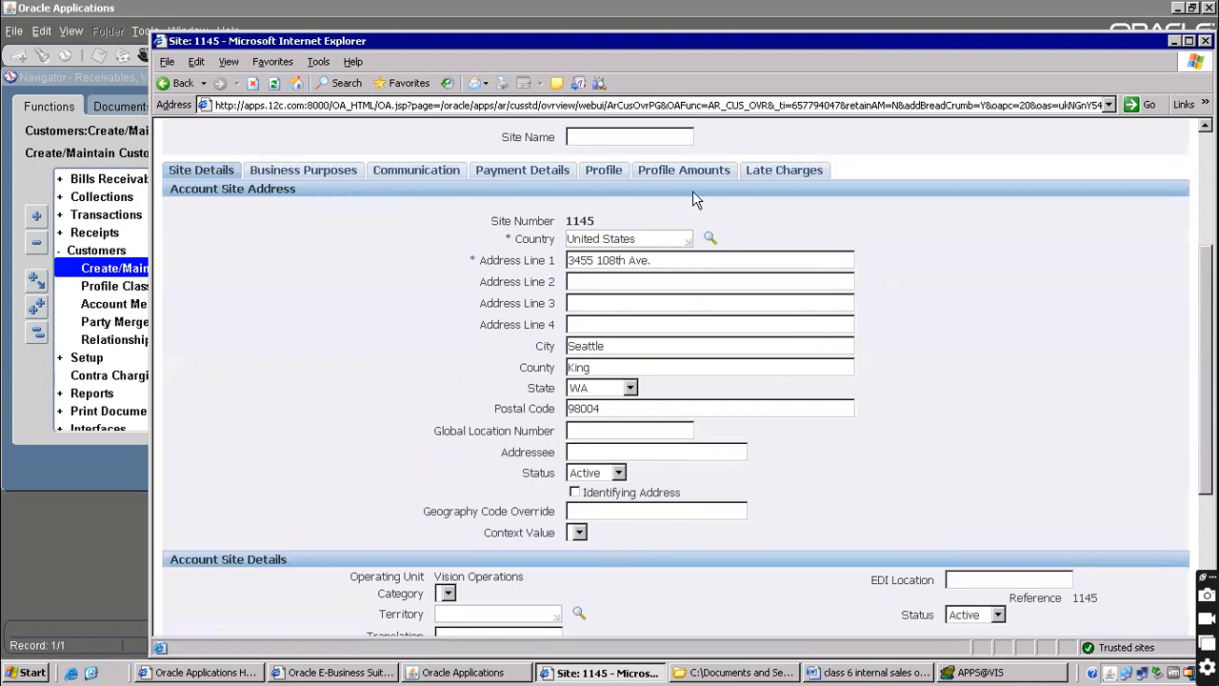
{"action": "left_click", "coordinate": [289, 173]}
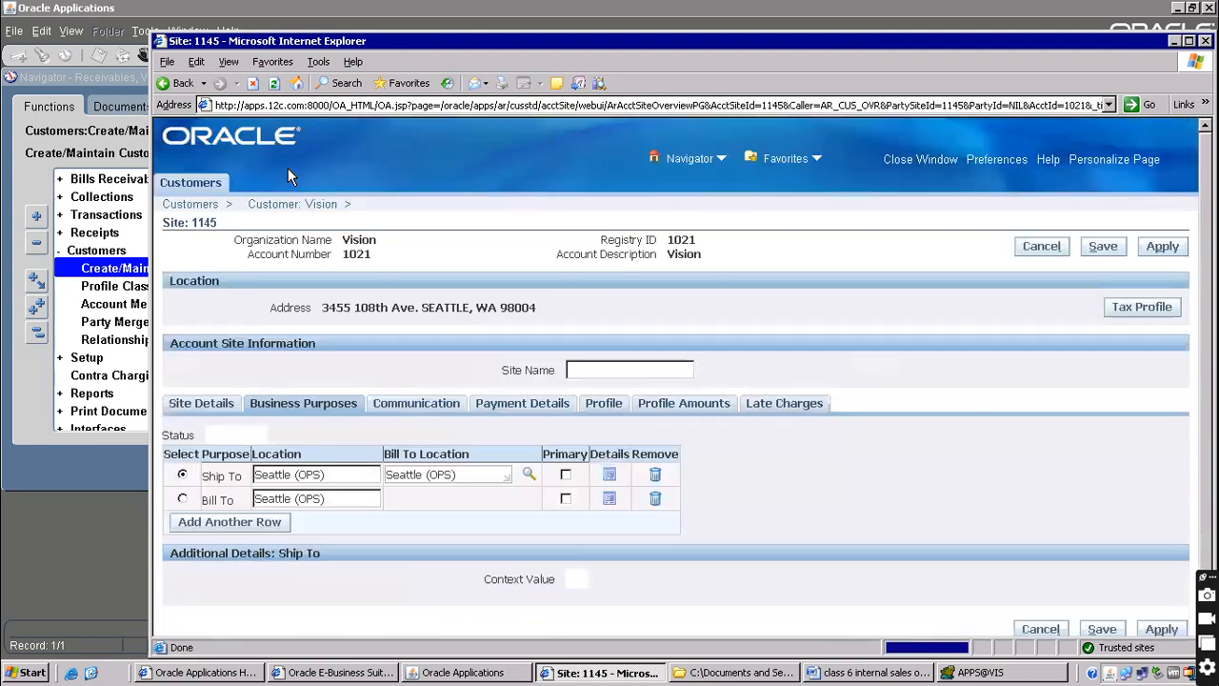
{"action": "scroll", "coordinate": [358, 255], "scroll_direction": "down", "scroll_amount": 3}
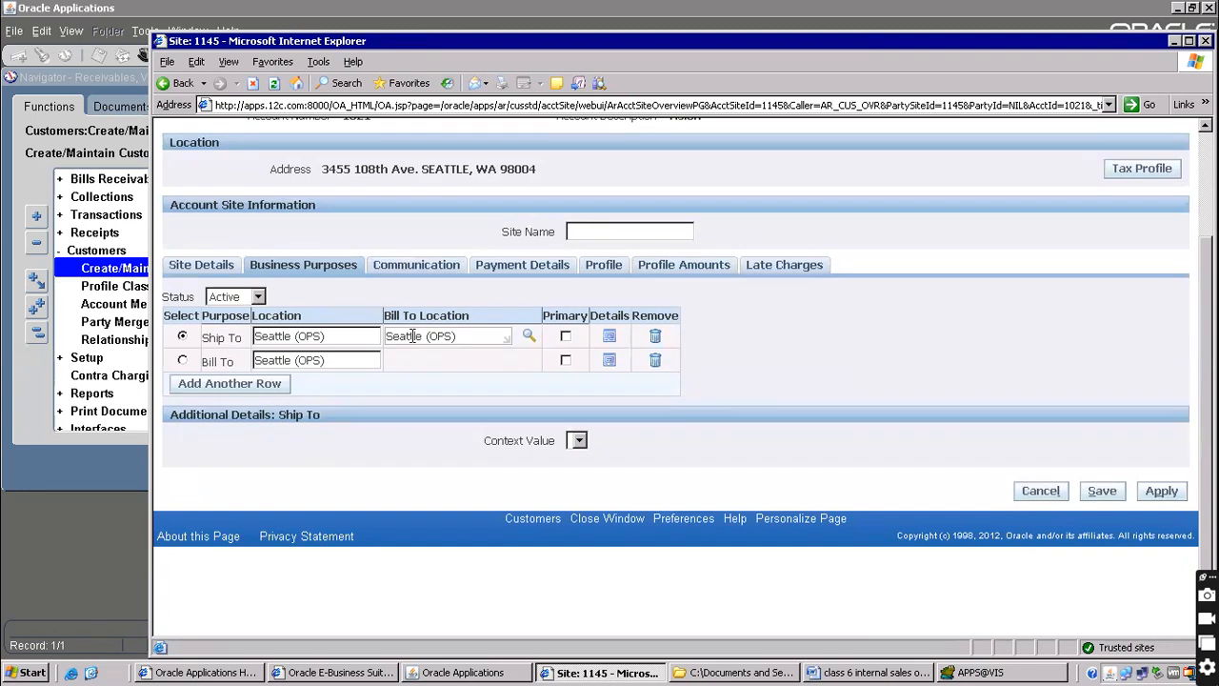
{"action": "left_click", "coordinate": [609, 337]}
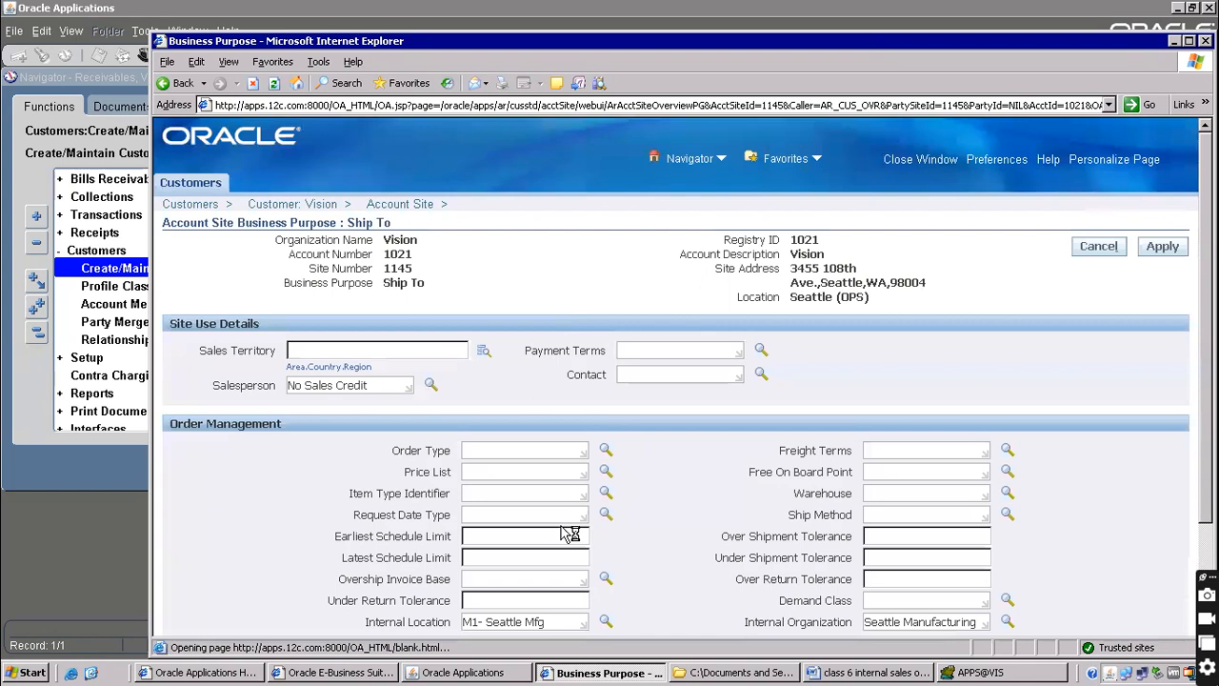
{"action": "scroll", "coordinate": [410, 628], "scroll_direction": "down", "scroll_amount": 3}
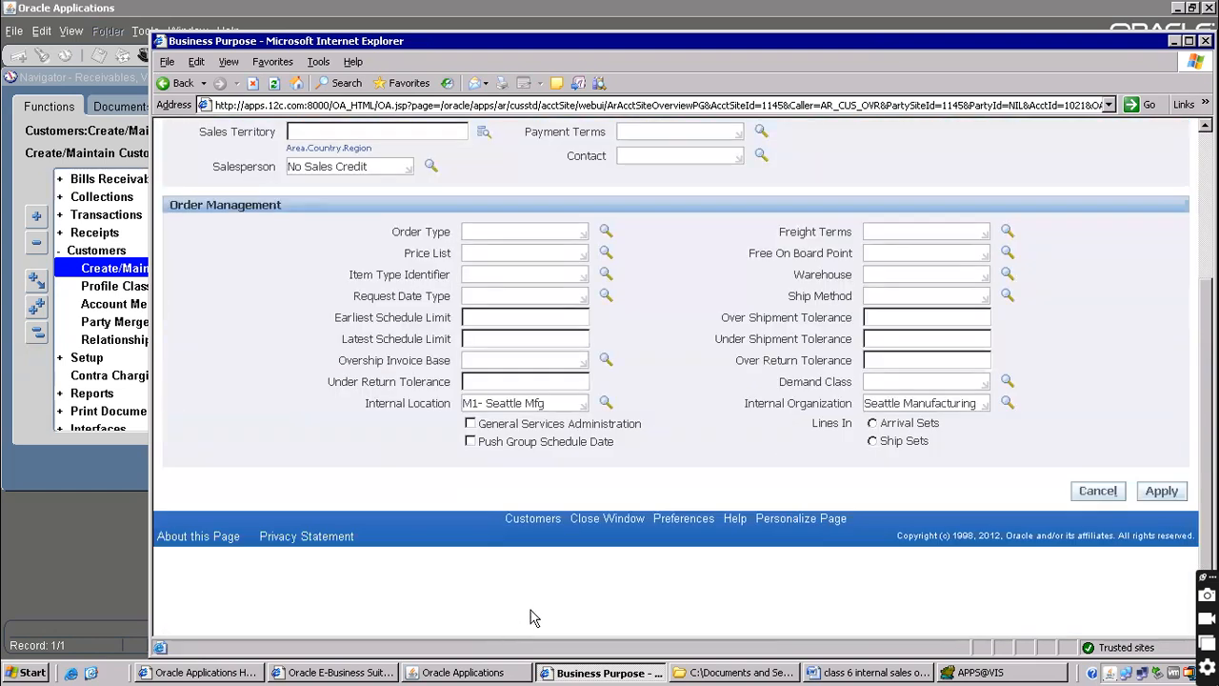
{"action": "left_click_drag", "start_coordinate": [378, 404], "coordinate": [404, 404]}
In the Word notes, add a 'Flow steps' heading with a dashed divider above the Requisition line
{"action": "left_click", "coordinate": [860, 672]}
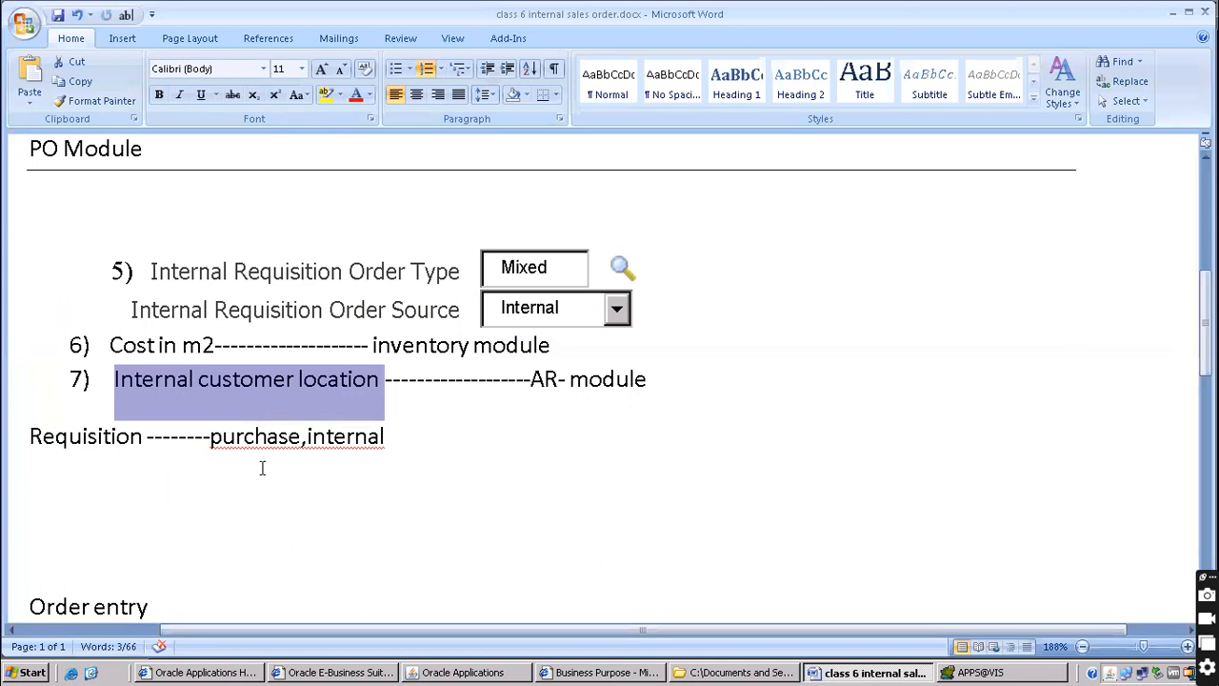
{"action": "scroll", "coordinate": [259, 429], "scroll_direction": "down", "scroll_amount": 3}
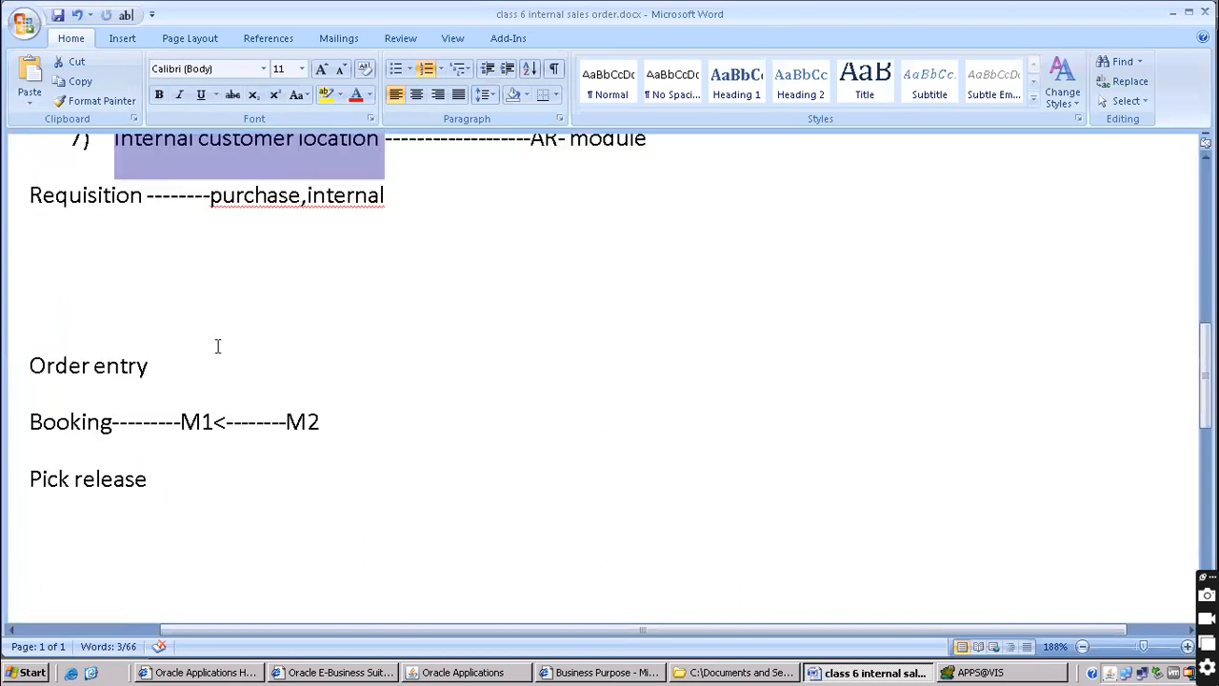
{"action": "scroll", "coordinate": [217, 345], "scroll_direction": "up", "scroll_amount": 2}
{"action": "left_click", "coordinate": [81, 358]}
{"action": "left_click", "coordinate": [30, 357]}
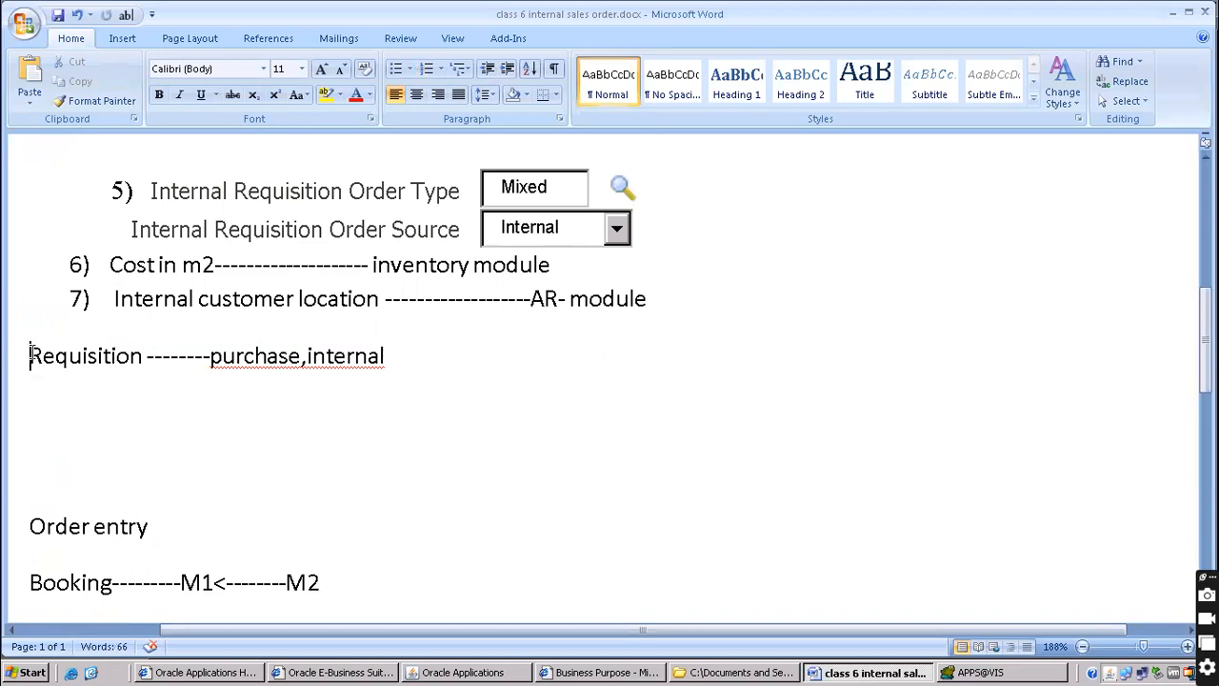
{"action": "key", "text": "Return"}
{"action": "key", "text": "Up"}
{"action": "type", "text": "flow set"}
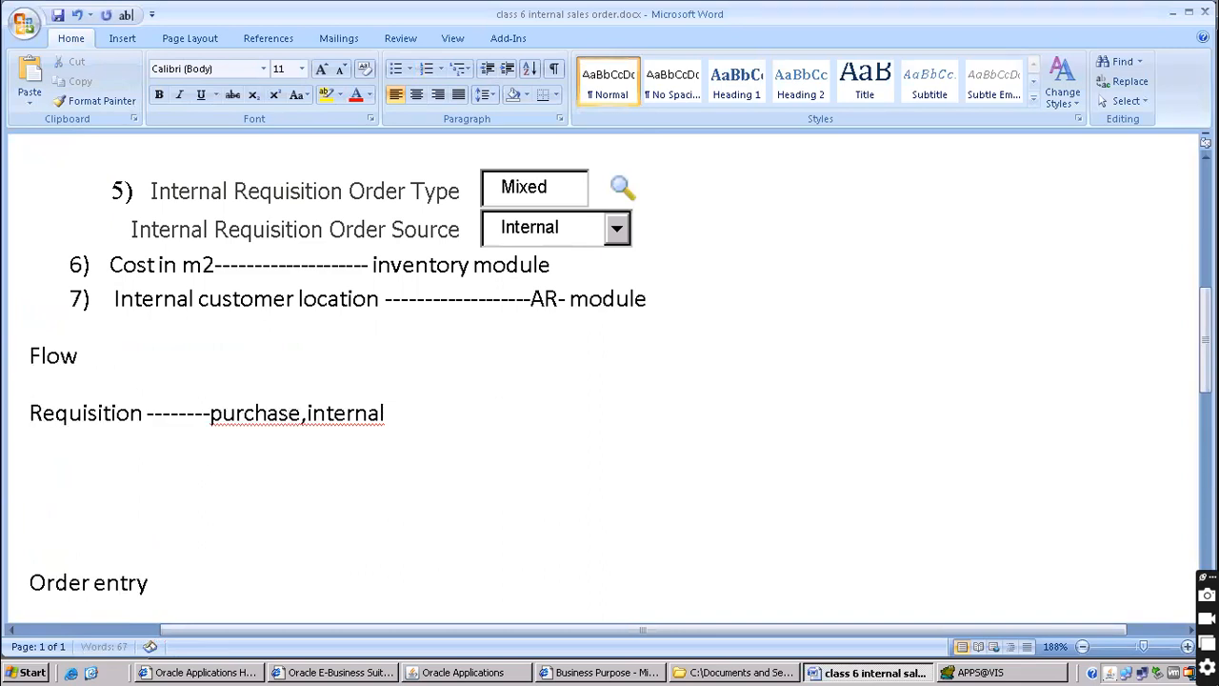
{"action": "key", "text": "BackSpace"}
{"action": "key", "text": "BackSpace"}
{"action": "type", "text": "teps"}
{"action": "key", "text": "Return"}
{"action": "type", "text": "---------------"}
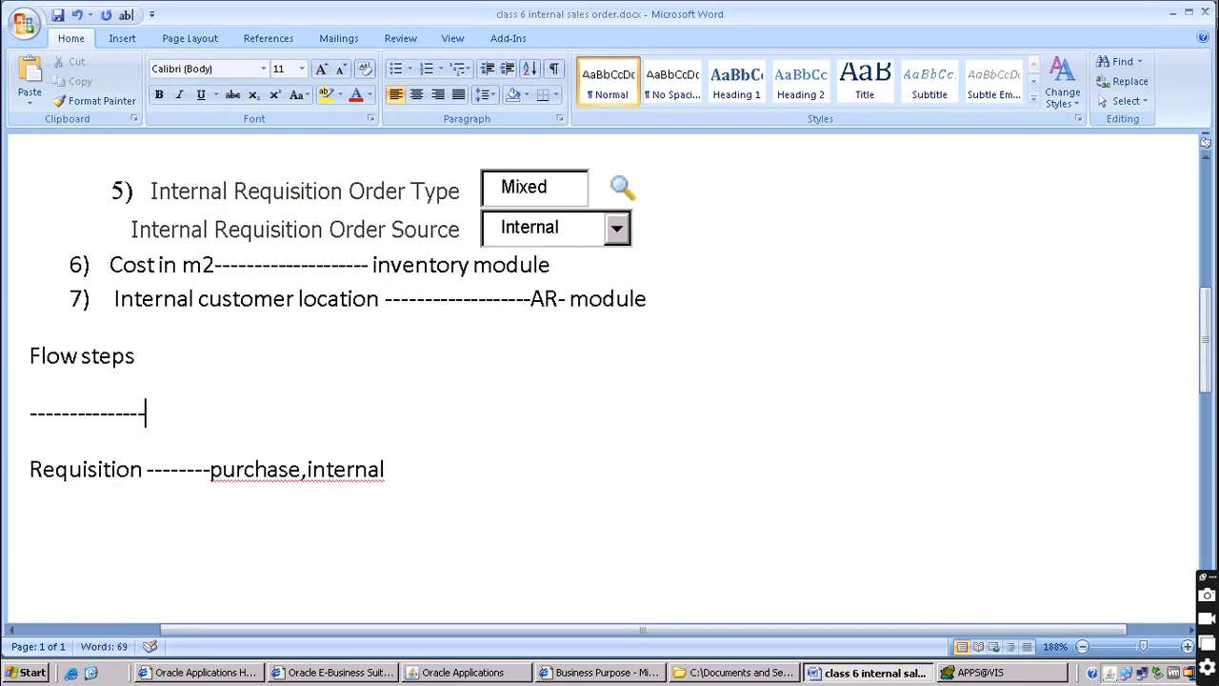
{"action": "key", "text": "Return"}
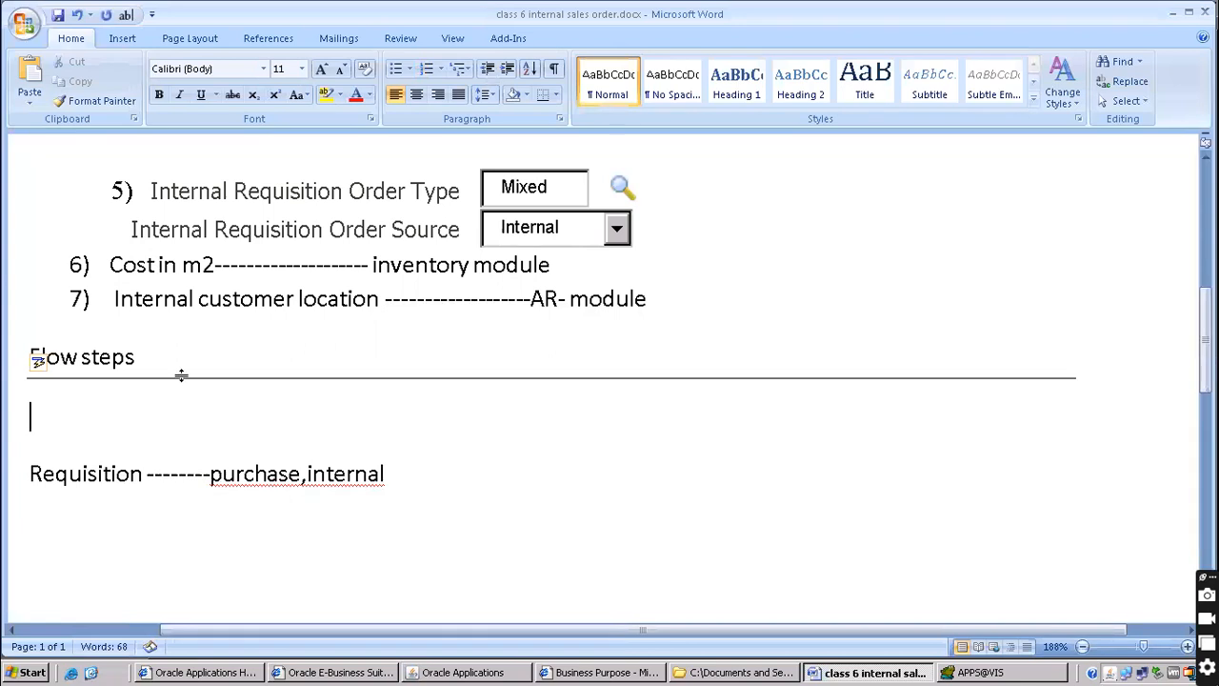
Highlight 'internal' on the Requisition line, then return to the Oracle navigator
{"action": "scroll", "coordinate": [253, 280], "scroll_direction": "down", "scroll_amount": 1}
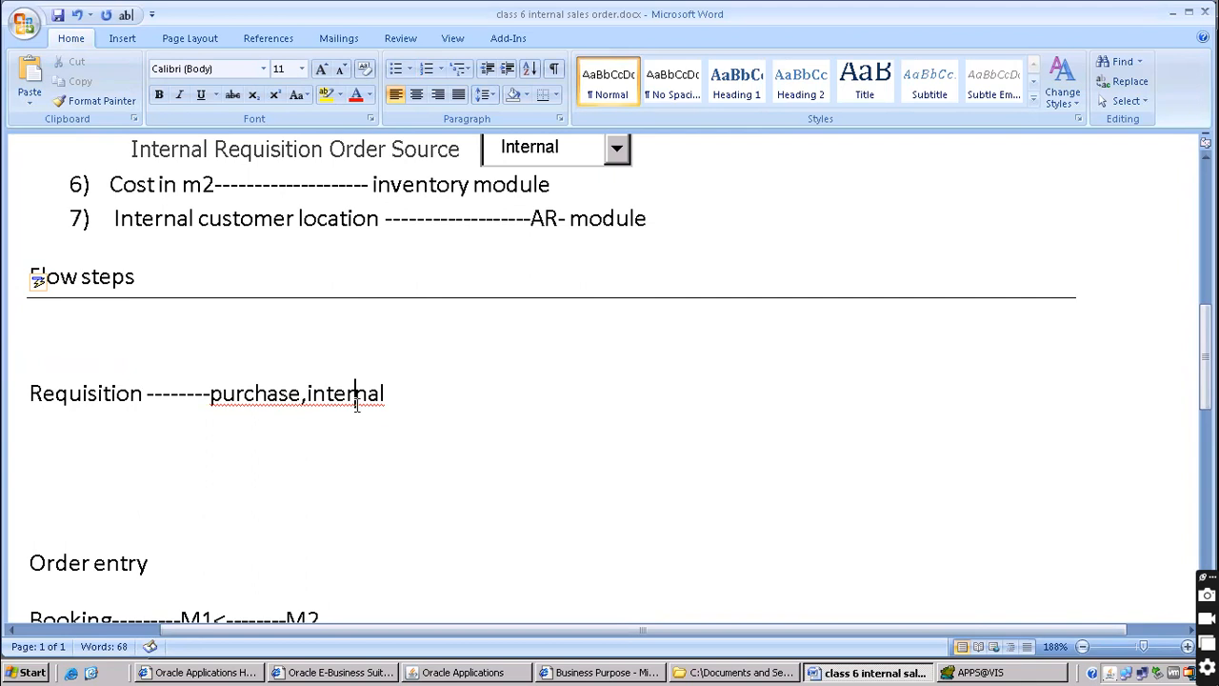
{"action": "left_click_drag", "start_coordinate": [305, 400], "coordinate": [401, 401]}
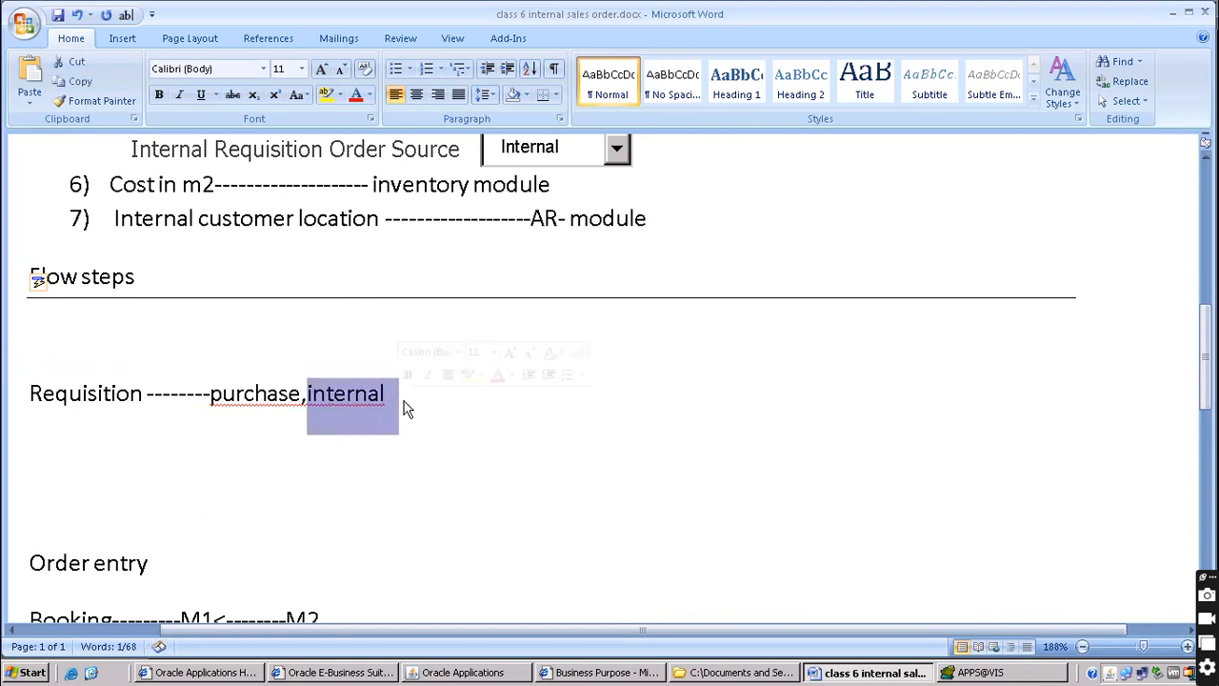
{"action": "left_click", "coordinate": [481, 672]}
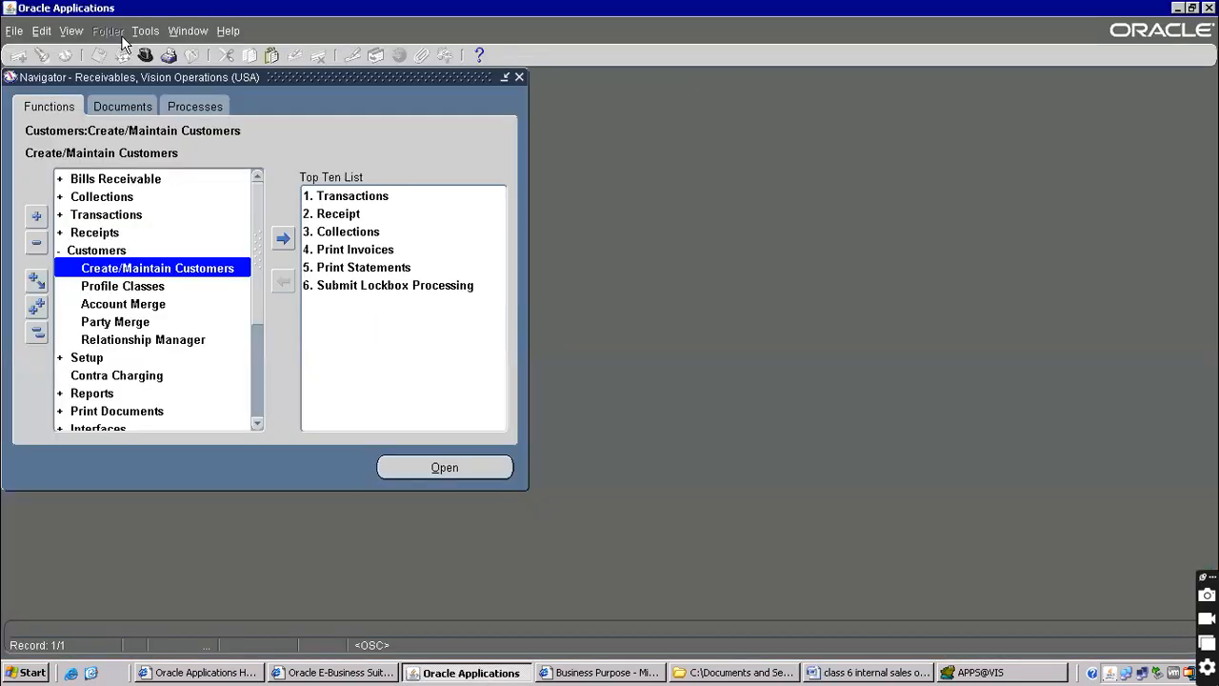
Switch responsibility to Purchasing, Vision Operations (USA)
{"action": "left_click", "coordinate": [145, 58]}
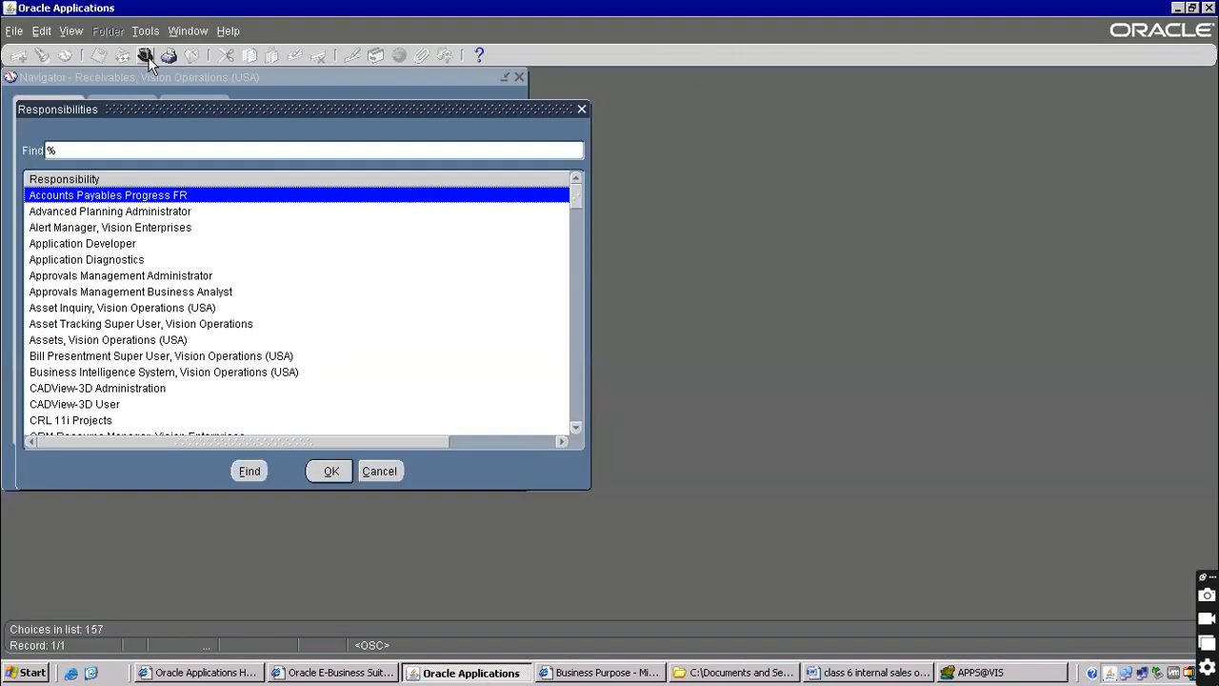
{"action": "type", "text": "purchasing"}
{"action": "key", "text": "Down"}
{"action": "key", "text": "Down"}
{"action": "key", "text": "Down"}
{"action": "key", "text": "Down"}
{"action": "key", "text": "Up"}
{"action": "key", "text": "Return"}
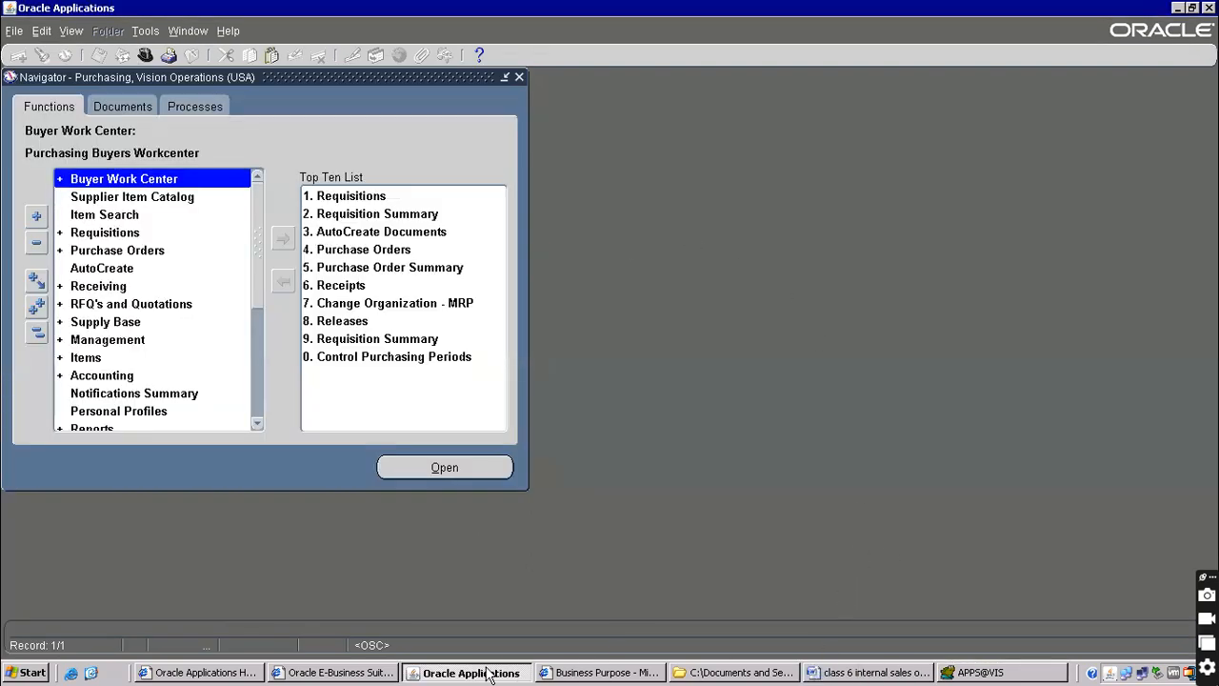
Expand Requisitions and open a new Requisitions form
{"action": "left_click", "coordinate": [91, 236]}
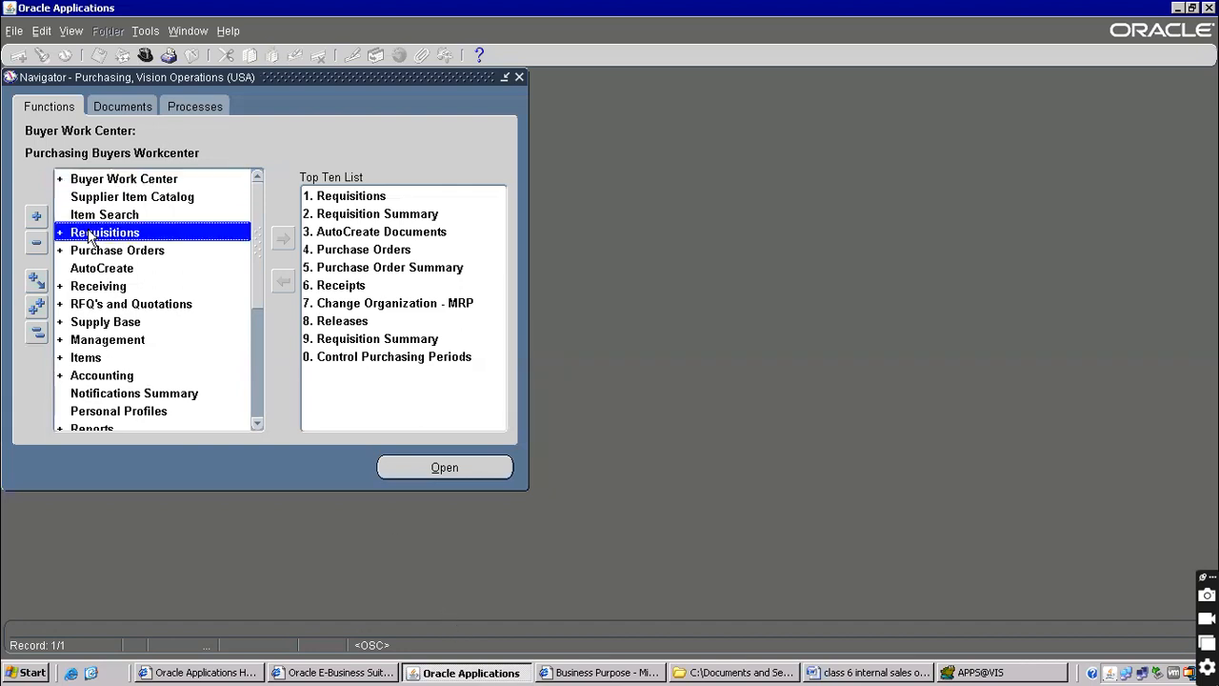
{"action": "double_click", "coordinate": [91, 237]}
{"action": "left_click", "coordinate": [126, 268]}
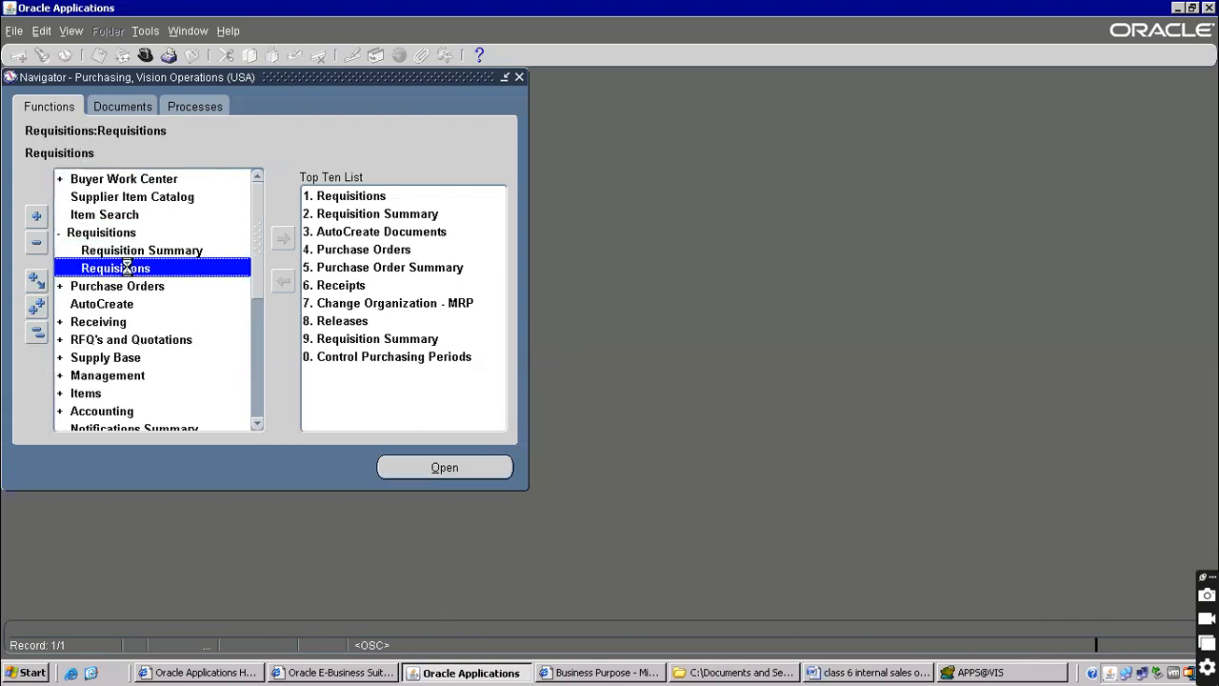
{"action": "double_click", "coordinate": [127, 267]}
{"action": "left_click", "coordinate": [340, 122]}
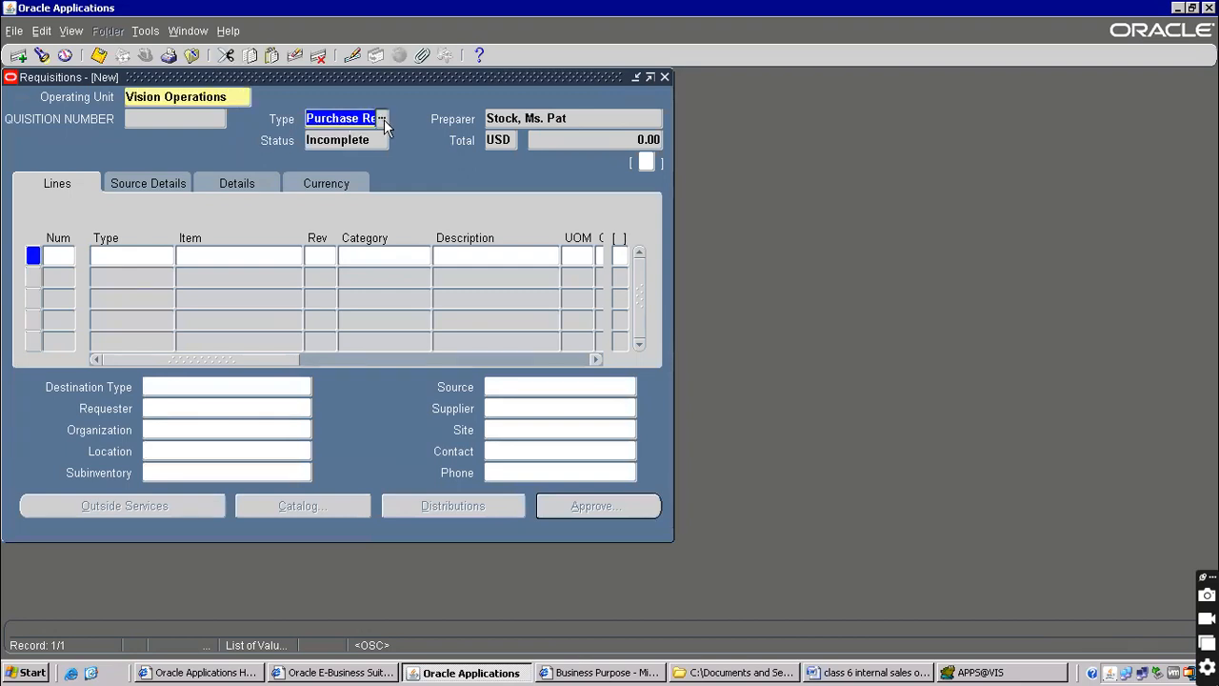
Set the requisition type to Internal Requisition and dismiss the header details without changes
{"action": "left_click", "coordinate": [382, 119]}
{"action": "double_click", "coordinate": [353, 227]}
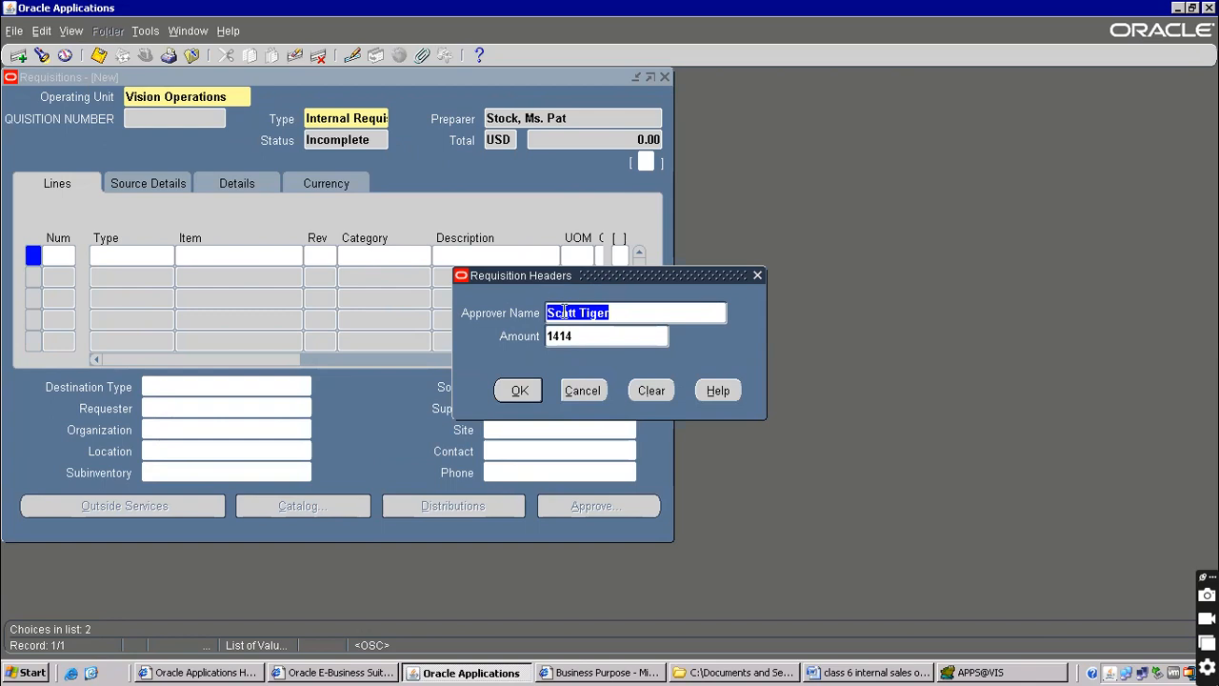
{"action": "key", "text": "BackSpace"}
{"action": "left_click", "coordinate": [583, 390]}
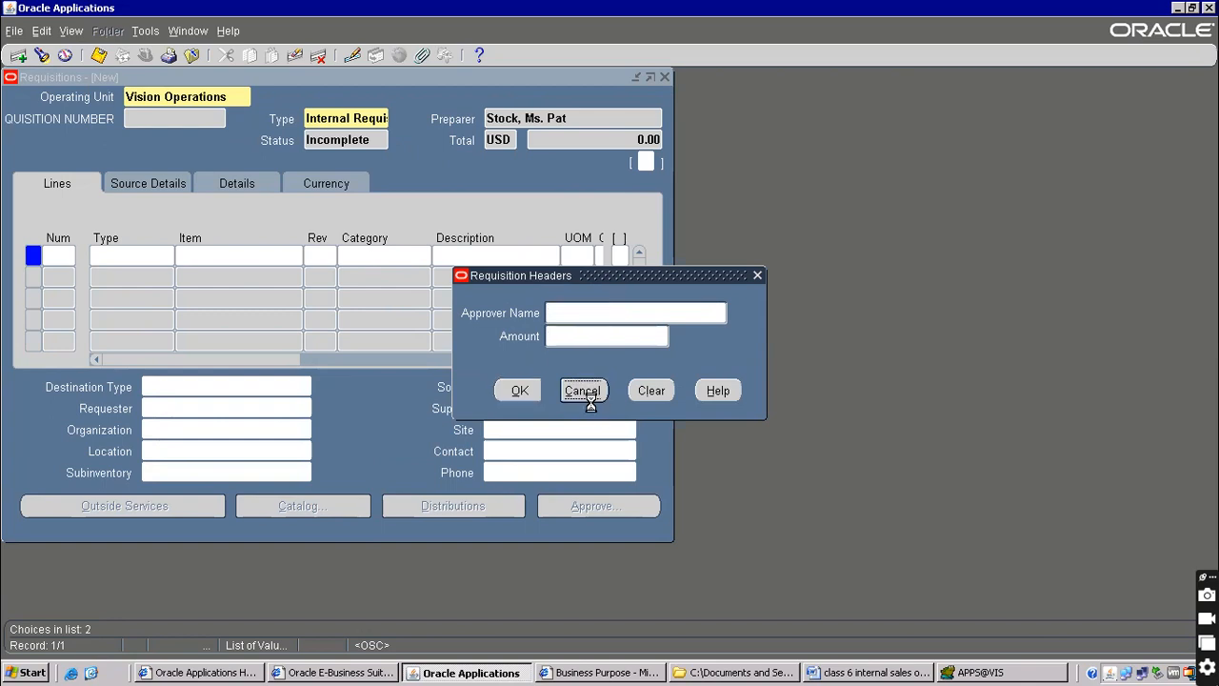
{"action": "left_click", "coordinate": [643, 164]}
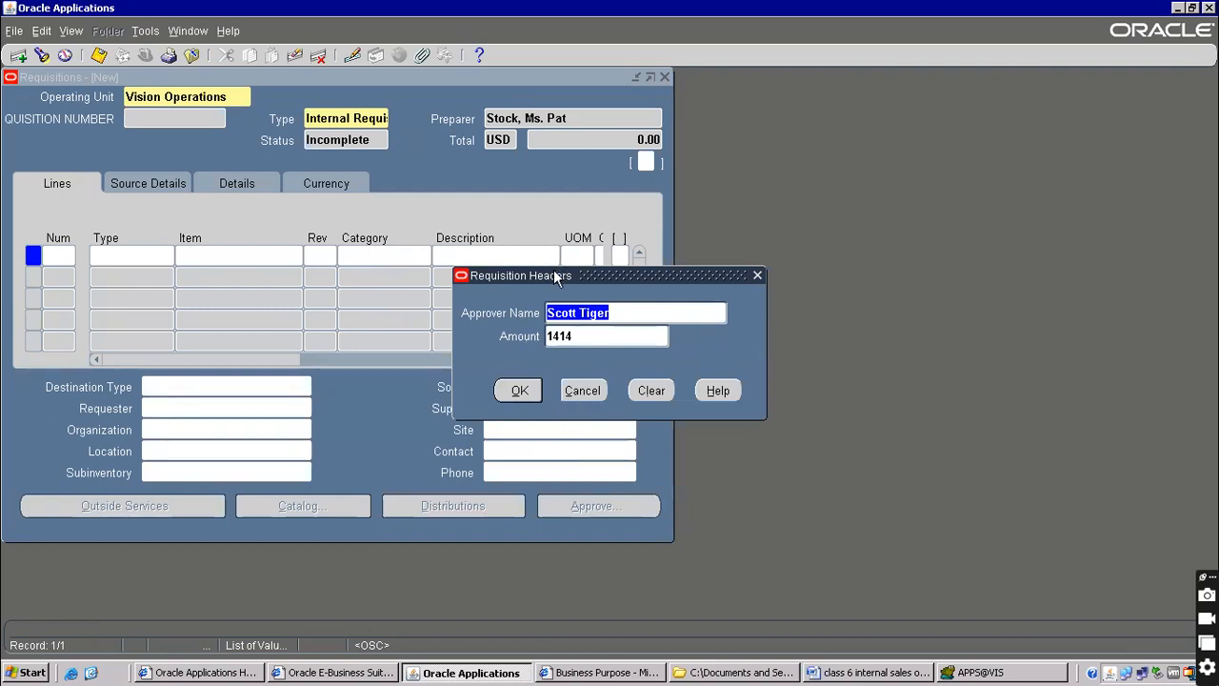
{"action": "left_click", "coordinate": [585, 398]}
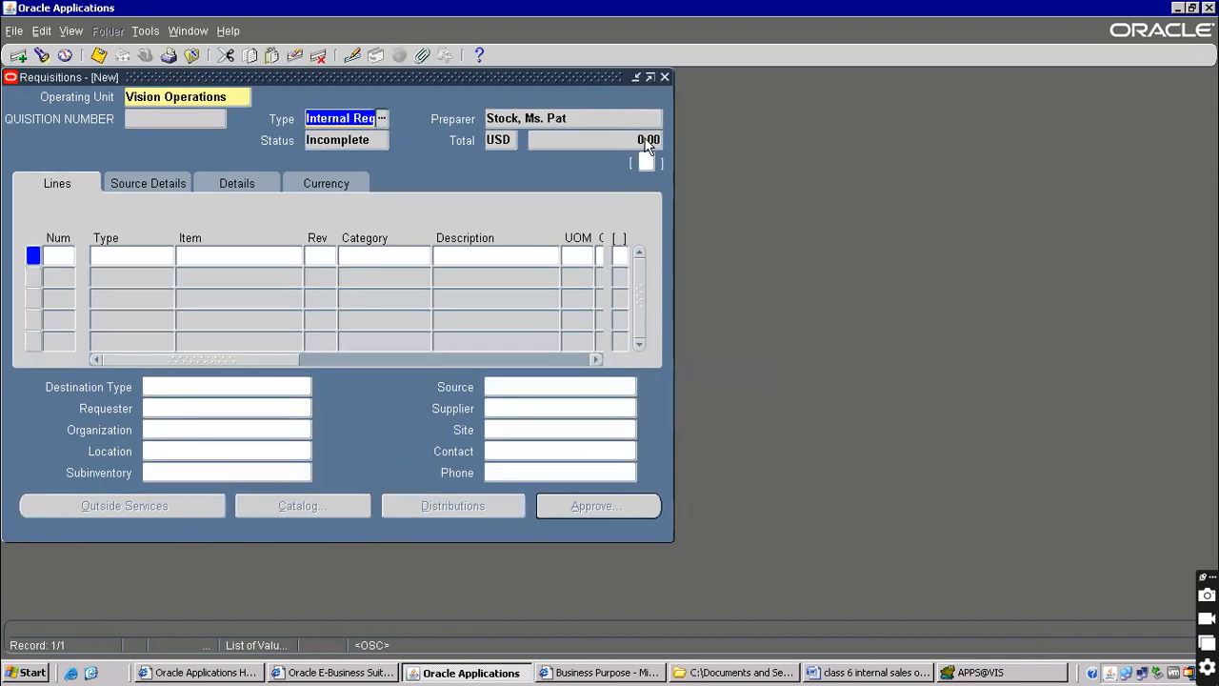
Enter line 1 for item 565656, quantity 3, need-by date 24-AUG-2023
{"action": "left_click", "coordinate": [137, 254]}
{"action": "left_click", "coordinate": [205, 255]}
{"action": "type", "text": "565656"}
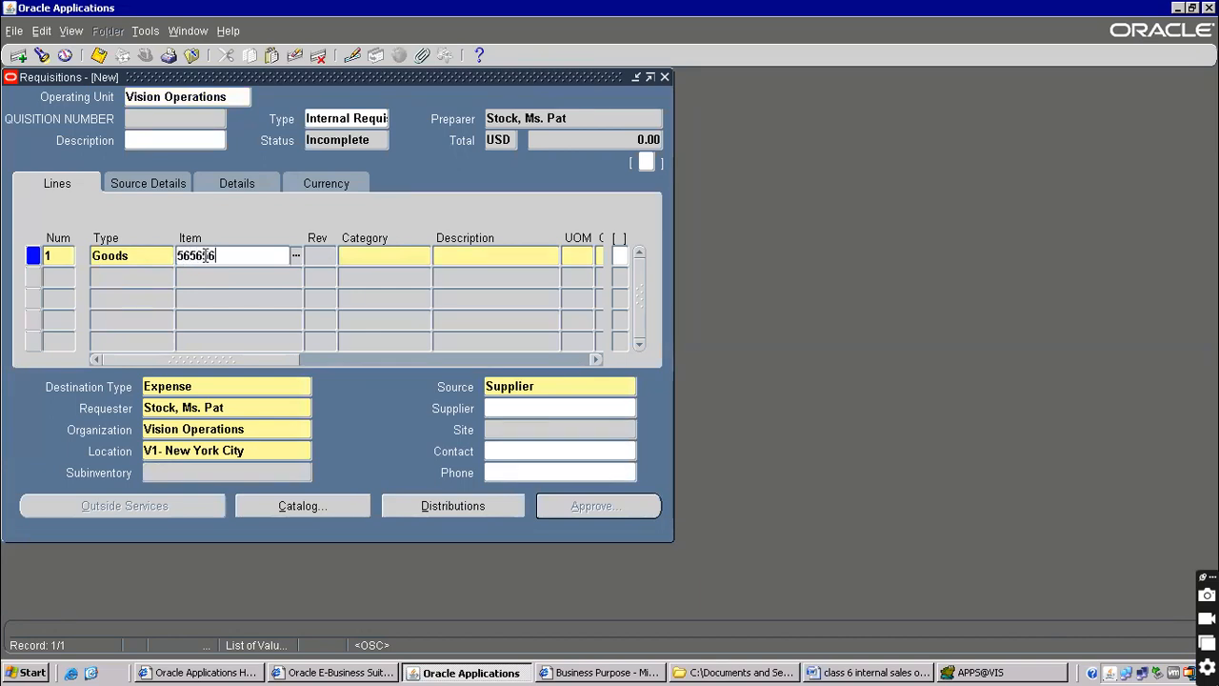
{"action": "key", "text": "Tab"}
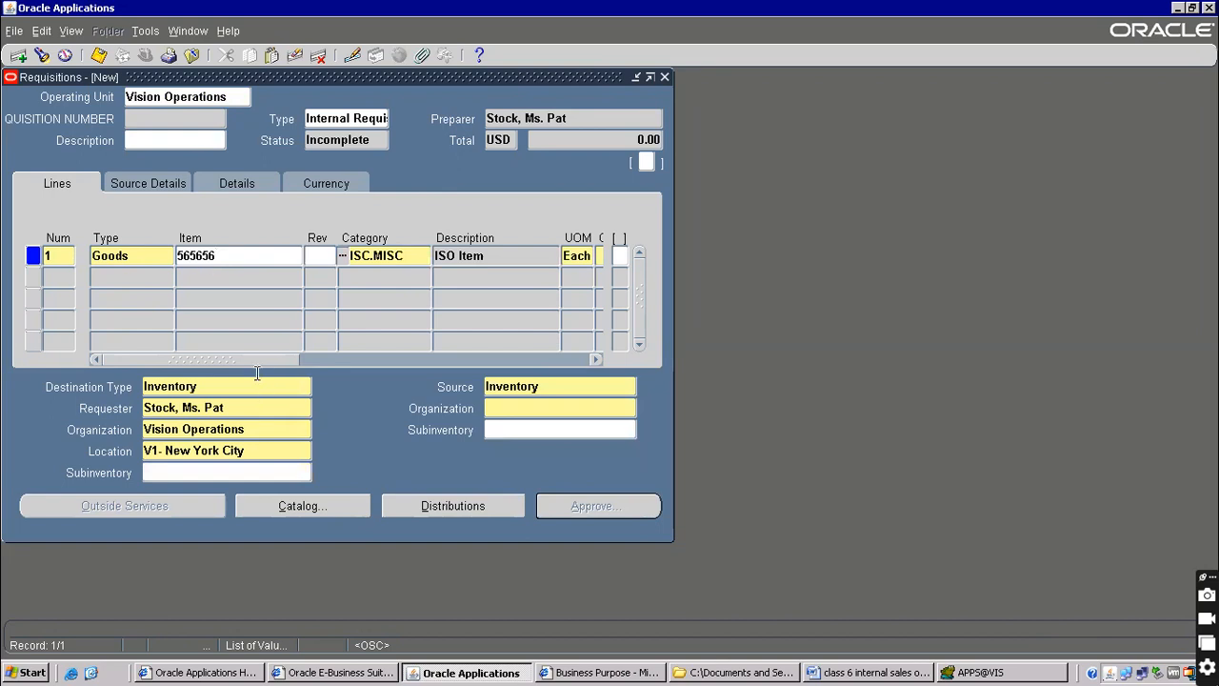
{"action": "left_click_drag", "start_coordinate": [260, 353], "coordinate": [328, 354]}
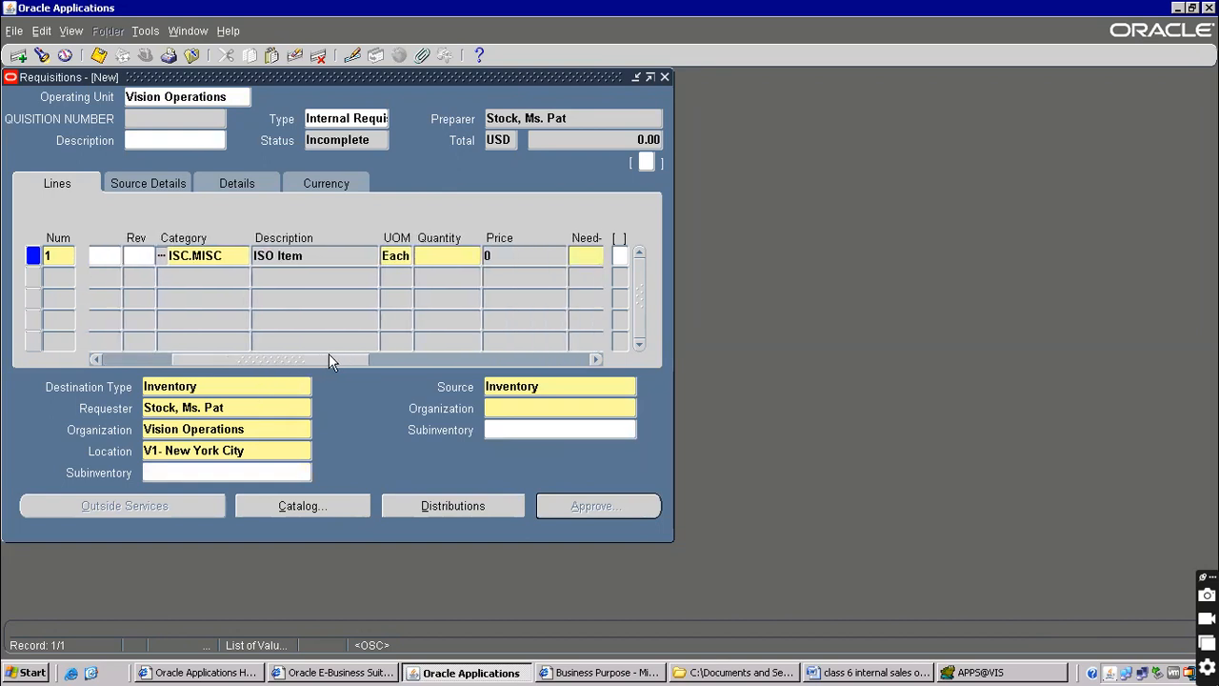
{"action": "left_click", "coordinate": [441, 256]}
{"action": "key", "text": "Tab"}
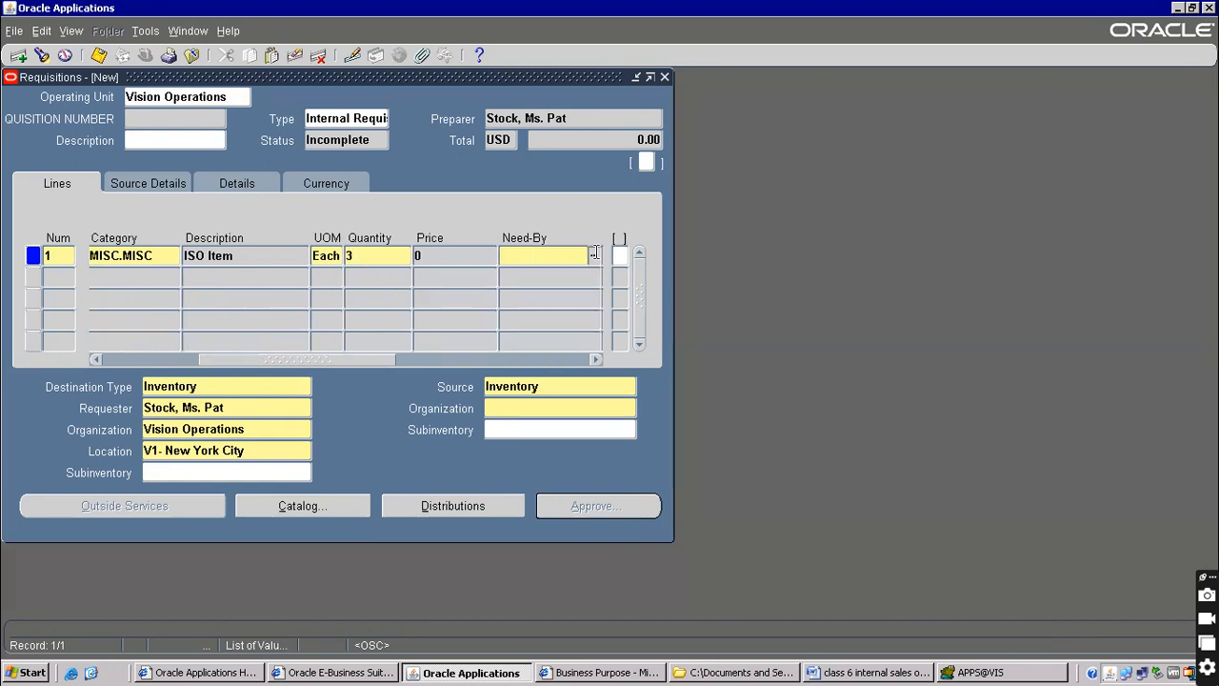
{"action": "key", "text": "ctrl+l"}
{"action": "left_click", "coordinate": [219, 294]}
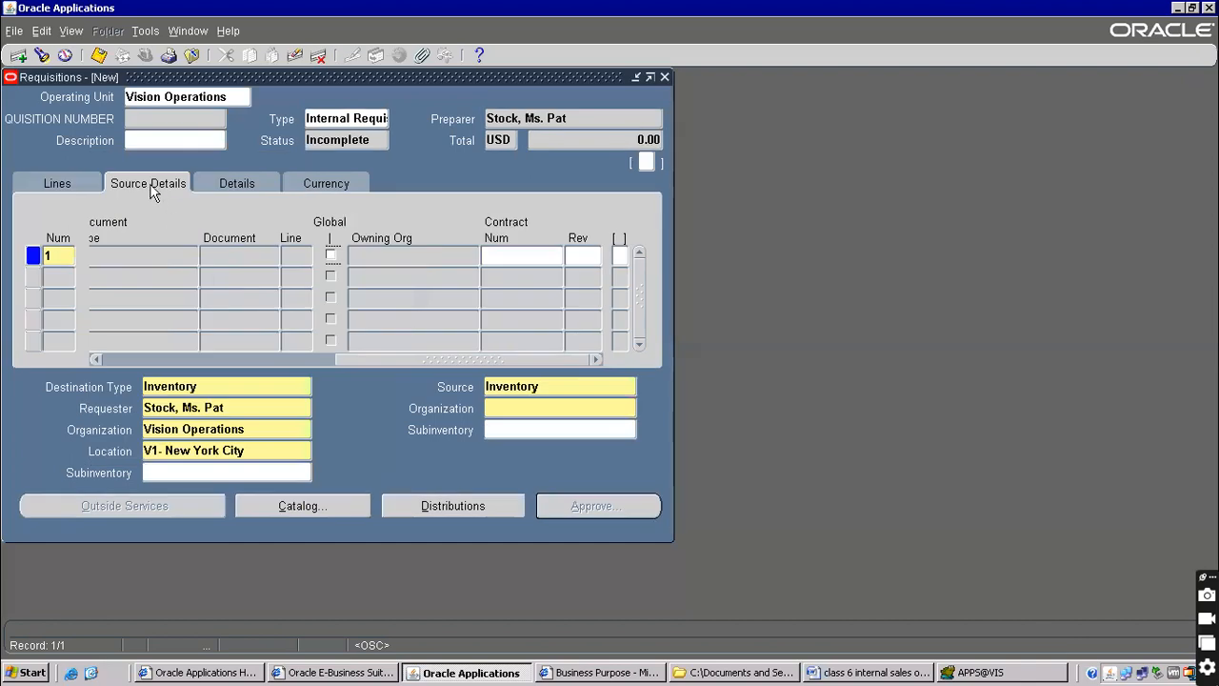
{"action": "left_click", "coordinate": [82, 182]}
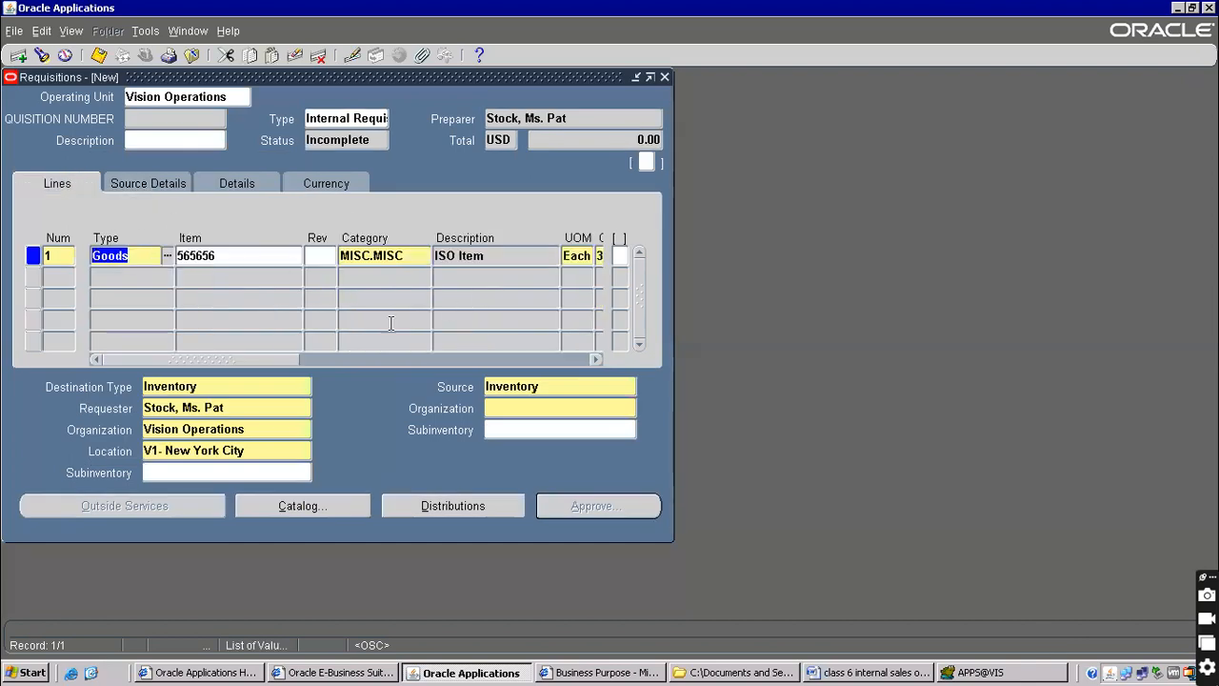
Review line 1's Inventory destination type, requester and destination organization fields
{"action": "left_click", "coordinate": [309, 358]}
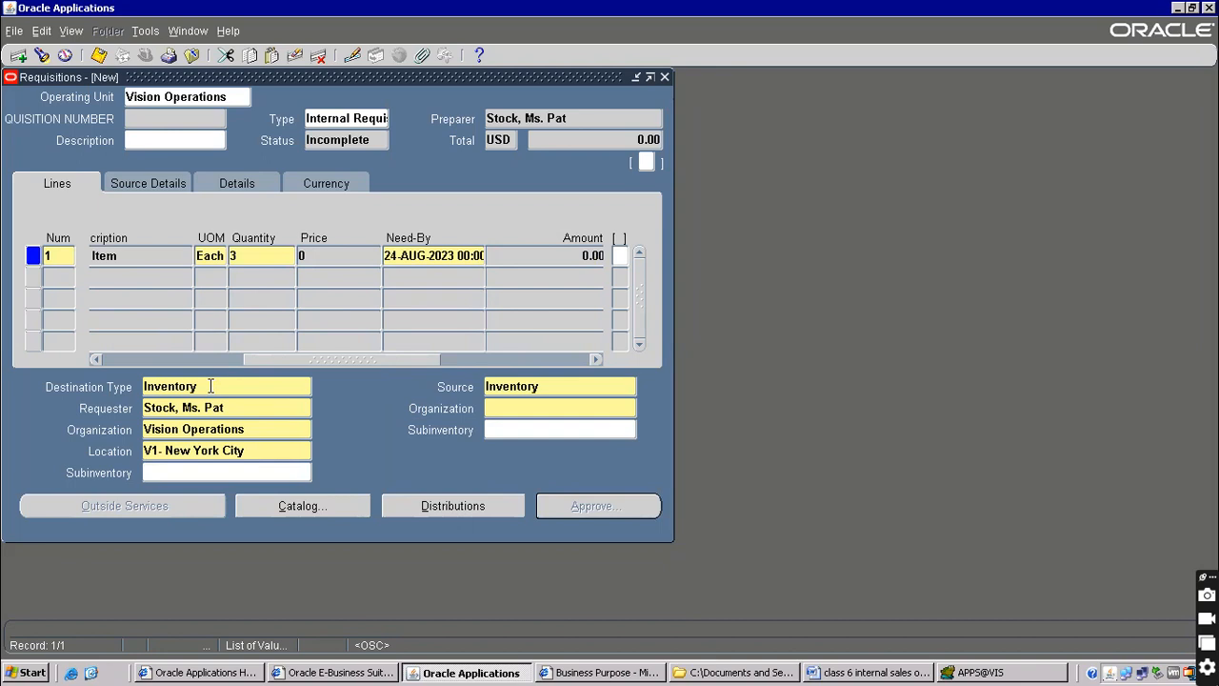
{"action": "left_click", "coordinate": [180, 386]}
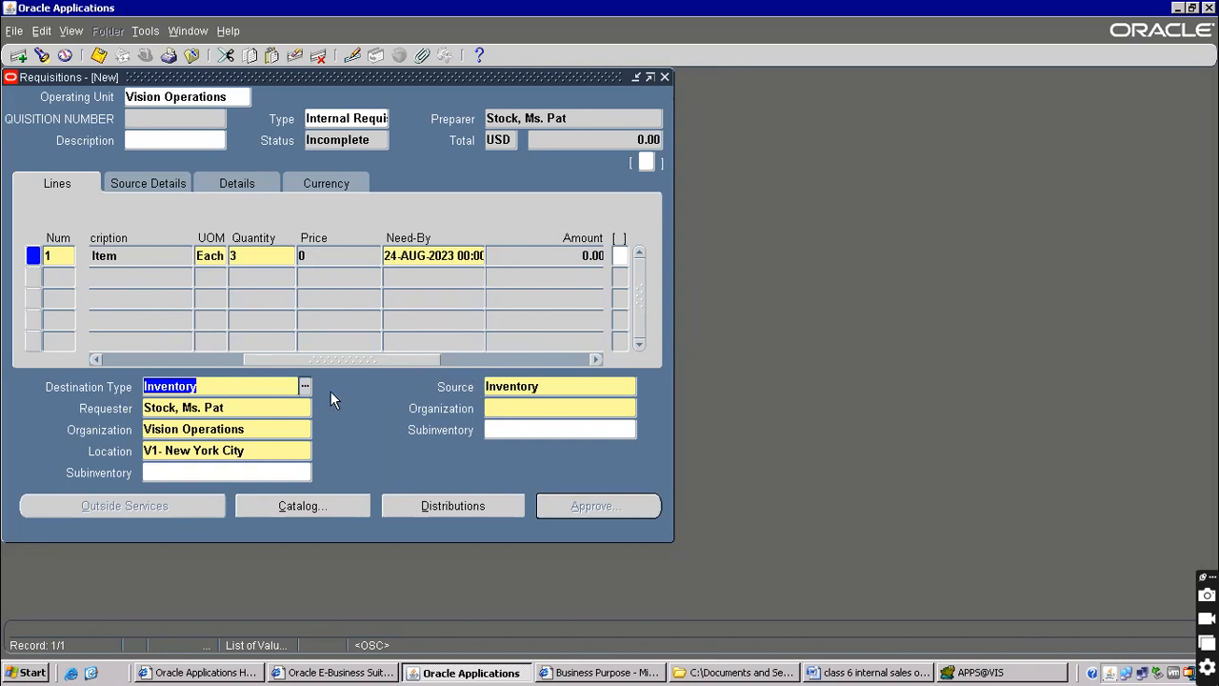
{"action": "left_click", "coordinate": [175, 410]}
{"action": "left_click", "coordinate": [176, 430]}
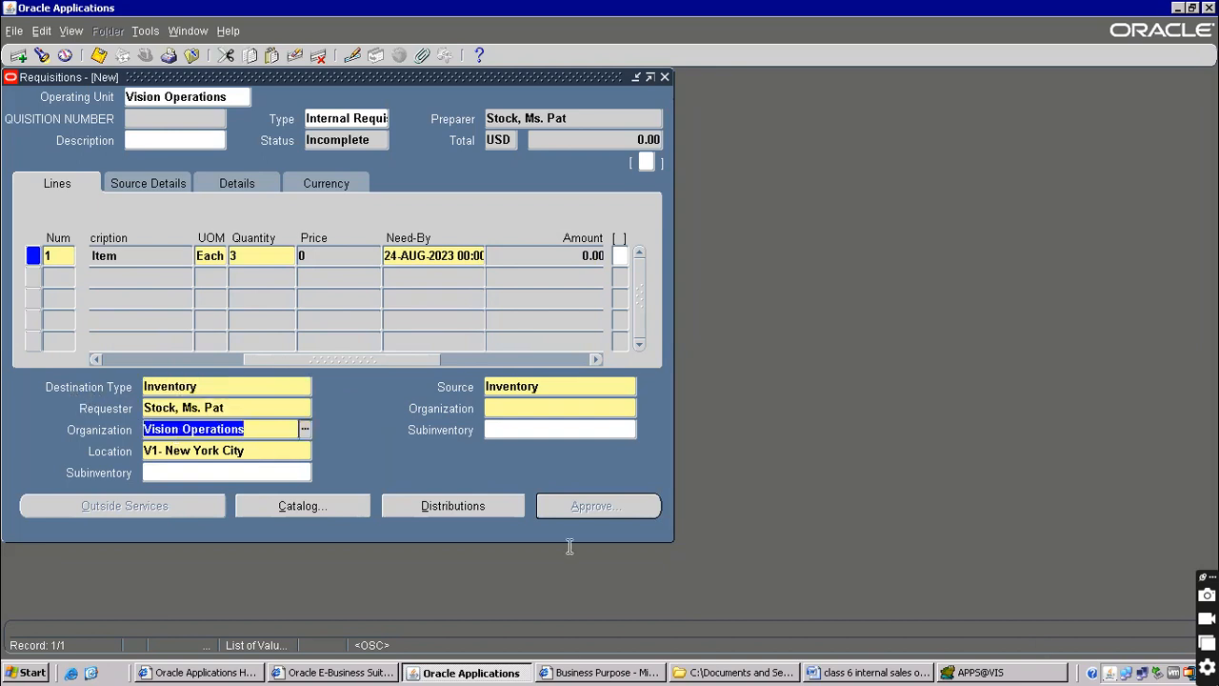
Check M1 Seattle Manufacturing in the notes and set the line's organization to Seattle Manufacturing
{"action": "left_click", "coordinate": [857, 672]}
{"action": "scroll", "coordinate": [460, 324], "scroll_direction": "up", "scroll_amount": 5}
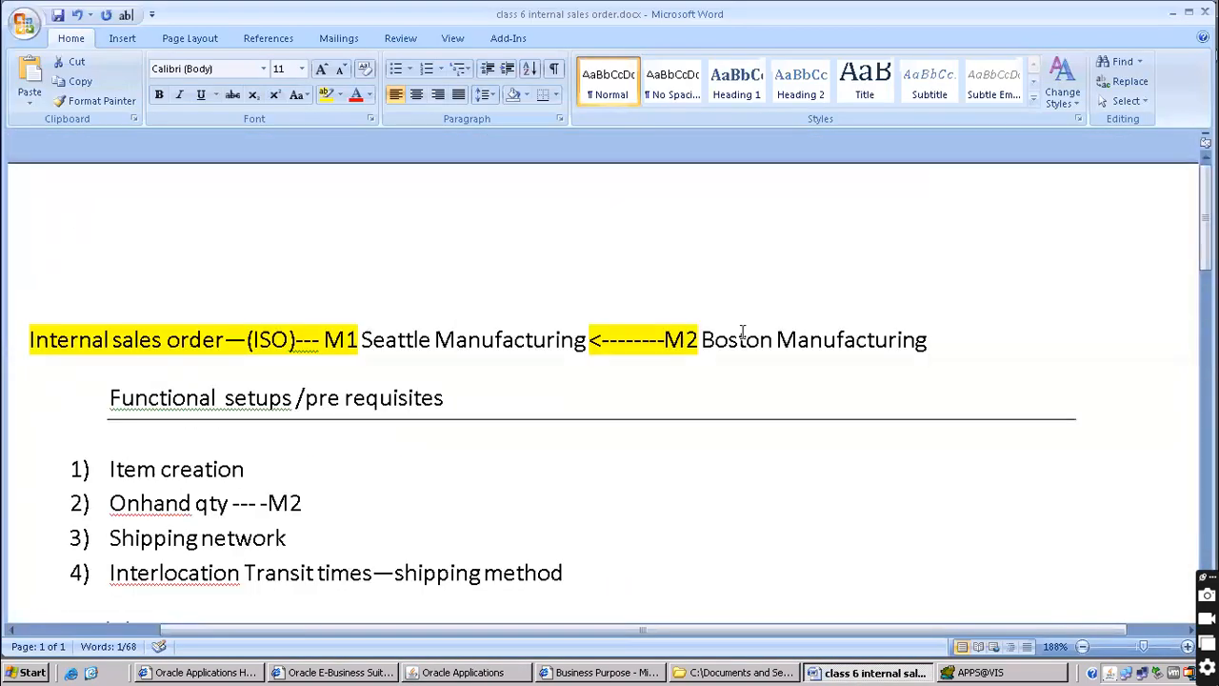
{"action": "left_click_drag", "start_coordinate": [353, 340], "coordinate": [518, 349]}
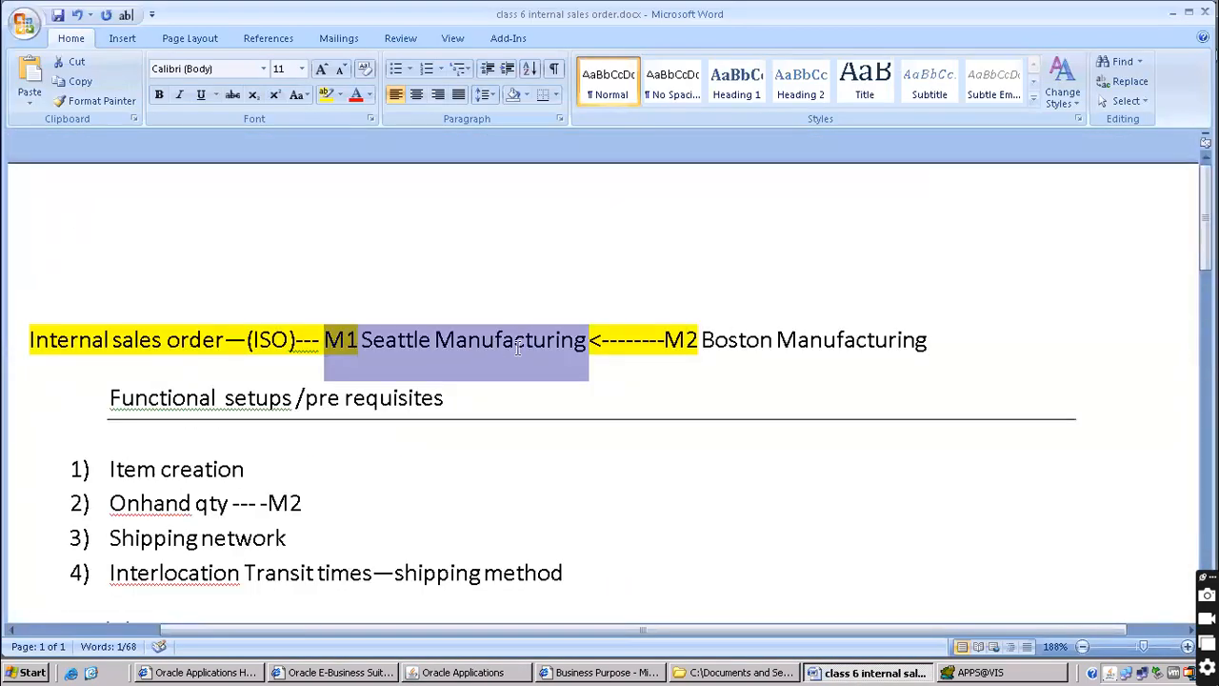
{"action": "key", "text": "alt+Tab"}
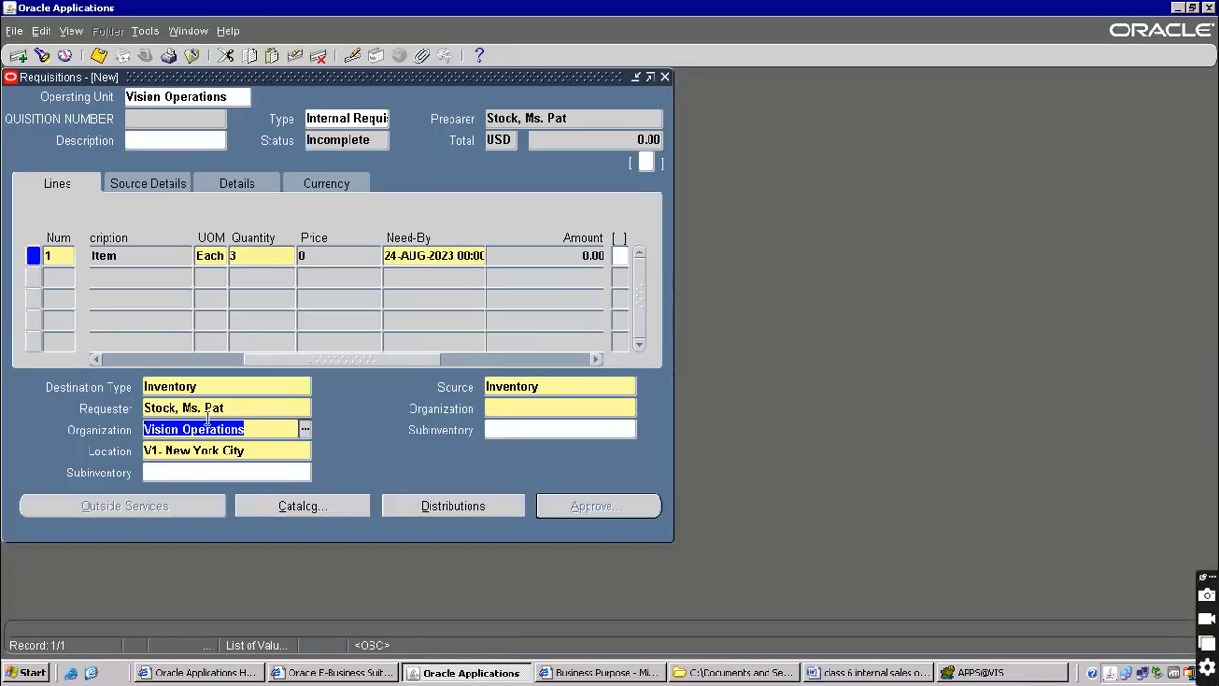
{"action": "type", "text": "sea"}
{"action": "key", "text": "Tab"}
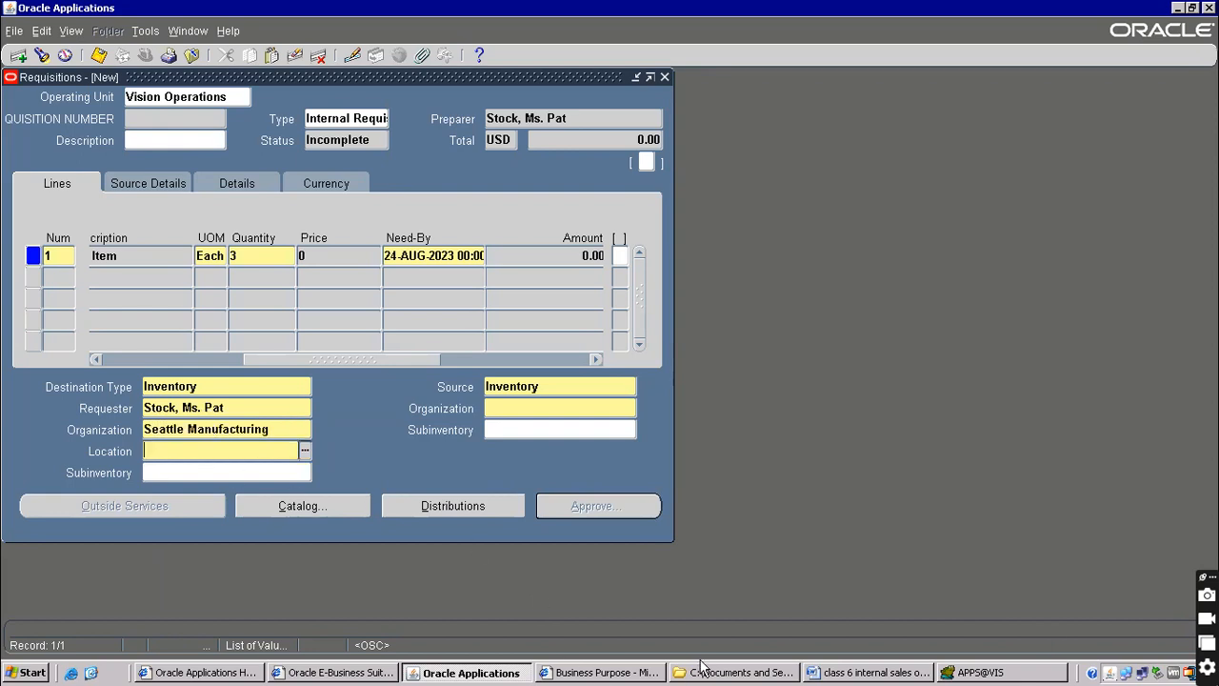
Add an unnumbered 'M1-Seattle' line after item 7 in the Word notes
{"action": "left_click", "coordinate": [852, 673]}
{"action": "scroll", "coordinate": [276, 360], "scroll_direction": "down", "scroll_amount": 8}
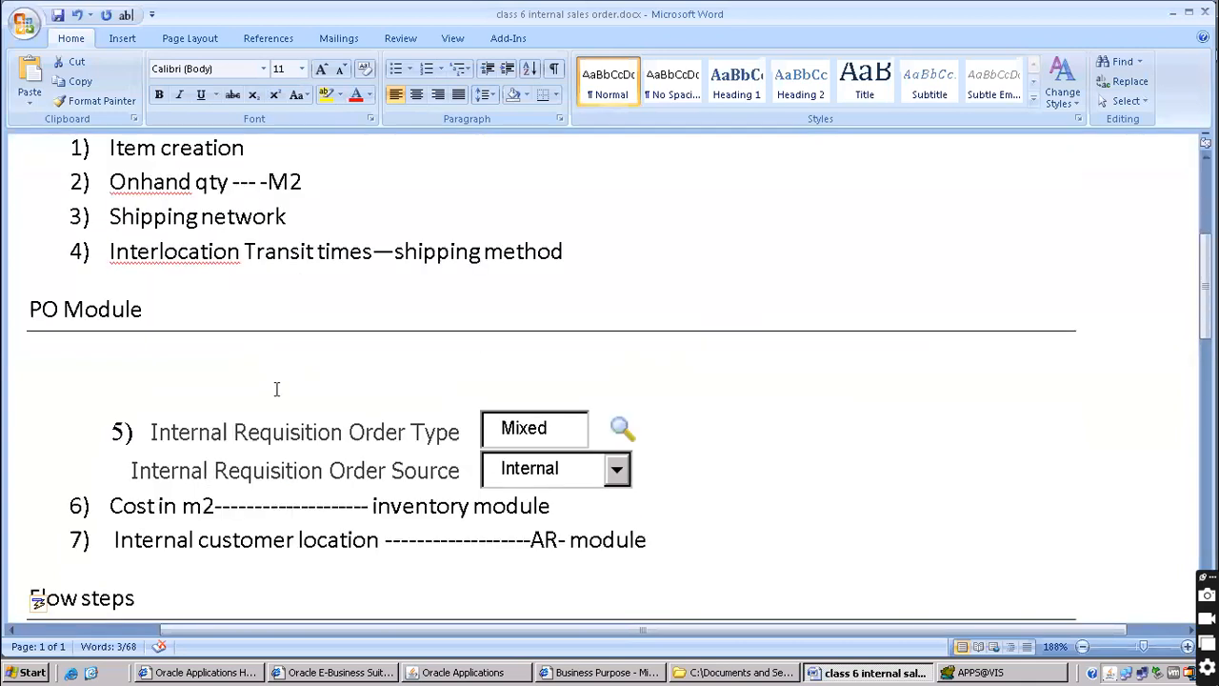
{"action": "left_click", "coordinate": [176, 389]}
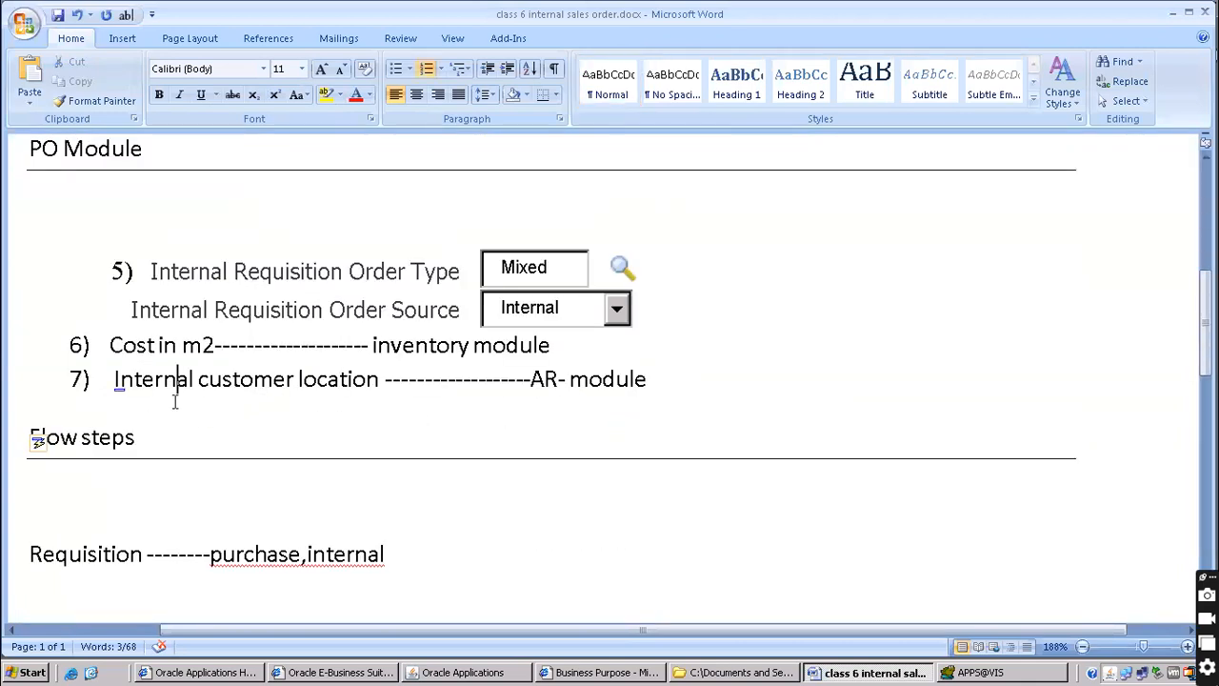
{"action": "key", "text": "Return"}
{"action": "type", "text": "M1-Se"}
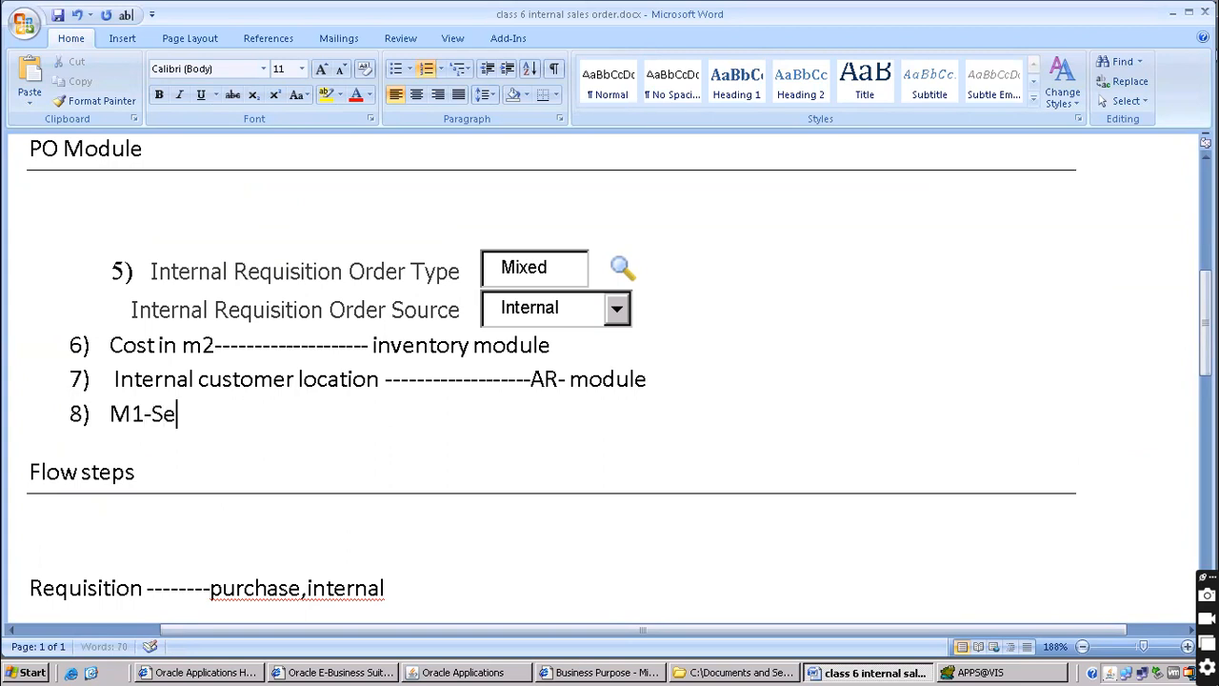
{"action": "type", "text": "attle"}
{"action": "key", "text": "Home"}
{"action": "key", "text": "BackSpace"}
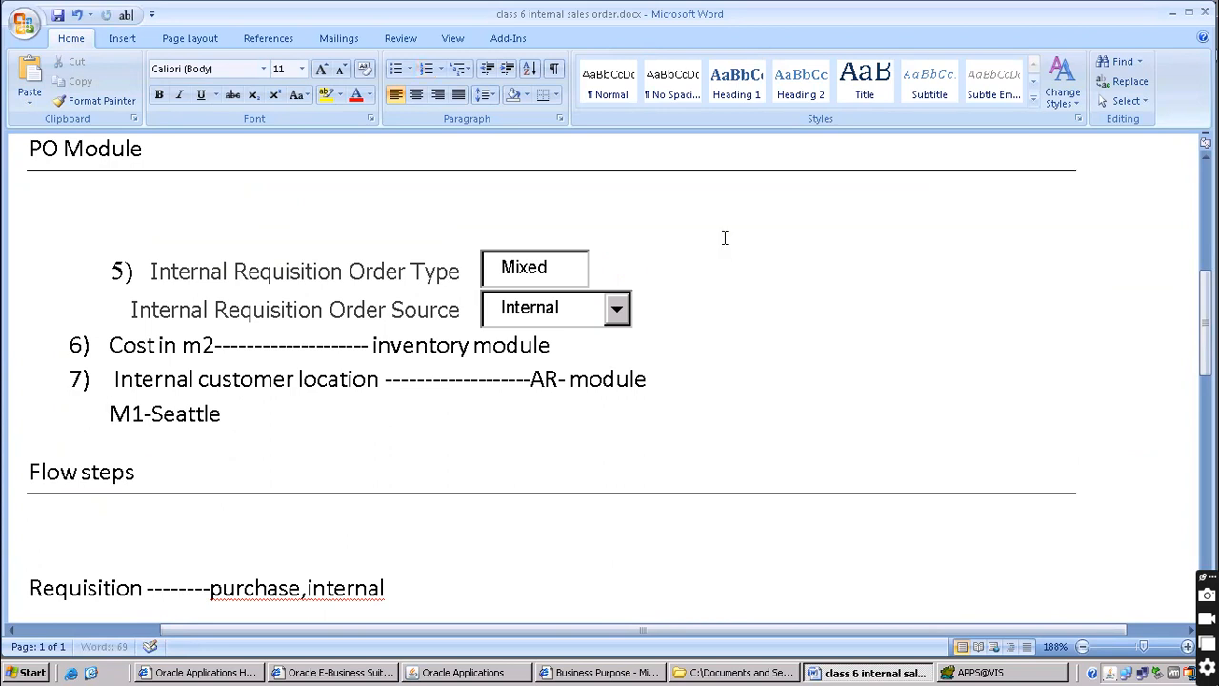
{"action": "key", "text": "alt+Tab"}
{"action": "key", "text": "alt+Tab"}
{"action": "key", "text": "alt+Tab"}
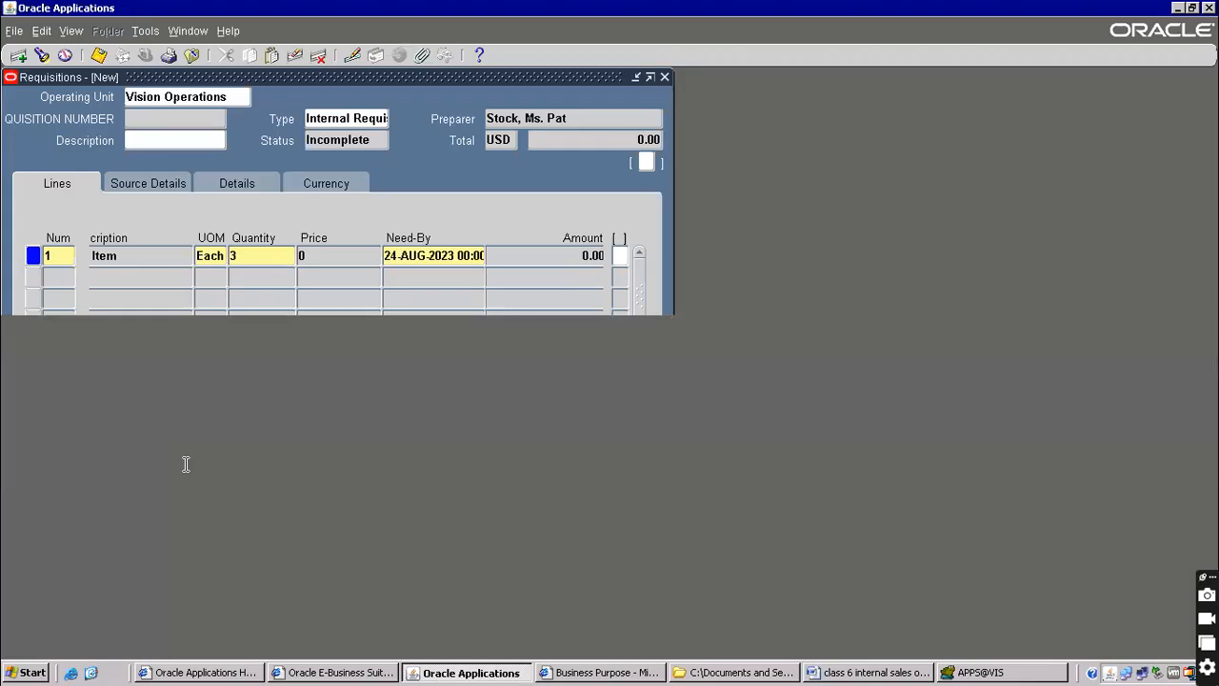
Set the deliver-to location to M1- Seattle Mfg and destination subinventory to Stores
{"action": "type", "text": "M1"}
{"action": "key", "text": "Tab"}
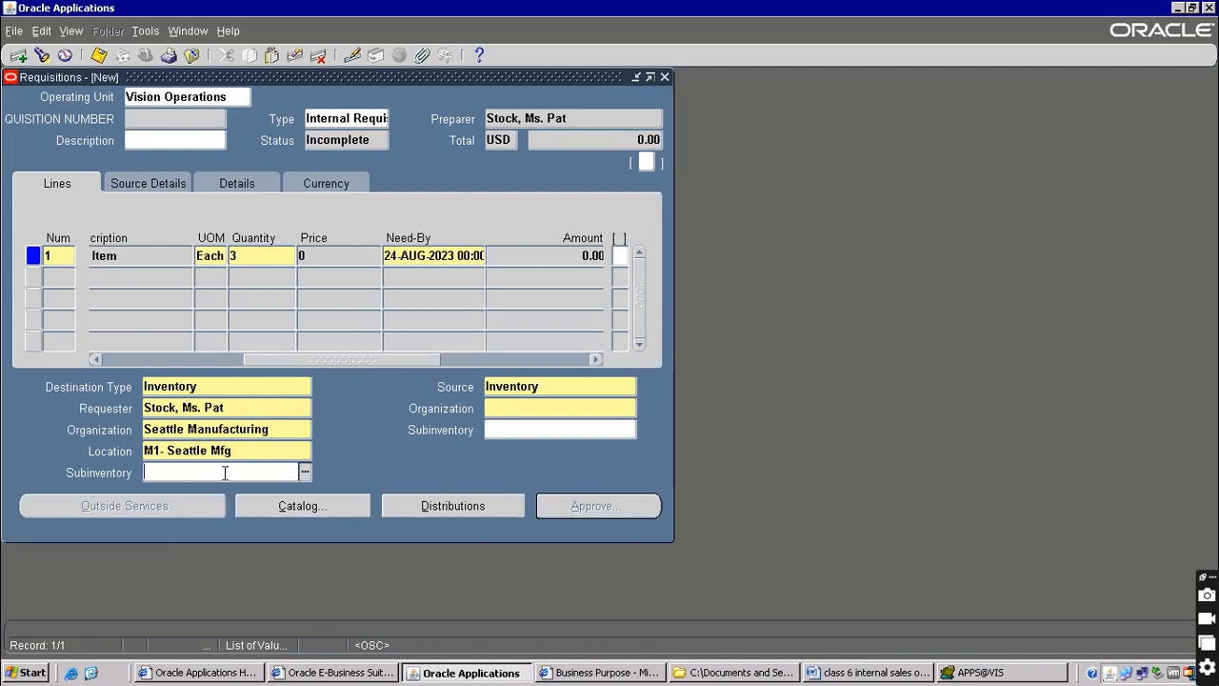
{"action": "type", "text": "stores"}
{"action": "key", "text": "Tab"}
{"action": "key", "text": "Tab"}
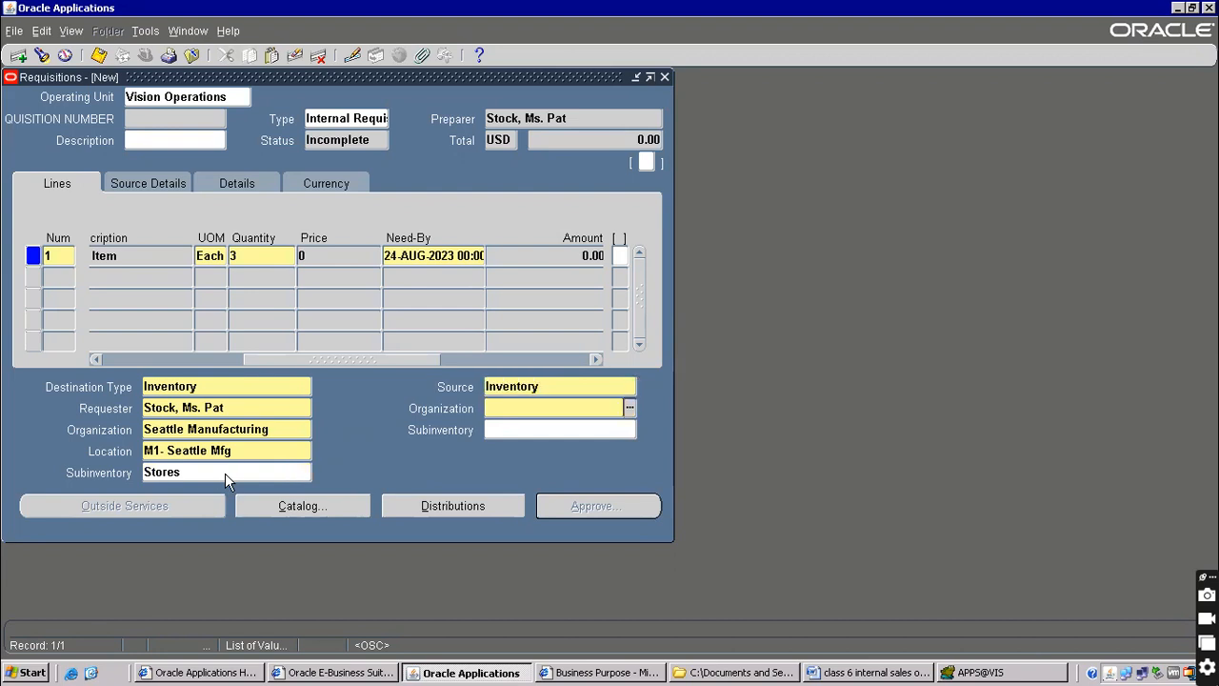
Set the source organization to Boston Manufacturing with source subinventory Stores
{"action": "key", "text": "alt+Tab"}
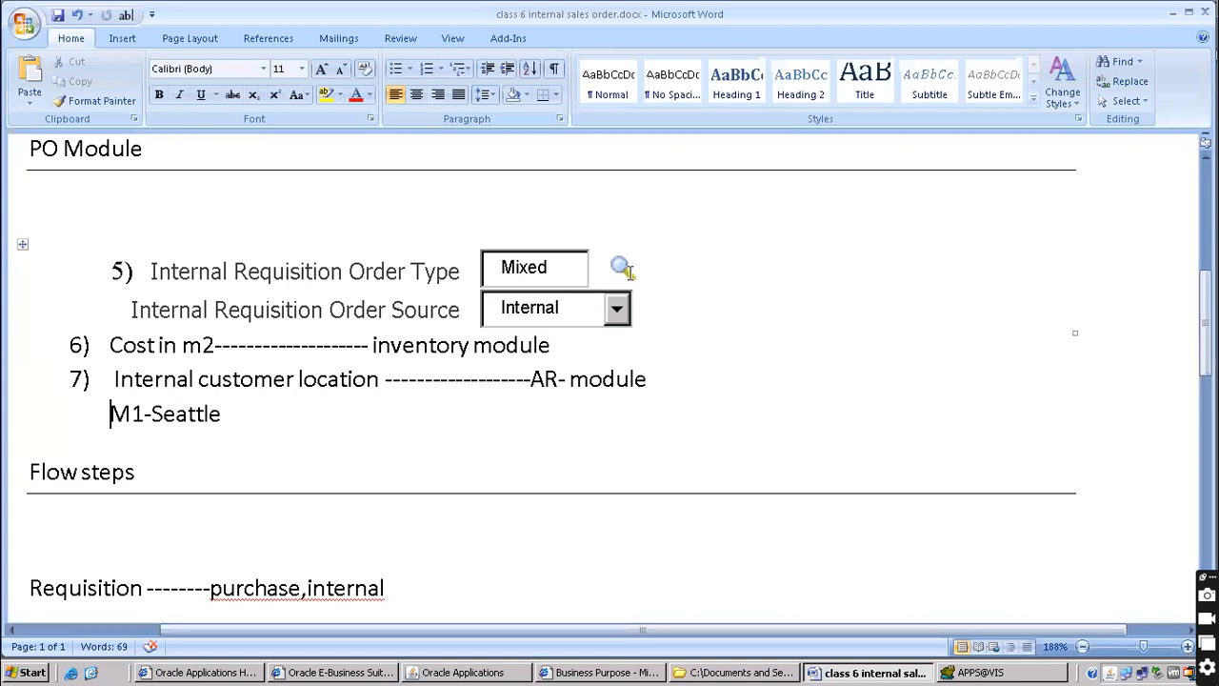
{"action": "scroll", "coordinate": [637, 244], "scroll_direction": "up", "scroll_amount": 5}
{"action": "left_click_drag", "start_coordinate": [705, 339], "coordinate": [946, 323]}
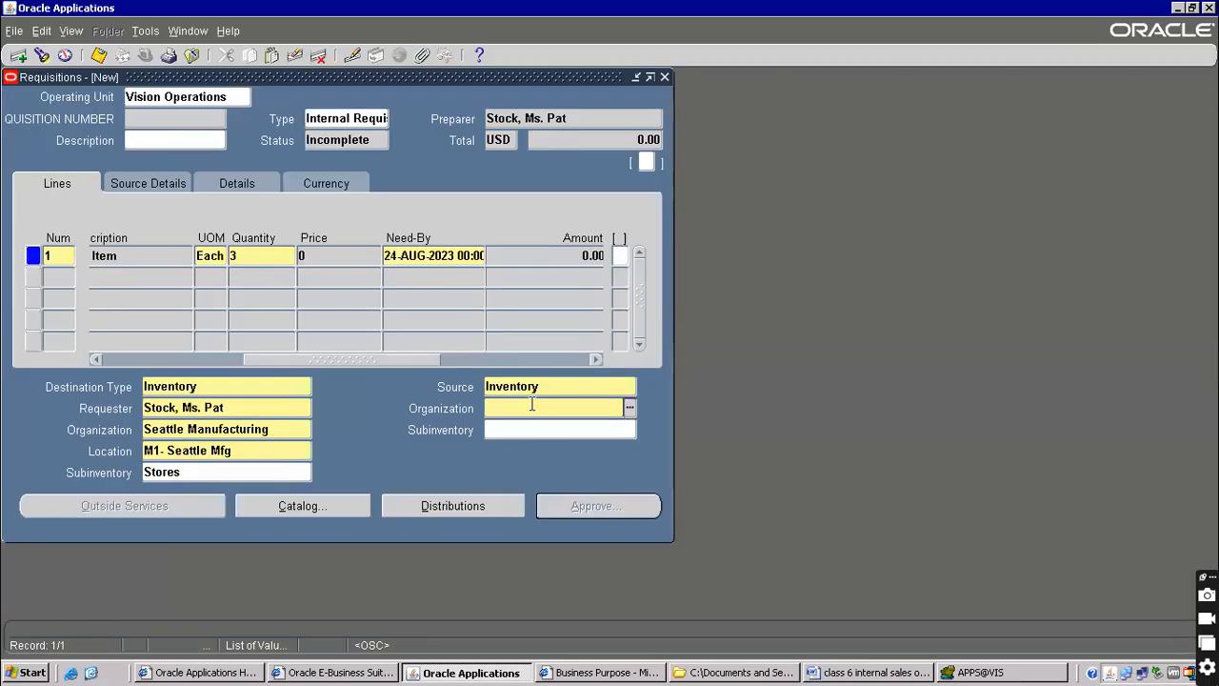
{"action": "type", "text": "boston"}
{"action": "key", "text": "Tab"}
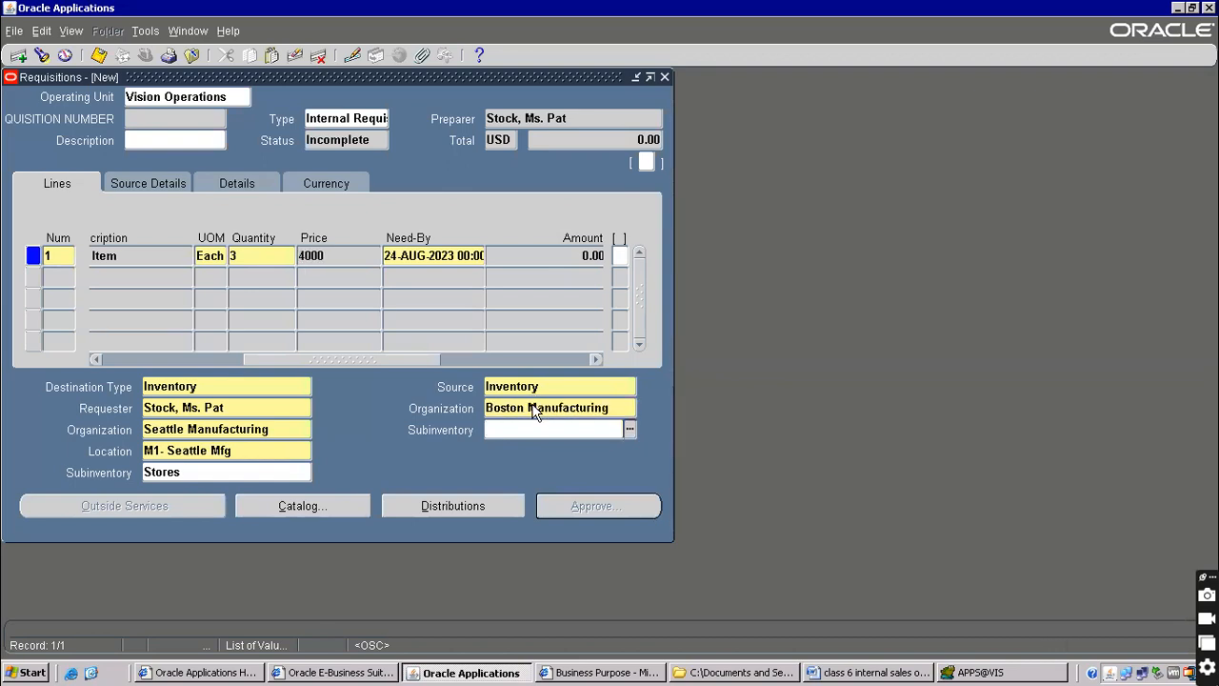
{"action": "key", "text": "alt+Tab"}
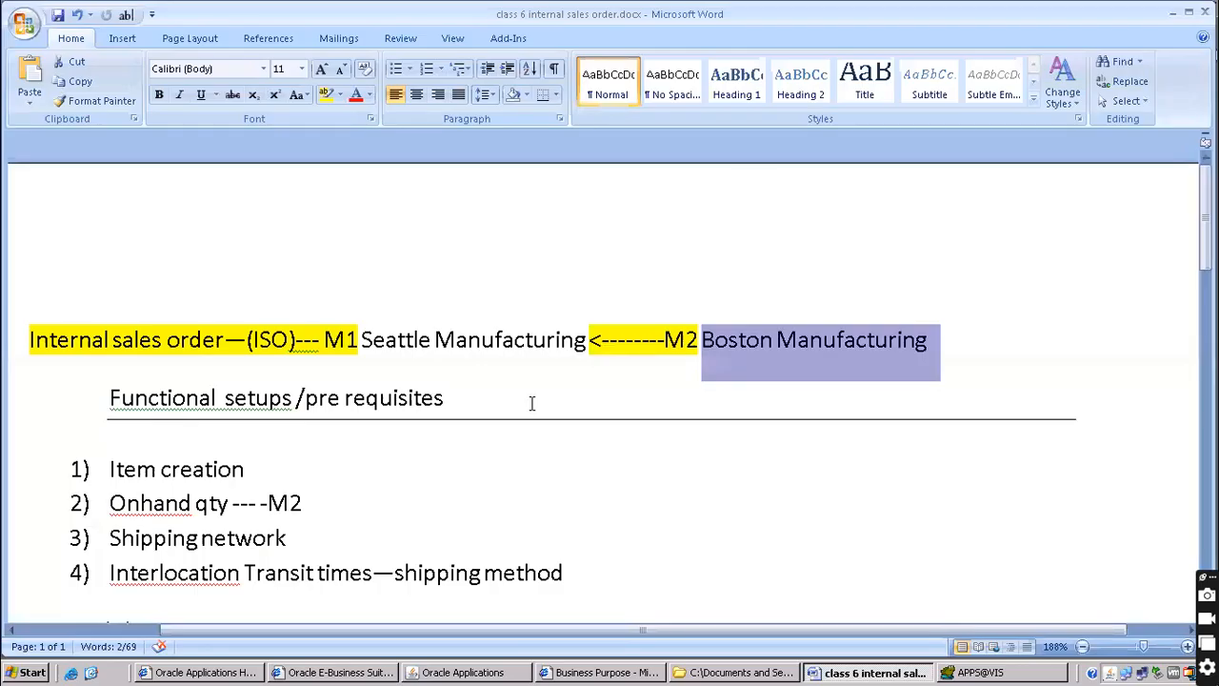
{"action": "key", "text": "alt+Tab"}
{"action": "type", "text": "s"}
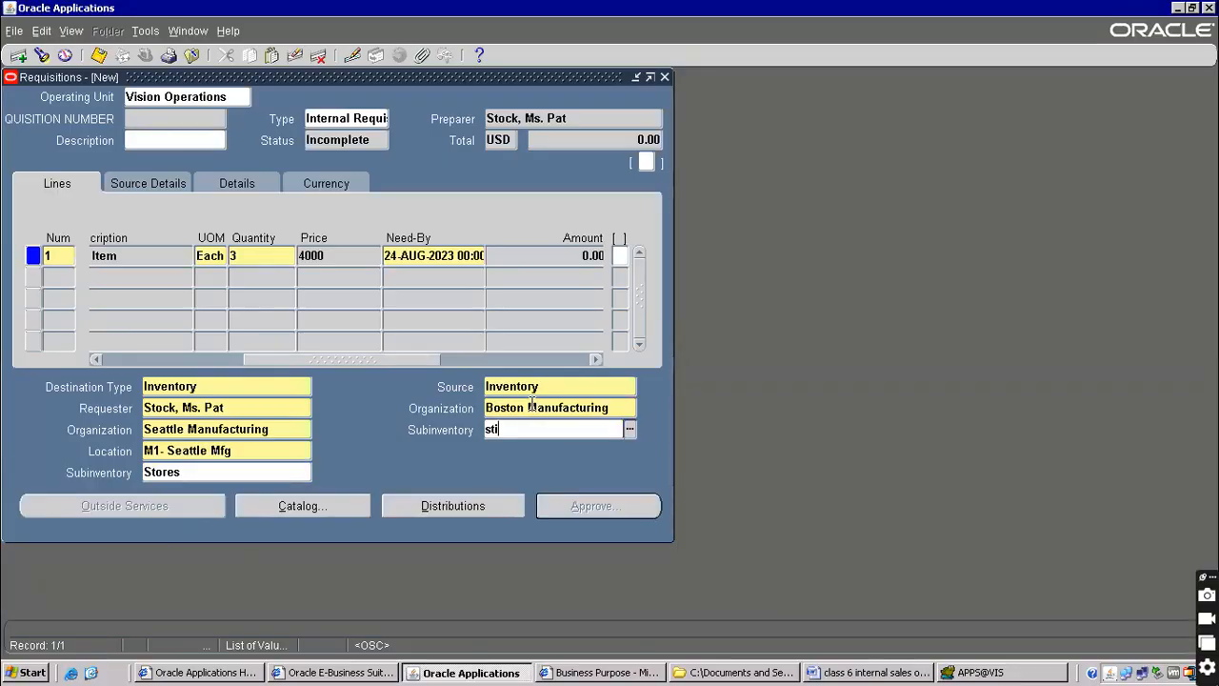
{"action": "type", "text": "tores"}
{"action": "key", "text": "Tab"}
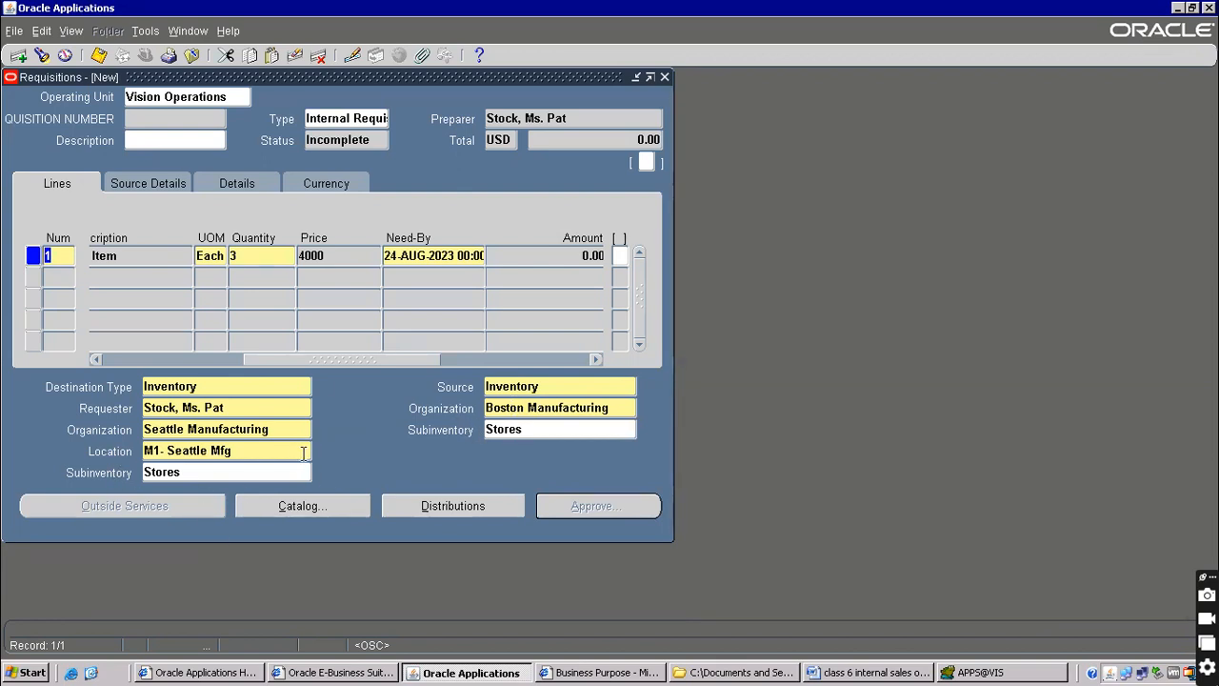
Save the internal requisition, which receives number 16538
{"action": "left_click", "coordinate": [155, 429]}
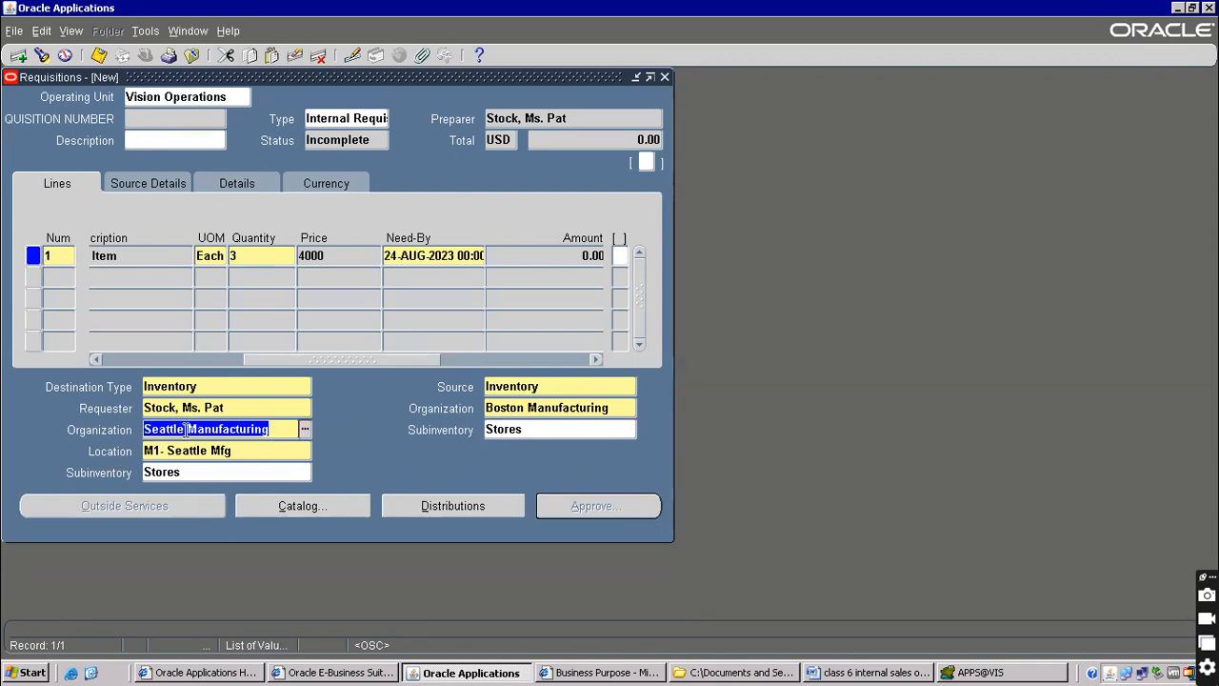
{"action": "left_click", "coordinate": [572, 386]}
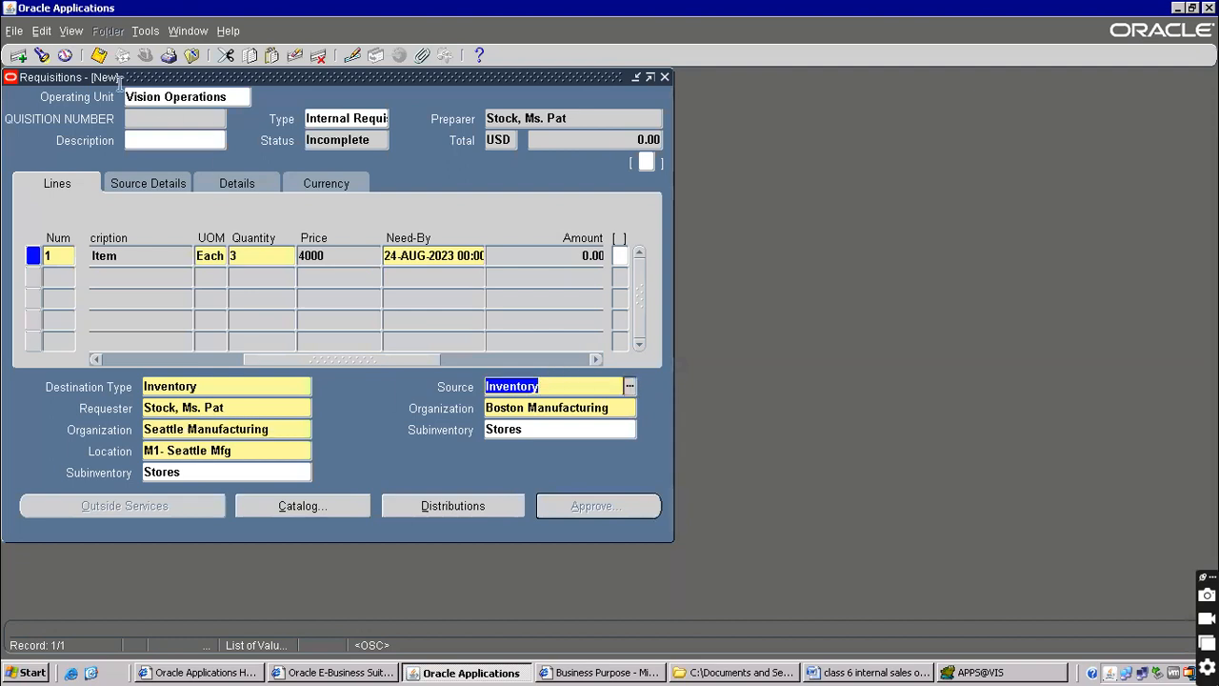
{"action": "left_click", "coordinate": [99, 55]}
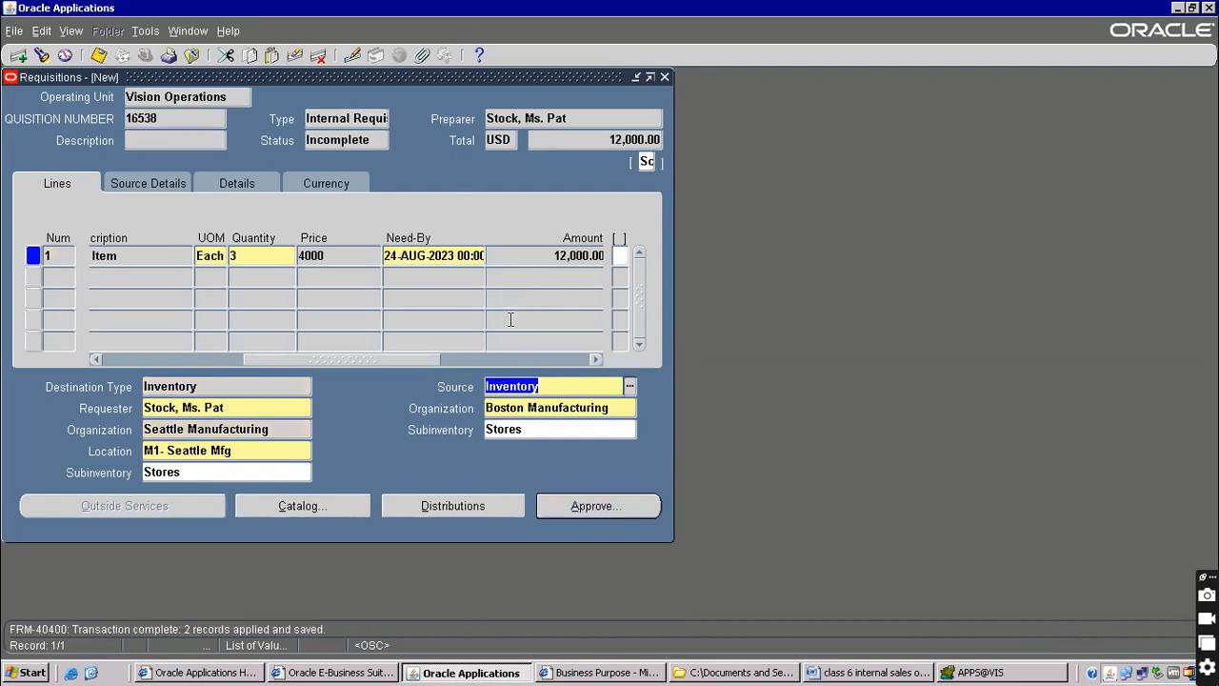
Copy the line price 4000 and append '-------------4000' to the cost line in the notes
{"action": "left_click_drag", "start_coordinate": [384, 360], "coordinate": [335, 358]}
{"action": "left_click", "coordinate": [434, 256]}
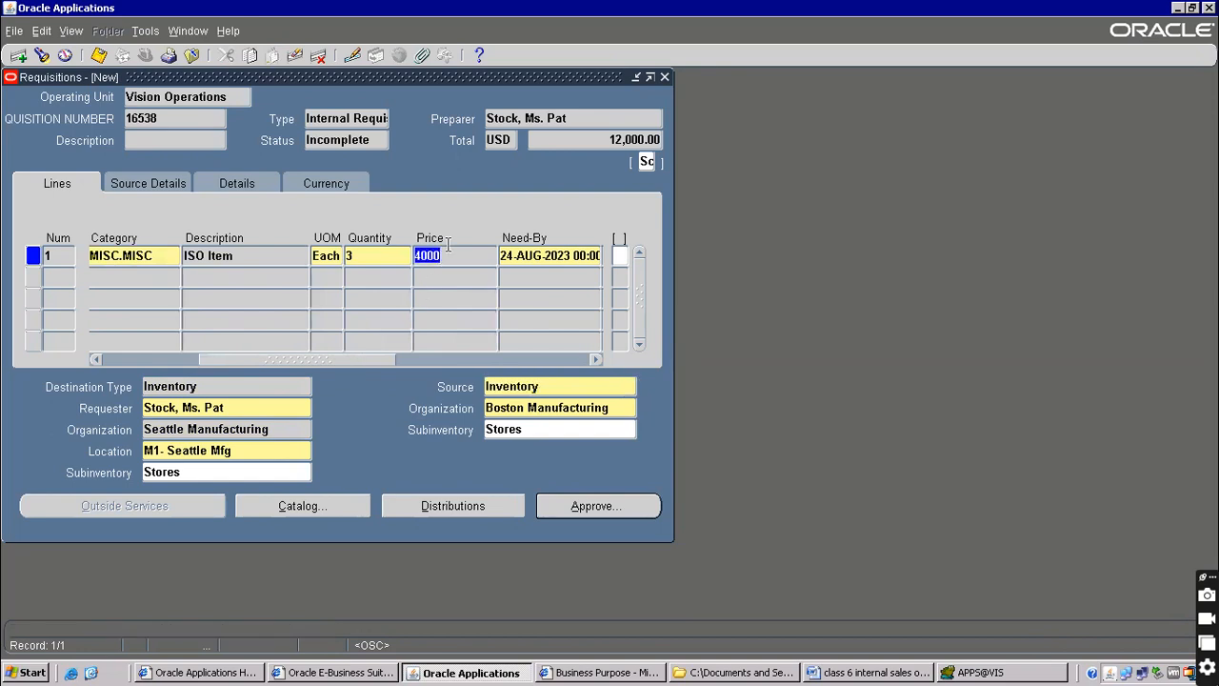
{"action": "left_click", "coordinate": [453, 255]}
{"action": "double_click", "coordinate": [466, 262]}
{"action": "left_click", "coordinate": [851, 671]}
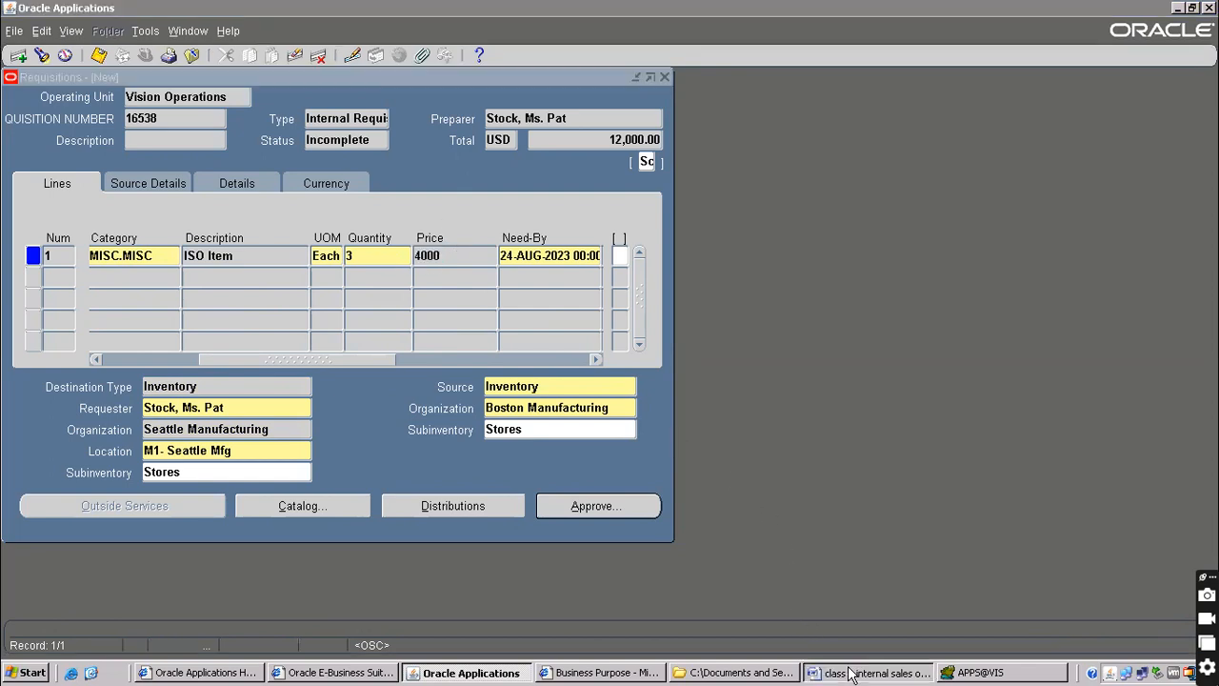
{"action": "scroll", "coordinate": [285, 364], "scroll_direction": "down", "scroll_amount": 5}
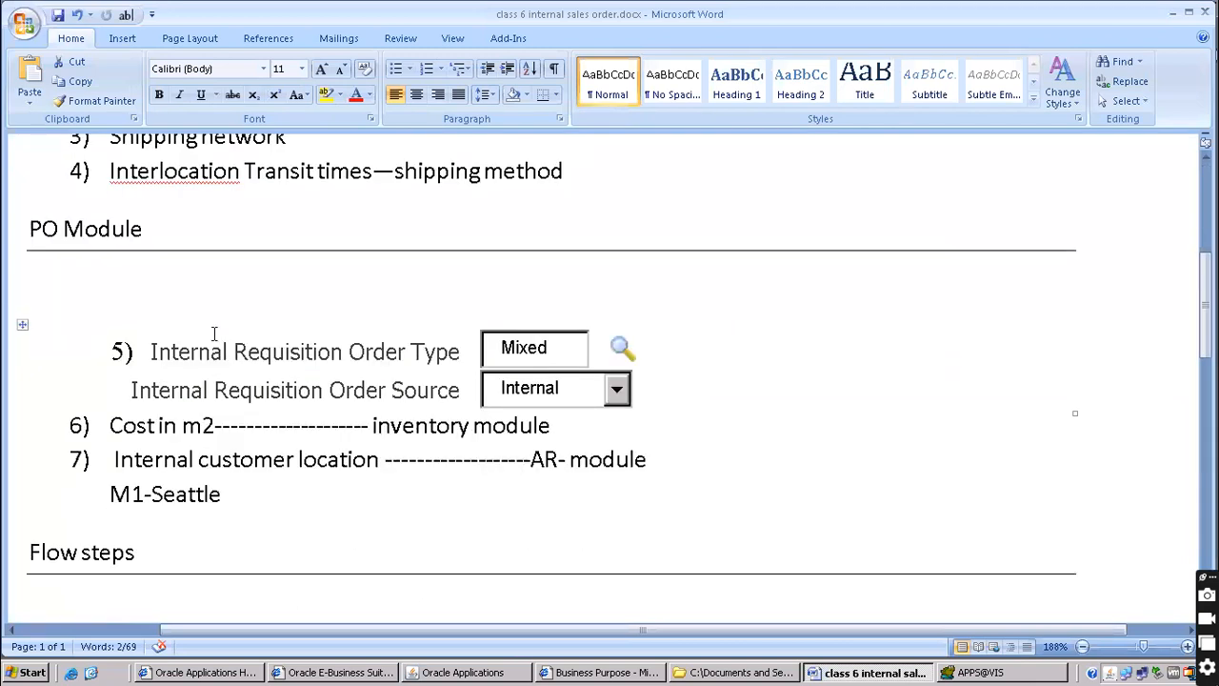
{"action": "scroll", "coordinate": [214, 332], "scroll_direction": "down", "scroll_amount": 2}
{"action": "left_click", "coordinate": [168, 266]}
{"action": "left_click", "coordinate": [576, 268]}
{"action": "type", "text": "-----------"}
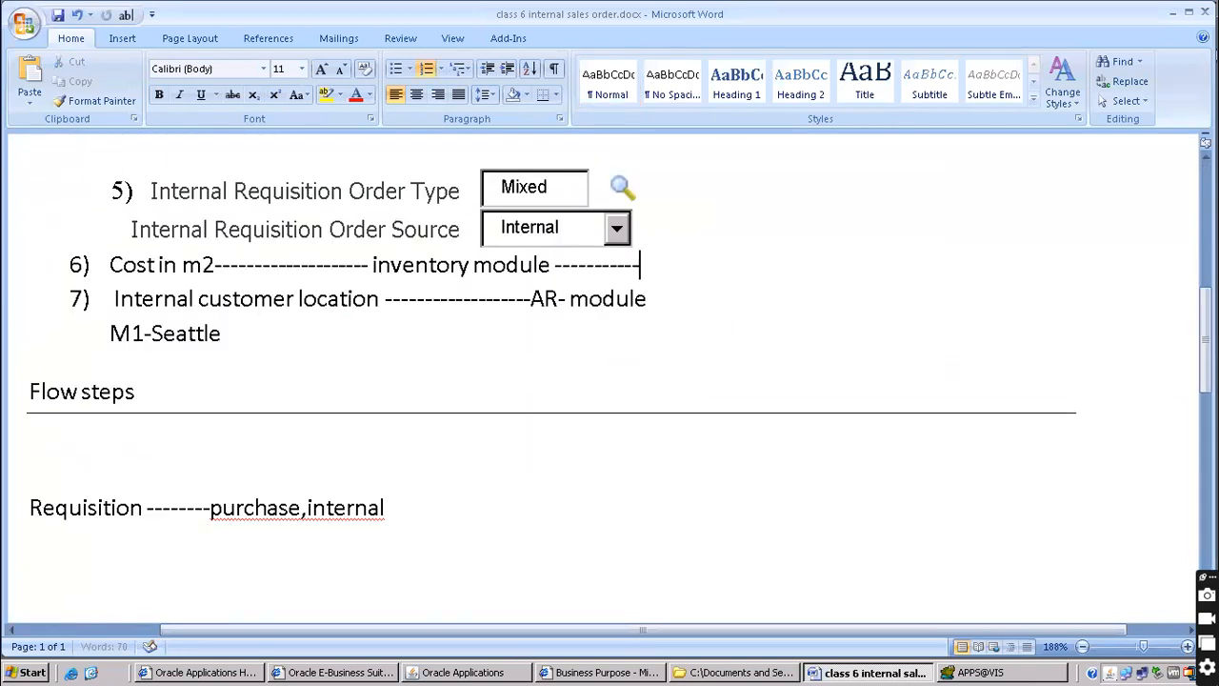
{"action": "type", "text": "--4000"}
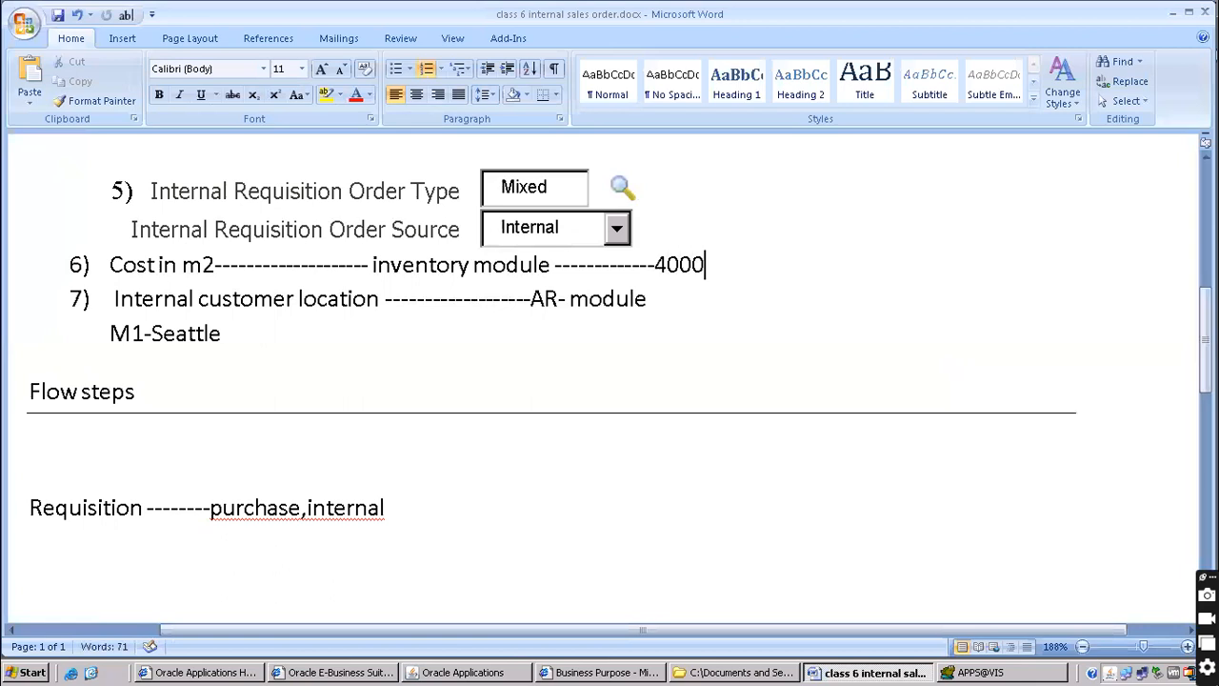
{"action": "key", "text": "alt+Tab"}
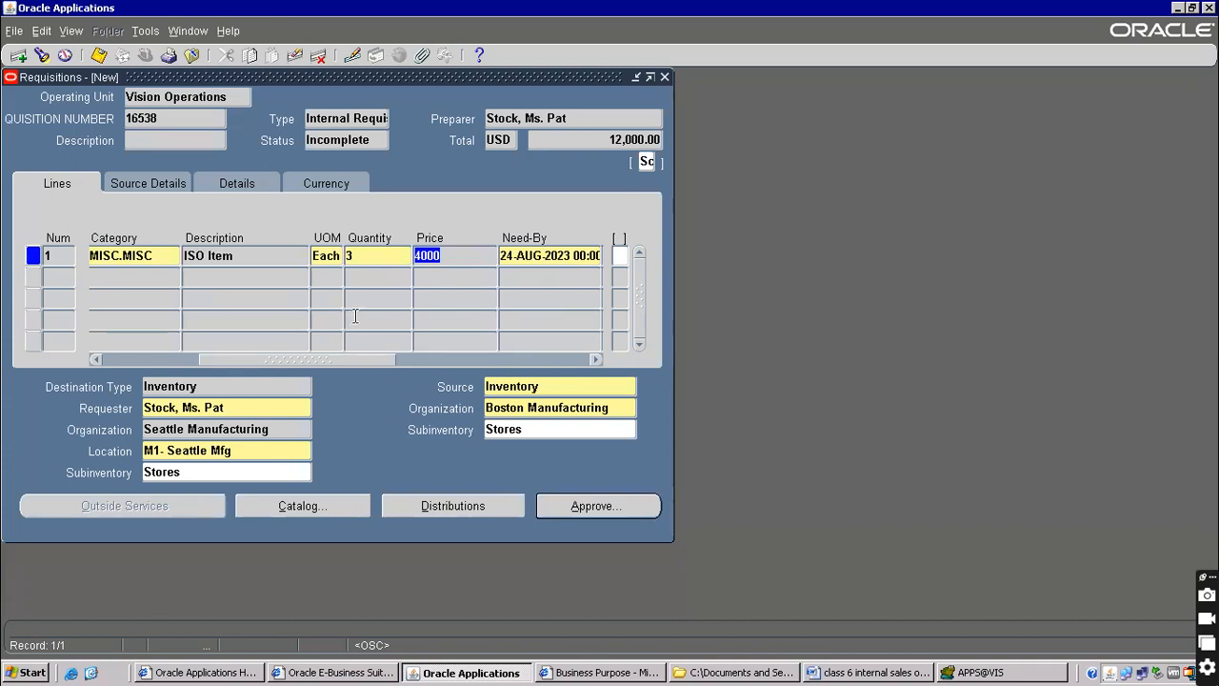
Copy requisition number 16538 and paste it after dashes on the Requisition flow line
{"action": "left_click_drag", "start_coordinate": [335, 358], "coordinate": [427, 352]}
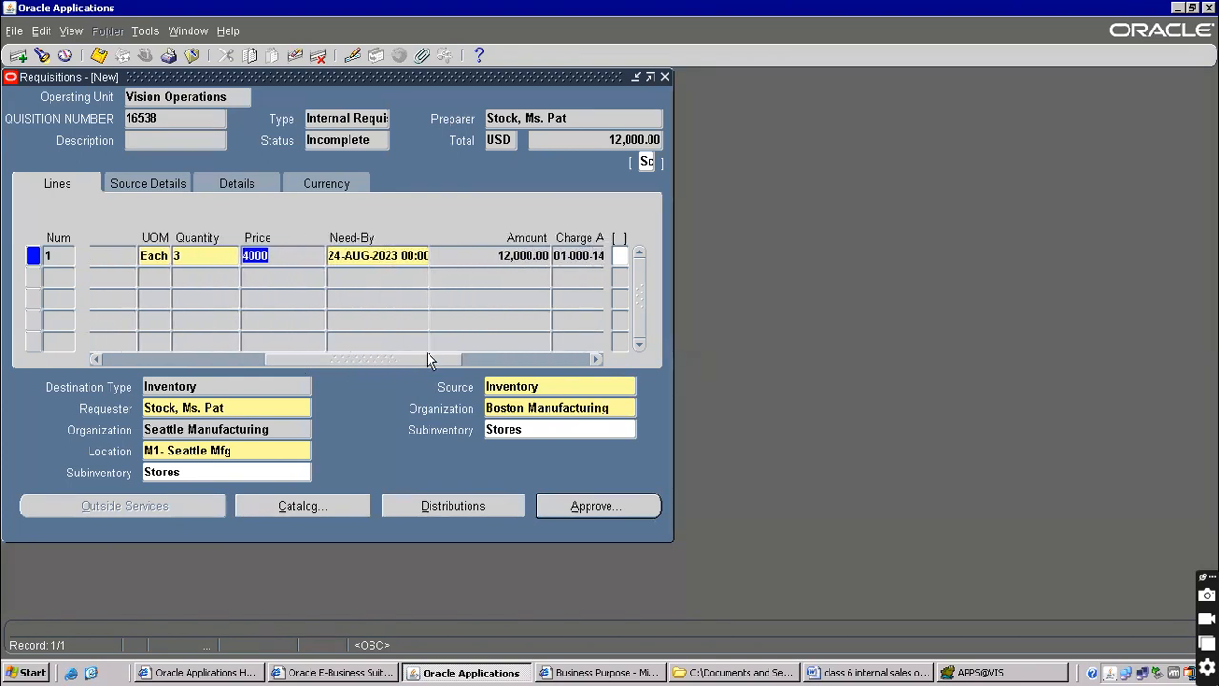
{"action": "left_click", "coordinate": [489, 258]}
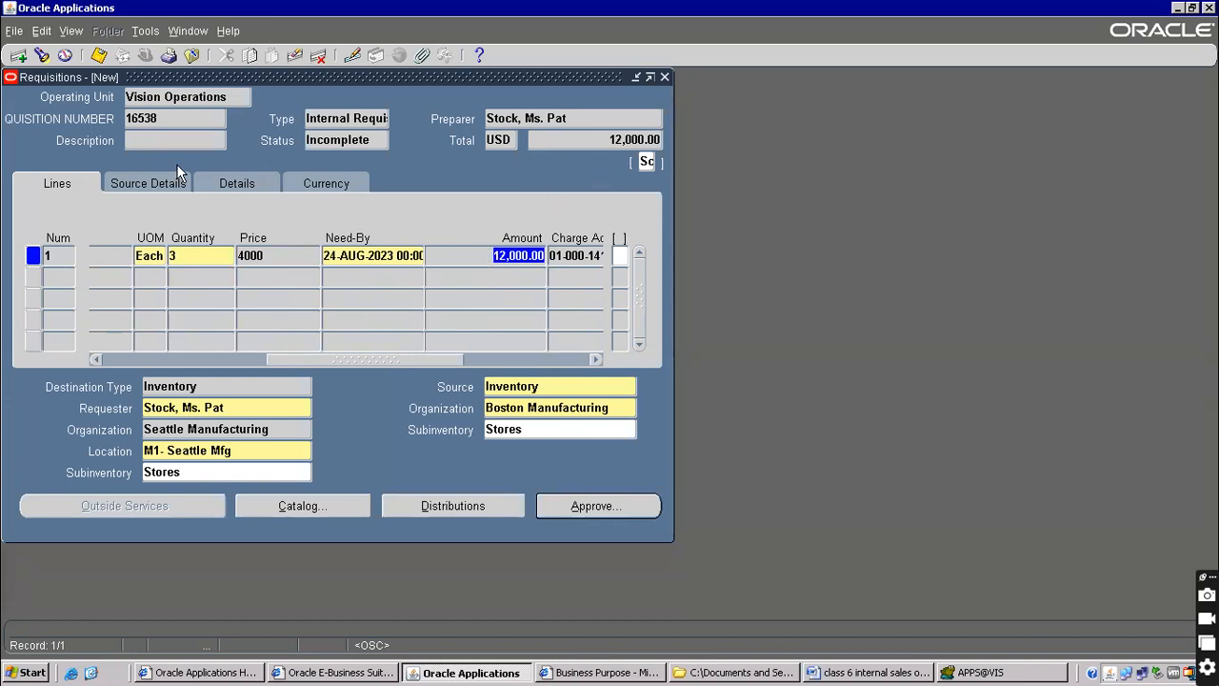
{"action": "left_click", "coordinate": [154, 114]}
{"action": "double_click", "coordinate": [157, 116]}
{"action": "key", "text": "ctrl+c"}
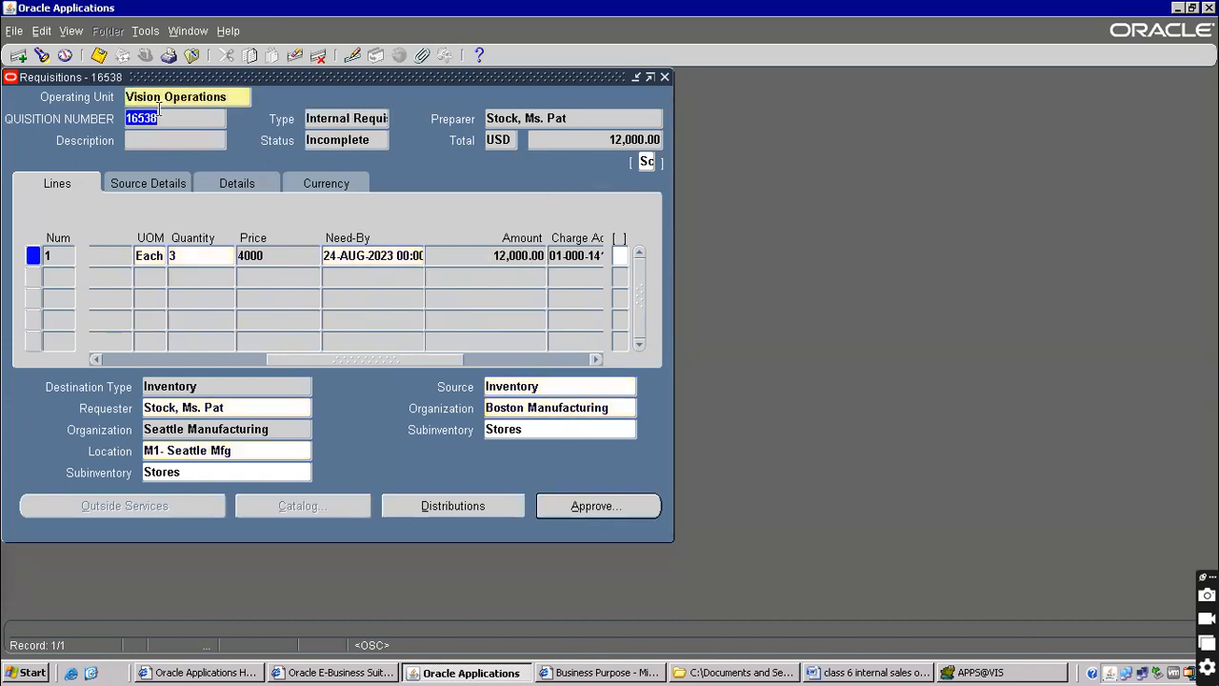
{"action": "left_click", "coordinate": [828, 666]}
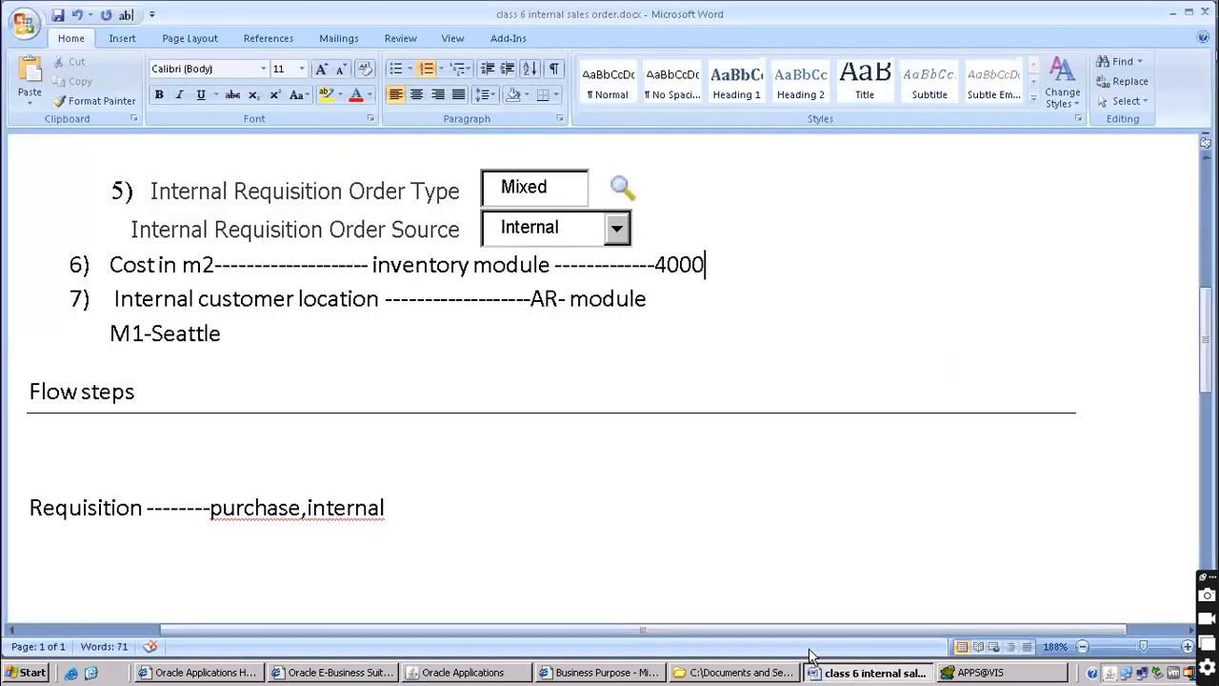
{"action": "scroll", "coordinate": [321, 496], "scroll_direction": "down", "scroll_amount": 3}
{"action": "left_click", "coordinate": [454, 261]}
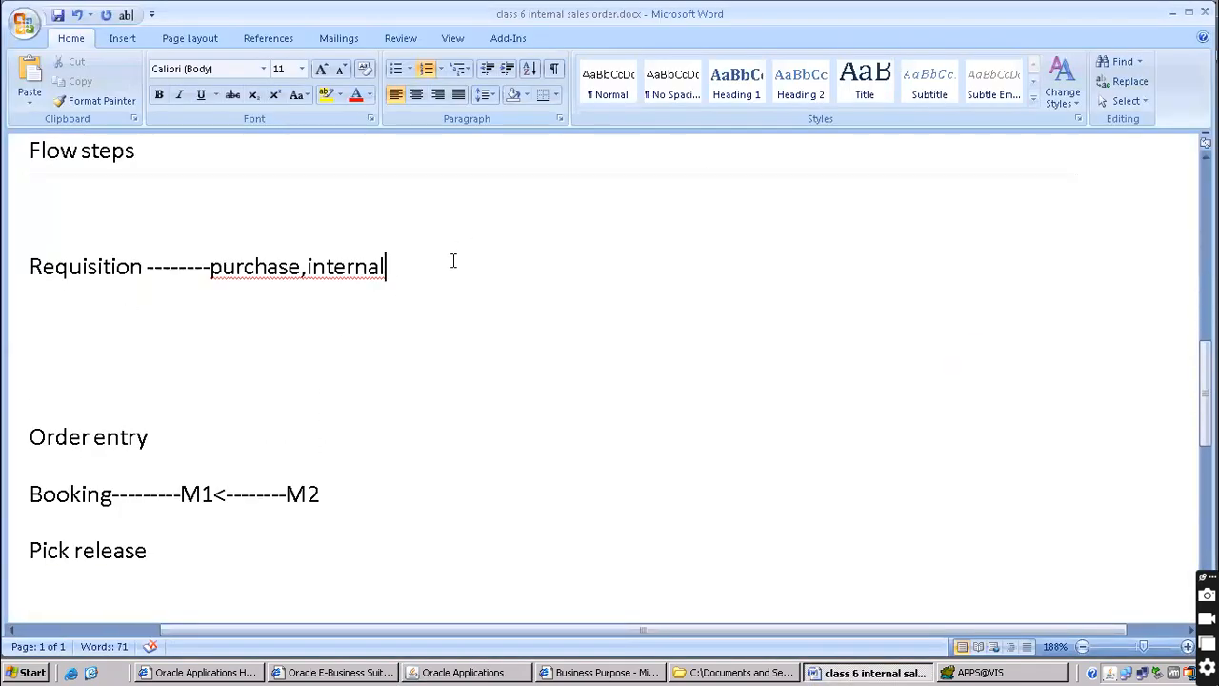
{"action": "type", "text": "------------"}
{"action": "key", "text": "ctrl+v"}
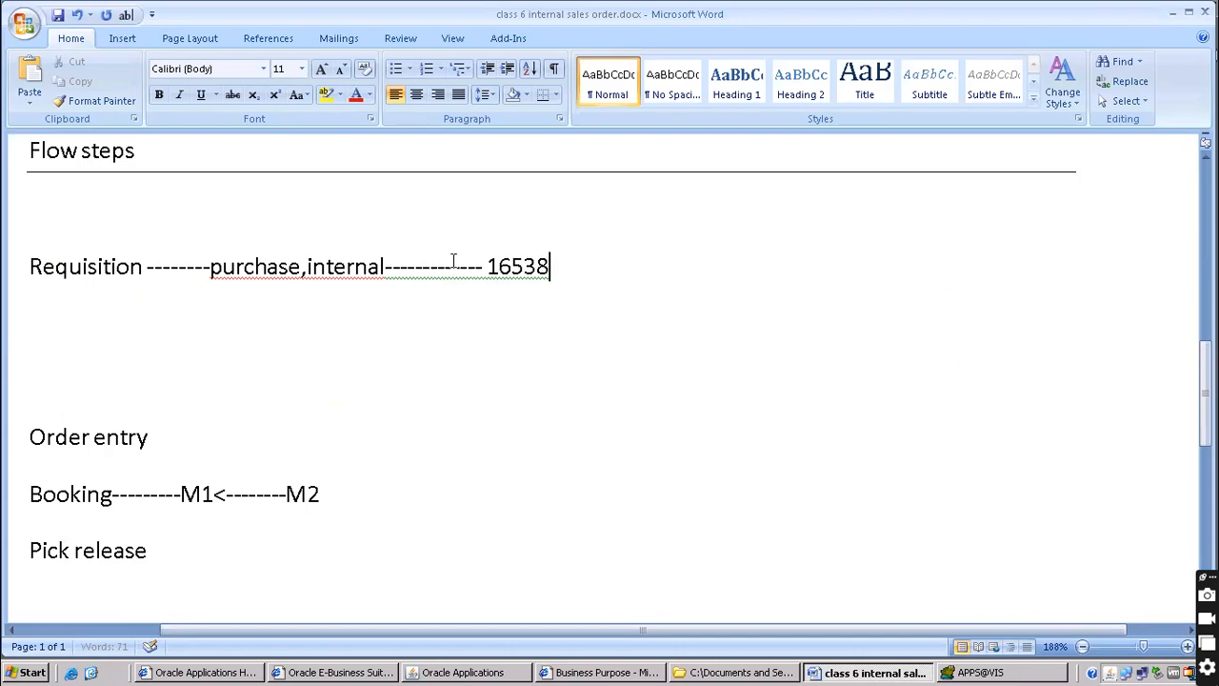
{"action": "key", "text": "alt+Tab"}
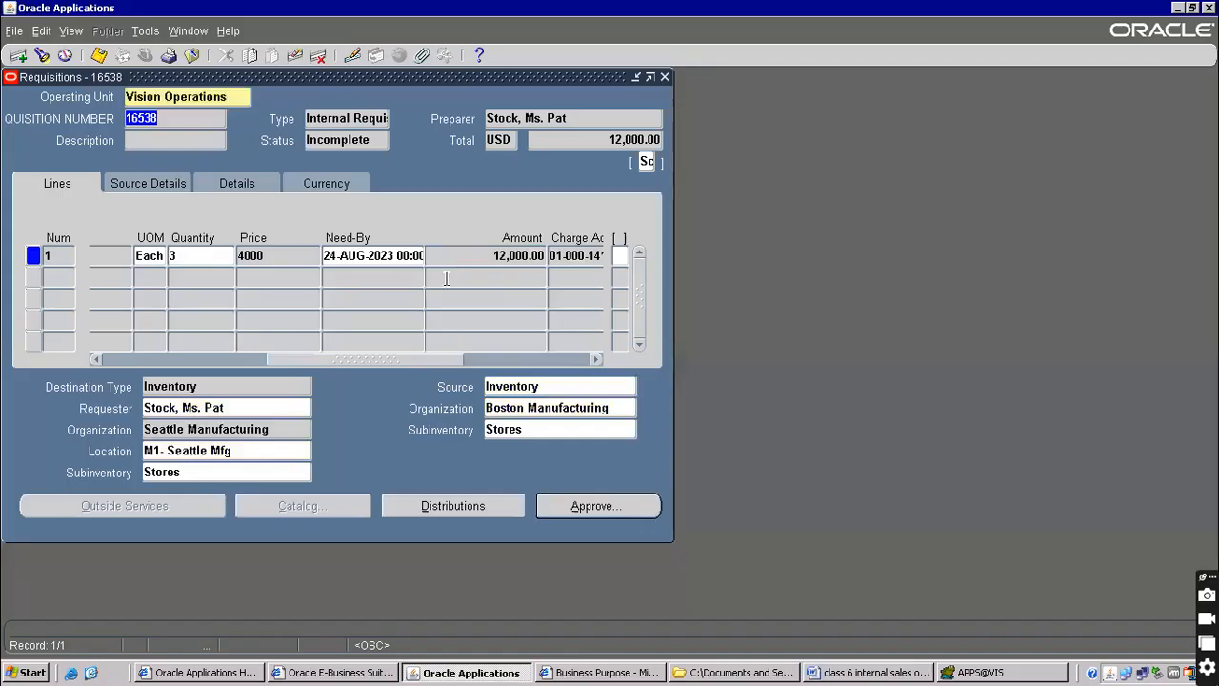
Open Help > Record History for the requisition header and select the table name PO_REQUISITION_HEADERS_V
{"action": "left_click", "coordinate": [172, 97]}
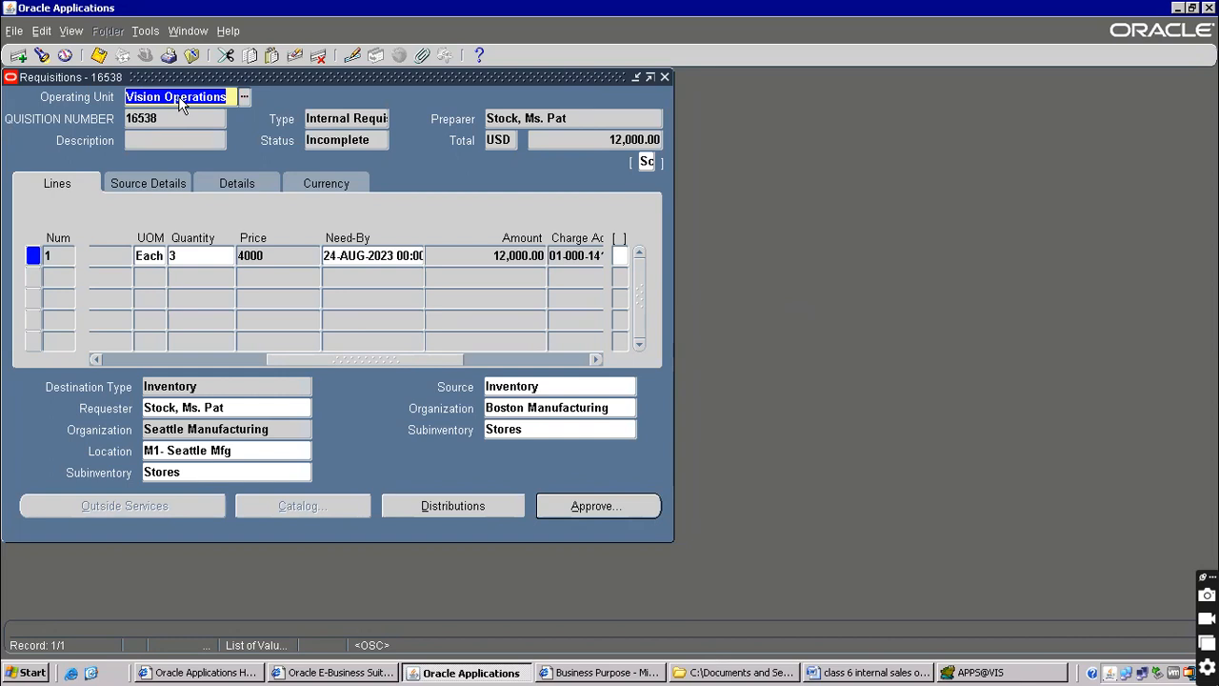
{"action": "left_click", "coordinate": [230, 31]}
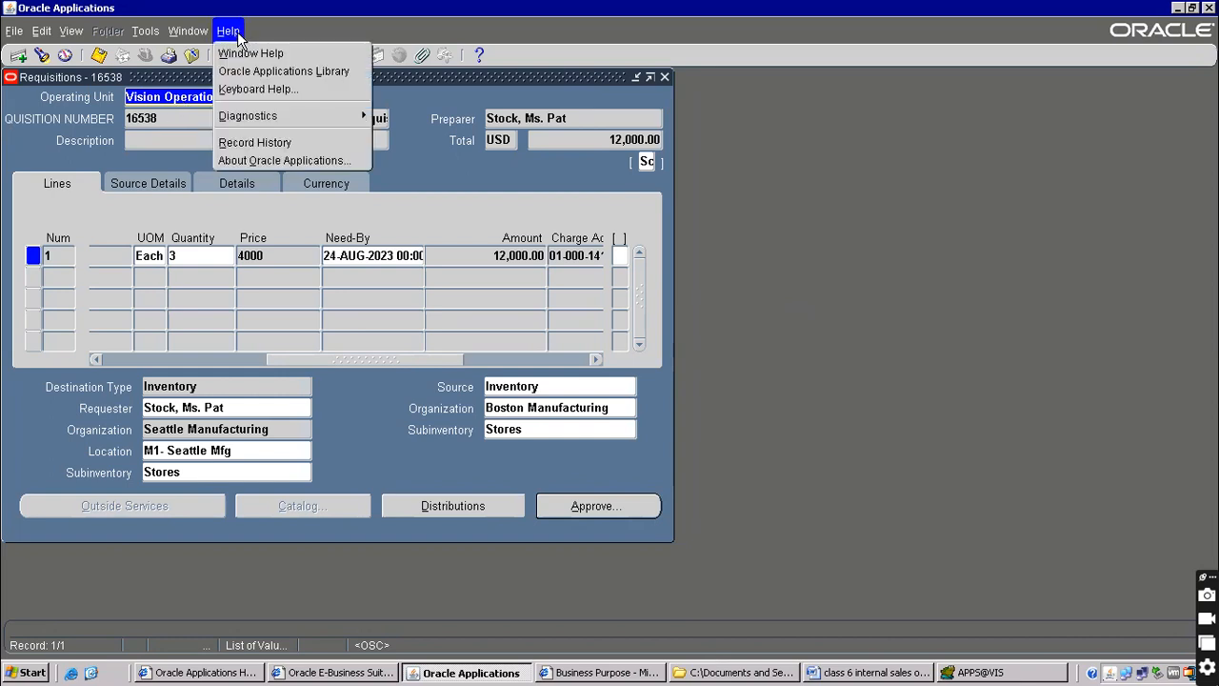
{"action": "left_click", "coordinate": [252, 145]}
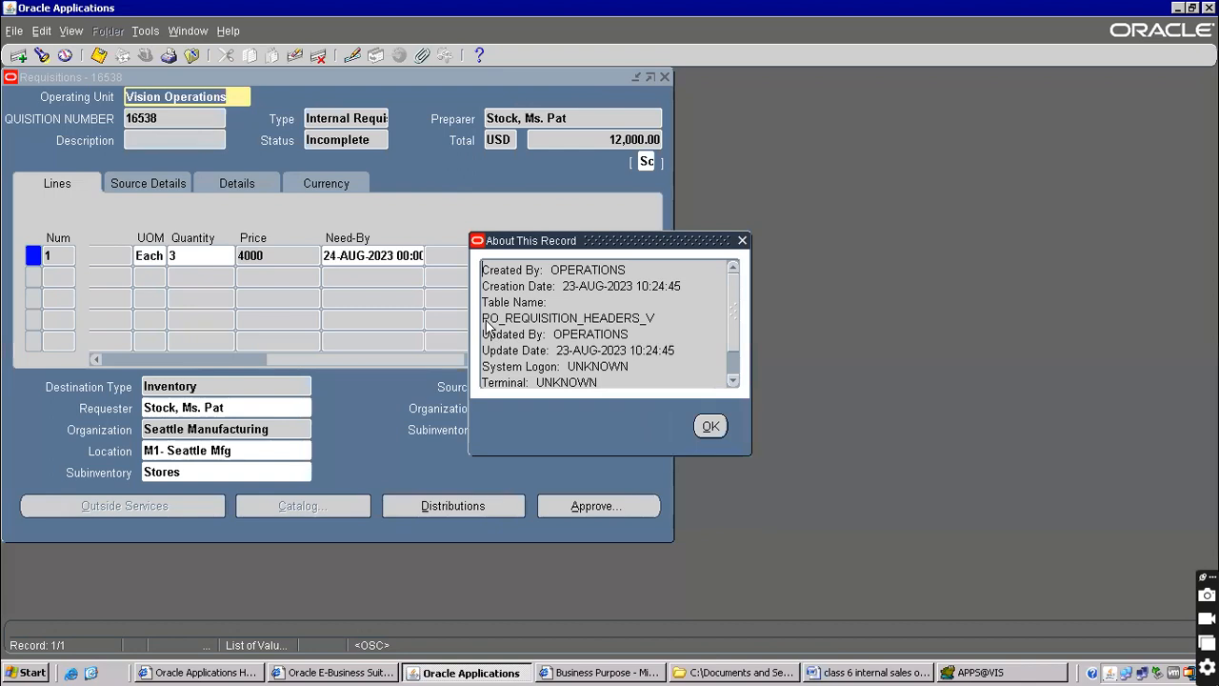
{"action": "double_click", "coordinate": [611, 317]}
{"action": "left_click", "coordinate": [636, 318]}
{"action": "left_click_drag", "start_coordinate": [641, 317], "coordinate": [462, 318]}
{"action": "key", "text": "ctrl+c"}
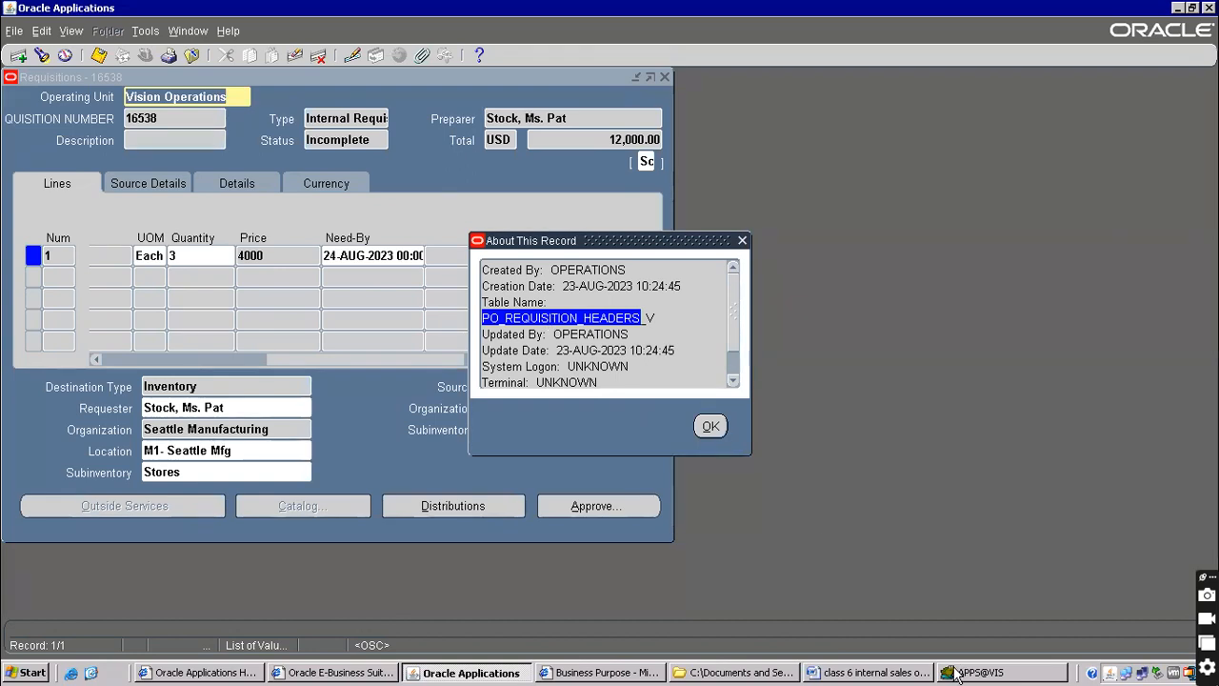
{"action": "left_click", "coordinate": [907, 672]}
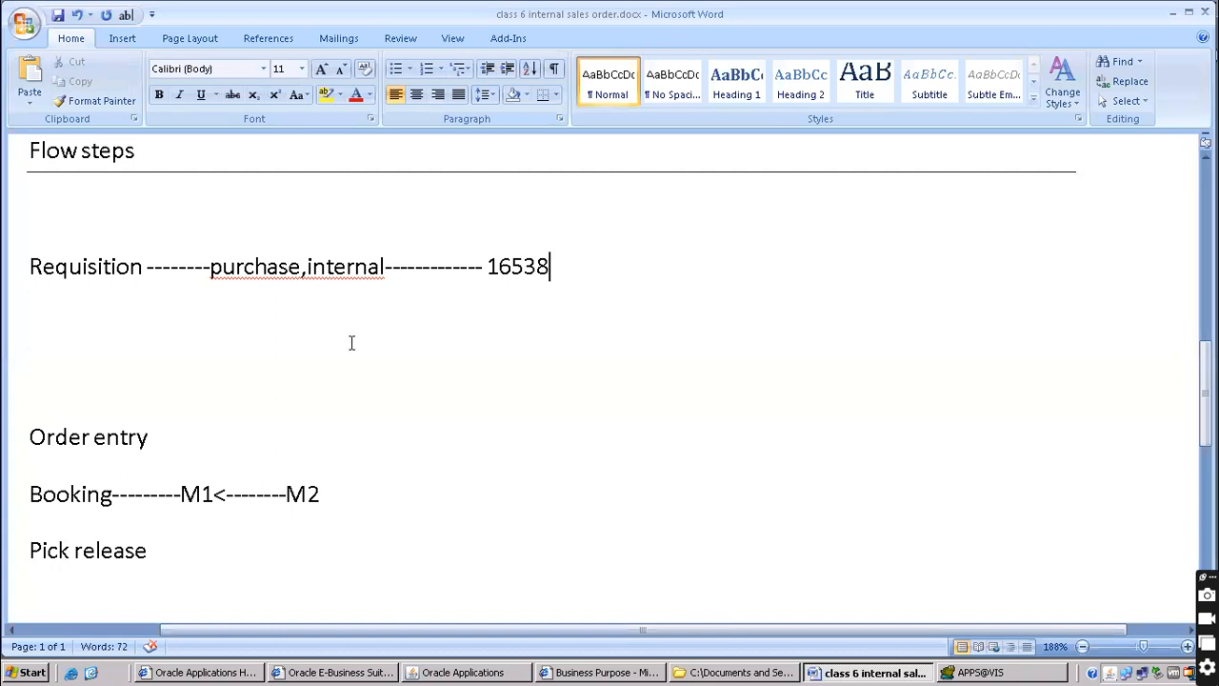
Below 16538, list PO_REQUISITION_HEADERS_All, PO_REQUISITION_lines_all and po_req_distributions_all, indented
{"action": "key", "text": "Return"}
{"action": "key", "text": "ctrl+v"}
{"action": "type", "text": "All"}
{"action": "key", "text": "Home"}
{"action": "key", "text": "Tab"}
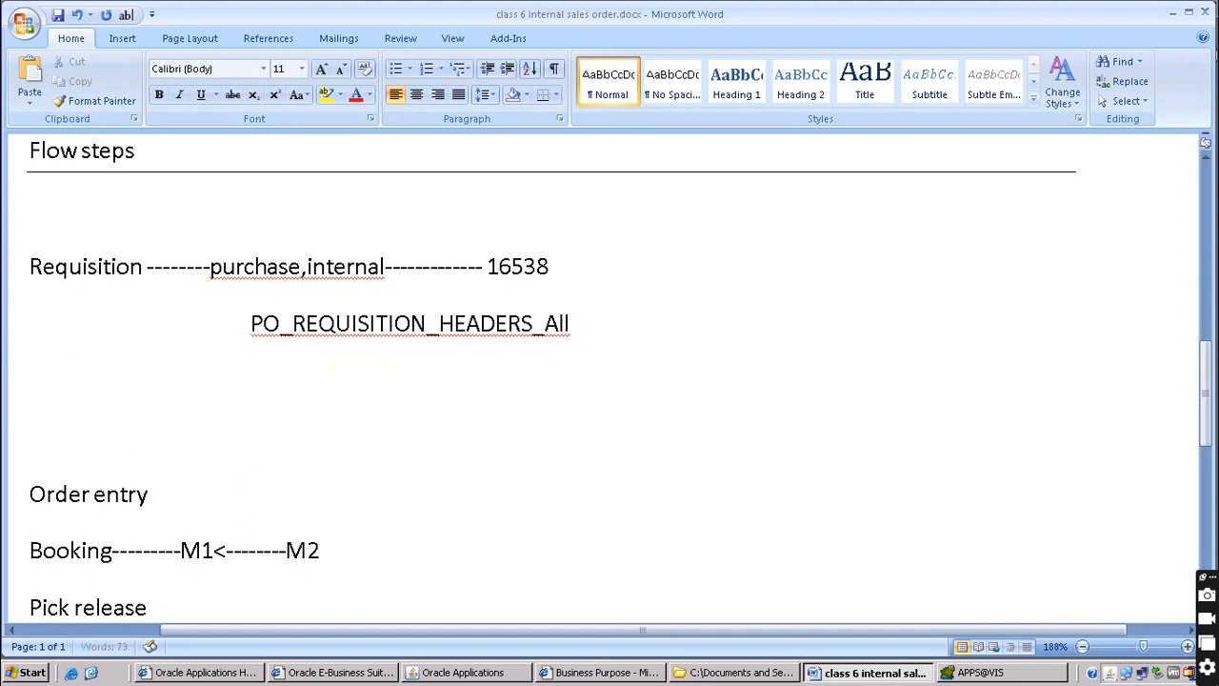
{"action": "key", "text": "Return"}
{"action": "type", "text": "PO_REQUISITION_HEADERS"}
{"action": "key", "text": "BackSpace"}
{"action": "key", "text": "BackSpace"}
{"action": "key", "text": "BackSpace"}
{"action": "key", "text": "BackSpace"}
{"action": "key", "text": "BackSpace"}
{"action": "key", "text": "BackSpace"}
{"action": "key", "text": "BackSpace"}
{"action": "type", "text": "lines_all"}
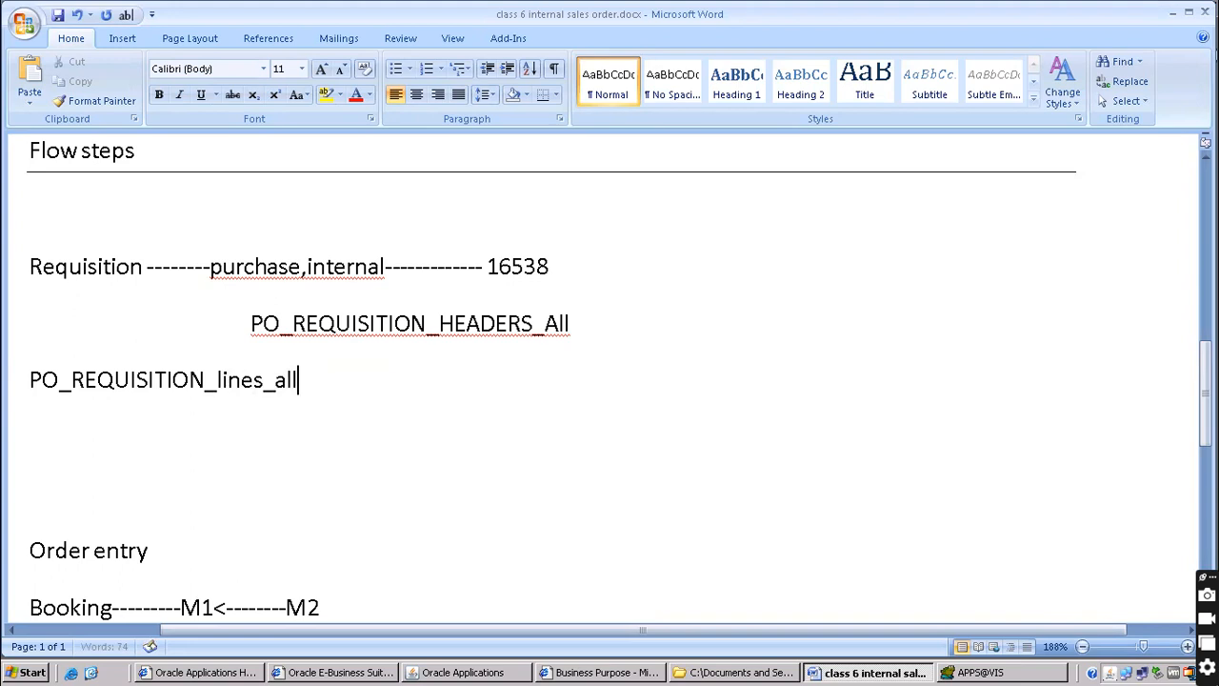
{"action": "key", "text": "Home"}
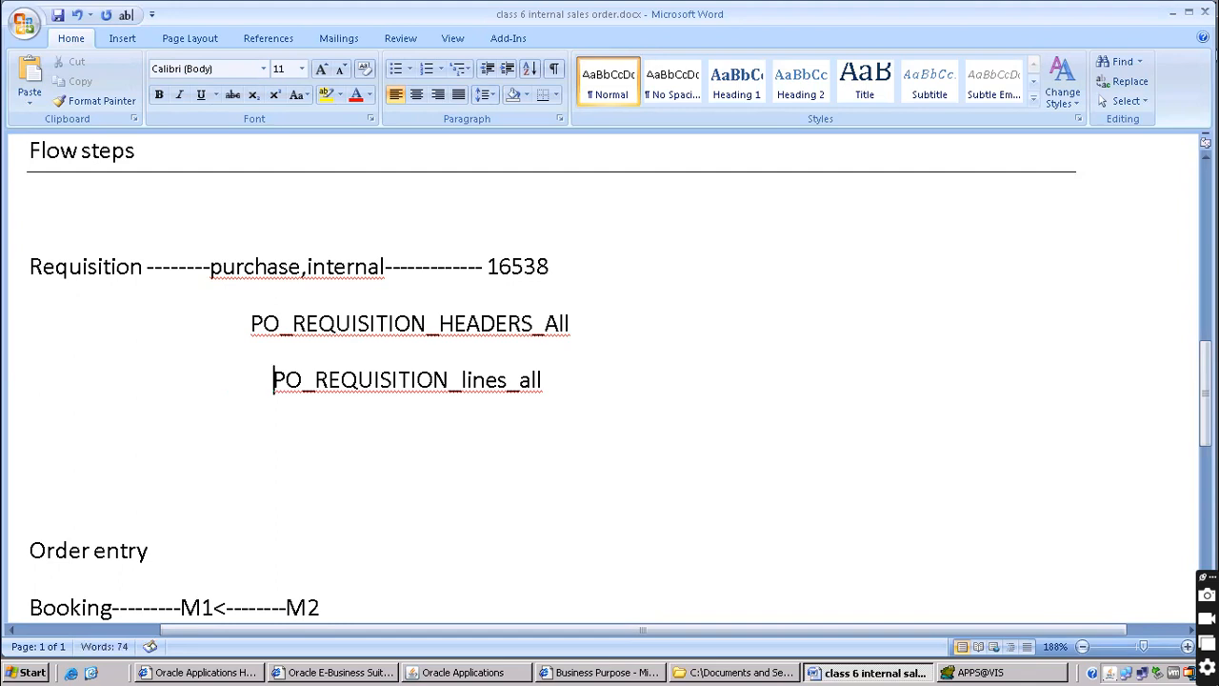
{"action": "key", "text": "End"}
{"action": "key", "text": "Return"}
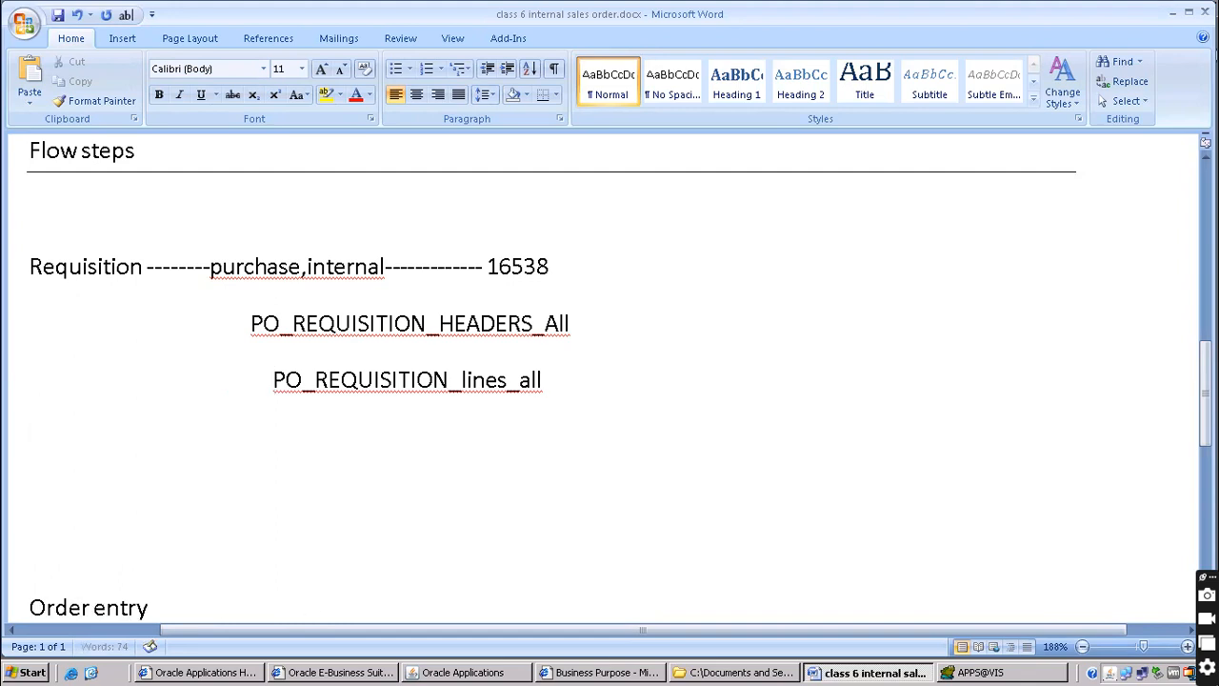
{"action": "type", "text": "po_"}
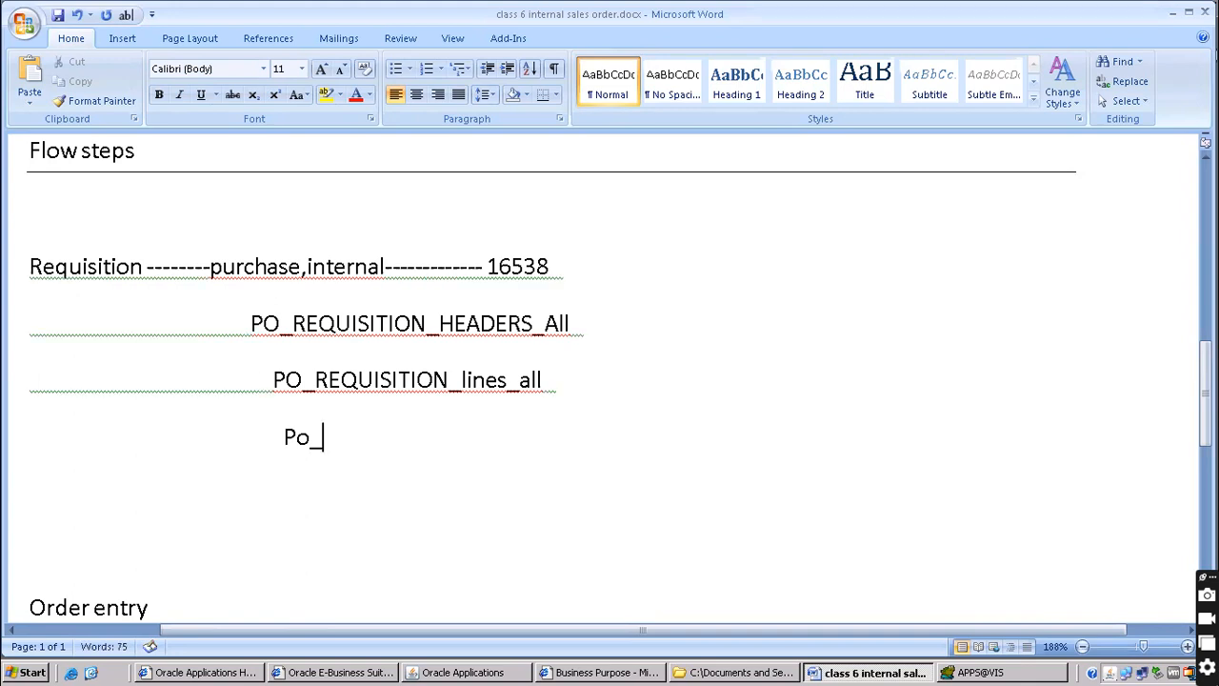
{"action": "type", "text": "req_distributi"}
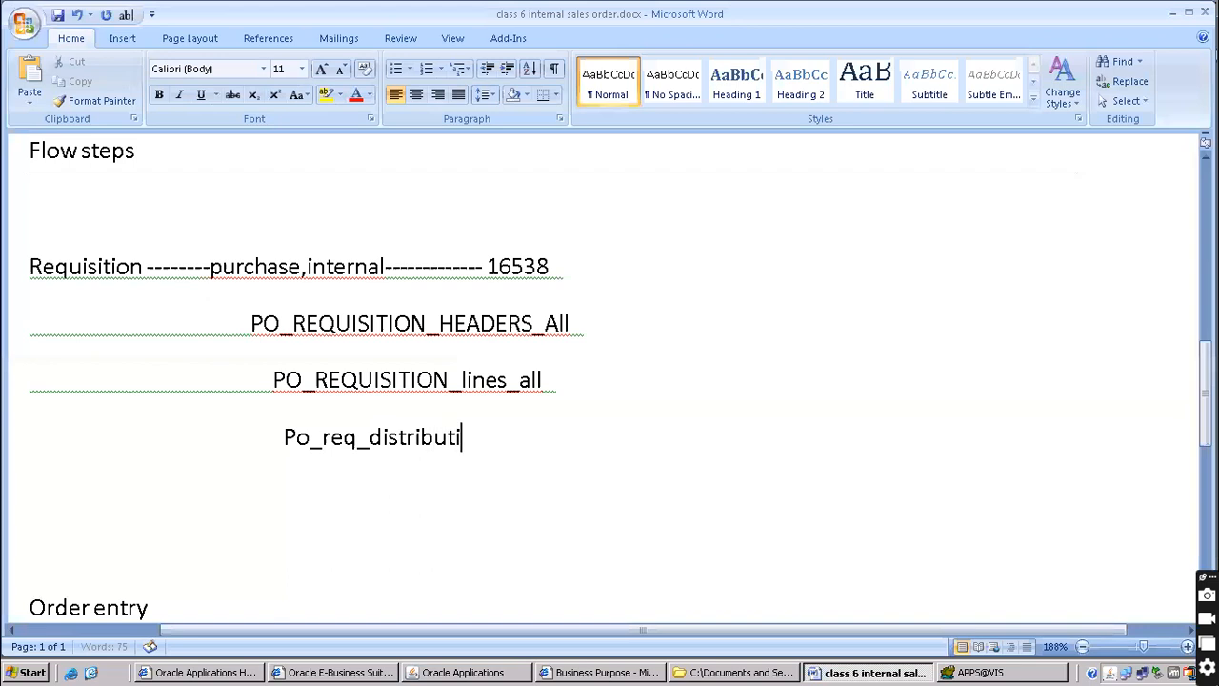
{"action": "type", "text": "ons_all"}
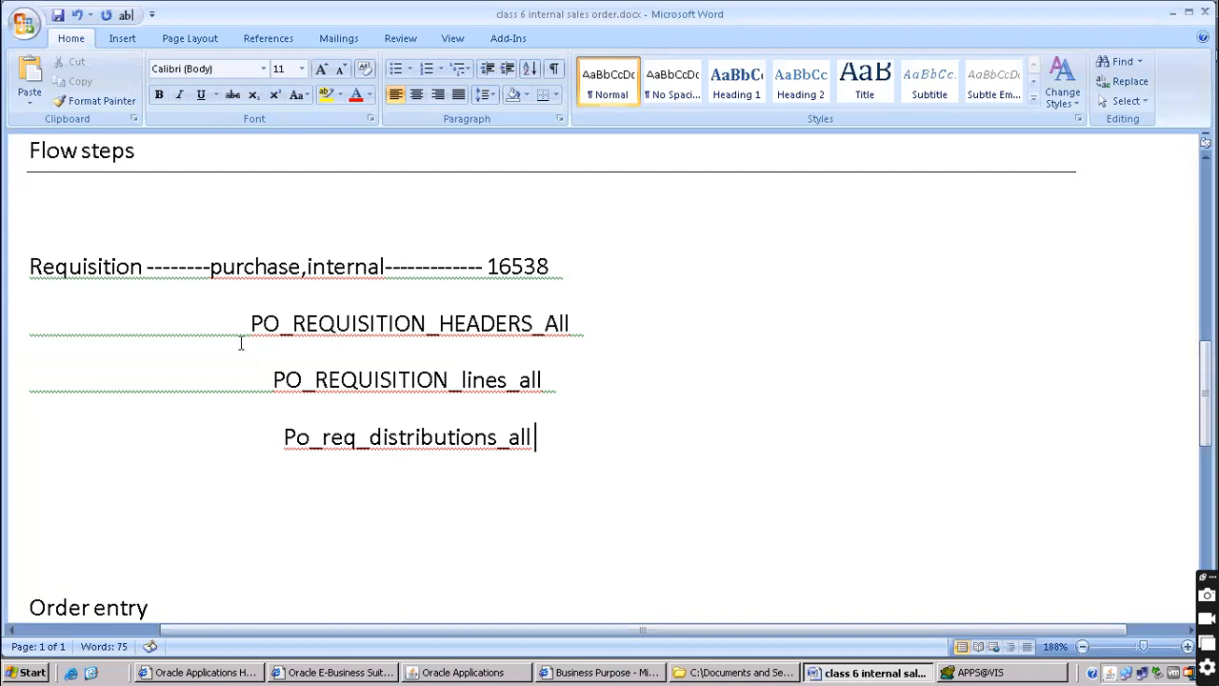
Add the step '2) approval' on a new line below the table names
{"action": "left_click_drag", "start_coordinate": [30, 267], "coordinate": [555, 442]}
{"action": "scroll", "coordinate": [458, 439], "scroll_direction": "down", "scroll_amount": 2}
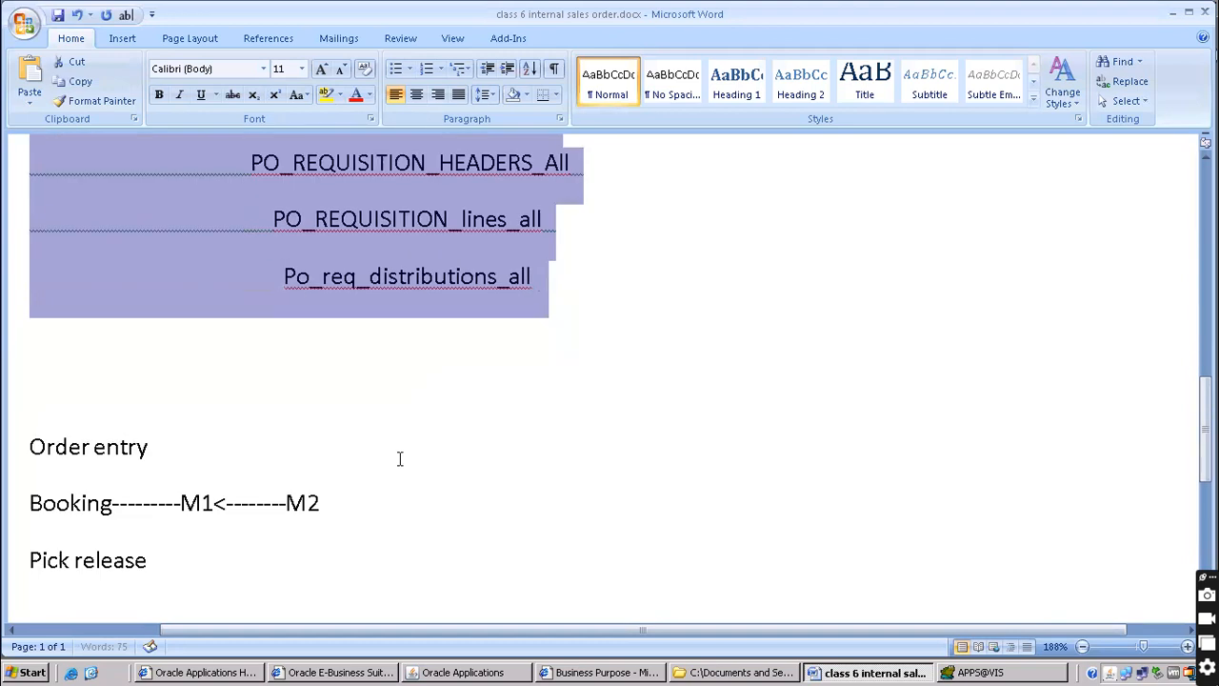
{"action": "left_click", "coordinate": [67, 352]}
{"action": "type", "text": "apr"}
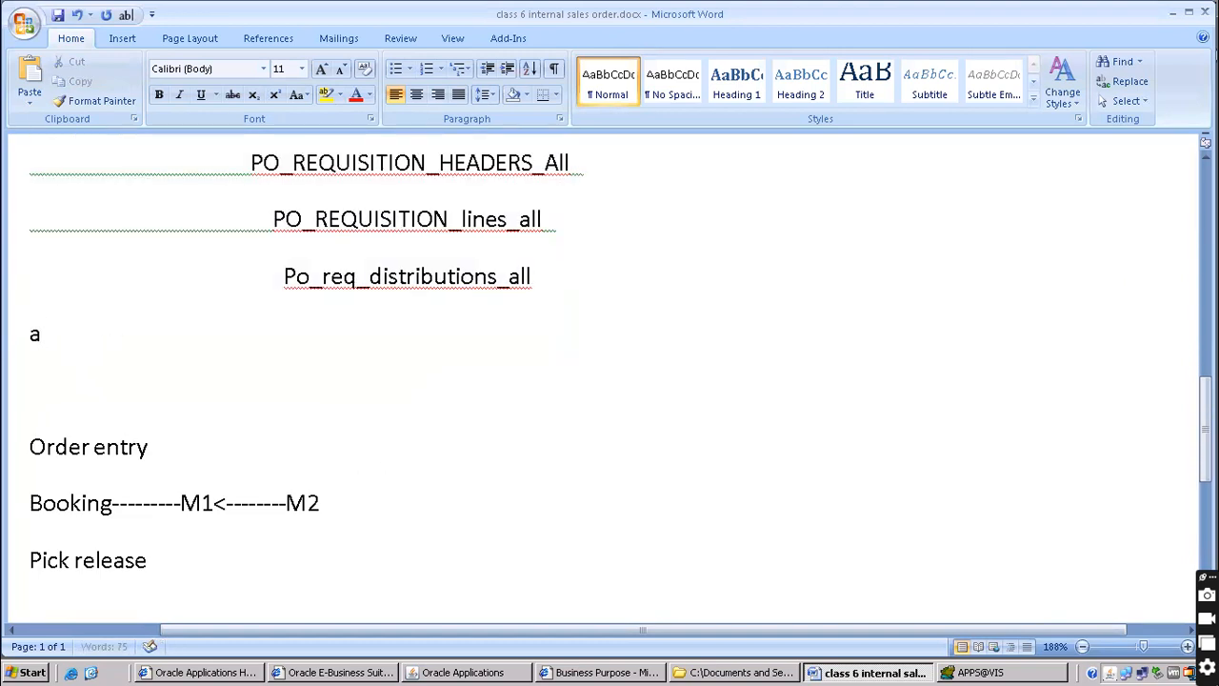
{"action": "key", "text": "BackSpace"}
{"action": "type", "text": "proba"}
{"action": "key", "text": "BackSpace"}
{"action": "key", "text": "BackSpace"}
{"action": "type", "text": "val"}
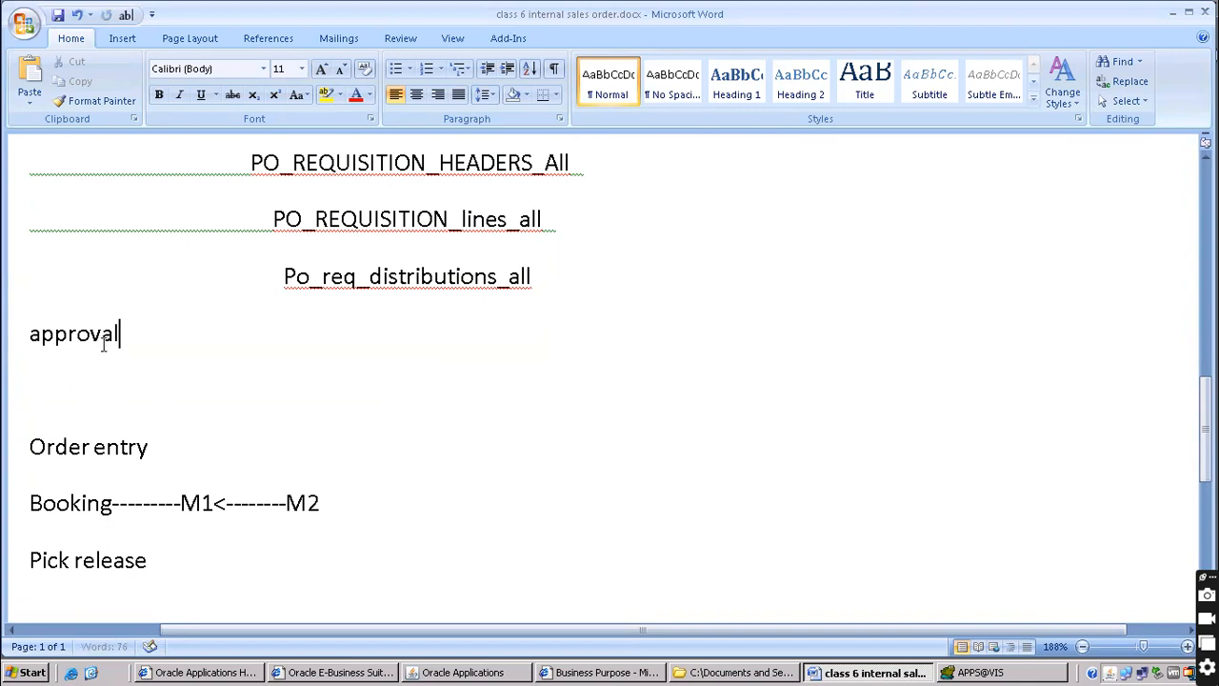
{"action": "key", "text": "Home"}
{"action": "type", "text": "2)"}
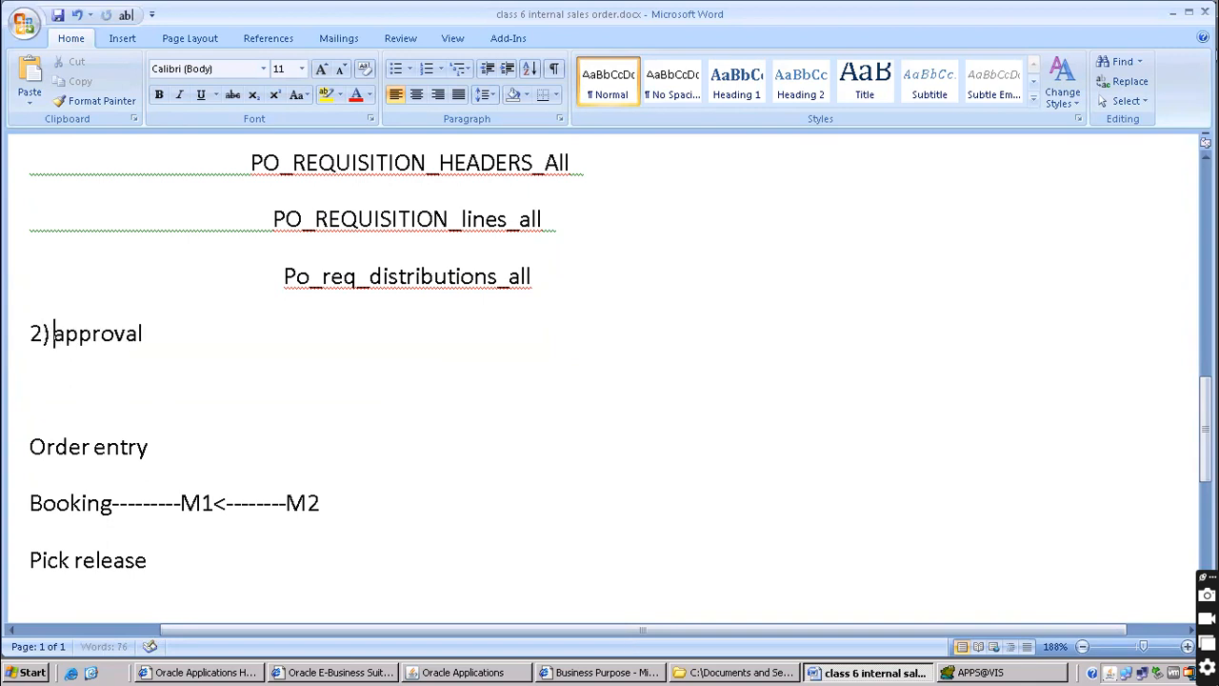
{"action": "key", "text": "alt+Tab"}
Approve requisition 16538 with Submit for Approval, close the form and select Requisition Summary
{"action": "left_click", "coordinate": [710, 426]}
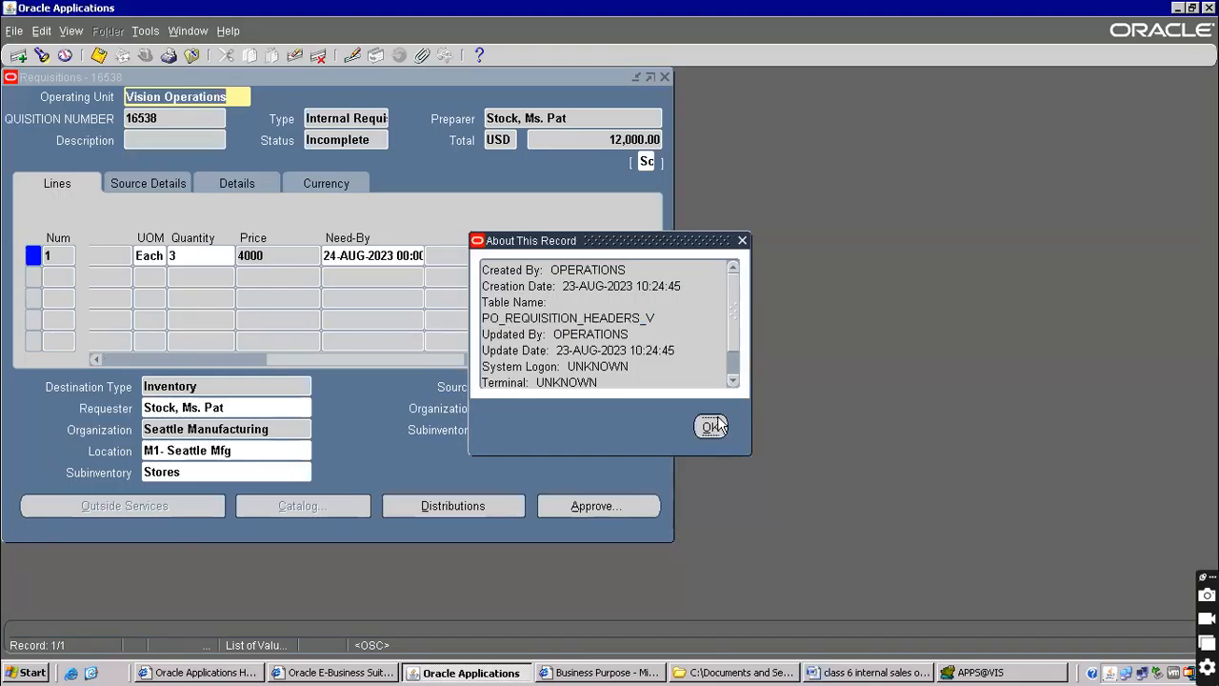
{"action": "left_click", "coordinate": [610, 504]}
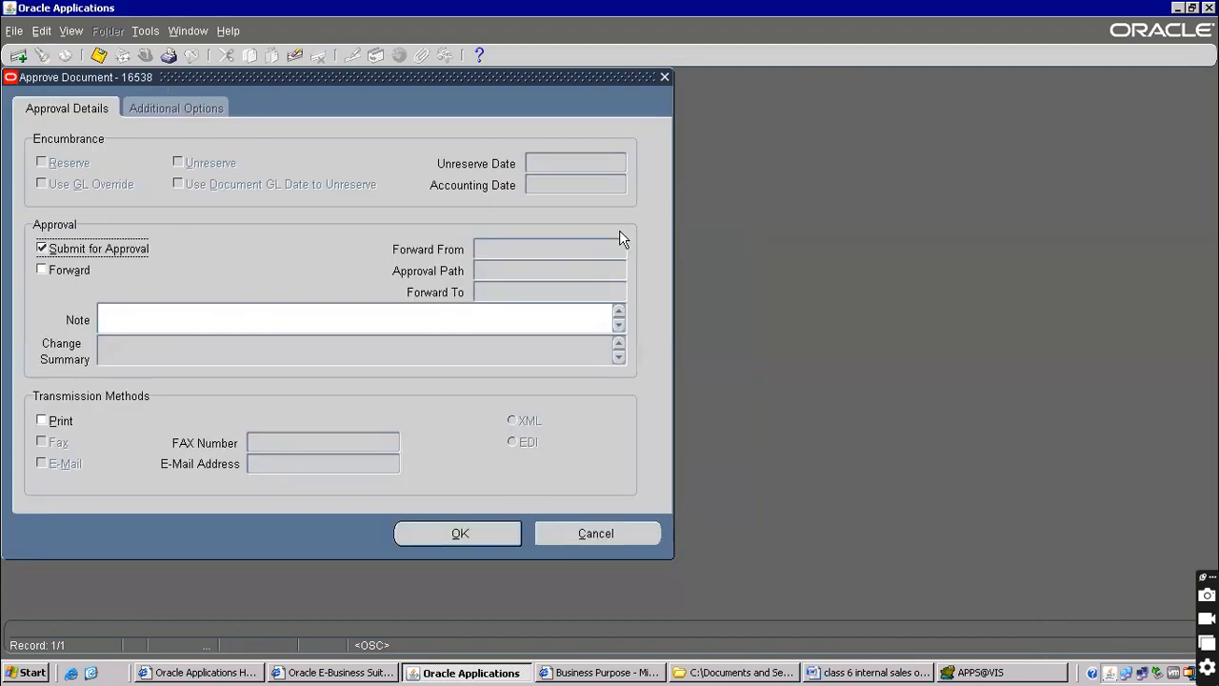
{"action": "left_click", "coordinate": [477, 536]}
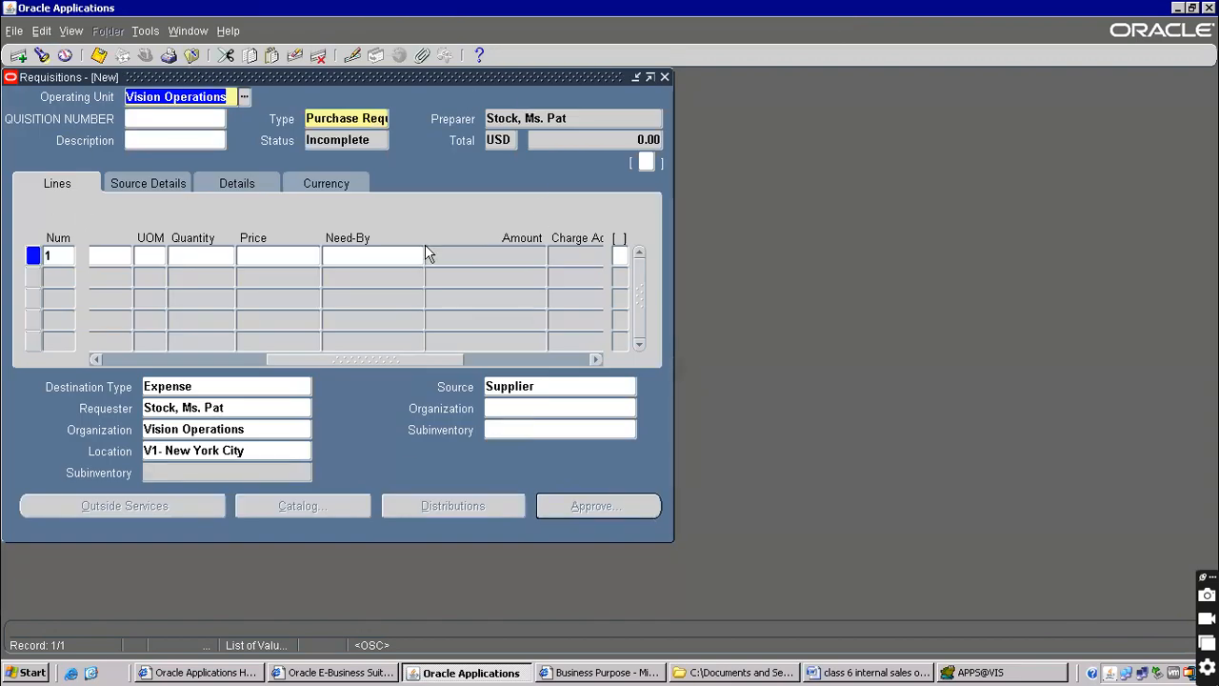
{"action": "left_click", "coordinate": [191, 54]}
{"action": "left_click", "coordinate": [131, 251]}
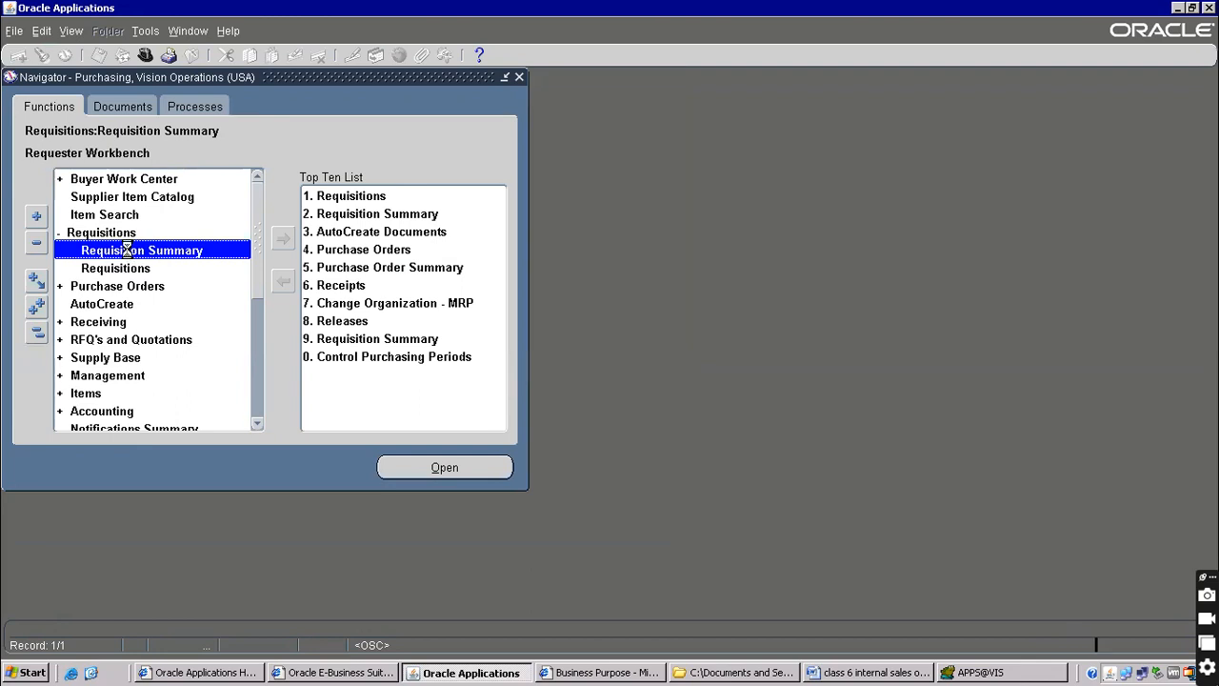
Search Requisition Summary for requisition 16538, copying the number from the Word notes
{"action": "double_click", "coordinate": [130, 251]}
{"action": "left_click", "coordinate": [208, 140]}
{"action": "type", "text": "PO_REQUISITION_HEADERS"}
{"action": "left_click", "coordinate": [207, 161]}
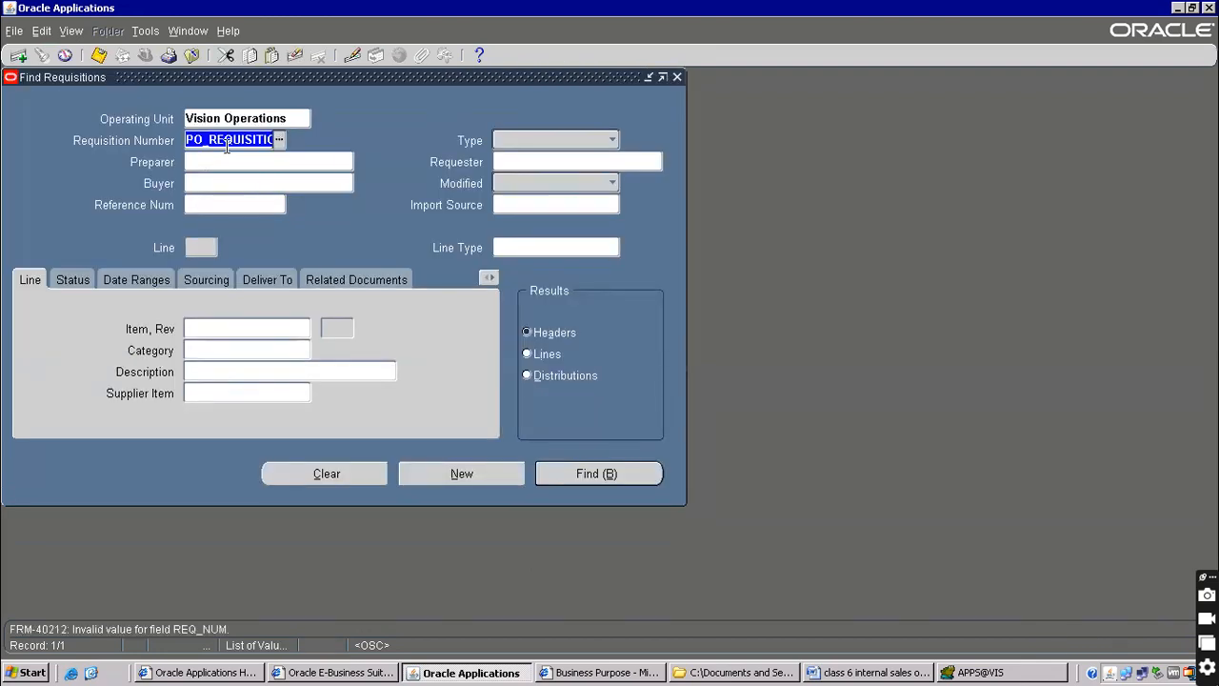
{"action": "left_click", "coordinate": [230, 141]}
{"action": "triple_click", "coordinate": [230, 141]}
{"action": "key", "text": "BackSpace"}
{"action": "key", "text": "alt+Tab"}
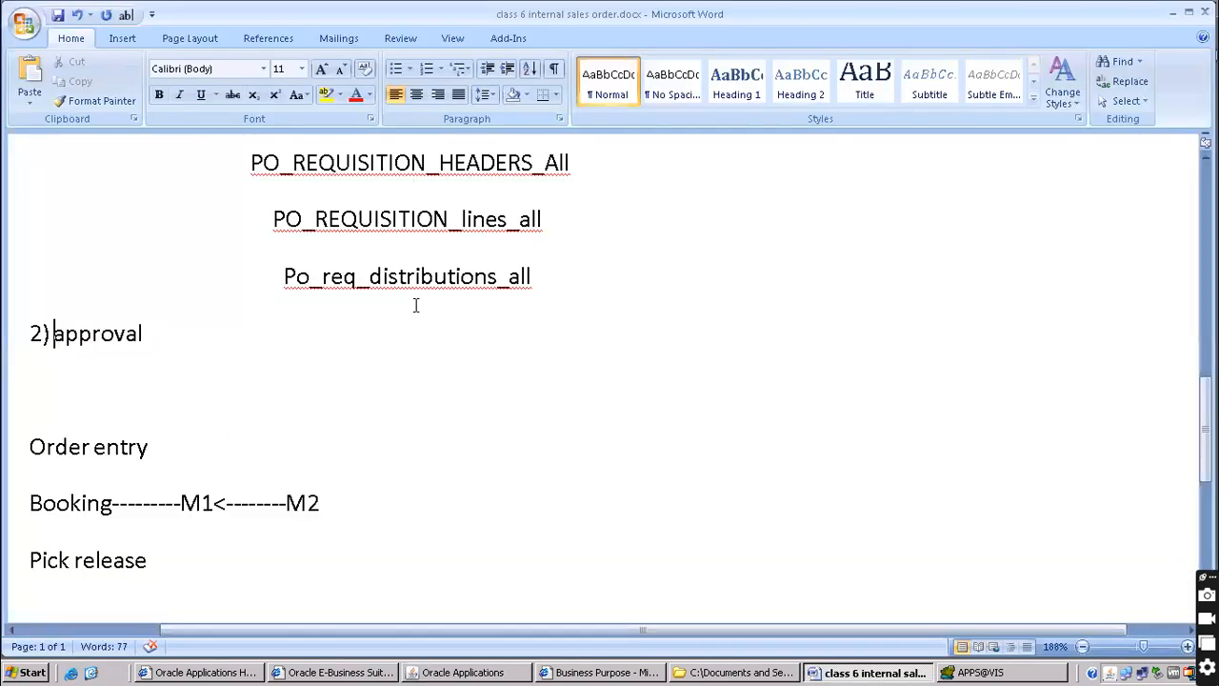
{"action": "scroll", "coordinate": [415, 304], "scroll_direction": "up", "scroll_amount": 4}
{"action": "left_click_drag", "start_coordinate": [489, 345], "coordinate": [552, 347]}
{"action": "key", "text": "ctrl+c"}
{"action": "key", "text": "alt+Tab"}
{"action": "key", "text": "ctrl+v"}
{"action": "left_click", "coordinate": [253, 160]}
{"action": "left_click", "coordinate": [585, 467]}
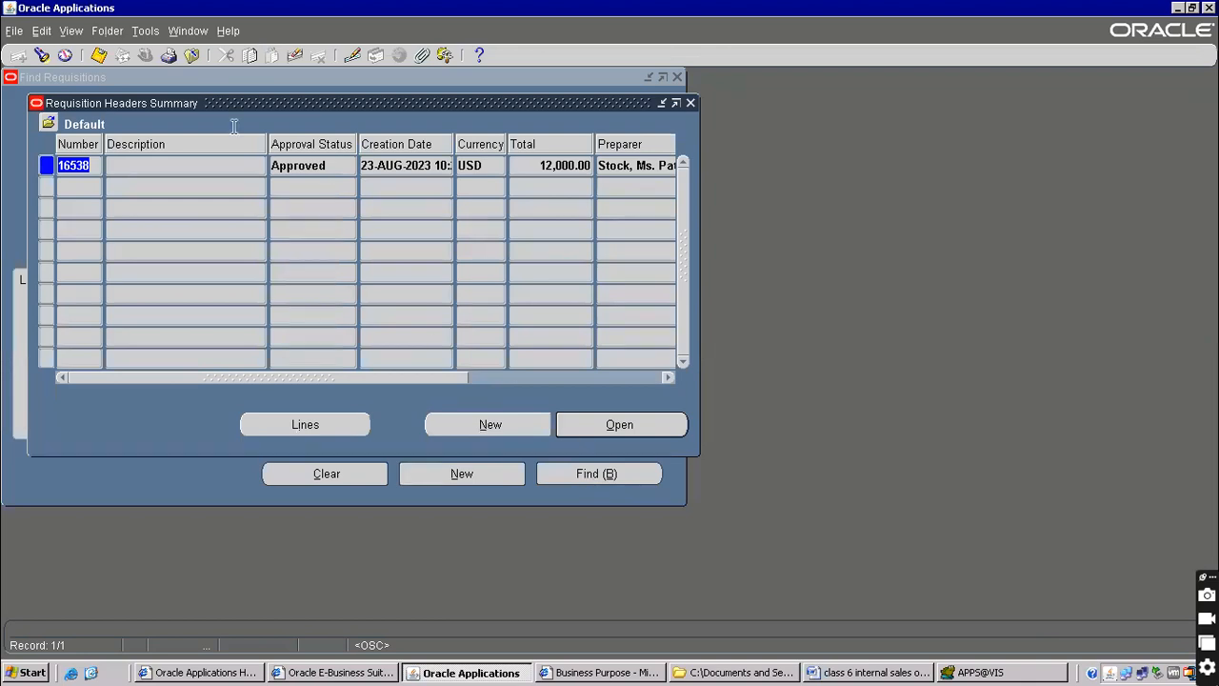
Review the requisition's action history, confirming its Submit and Approve actions
{"action": "left_click", "coordinate": [158, 33]}
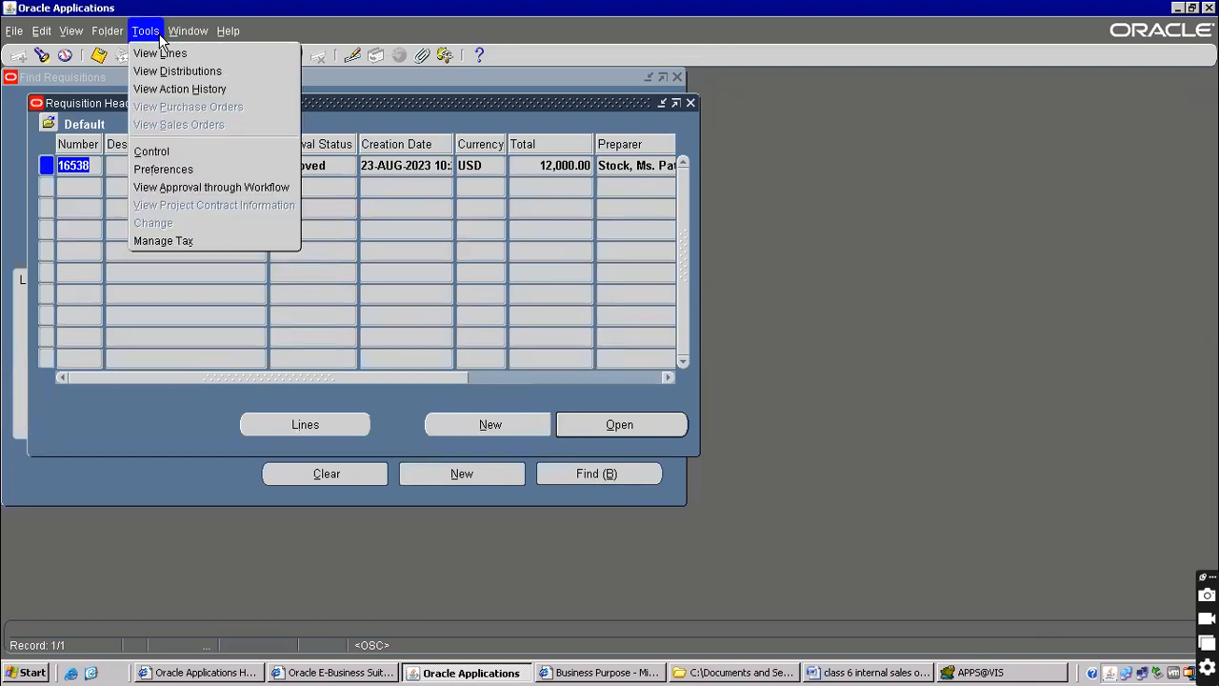
{"action": "left_click", "coordinate": [186, 89]}
{"action": "left_click", "coordinate": [411, 209]}
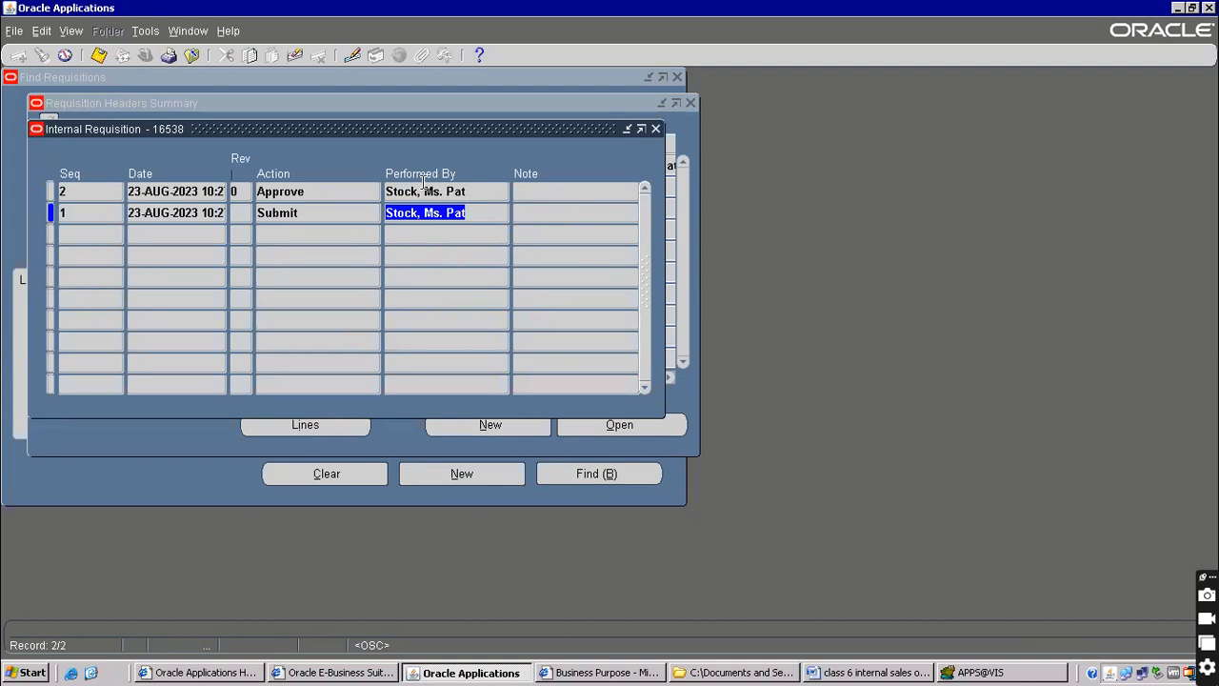
{"action": "left_click", "coordinate": [416, 188]}
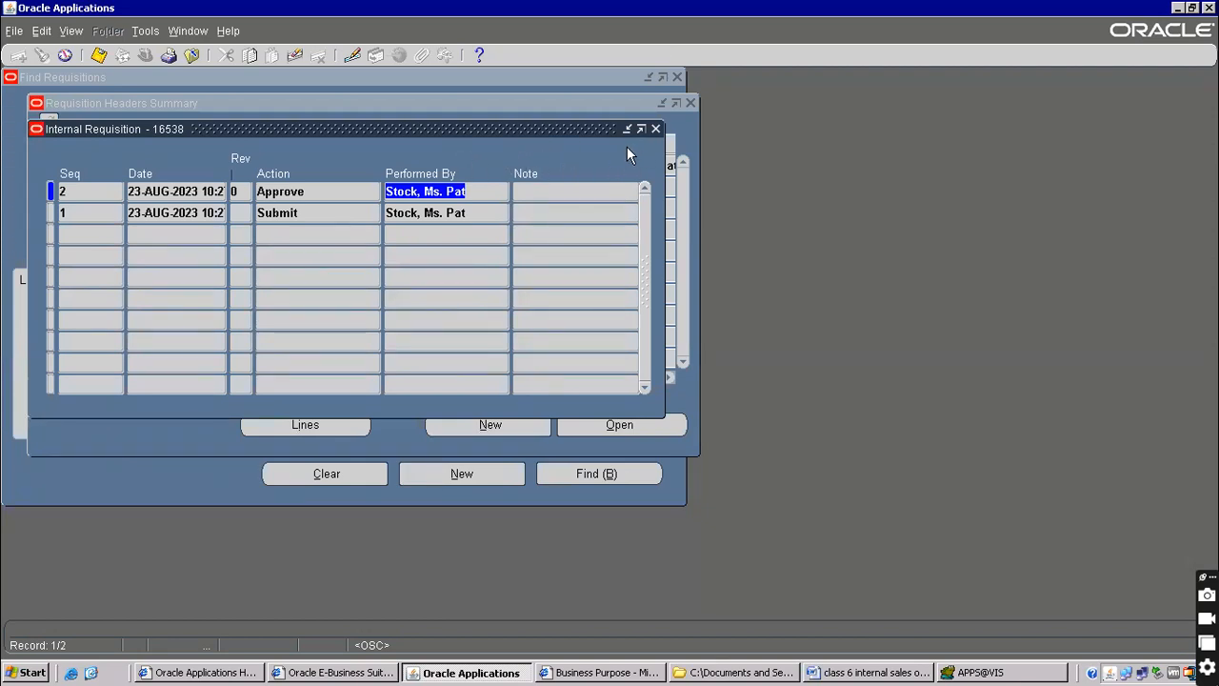
{"action": "left_click", "coordinate": [655, 129]}
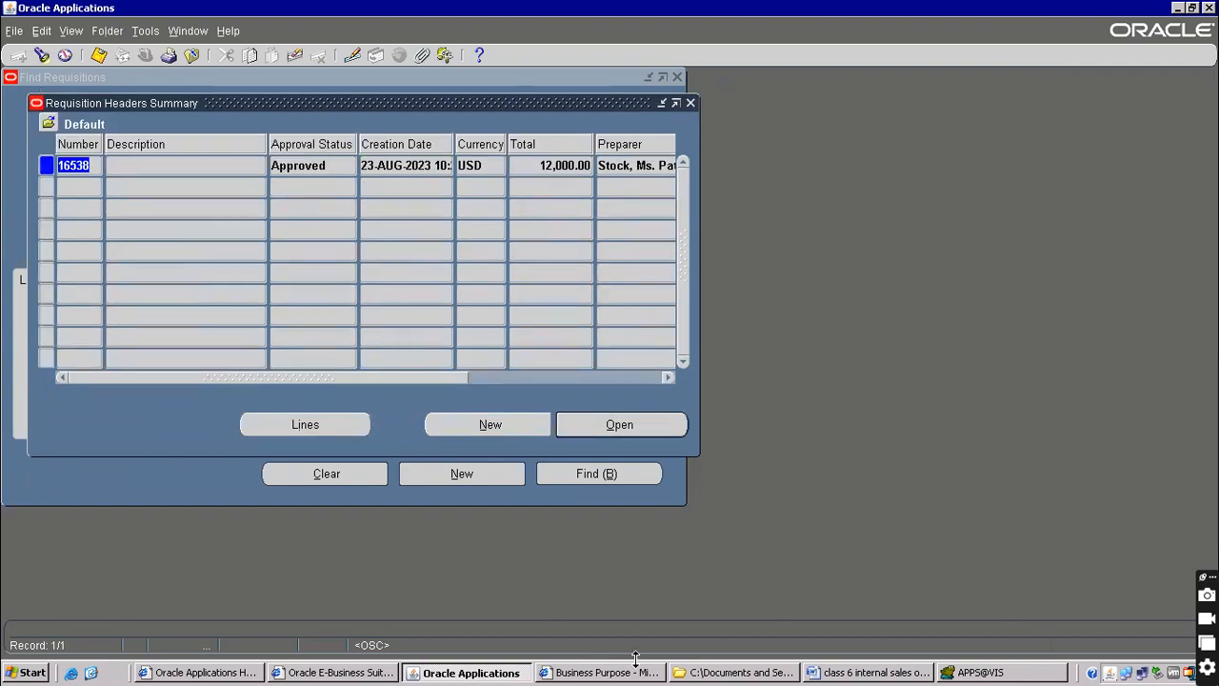
{"action": "left_click", "coordinate": [838, 671]}
Add the step '3) create internal order' after the approval line
{"action": "scroll", "coordinate": [138, 404], "scroll_direction": "down", "scroll_amount": 5}
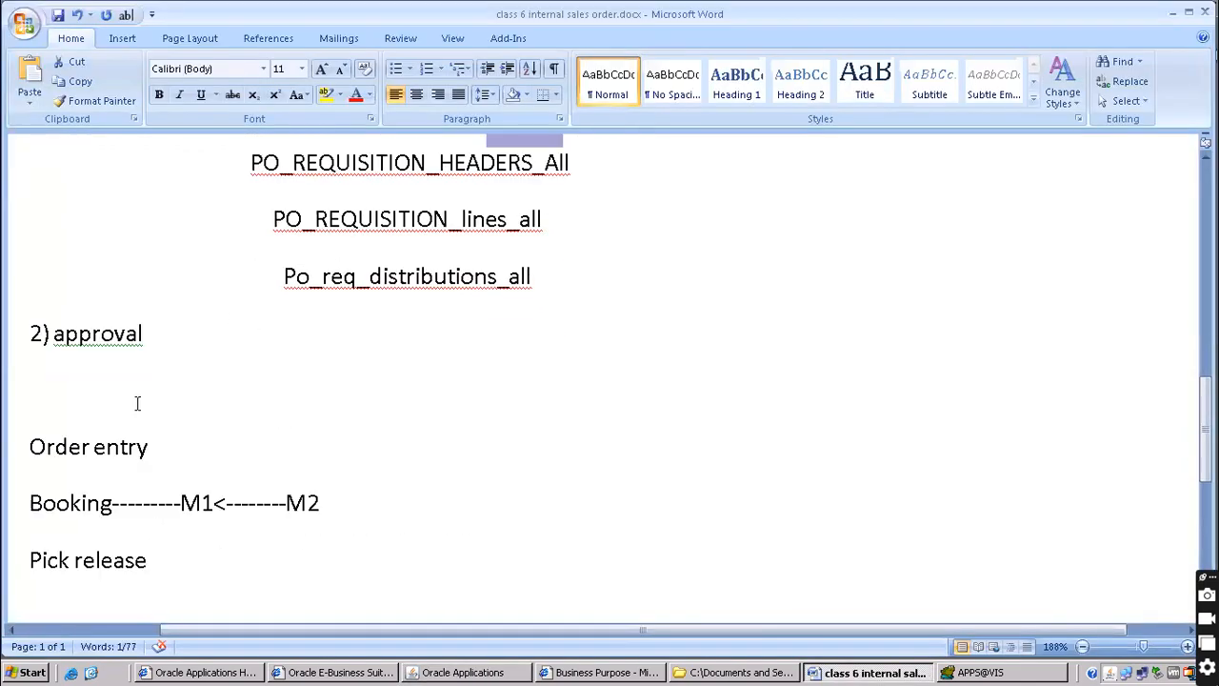
{"action": "left_click_drag", "start_coordinate": [34, 455], "coordinate": [166, 454]}
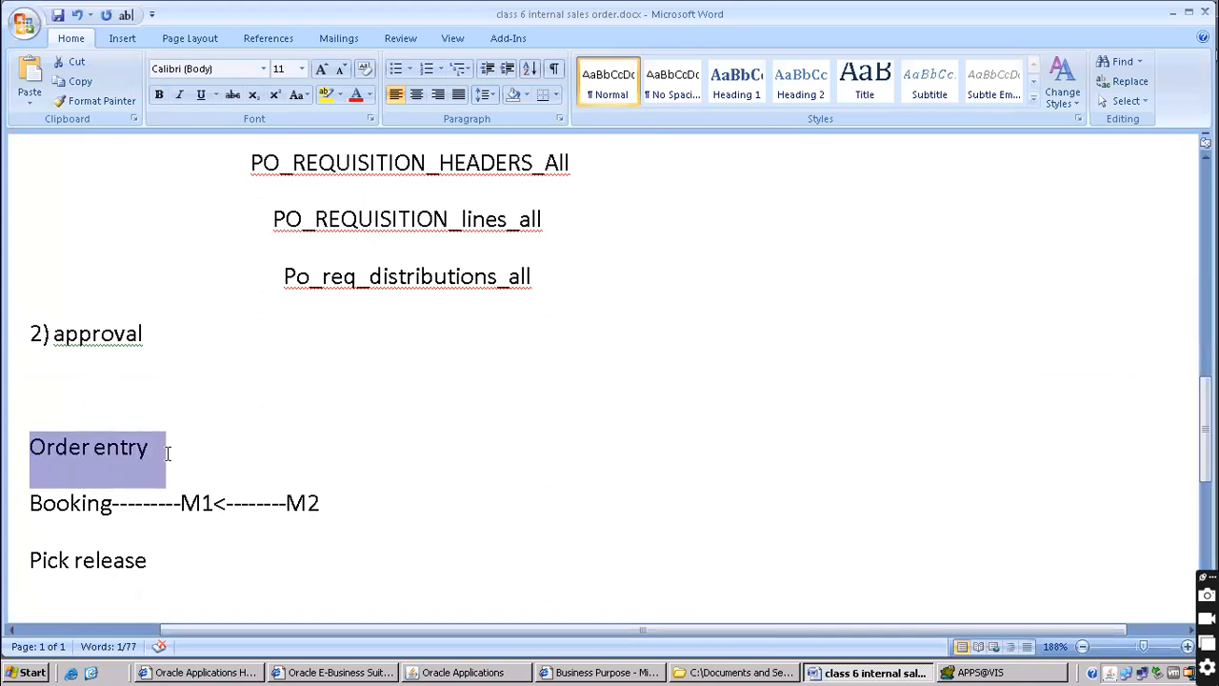
{"action": "left_click", "coordinate": [53, 371]}
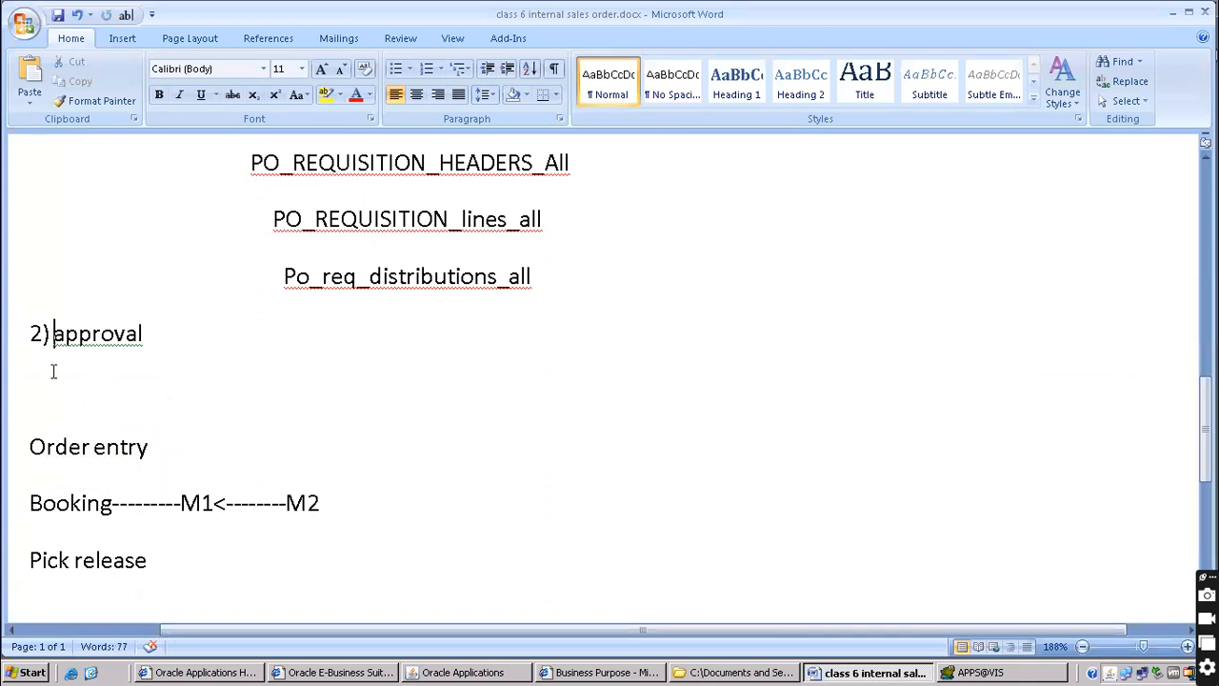
{"action": "key", "text": "Return"}
{"action": "type", "text": "3"}
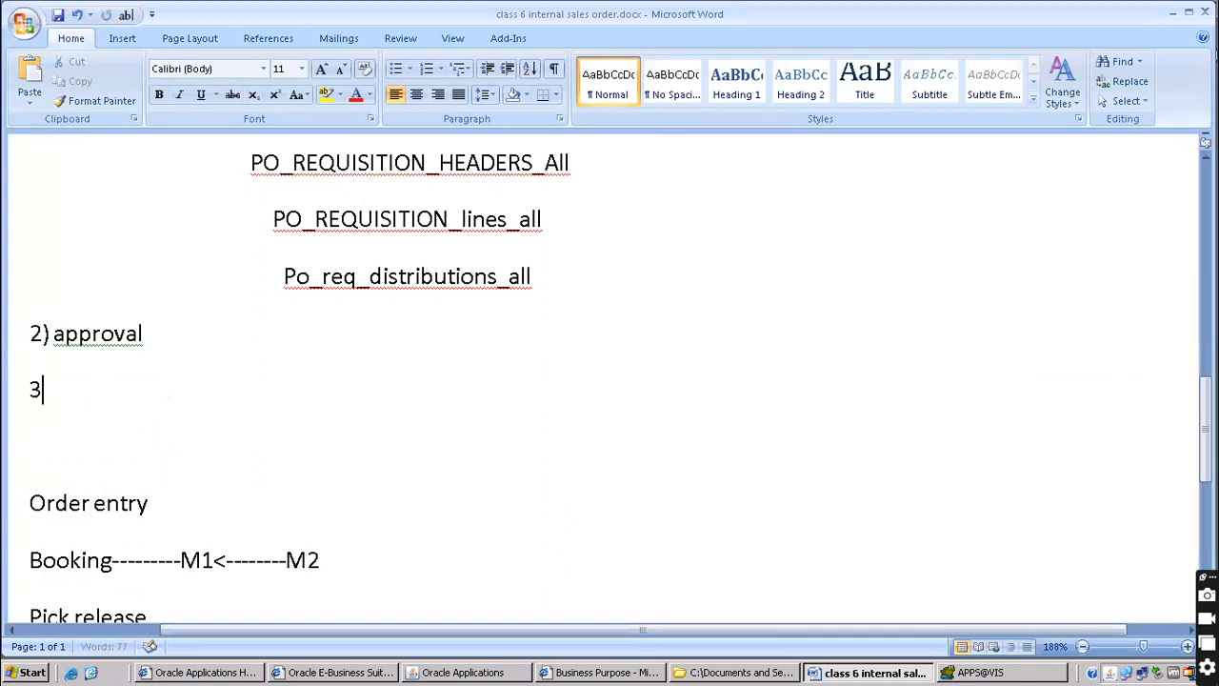
{"action": "type", "text": ") create"}
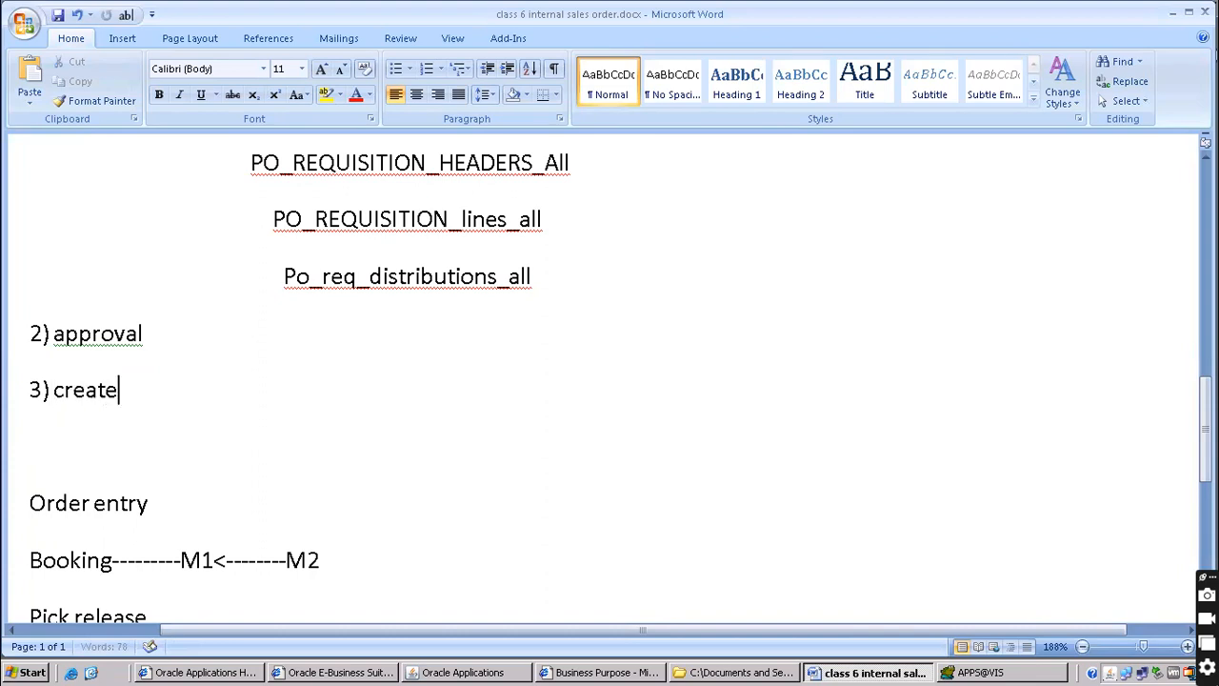
{"action": "type", "text": " internal order"}
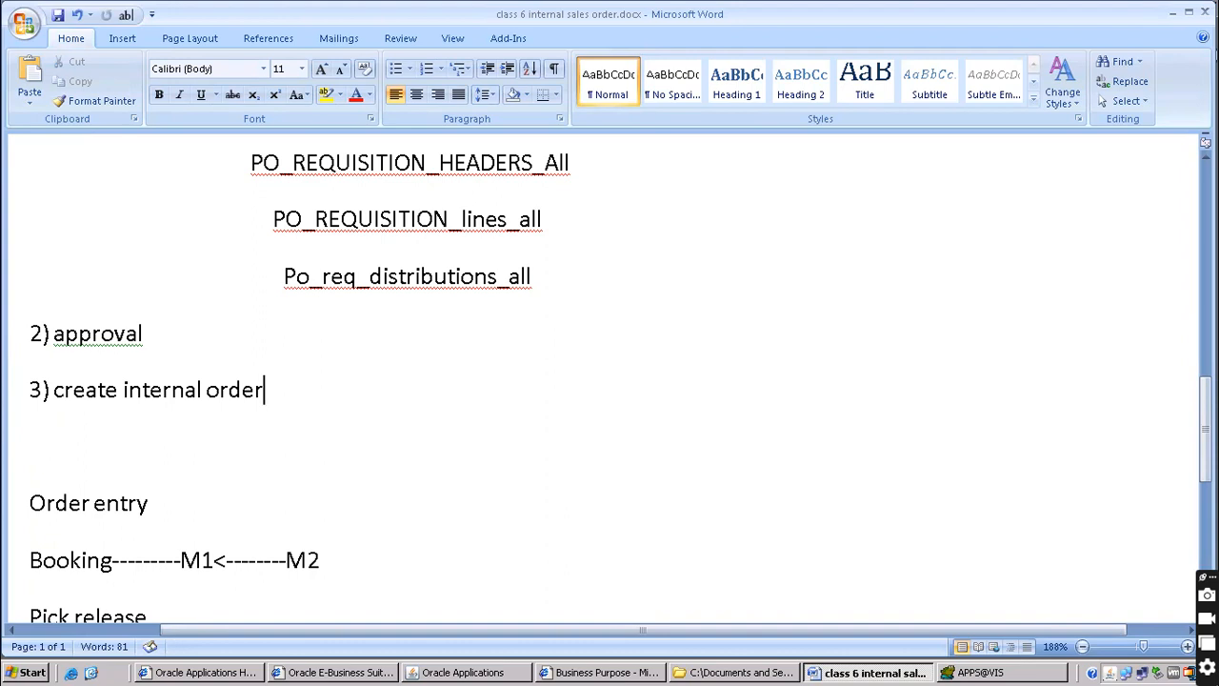
Under it, note 'po req tables --- om interface tables', fixing the typo
{"action": "scroll", "coordinate": [74, 386], "scroll_direction": "down", "scroll_amount": 3}
{"action": "key", "text": "Return"}
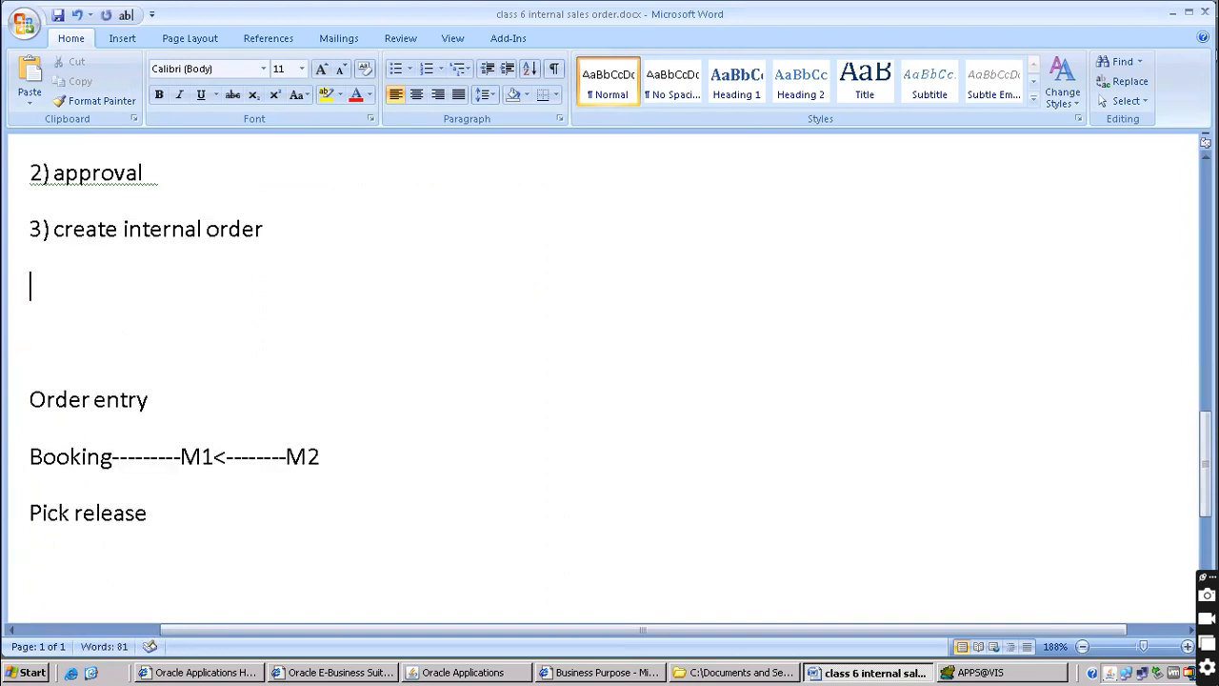
{"action": "type", "text": "po req ta"}
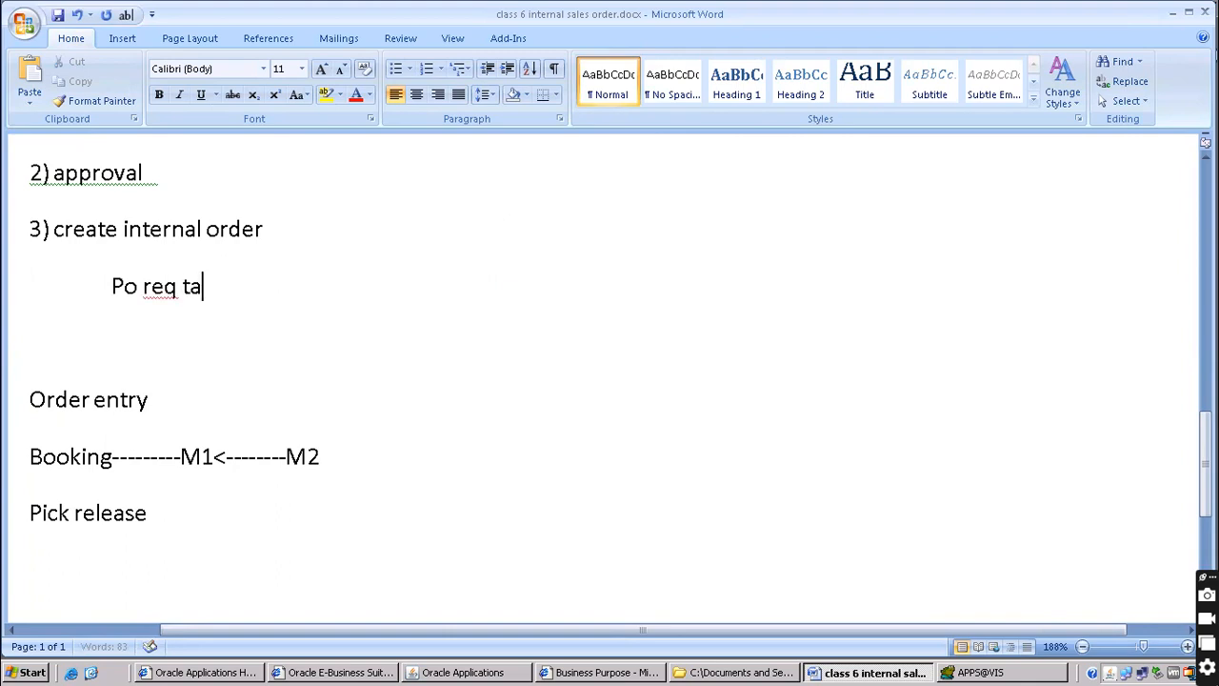
{"action": "type", "text": "bles --- or"}
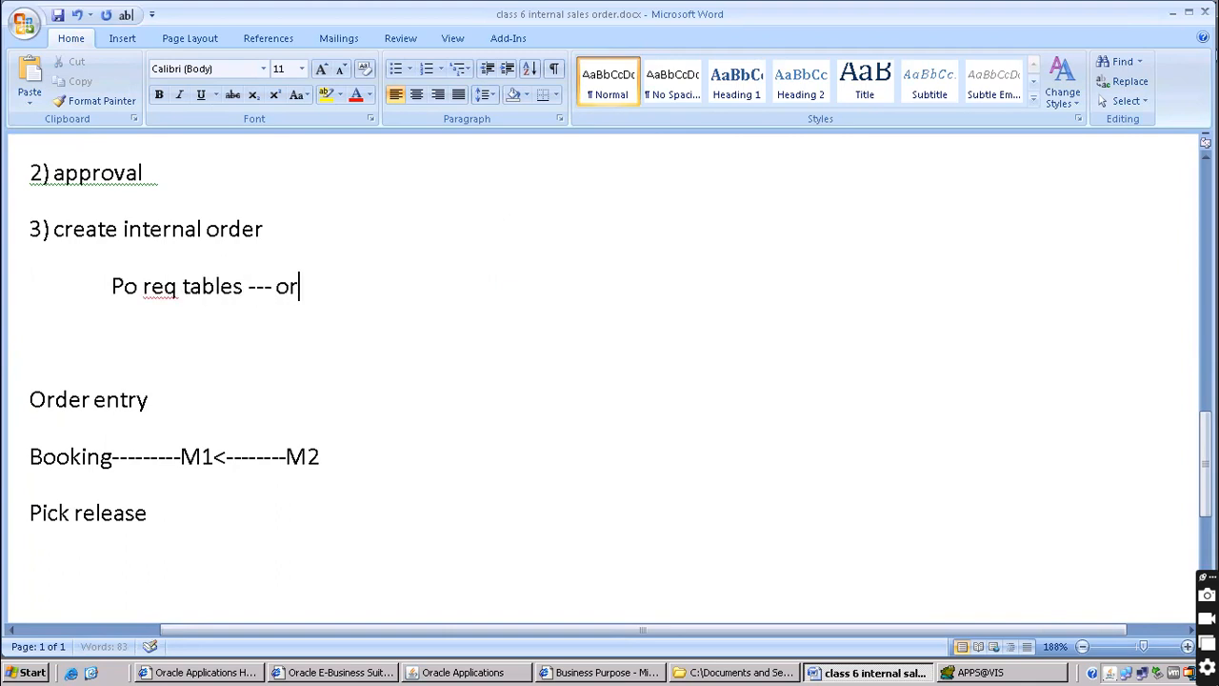
{"action": "type", "text": "dermanament"}
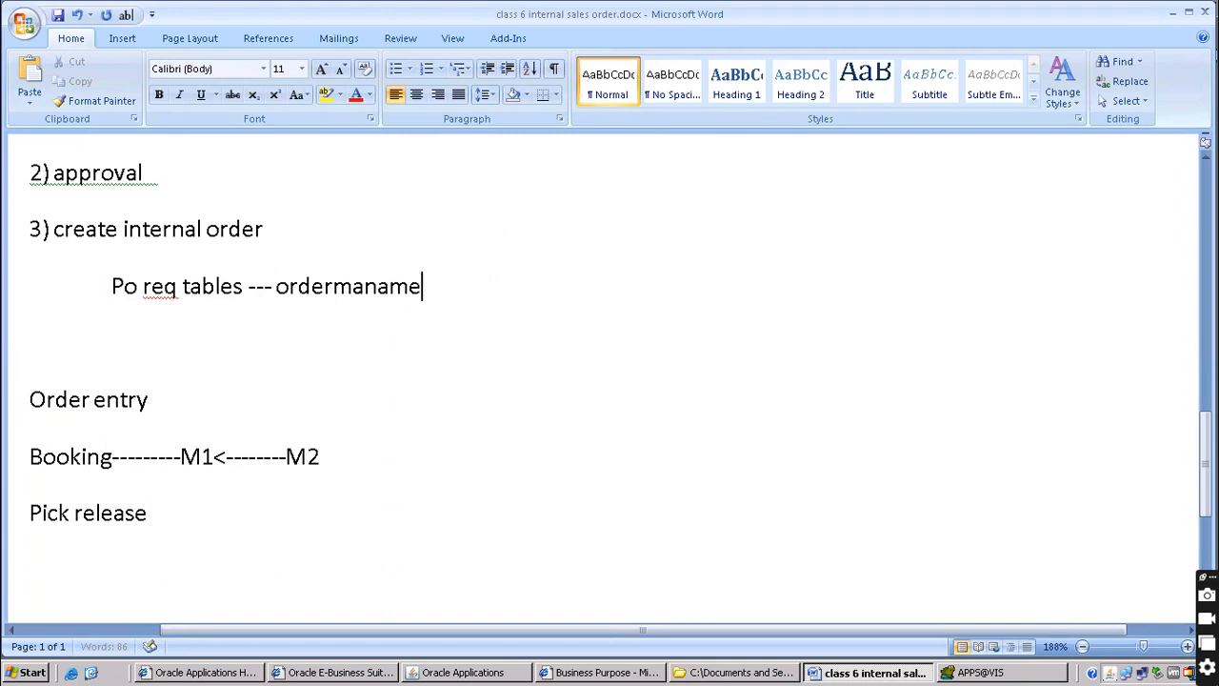
{"action": "key", "text": "BackSpace"}
{"action": "key", "text": "BackSpace"}
{"action": "key", "text": "BackSpace"}
{"action": "key", "text": "BackSpace"}
{"action": "key", "text": "BackSpace"}
{"action": "key", "text": "BackSpace"}
{"action": "key", "text": "BackSpace"}
{"action": "key", "text": "BackSpace"}
{"action": "key", "text": "BackSpace"}
{"action": "key", "text": "BackSpace"}
{"action": "key", "text": "BackSpace"}
{"action": "key", "text": "BackSpace"}
{"action": "type", "text": "m"}
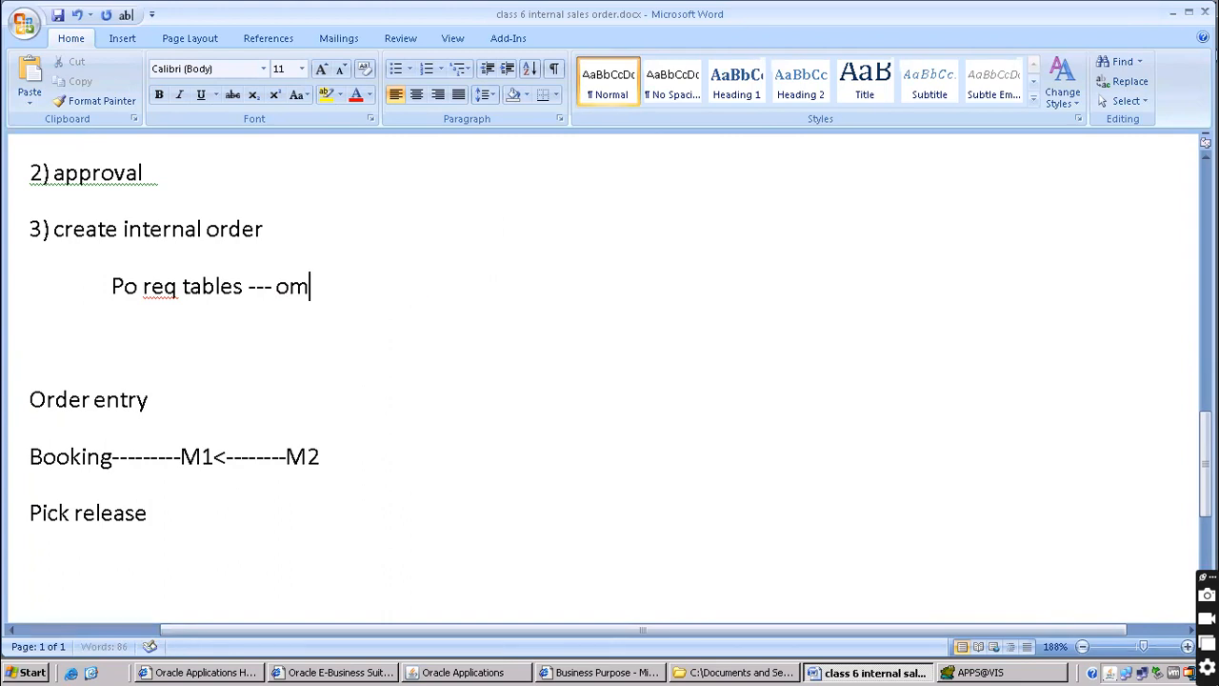
{"action": "type", "text": " interface tables"}
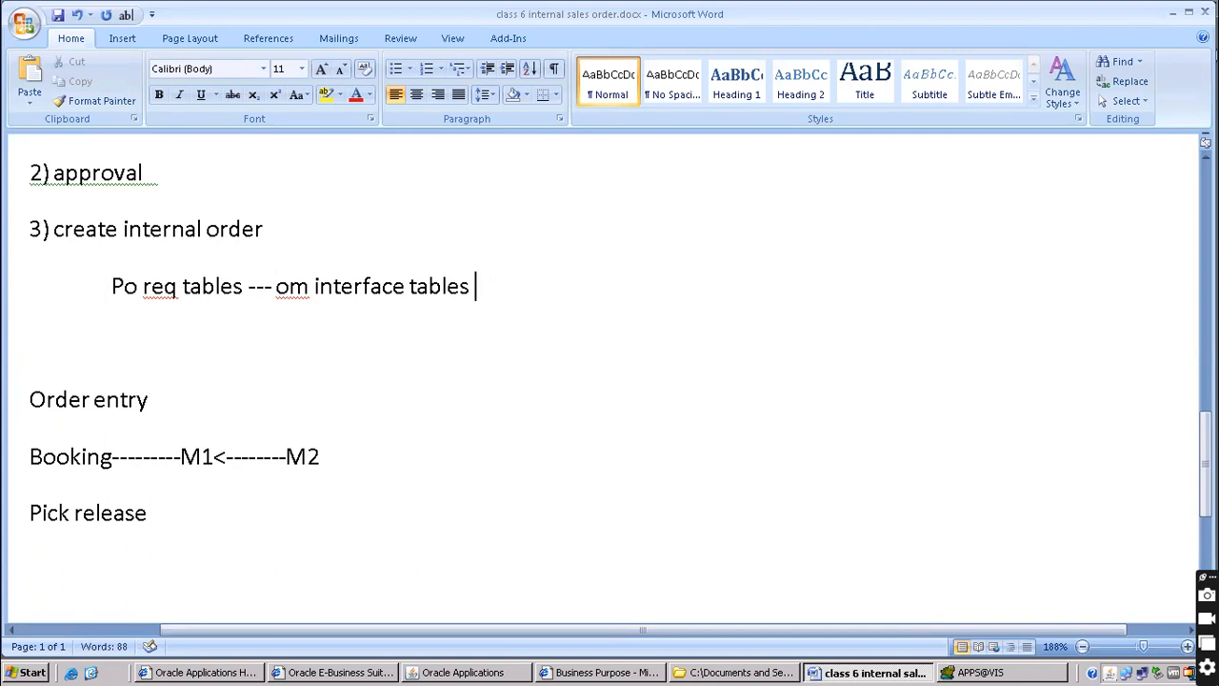
{"action": "key", "text": "Return"}
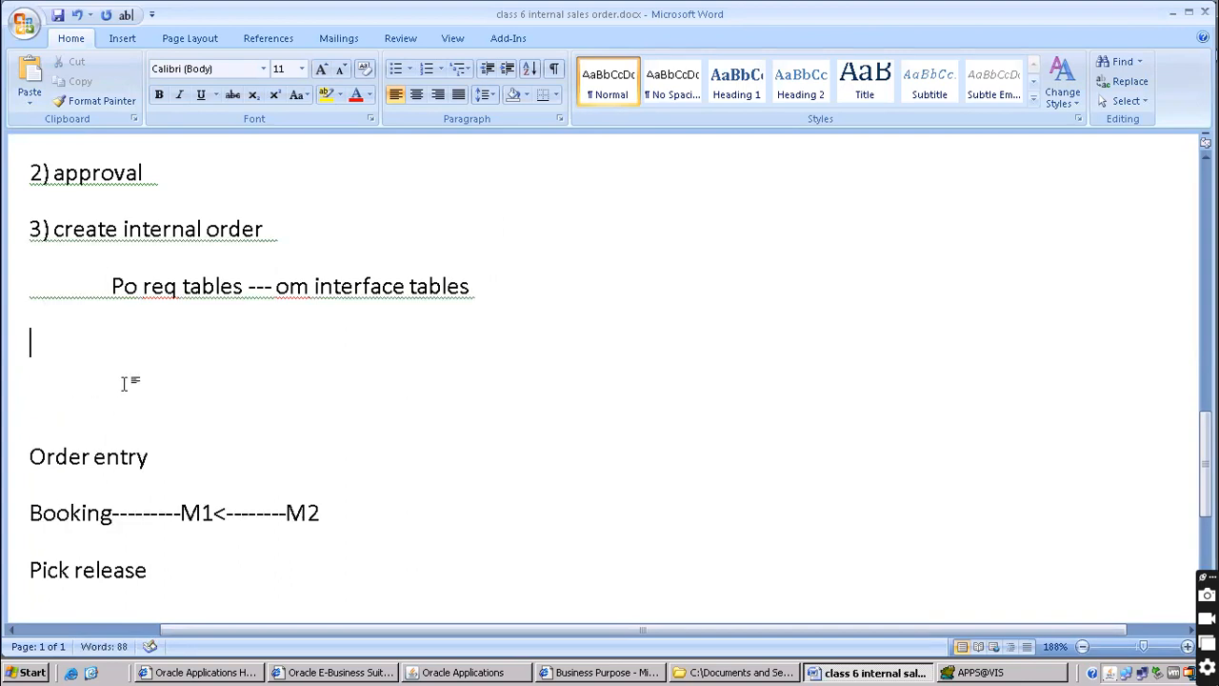
Close the requisition forms and switch to the Integrated SOA Gateway responsibility, filtering by 'in'
{"action": "left_click", "coordinate": [439, 673]}
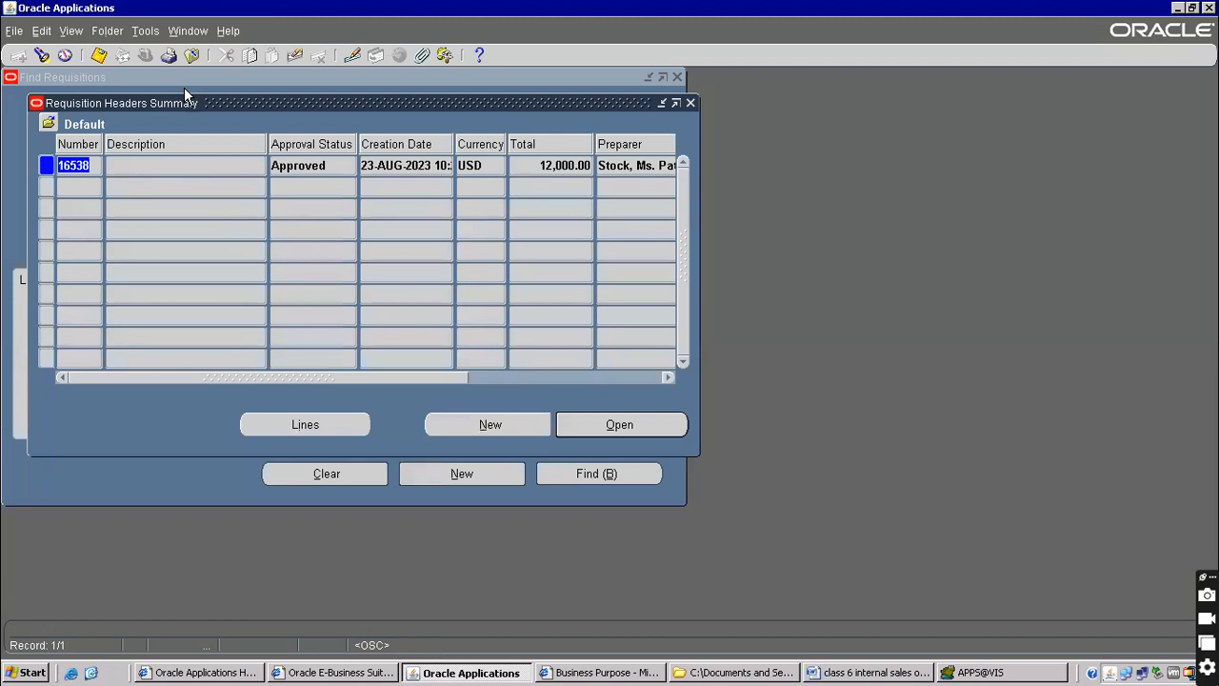
{"action": "left_click", "coordinate": [185, 62]}
{"action": "left_click", "coordinate": [141, 58]}
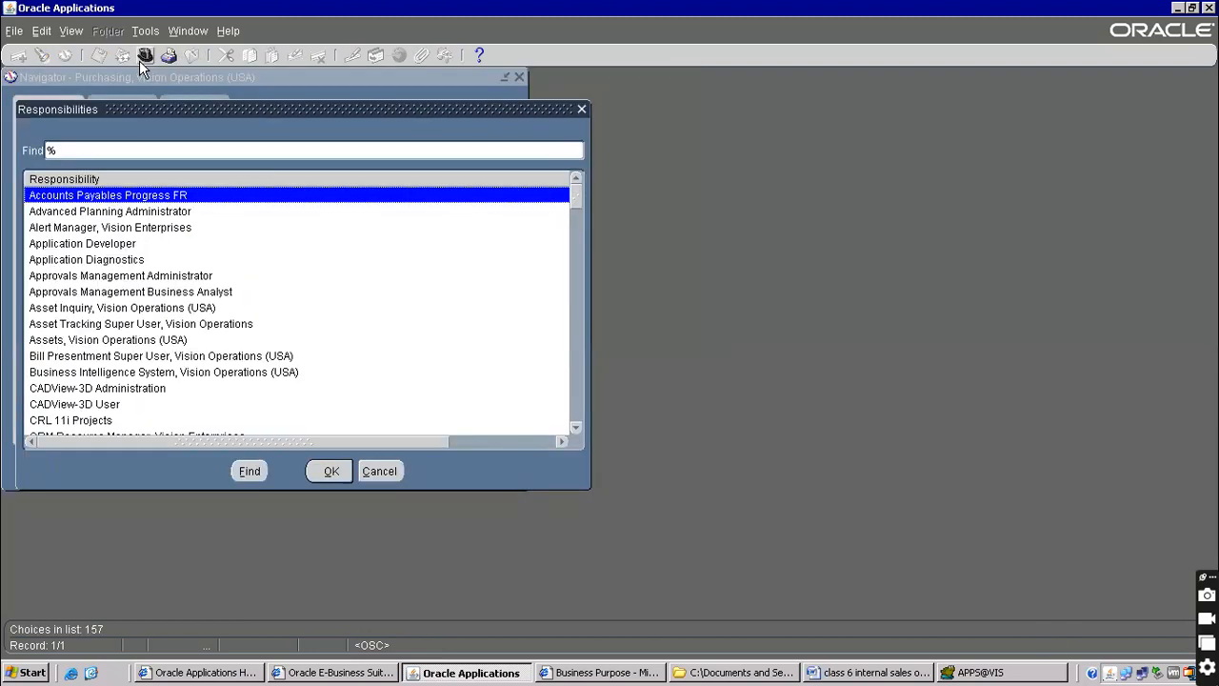
{"action": "type", "text": "in"}
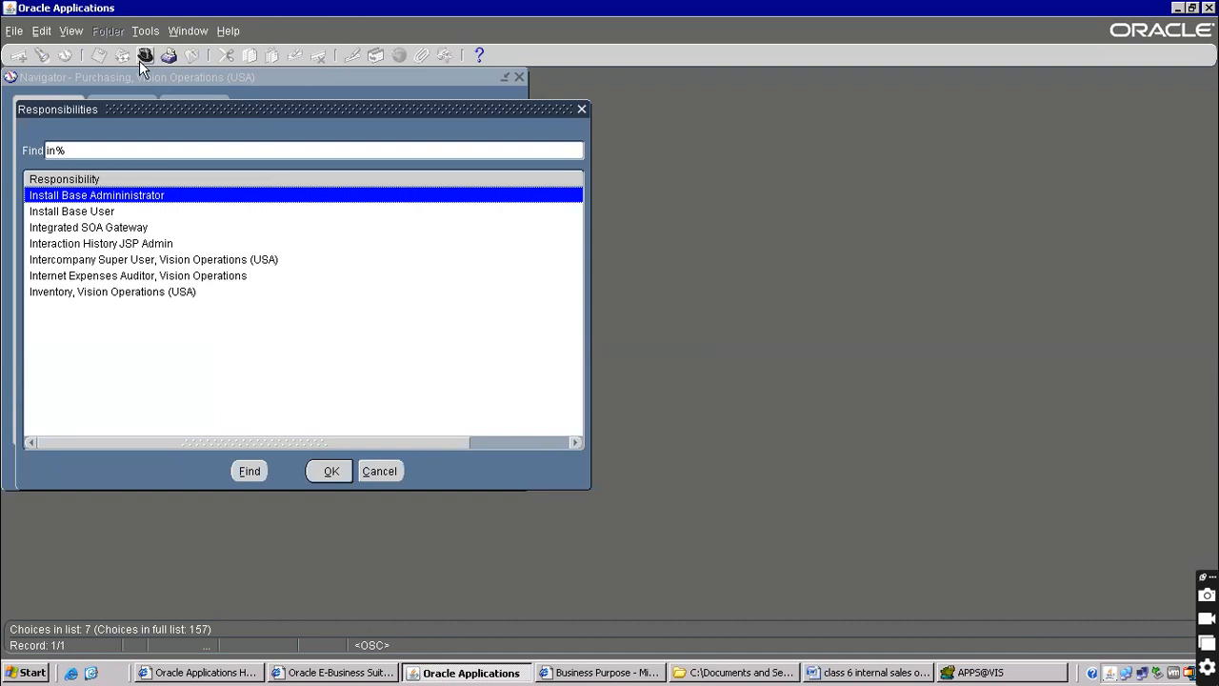
{"action": "left_click", "coordinate": [121, 243]}
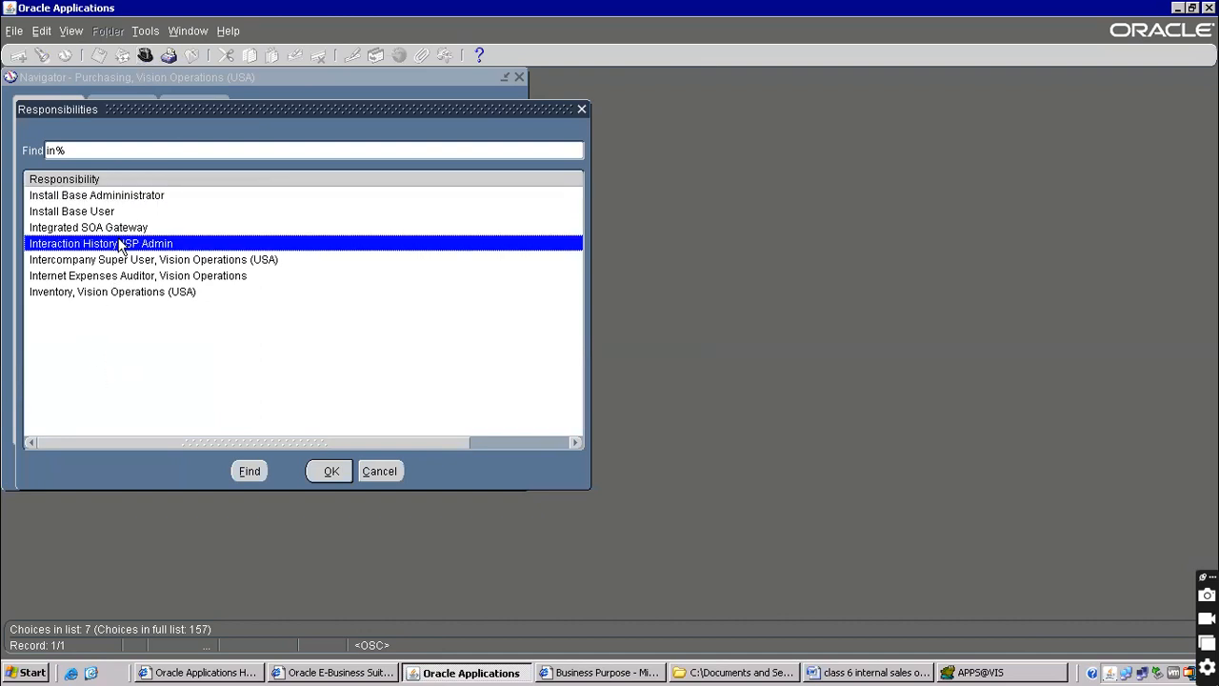
{"action": "double_click", "coordinate": [122, 229]}
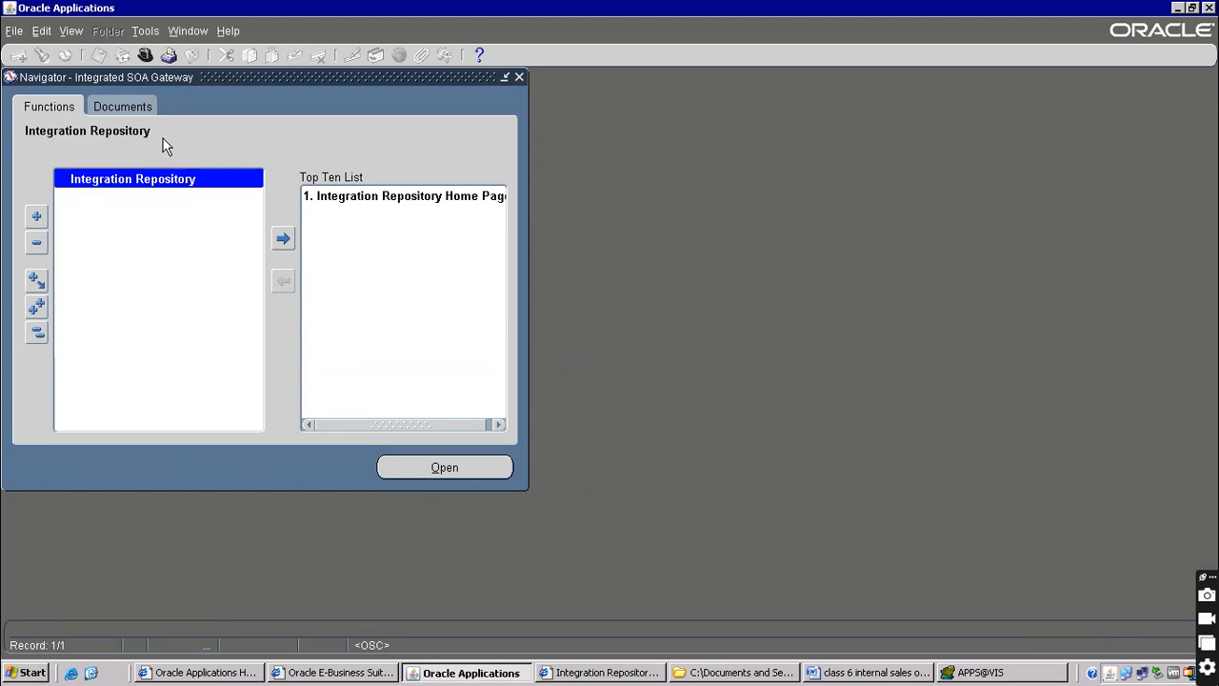
Launch the Integration Repository and set Product Family to Order Management Suite
{"action": "left_click", "coordinate": [191, 180]}
{"action": "left_click", "coordinate": [655, 673]}
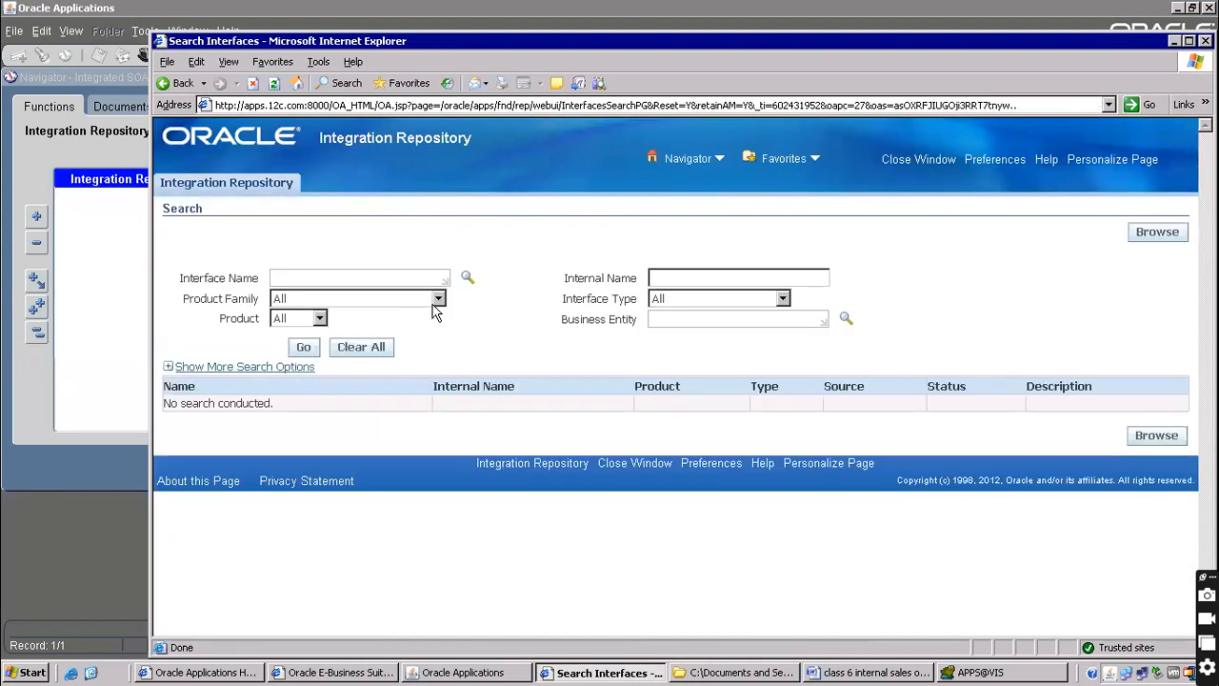
{"action": "left_click", "coordinate": [438, 300]}
{"action": "left_click", "coordinate": [440, 460]}
{"action": "left_click", "coordinate": [440, 460]}
{"action": "left_click", "coordinate": [440, 462]}
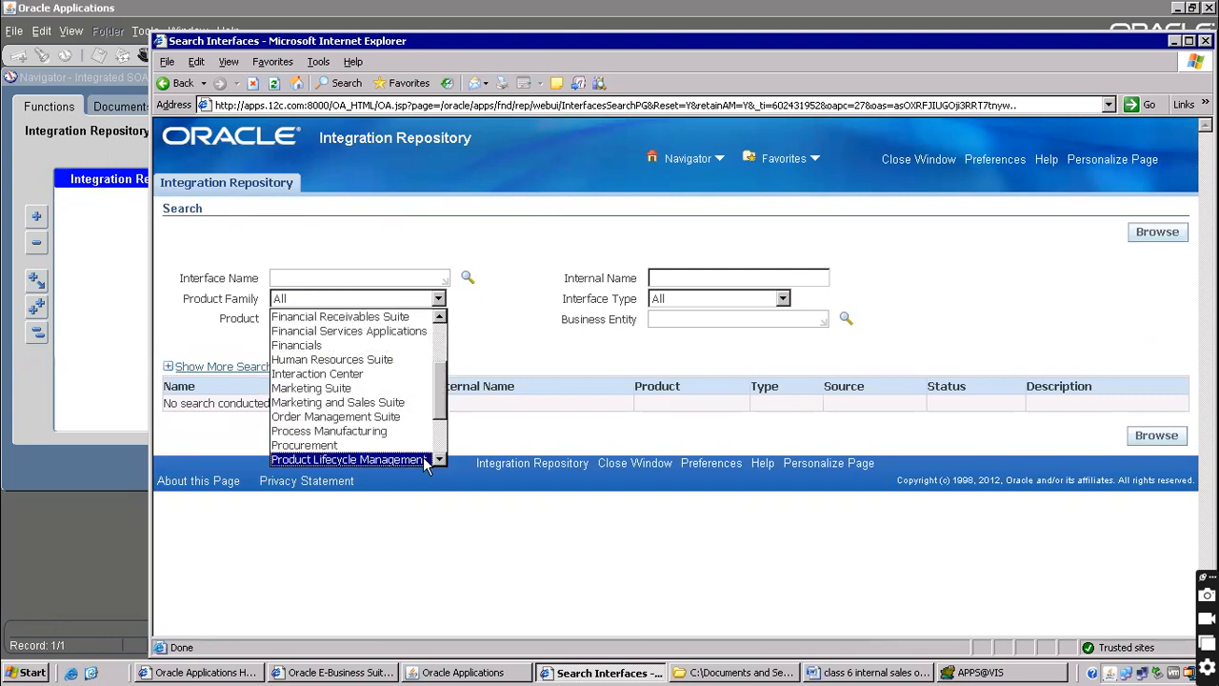
{"action": "left_click", "coordinate": [350, 403]}
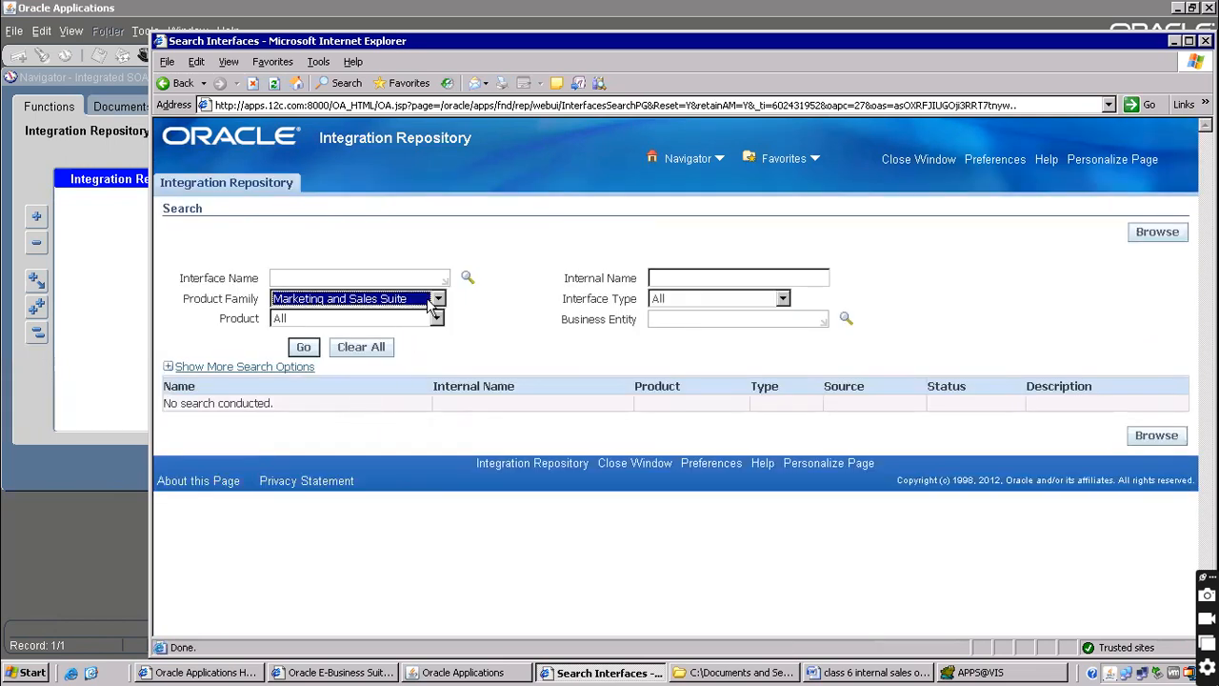
{"action": "left_click", "coordinate": [430, 301]}
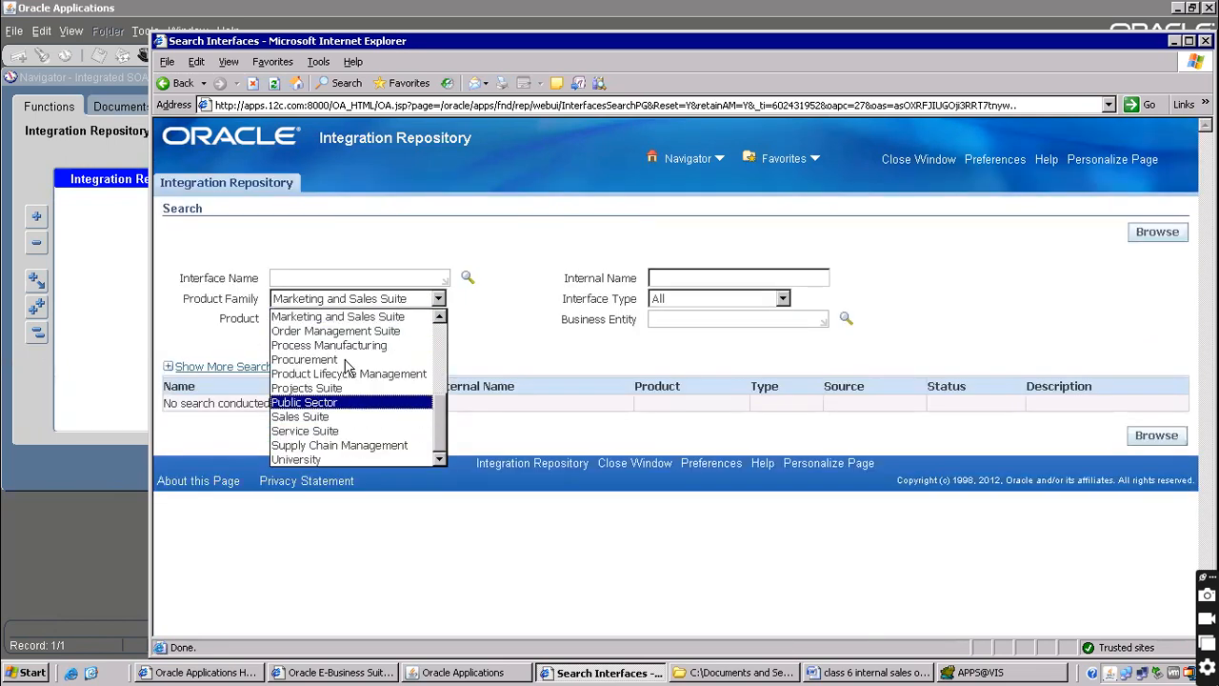
{"action": "left_click", "coordinate": [335, 330]}
Set Product to Order Management and Interface Type to Open Interface, then search
{"action": "left_click", "coordinate": [396, 319]}
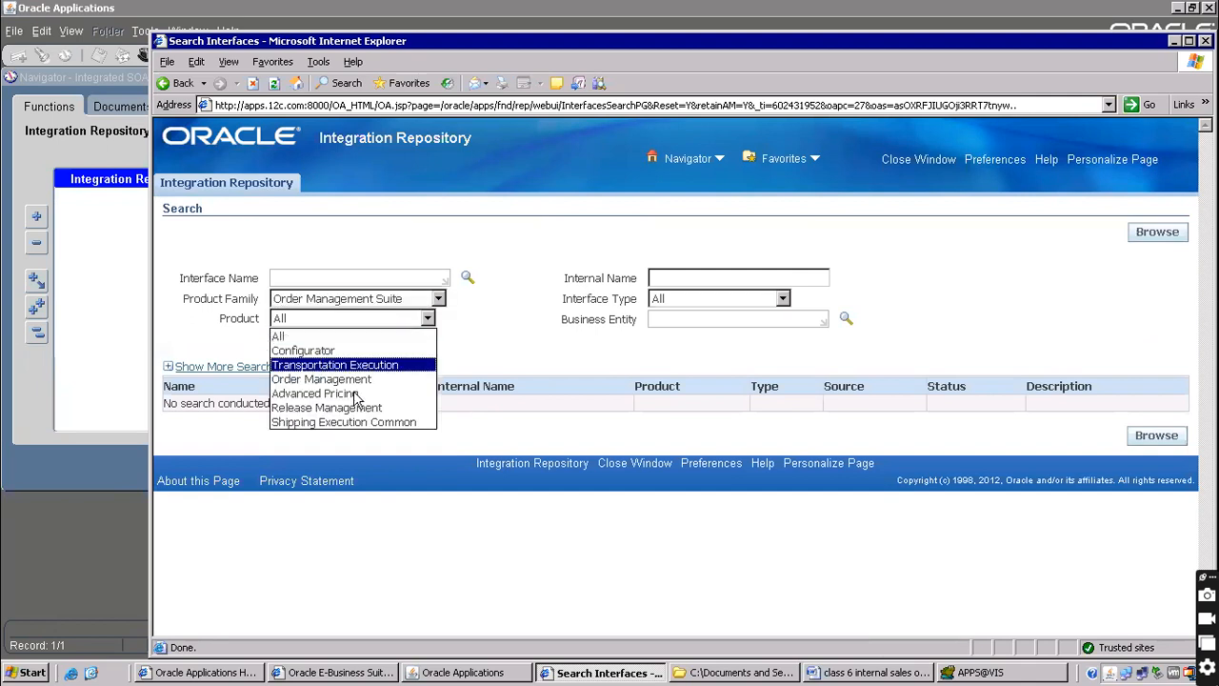
{"action": "left_click", "coordinate": [345, 379]}
{"action": "left_click", "coordinate": [712, 307]}
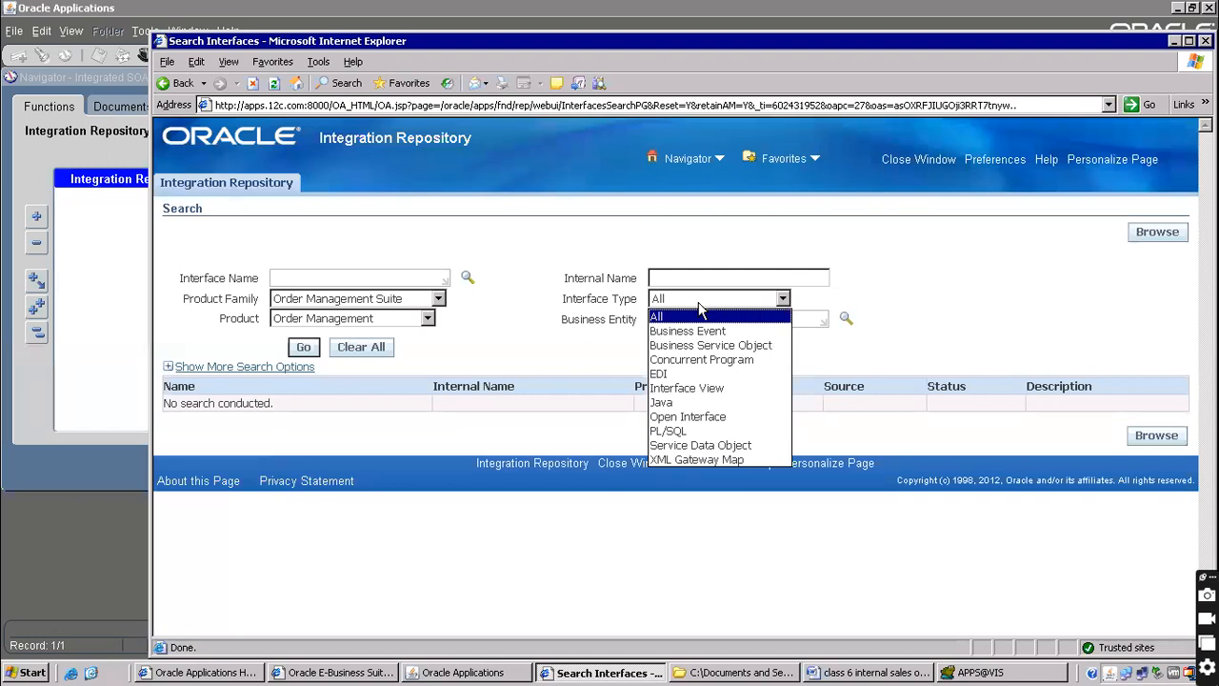
{"action": "left_click", "coordinate": [679, 405]}
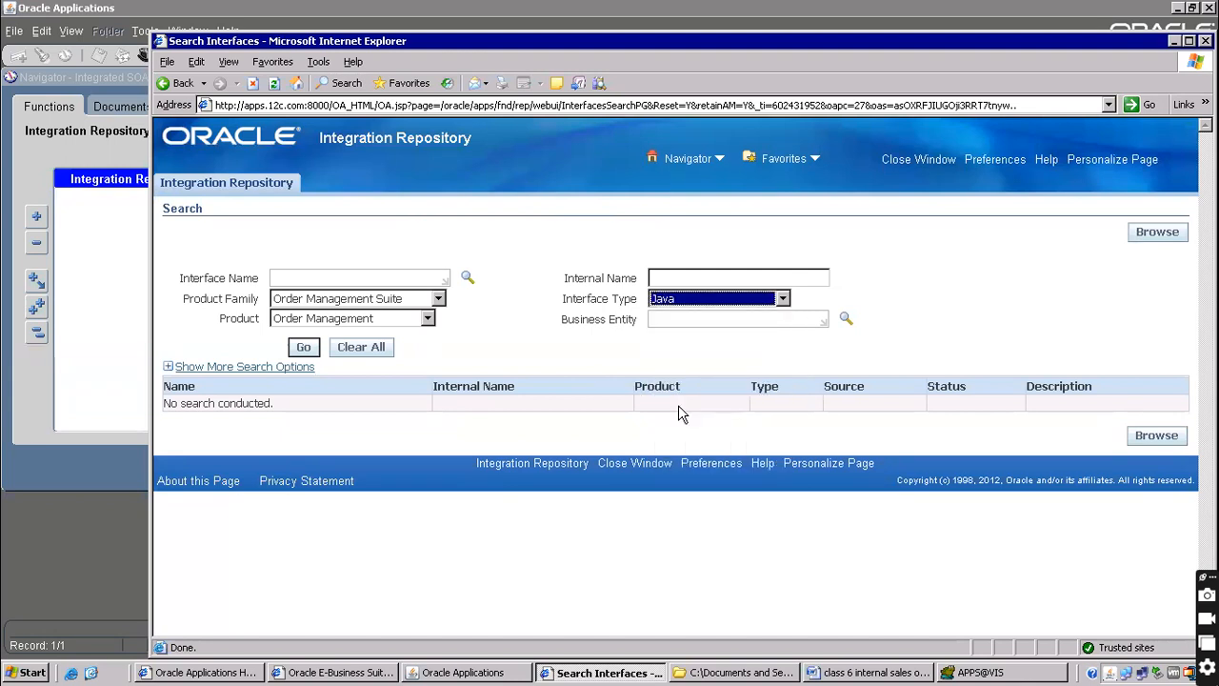
{"action": "left_click", "coordinate": [707, 297]}
{"action": "left_click", "coordinate": [681, 418]}
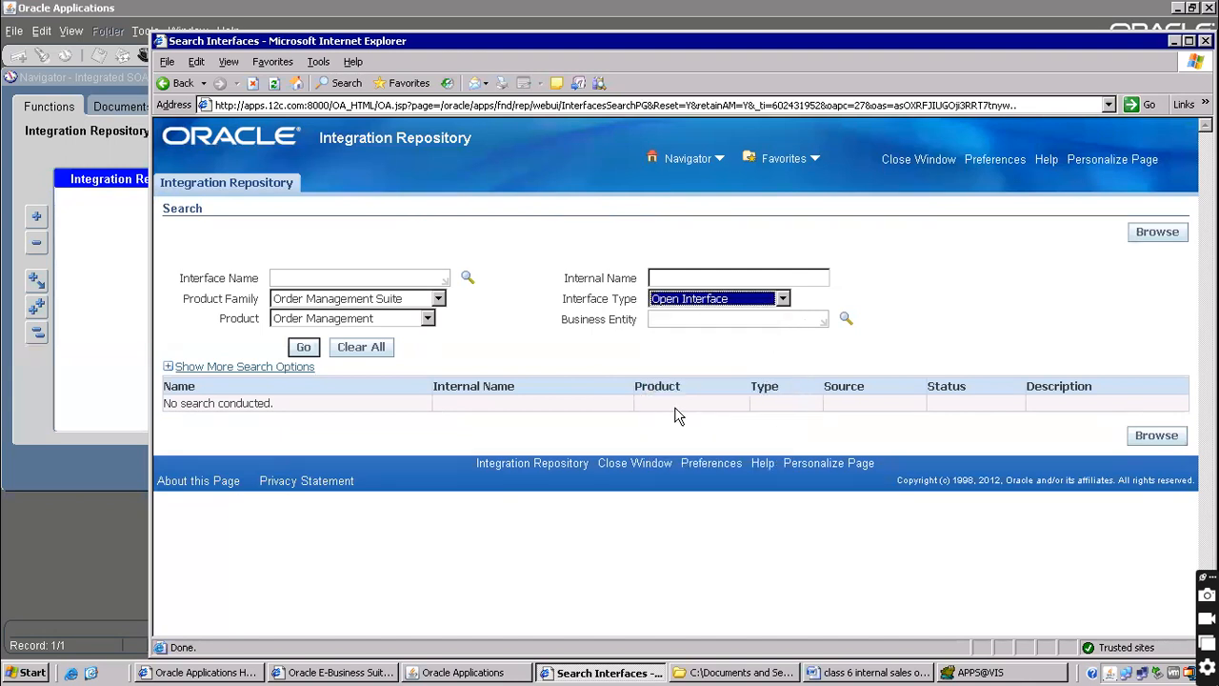
{"action": "left_click", "coordinate": [301, 346]}
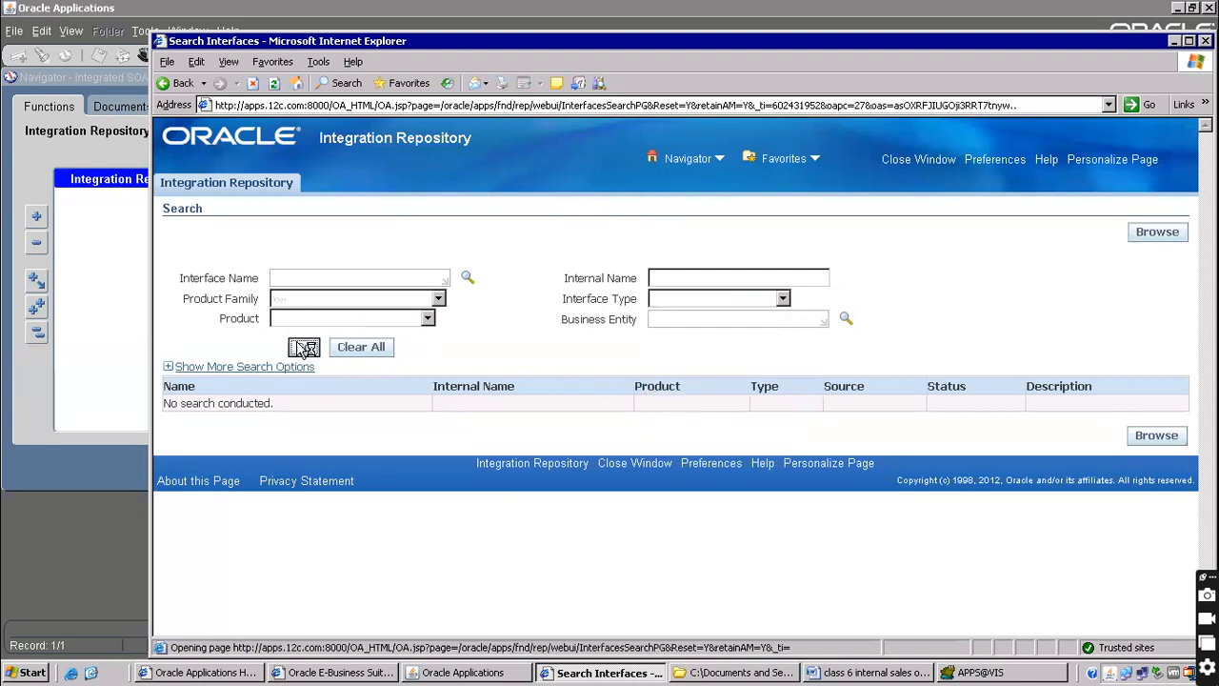
Open the Sales Orders Open Interface details and copy the OE_HEADERS_IFACE_ALL table name
{"action": "scroll", "coordinate": [719, 326], "scroll_direction": "down", "scroll_amount": 5}
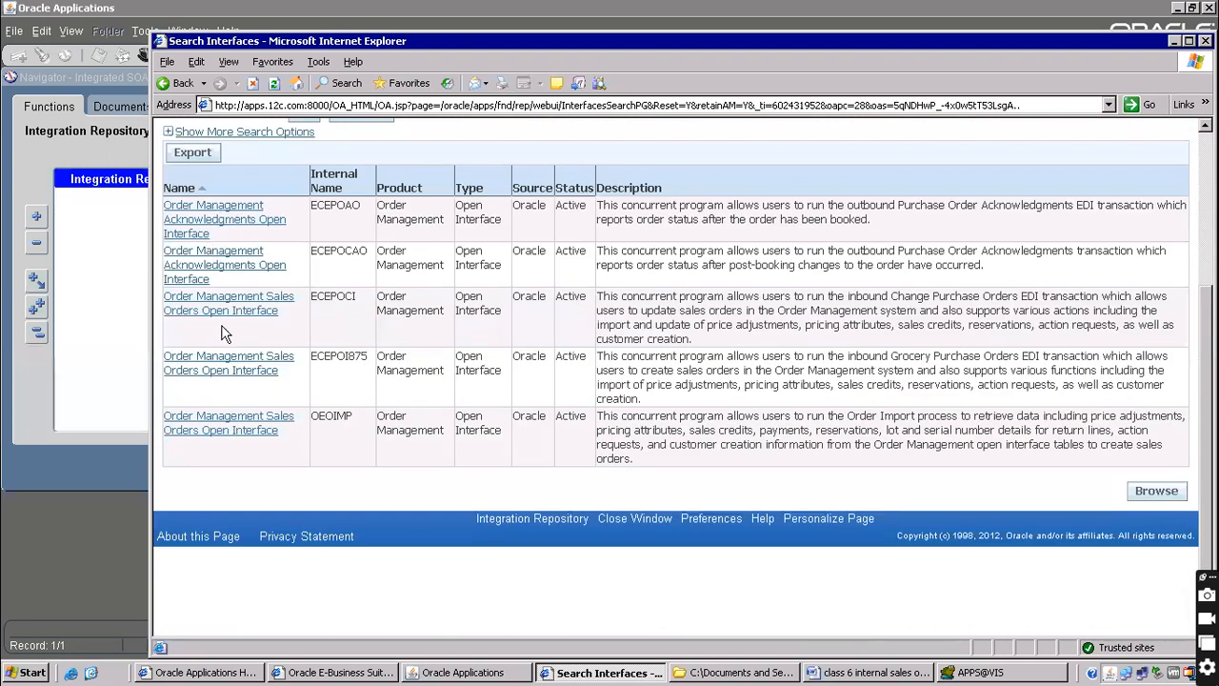
{"action": "left_click", "coordinate": [226, 368]}
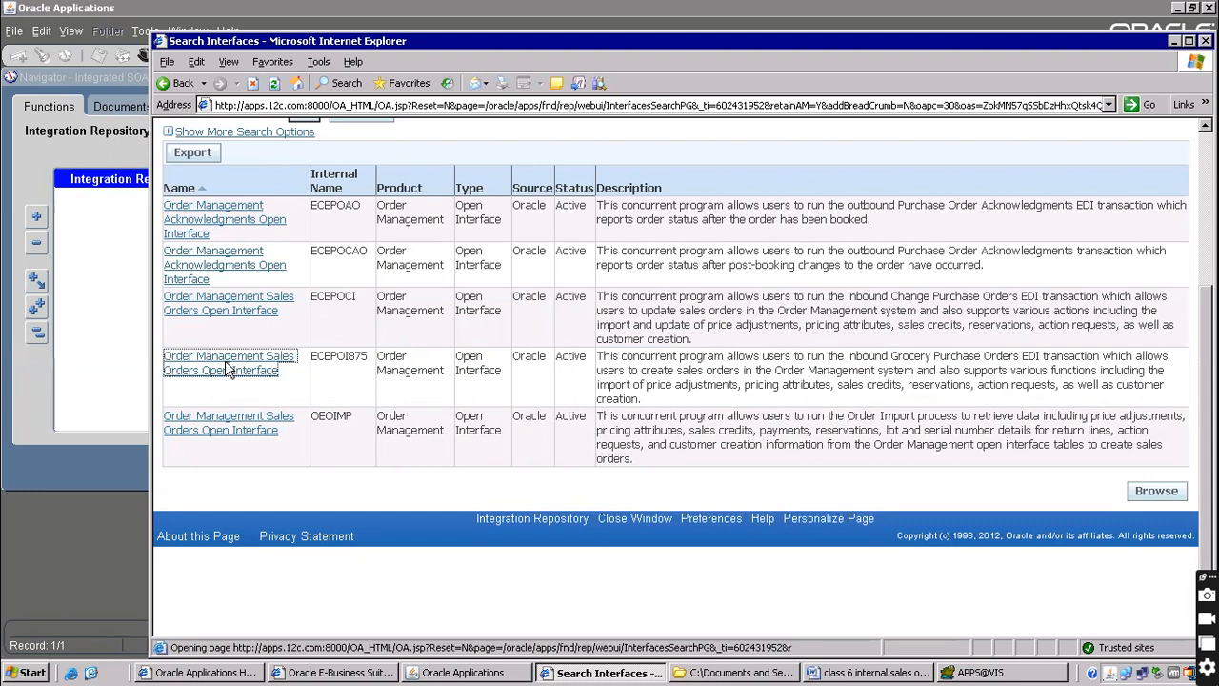
{"action": "scroll", "coordinate": [609, 398], "scroll_direction": "down", "scroll_amount": 6}
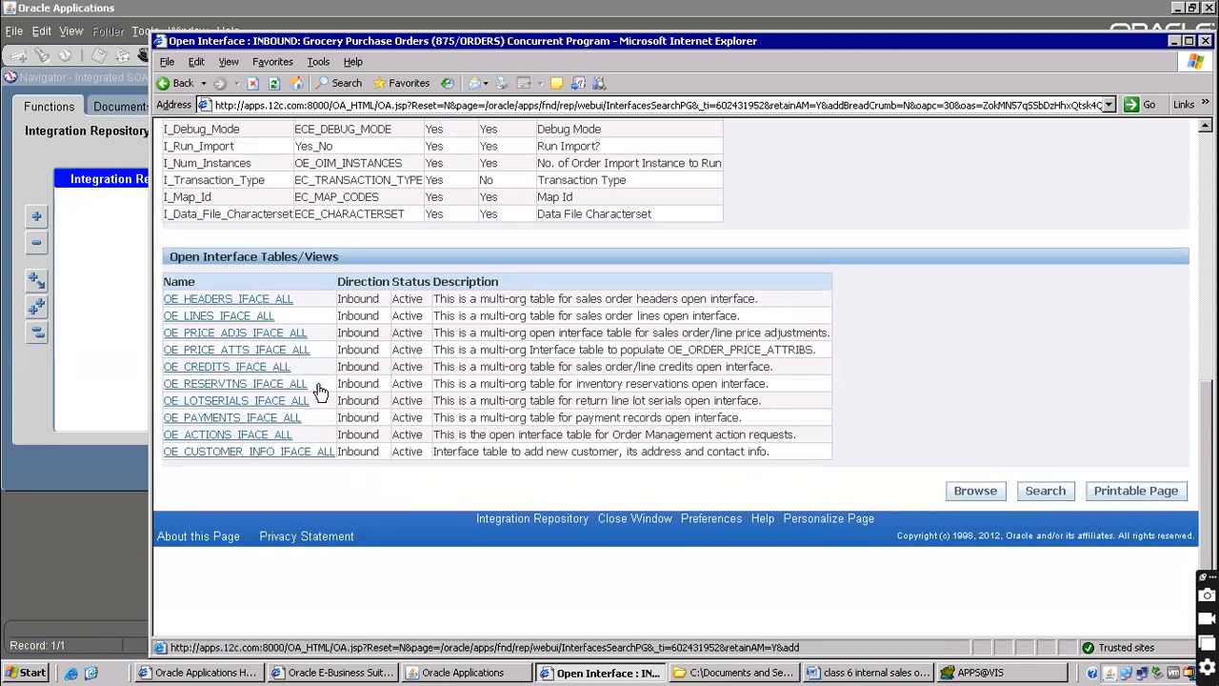
{"action": "left_click_drag", "start_coordinate": [301, 305], "coordinate": [167, 303]}
{"action": "key", "text": "ctrl+c"}
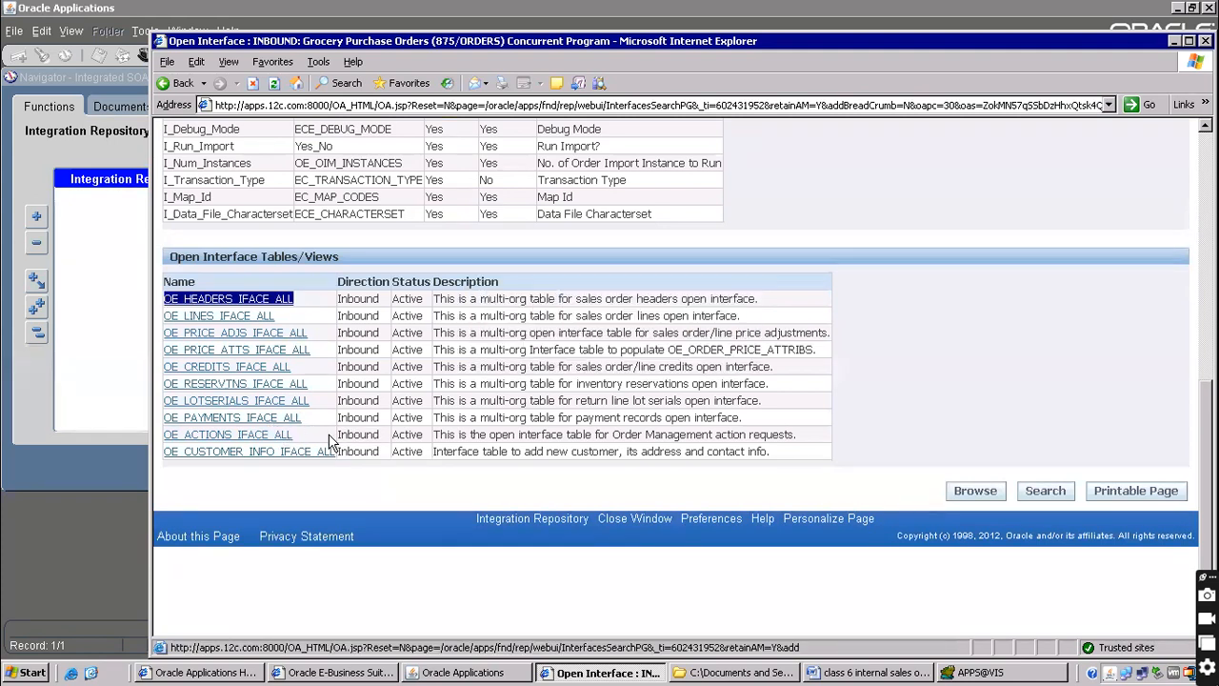
{"action": "key", "text": "alt+Tab"}
{"action": "key", "text": "alt+Tab"}
{"action": "key", "text": "Tab"}
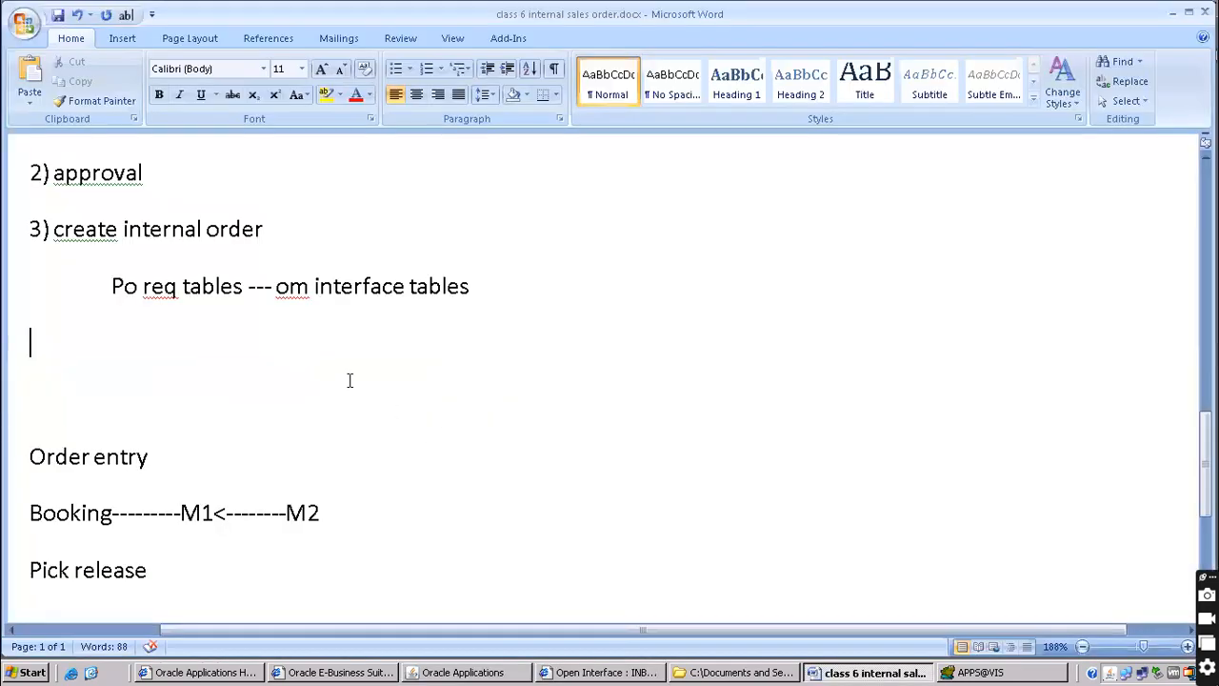
On an indented line under step 3, list OE_HEADERS_IFACE_ALL and OE_LINES_IFACE_ALL
{"action": "key", "text": "Tab"}
{"action": "key", "text": "ctrl+v"}
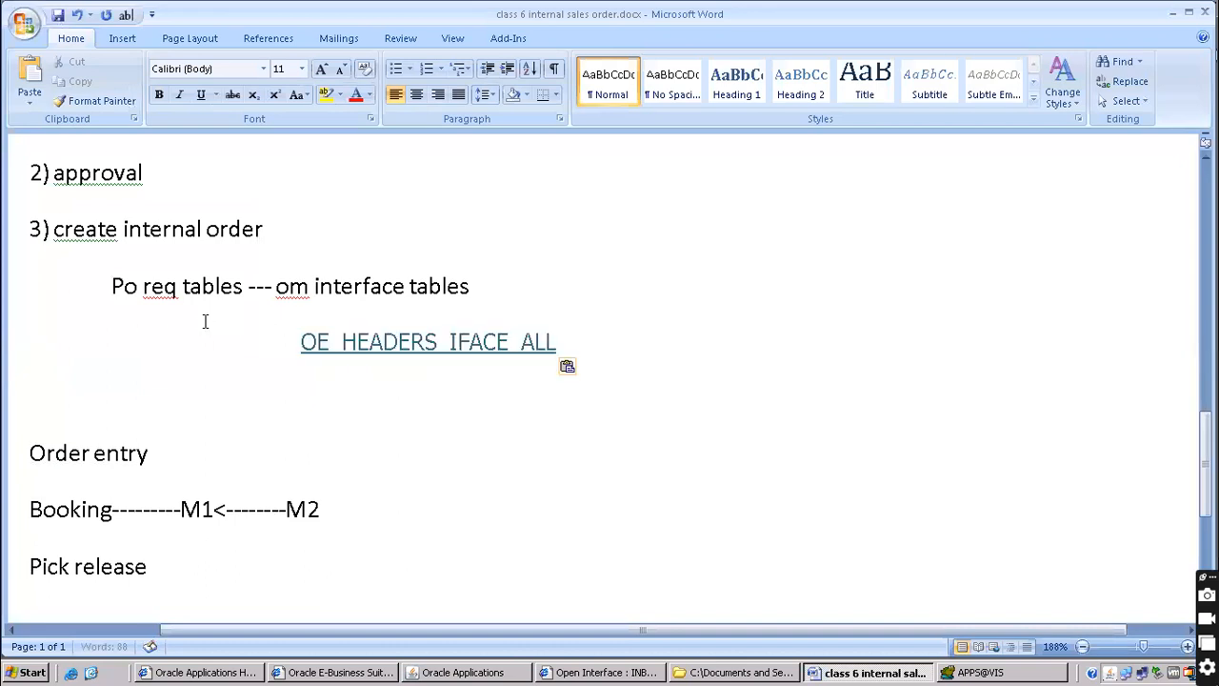
{"action": "key", "text": "alt+Tab"}
{"action": "key", "text": "alt+Tab"}
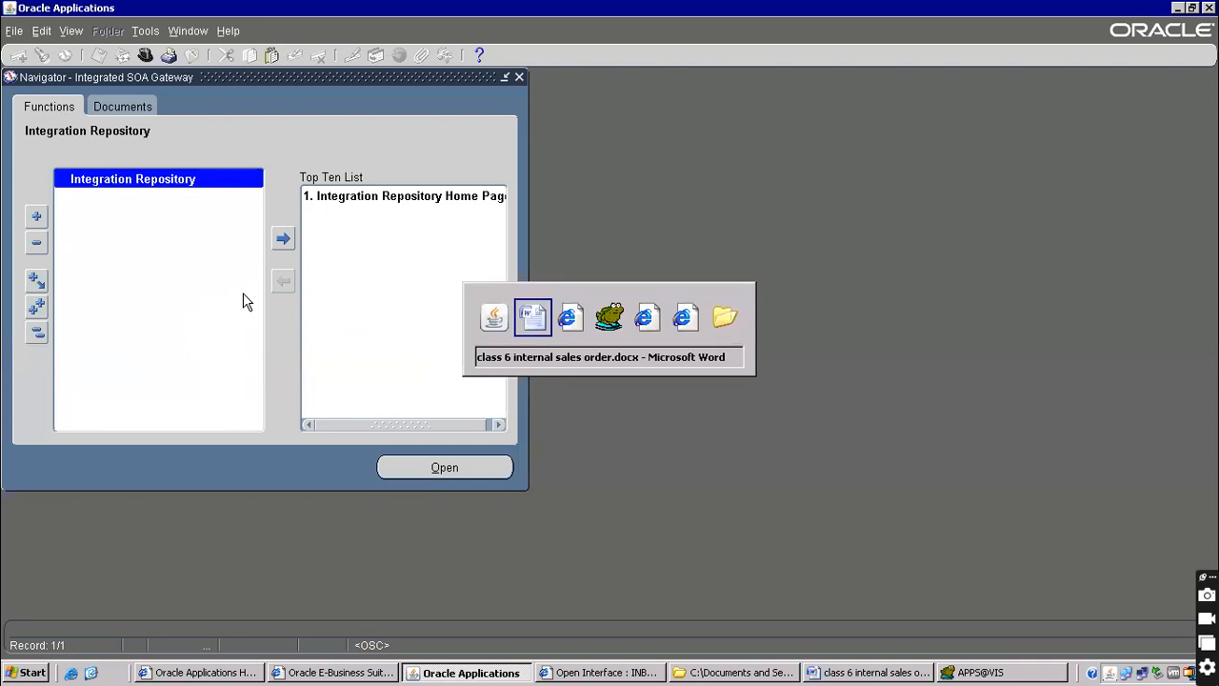
{"action": "left_click_drag", "start_coordinate": [283, 319], "coordinate": [164, 320]}
{"action": "key", "text": "ctrl+c"}
{"action": "key", "text": "alt+Tab"}
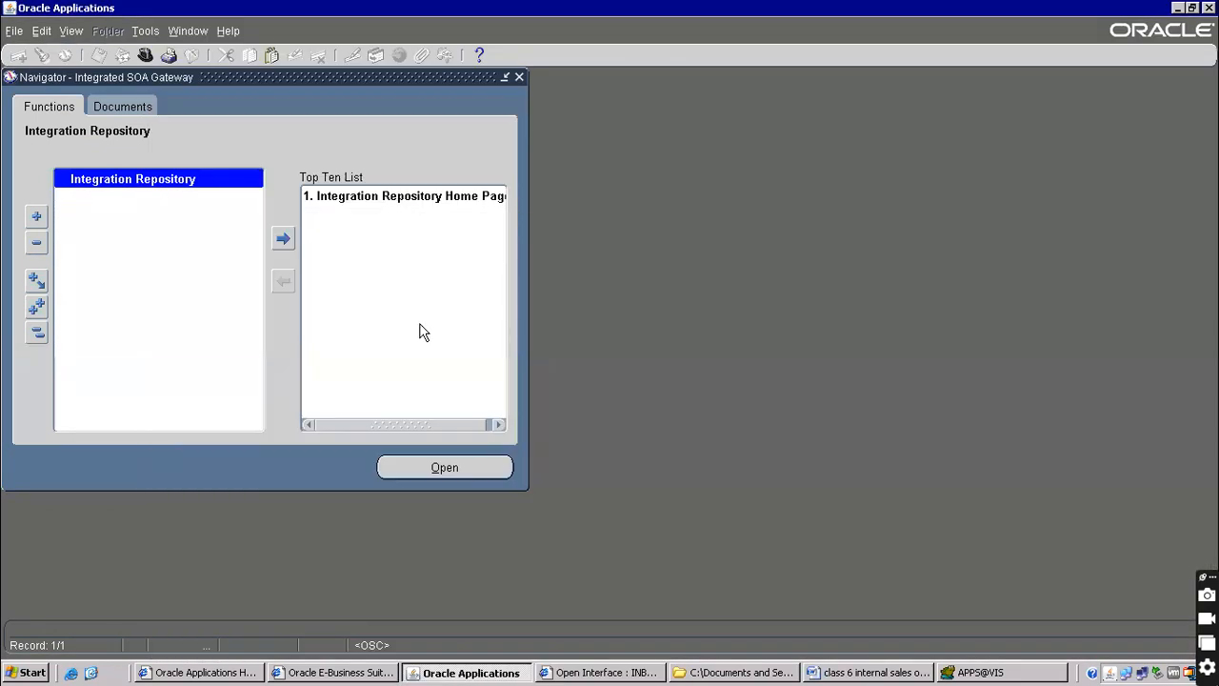
{"action": "key", "text": "alt+Tab"}
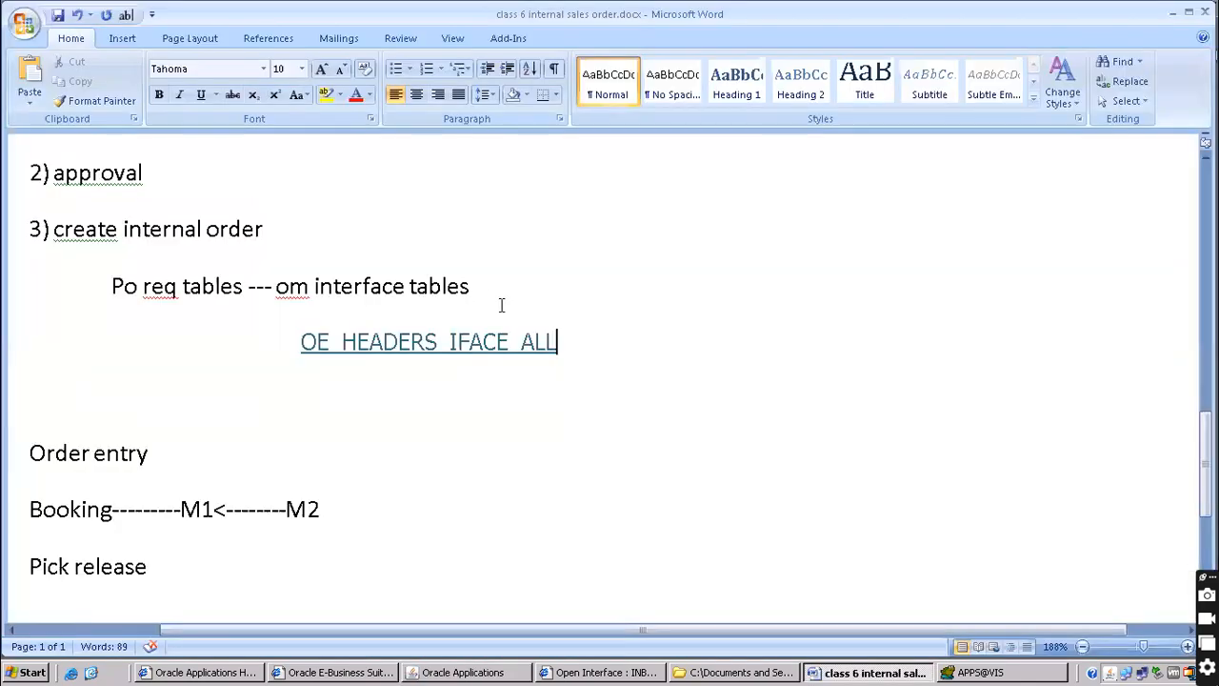
{"action": "key", "text": "ctrl+v"}
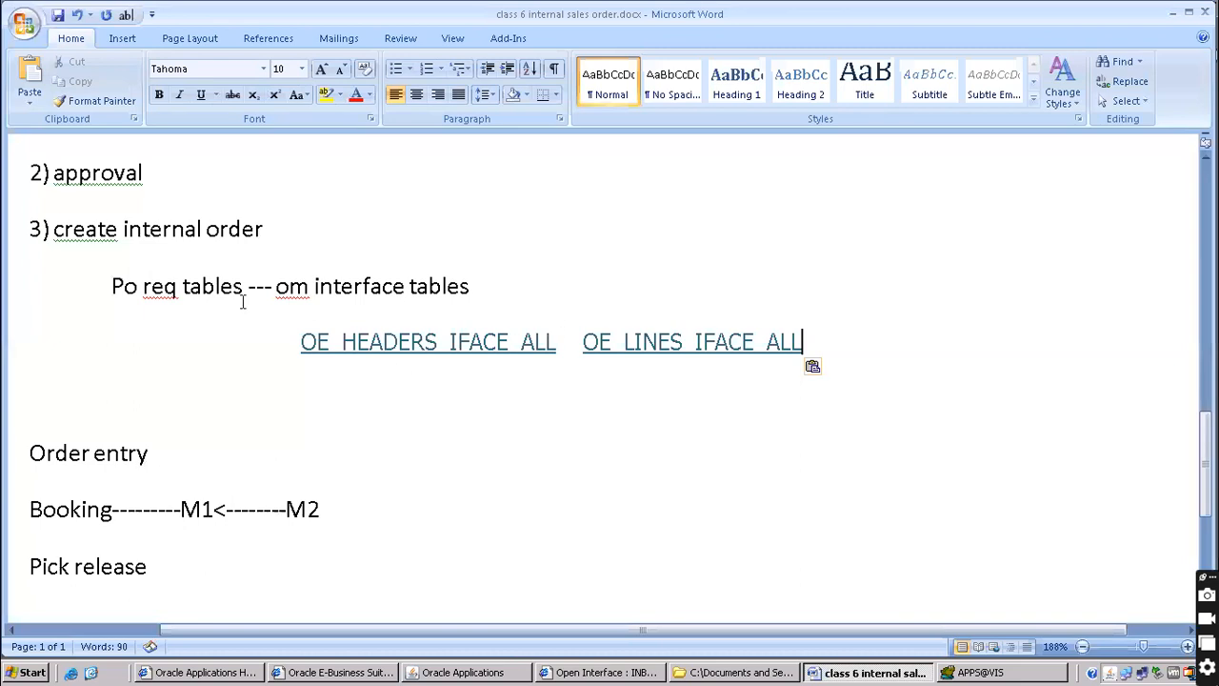
Correct 'create' to 'Create' in the third step using the spelling suggestion
{"action": "right_click", "coordinate": [64, 231]}
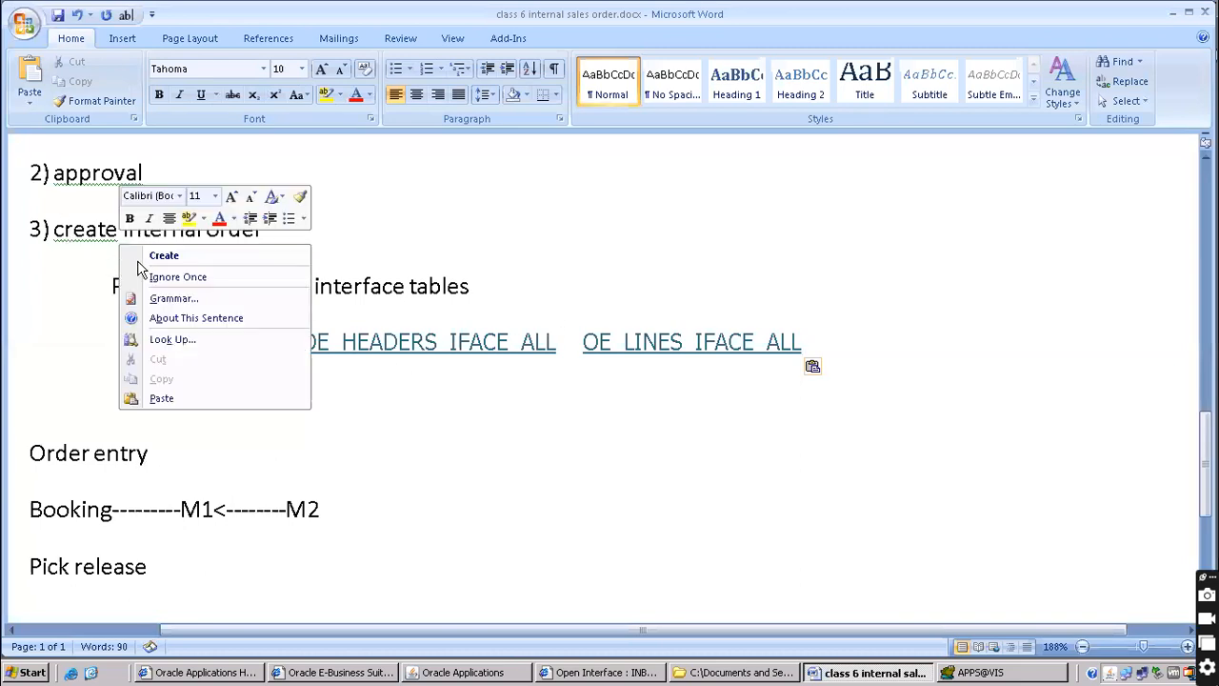
{"action": "left_click", "coordinate": [153, 254]}
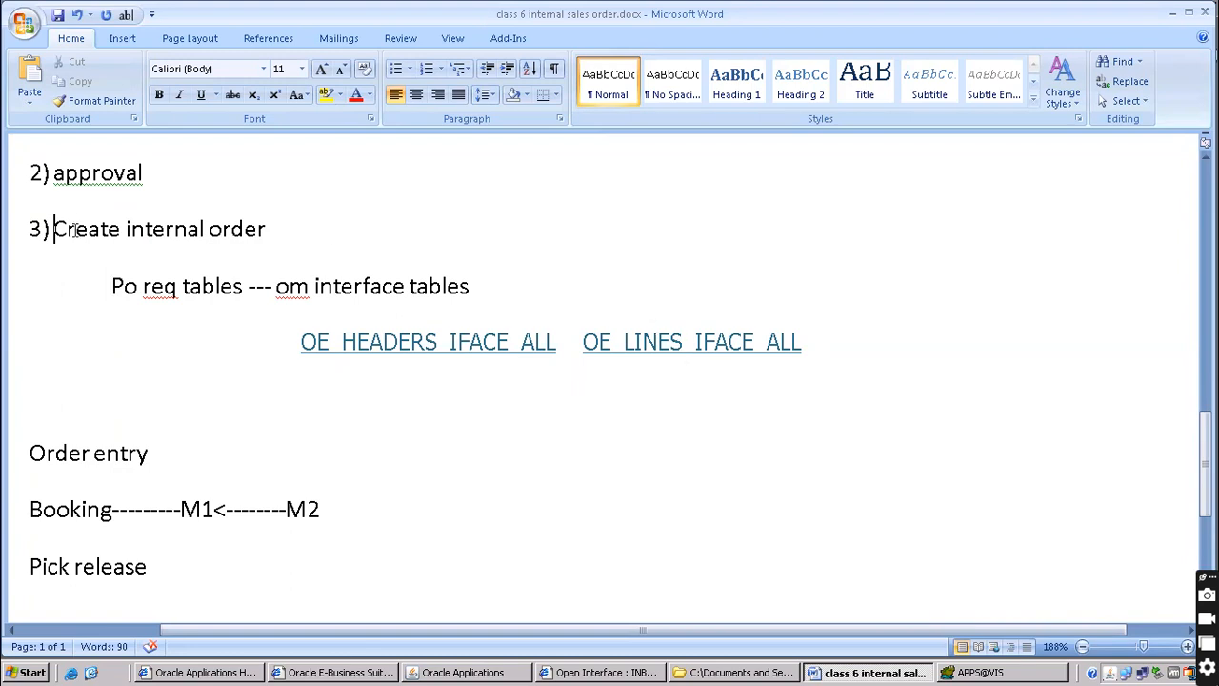
{"action": "left_click_drag", "start_coordinate": [76, 231], "coordinate": [265, 233]}
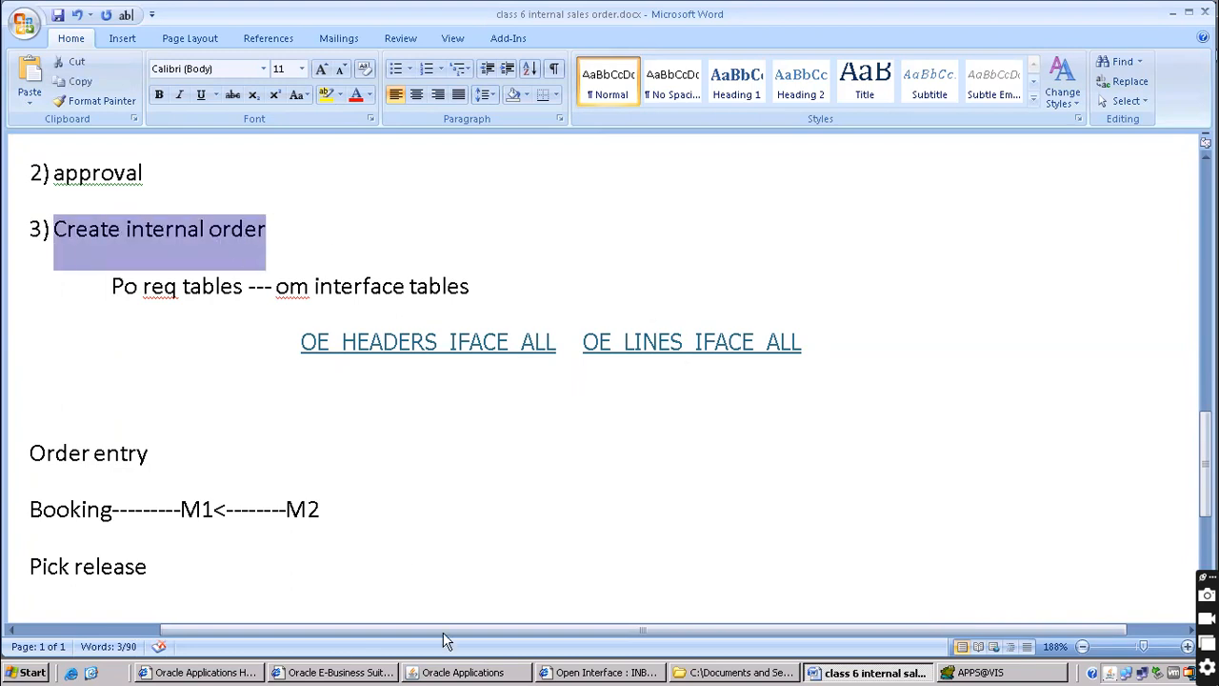
{"action": "left_click", "coordinate": [426, 673]}
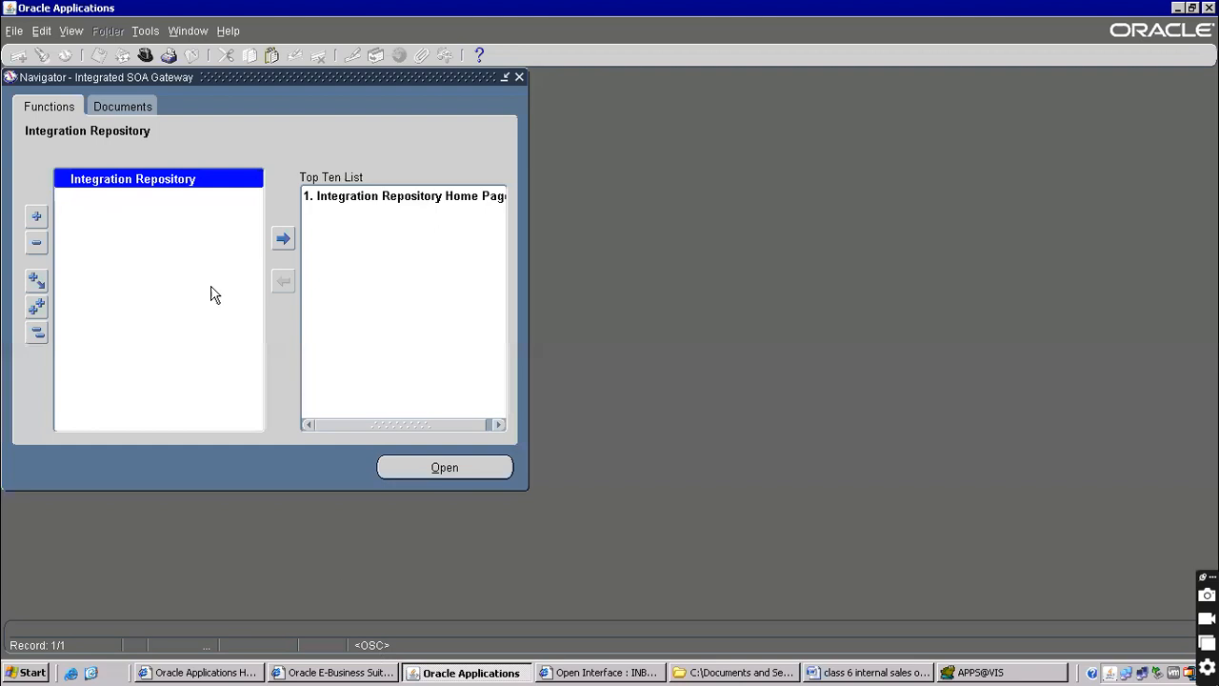
Switch the responsibility to Purchasing, Vision Operations (USA)
{"action": "left_click", "coordinate": [144, 55]}
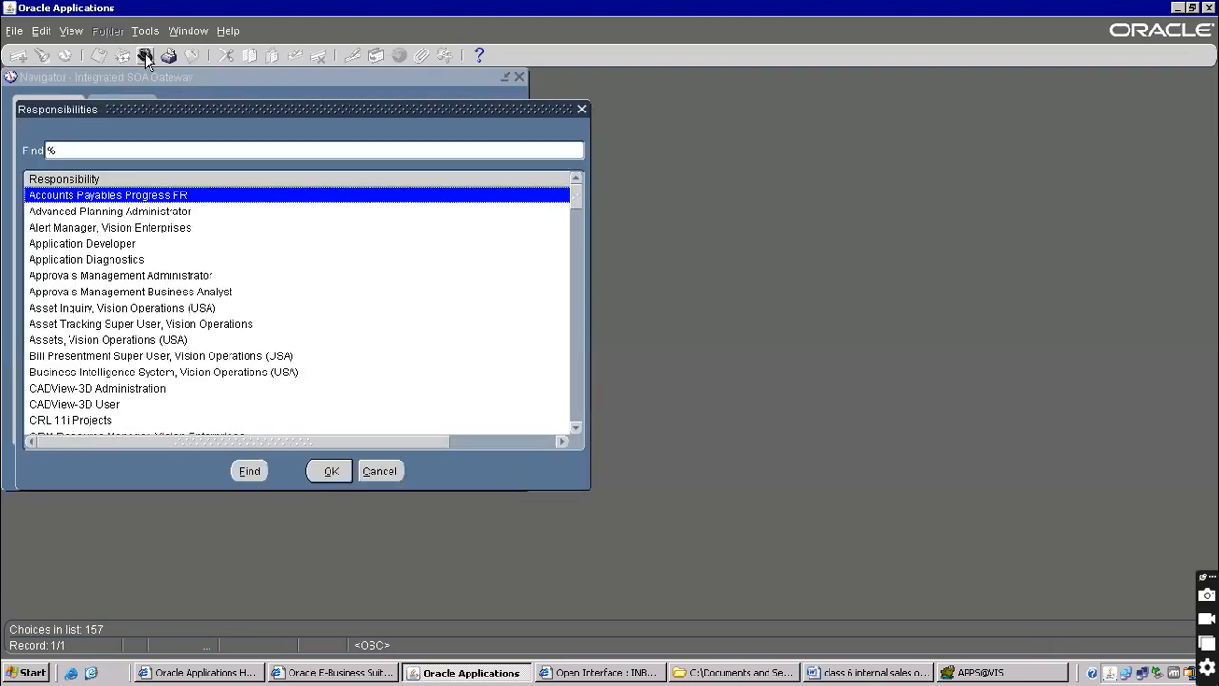
{"action": "type", "text": "purchasing"}
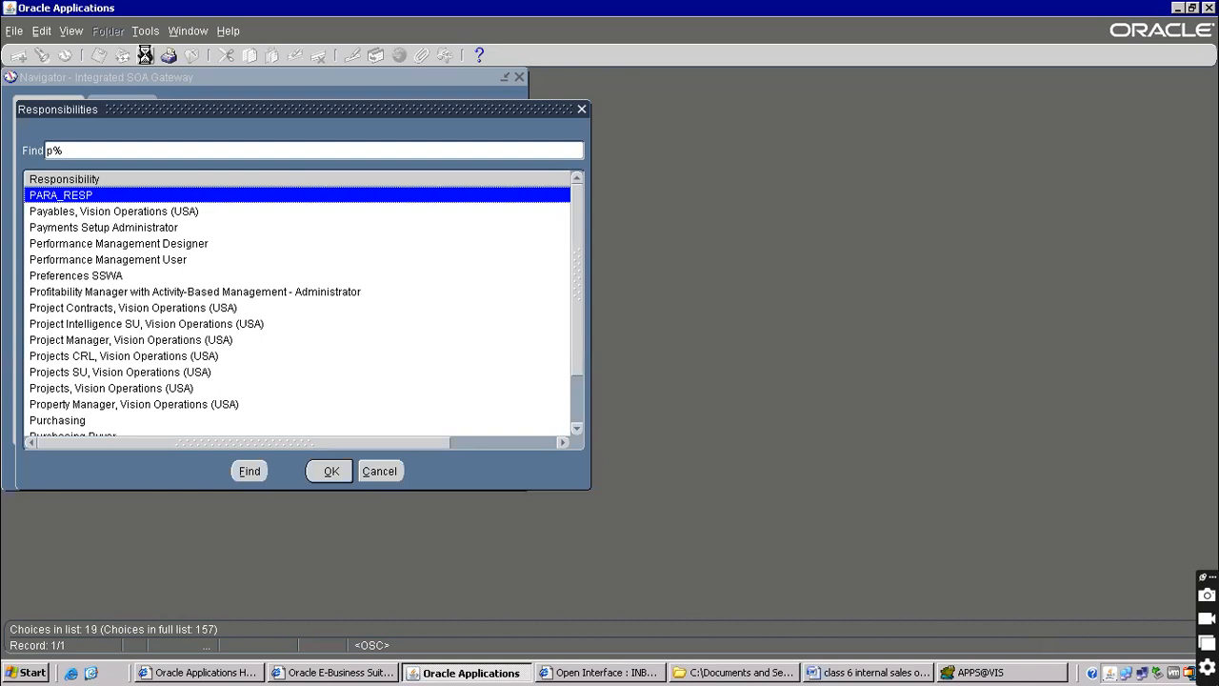
{"action": "key", "text": "Down"}
{"action": "key", "text": "Down"}
{"action": "key", "text": "Down"}
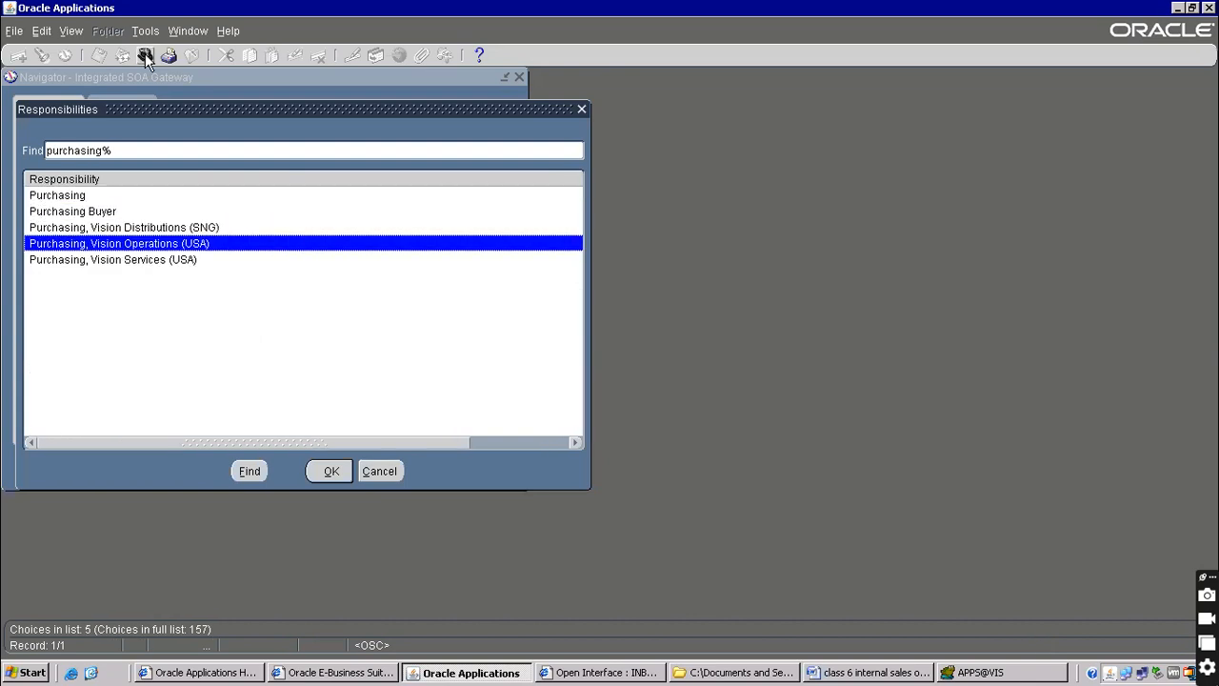
{"action": "key", "text": "Return"}
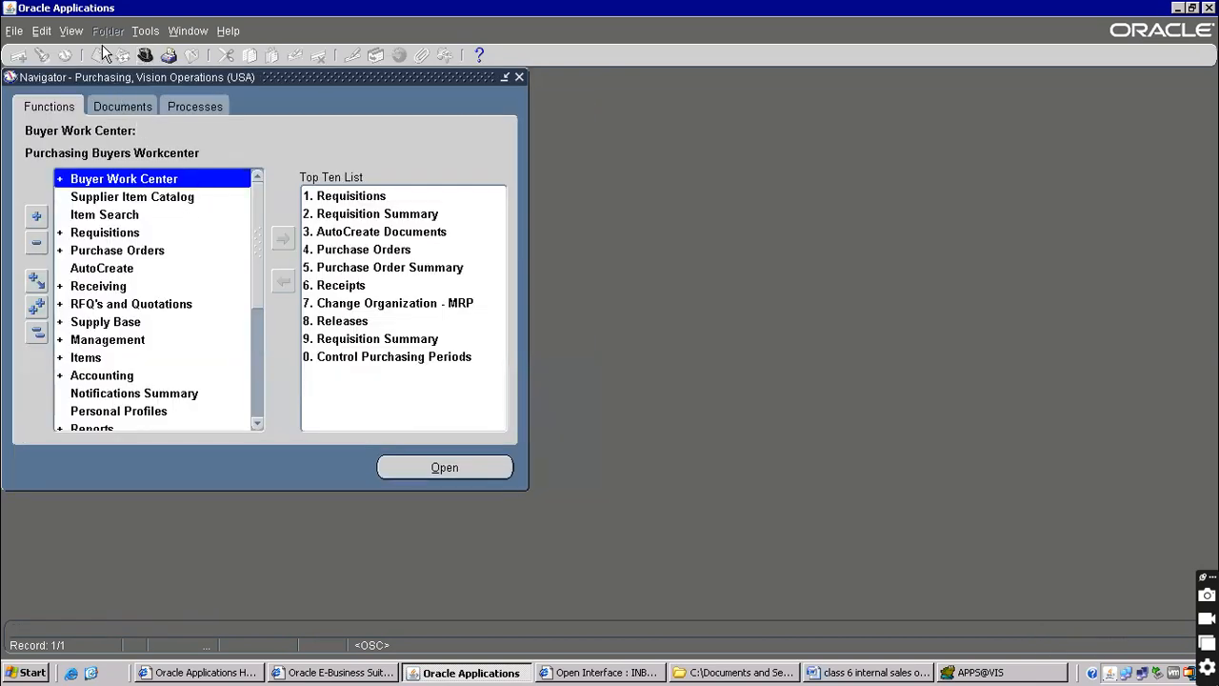
Submit a single Create Internal Orders request and decline submitting another
{"action": "left_click", "coordinate": [71, 32]}
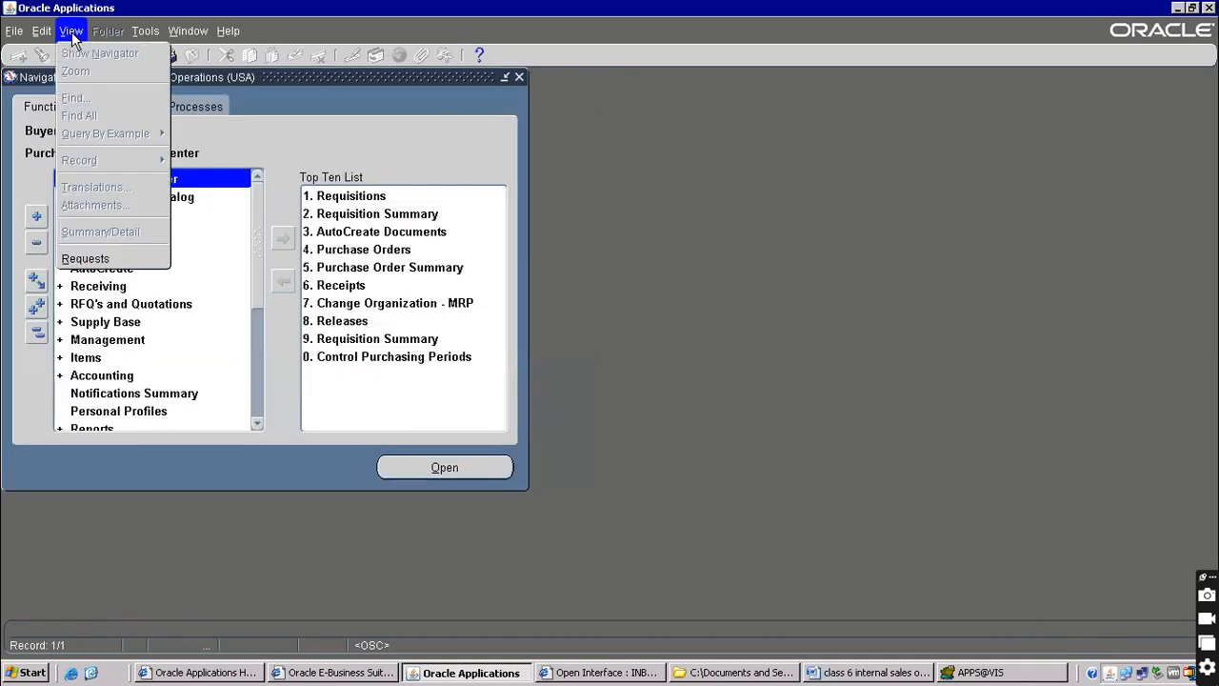
{"action": "left_click", "coordinate": [96, 258]}
{"action": "left_click", "coordinate": [241, 453]}
{"action": "left_click", "coordinate": [316, 375]}
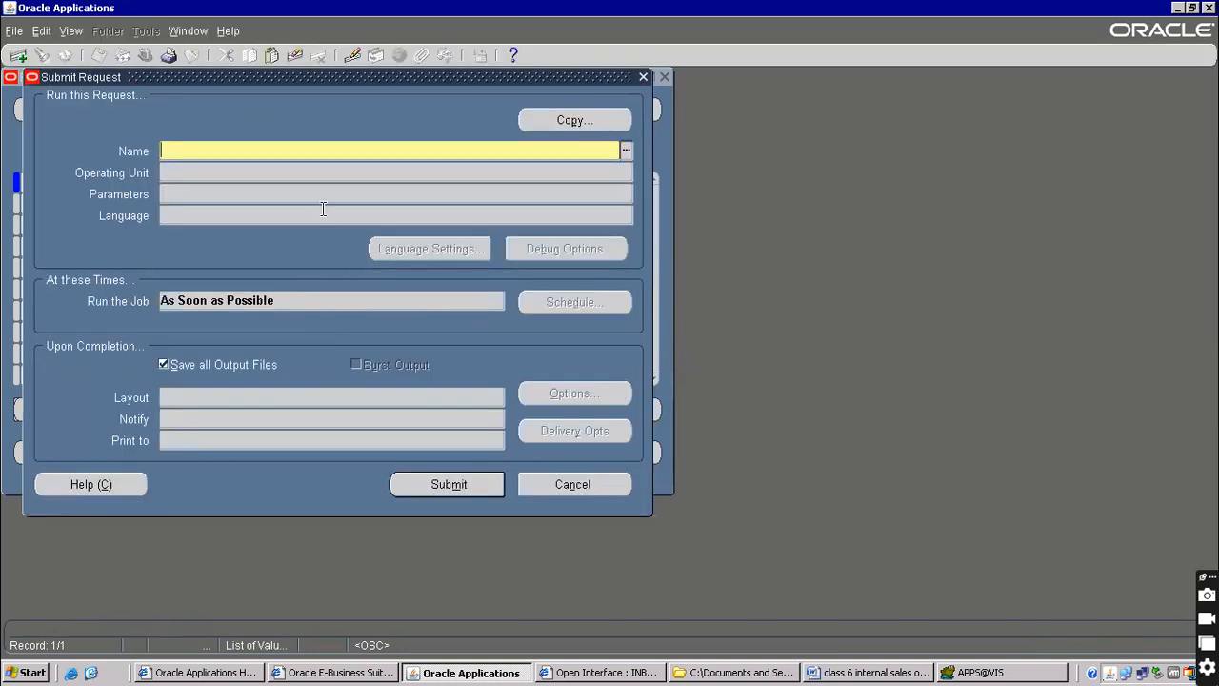
{"action": "type", "text": "create"}
{"action": "key", "text": "Tab"}
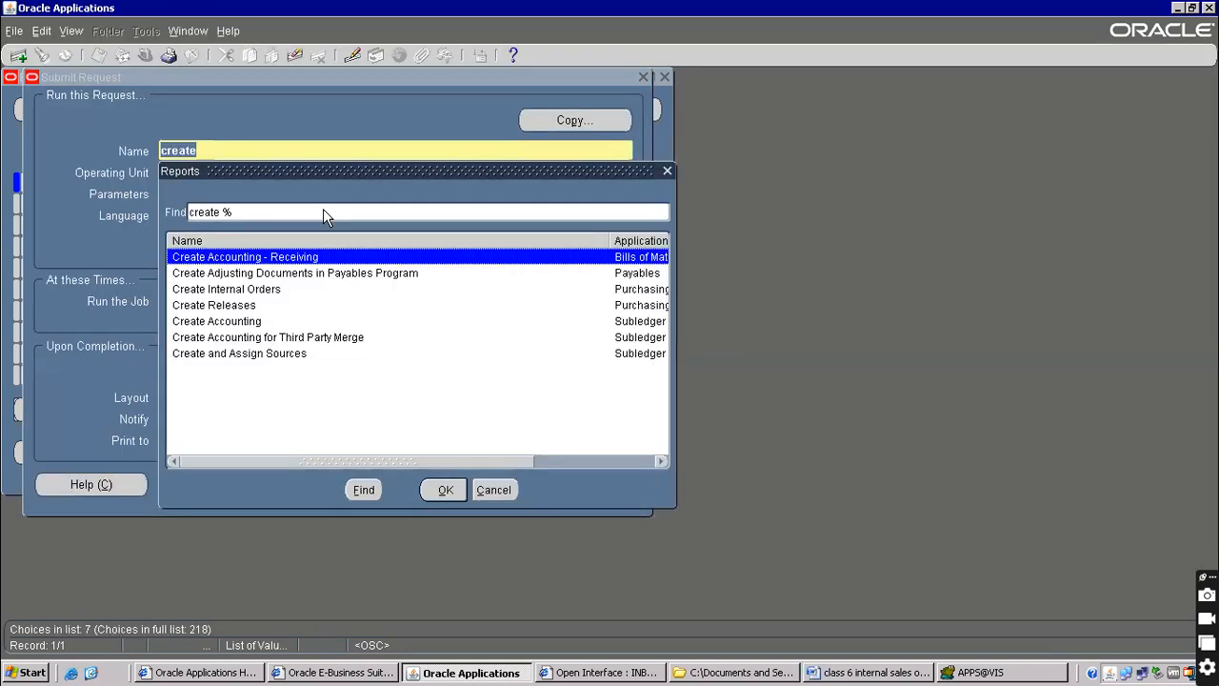
{"action": "double_click", "coordinate": [237, 293]}
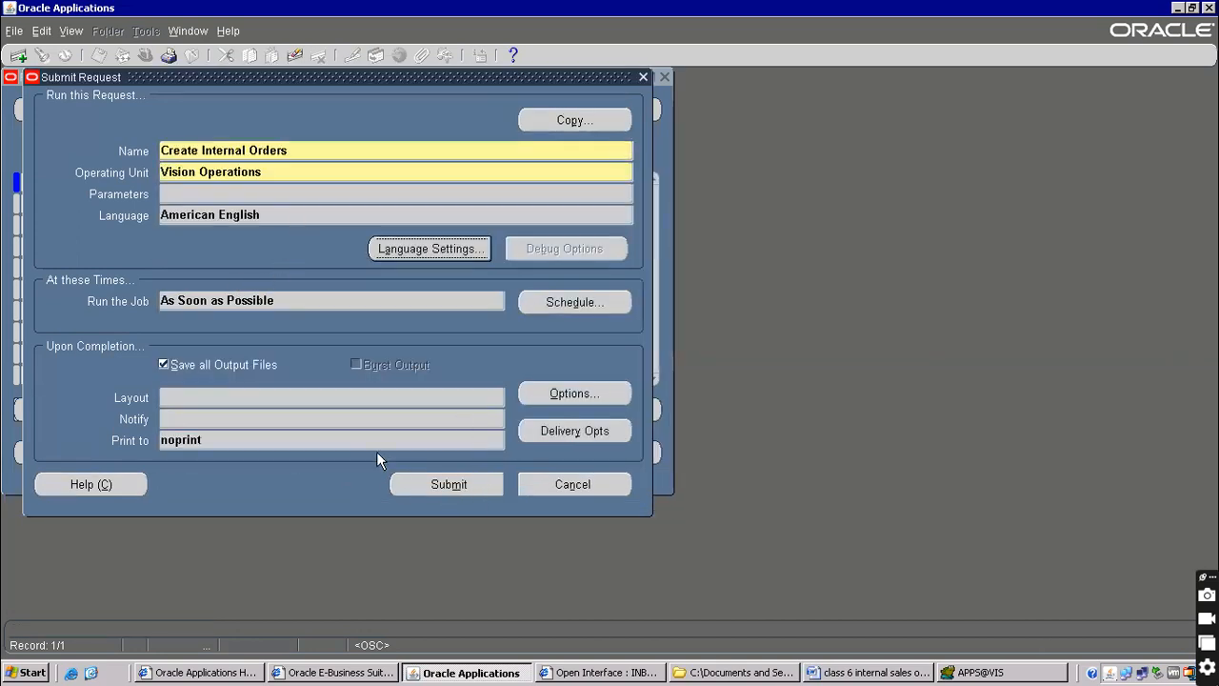
{"action": "left_click", "coordinate": [251, 187]}
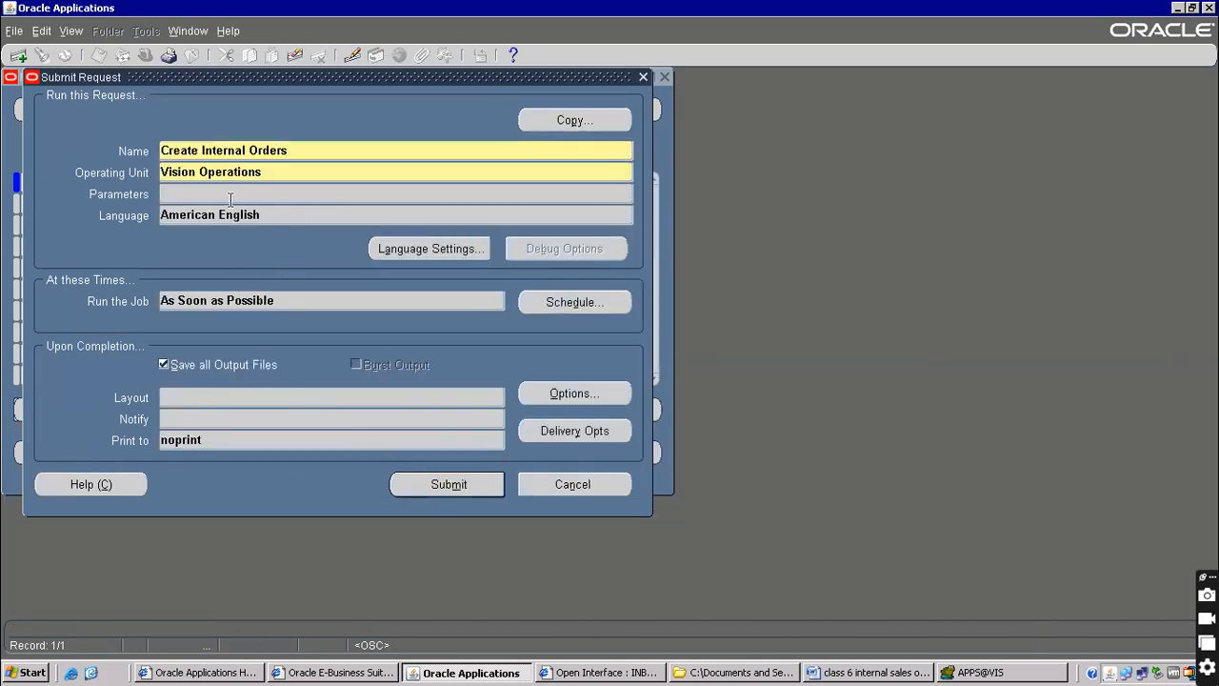
{"action": "left_click", "coordinate": [478, 492]}
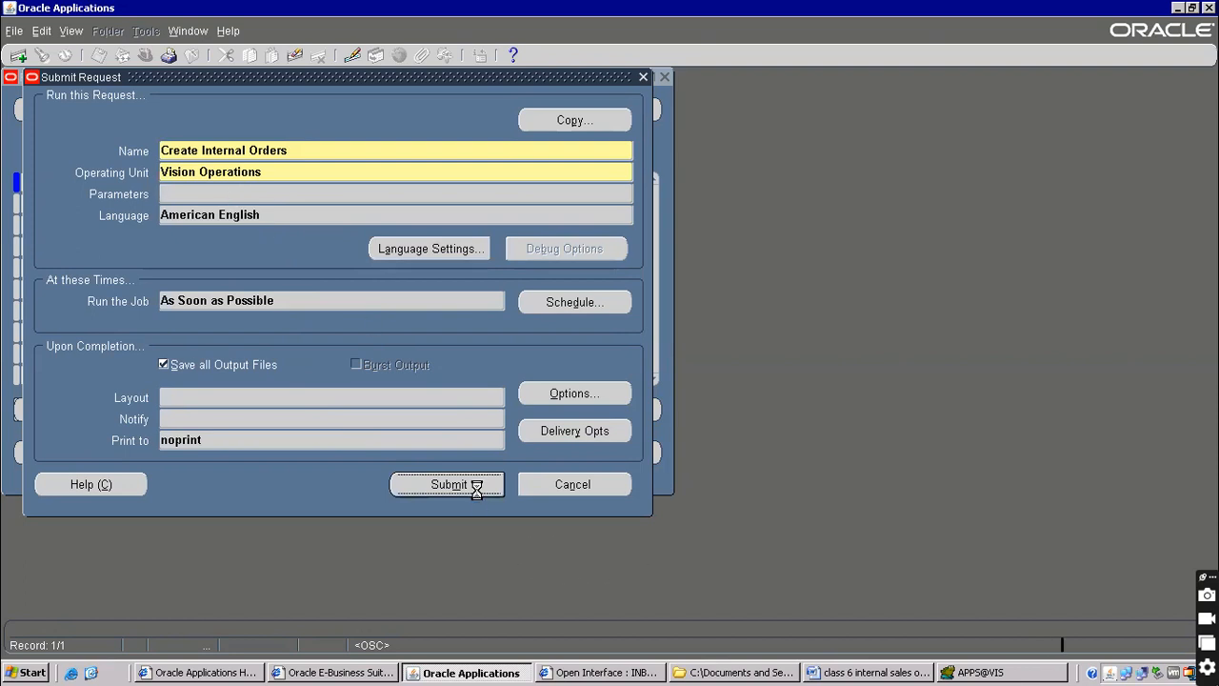
{"action": "left_click", "coordinate": [660, 395]}
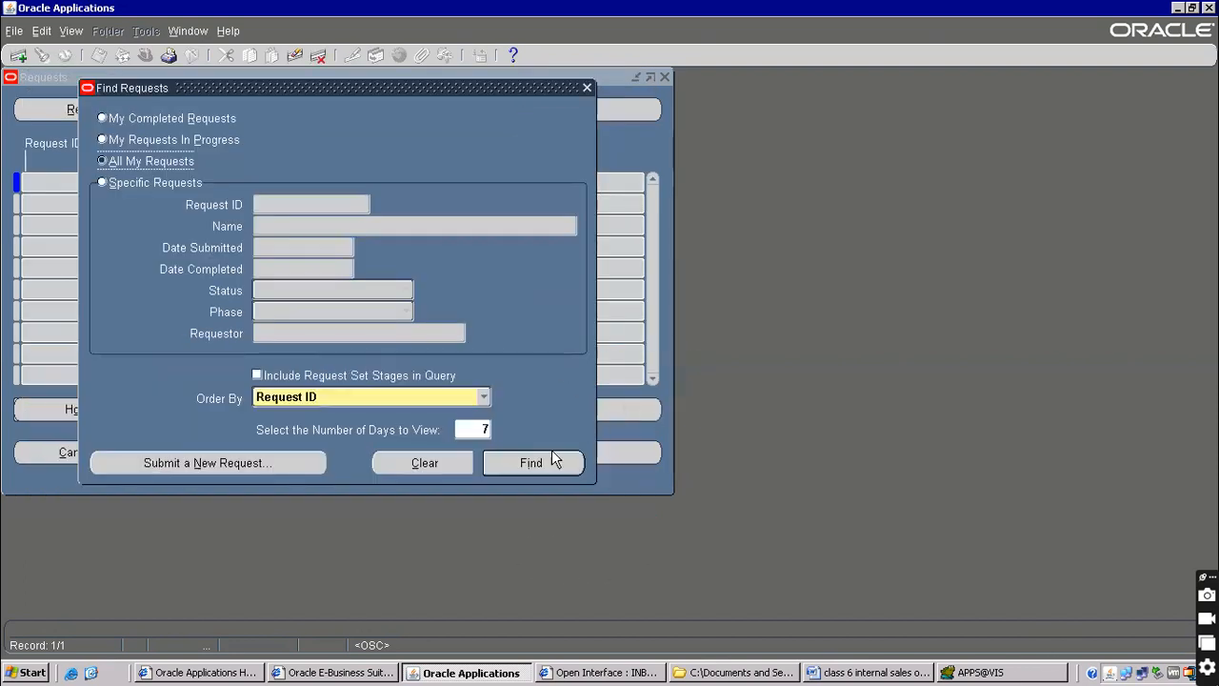
List recent requests and refresh repeatedly to follow request 7569333's progress
{"action": "left_click", "coordinate": [519, 464]}
{"action": "left_click", "coordinate": [131, 112]}
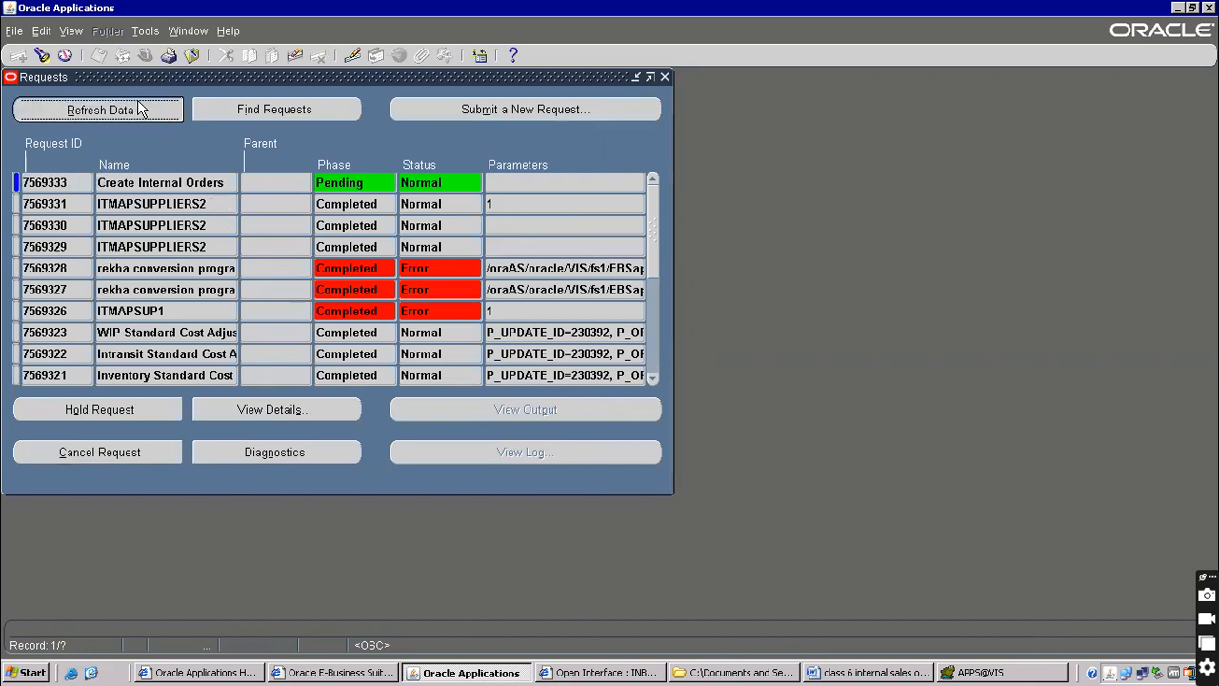
{"action": "left_click", "coordinate": [139, 107]}
{"action": "left_click", "coordinate": [138, 108]}
{"action": "left_click", "coordinate": [138, 105]}
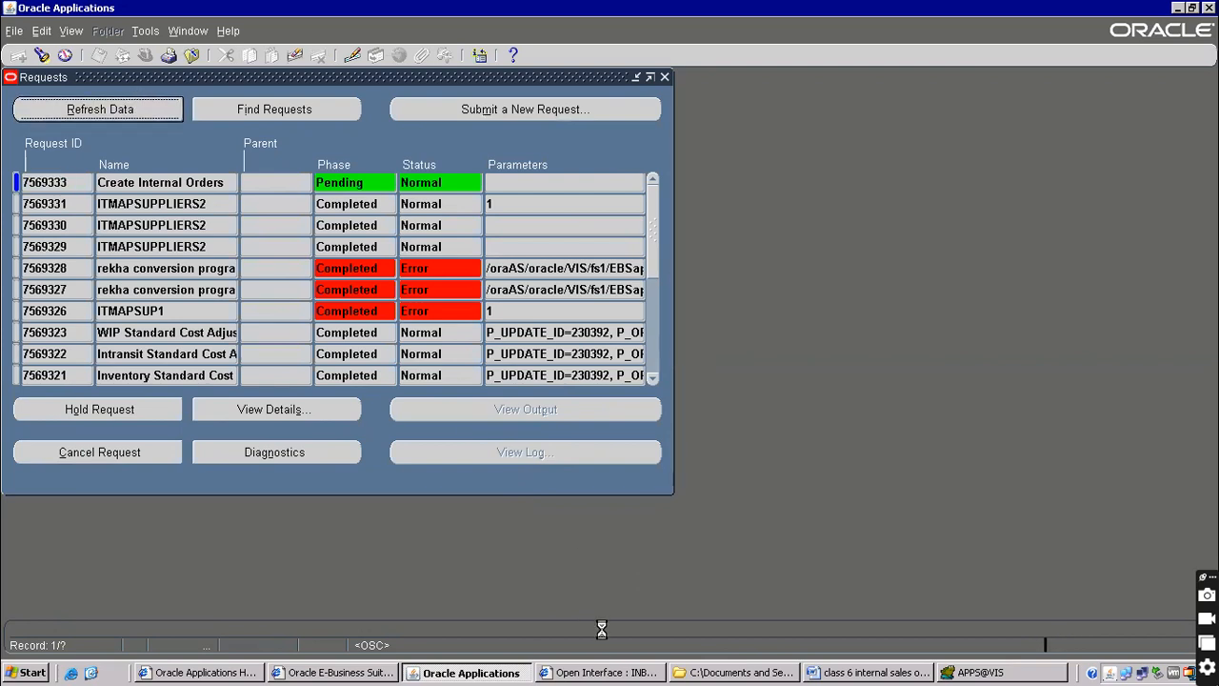
Confirm request 7569333 shows Completed phase with Normal status
{"action": "left_click", "coordinate": [862, 675]}
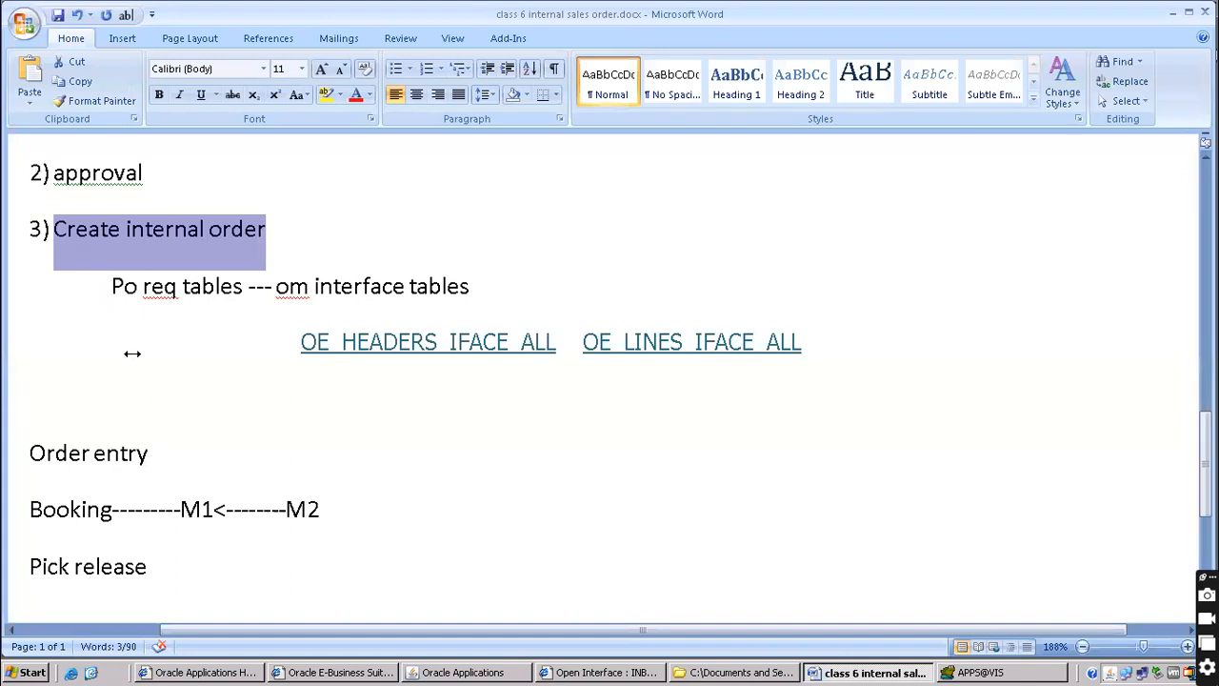
{"action": "scroll", "coordinate": [191, 352], "scroll_direction": "down", "scroll_amount": 3}
{"action": "scroll", "coordinate": [179, 358], "scroll_direction": "up", "scroll_amount": 2}
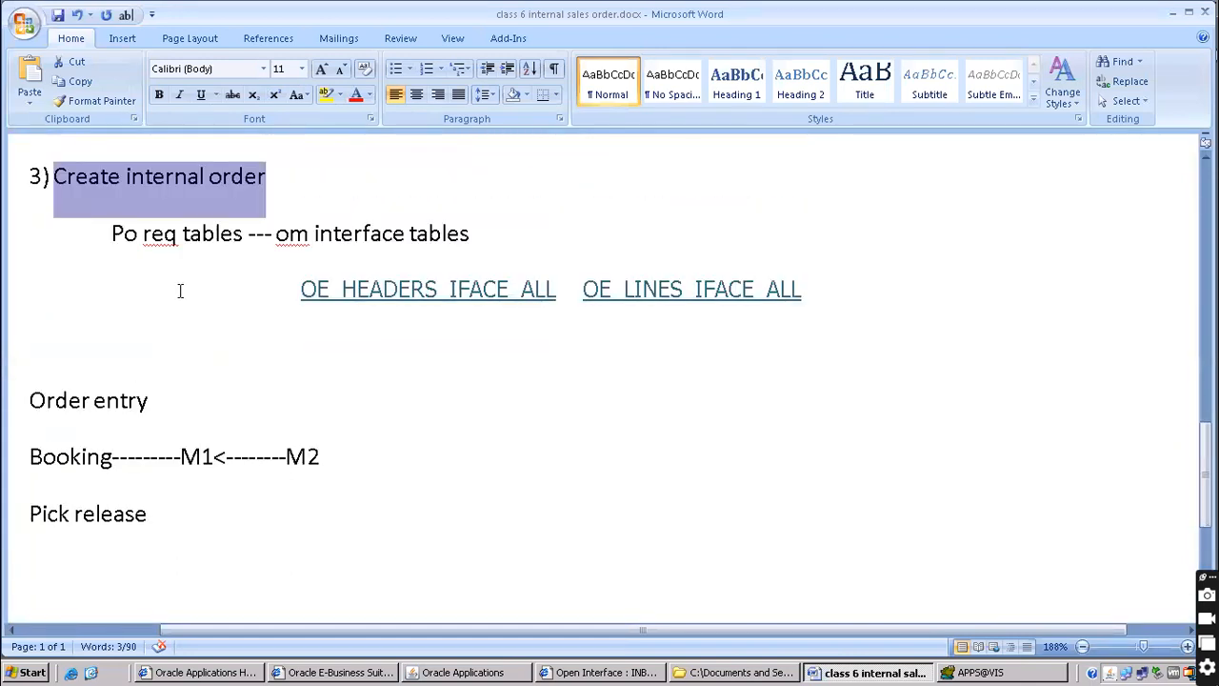
{"action": "left_click", "coordinate": [296, 300]}
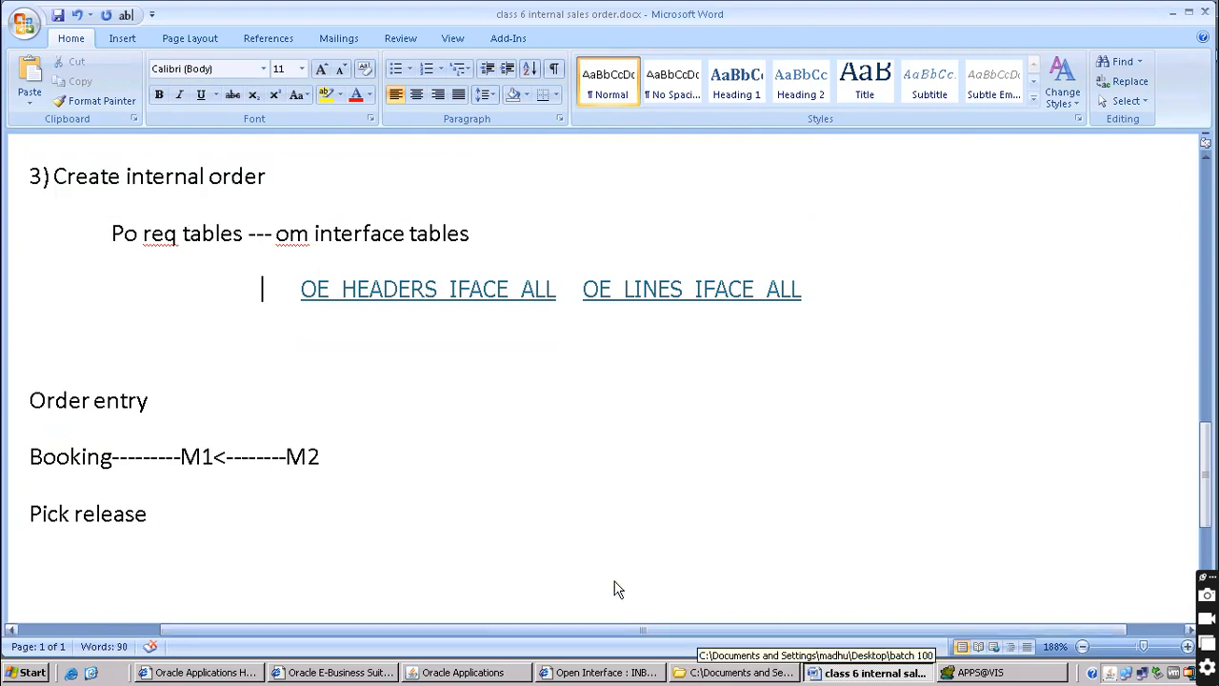
{"action": "left_click", "coordinate": [482, 674]}
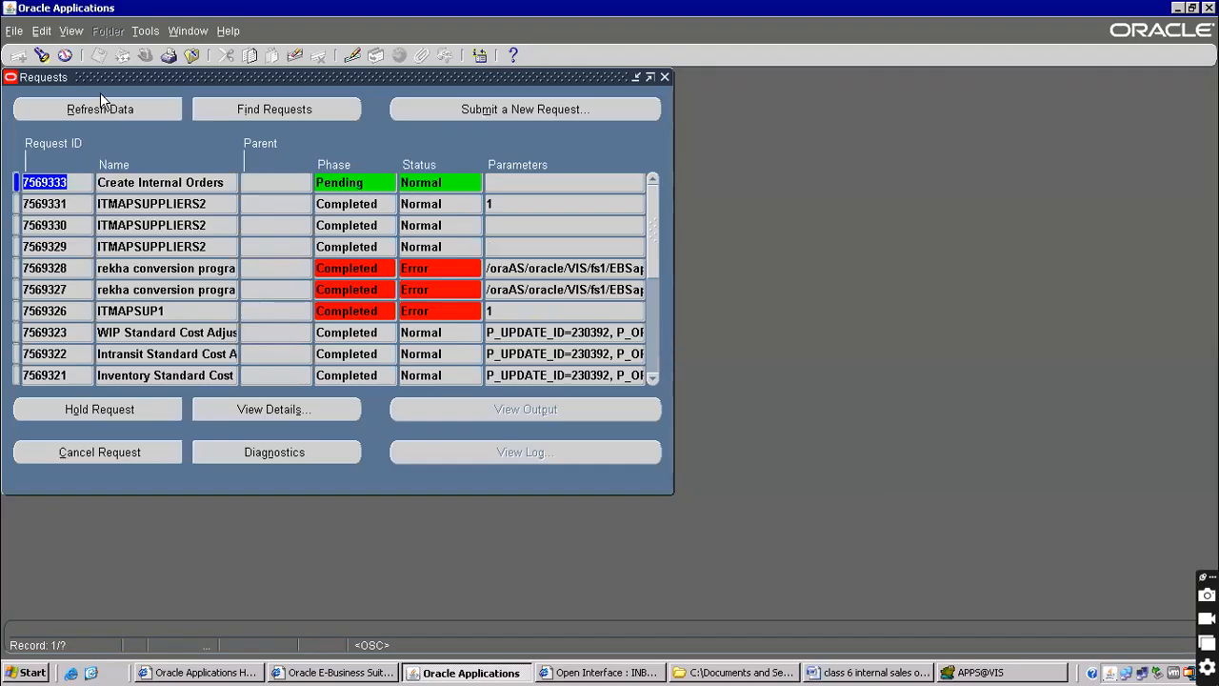
{"action": "left_click", "coordinate": [103, 108]}
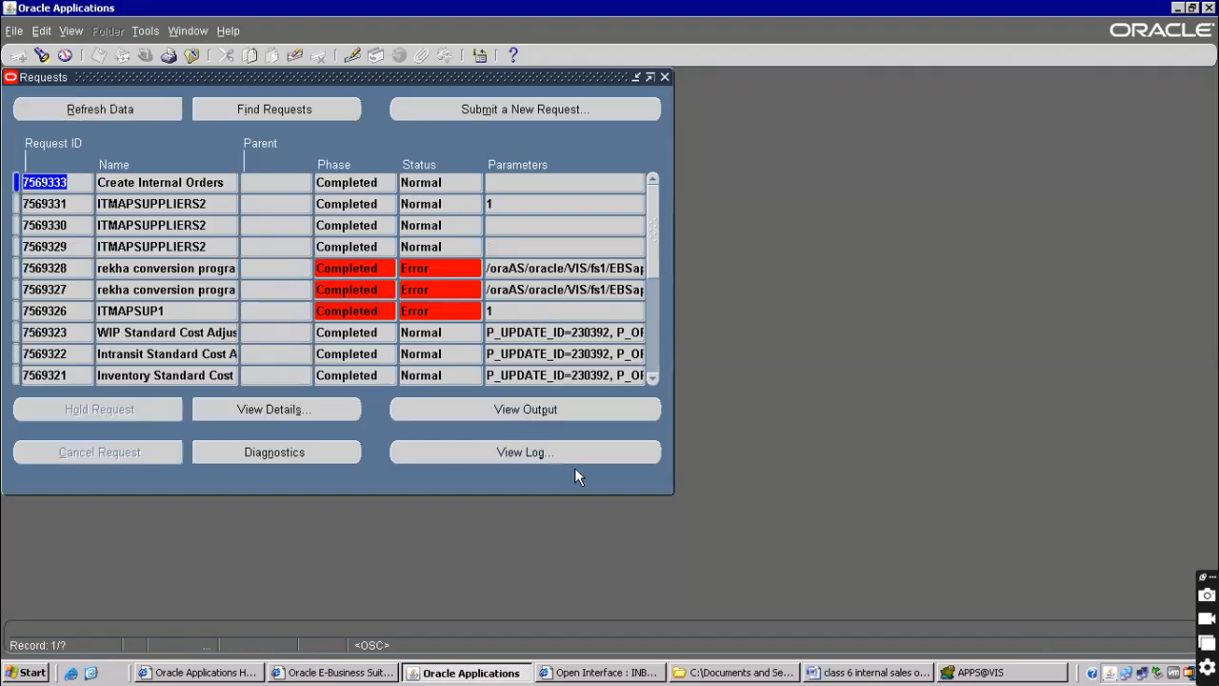
{"action": "left_click", "coordinate": [159, 182]}
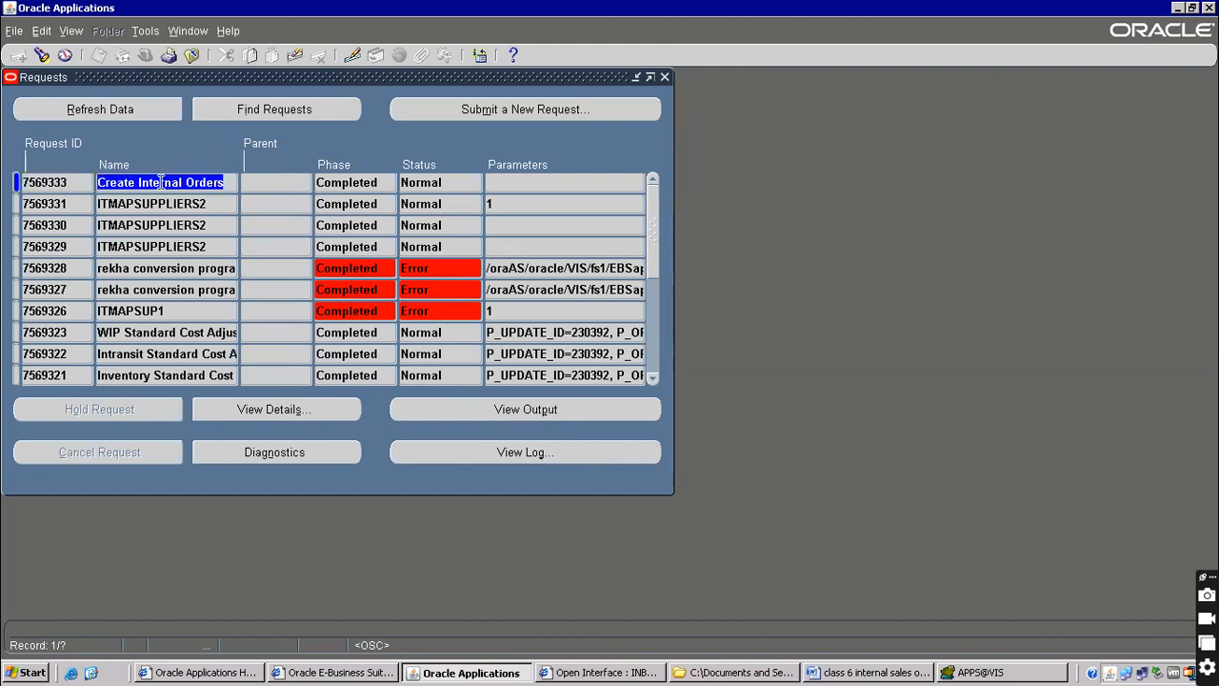
{"action": "left_click", "coordinate": [1015, 672]}
{"action": "left_click", "coordinate": [380, 190]}
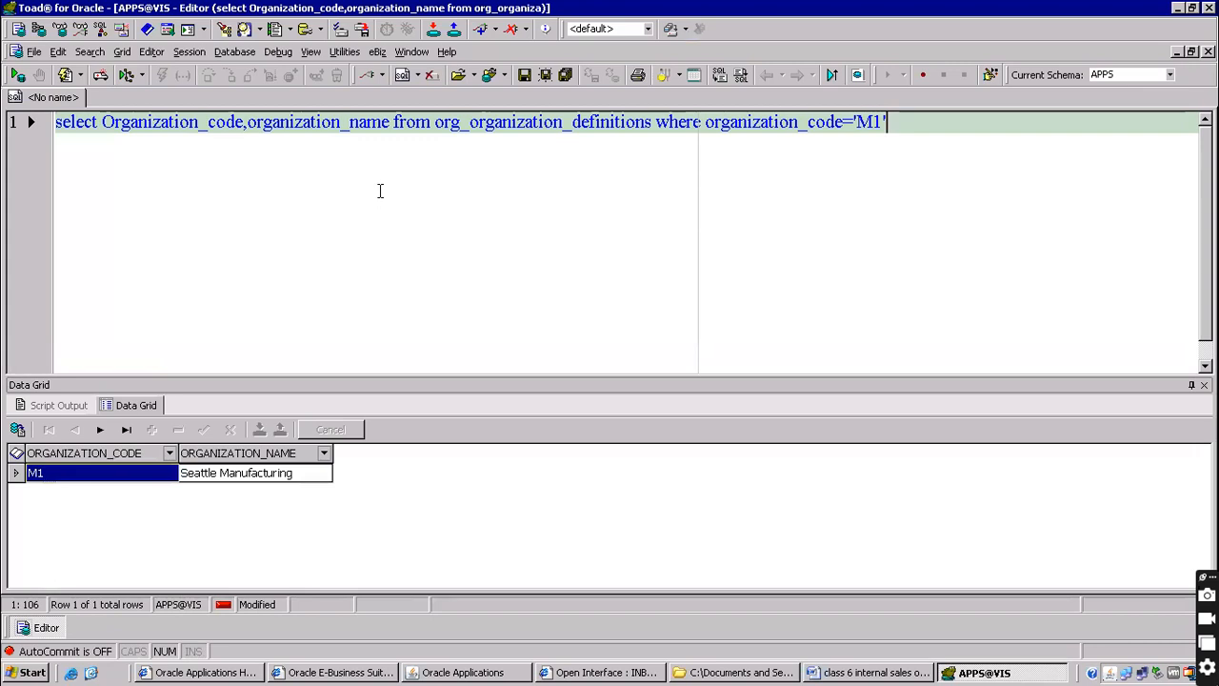
Run select * from oe_headers_iface_all to list the interface header rows
{"action": "key", "text": "Return"}
{"action": "key", "text": "Return"}
{"action": "key", "text": "Return"}
{"action": "type", "text": "elect * from oe"}
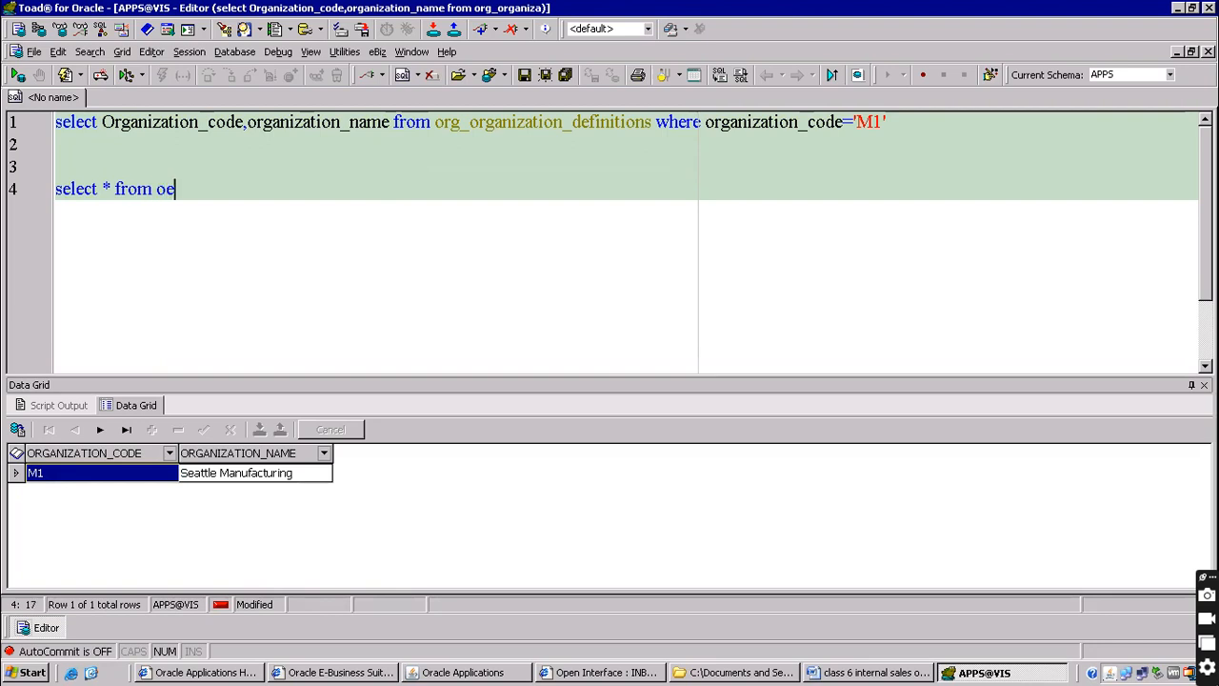
{"action": "type", "text": "_headers_iface_all"}
{"action": "key", "text": "F9"}
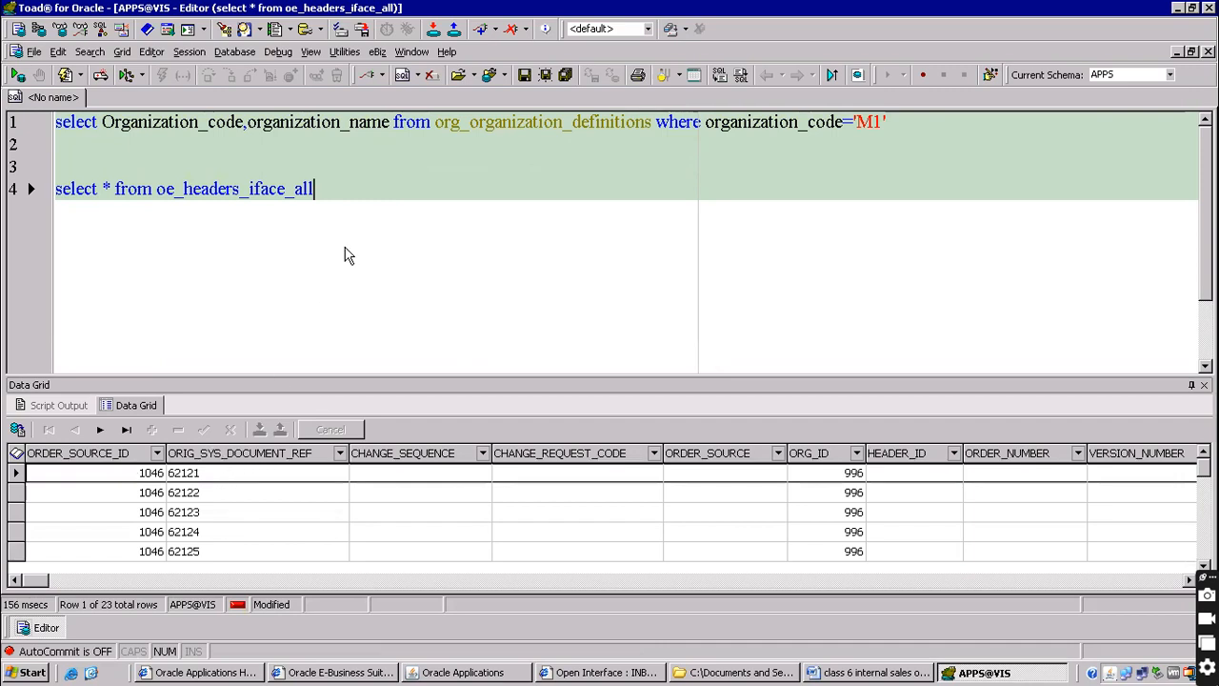
Write a select on po_requisition_headers_all with an empty segment1 condition
{"action": "left_click", "coordinate": [341, 158]}
{"action": "type", "text": "select "}
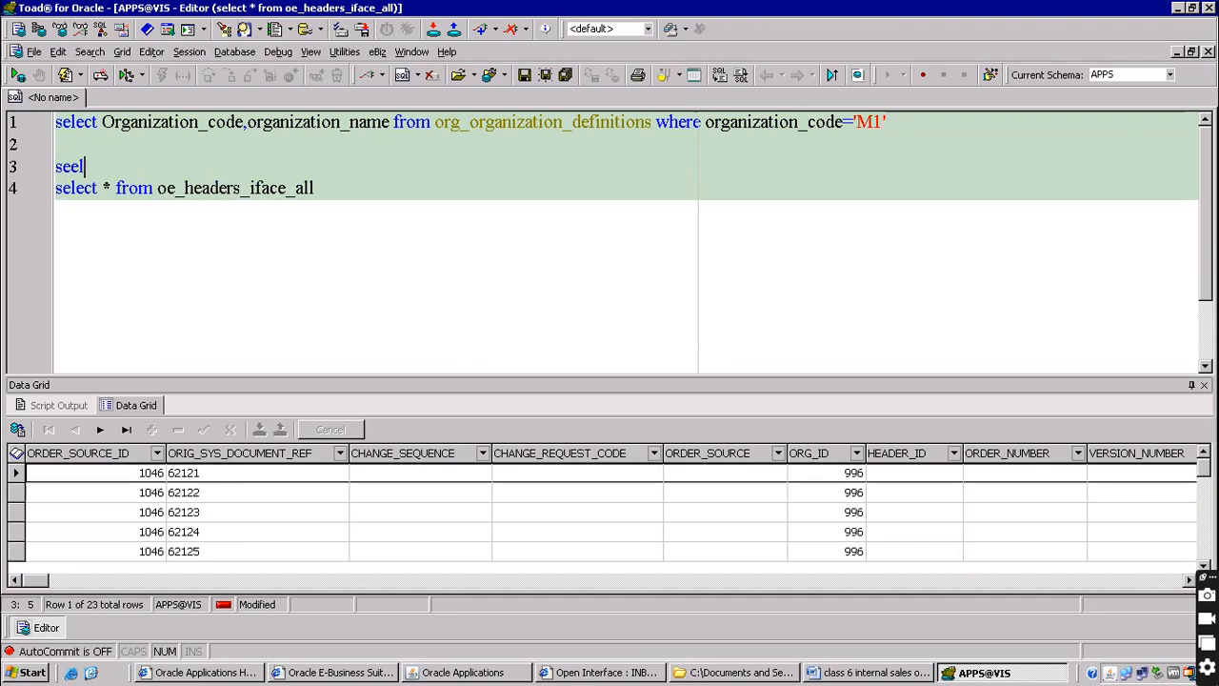
{"action": "type", "text": "* from po_requisition_headers_all"}
{"action": "key", "text": "BackSpace"}
{"action": "key", "text": "BackSpace"}
{"action": "key", "text": "BackSpace"}
{"action": "key", "text": "BackSpace"}
{"action": "type", "text": "_all wher"}
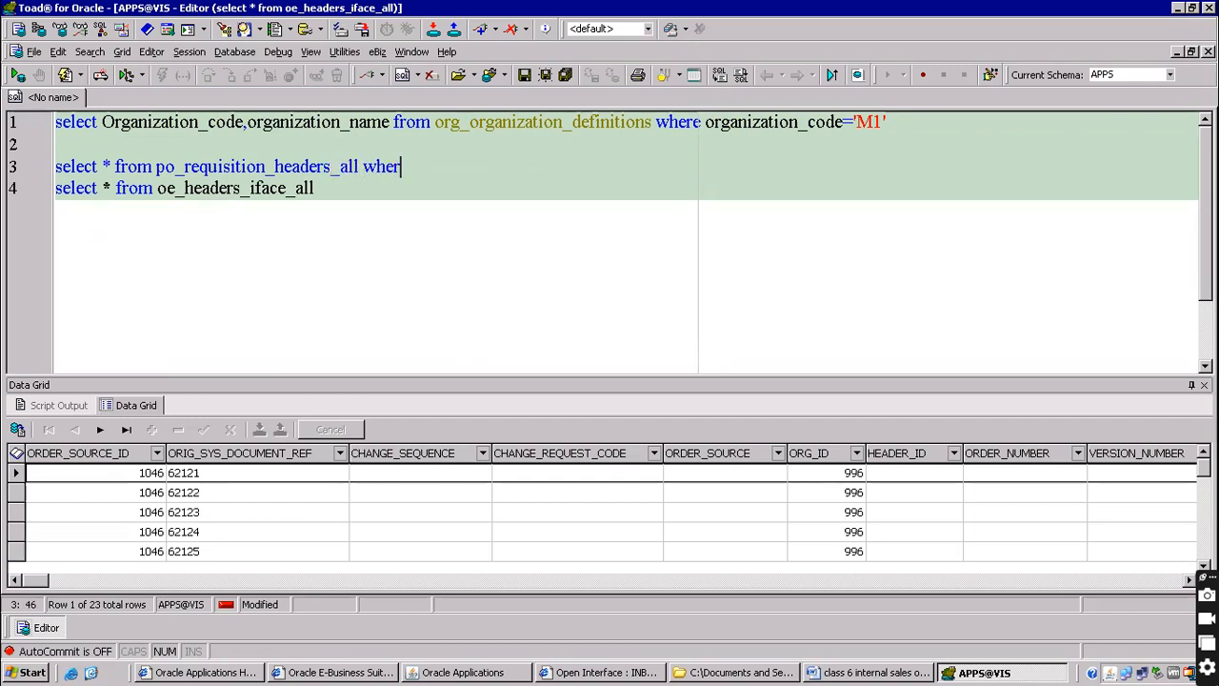
{"action": "type", "text": "e segment1=''"}
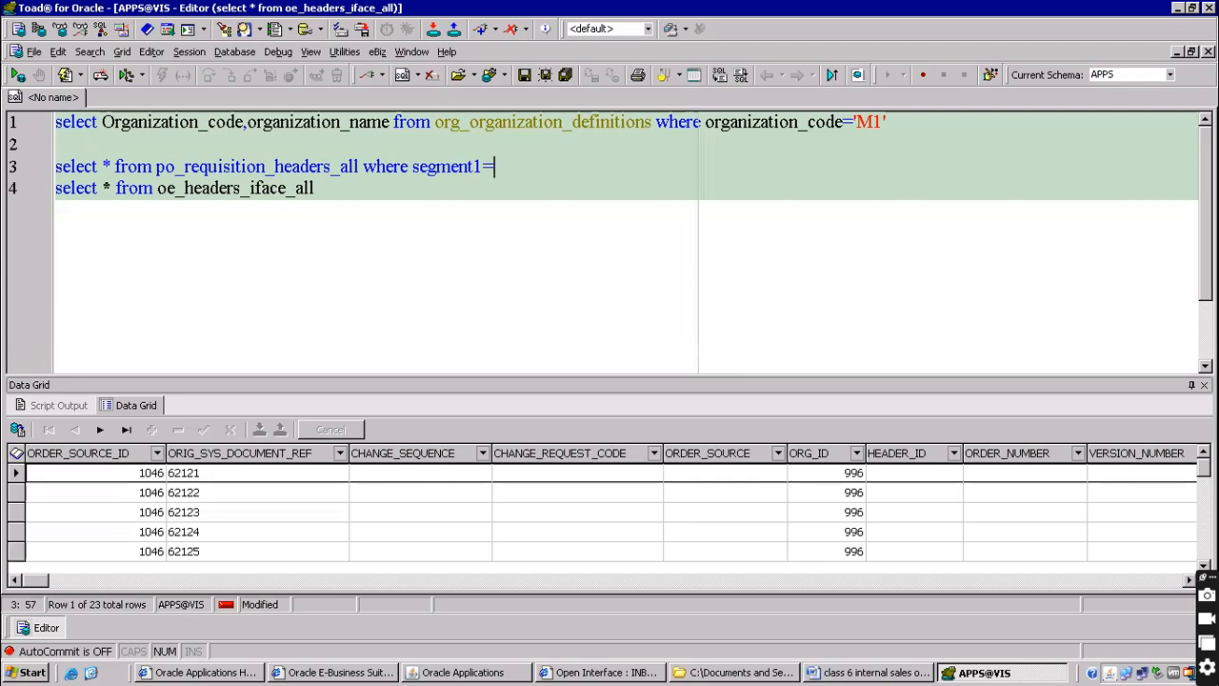
{"action": "key", "text": "Left"}
Fill in requisition 16538 copied from the Word notes and run the query, returning header ID 714791
{"action": "key", "text": "alt+Tab"}
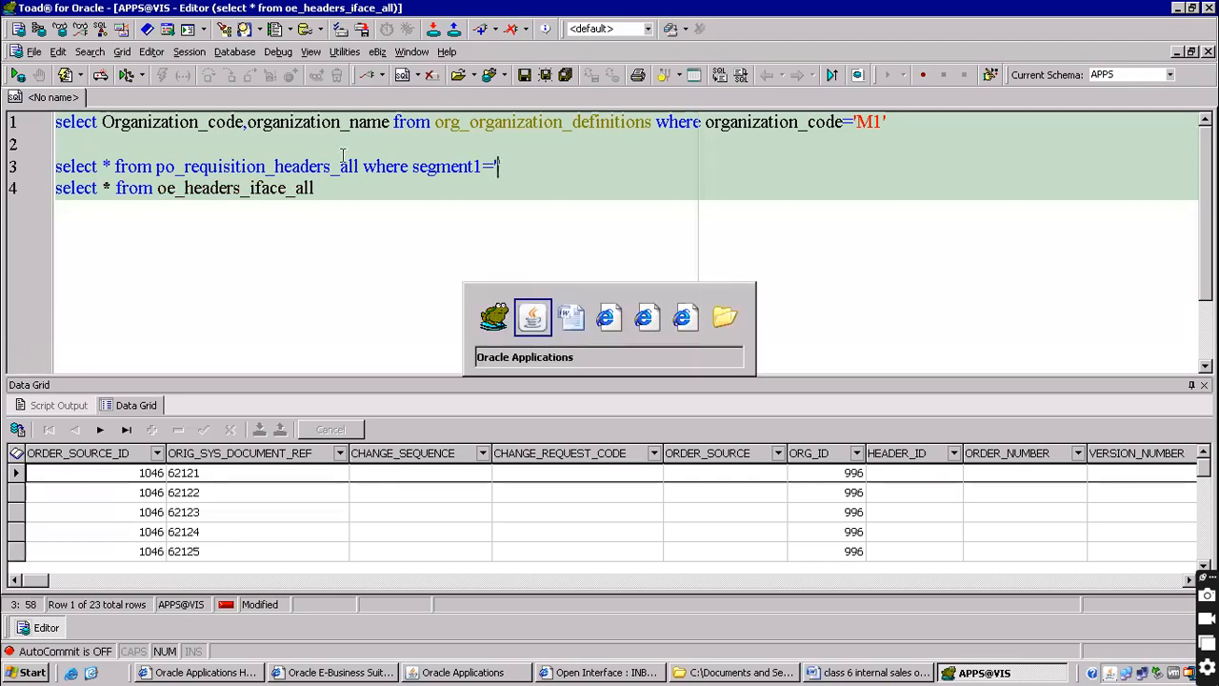
{"action": "key", "text": "alt+Tab"}
{"action": "scroll", "coordinate": [244, 317], "scroll_direction": "up", "scroll_amount": 10}
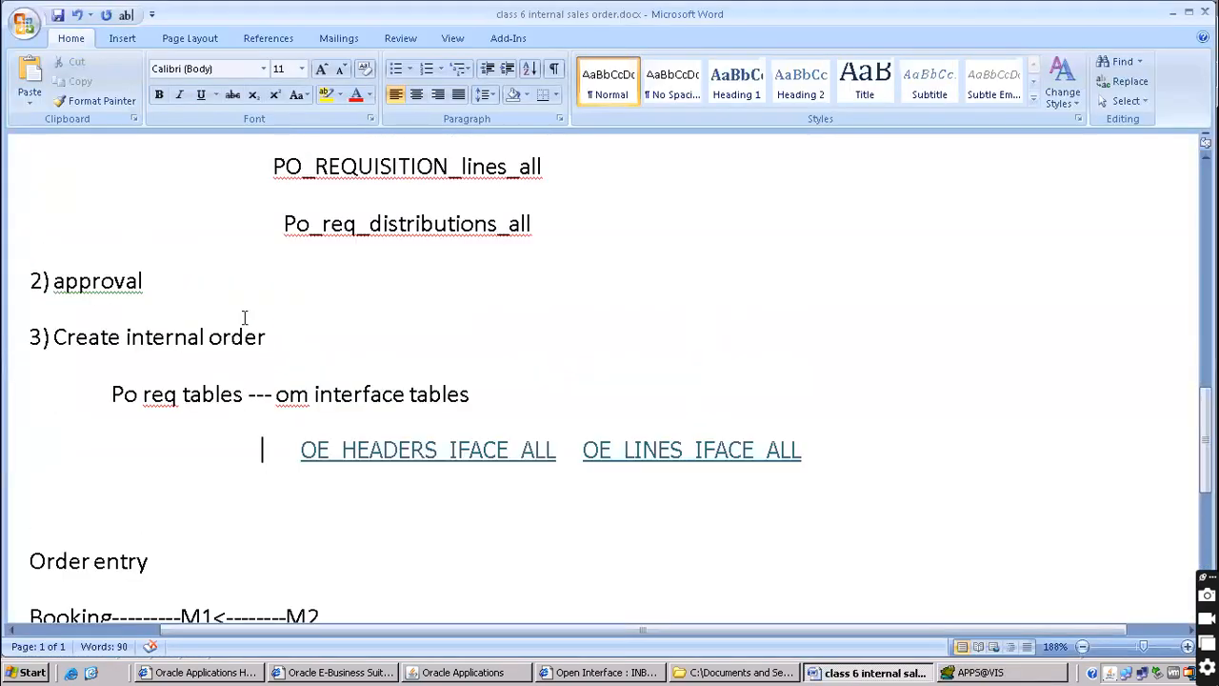
{"action": "double_click", "coordinate": [507, 454]}
{"action": "key", "text": "ctrl+c"}
{"action": "key", "text": "alt+Tab"}
{"action": "key", "text": "ctrl+v"}
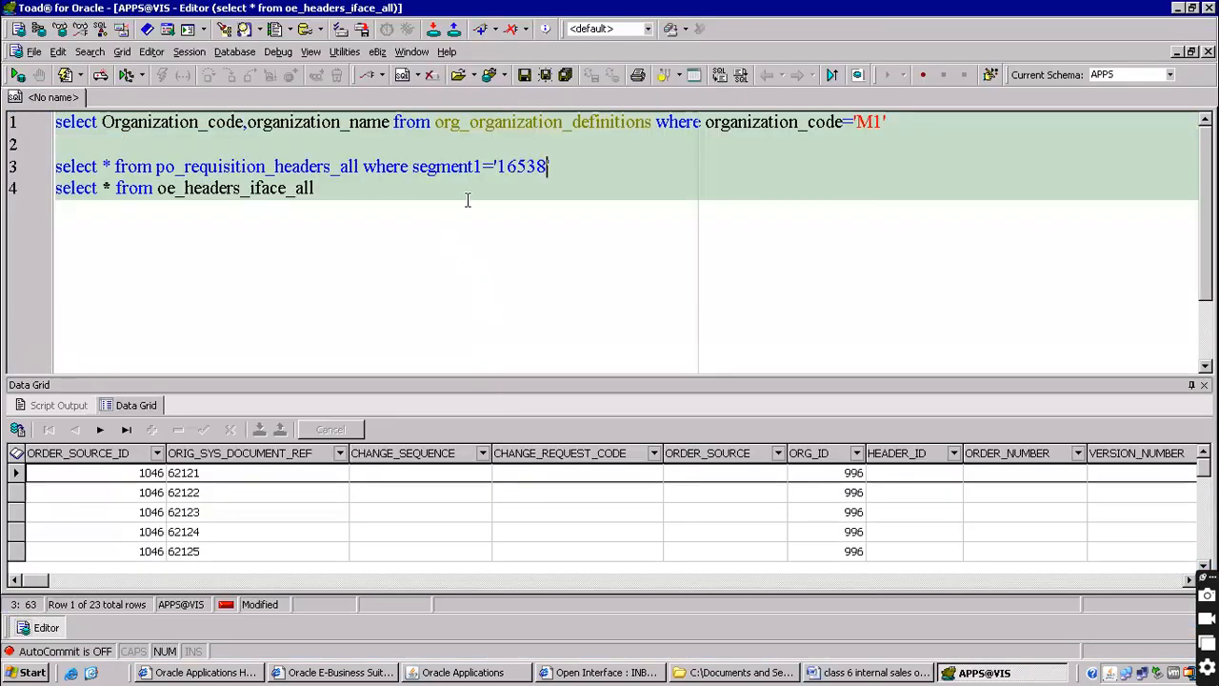
{"action": "key", "text": "Return"}
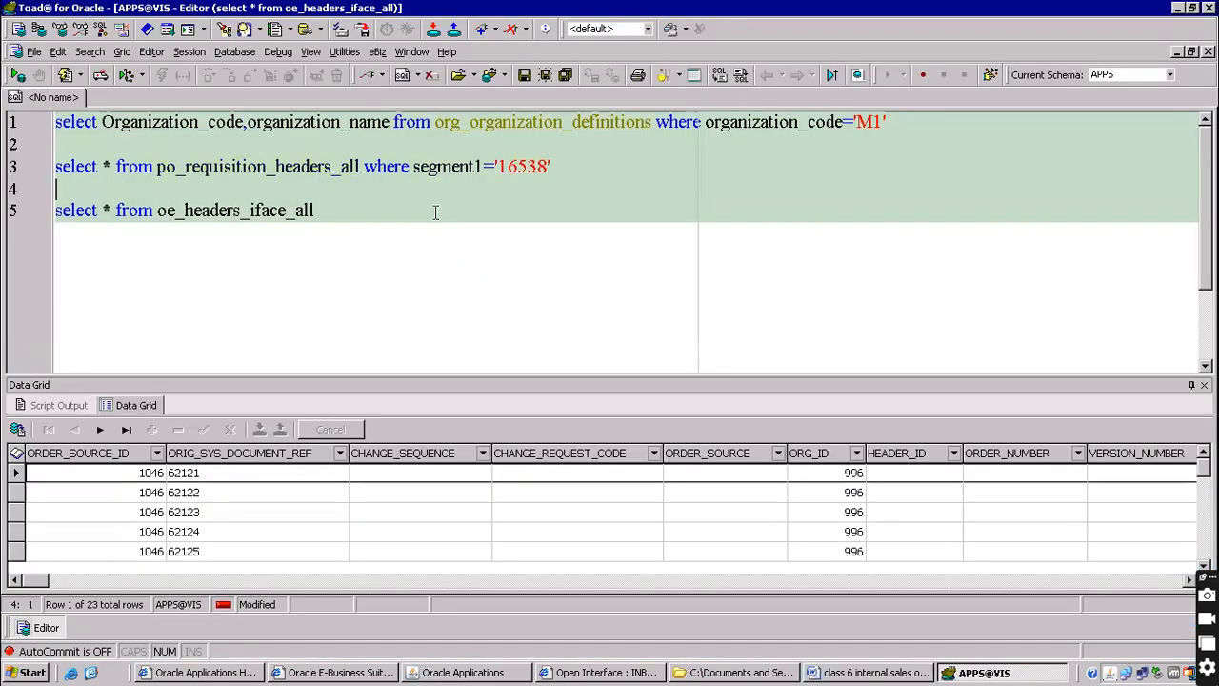
{"action": "key", "text": "Up"}
{"action": "key", "text": "Up"}
{"action": "key", "text": "Up"}
{"action": "key", "text": "End"}
{"action": "key", "text": "Down"}
{"action": "key", "text": "Down"}
{"action": "key", "text": "F9"}
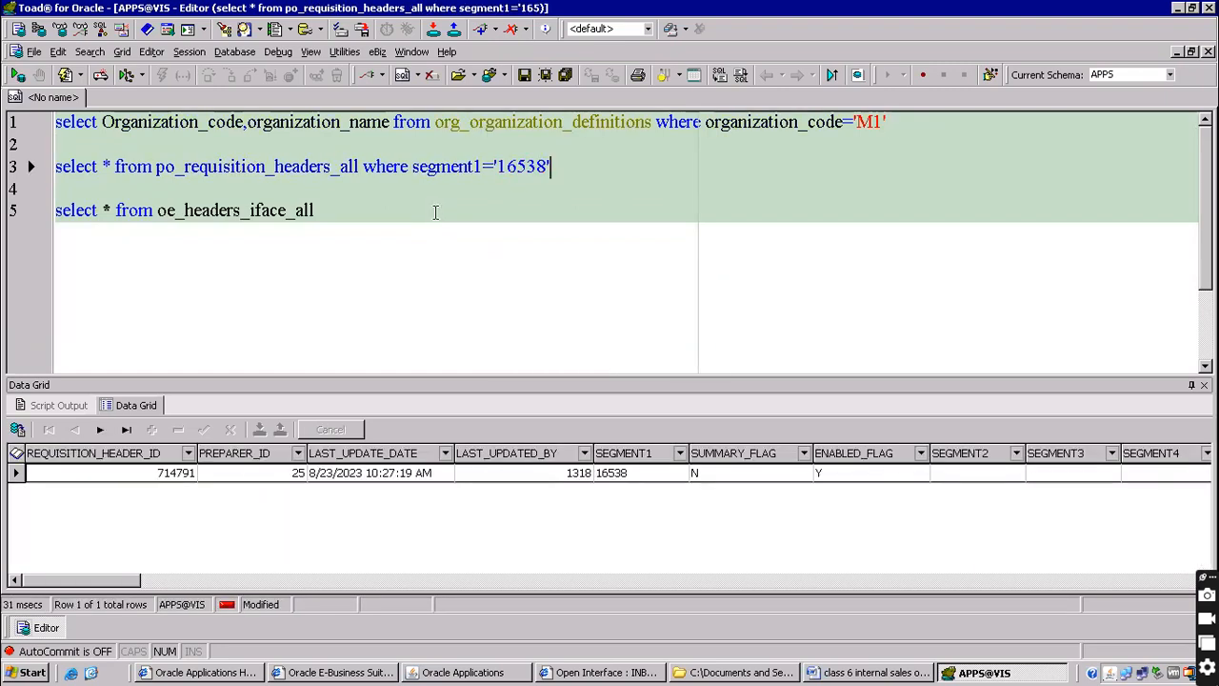
Copy header ID 714791 and insert the ORIG_SYS_DOCUMENT_REF column from the OE_HEADERS_IFACE_ALL description
{"action": "left_click", "coordinate": [183, 474]}
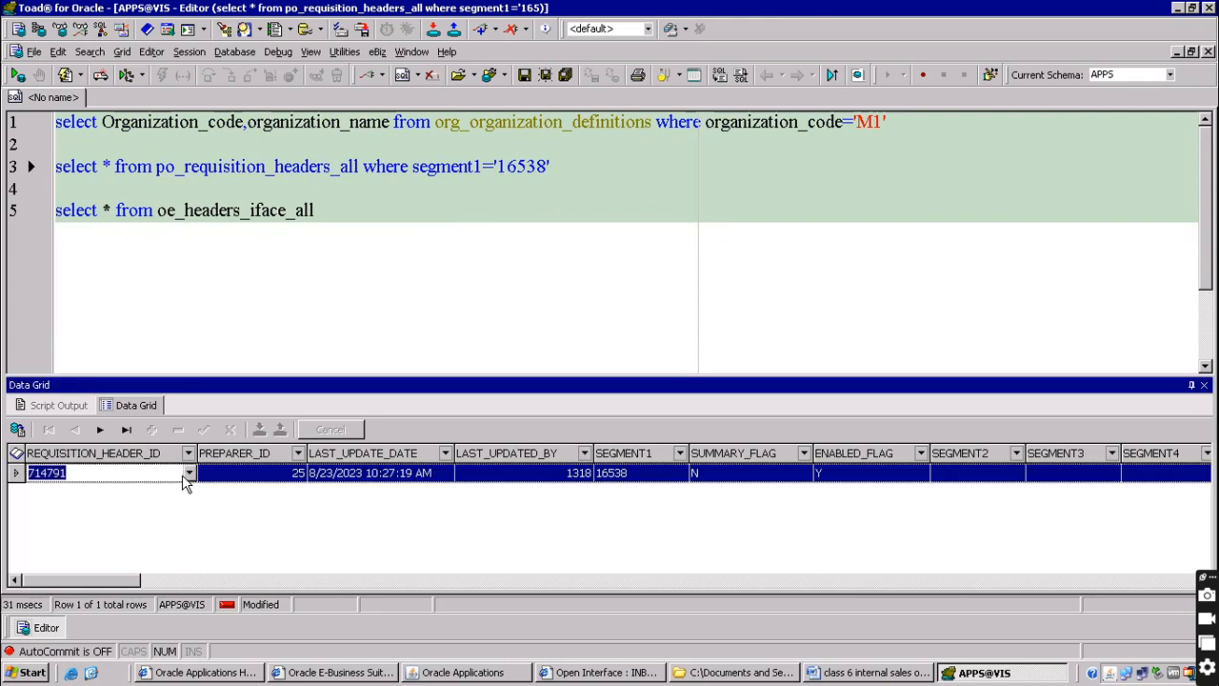
{"action": "left_click", "coordinate": [345, 211]}
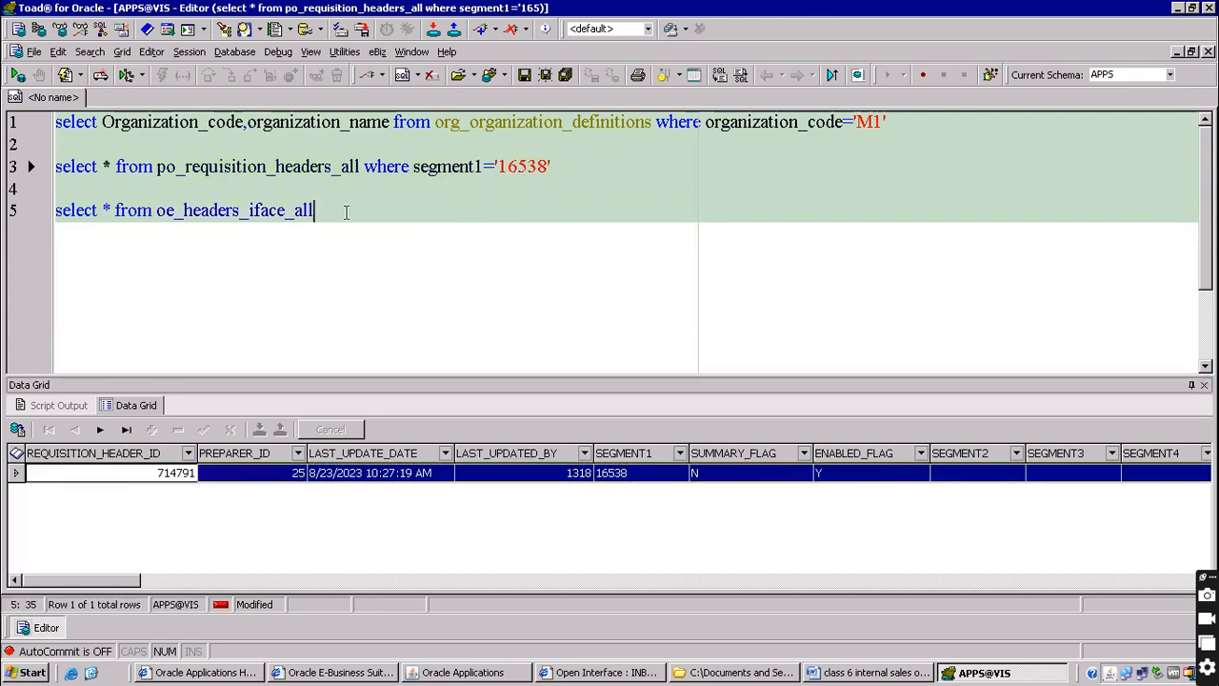
{"action": "key", "text": "F4"}
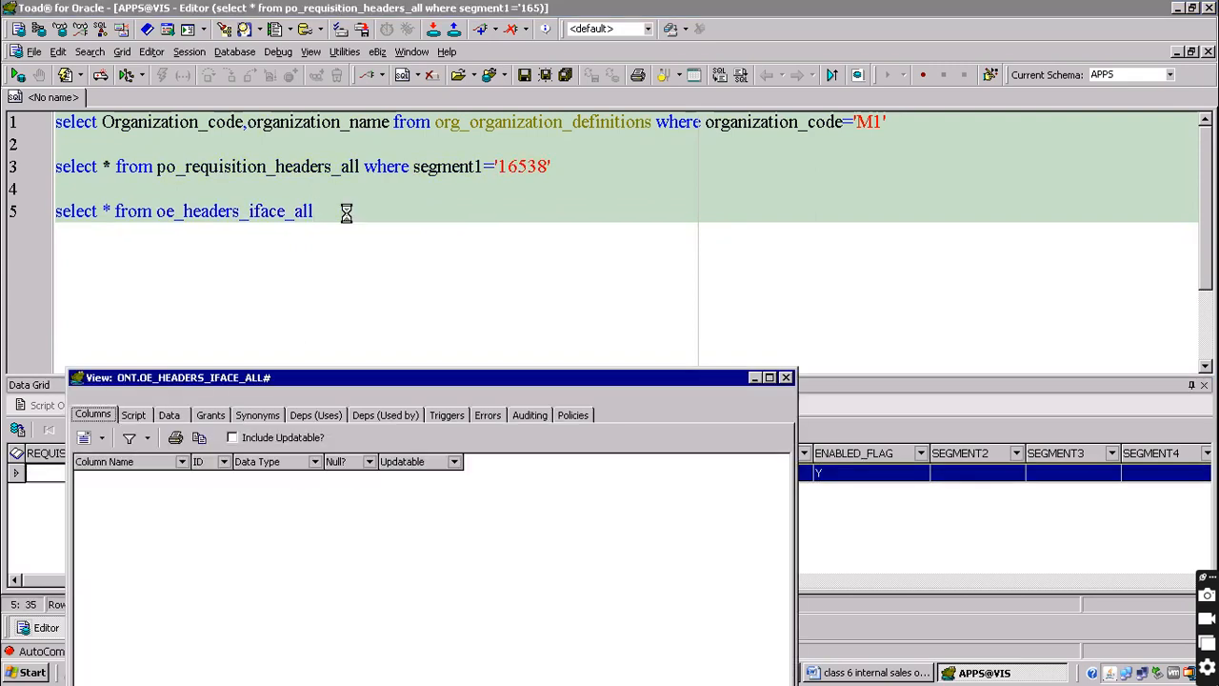
{"action": "double_click", "coordinate": [123, 501]}
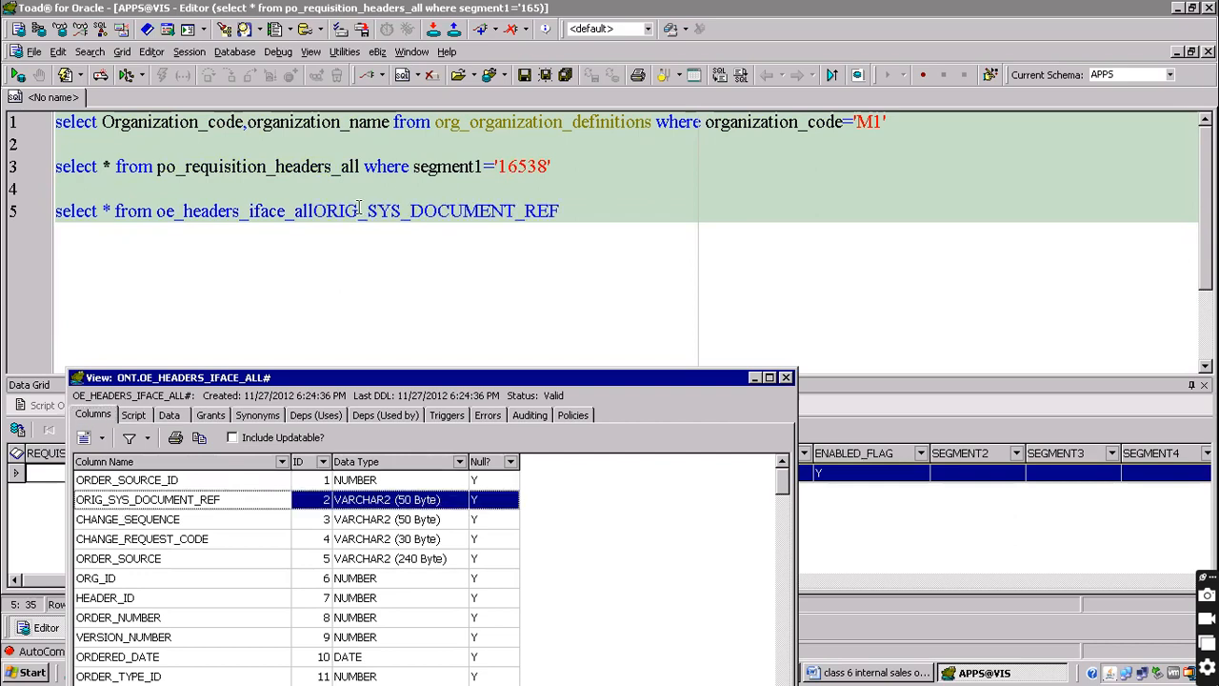
{"action": "left_click", "coordinate": [786, 378]}
Filter oe_headers_iface_all on ORIG_SYS_DOCUMENT_REF='714791', run it, and return to the Word notes
{"action": "type", "text": "where"}
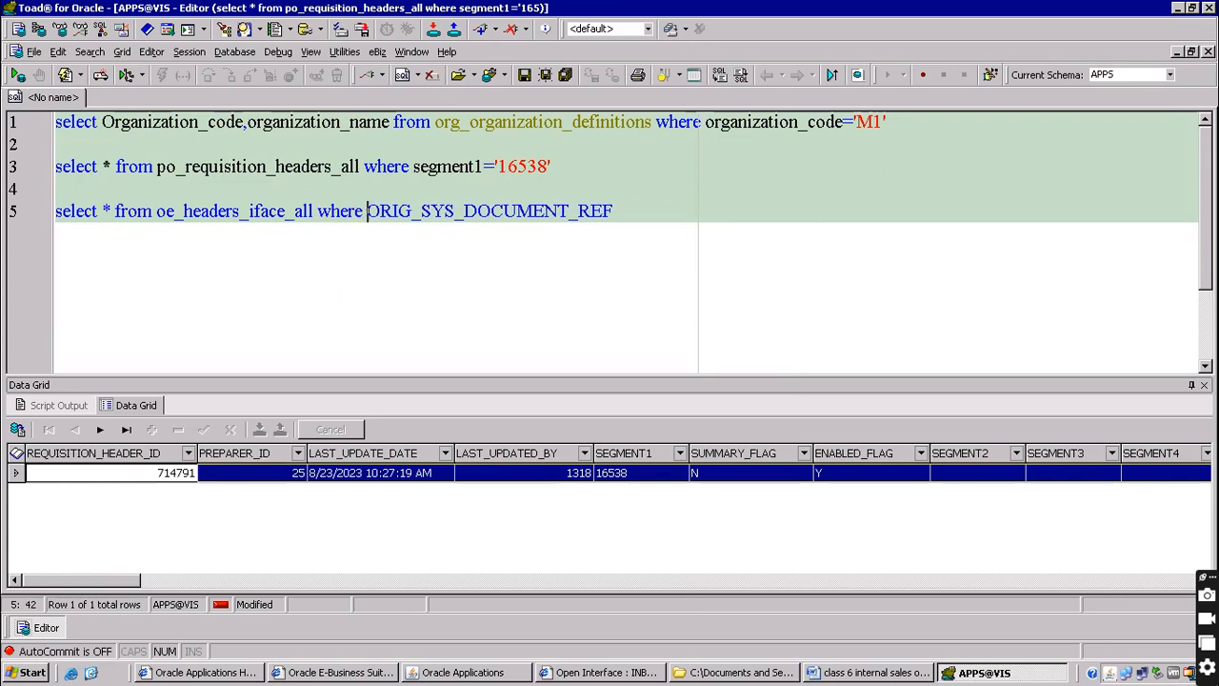
{"action": "key", "text": "End"}
{"action": "type", "text": "=''"}
{"action": "key", "text": "ctrl+v"}
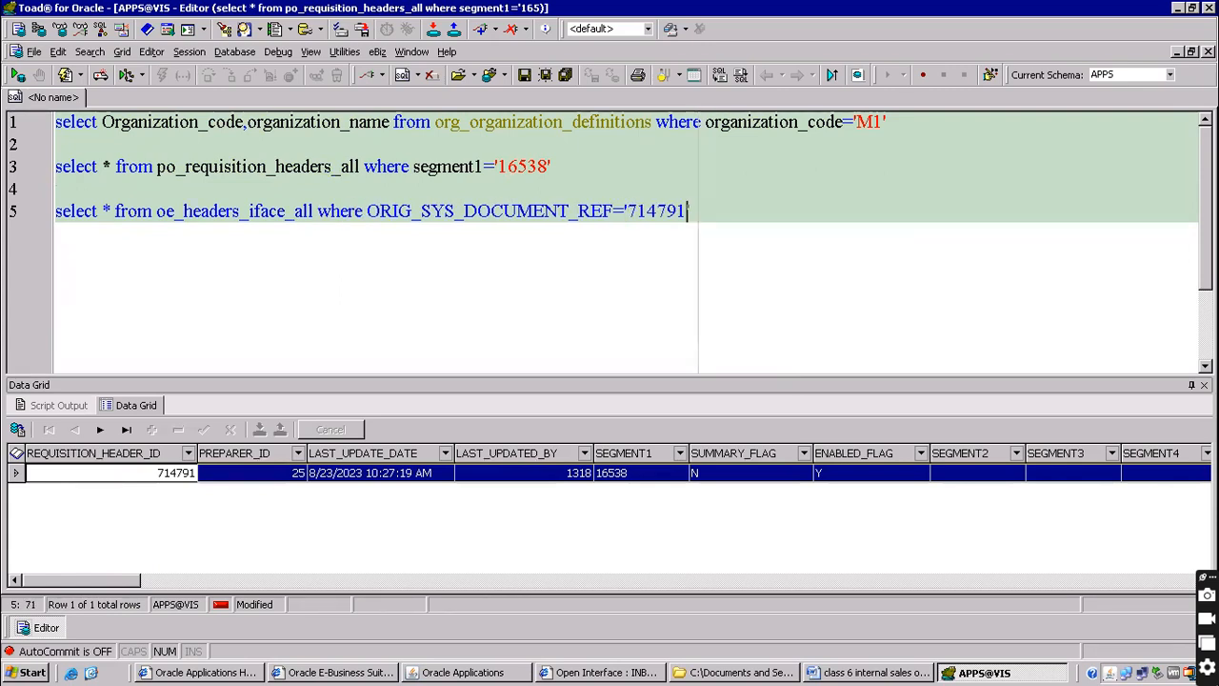
{"action": "key", "text": "F9"}
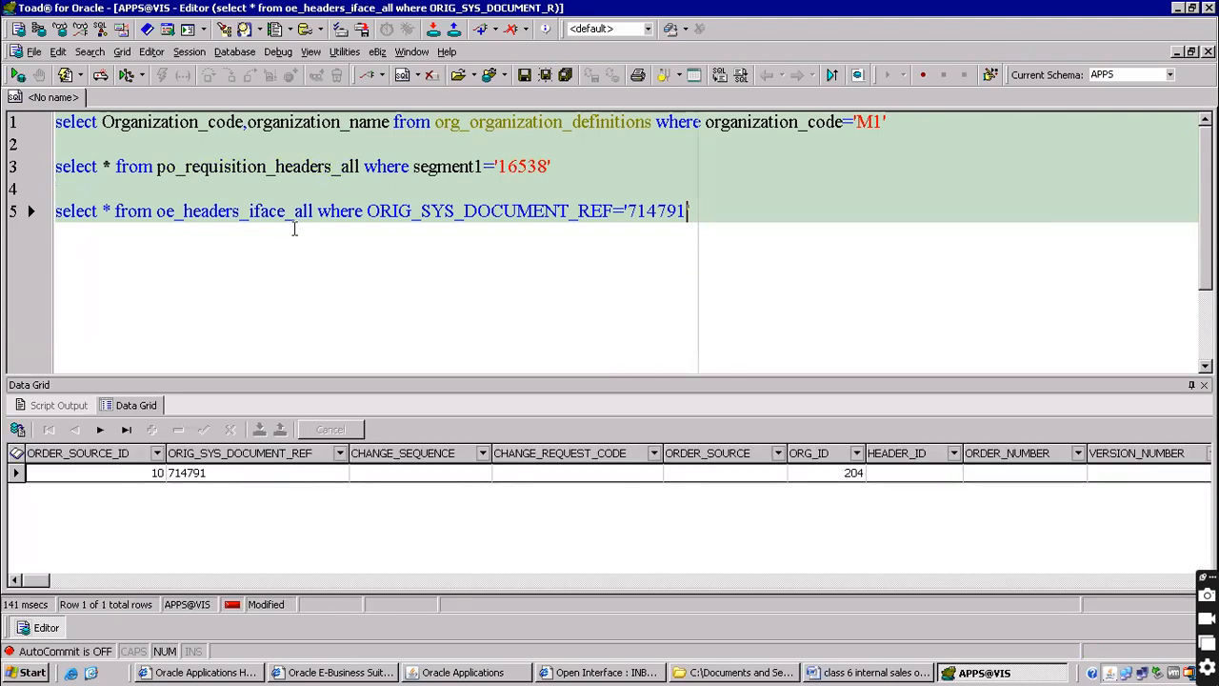
{"action": "left_click", "coordinate": [888, 672]}
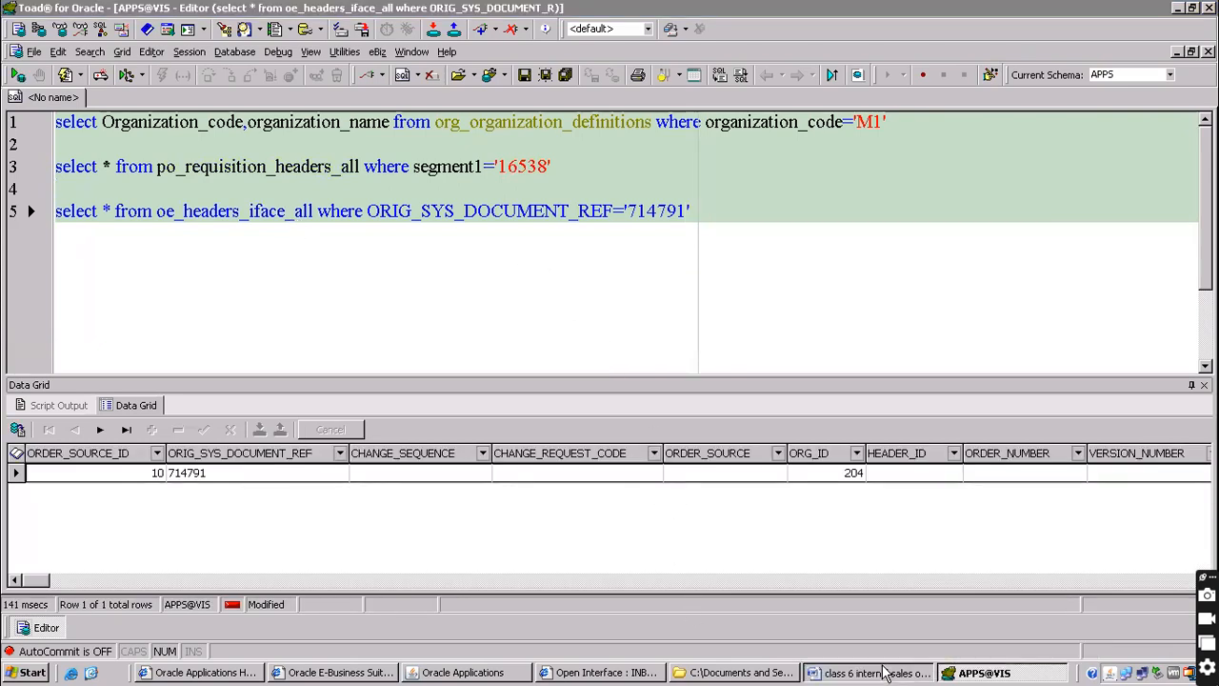
{"action": "scroll", "coordinate": [347, 435], "scroll_direction": "down", "scroll_amount": 2}
Review the requisition and OE_HEADERS_IFACE_ALL / OE_LINES_IFACE_ALL table notes by highlighting them
{"action": "left_click", "coordinate": [245, 297]}
{"action": "left_click", "coordinate": [29, 297]}
{"action": "left_click_drag", "start_coordinate": [29, 297], "coordinate": [372, 458]}
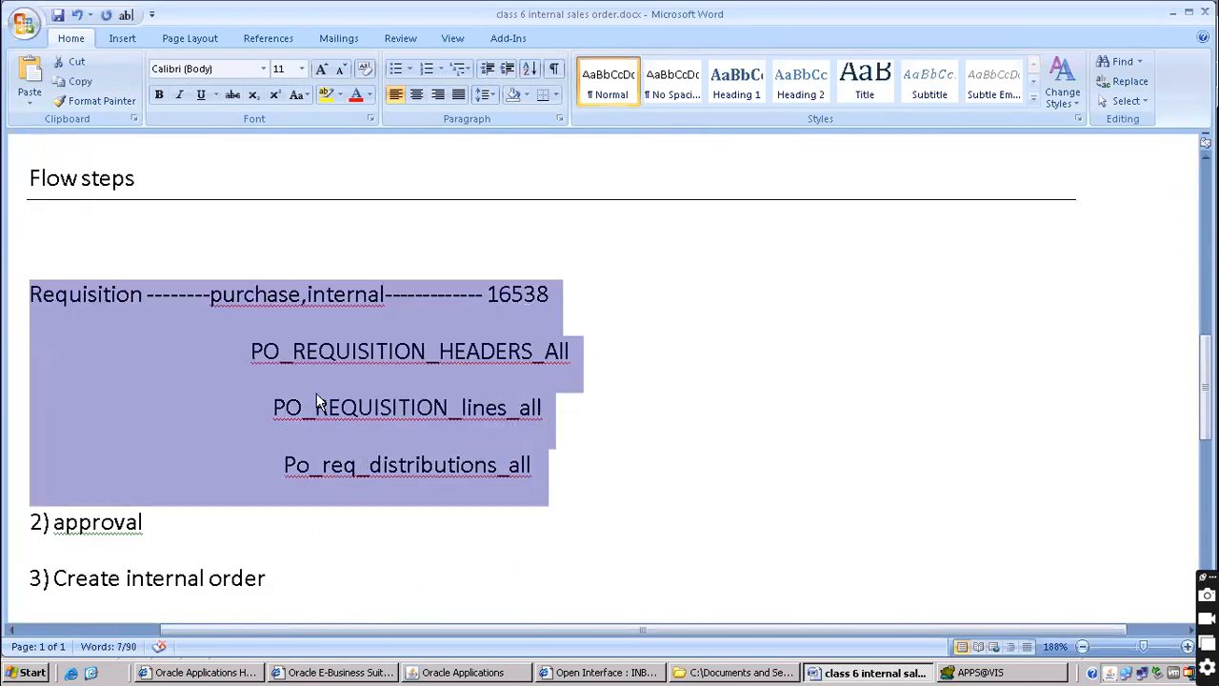
{"action": "scroll", "coordinate": [316, 398], "scroll_direction": "down", "scroll_amount": 5}
{"action": "left_click", "coordinate": [333, 300]}
{"action": "left_click_drag", "start_coordinate": [299, 285], "coordinate": [671, 303]}
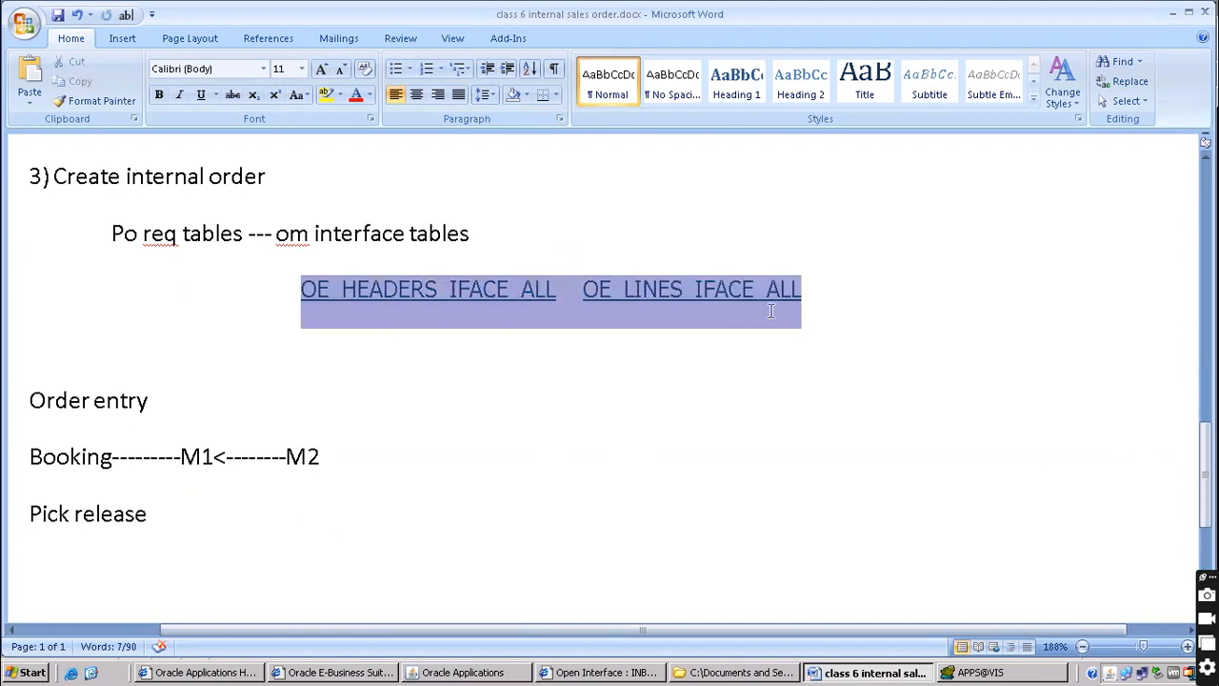
{"action": "left_click", "coordinate": [238, 337]}
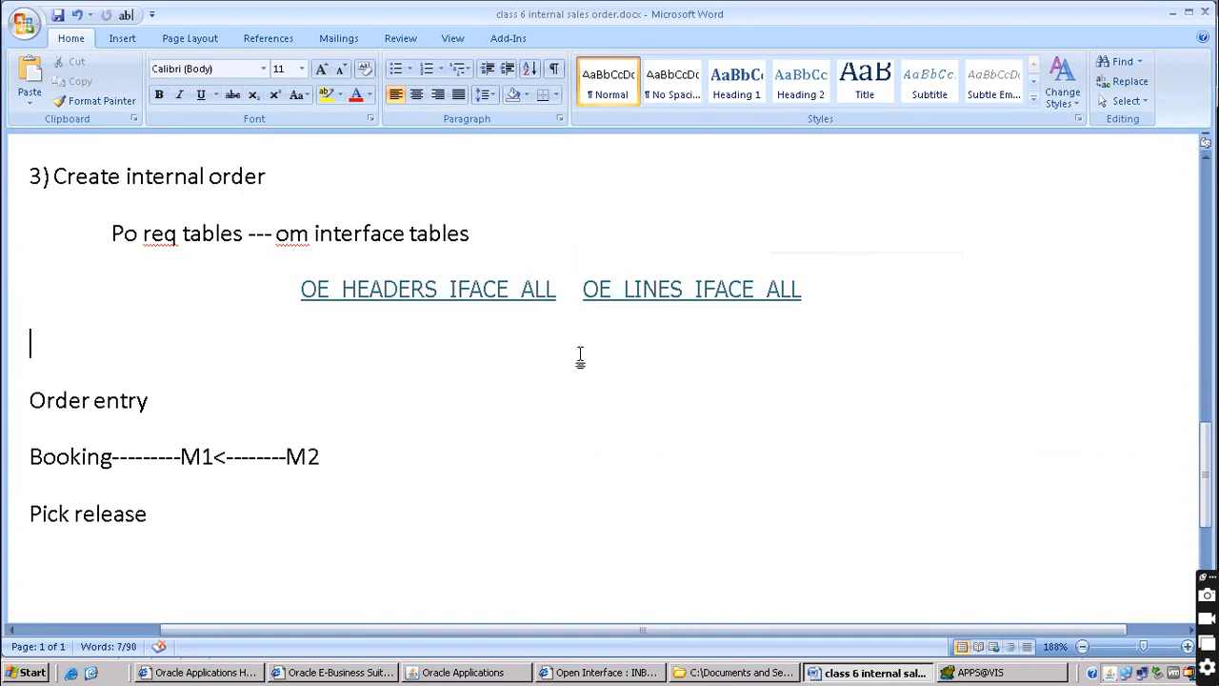
{"action": "scroll", "coordinate": [123, 348], "scroll_direction": "down", "scroll_amount": 2}
{"action": "scroll", "coordinate": [121, 288], "scroll_direction": "up", "scroll_amount": 1}
{"action": "scroll", "coordinate": [122, 289], "scroll_direction": "up", "scroll_amount": 1}
{"action": "scroll", "coordinate": [129, 420], "scroll_direction": "down", "scroll_amount": 2}
Add 'shipping' and 'receipt' lines below Pick release in the order-flow notes
{"action": "left_click", "coordinate": [190, 352]}
{"action": "key", "text": "Return"}
{"action": "type", "text": "shipping"}
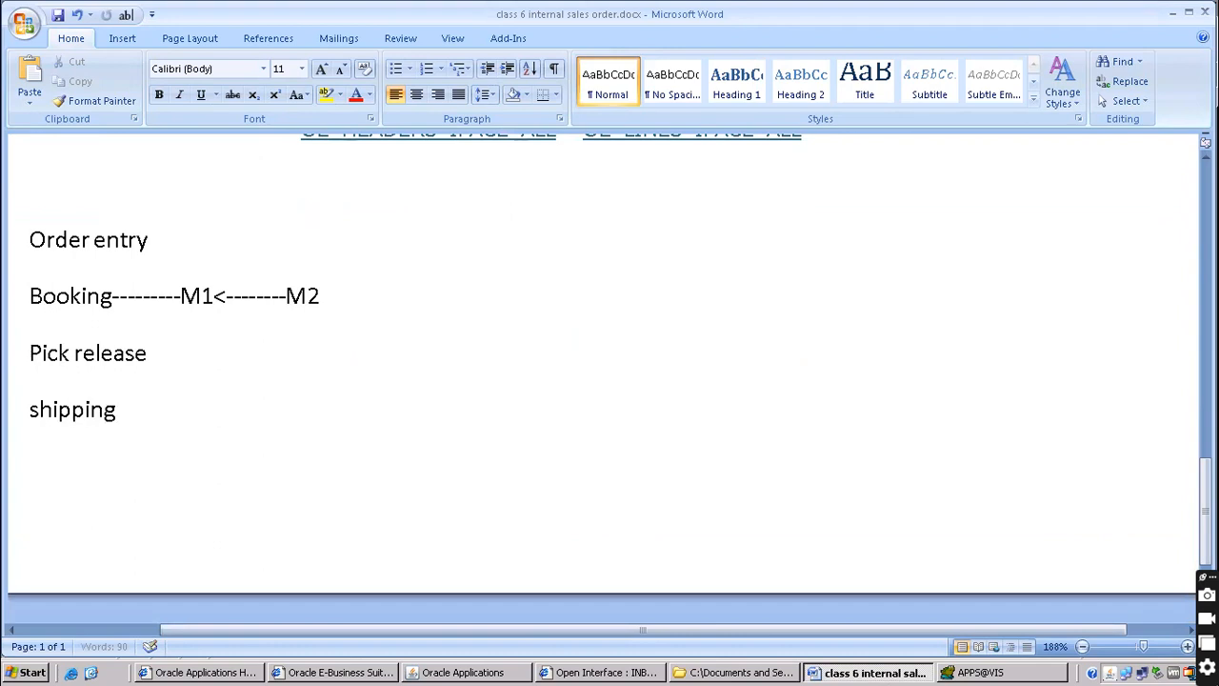
{"action": "key", "text": "Return"}
{"action": "type", "text": "receipt"}
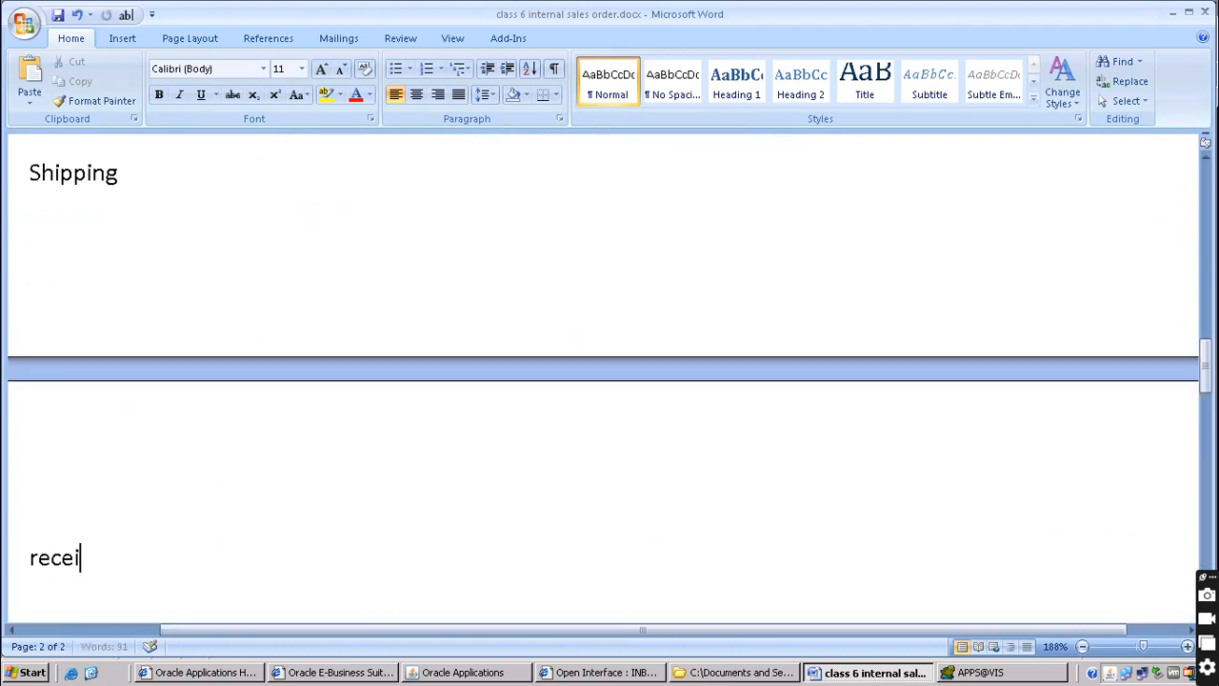
{"action": "key", "text": "Return"}
Place the cursor after Order entry and minimize the remote desktop session
{"action": "scroll", "coordinate": [218, 343], "scroll_direction": "up", "scroll_amount": 3}
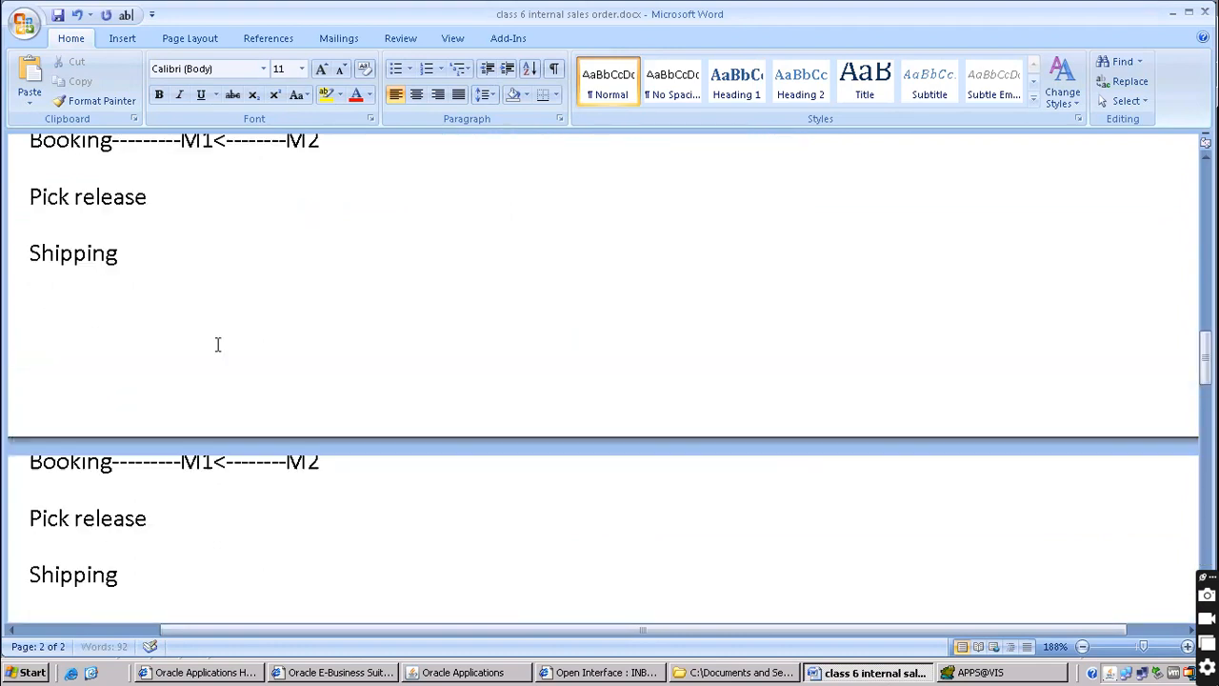
{"action": "scroll", "coordinate": [204, 417], "scroll_direction": "down", "scroll_amount": 1}
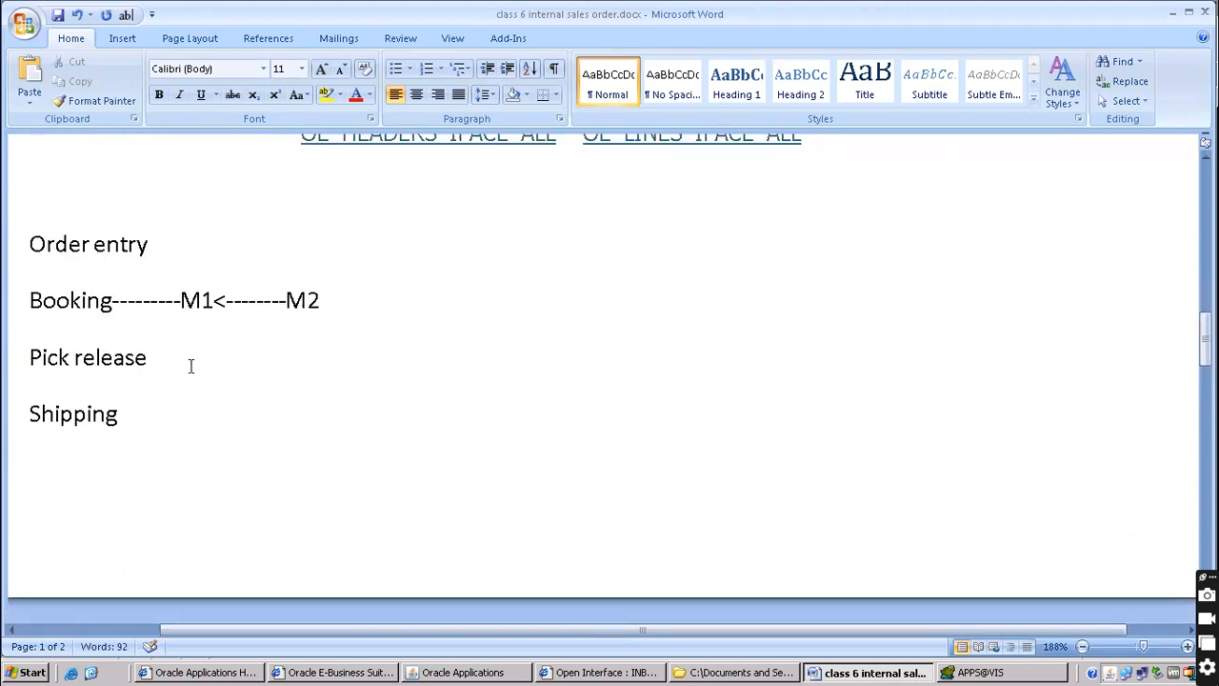
{"action": "left_click", "coordinate": [398, 241]}
{"action": "mouse_move", "coordinate": [629, 9]}
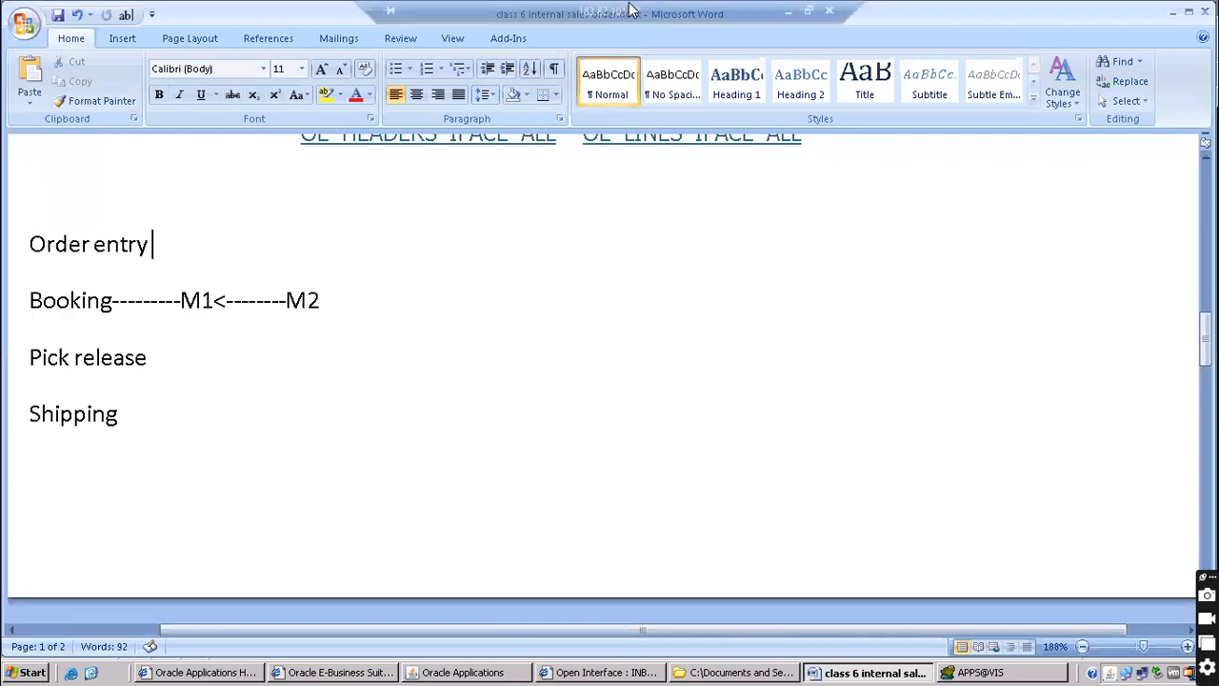
{"action": "left_click", "coordinate": [787, 12]}
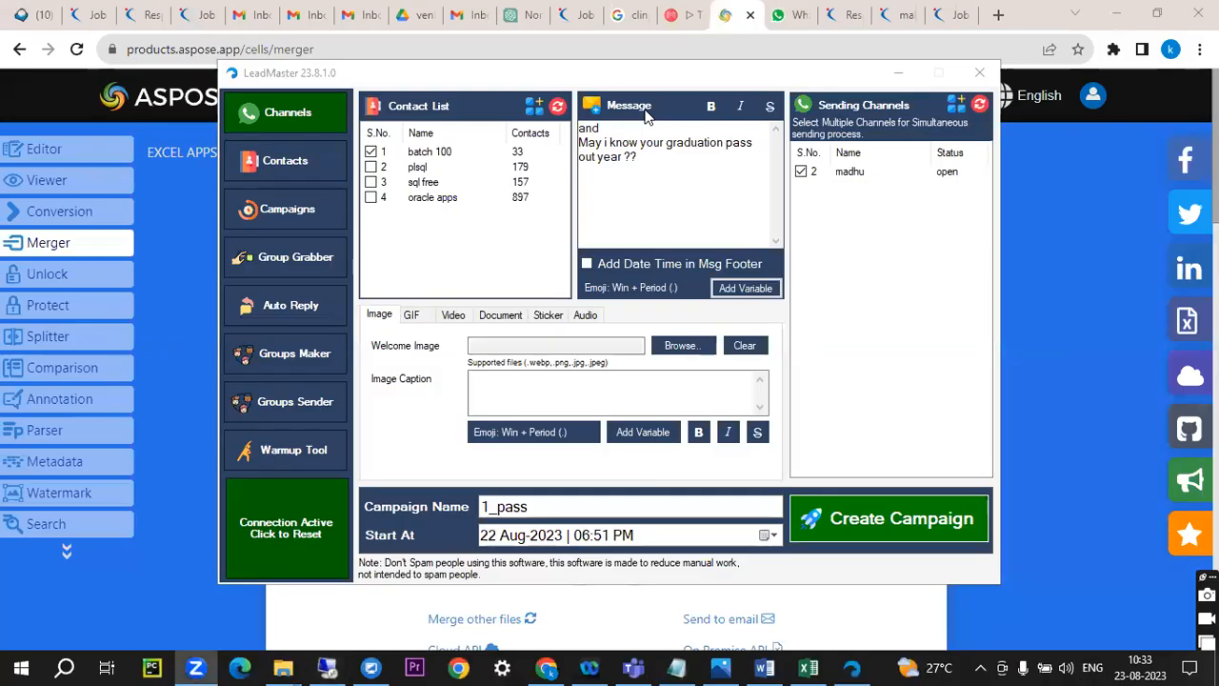